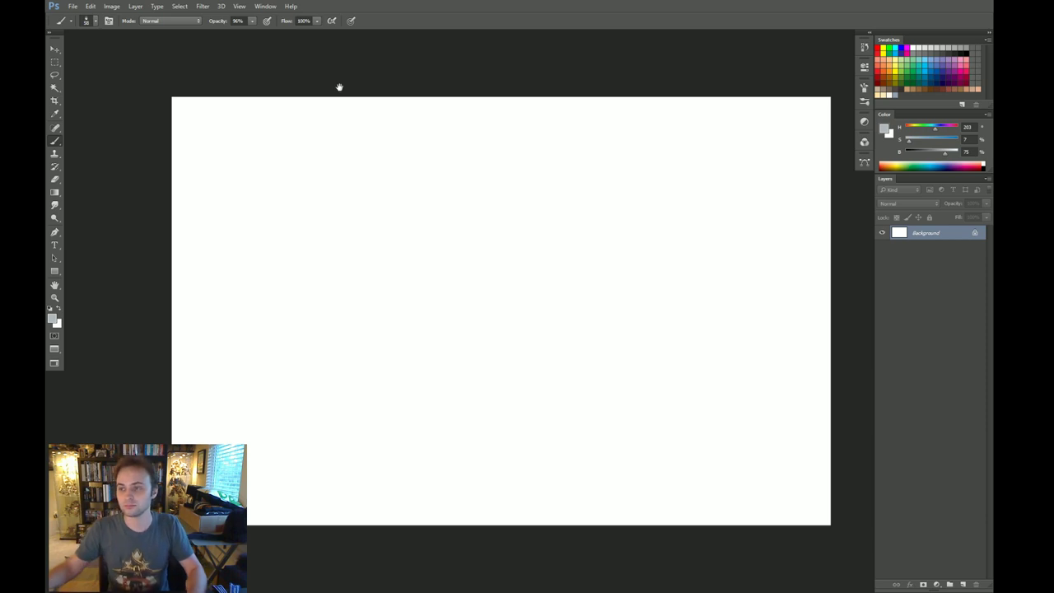
Step: Set the Brush's foreground colour to a muted blue with hue 203, 36% saturation and 48% brightness
drag(562, 242, 528, 226)
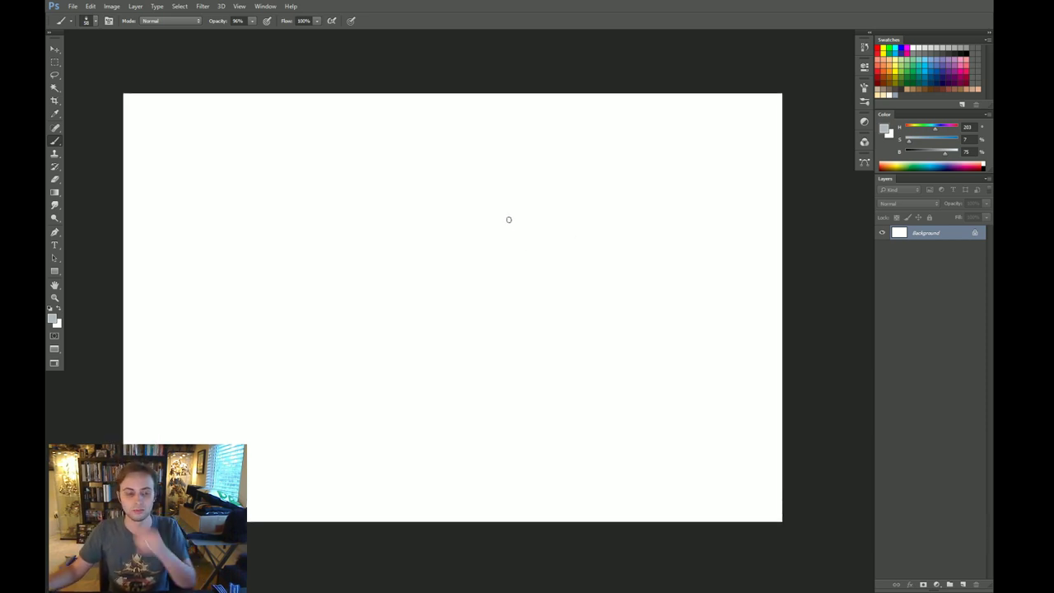
key(r)
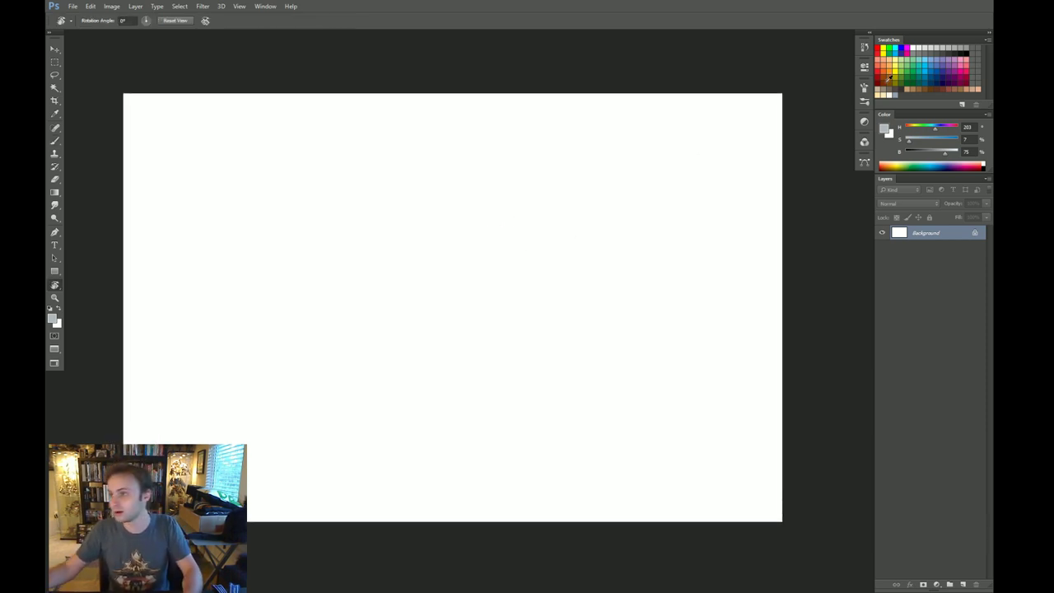
click(931, 154)
click(924, 142)
key(b)
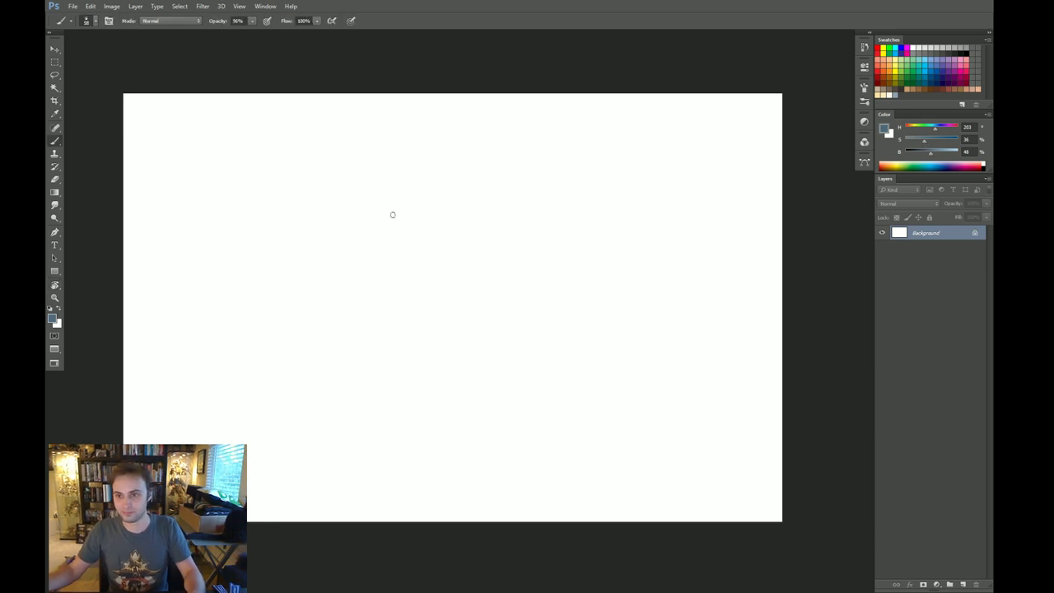
Step: Sketch a few loose brush strokes in the left part of the white canvas and undo the last one
mouse_move(202, 266)
mouse_down()
mouse_move(305, 287)
mouse_move(313, 267)
mouse_move(326, 287)
mouse_move(334, 353)
mouse_move(303, 427)
mouse_up()
drag(326, 263, 322, 238)
drag(272, 265, 335, 239)
mouse_move(272, 268)
mouse_down()
mouse_move(333, 254)
mouse_move(302, 292)
mouse_move(301, 314)
mouse_up()
key(ctrl+z)
Step: Fade the existing sketch strokes with a large Eraser and return to the Brush
key(e)
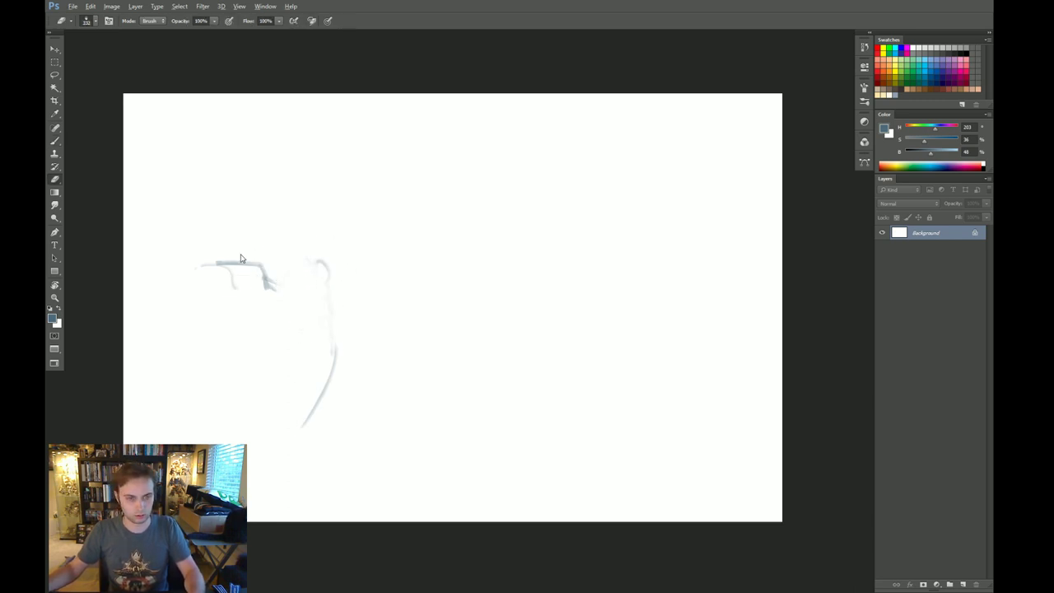
key(bracketright)
mouse_move(243, 260)
mouse_down()
mouse_move(285, 281)
mouse_move(304, 268)
mouse_move(342, 422)
mouse_up()
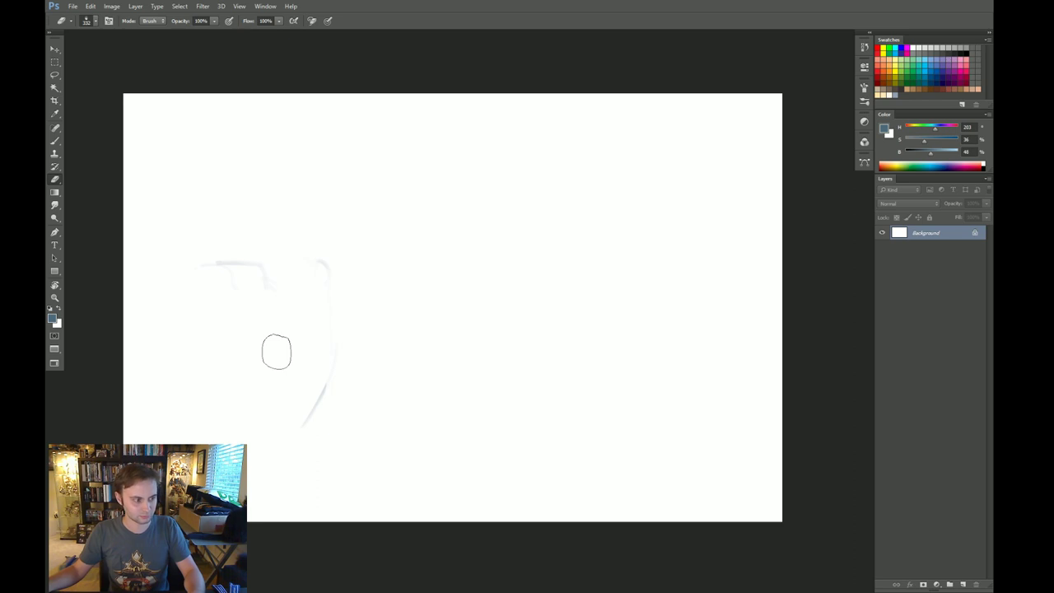
key(b)
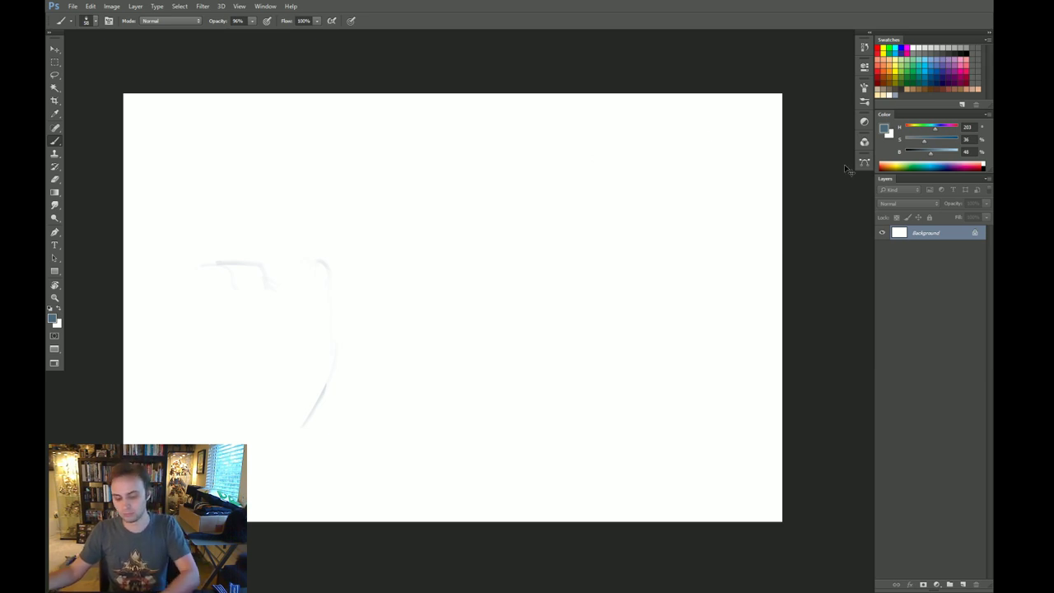
Step: Darken the background to mid grey with Levels by lowering the white output level to 169
key(ctrl+l)
drag(833, 254, 791, 253)
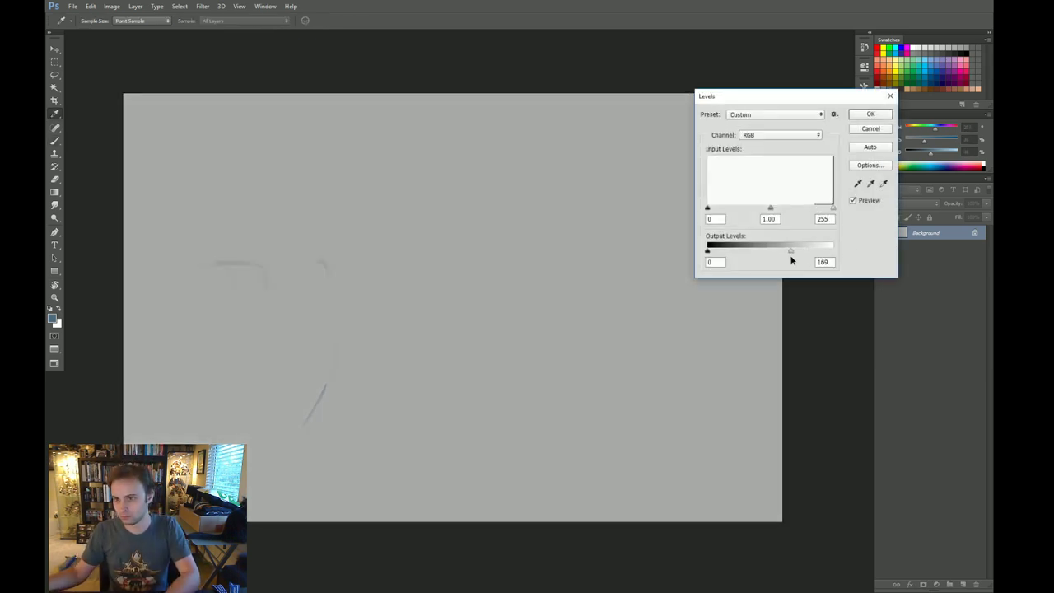
key(Return)
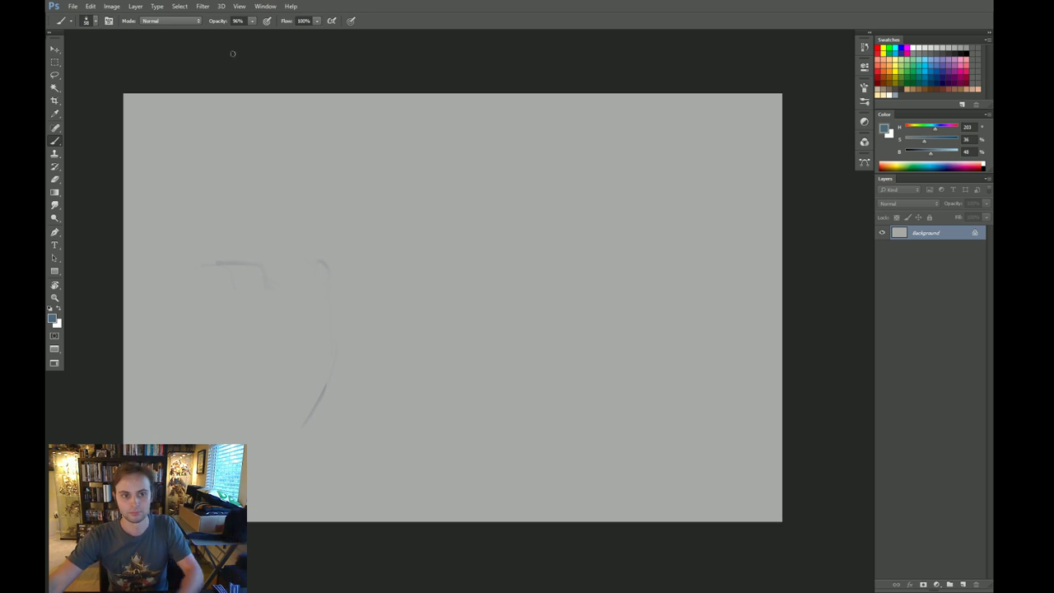
Step: Sketch long sweeping curves across the upper-left part of the canvas, ending in an S-shaped line toward the upper middle
mouse_move(433, 294)
mouse_down()
mouse_move(431, 313)
mouse_move(432, 304)
mouse_up()
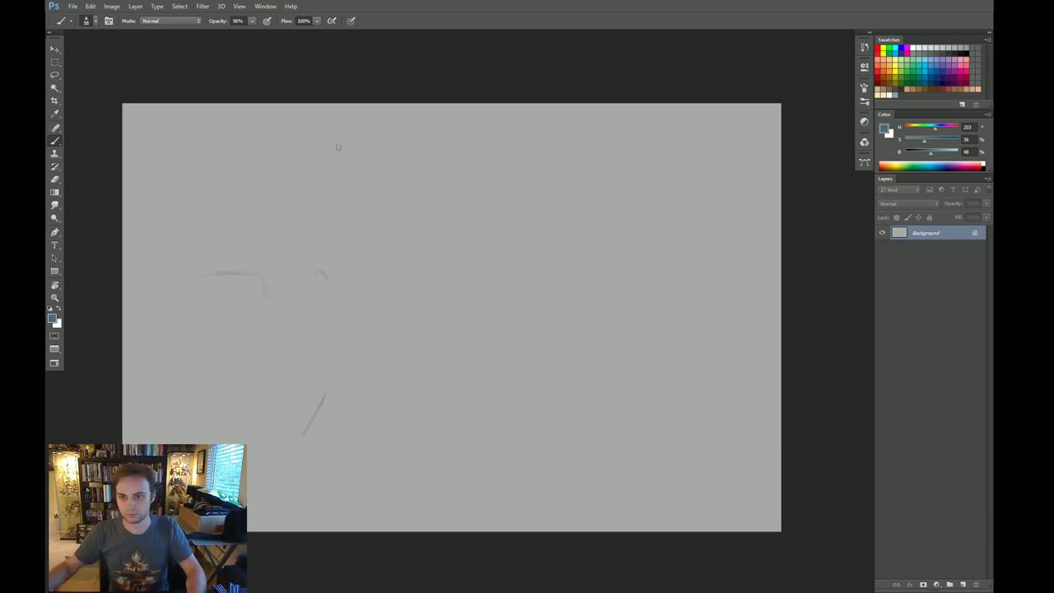
drag(334, 144, 236, 234)
mouse_move(198, 183)
mouse_down()
mouse_move(215, 262)
mouse_move(316, 338)
mouse_up()
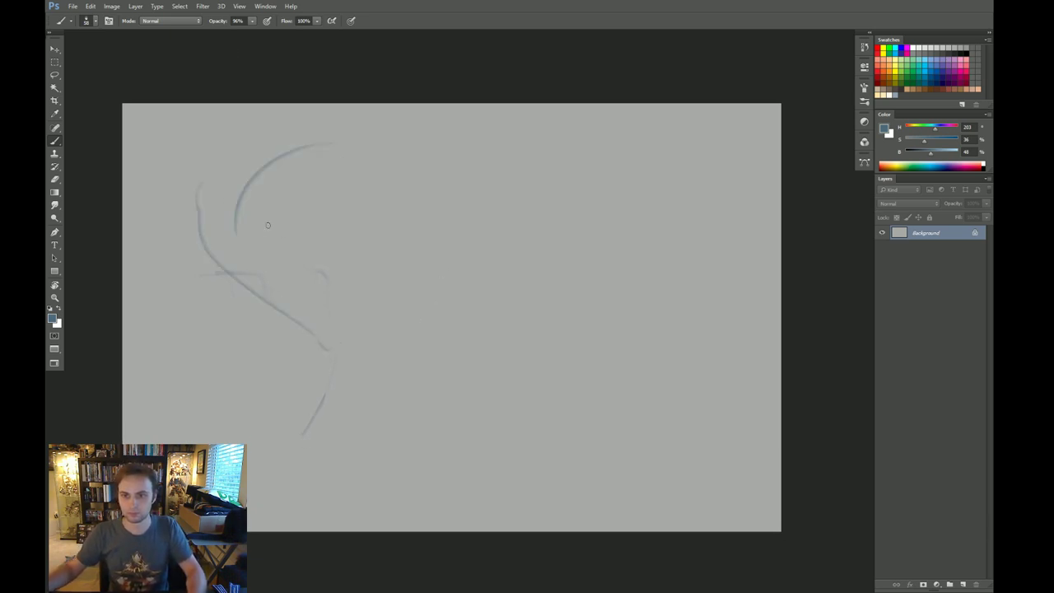
mouse_move(261, 170)
mouse_down()
mouse_move(316, 198)
mouse_move(368, 252)
mouse_move(365, 288)
mouse_up()
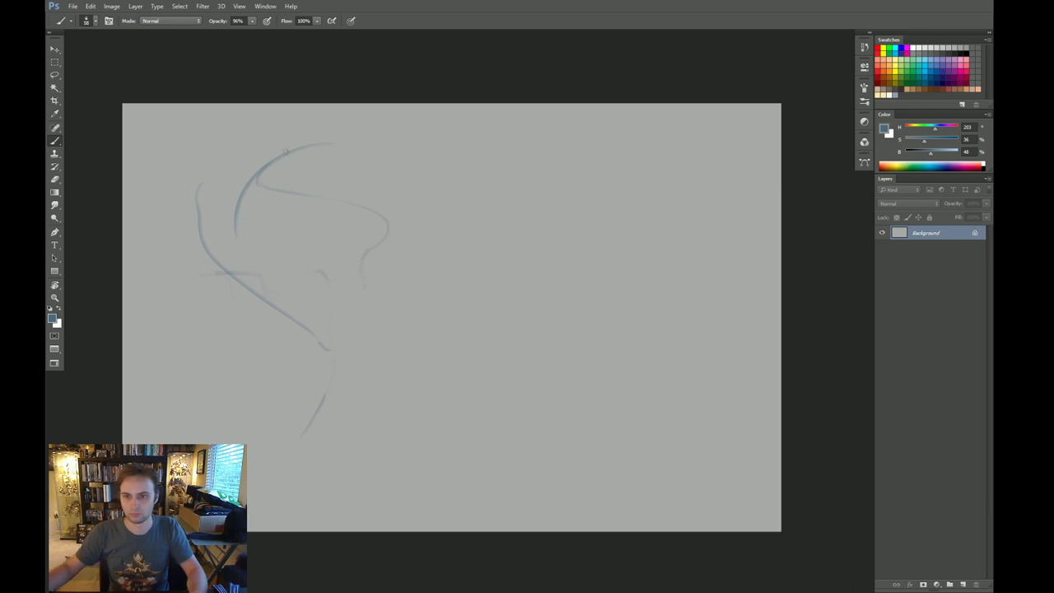
drag(286, 147, 494, 196)
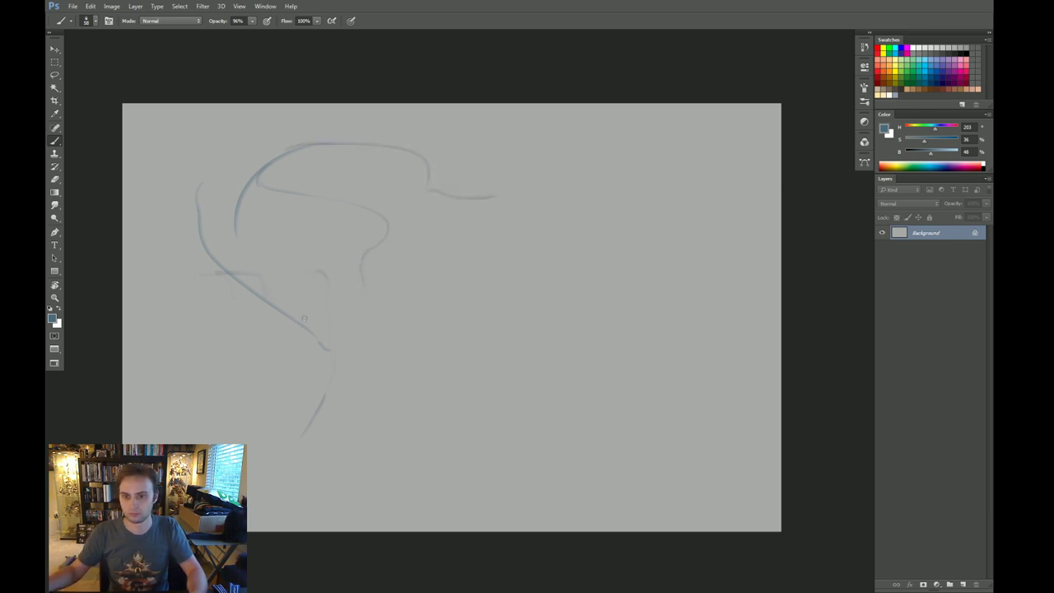
Step: Sketch the looping lower form with a long base curve, a small dot and an inner curve sweeping to the canvas centre
mouse_move(304, 318)
mouse_down()
mouse_move(180, 319)
mouse_move(173, 377)
mouse_move(213, 395)
mouse_move(237, 384)
mouse_move(230, 392)
mouse_move(194, 373)
mouse_move(215, 364)
mouse_move(294, 392)
mouse_up()
mouse_move(232, 376)
mouse_down()
mouse_move(341, 433)
mouse_move(478, 453)
mouse_up()
click(495, 431)
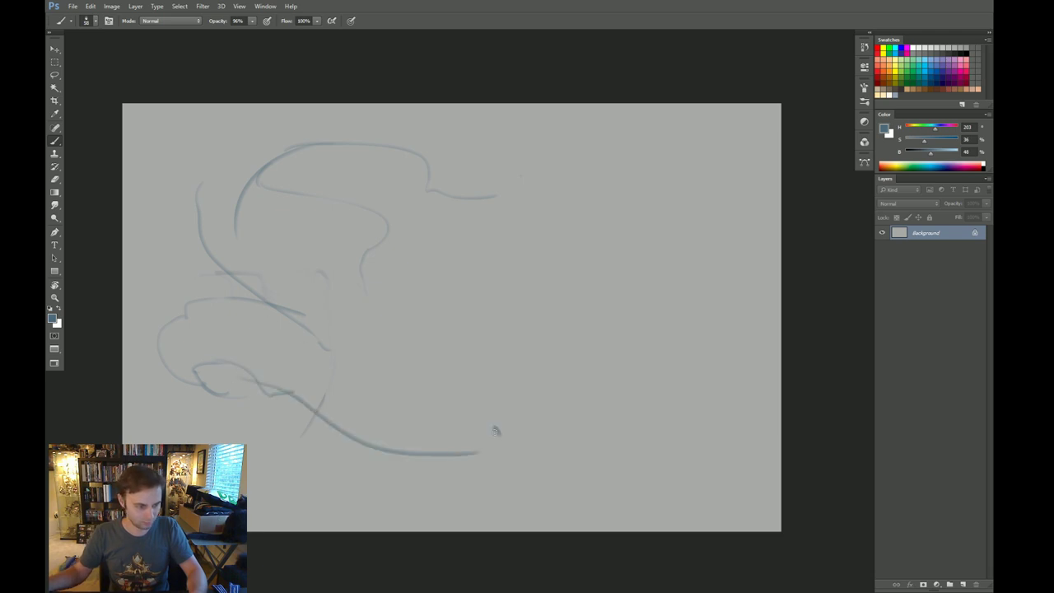
mouse_move(367, 246)
mouse_down()
mouse_move(367, 295)
mouse_move(490, 354)
mouse_up()
Step: Rough in a small figure right of the curves, with an oval lower body, torso, shoulders, oval head and trailing headpiece
drag(539, 346, 569, 327)
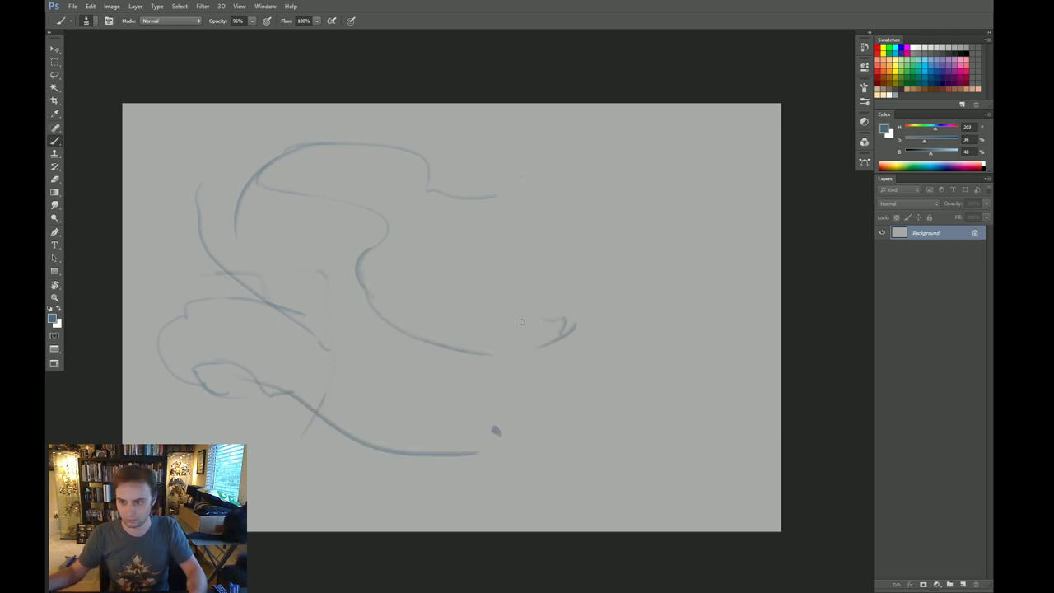
mouse_move(494, 282)
mouse_down()
mouse_move(523, 305)
mouse_move(488, 309)
mouse_move(528, 321)
mouse_up()
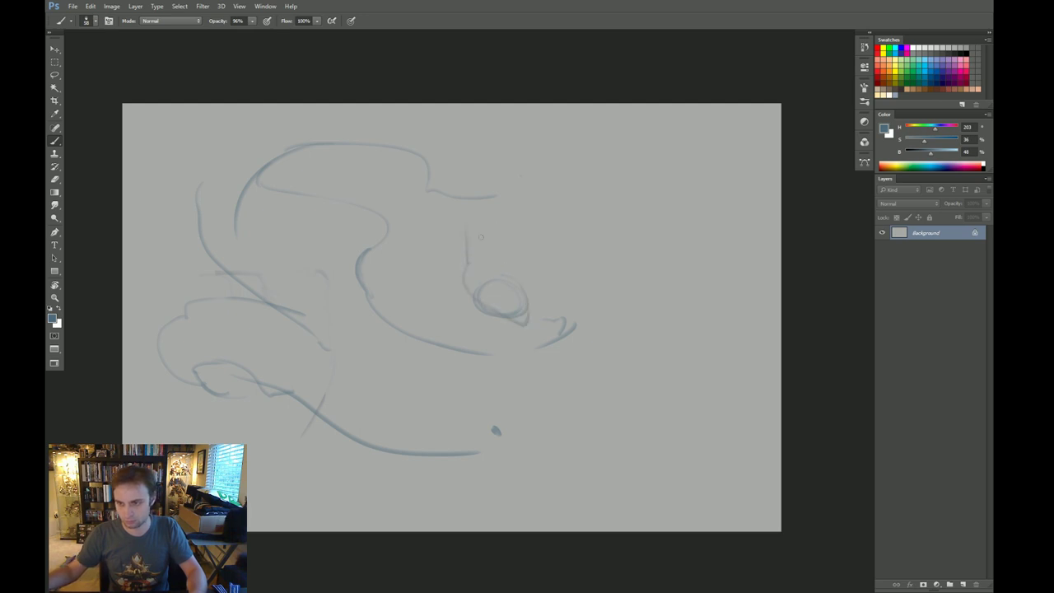
drag(458, 189, 430, 250)
mouse_move(475, 155)
mouse_down()
mouse_move(486, 181)
mouse_move(468, 156)
mouse_move(478, 154)
mouse_move(430, 142)
mouse_move(434, 154)
mouse_move(505, 188)
mouse_move(467, 188)
mouse_move(489, 205)
mouse_move(512, 180)
mouse_move(518, 195)
mouse_move(476, 234)
mouse_up()
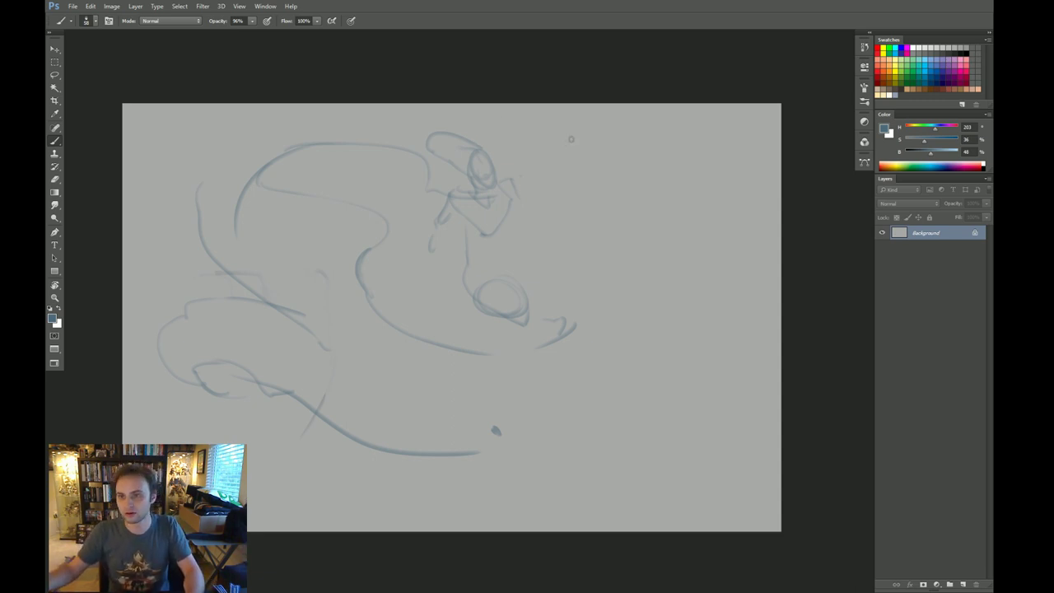
Step: Flip the whole sketch horizontally
drag(545, 179, 537, 178)
key(ctrl+shift+h)
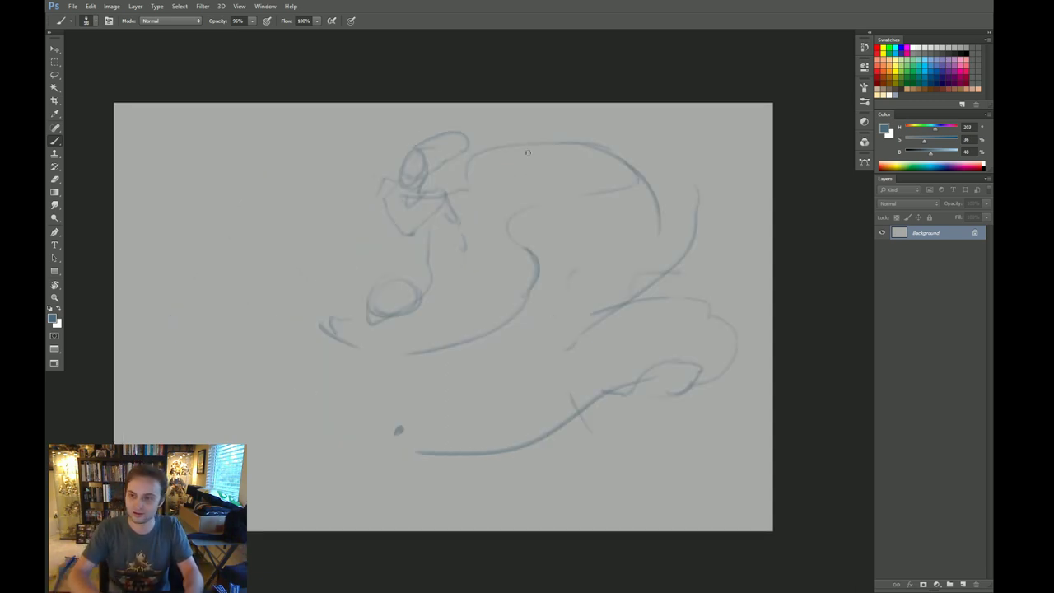
drag(543, 219, 539, 216)
Step: Strengthen the small figure's torso and waist, and draw an angular outline from it down around the lower-left form
mouse_move(383, 192)
mouse_down()
mouse_move(386, 219)
mouse_move(410, 239)
mouse_move(388, 260)
mouse_move(433, 282)
mouse_move(371, 342)
mouse_up()
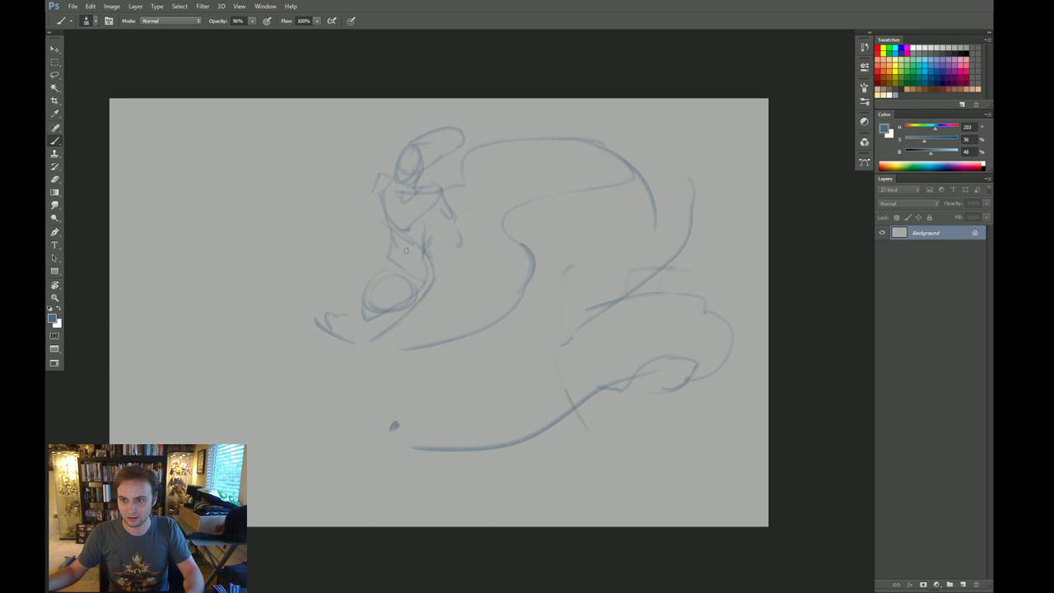
mouse_move(389, 247)
mouse_down()
mouse_move(265, 305)
mouse_move(228, 376)
mouse_move(265, 428)
mouse_up()
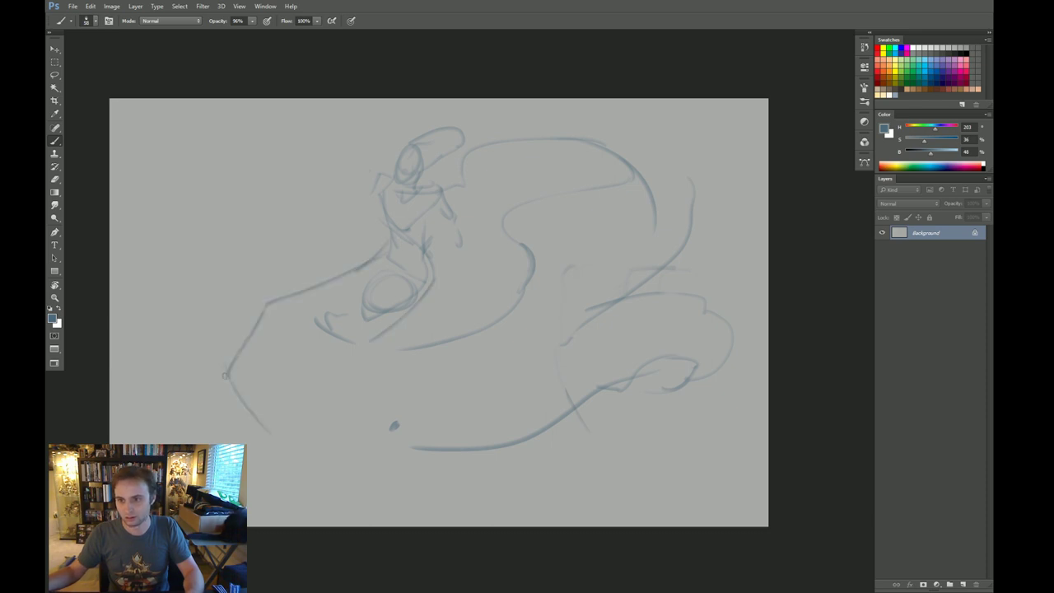
drag(225, 375, 324, 450)
Step: Sketch a second form left of the figure with overlapping circles, curved tapering outlines and a small round head above
mouse_move(312, 247)
mouse_down()
mouse_move(265, 235)
mouse_move(277, 247)
mouse_up()
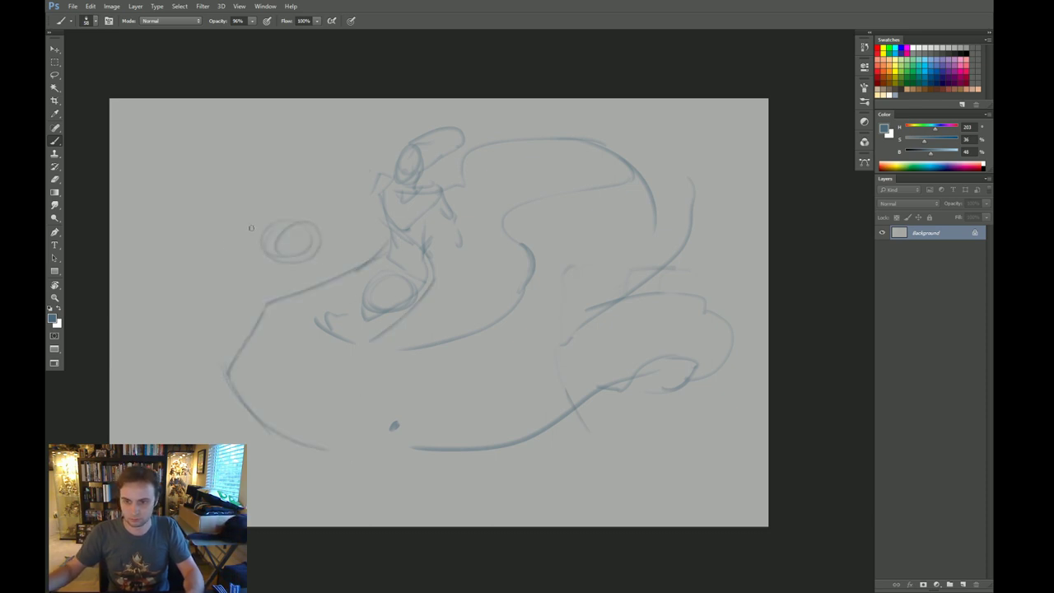
mouse_move(229, 216)
mouse_down()
mouse_move(277, 226)
mouse_move(253, 203)
mouse_move(219, 202)
mouse_move(206, 233)
mouse_move(272, 263)
mouse_up()
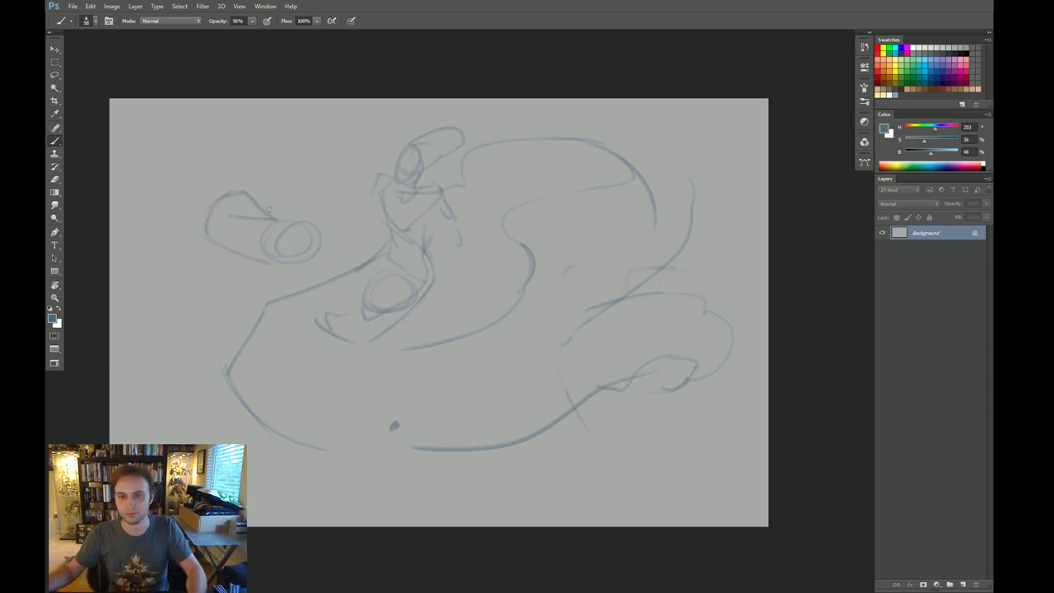
mouse_move(248, 193)
mouse_down()
mouse_move(200, 154)
mouse_move(183, 161)
mouse_move(163, 202)
mouse_move(218, 309)
mouse_up()
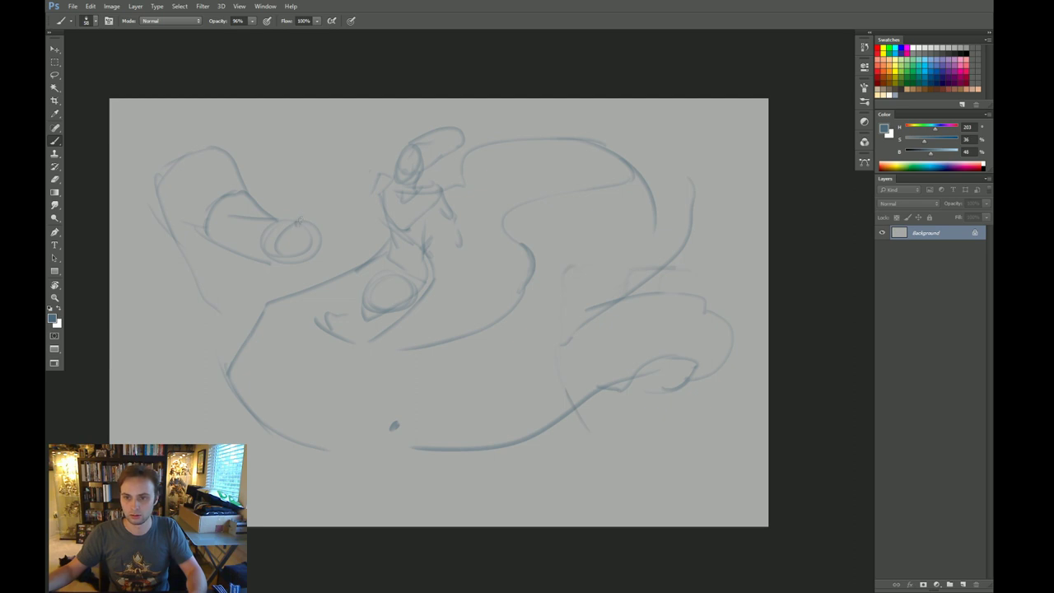
mouse_move(300, 219)
mouse_down()
mouse_move(320, 209)
mouse_move(333, 219)
mouse_move(285, 216)
mouse_up()
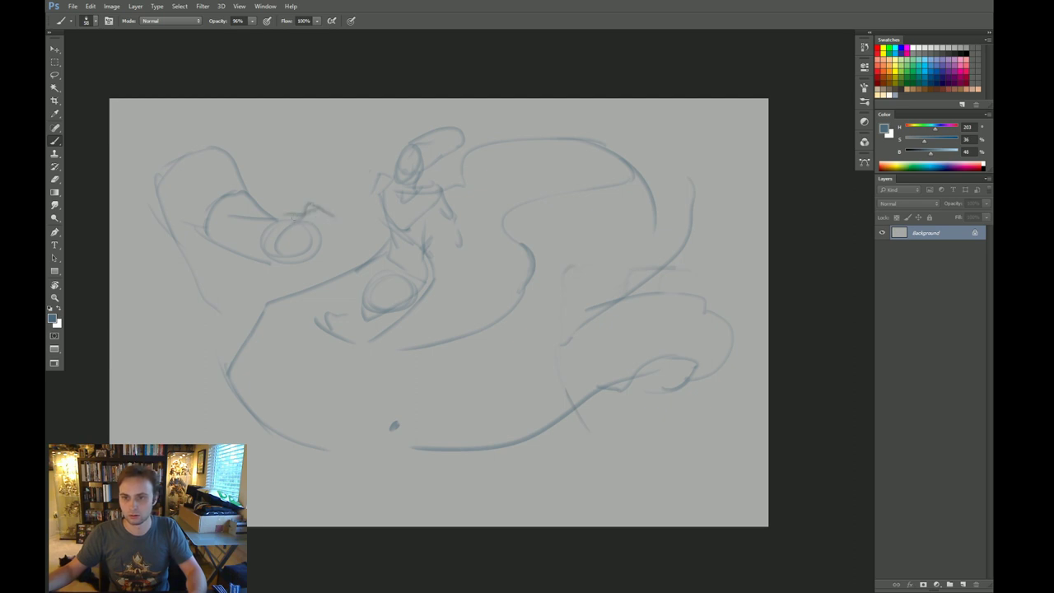
mouse_move(323, 175)
mouse_down()
mouse_move(315, 203)
mouse_move(332, 209)
mouse_up()
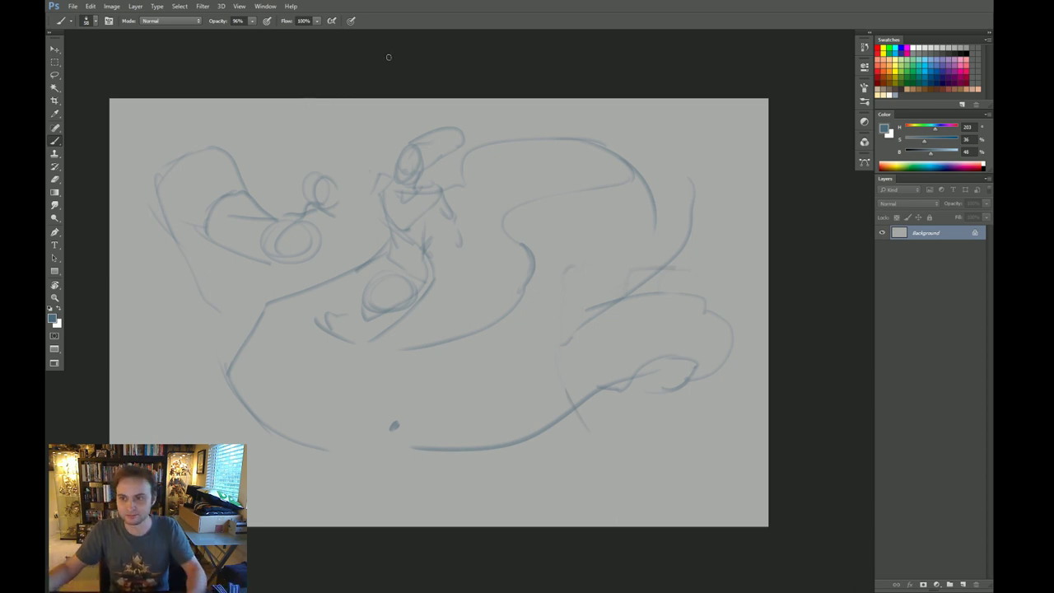
Step: Add a wider outer arc and a second descending line to the curved form at the upper left, redrawing the arc once
drag(421, 145, 417, 142)
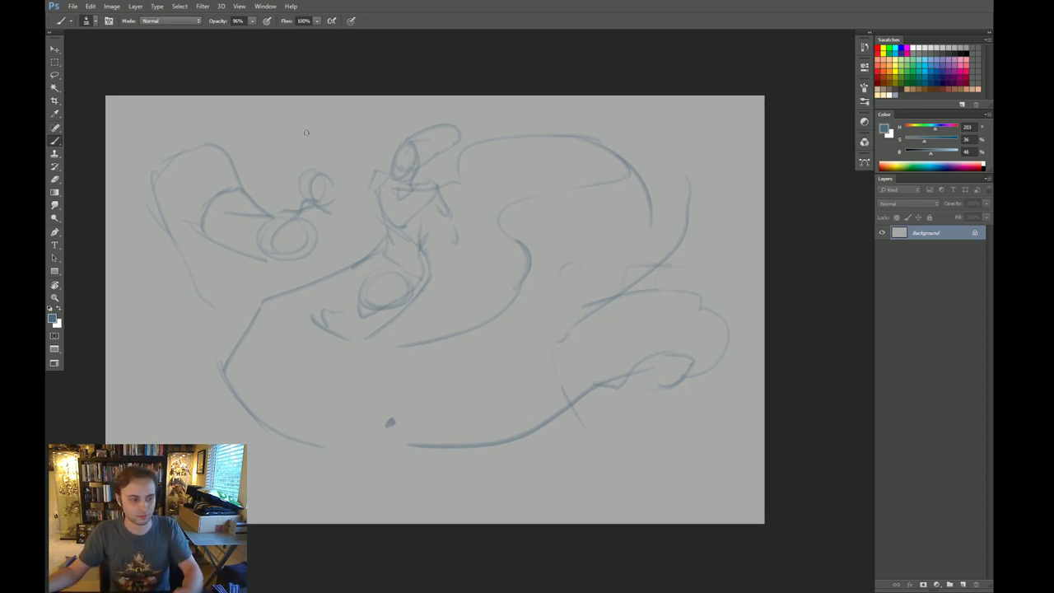
drag(326, 202, 330, 196)
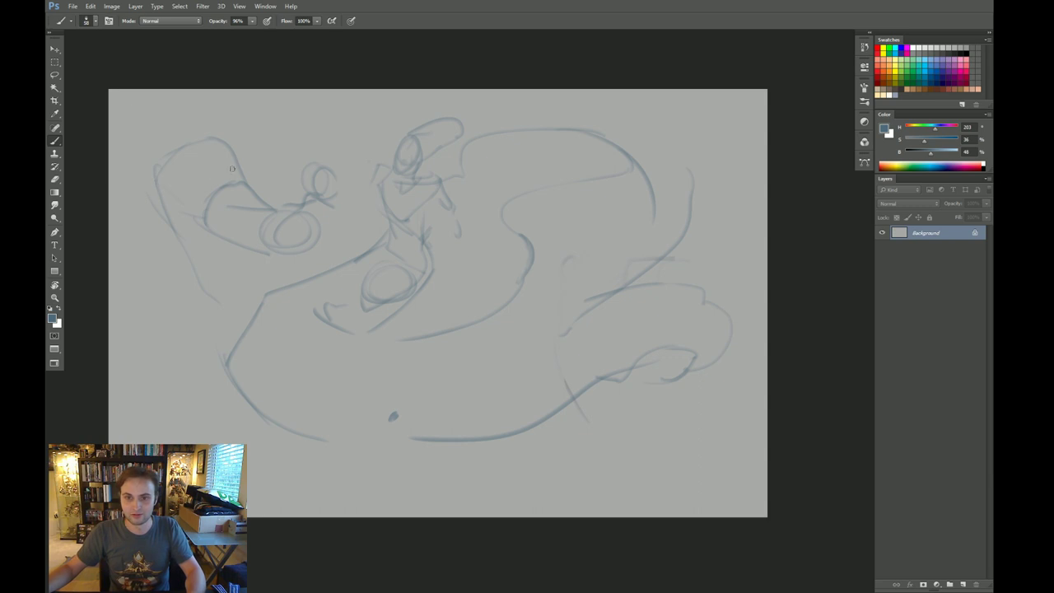
drag(246, 182, 155, 147)
key(ctrl+z)
drag(247, 175, 147, 132)
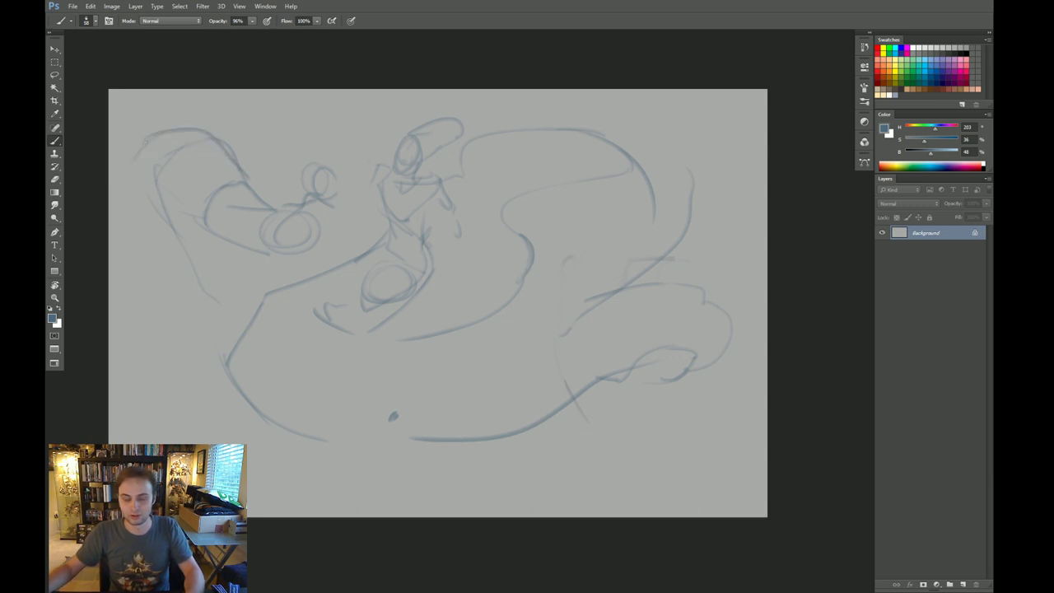
mouse_move(128, 183)
mouse_down()
mouse_move(203, 228)
mouse_move(160, 227)
mouse_move(204, 290)
mouse_up()
drag(399, 196, 379, 200)
key(ctrl+a)
key(v)
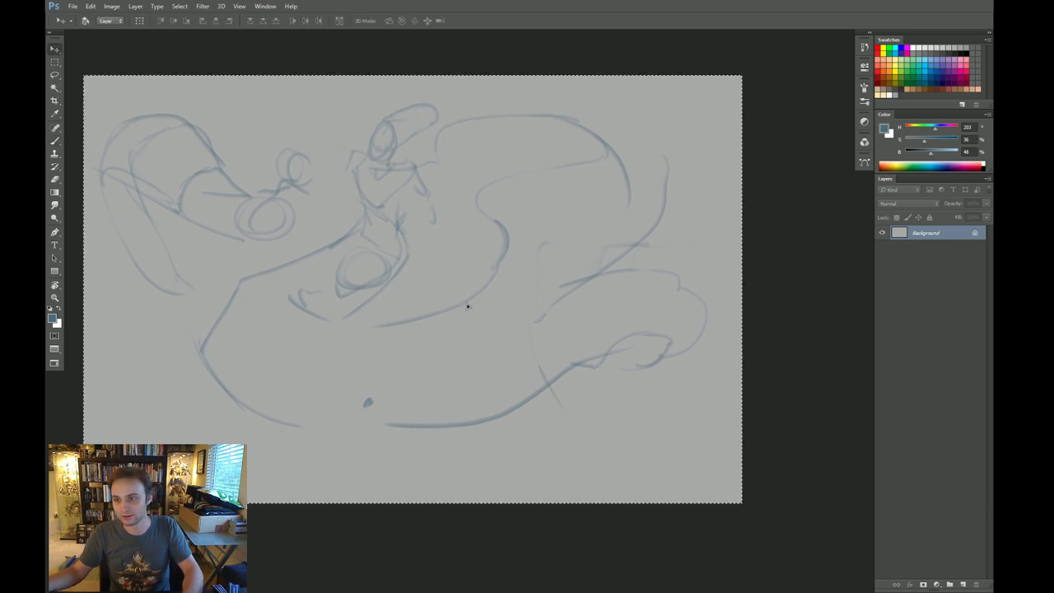
drag(460, 301, 471, 305)
key(ctrl+z)
Step: Make the canvas grey the background colour, shift the entire sketch slightly down and right, and clear the selection
key(ctrl+a)
key(i)
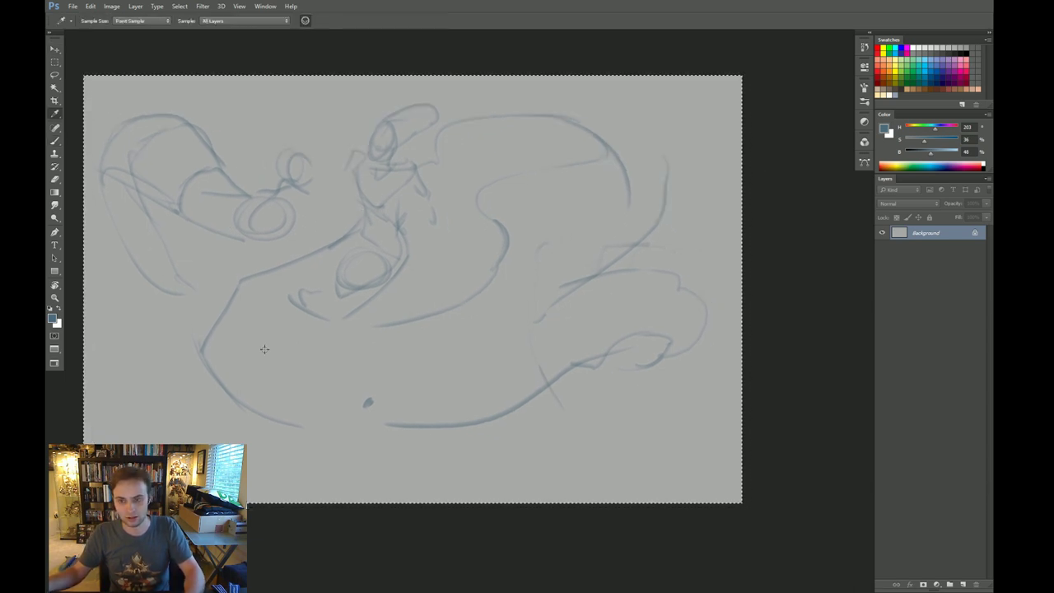
click(188, 423)
key(x)
key(v)
drag(393, 329, 411, 345)
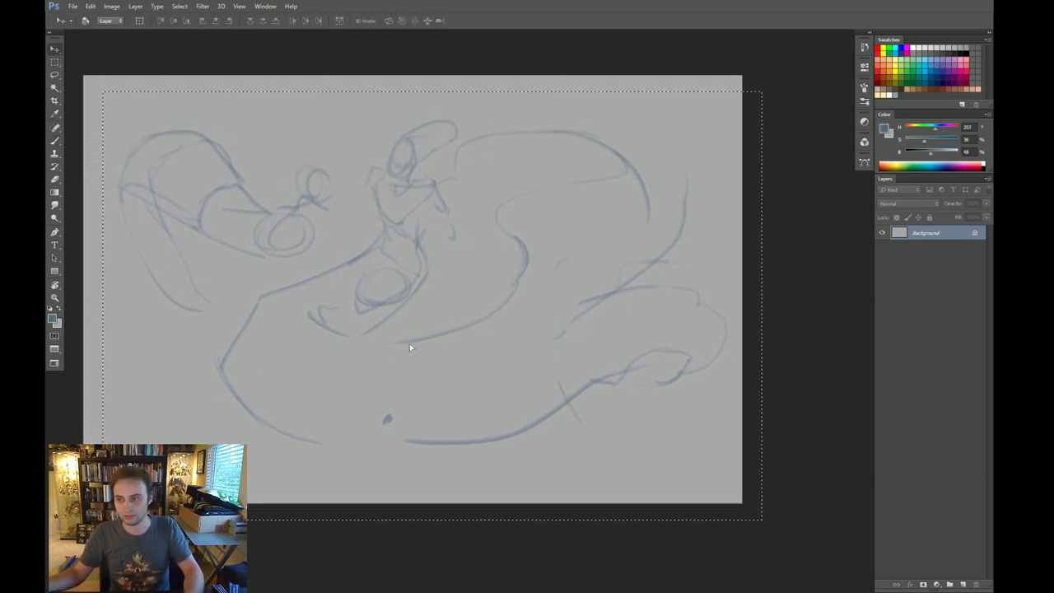
key(ctrl+d)
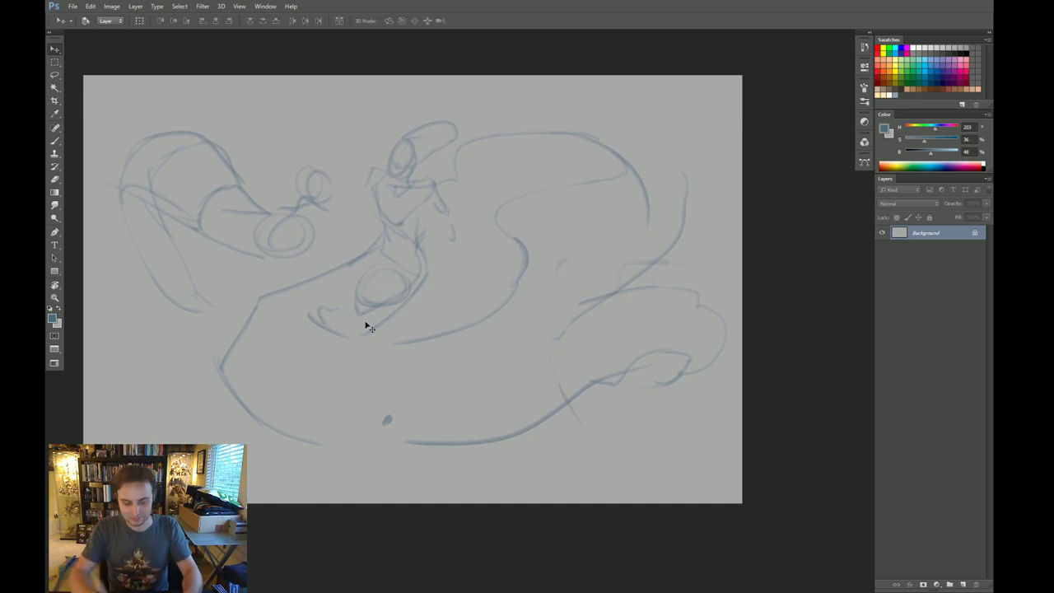
Step: Define the central figure's head and sketch a shoulder and long descending limb on the figure to its left
key(b)
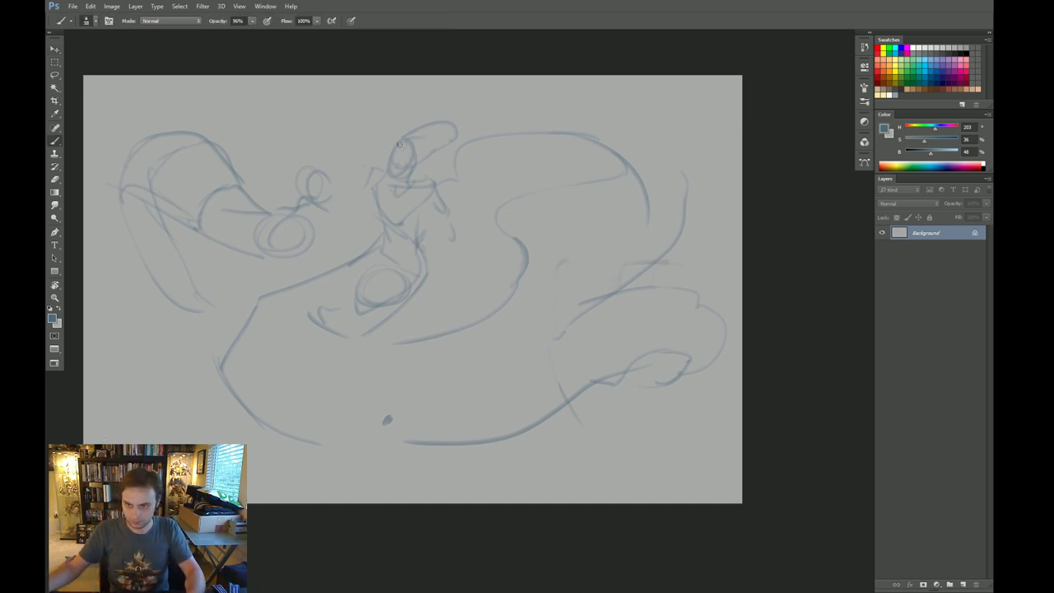
drag(399, 144, 397, 170)
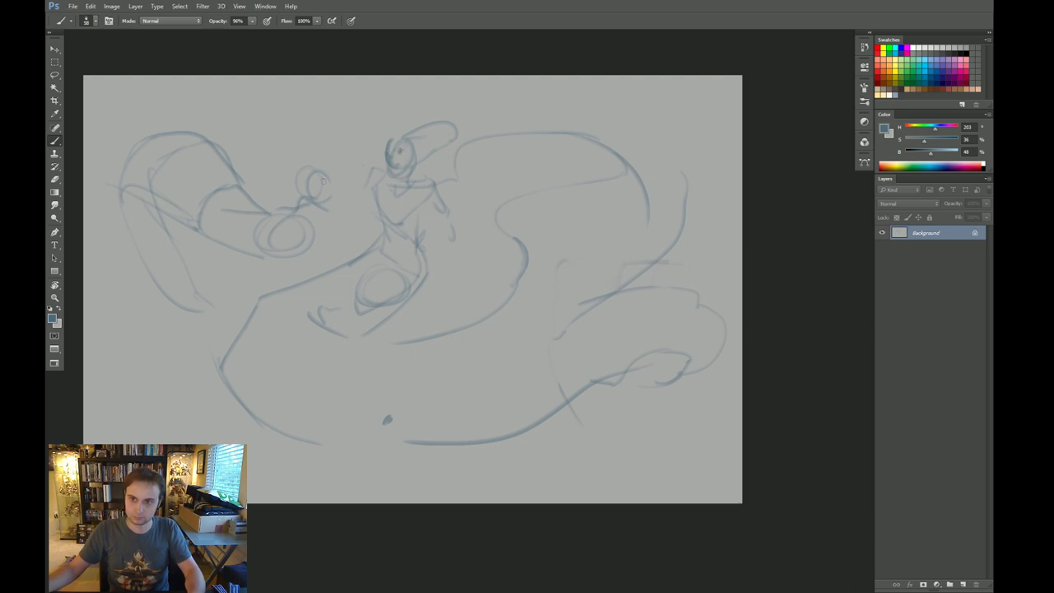
mouse_move(320, 200)
mouse_down()
mouse_move(338, 206)
mouse_move(335, 240)
mouse_move(293, 318)
mouse_up()
mouse_move(313, 259)
mouse_down()
mouse_move(282, 357)
mouse_move(288, 331)
mouse_move(275, 352)
mouse_up()
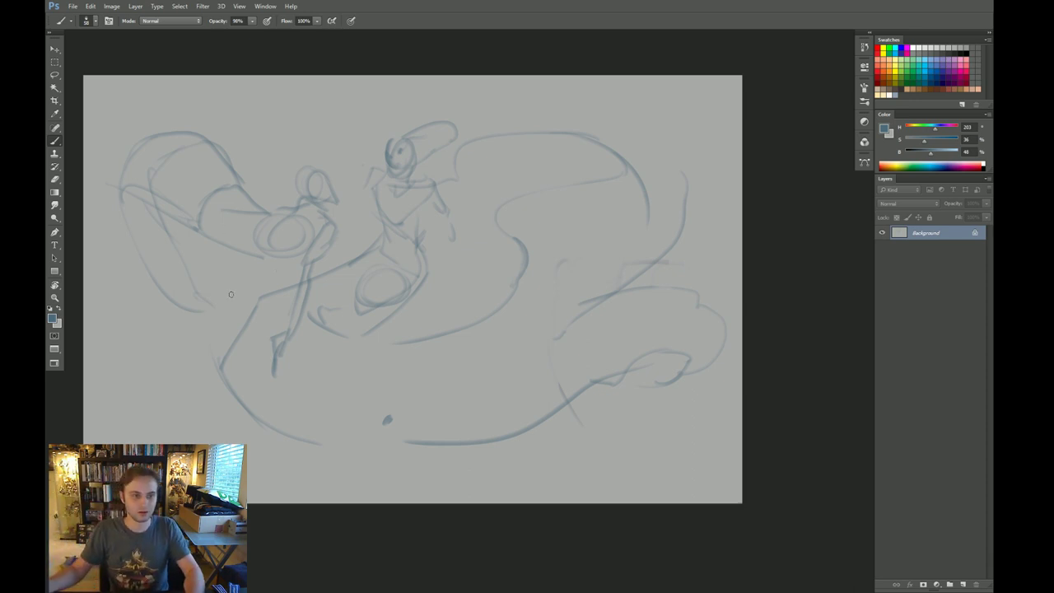
drag(379, 294, 386, 291)
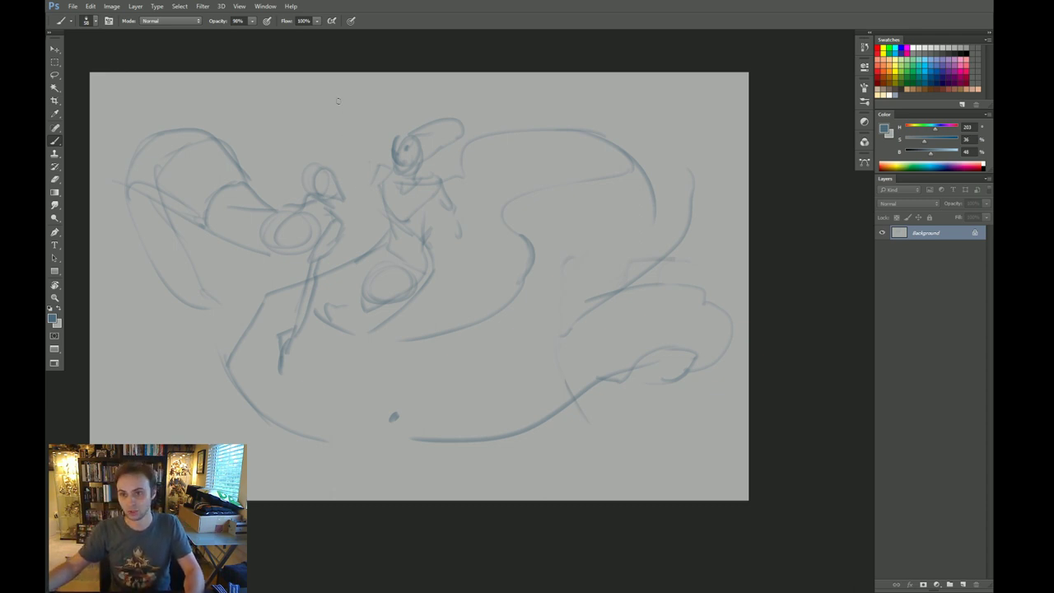
Step: Sketch a long swept-back crest and a curved neck line on the far-left creature and define its beak-like face
drag(329, 169, 235, 122)
drag(313, 196, 277, 193)
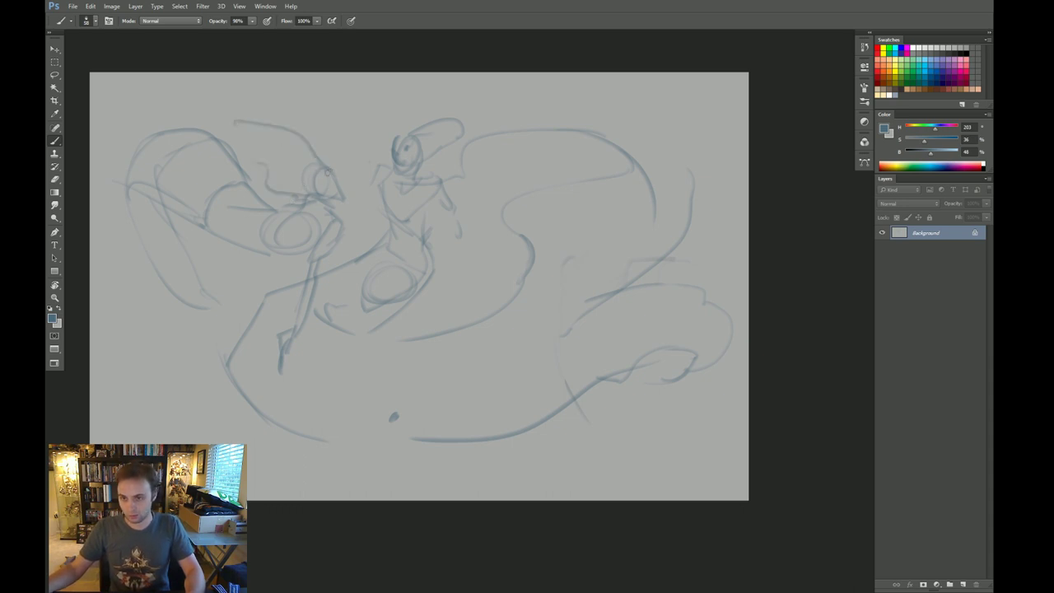
mouse_move(331, 170)
mouse_down()
mouse_move(344, 200)
mouse_move(328, 197)
mouse_up()
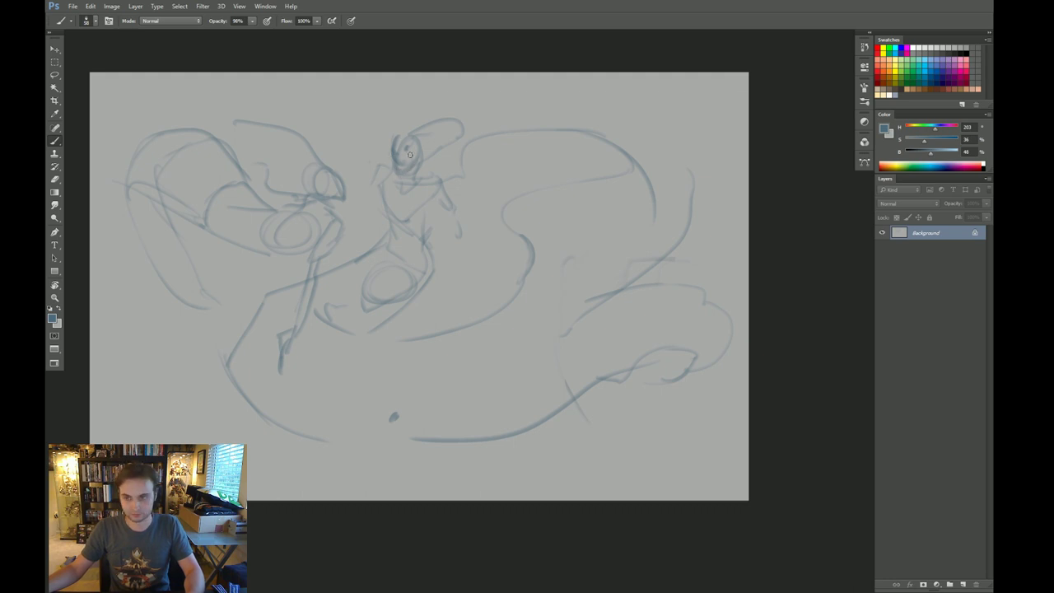
Step: Erase part of the central figure's head and redraw it with a swept-back pointed crest and a refined near shoulder
key(e)
mouse_move(428, 147)
mouse_down()
mouse_move(410, 173)
mouse_move(399, 142)
mouse_move(437, 105)
mouse_up()
key(b)
drag(387, 164, 384, 181)
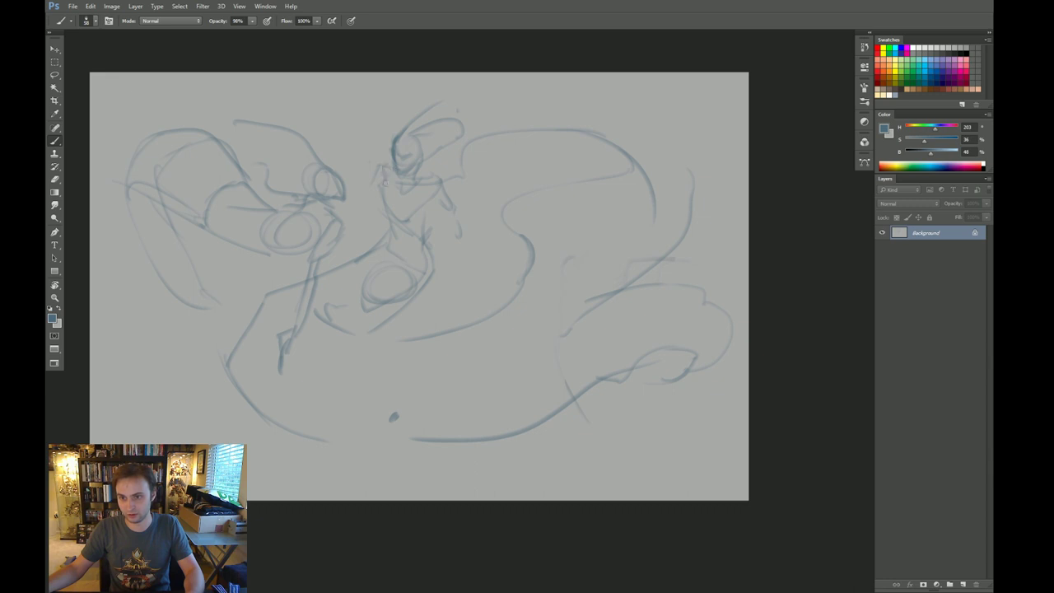
Step: Extend the central figure's arm down and outward with a tapered forearm and strengthen the contour from waist to lower body
mouse_move(455, 216)
mouse_down()
mouse_move(463, 250)
mouse_move(455, 223)
mouse_move(496, 267)
mouse_up()
drag(439, 196, 489, 256)
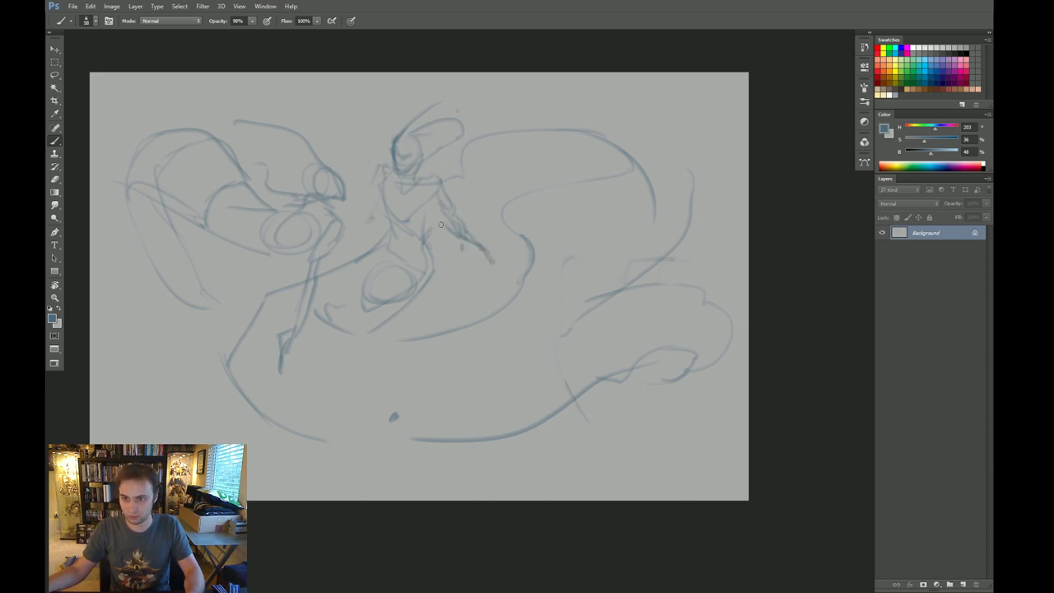
mouse_move(435, 215)
mouse_down()
mouse_move(439, 265)
mouse_move(428, 297)
mouse_move(437, 278)
mouse_move(385, 341)
mouse_up()
Step: Sketch long sweeping outer lines beneath the large curved form, from its left bend across to the lower right
drag(232, 347, 191, 398)
drag(224, 367, 205, 441)
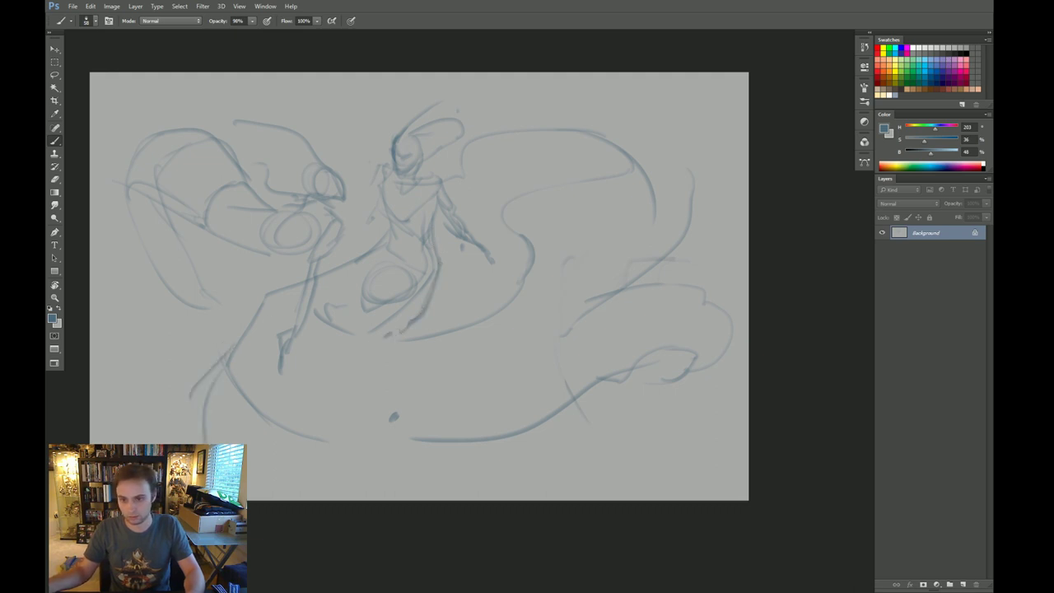
drag(244, 414, 328, 478)
drag(343, 477, 388, 483)
drag(333, 440, 548, 477)
mouse_move(503, 451)
mouse_down()
mouse_move(631, 433)
mouse_move(657, 401)
mouse_up()
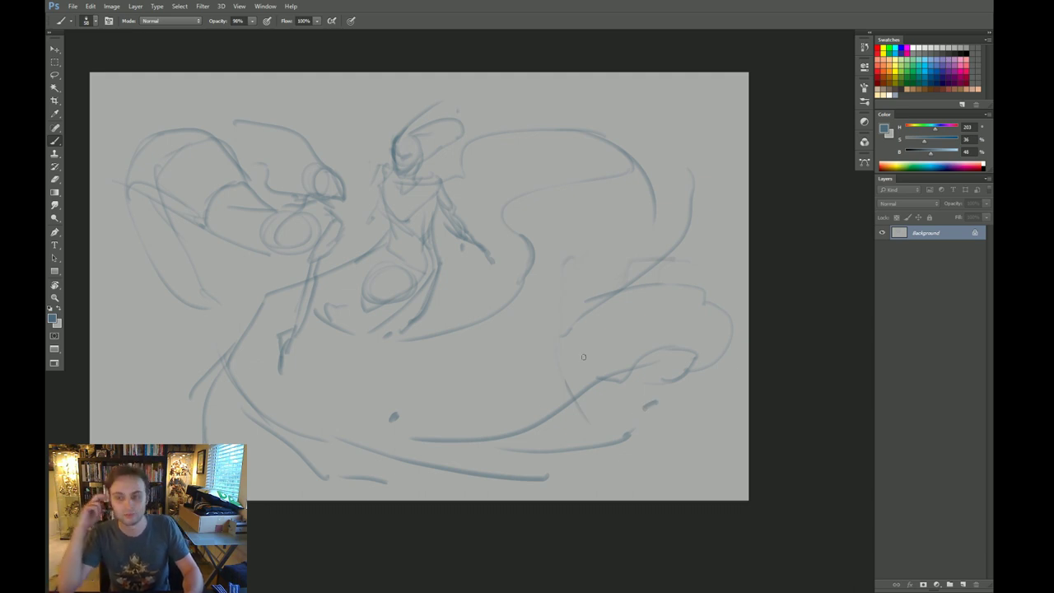
Step: Draw the large form's inner sweep from the left bend up to the right, arching over, and add a shorter parallel curve below
mouse_move(300, 284)
mouse_down()
mouse_move(331, 397)
mouse_move(542, 331)
mouse_move(493, 370)
mouse_move(606, 266)
mouse_up()
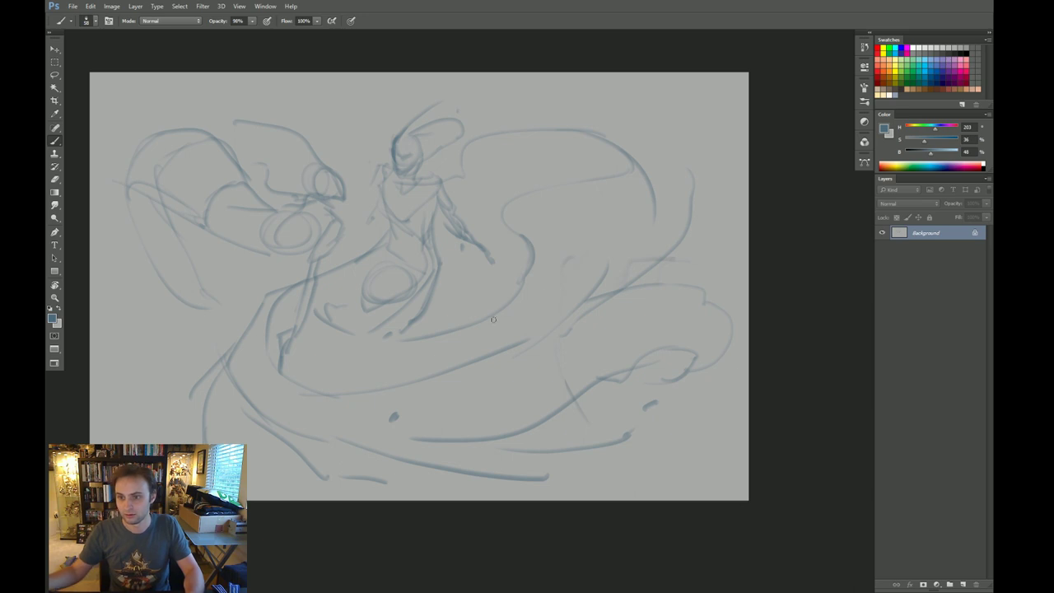
mouse_move(533, 240)
mouse_down()
mouse_move(524, 290)
mouse_move(583, 219)
mouse_up()
mouse_move(613, 259)
mouse_down()
mouse_move(602, 288)
mouse_move(516, 367)
mouse_up()
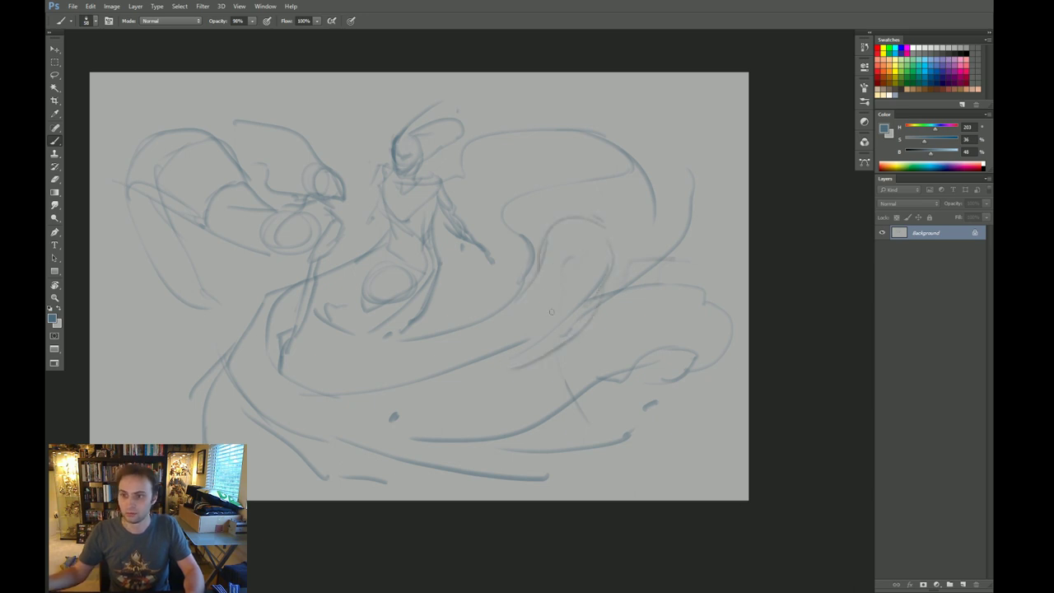
drag(588, 305, 581, 328)
drag(414, 418, 531, 389)
Step: Build up the curling end of the large form at the upper right with S-shaped inner curves and overlapping outer arcs
mouse_move(538, 151)
mouse_down()
mouse_move(495, 196)
mouse_move(527, 237)
mouse_move(550, 181)
mouse_move(525, 287)
mouse_up()
mouse_move(532, 198)
mouse_down()
mouse_move(592, 181)
mouse_move(611, 274)
mouse_move(589, 320)
mouse_up()
drag(583, 185, 610, 247)
drag(613, 274, 603, 297)
mouse_move(590, 211)
mouse_down()
mouse_move(702, 243)
mouse_move(723, 260)
mouse_move(712, 218)
mouse_move(632, 123)
mouse_move(523, 125)
mouse_move(547, 115)
mouse_move(493, 149)
mouse_move(553, 128)
mouse_move(611, 141)
mouse_move(585, 123)
mouse_up()
drag(585, 127, 628, 155)
drag(514, 130, 590, 114)
drag(590, 119, 633, 155)
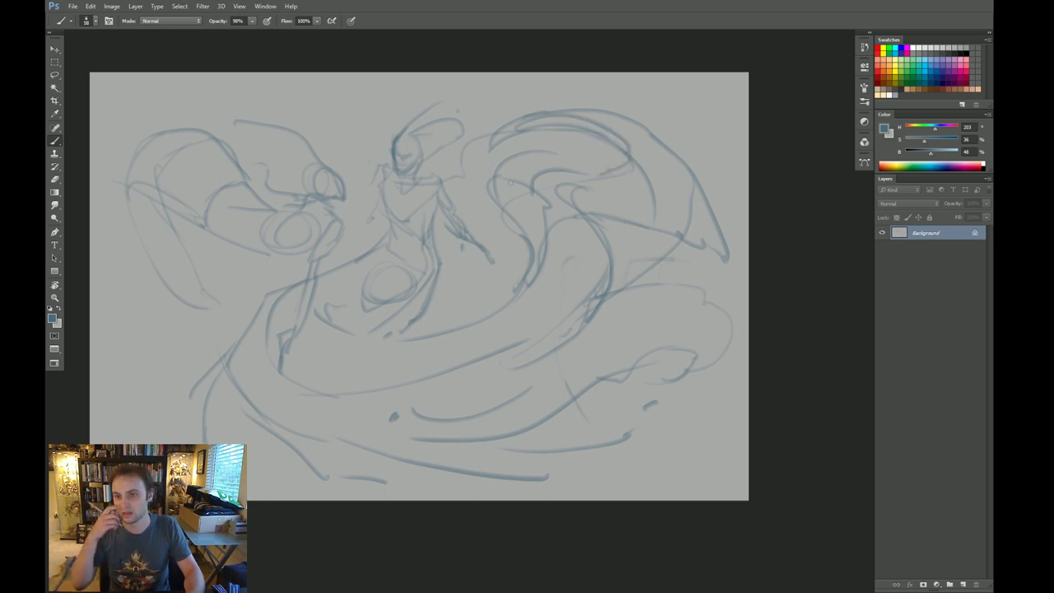
Step: Add outer contours and long trailing edges to the left creature's wing, reaching down toward the large curved form
drag(128, 173, 124, 252)
drag(129, 191, 130, 284)
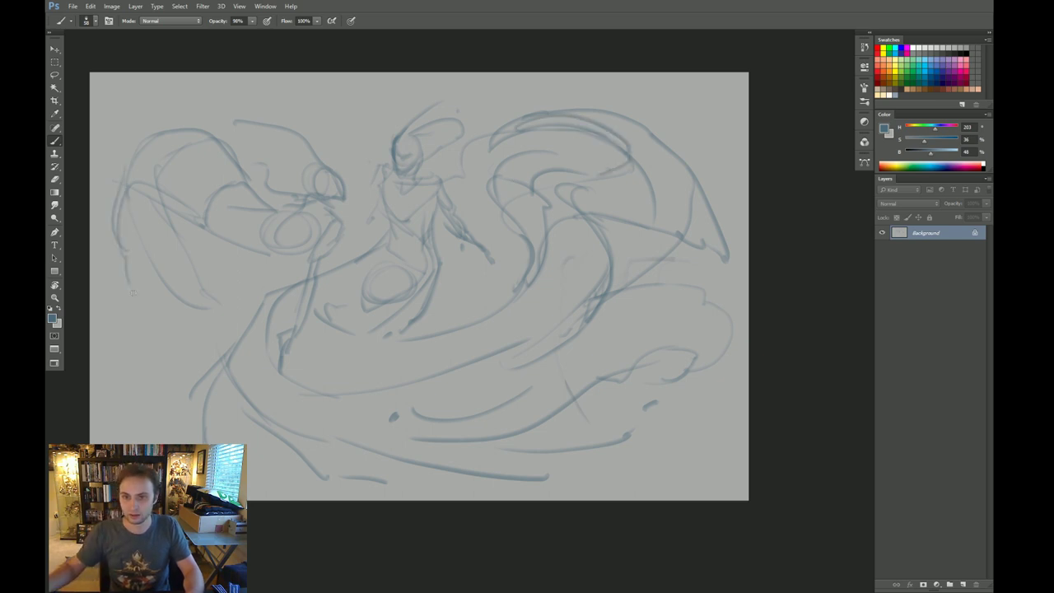
mouse_move(127, 216)
mouse_down()
mouse_move(141, 265)
mouse_move(164, 290)
mouse_up()
drag(161, 291, 221, 344)
drag(183, 243, 266, 284)
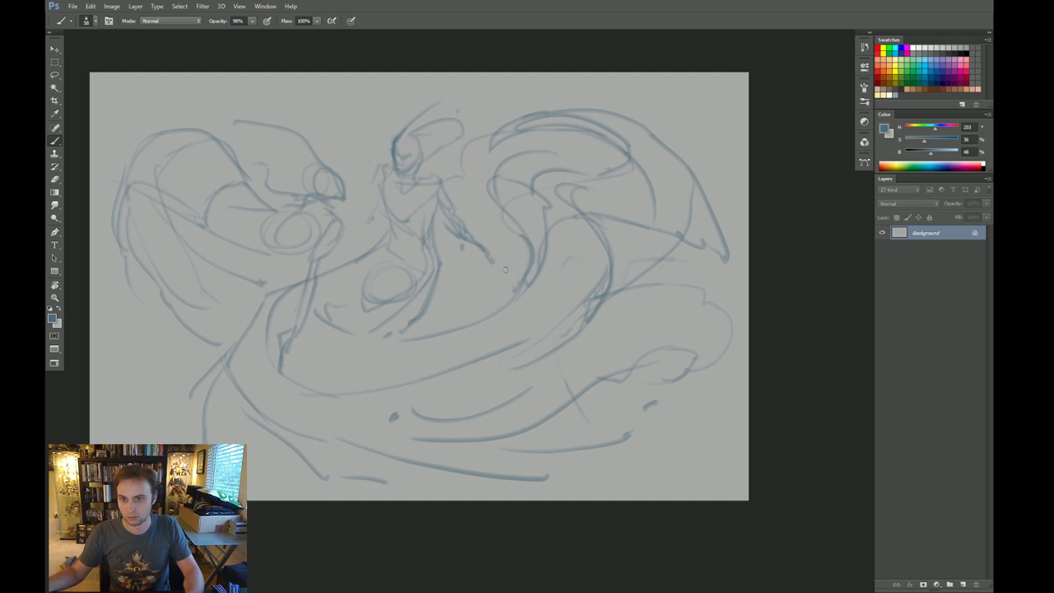
Step: Add a short horizontal stroke beside the central figure and small curved accents near the canvas's upper-right corner
drag(444, 295, 499, 288)
drag(665, 124, 735, 86)
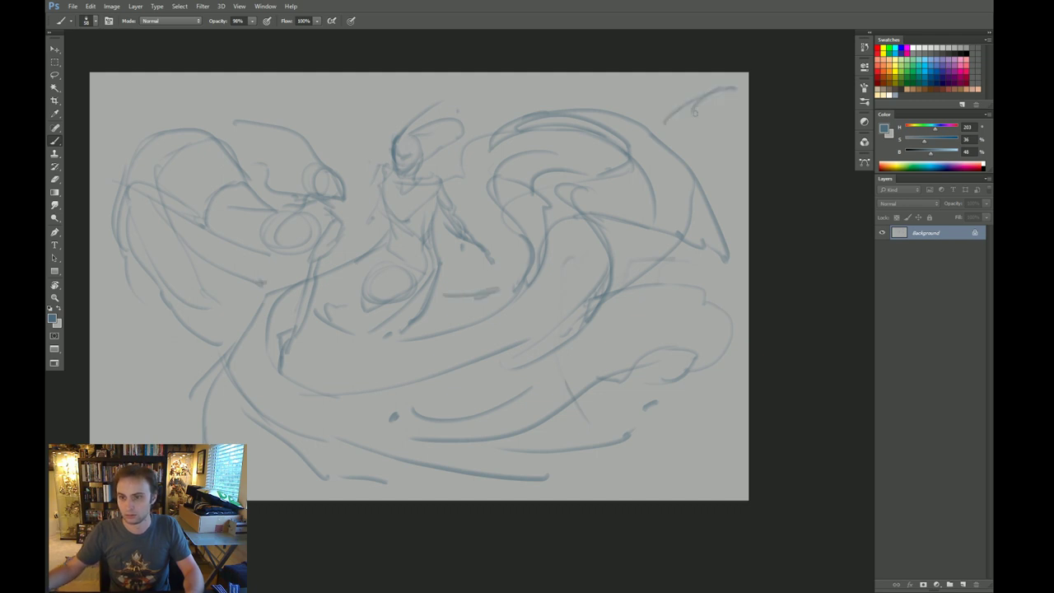
drag(697, 135, 684, 150)
Step: Sketch the left creature's raised far wing, feather strokes behind its head, and a curved line across the near wing
mouse_move(272, 128)
mouse_down()
mouse_move(171, 95)
mouse_move(164, 109)
mouse_move(196, 110)
mouse_up()
mouse_move(267, 157)
mouse_down()
mouse_move(120, 172)
mouse_move(116, 151)
mouse_move(86, 140)
mouse_up()
drag(111, 175, 275, 141)
drag(275, 138, 252, 134)
drag(280, 79, 312, 136)
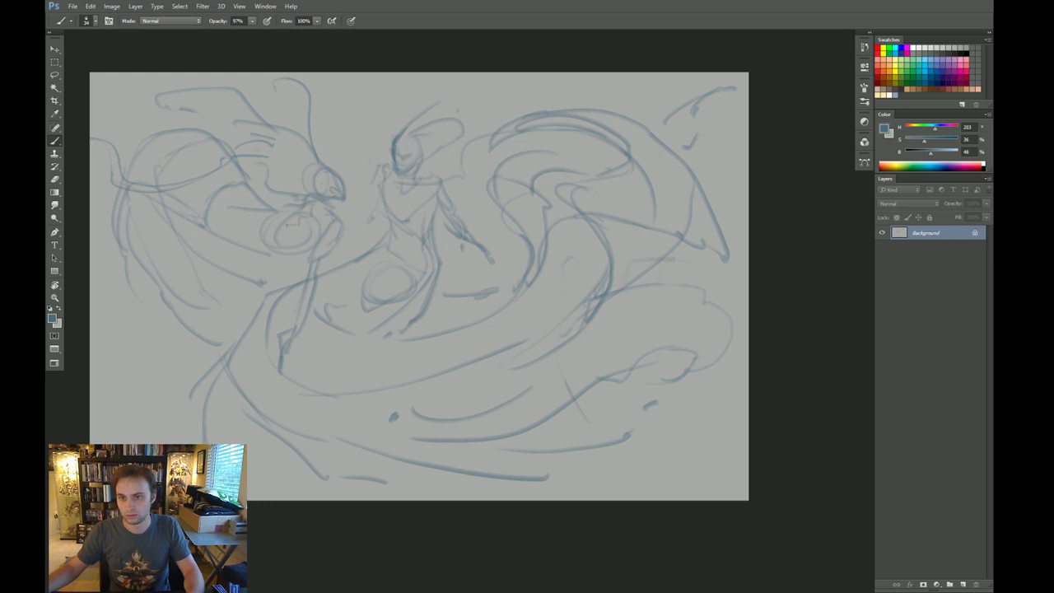
Step: Define the left creature's rounded underside and draw a jagged leading edge rising from its body along the near wing
drag(265, 217, 239, 211)
mouse_move(320, 245)
mouse_down()
mouse_move(299, 256)
mouse_move(235, 249)
mouse_up()
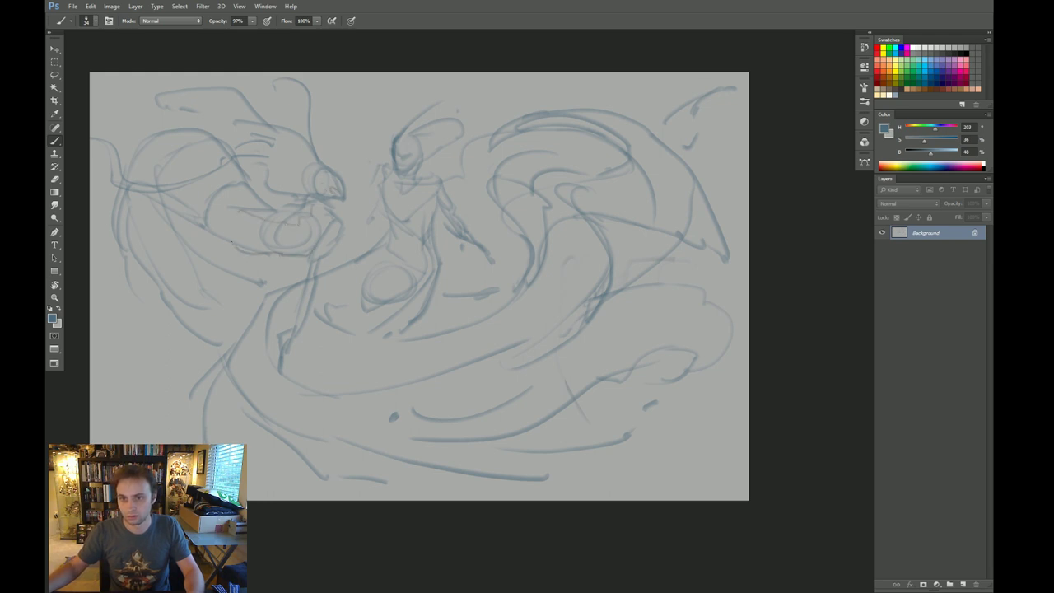
mouse_move(239, 189)
mouse_down()
mouse_move(233, 230)
mouse_move(210, 156)
mouse_move(140, 111)
mouse_move(139, 135)
mouse_up()
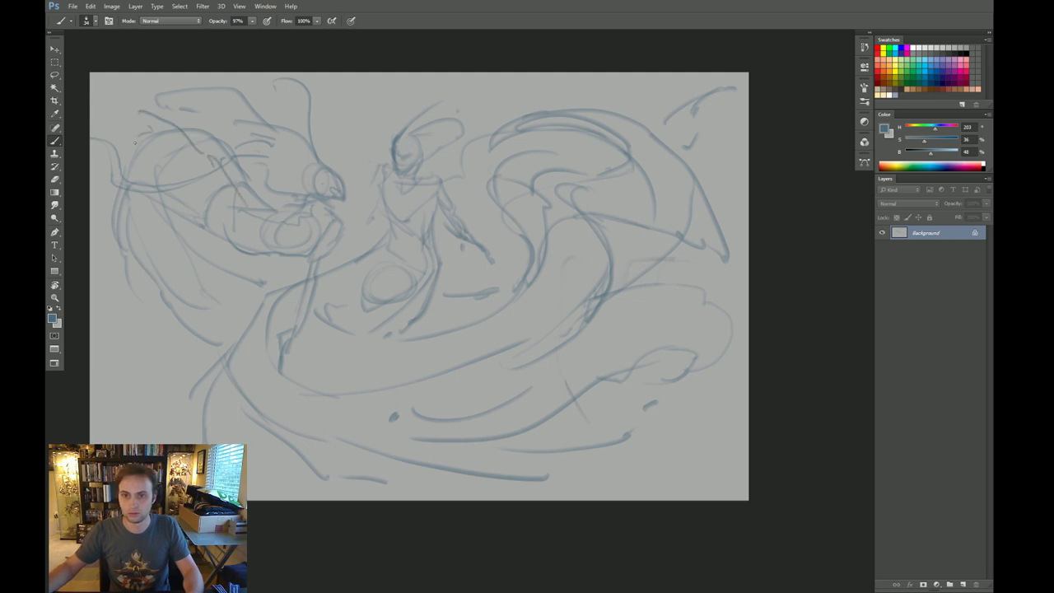
Step: Sketch rounded background forms in the lower corners, along the lower edge, and behind the central figure's extended hand
mouse_move(92, 365)
mouse_down()
mouse_move(108, 346)
mouse_move(169, 368)
mouse_move(138, 417)
mouse_up()
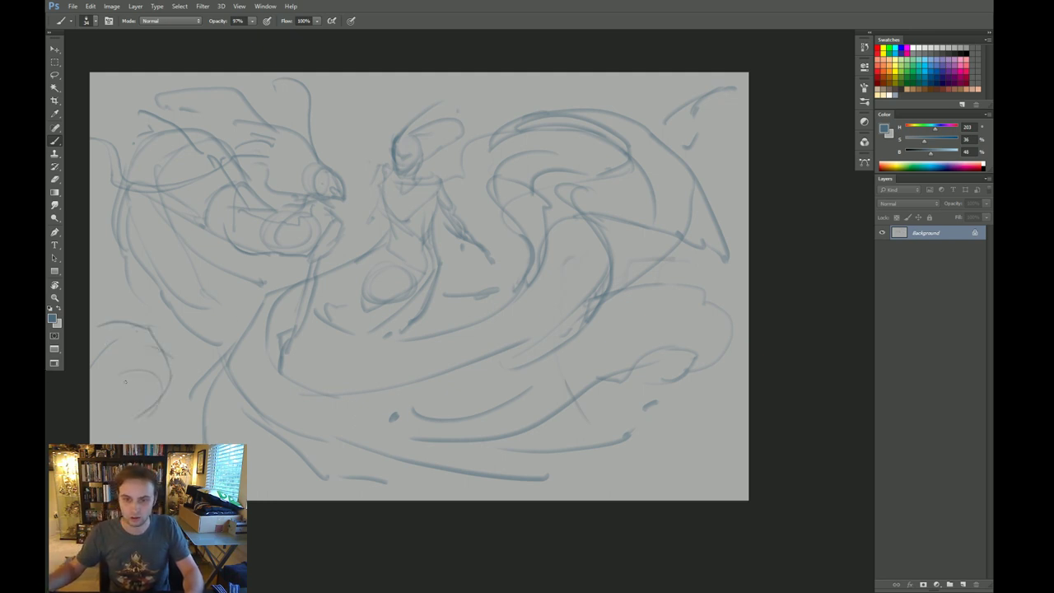
drag(153, 398, 126, 435)
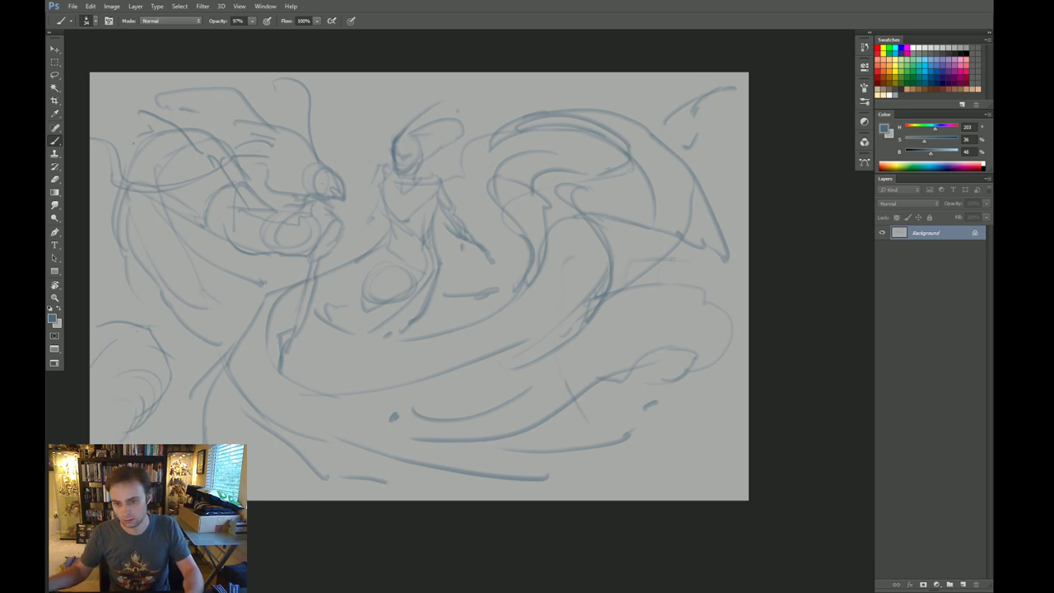
mouse_move(247, 458)
mouse_down()
mouse_move(295, 463)
mouse_move(387, 491)
mouse_move(384, 500)
mouse_up()
drag(674, 434, 722, 383)
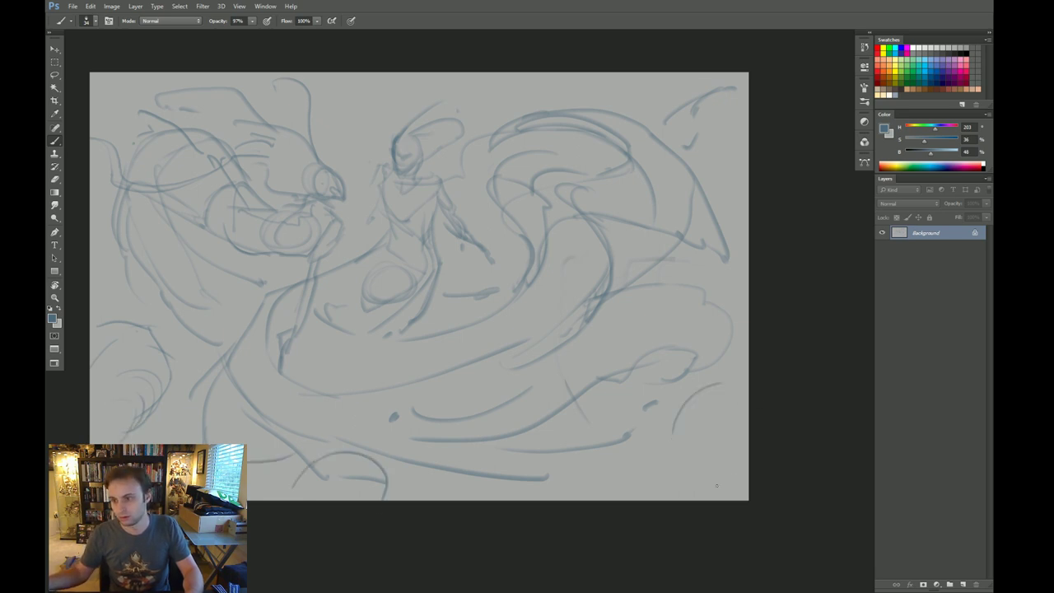
mouse_move(459, 288)
mouse_down()
mouse_move(471, 259)
mouse_move(504, 247)
mouse_move(567, 277)
mouse_move(574, 309)
mouse_up()
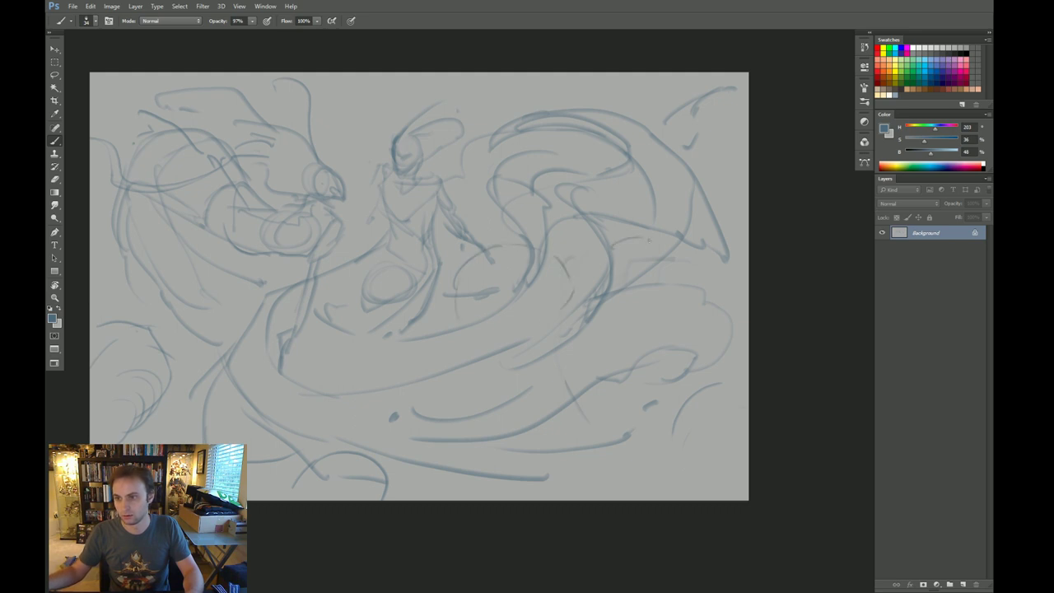
drag(585, 140, 605, 146)
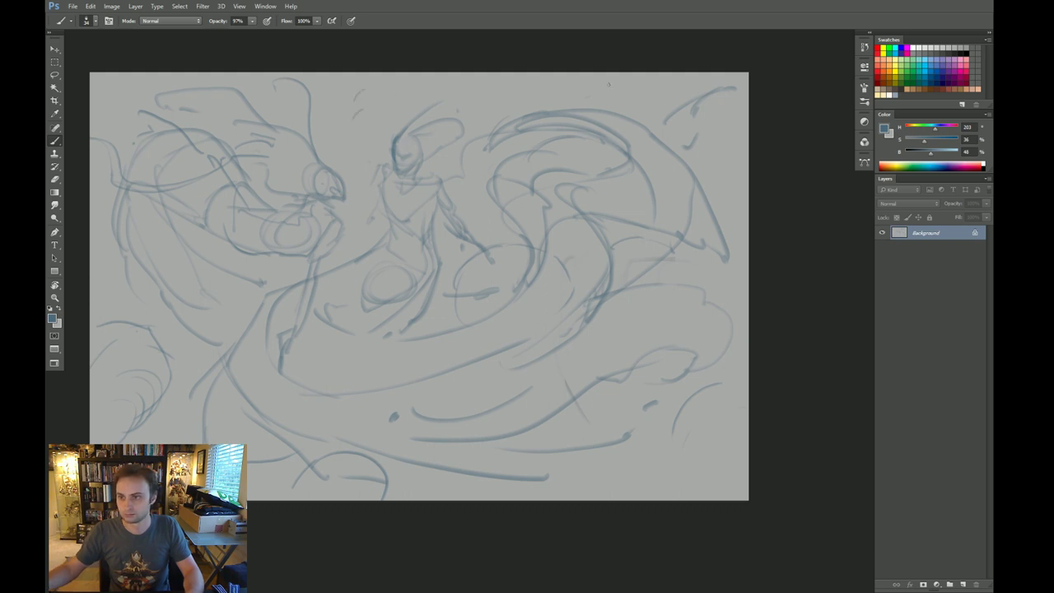
Step: Sketch small jagged flying shapes above the curl at the upper right and a rounded arc at the right canvas edge
mouse_move(609, 83)
mouse_down()
mouse_move(629, 76)
mouse_move(612, 105)
mouse_up()
drag(615, 107, 677, 90)
drag(666, 90, 658, 127)
drag(664, 124, 680, 115)
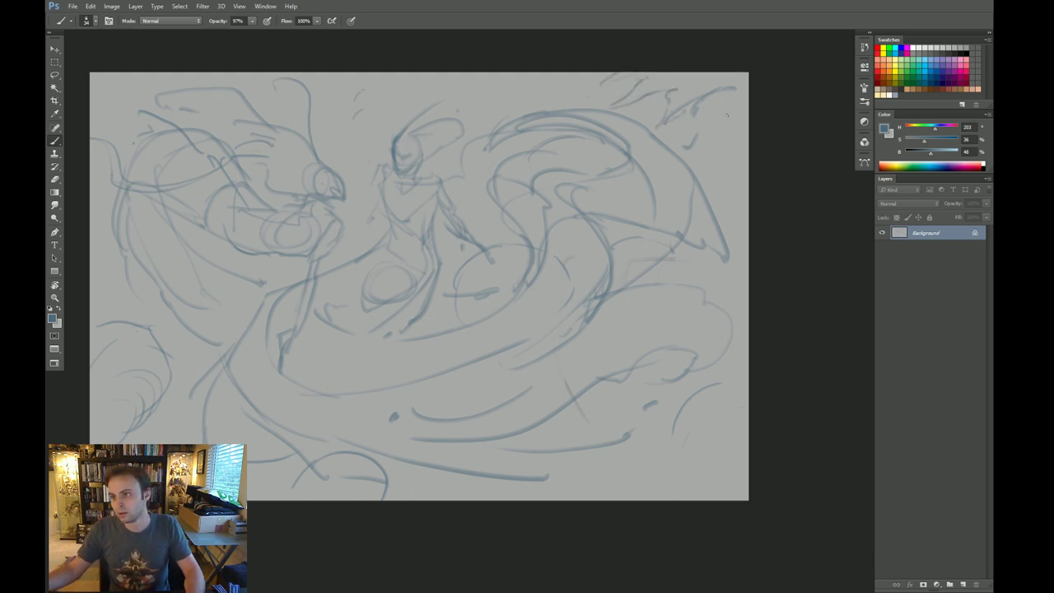
mouse_move(752, 120)
mouse_down()
mouse_move(724, 161)
mouse_move(776, 204)
mouse_up()
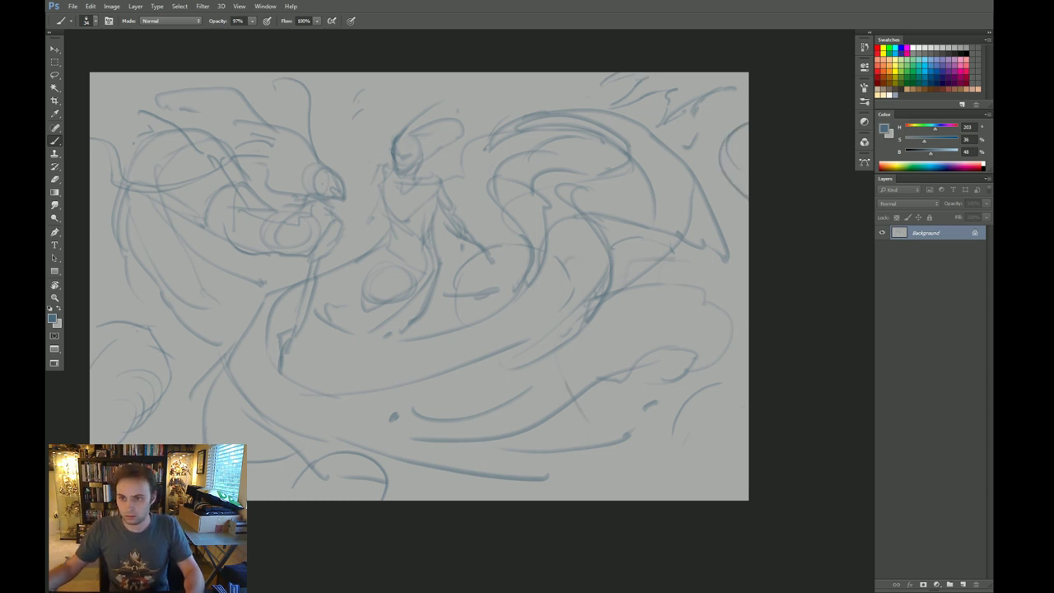
Step: Define the central figure's torso, hips and lower-body folds, continuing cross-contour strokes along the form to its left bend
mouse_move(402, 193)
mouse_down()
mouse_move(407, 234)
mouse_move(443, 262)
mouse_move(412, 261)
mouse_move(437, 263)
mouse_up()
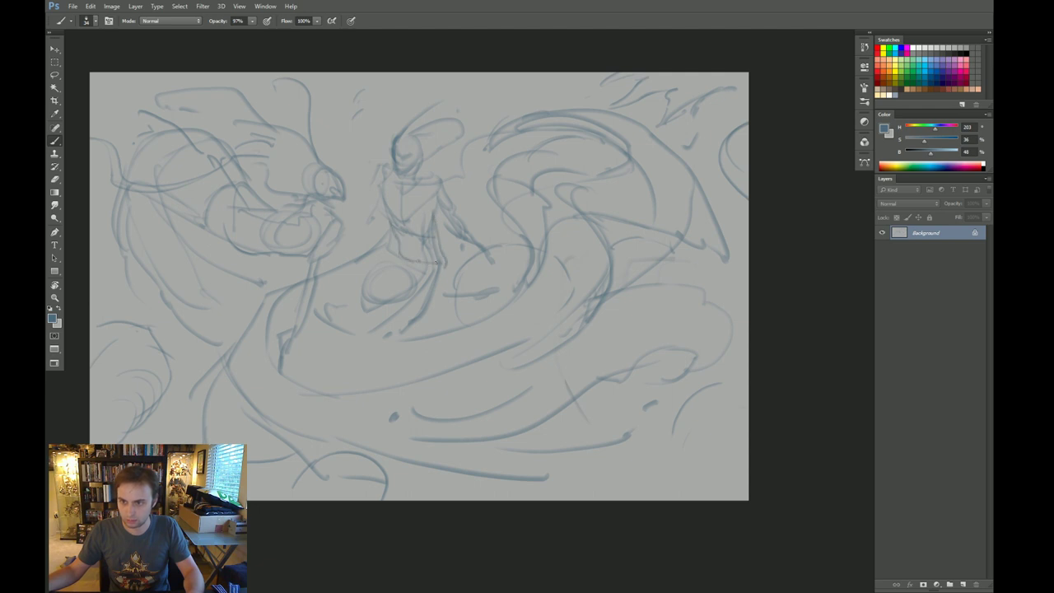
drag(393, 230, 380, 256)
mouse_move(409, 235)
mouse_down()
mouse_move(412, 251)
mouse_move(382, 259)
mouse_move(410, 278)
mouse_move(437, 256)
mouse_move(427, 308)
mouse_move(407, 331)
mouse_move(353, 263)
mouse_move(393, 283)
mouse_move(399, 330)
mouse_up()
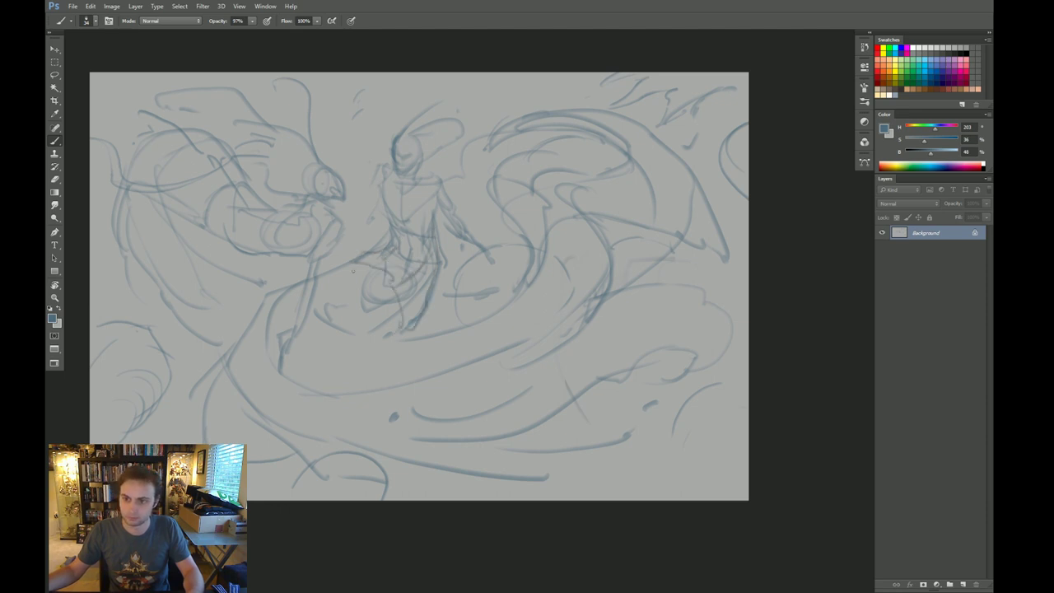
mouse_move(372, 272)
mouse_down()
mouse_move(338, 292)
mouse_move(367, 331)
mouse_move(292, 304)
mouse_move(282, 317)
mouse_move(285, 377)
mouse_up()
drag(298, 367, 307, 395)
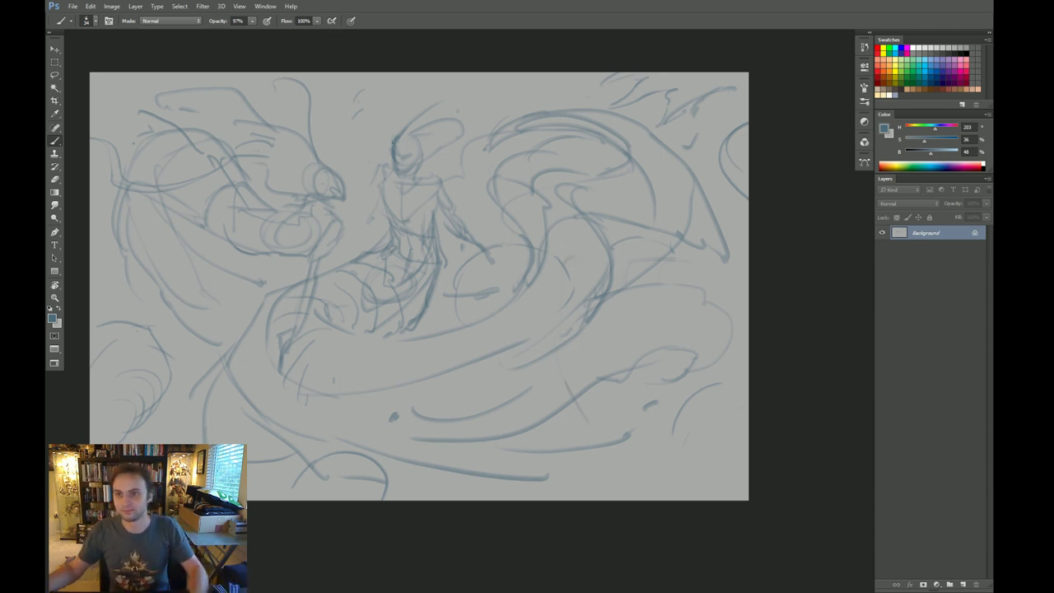
Step: Flip the canvas horizontally, erase the central figure's old face, and redraw its head and neck
key(h)
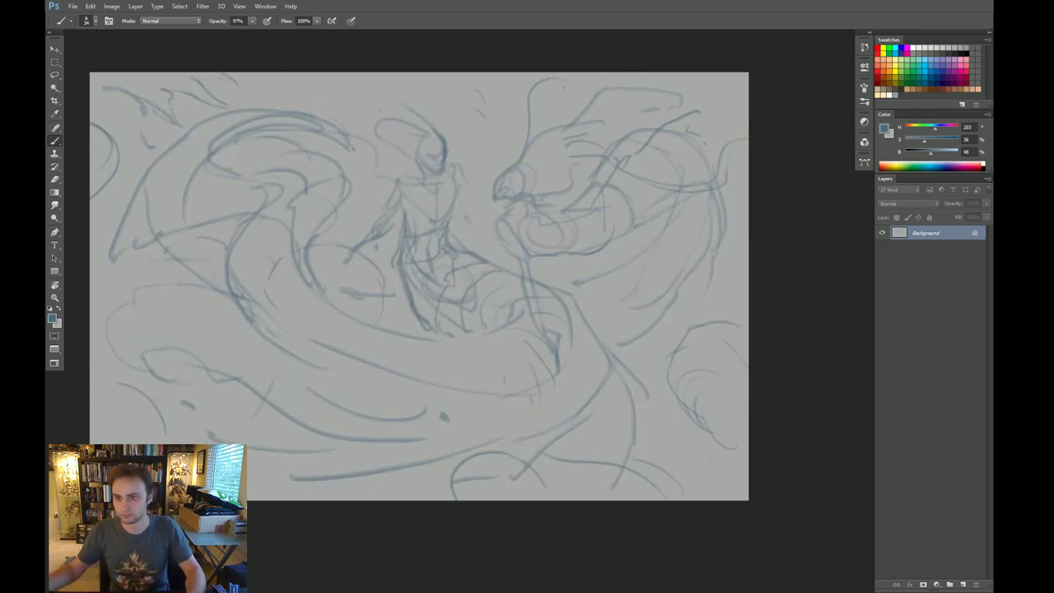
key(e)
drag(434, 153, 449, 180)
key(b)
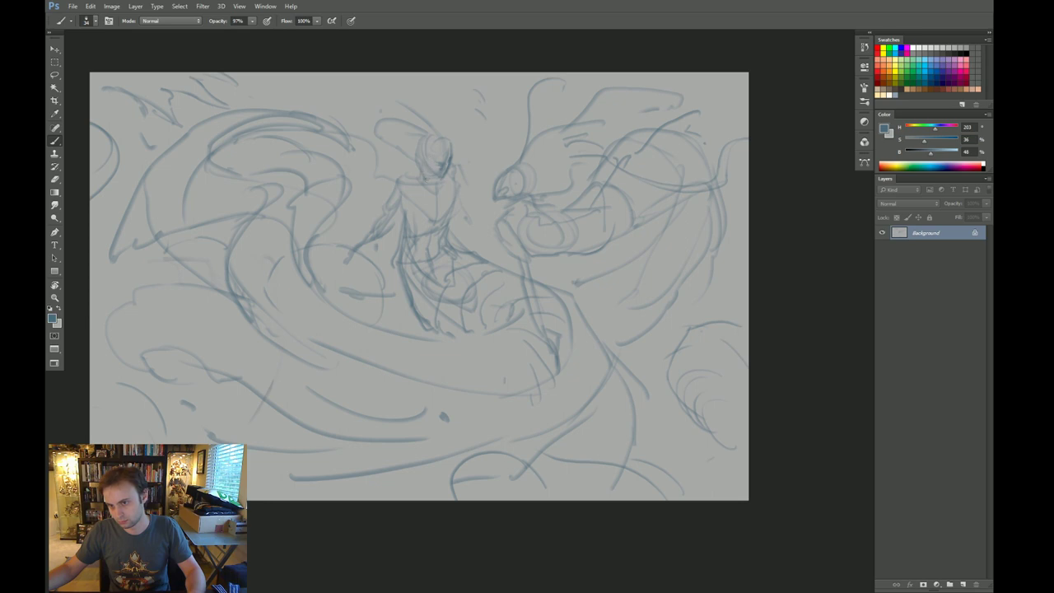
mouse_move(421, 169)
mouse_down()
mouse_move(406, 179)
mouse_move(459, 175)
mouse_move(449, 206)
mouse_move(445, 196)
mouse_up()
Step: Refine the winged creature's chest, bent foreleg and body with stronger contour strokes
mouse_move(502, 213)
mouse_down()
mouse_move(496, 226)
mouse_move(513, 237)
mouse_move(536, 215)
mouse_move(522, 240)
mouse_up()
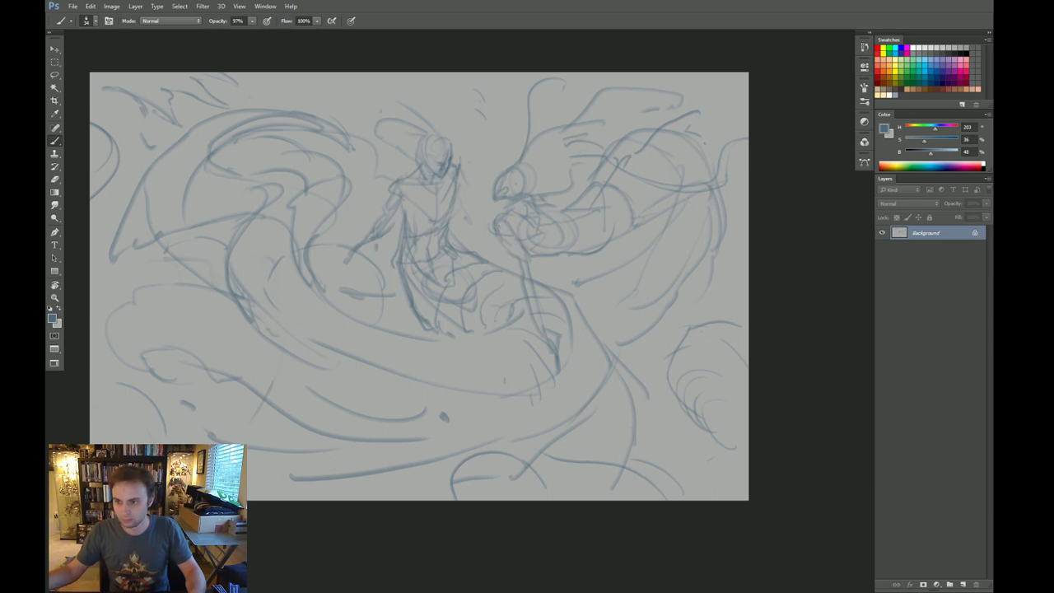
mouse_move(519, 238)
mouse_down()
mouse_move(500, 272)
mouse_move(528, 267)
mouse_move(543, 328)
mouse_up()
drag(541, 266, 540, 319)
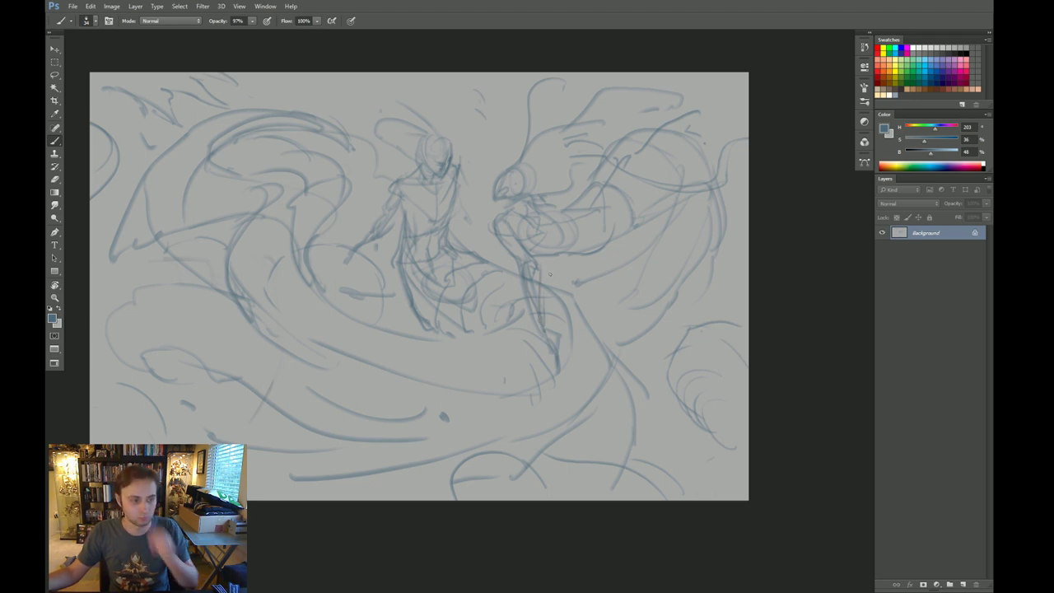
mouse_move(578, 199)
mouse_down()
mouse_move(568, 204)
mouse_move(580, 220)
mouse_move(568, 205)
mouse_up()
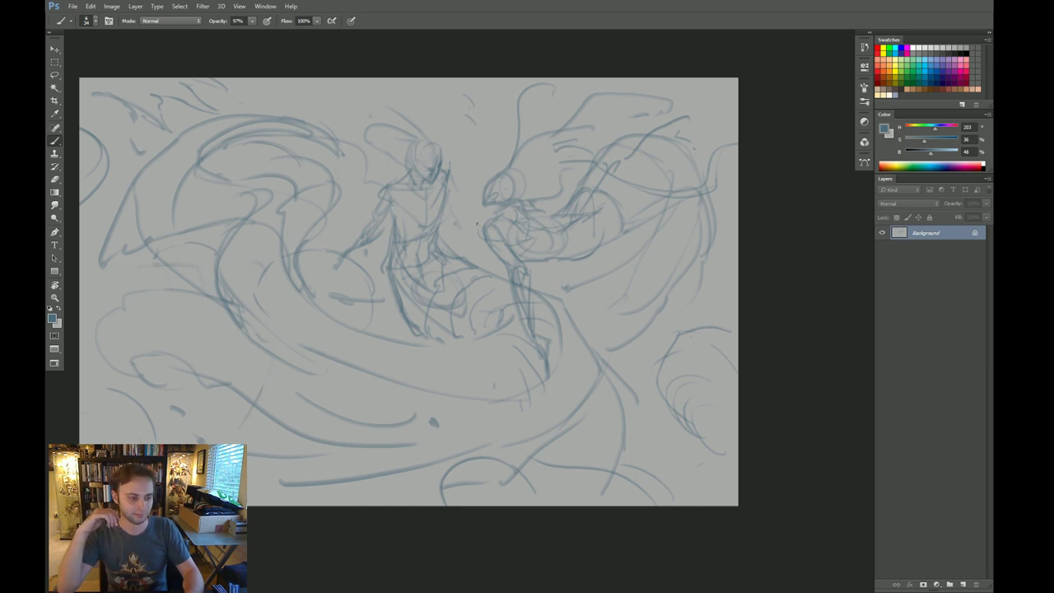
Step: Reinforce the large form's inner contour from beneath the seated figure up toward the curl, undoing one stroke
drag(509, 293, 508, 284)
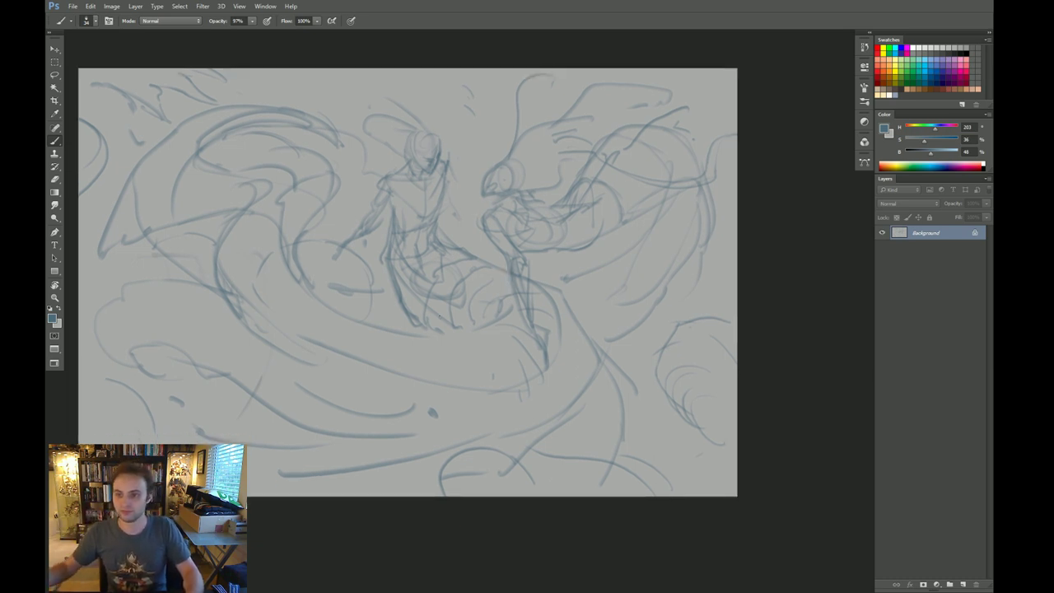
mouse_move(429, 322)
mouse_down()
mouse_move(449, 335)
mouse_move(416, 337)
mouse_move(499, 335)
mouse_up()
key(ctrl+z)
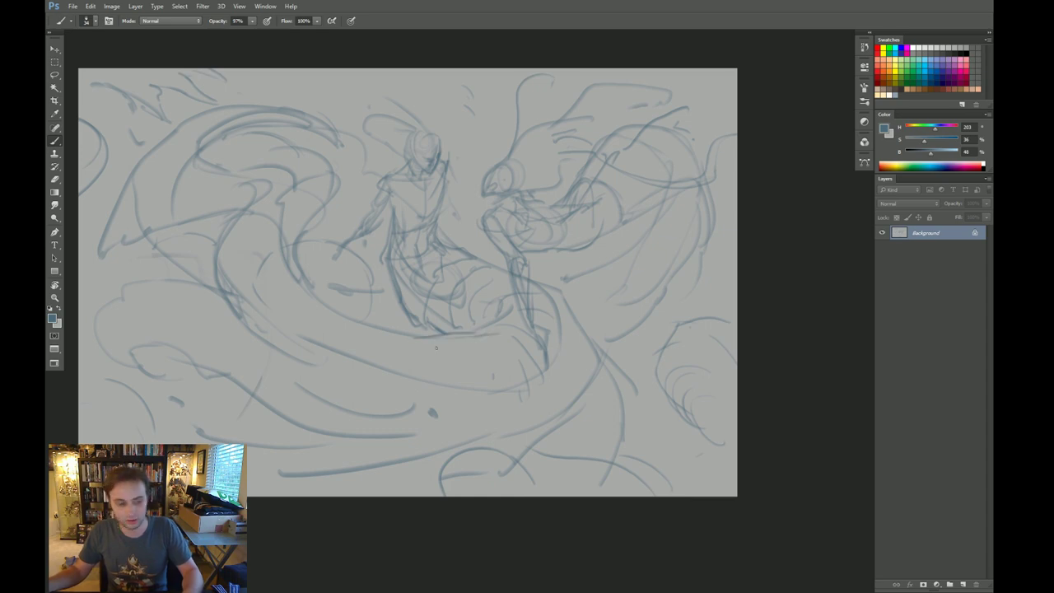
mouse_move(606, 350)
mouse_down()
mouse_move(618, 357)
mouse_move(575, 426)
mouse_up()
key(r)
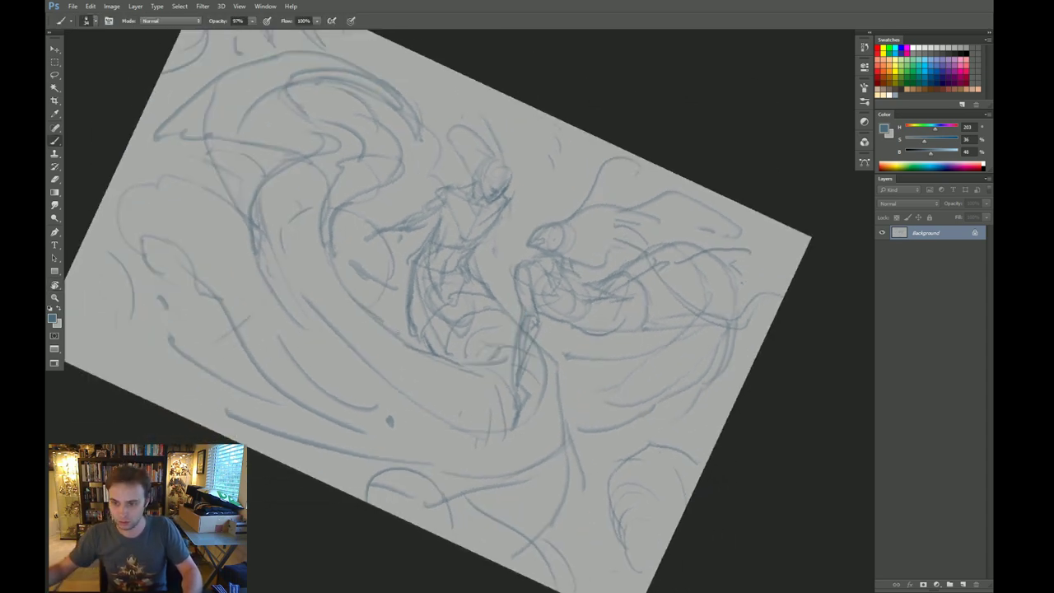
drag(354, 291, 331, 248)
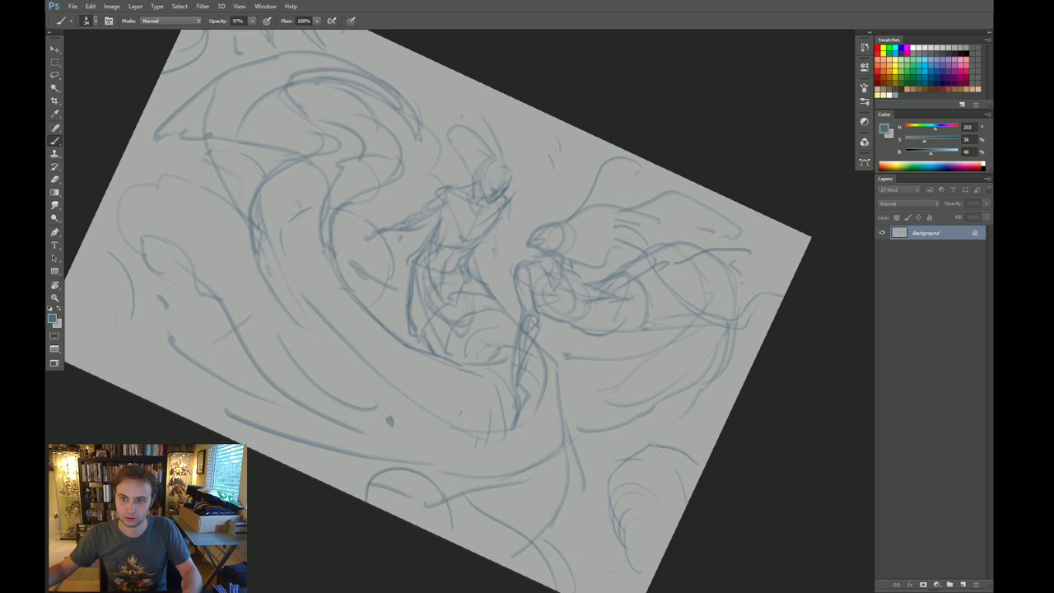
key(Escape)
Step: Add rows of short curved rib strokes following the inner contours of the large form's curl
mouse_move(413, 299)
mouse_down()
mouse_move(392, 262)
mouse_move(404, 226)
mouse_move(430, 210)
mouse_up()
mouse_move(412, 191)
mouse_down()
mouse_move(430, 188)
mouse_move(380, 189)
mouse_move(355, 211)
mouse_up()
mouse_move(353, 179)
mouse_down()
mouse_move(344, 216)
mouse_move(335, 216)
mouse_up()
drag(339, 203, 318, 229)
drag(323, 219, 313, 236)
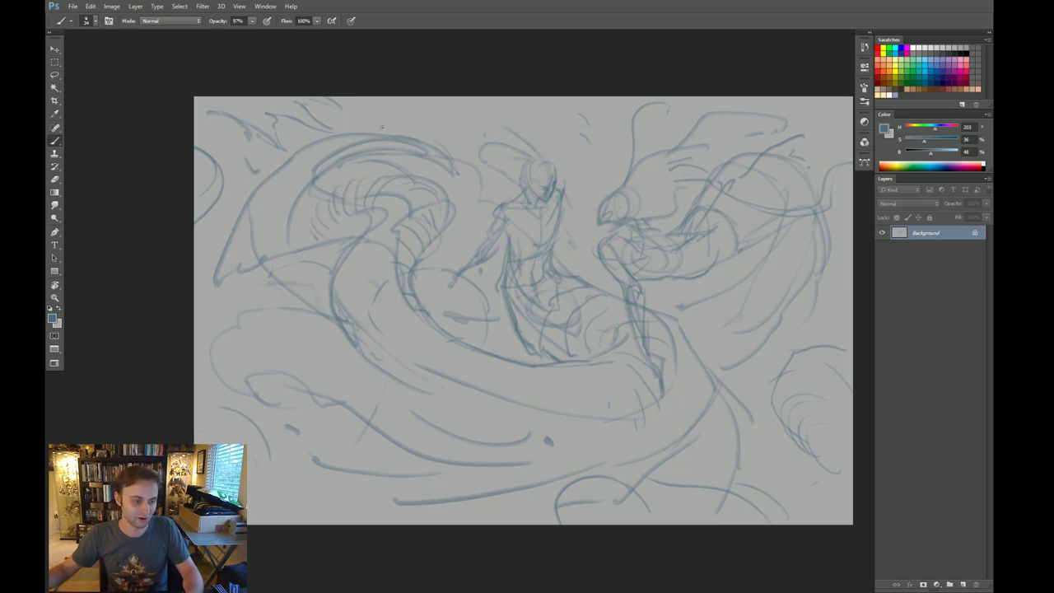
Step: Add light contour strokes along the large form's neck and define the seated figure's torso
scroll(381, 126, down, 1)
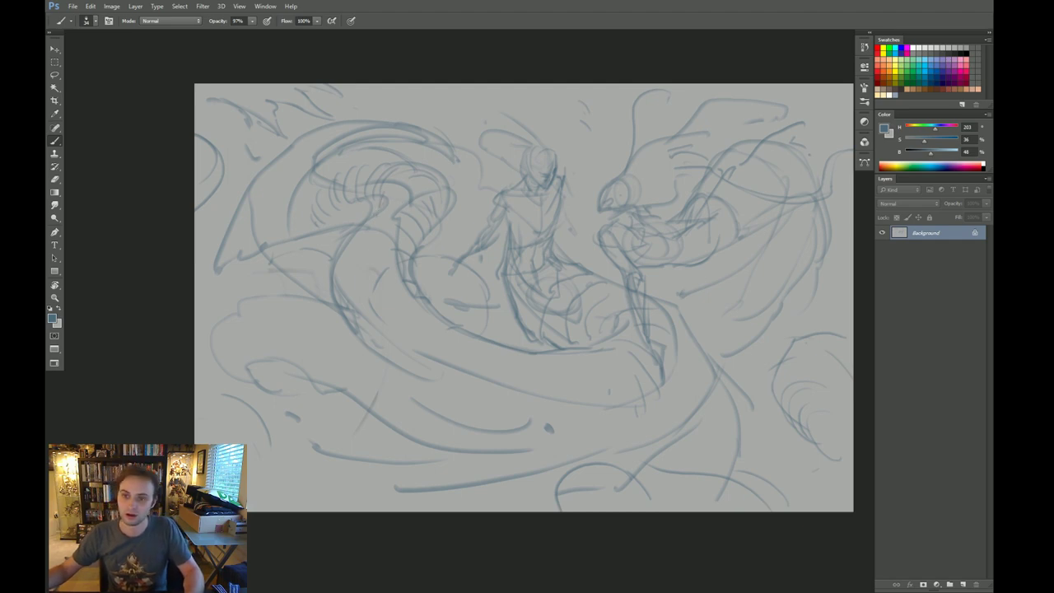
drag(379, 205, 368, 221)
drag(336, 257, 328, 282)
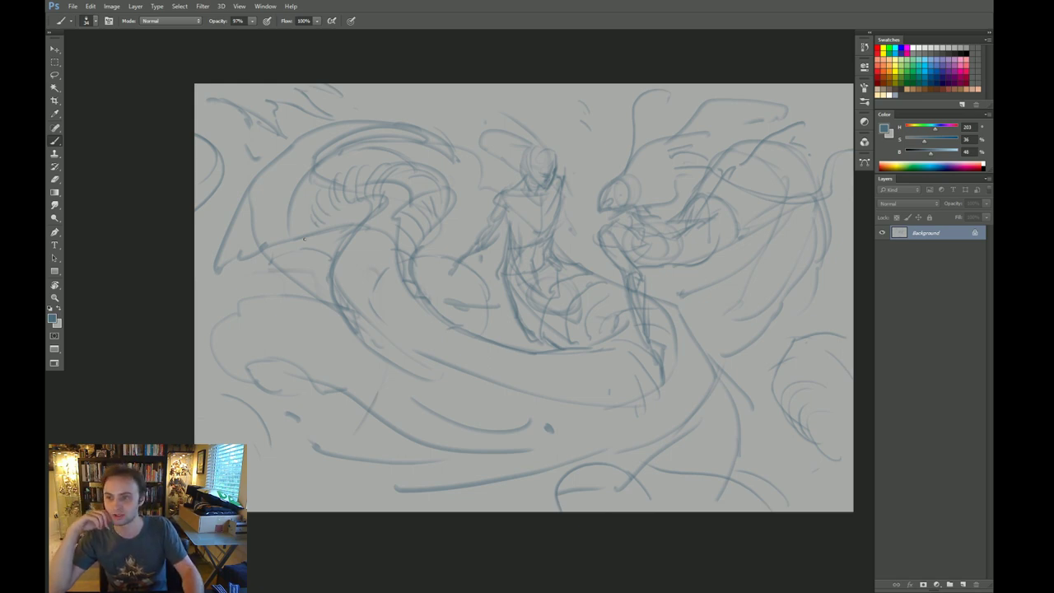
drag(662, 364, 606, 375)
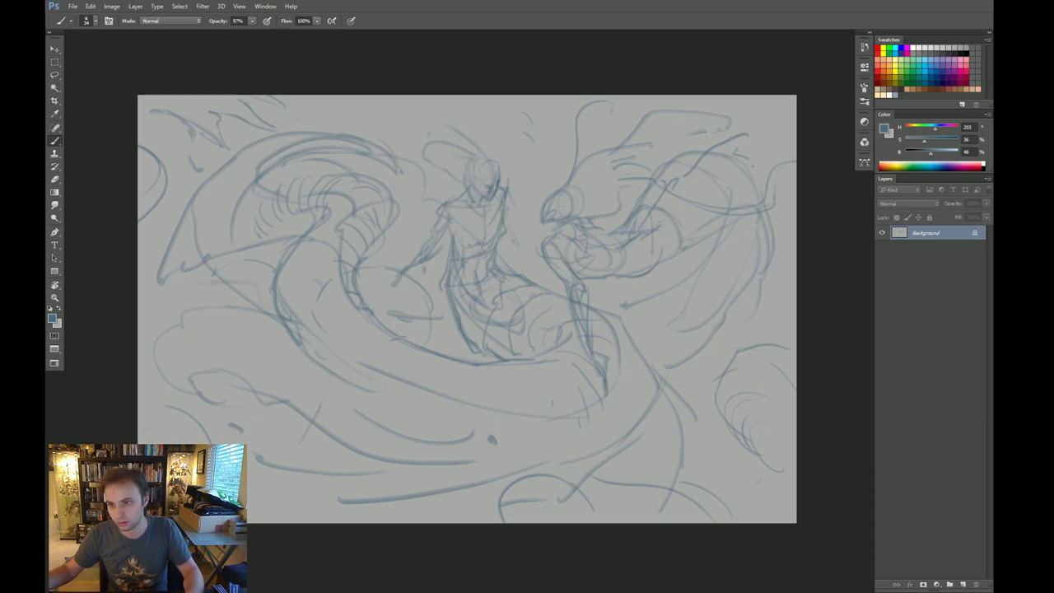
drag(483, 217, 476, 245)
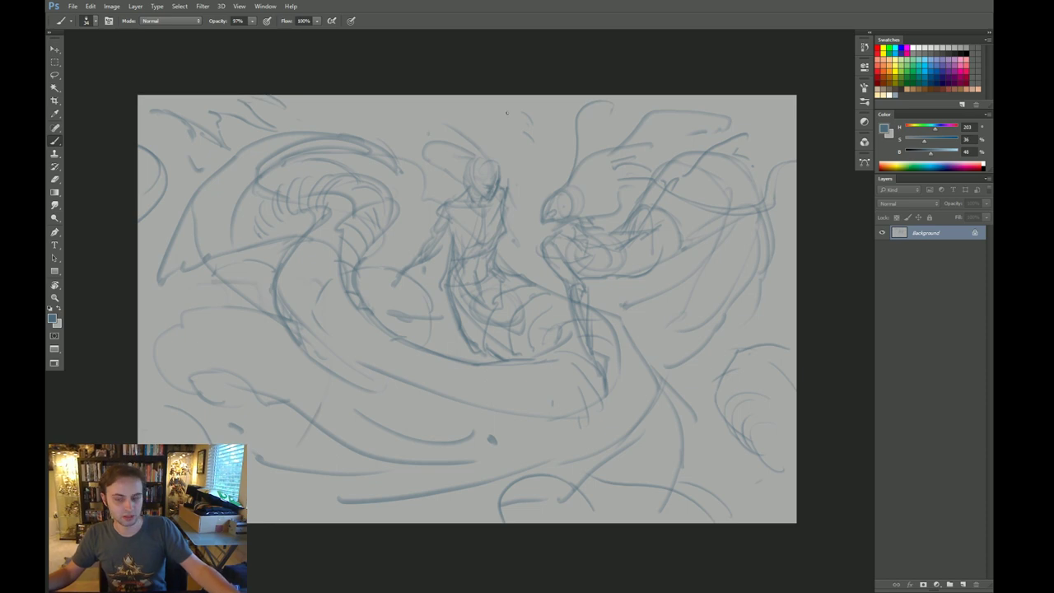
Step: Add sweeping strokes behind the winged creature's foreleg, along the large form's underside and around its fin
drag(529, 289, 517, 273)
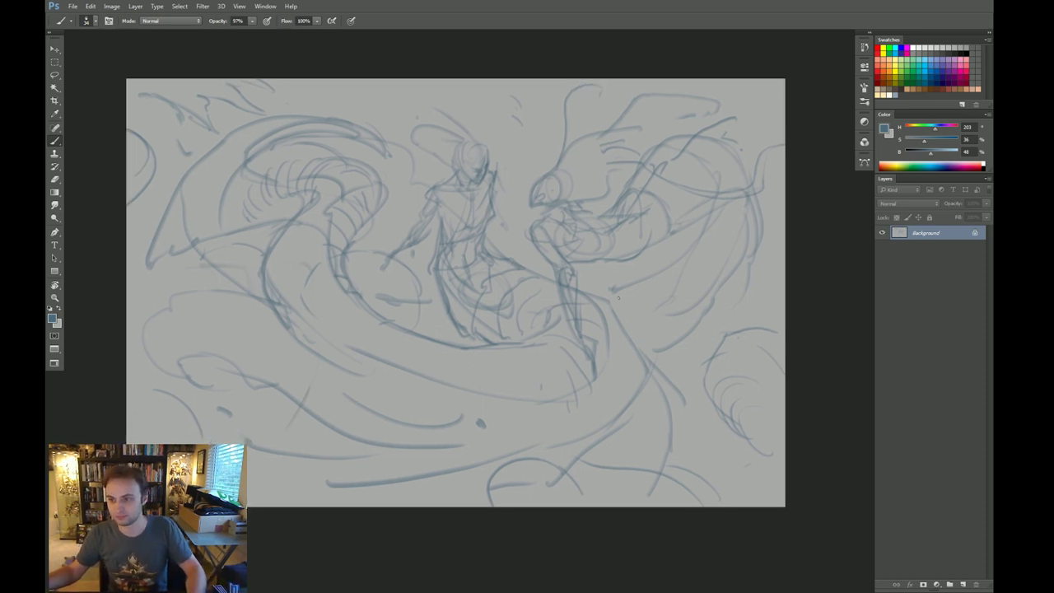
drag(602, 299, 636, 316)
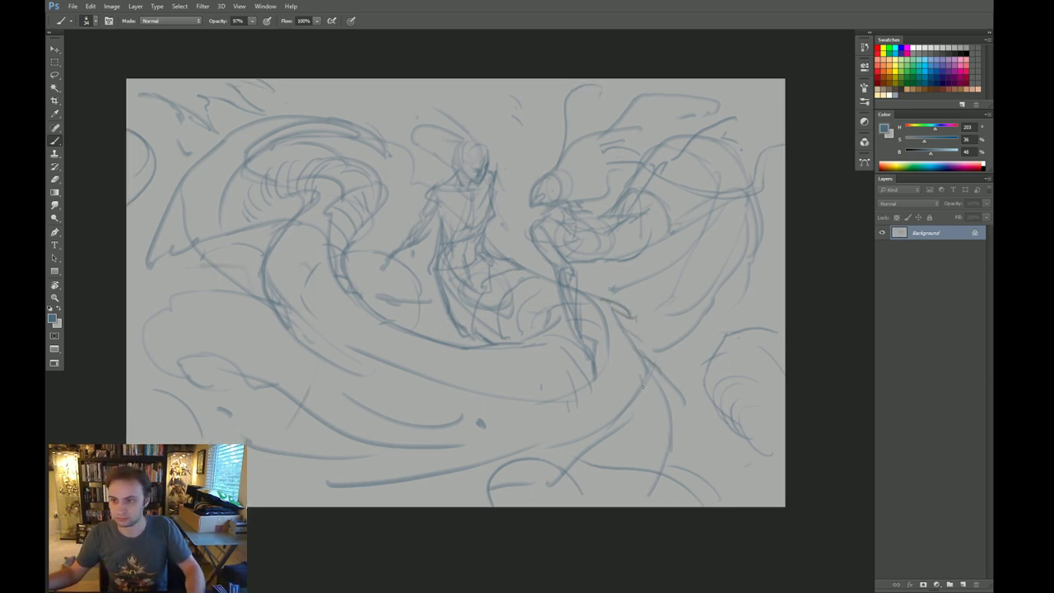
mouse_move(619, 359)
mouse_down()
mouse_move(595, 415)
mouse_move(471, 450)
mouse_up()
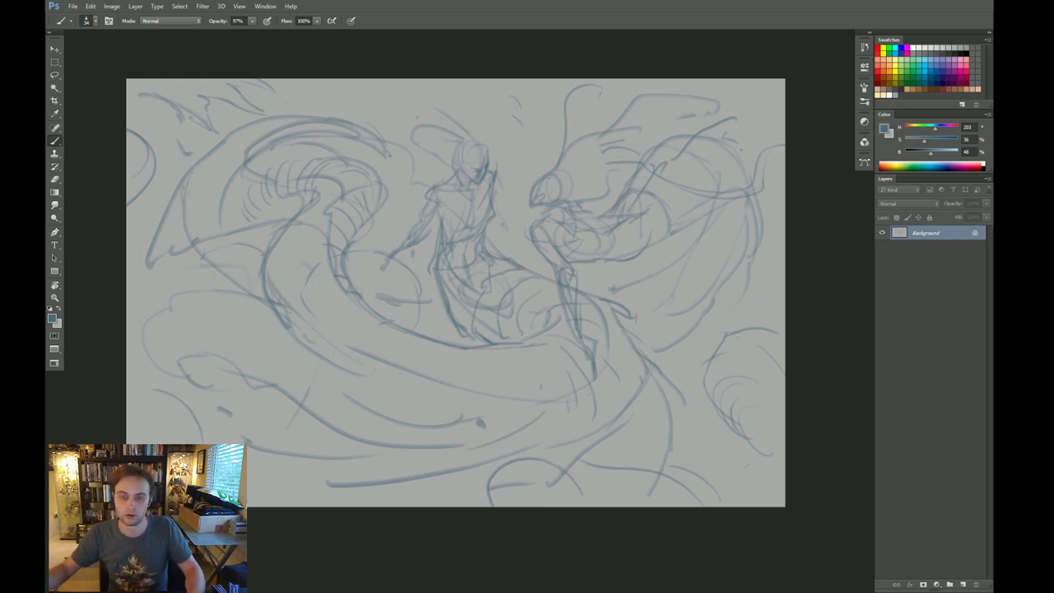
drag(183, 191, 189, 229)
drag(183, 274, 245, 229)
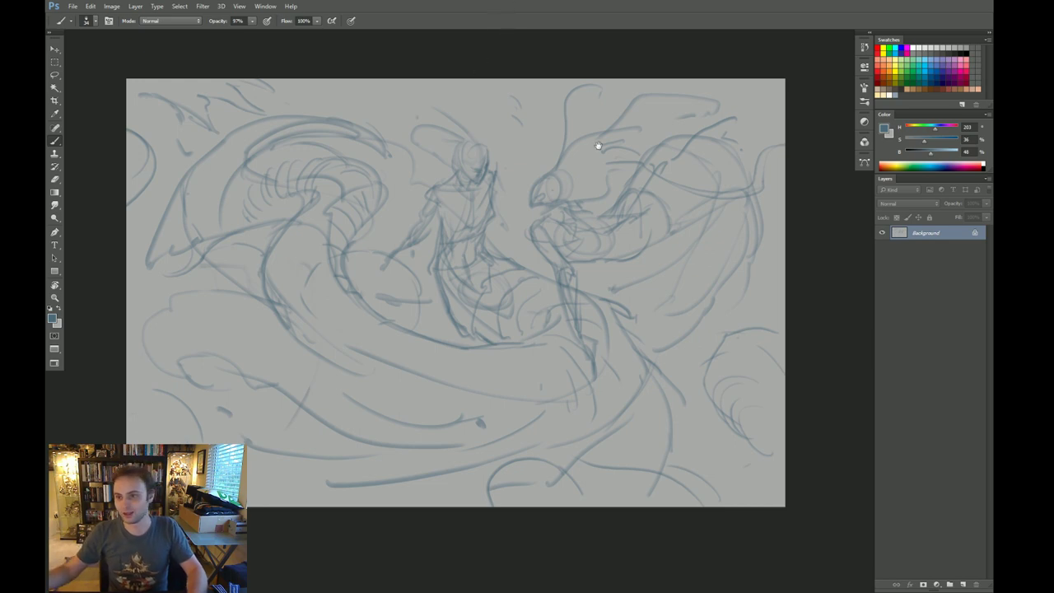
Step: Draw an arched crest over the seated figure's head and strengthen the winged creature's head, neck and foreleg contours
drag(598, 146, 589, 146)
mouse_move(477, 146)
mouse_down()
mouse_move(454, 108)
mouse_move(427, 93)
mouse_up()
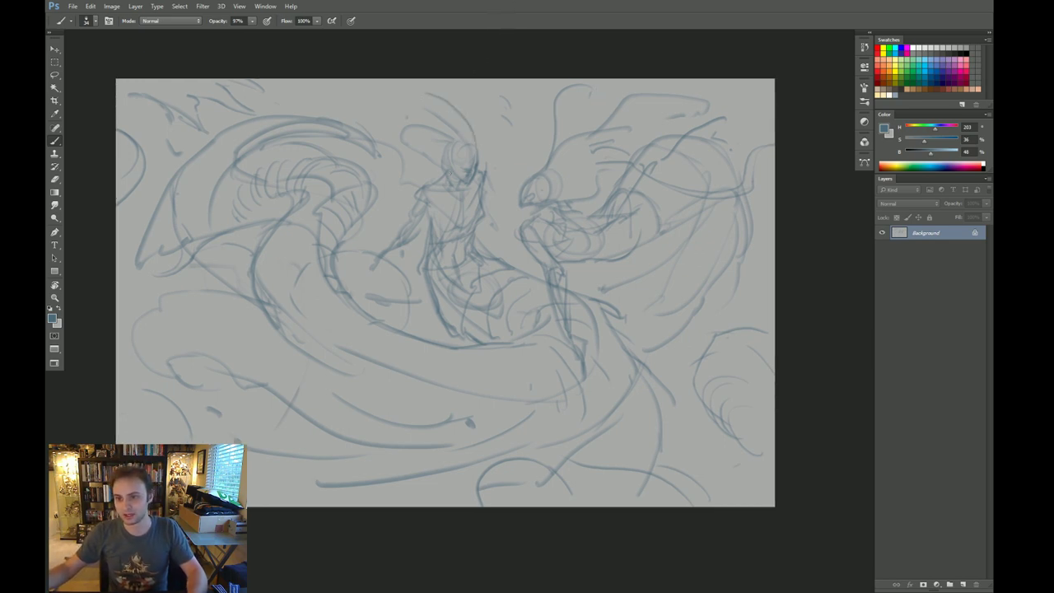
drag(452, 157, 420, 173)
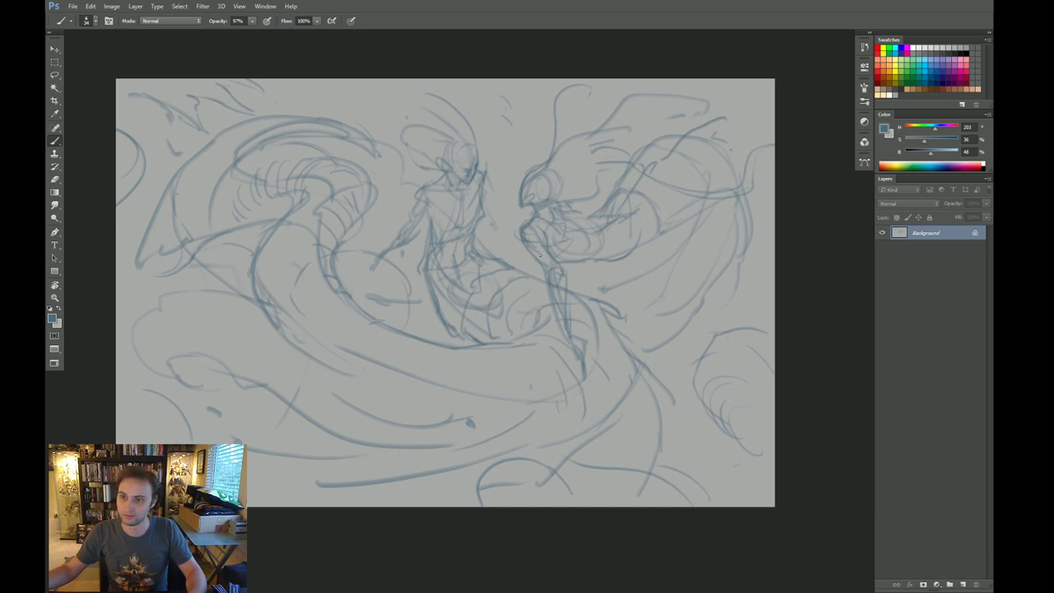
drag(533, 247, 553, 280)
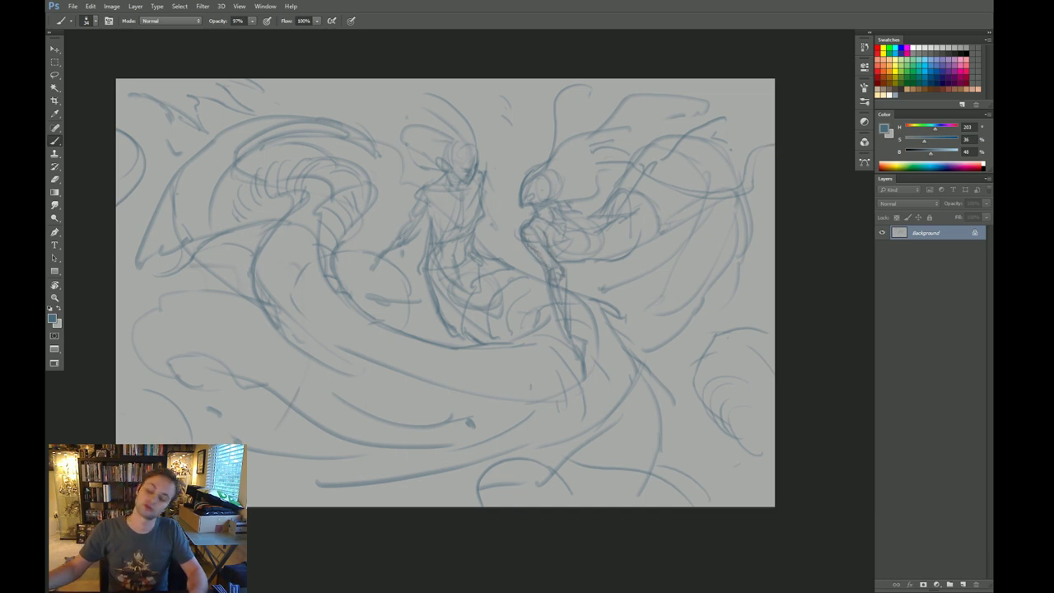
Step: Flip the canvas horizontally and darken the large form's inner contour from the neck down beneath the seated figure
key(ctrl+shift+h)
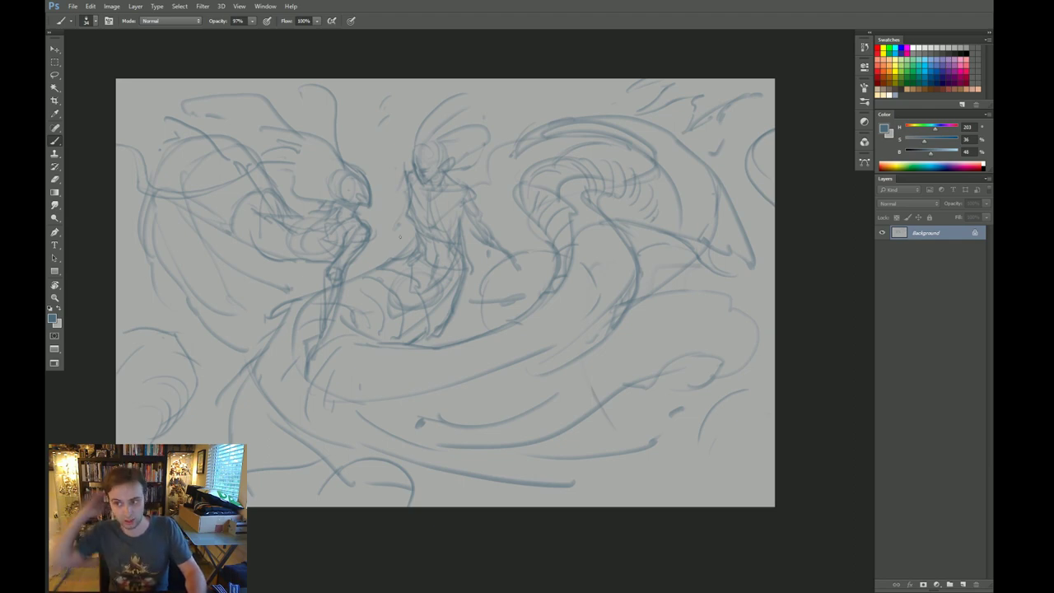
mouse_move(574, 217)
mouse_down()
mouse_move(583, 266)
mouse_move(539, 315)
mouse_move(475, 341)
mouse_up()
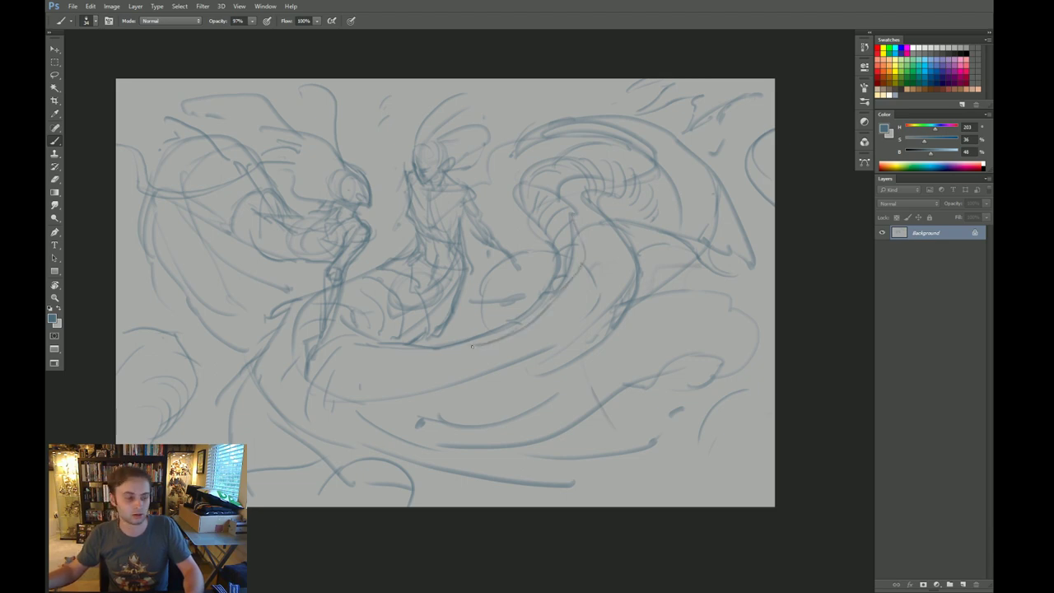
mouse_move(544, 310)
mouse_down()
mouse_move(494, 335)
mouse_move(430, 345)
mouse_up()
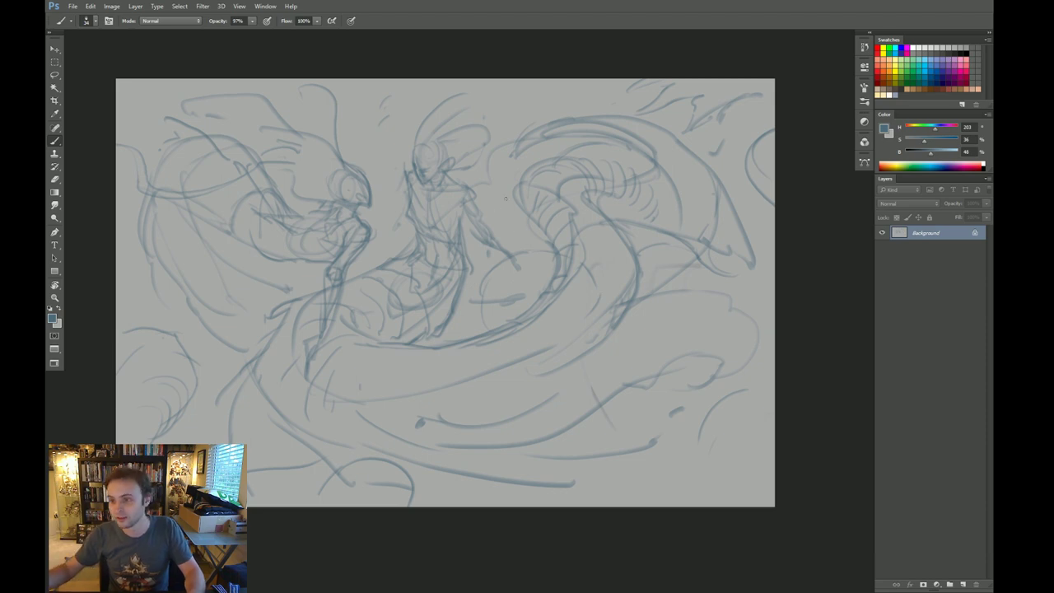
mouse_move(535, 185)
mouse_down()
mouse_move(533, 222)
mouse_move(553, 267)
mouse_up()
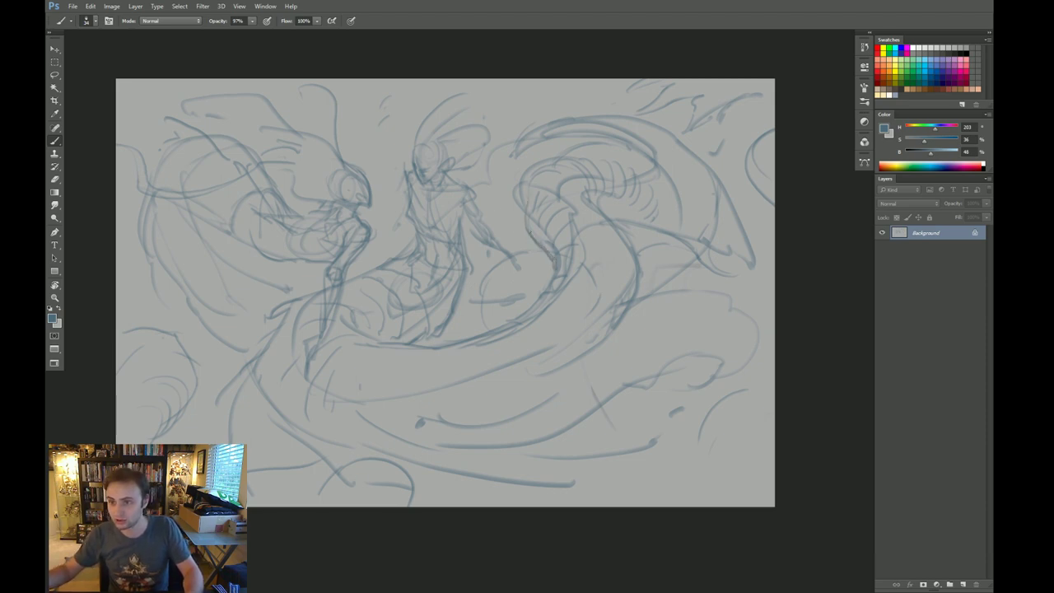
mouse_move(524, 204)
mouse_down()
mouse_move(529, 238)
mouse_move(535, 170)
mouse_move(554, 163)
mouse_move(532, 234)
mouse_move(609, 263)
mouse_move(661, 308)
mouse_up()
Step: Reinforce the top edge of the large form's curl and sketch a curved line across its fin
key(r)
key(Escape)
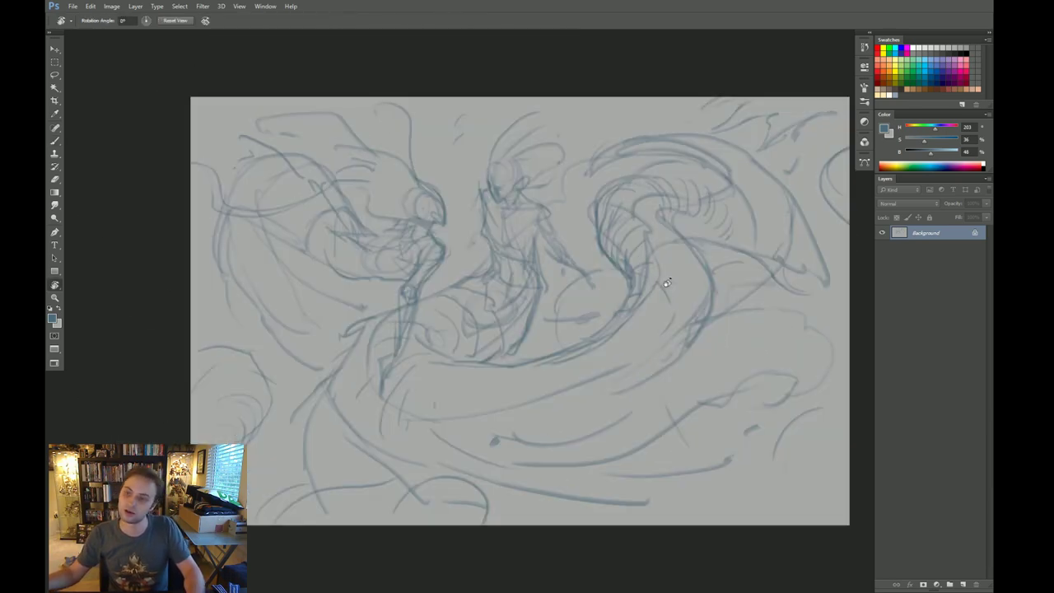
drag(700, 236, 671, 231)
key(b)
mouse_move(637, 175)
mouse_down()
mouse_move(694, 173)
mouse_move(707, 147)
mouse_move(671, 133)
mouse_move(564, 129)
mouse_move(605, 143)
mouse_up()
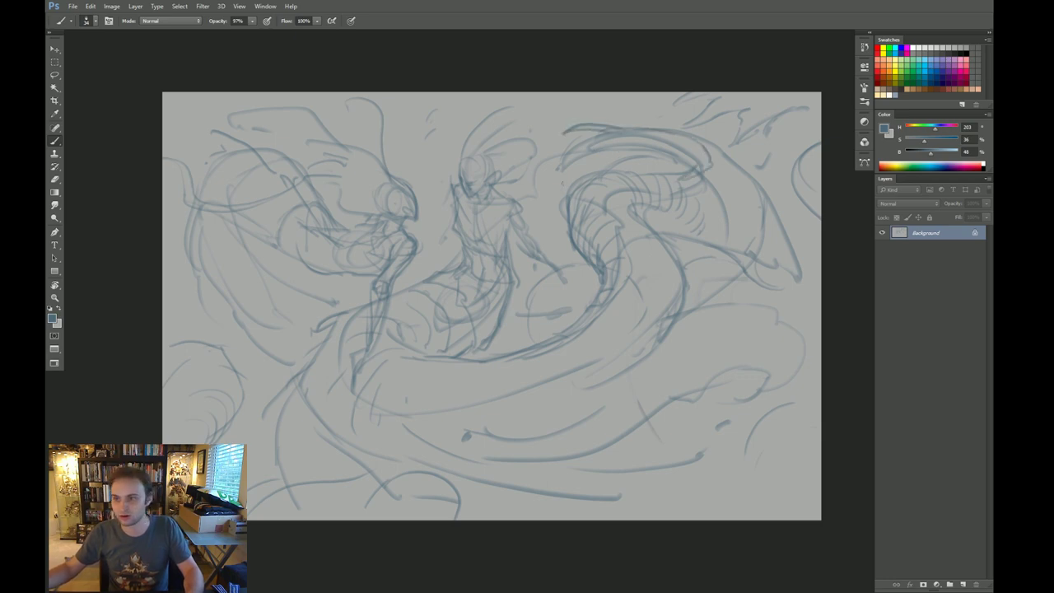
mouse_move(771, 192)
mouse_down()
mouse_move(719, 230)
mouse_move(659, 220)
mouse_up()
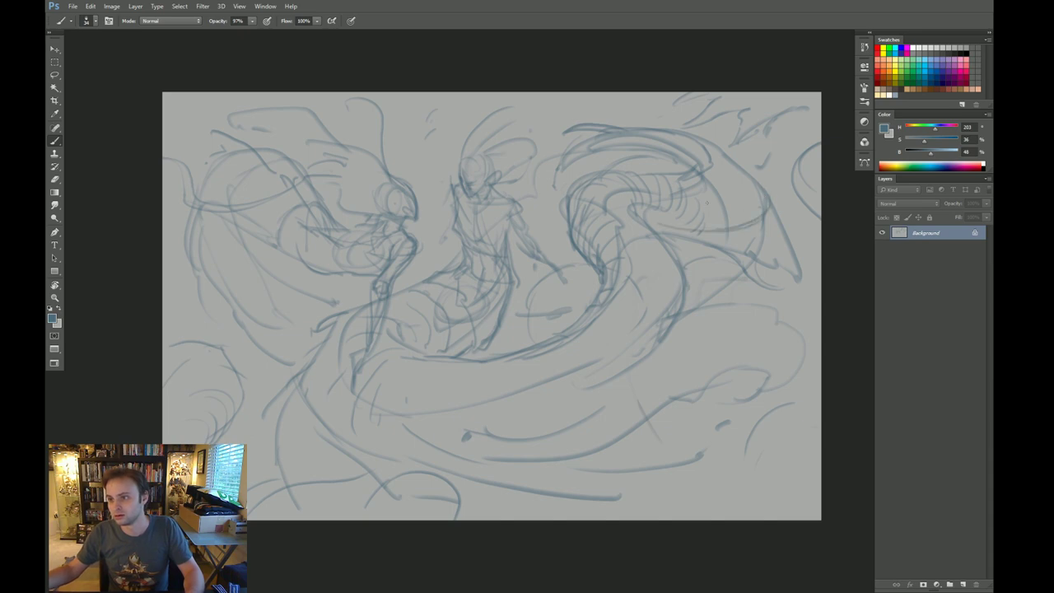
Step: Strengthen the large form's neck and outer body with long curved contours, adding loose strokes in the background beside it
mouse_move(748, 176)
mouse_down()
mouse_move(717, 190)
mouse_move(575, 180)
mouse_move(562, 198)
mouse_move(568, 228)
mouse_move(636, 254)
mouse_move(611, 295)
mouse_up()
mouse_move(656, 229)
mouse_down()
mouse_move(694, 265)
mouse_move(666, 330)
mouse_move(519, 416)
mouse_up()
mouse_move(615, 381)
mouse_down()
mouse_move(539, 440)
mouse_move(478, 453)
mouse_up()
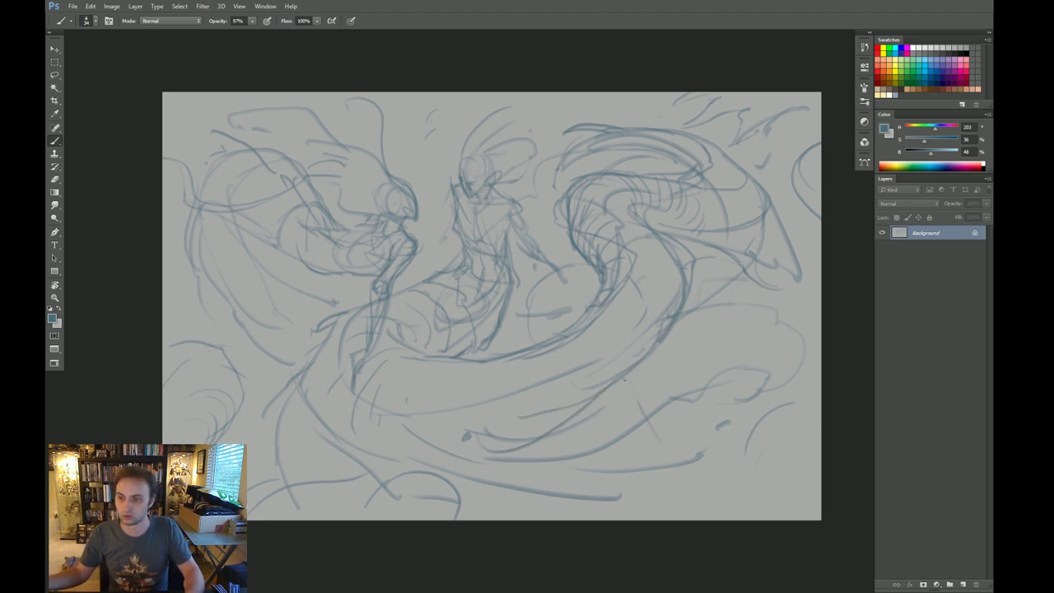
drag(639, 350, 579, 438)
drag(698, 346, 763, 316)
drag(687, 366, 623, 408)
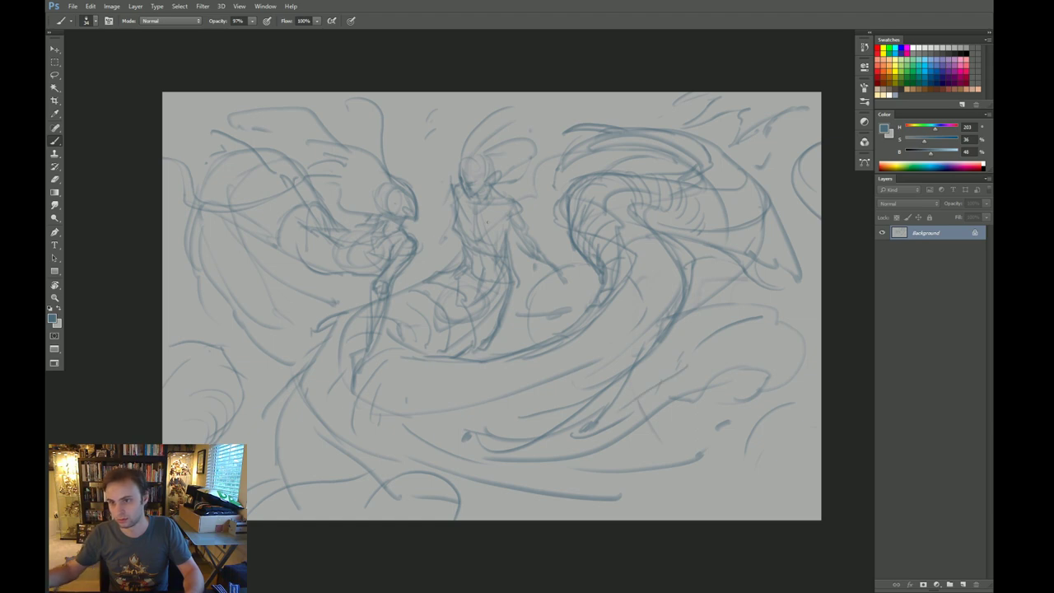
Step: Rough in the seated figure's outstretched far arm and a long diagonal shaft running behind the figure and the creature's foreleg
drag(455, 201, 438, 213)
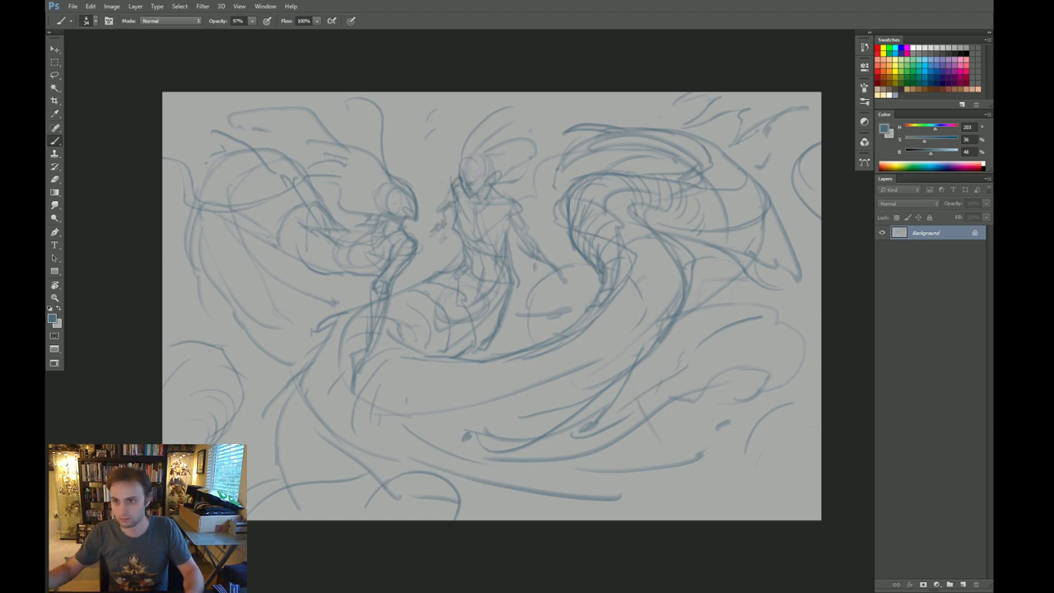
drag(504, 184, 648, 96)
drag(362, 281, 284, 317)
mouse_move(346, 285)
mouse_down()
mouse_move(238, 336)
mouse_move(287, 319)
mouse_up()
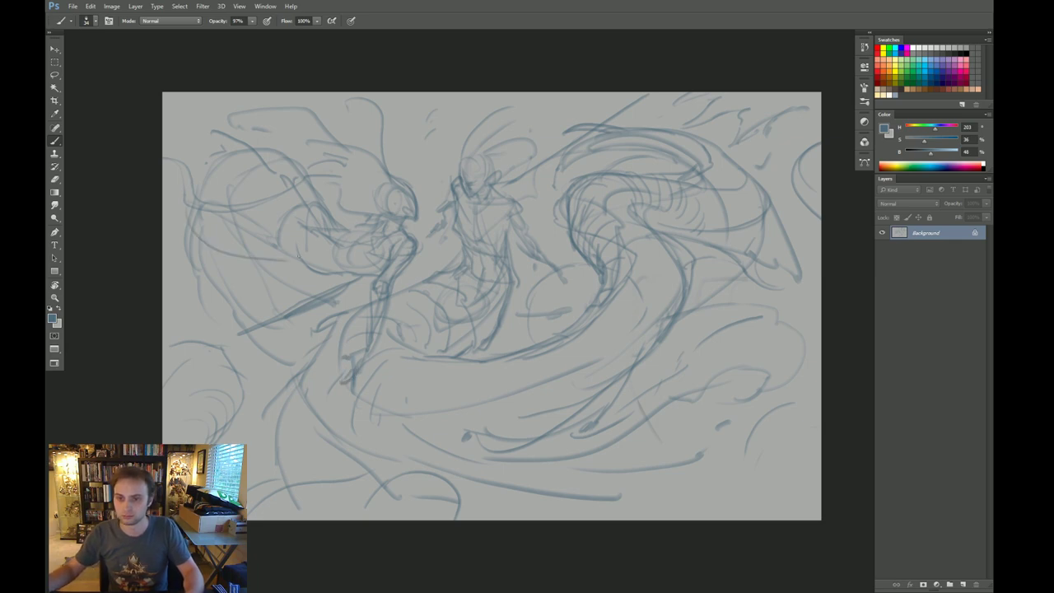
Step: Add curved contour and membrane strokes across the winged creature's large wing
mouse_move(273, 149)
mouse_down()
mouse_move(188, 168)
mouse_move(198, 244)
mouse_up()
mouse_move(213, 278)
mouse_down()
mouse_move(249, 263)
mouse_move(242, 302)
mouse_up()
drag(249, 260, 290, 298)
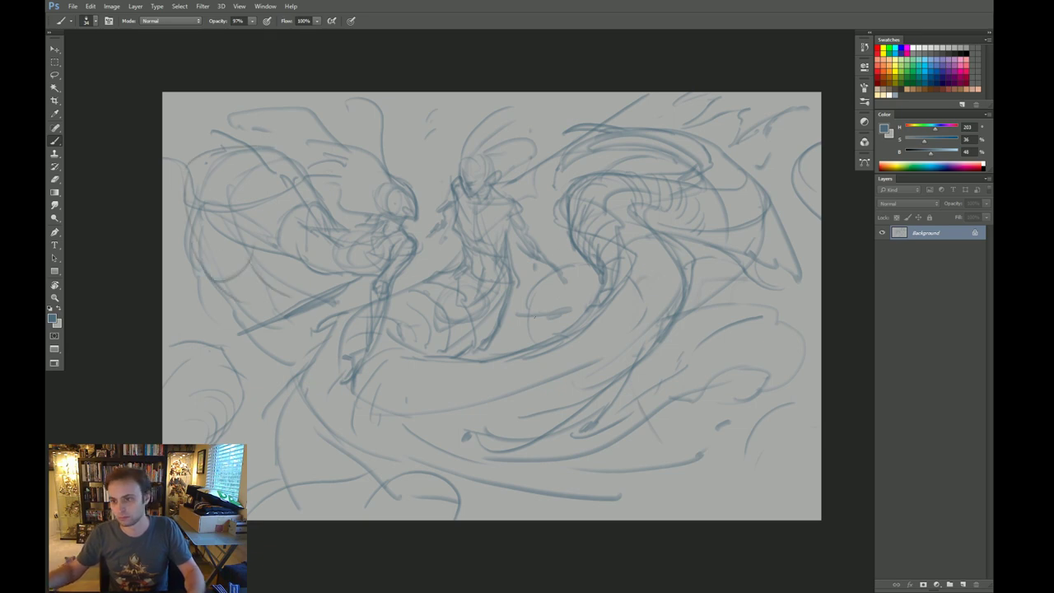
Step: Draw curved contours on the large form's lower body below the creature and a long diagonal sweep beneath its belly
drag(324, 343, 395, 460)
drag(302, 382, 365, 488)
mouse_move(462, 495)
mouse_down()
mouse_move(636, 422)
mouse_move(672, 339)
mouse_up()
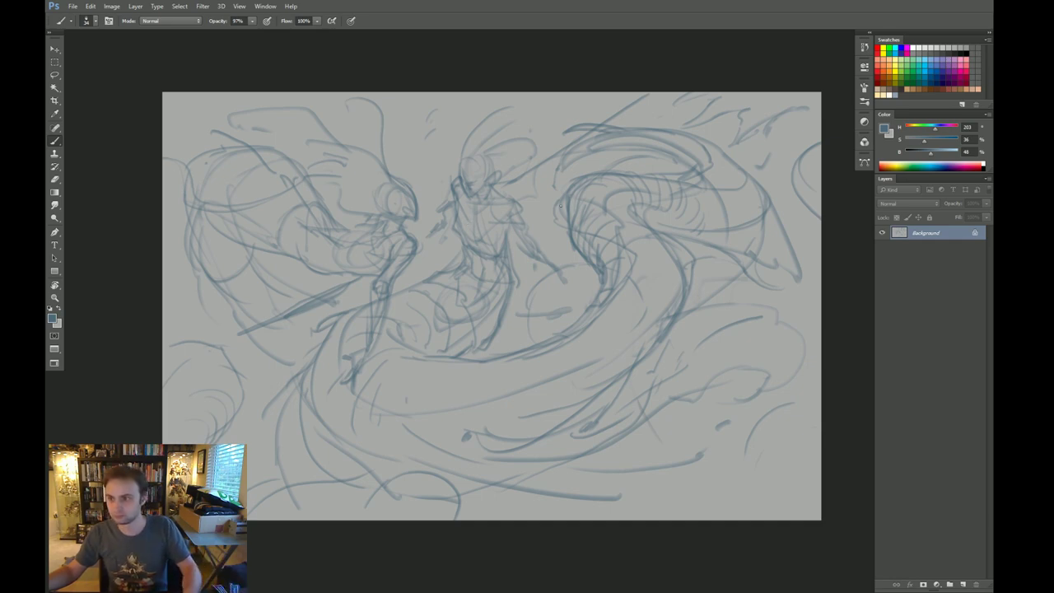
Step: Scale the entire sketch down slightly with Free Transform and clear the selection
key(ctrl+a)
key(ctrl+t)
drag(820, 93, 787, 130)
key(Return)
key(Return)
key(ctrl+d)
key(v)
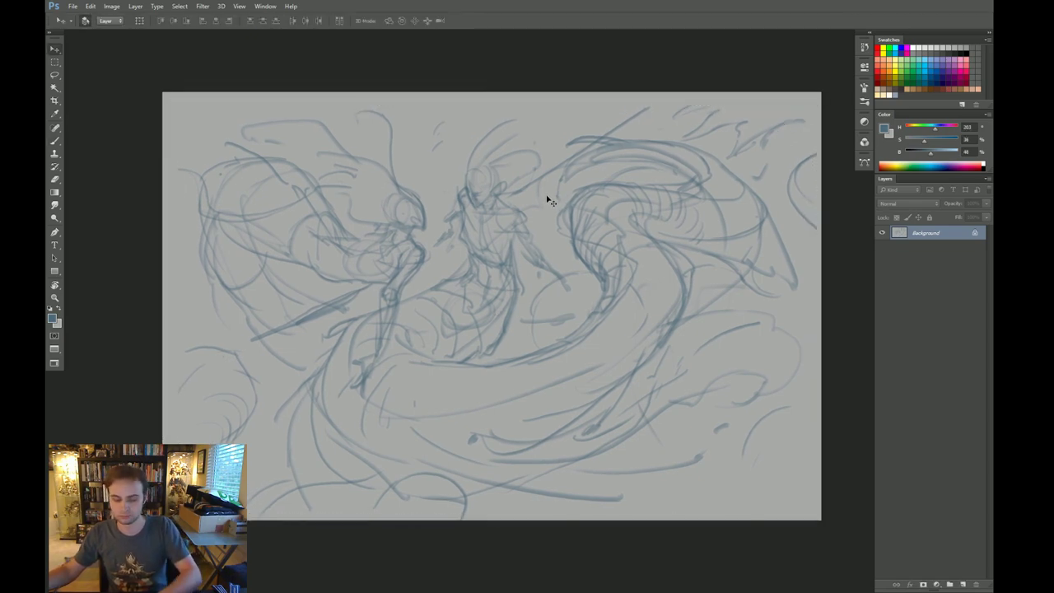
Step: Fade the sketch with Levels by raising the output black point and lowering the output white point to 199
key(ctrl+l)
mouse_move(831, 252)
mouse_down()
mouse_move(819, 252)
mouse_move(833, 252)
mouse_up()
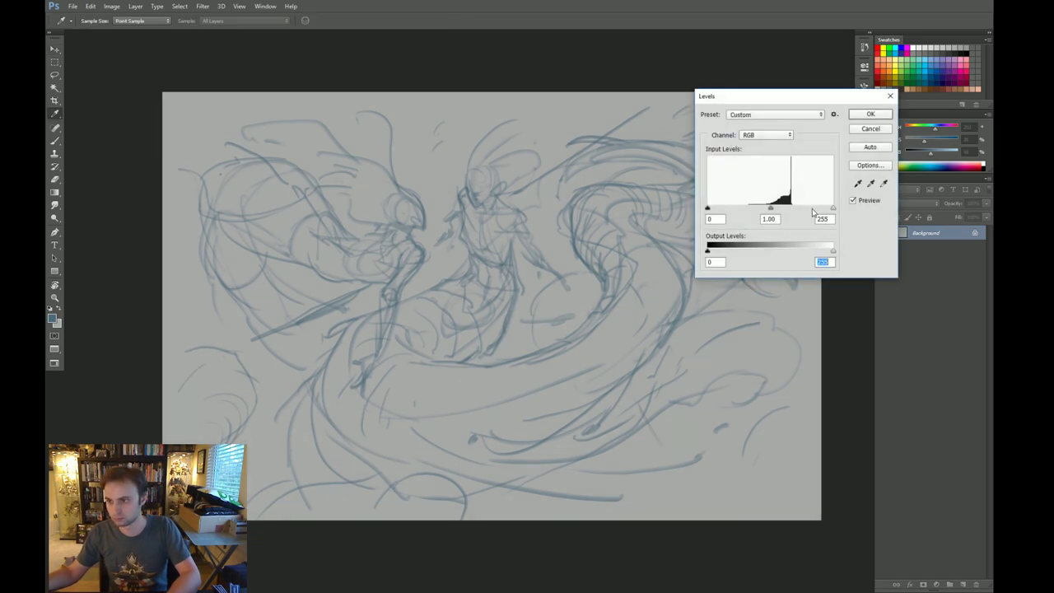
mouse_move(831, 209)
mouse_down()
mouse_move(823, 212)
mouse_move(833, 209)
mouse_up()
mouse_move(833, 252)
mouse_down()
mouse_move(812, 254)
mouse_move(828, 255)
mouse_up()
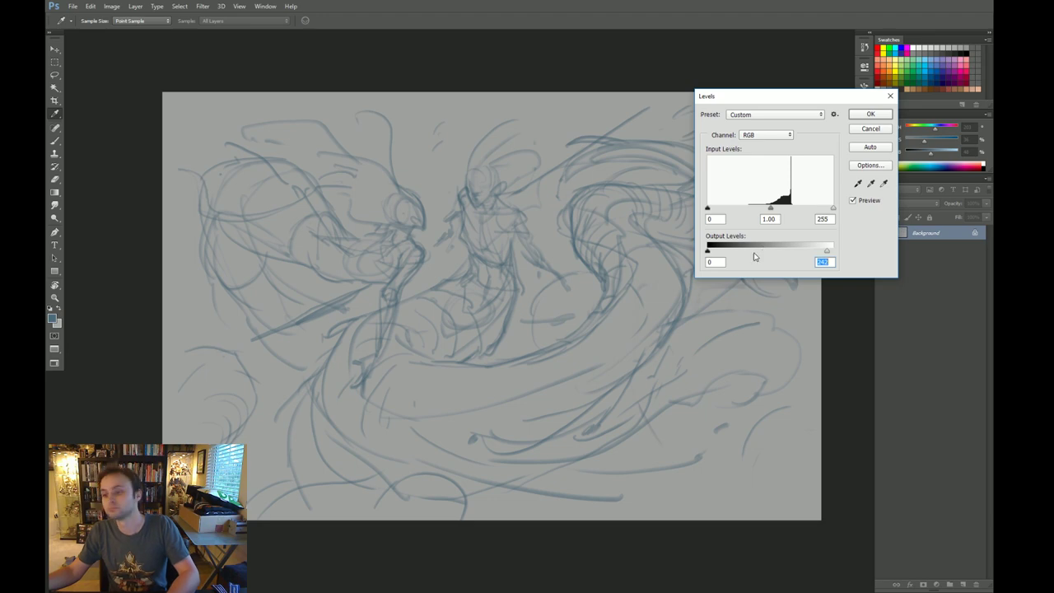
drag(709, 251, 743, 249)
drag(827, 253, 807, 253)
drag(743, 252, 755, 253)
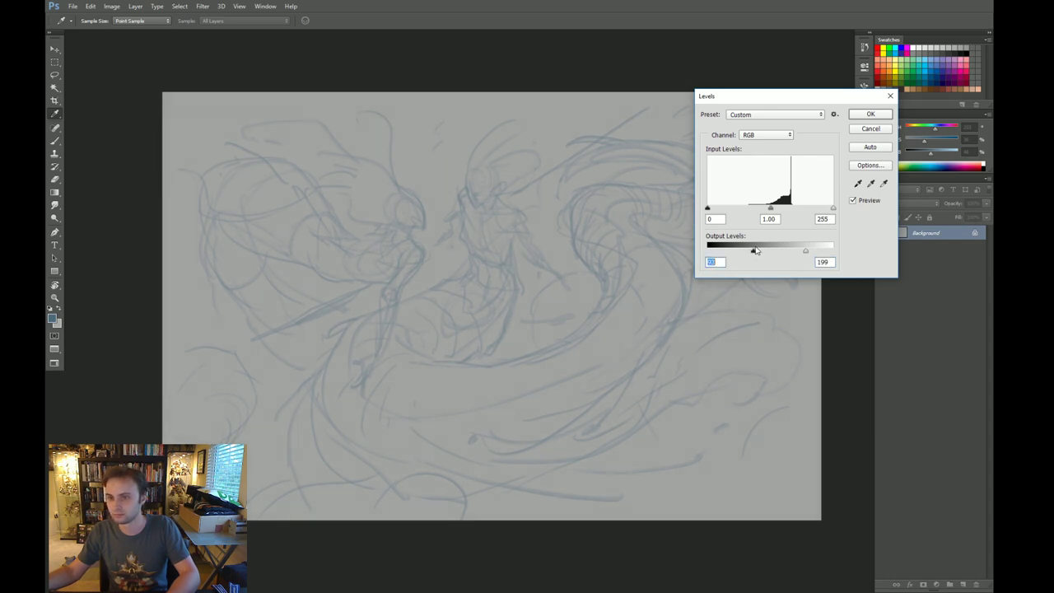
key(Return)
key(v)
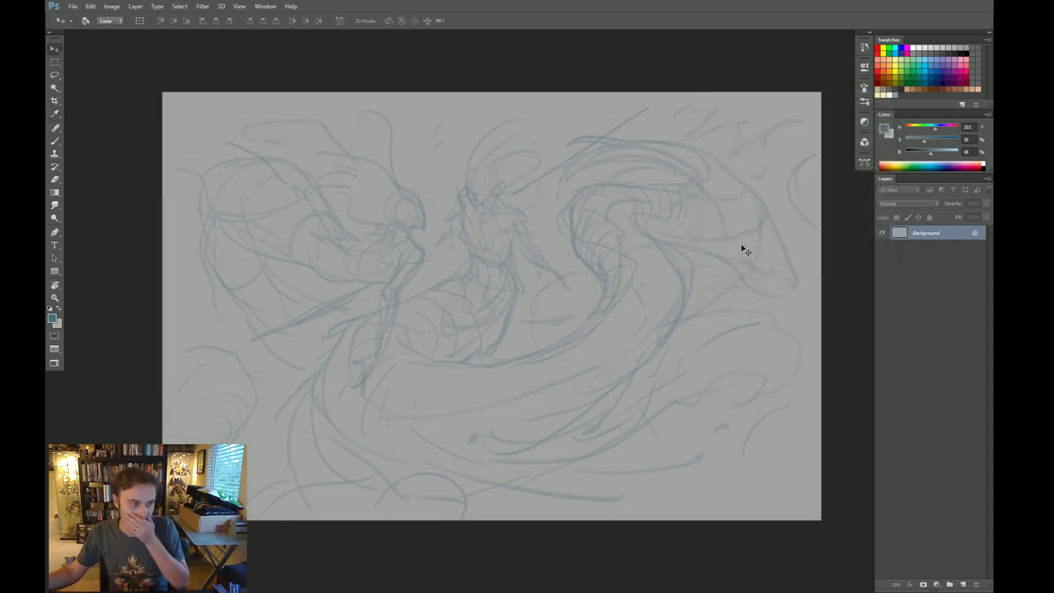
Step: Add a new layer with default settings above the faded sketch
key(ctrl+shift+n)
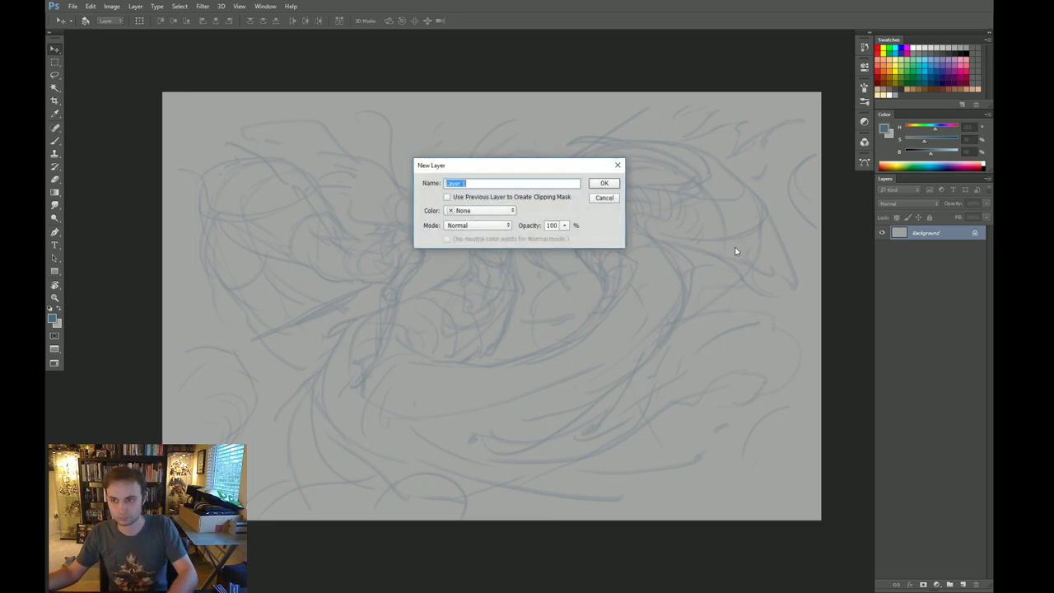
key(Return)
key(z)
drag(550, 248, 569, 246)
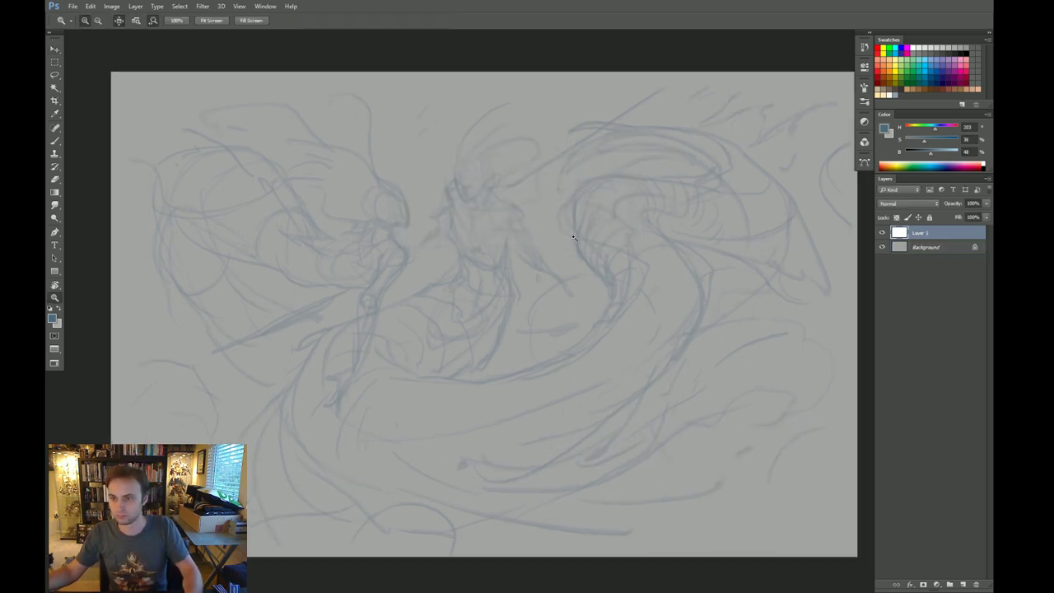
Step: Set the brush to 100% opacity and a dark blue of hue 203, saturation 49, brightness 25 for linework on the seated figure
key(b)
key(z)
drag(457, 168, 471, 171)
key(b)
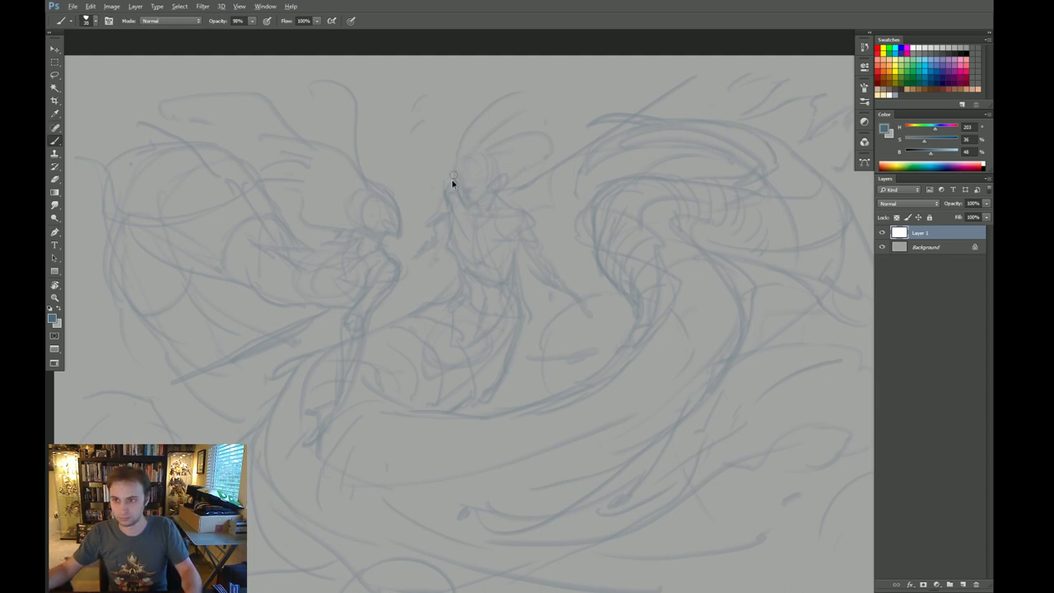
click(451, 178)
key(0)
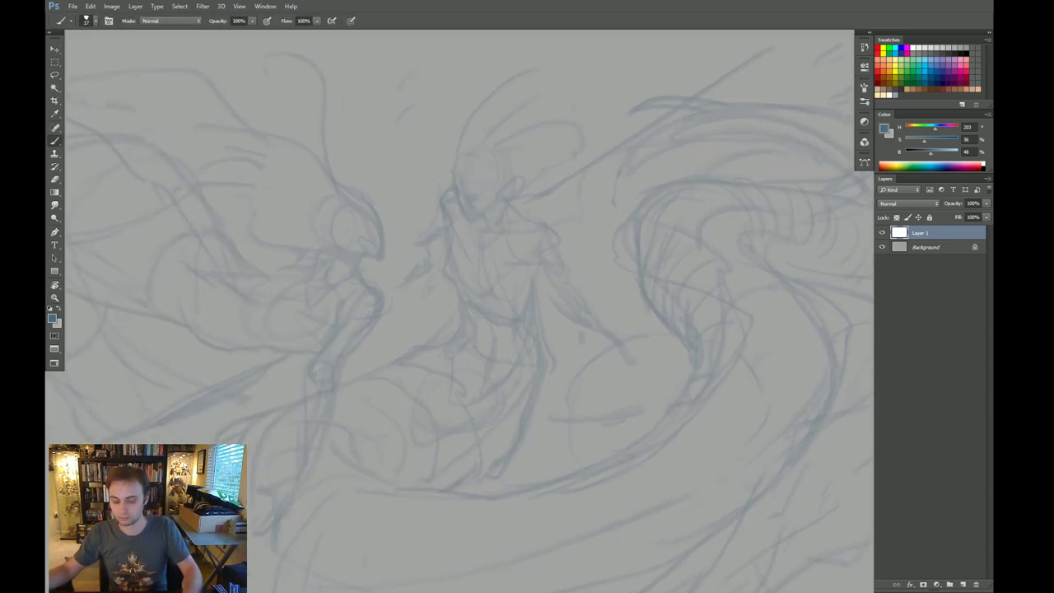
mouse_move(931, 153)
mouse_down()
mouse_move(919, 153)
mouse_move(932, 141)
mouse_up()
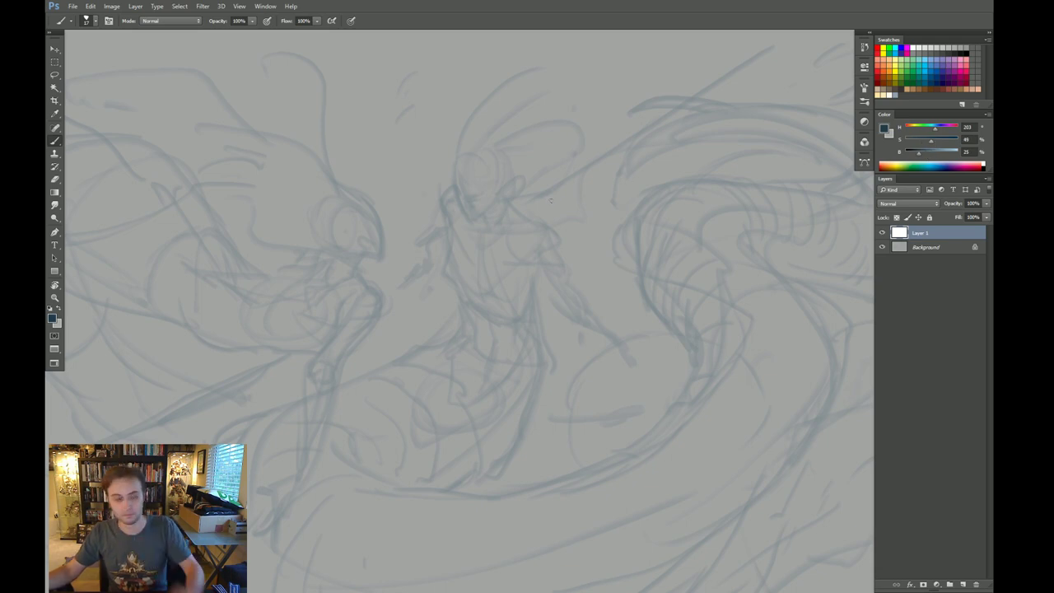
Step: Draw the far edge of the seated figure's face and a small eye, reworking the eye with the eraser
drag(546, 234, 535, 218)
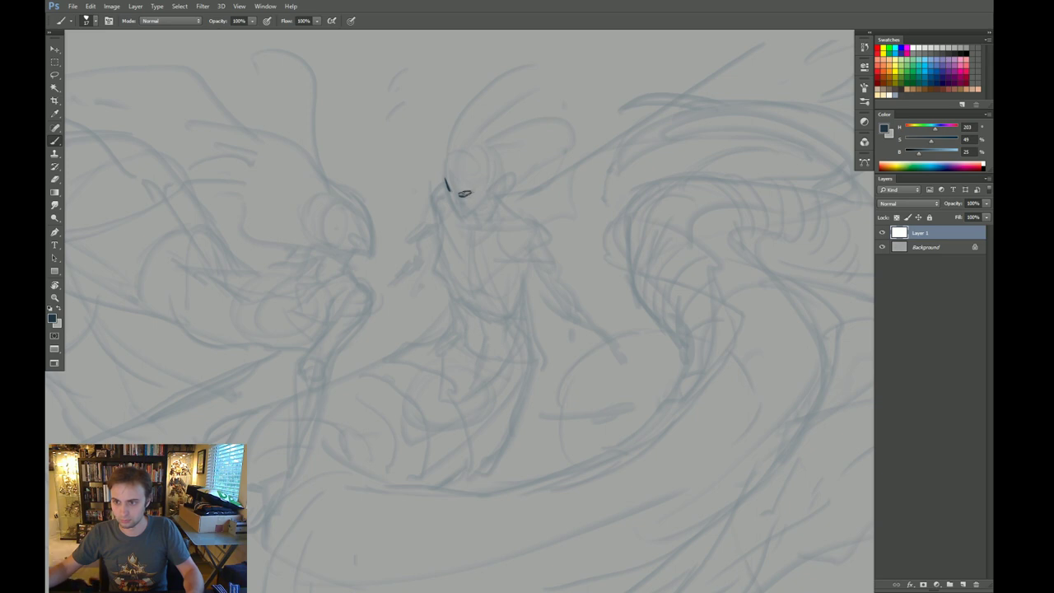
key(e)
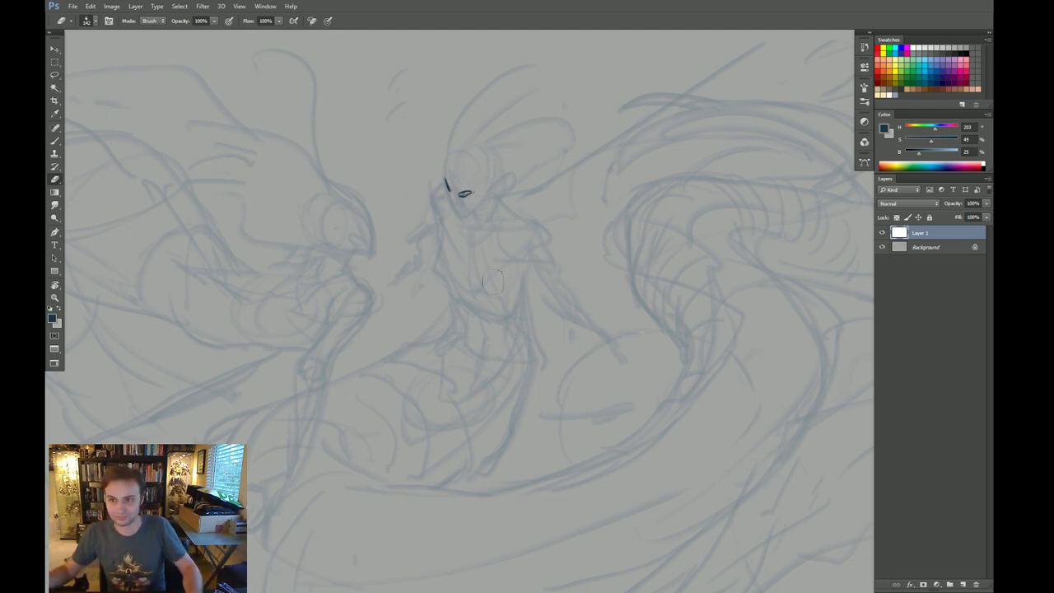
scroll(492, 281, up, 1)
key(b)
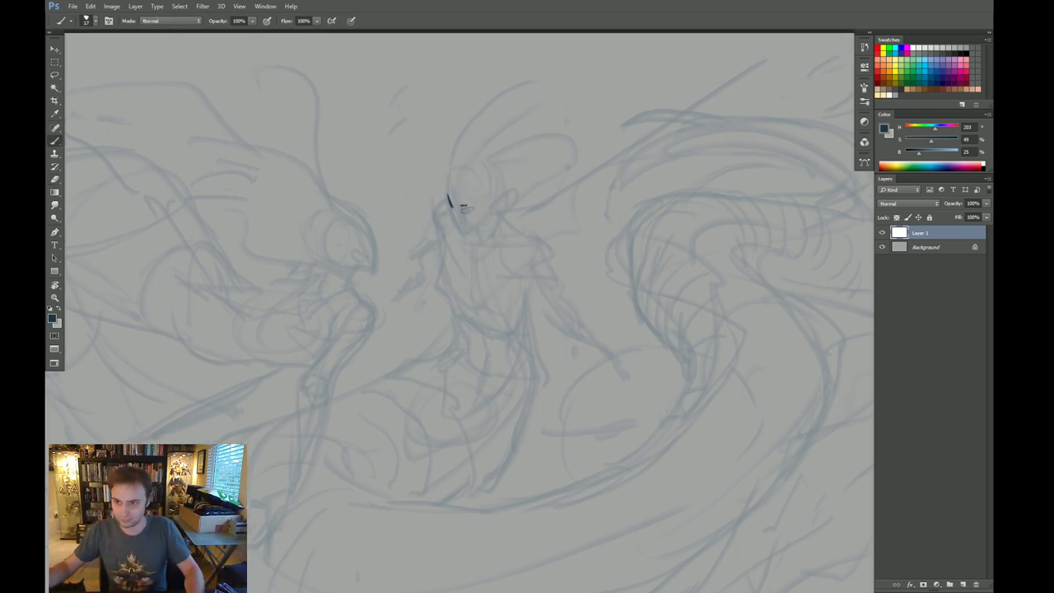
drag(468, 206, 471, 207)
Step: Extend the seated figure's face contour down to the chin and refine the brow and eye marks
key(e)
drag(448, 198, 466, 237)
key(b)
key(ctrl+z)
key(e)
key(b)
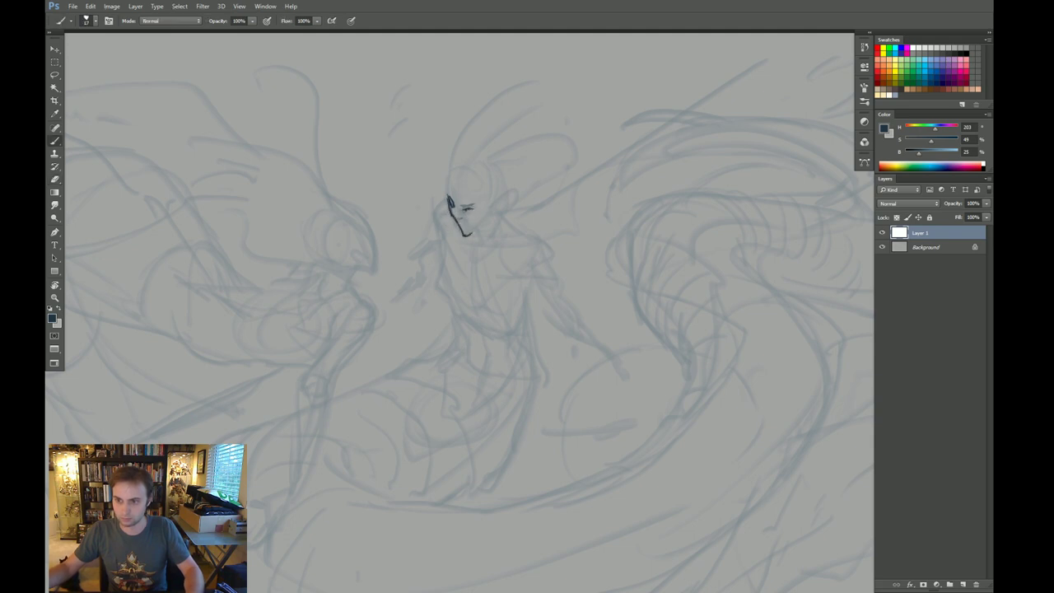
Step: Darken the seated figure's eye and erase it while keeping the jaw contour
key(e)
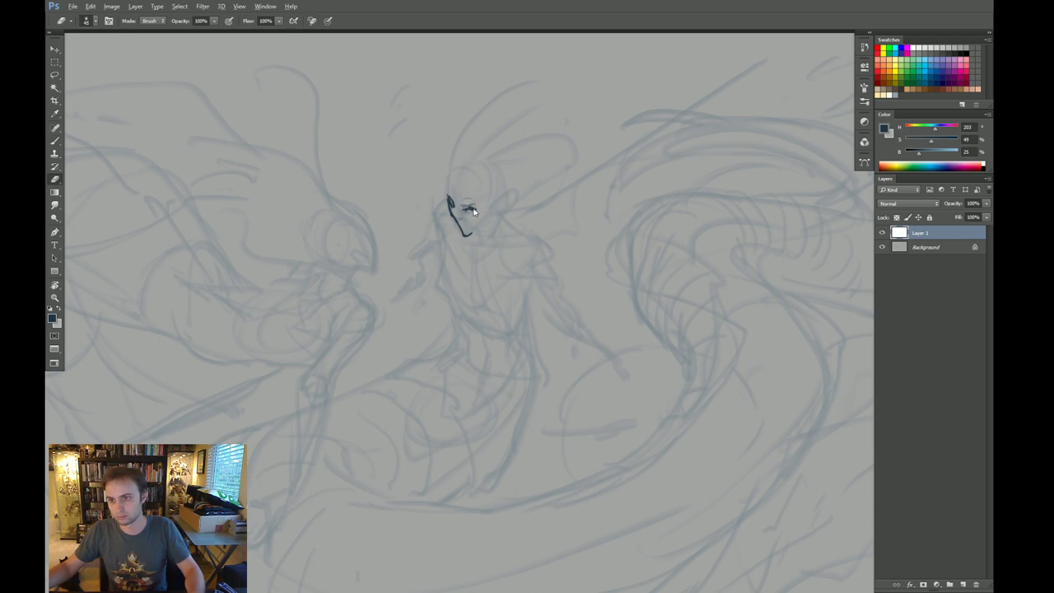
key(b)
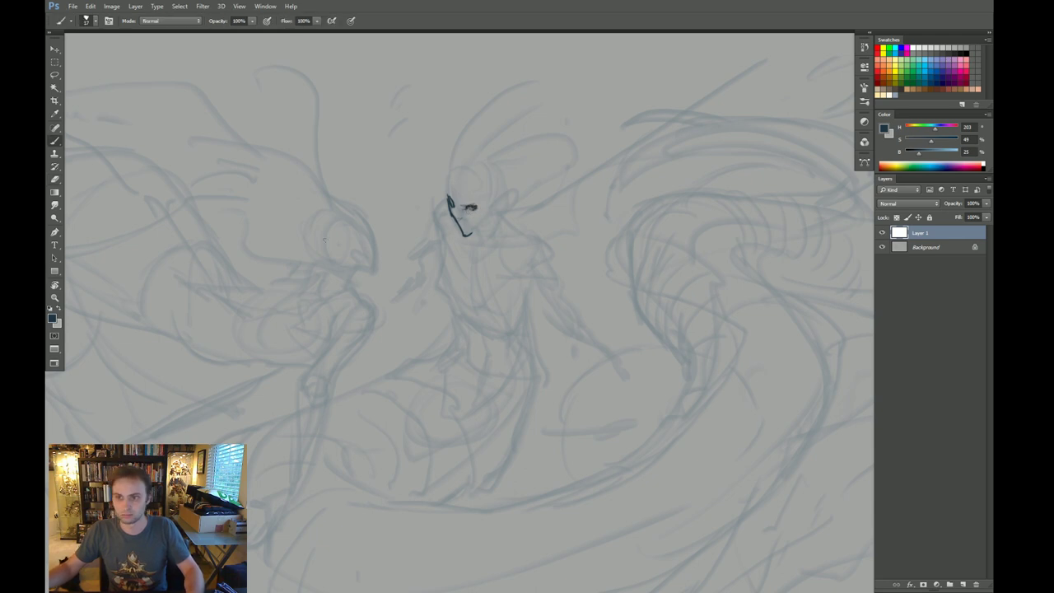
key(e)
key(b)
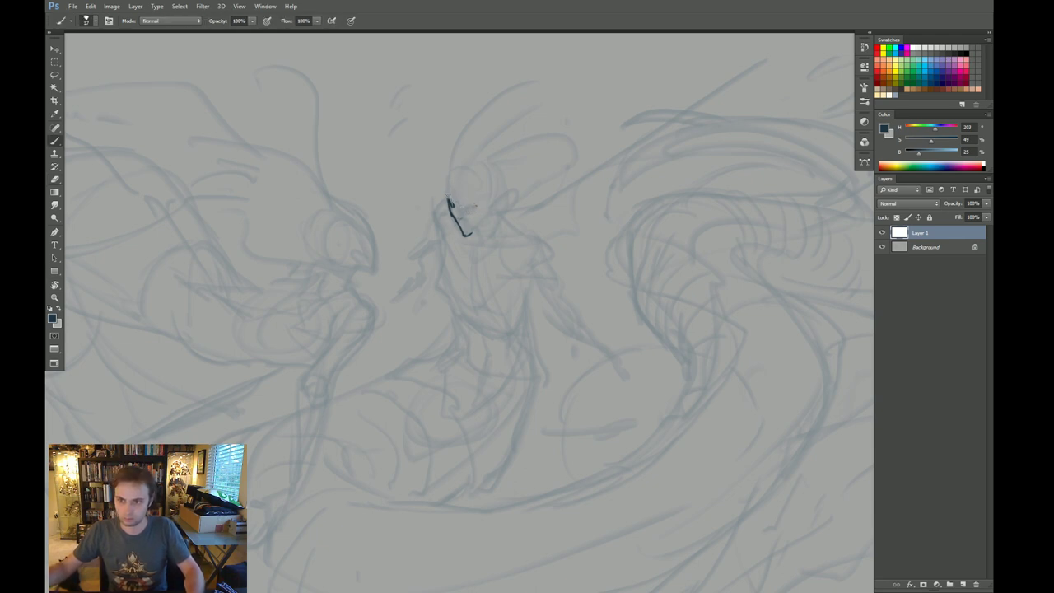
Step: Redraw the seated figure's face with an angled brow, a closed jawline and dark eye strokes, trimming the brow's outer edge
mouse_move(449, 200)
mouse_down()
mouse_move(469, 195)
mouse_move(465, 245)
mouse_move(495, 198)
mouse_move(470, 217)
mouse_up()
key(e)
key(b)
key(v)
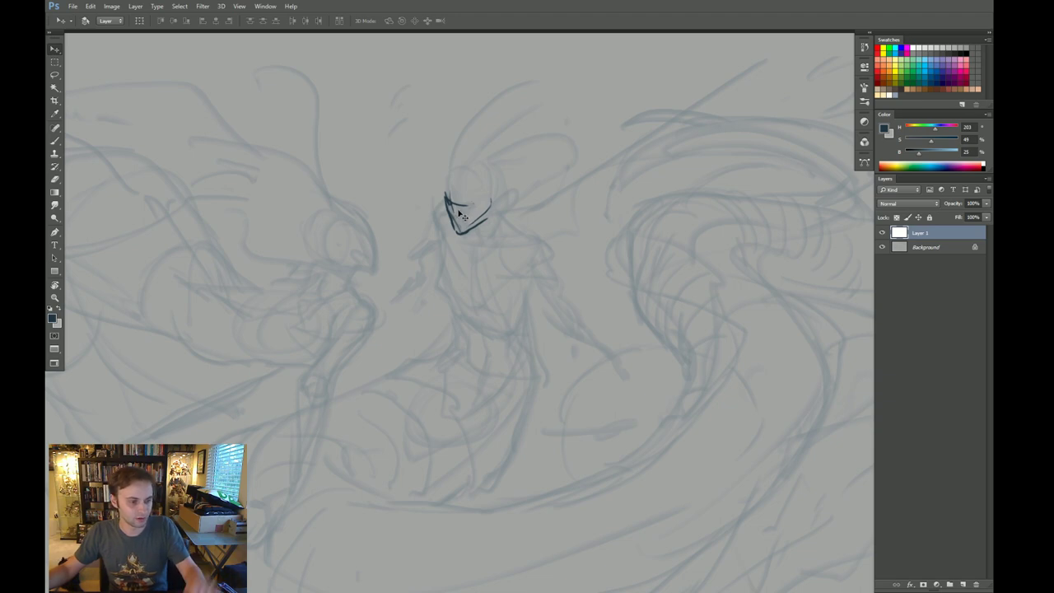
drag(489, 182, 484, 188)
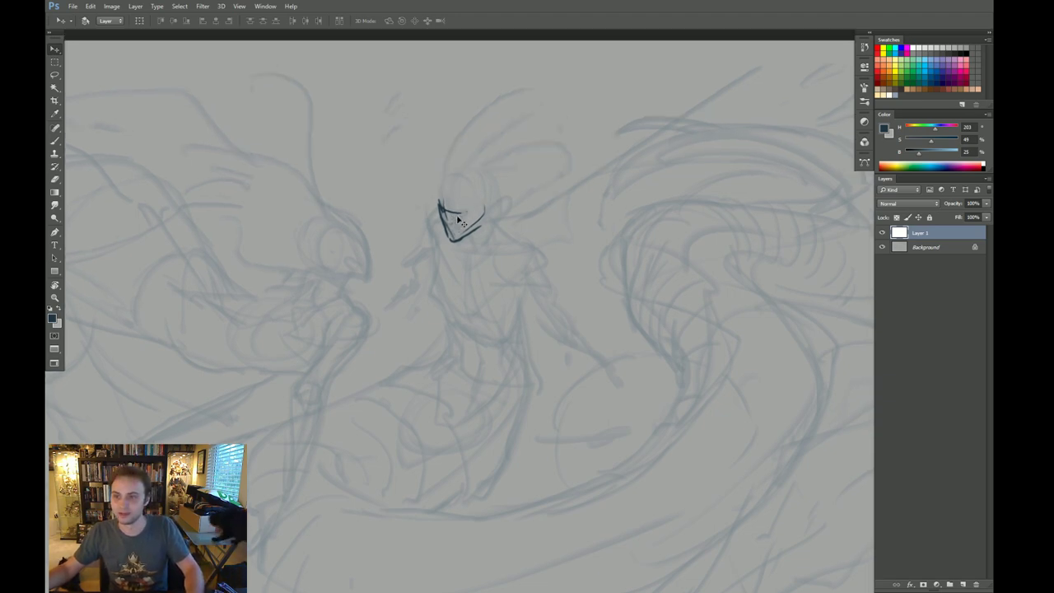
key(b)
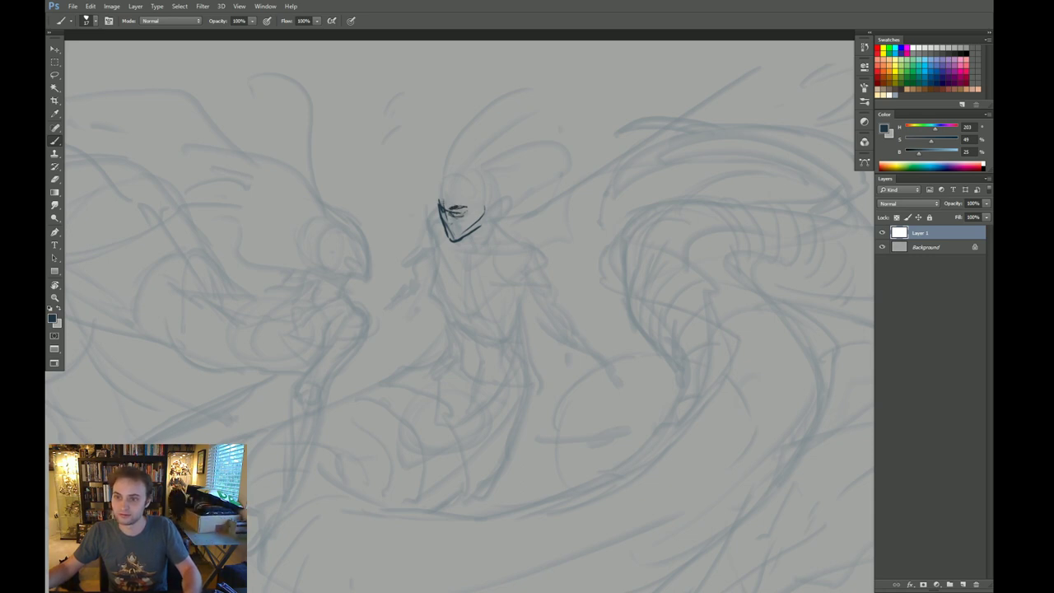
key(e)
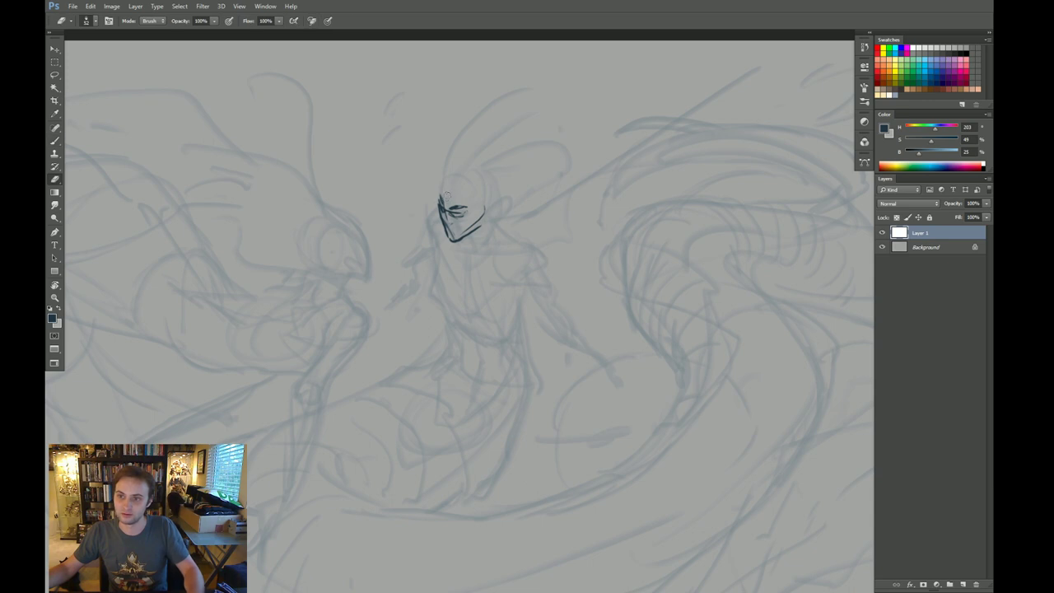
drag(442, 195, 451, 203)
key(b)
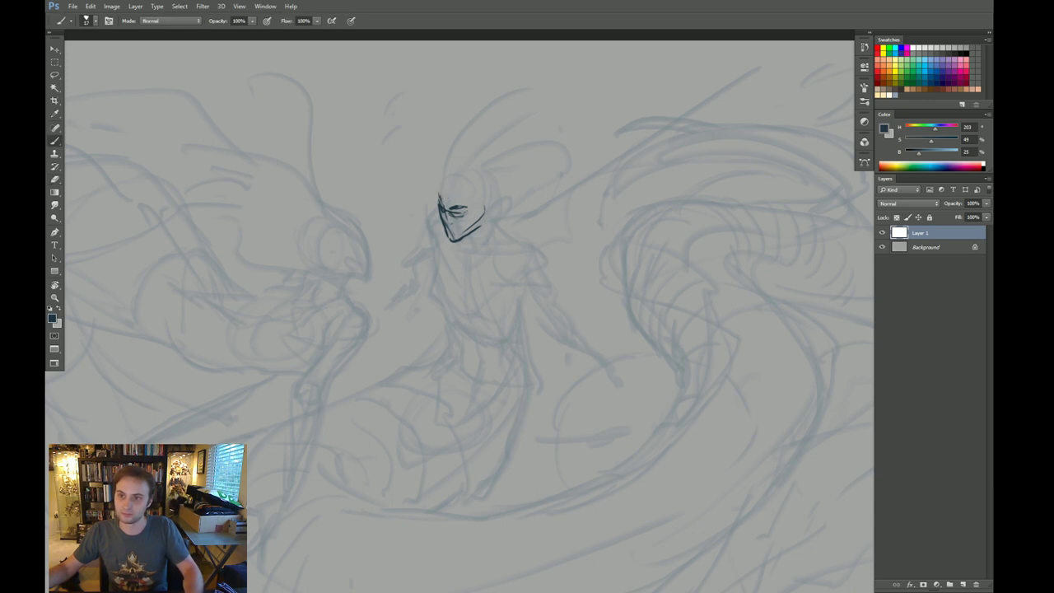
Step: With the canvas flipped horizontally and the colours reset to black and white, erase the face linework from the new layer
key(ctrl+shift+h)
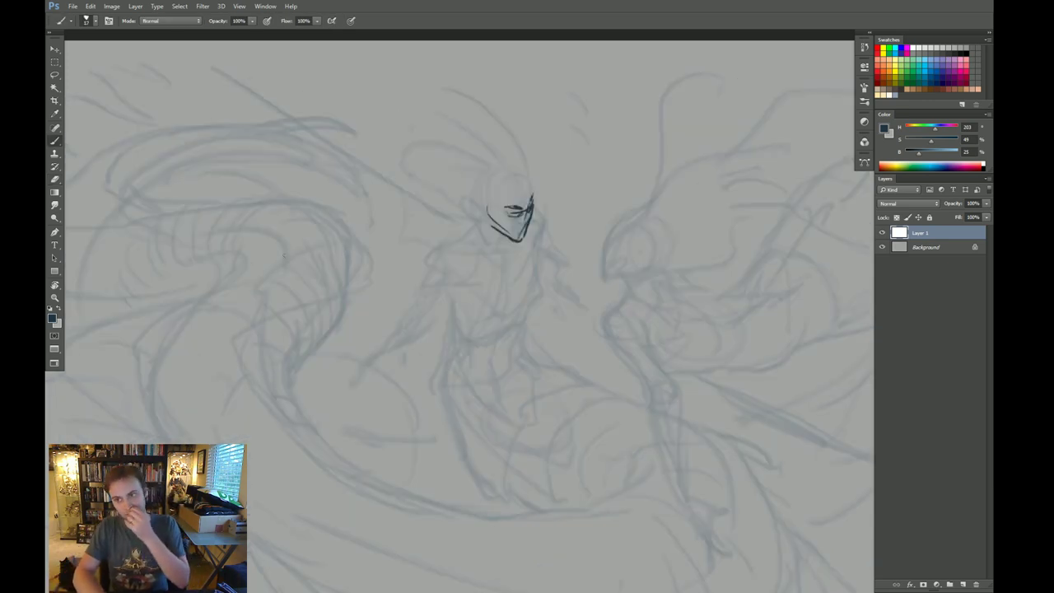
key(d)
key(e)
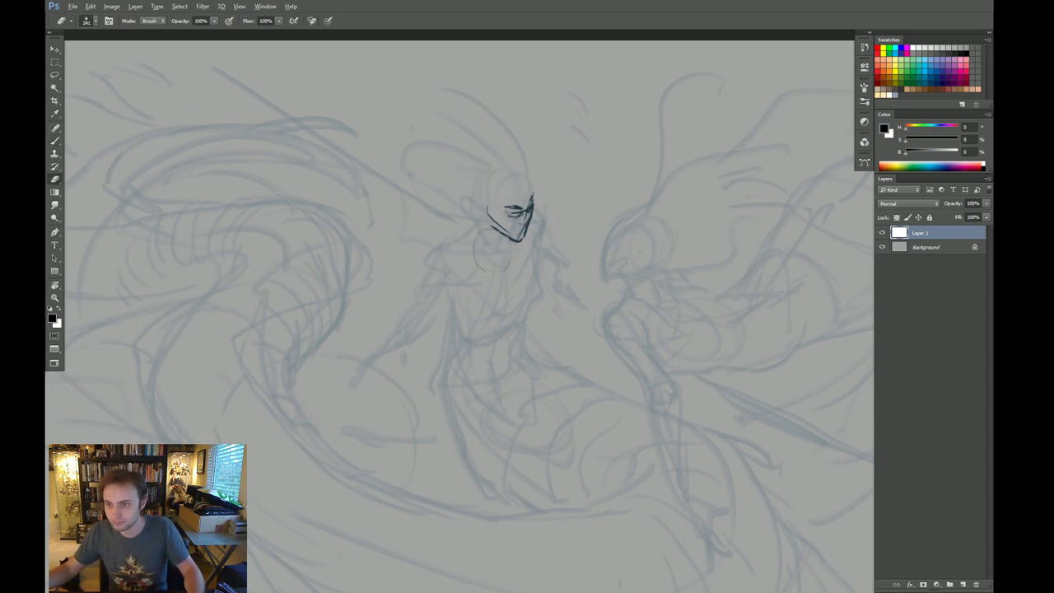
drag(496, 217, 522, 219)
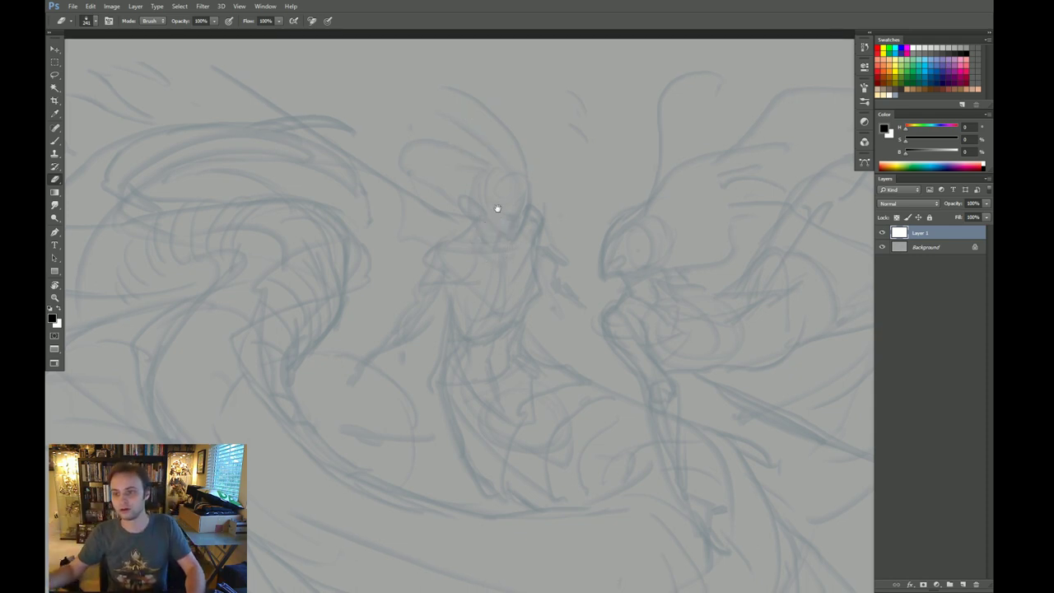
Step: Try a black neck-to-shoulder contour with a short collarbone stroke on the seated figure and erase it
key(b)
drag(475, 208, 456, 242)
key(ctrl+z)
mouse_move(473, 204)
mouse_down()
mouse_move(451, 241)
mouse_move(476, 260)
mouse_up()
key(e)
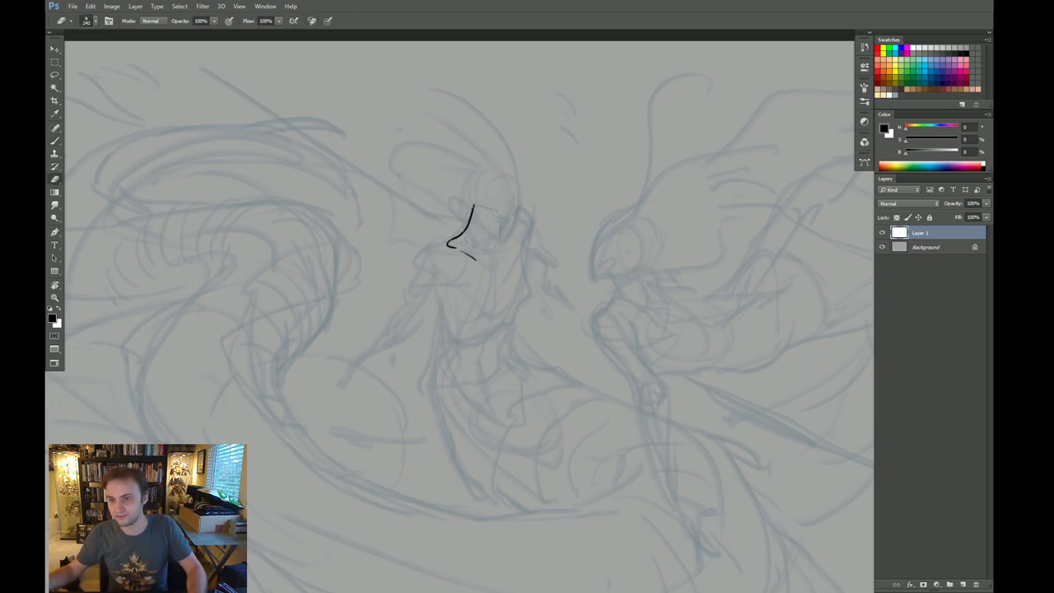
drag(474, 206, 461, 257)
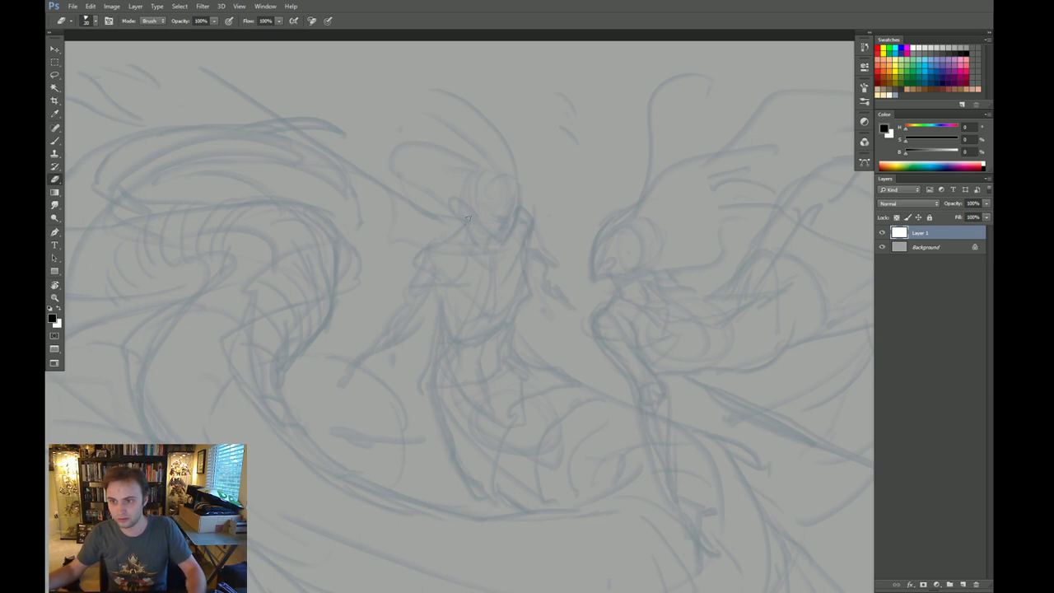
Step: Set the brush opacity to 99% and try the neck-to-shoulder stroke twice, undoing each attempt
key(b)
key(9)
key(9)
drag(474, 204, 454, 245)
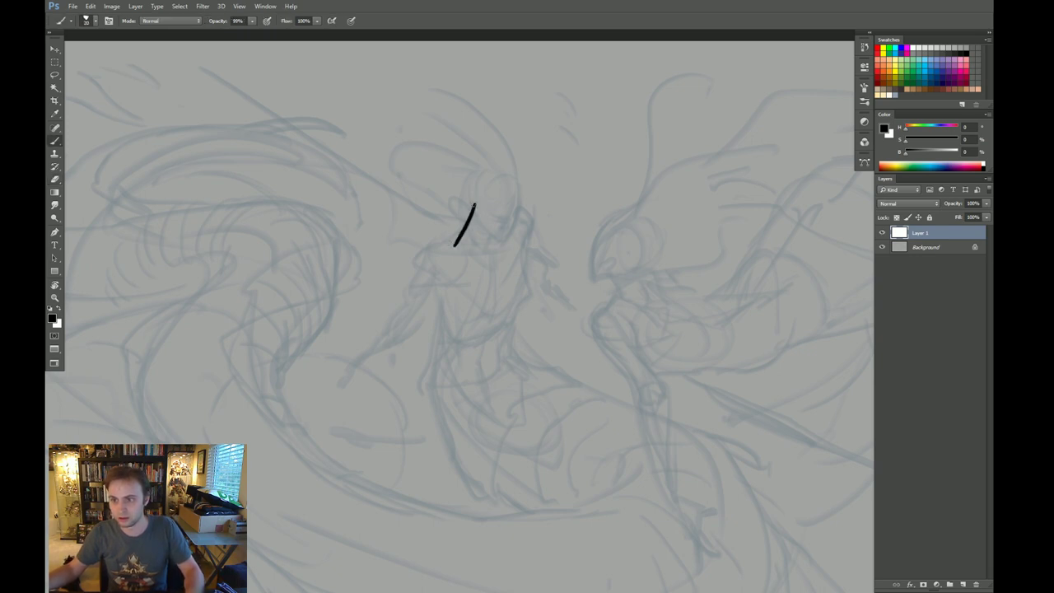
key(ctrl+z)
drag(472, 206, 450, 238)
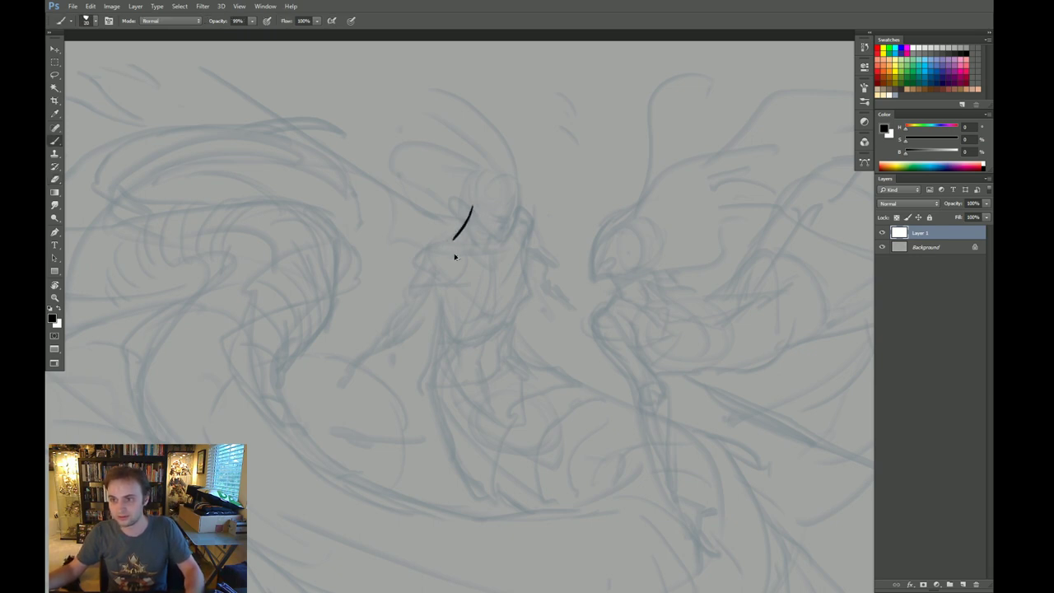
key(ctrl+z)
Step: Switch to another brush preset, undo its test dab on the figure, and greatly reduce the brush size
key(period)
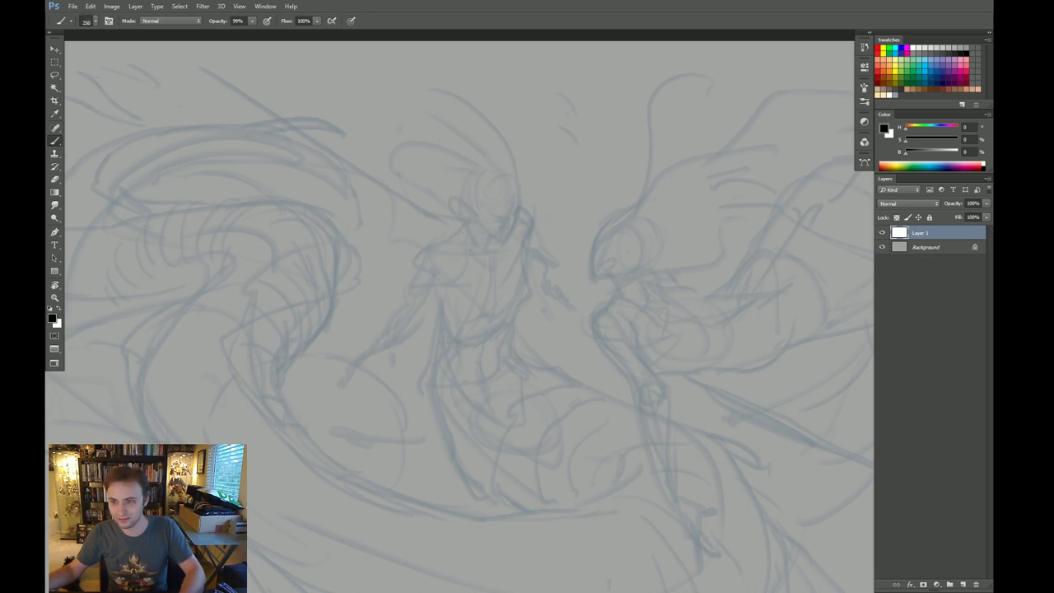
click(462, 229)
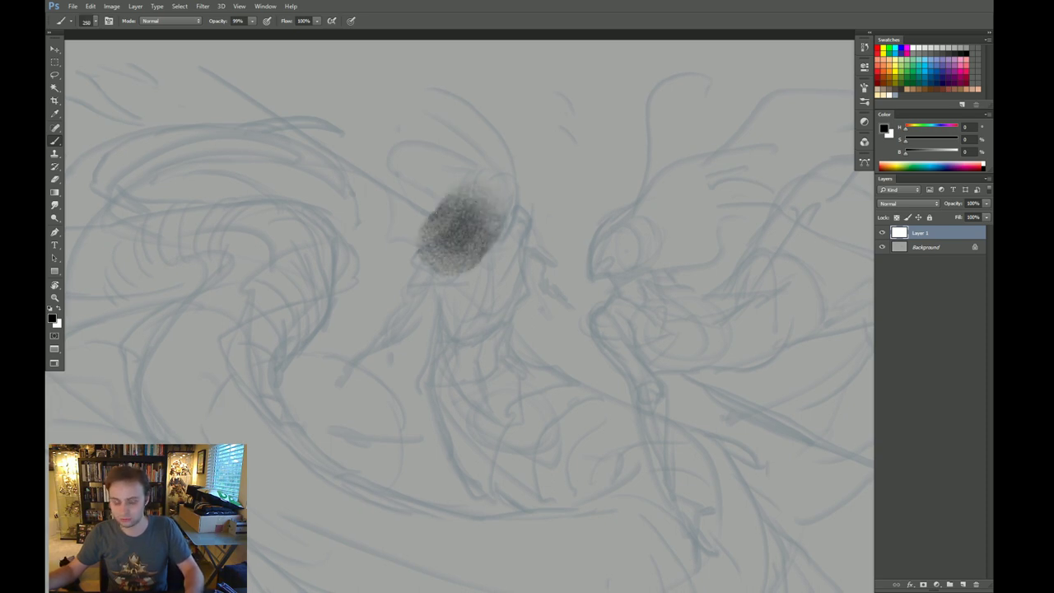
key(ctrl+z)
key(bracketleft)
key(bracketleft)
key(bracketleft)
key(bracketleft)
key(bracketleft)
key(bracketleft)
key(bracketleft)
key(bracketleft)
key(bracketleft)
key(bracketleft)
key(bracketleft)
key(bracketleft)
key(bracketleft)
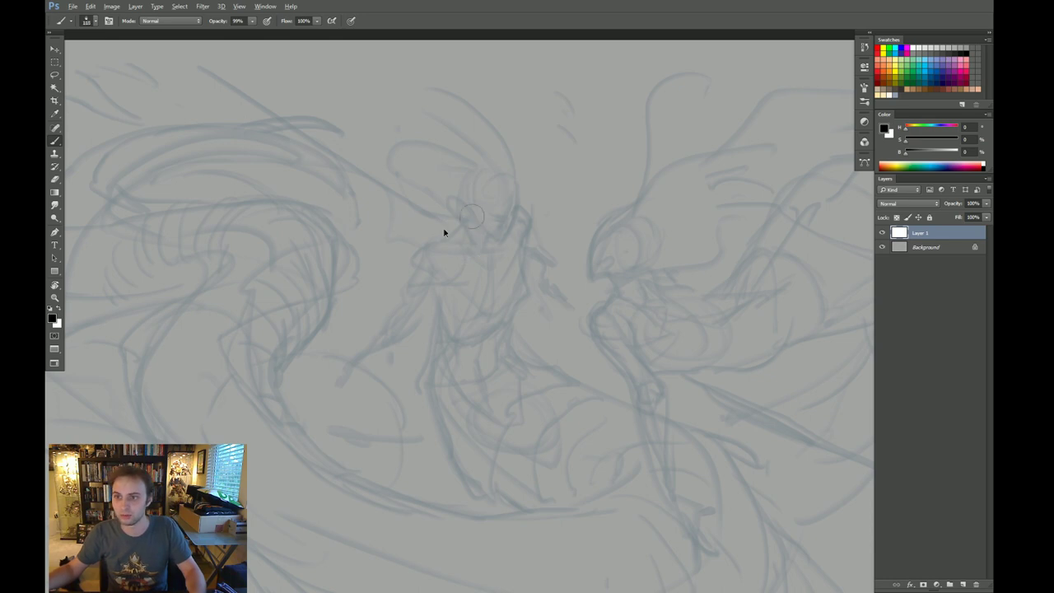
Step: Draw the seated figure's neck-to-shoulder line, rounded shoulder and chest contour, throat stroke, and the opposite shoulder
mouse_move(470, 212)
mouse_down()
mouse_move(451, 235)
mouse_move(491, 253)
mouse_up()
key(ctrl+z)
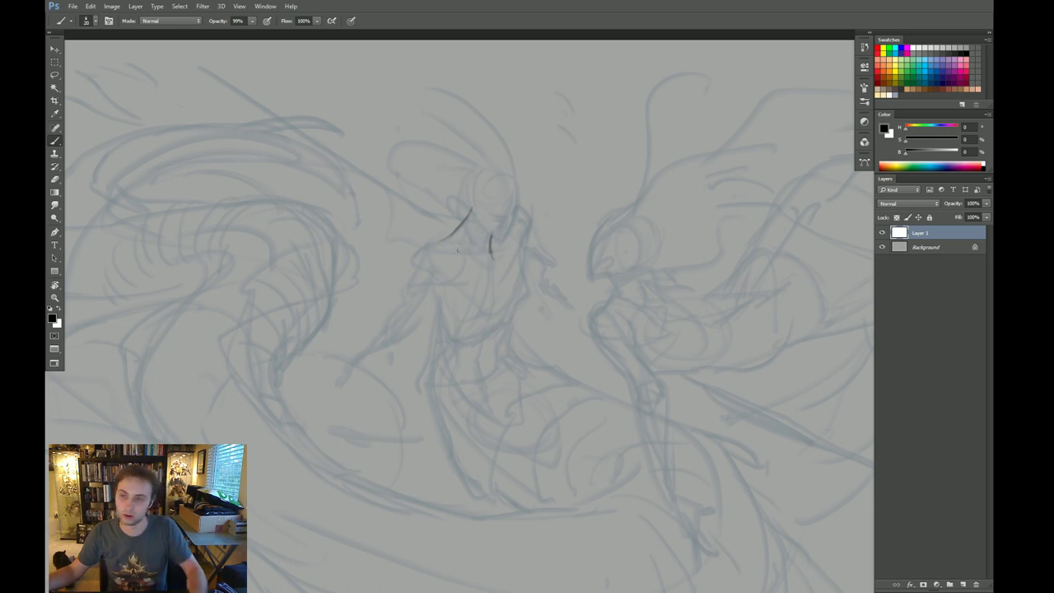
mouse_move(458, 232)
mouse_down()
mouse_move(416, 262)
mouse_move(446, 293)
mouse_move(471, 245)
mouse_move(522, 270)
mouse_up()
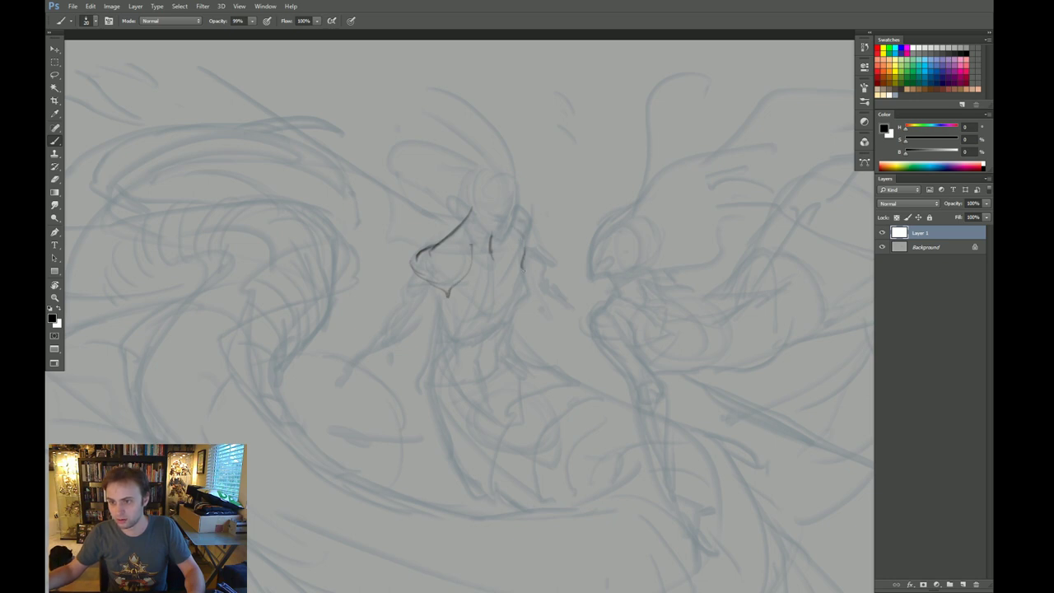
drag(514, 215, 526, 249)
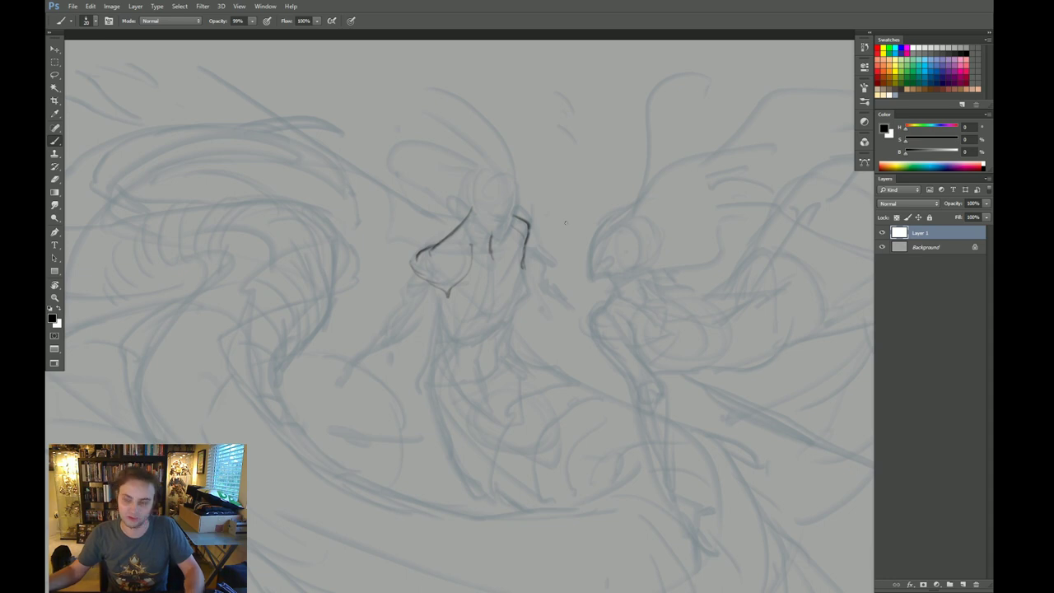
Step: Flip the canvas back and draw the torso's far side and the curve beneath the chest, erasing the trial face edge
key(ctrl+shift+h)
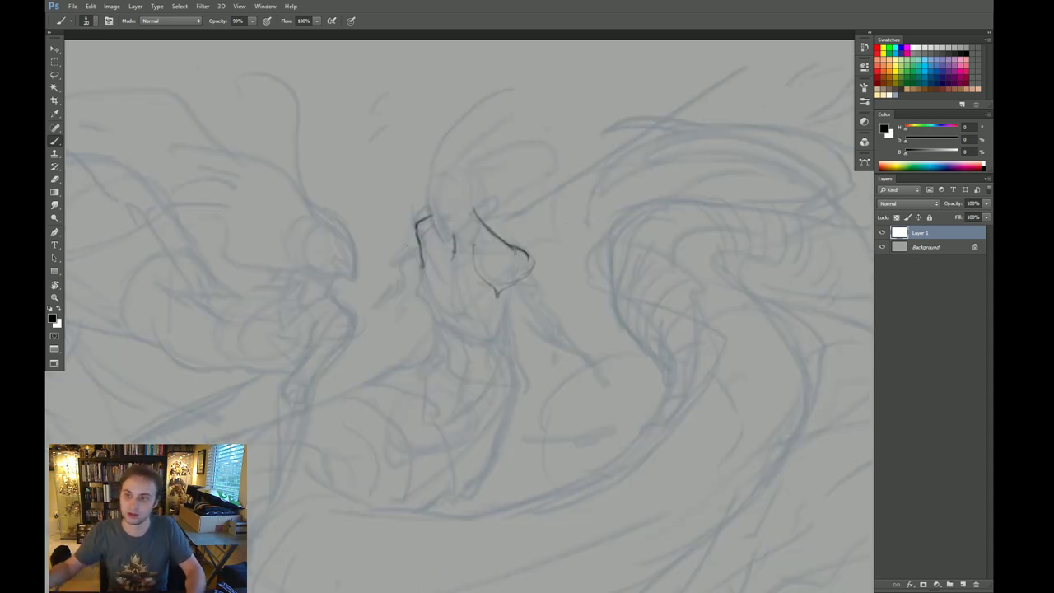
key(e)
key(b)
mouse_move(419, 252)
mouse_down()
mouse_move(413, 289)
mouse_move(437, 311)
mouse_move(467, 320)
mouse_move(485, 307)
mouse_up()
key(ctrl+z)
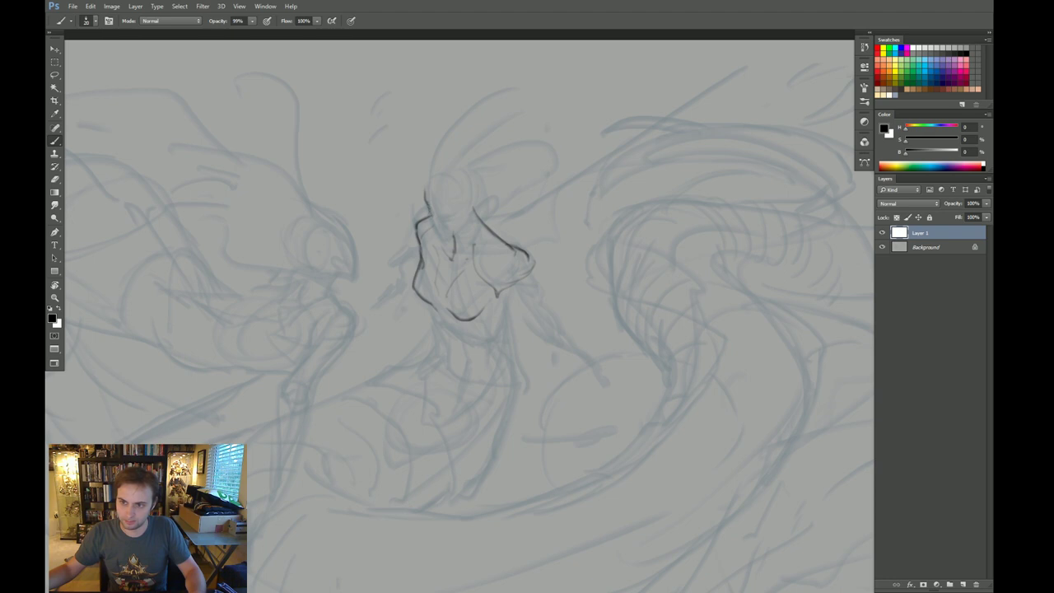
drag(430, 212, 442, 236)
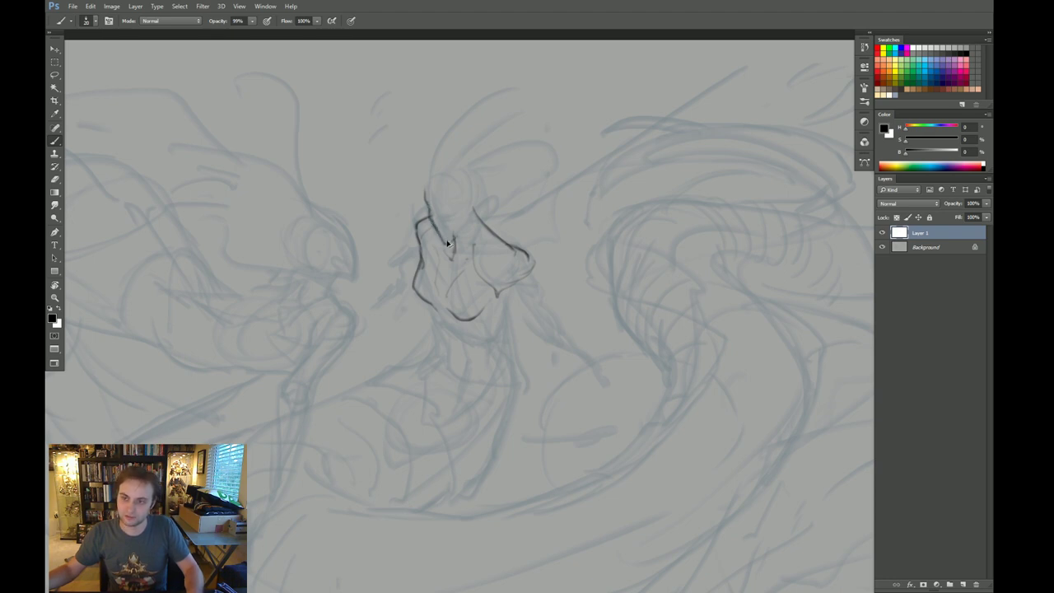
key(e)
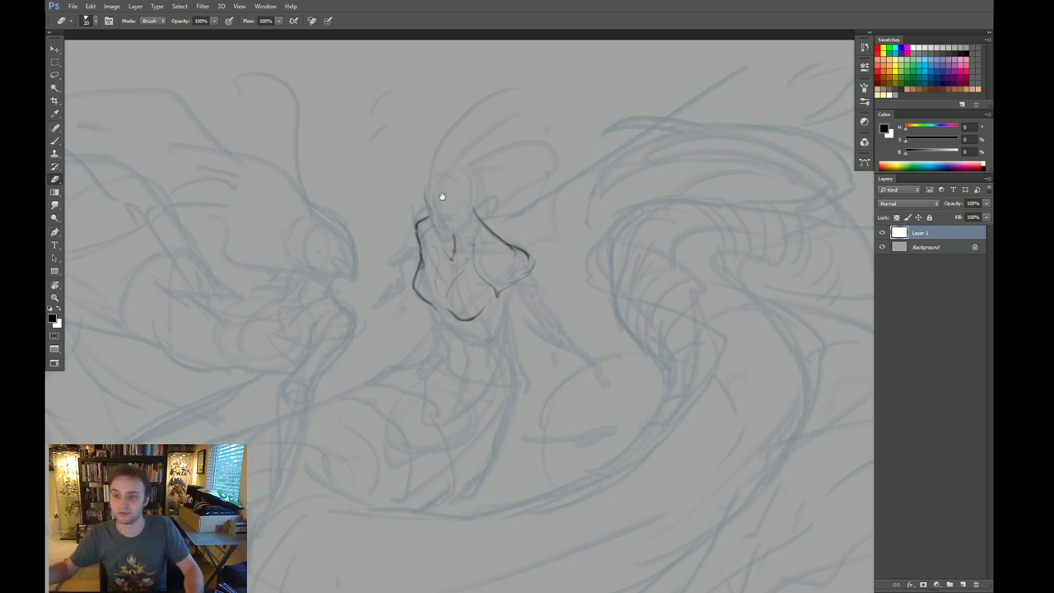
Step: Draw the seated figure's waist on both sides, an angled pelvis stroke, and the outer hip contour down to the thigh
drag(442, 196, 428, 176)
key(b)
mouse_move(416, 284)
mouse_down()
mouse_move(427, 334)
mouse_move(466, 320)
mouse_up()
drag(495, 278, 487, 320)
key(ctrl+alt+z)
key(ctrl+alt+z)
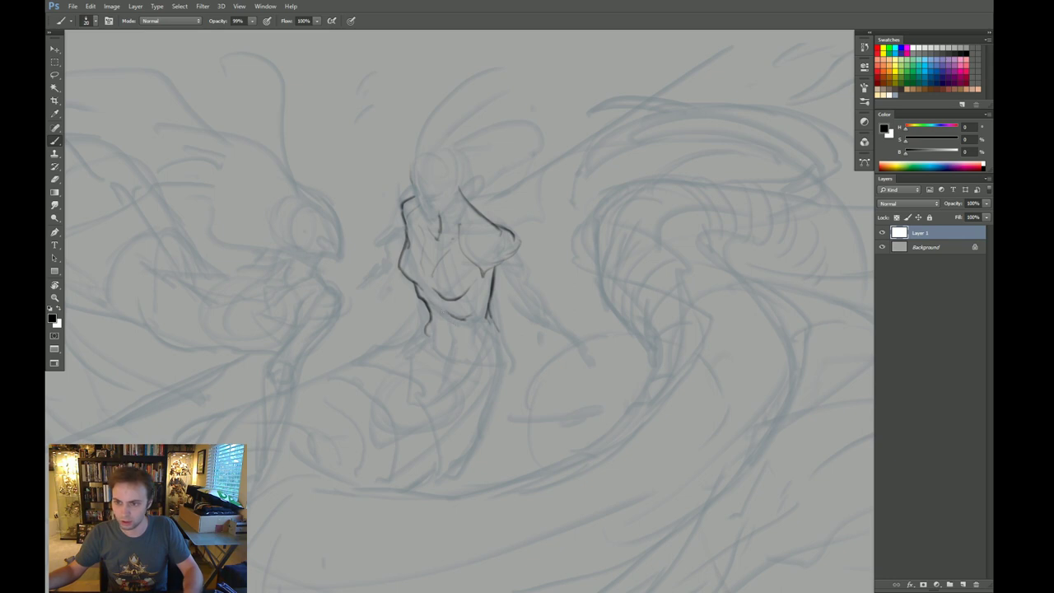
drag(453, 323, 438, 361)
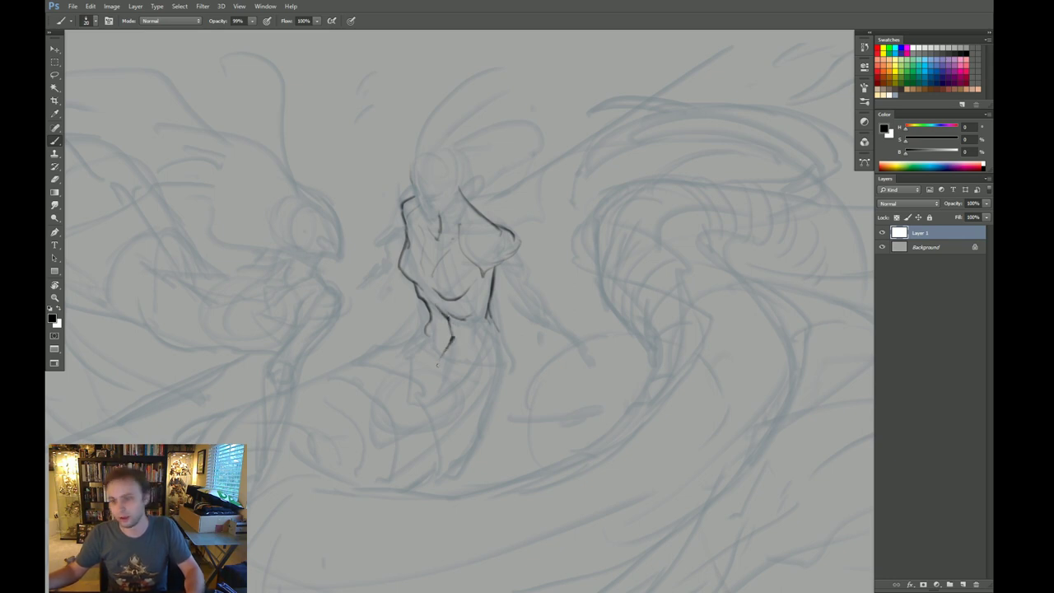
mouse_move(490, 305)
mouse_down()
mouse_move(506, 377)
mouse_move(488, 403)
mouse_up()
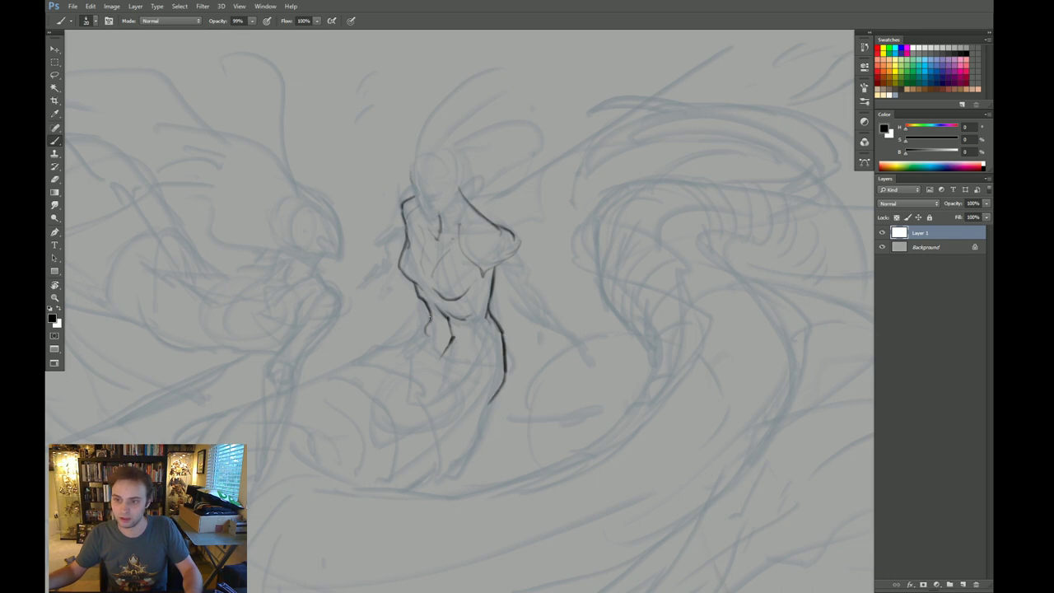
Step: Draw the seated figure's flaring front hip contour and add a small mark at the upper thigh
mouse_move(429, 318)
mouse_down()
mouse_move(409, 340)
mouse_move(463, 372)
mouse_up()
click(477, 375)
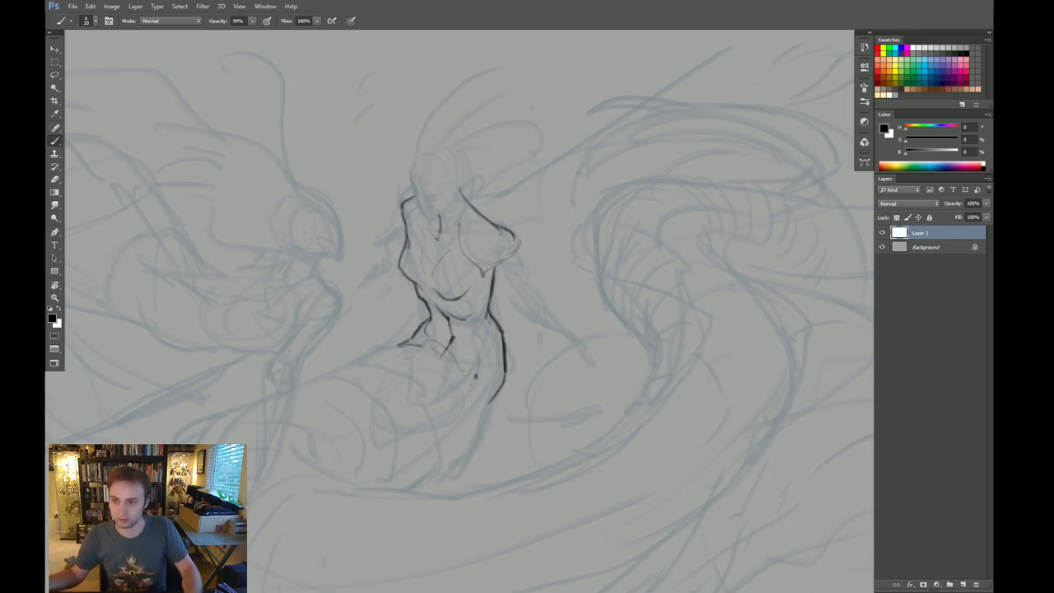
key(r)
mouse_move(638, 355)
mouse_down()
mouse_move(631, 388)
mouse_move(661, 332)
mouse_up()
key(Escape)
key(b)
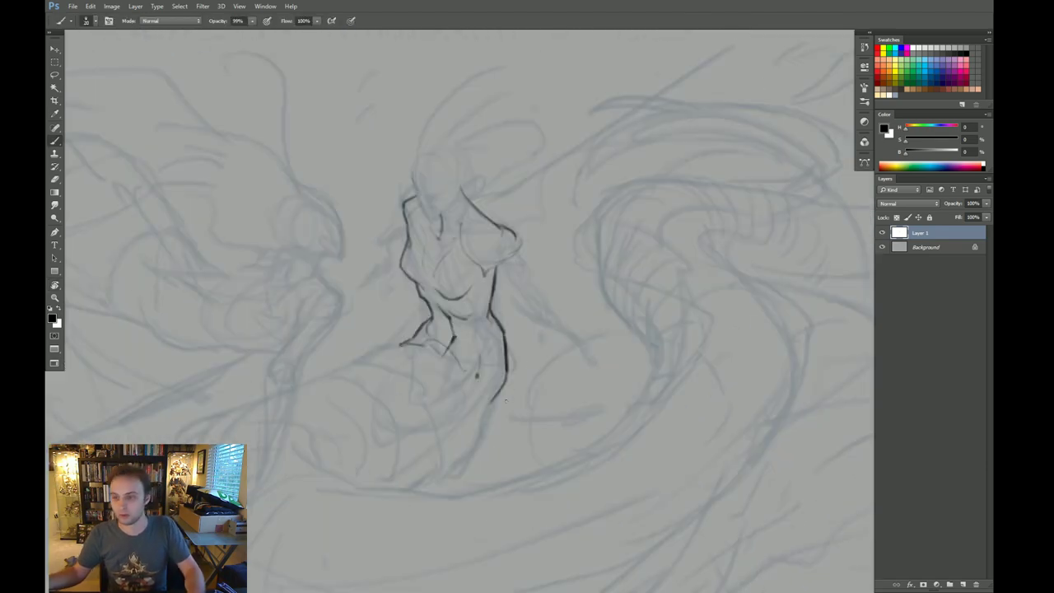
Step: Extend the outer hip contour downward into a narrow hanging loop, undoing the unwanted stroke attempts
key(e)
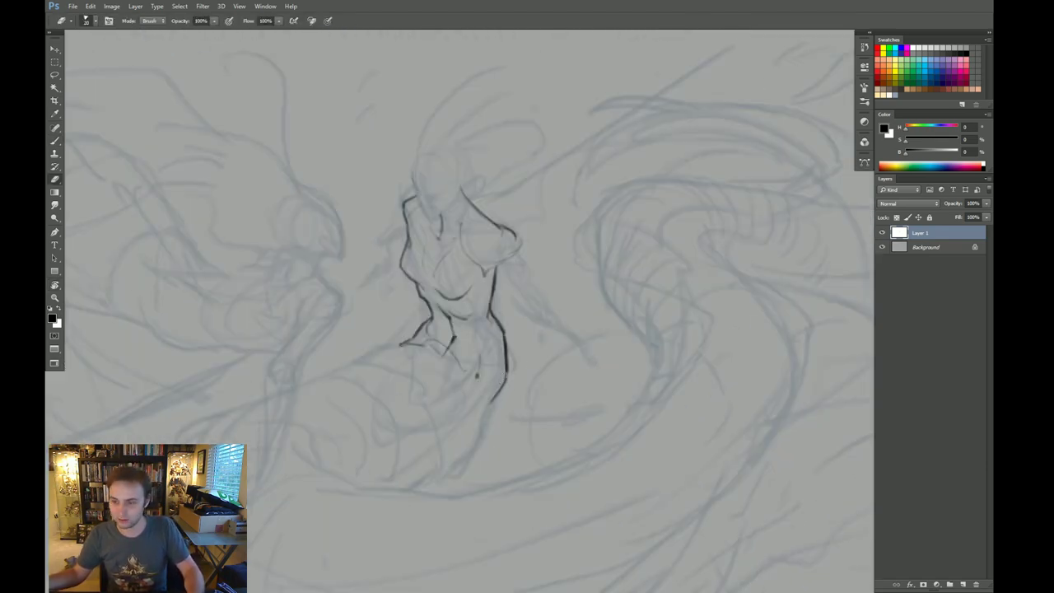
key(b)
drag(505, 371, 515, 407)
drag(503, 370, 511, 412)
key(ctrl+z)
key(e)
key(b)
drag(514, 400, 510, 416)
key(ctrl+alt+z)
key(ctrl+alt+z)
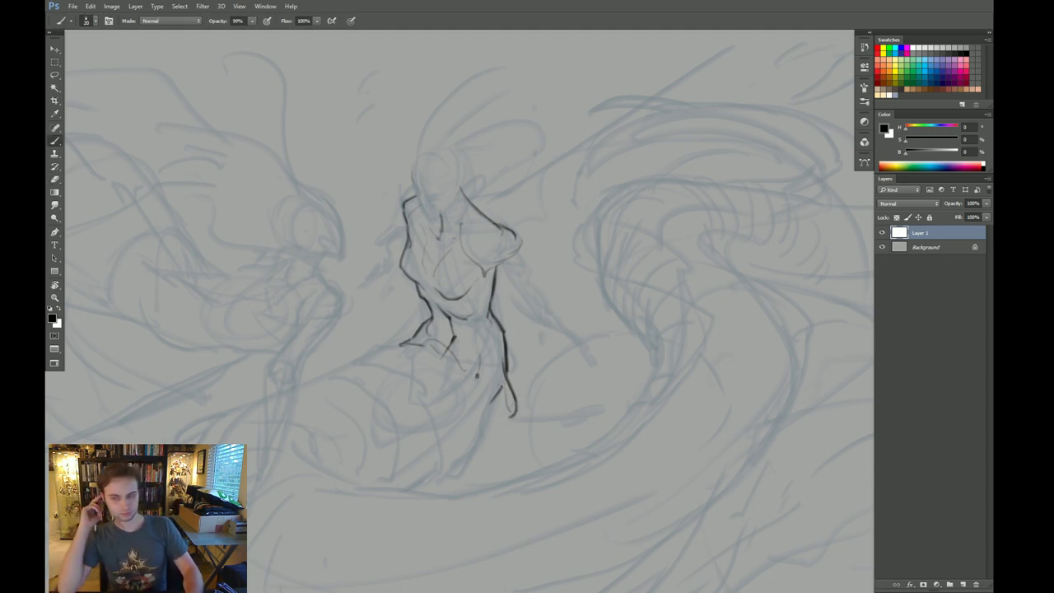
Step: Draw two tapered hanging strips beneath the hip and short curved fold strokes across the upper thigh
mouse_move(497, 377)
mouse_down()
mouse_move(486, 456)
mouse_move(487, 411)
mouse_move(483, 457)
mouse_up()
mouse_move(493, 419)
mouse_down()
mouse_move(485, 453)
mouse_move(450, 483)
mouse_move(463, 446)
mouse_move(446, 479)
mouse_up()
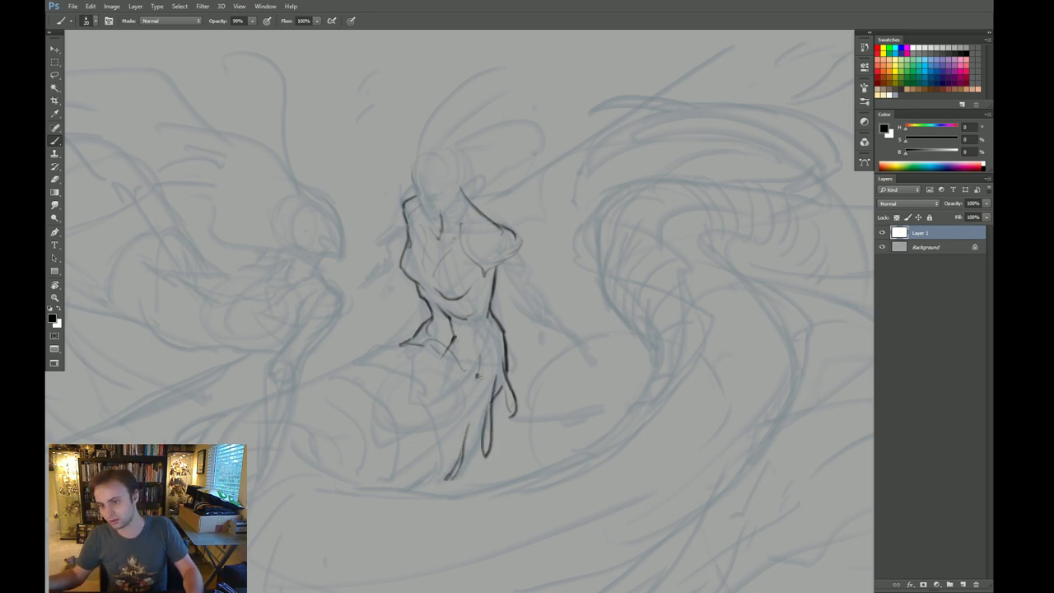
mouse_move(476, 376)
mouse_down()
mouse_move(458, 400)
mouse_move(452, 386)
mouse_move(442, 393)
mouse_up()
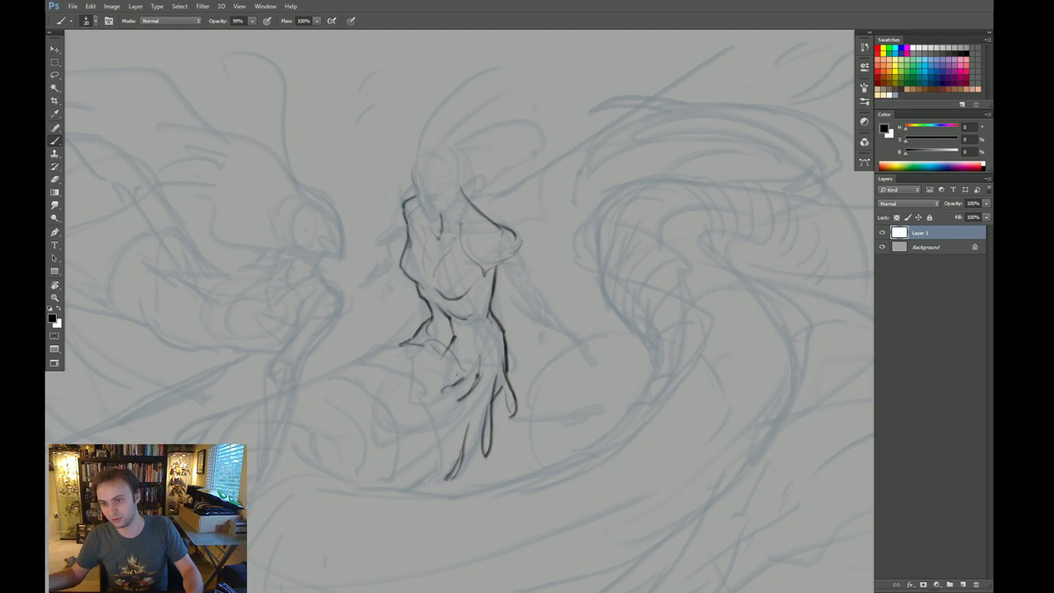
Step: Draw spiky strips sweeping outward from the front of the waist, plus a light fold line over the thigh
mouse_move(402, 344)
mouse_down()
mouse_move(365, 337)
mouse_move(346, 358)
mouse_move(356, 358)
mouse_move(319, 366)
mouse_up()
key(ctrl+z)
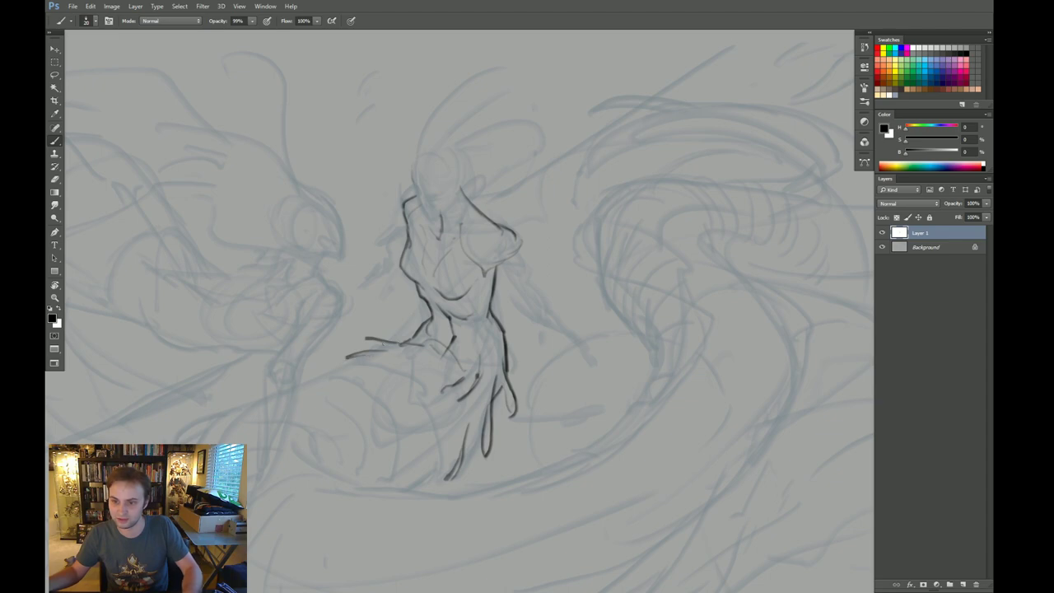
drag(389, 342, 331, 343)
mouse_move(361, 348)
mouse_down()
mouse_move(351, 357)
mouse_move(337, 345)
mouse_move(330, 366)
mouse_up()
key(ctrl+alt+z)
key(ctrl+alt+z)
mouse_move(361, 355)
mouse_down()
mouse_move(320, 378)
mouse_move(333, 376)
mouse_up()
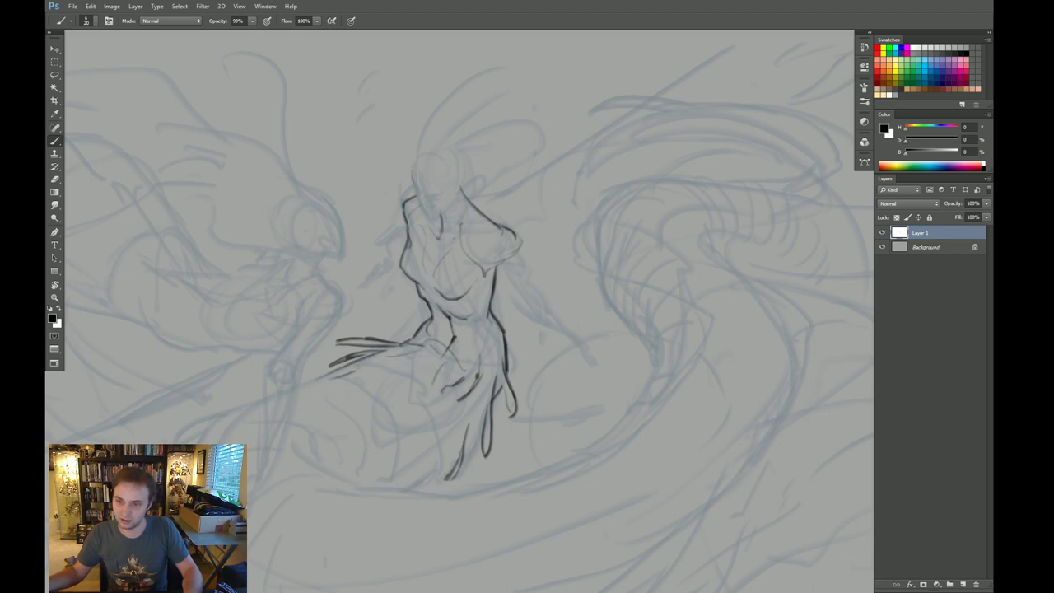
drag(416, 363, 414, 410)
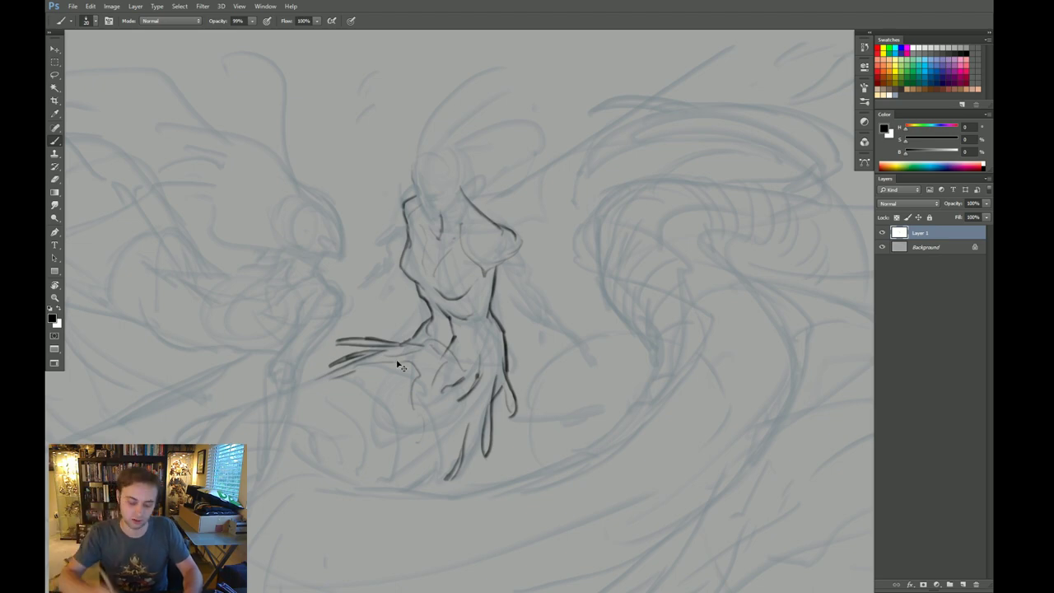
Step: Flip the canvas and draw the figure's outstretched arm from the shoulder to the forearm and hand
key(ctrl+shift+h)
drag(506, 340, 466, 344)
key(e)
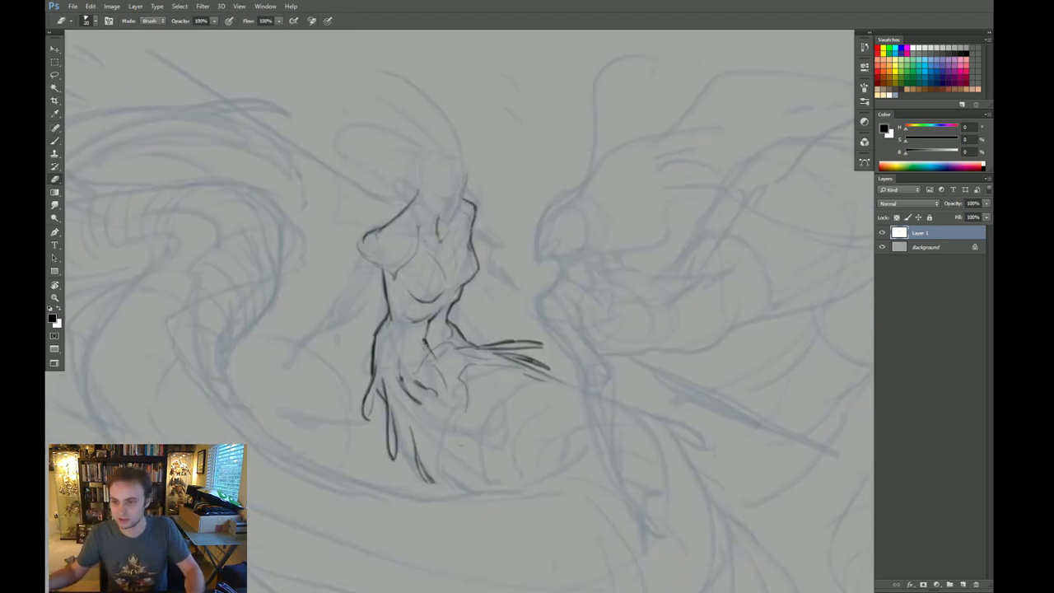
key(b)
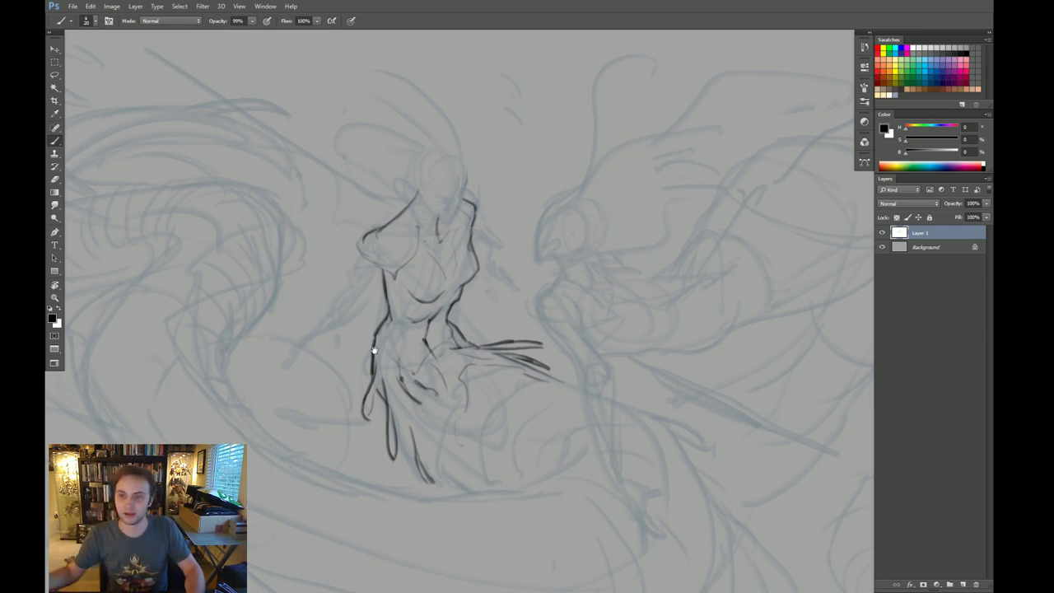
drag(374, 352, 383, 340)
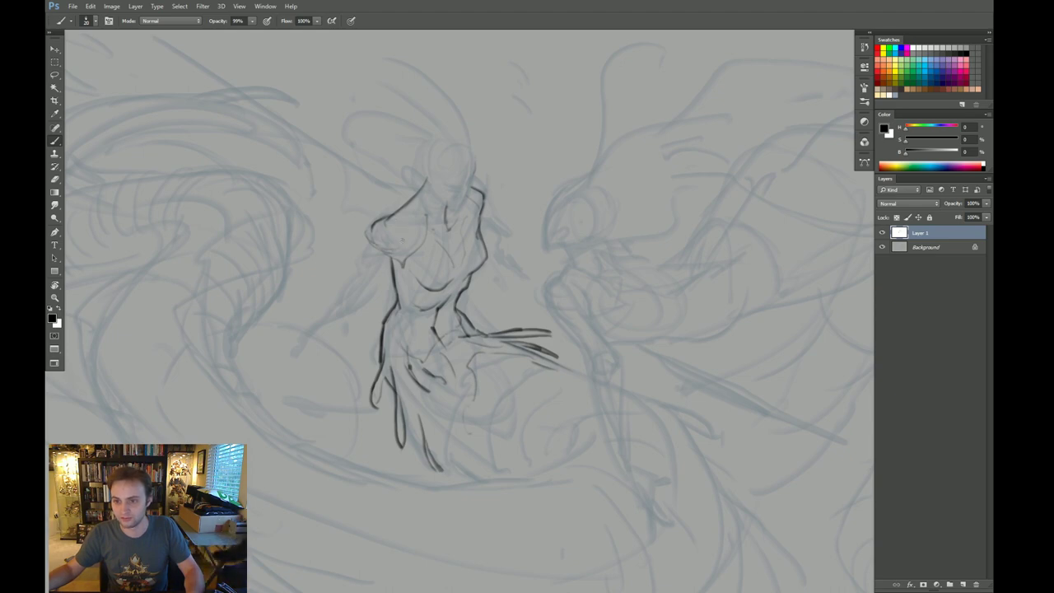
mouse_move(374, 221)
mouse_down()
mouse_move(336, 254)
mouse_move(379, 257)
mouse_move(328, 247)
mouse_move(287, 301)
mouse_up()
drag(354, 256, 266, 329)
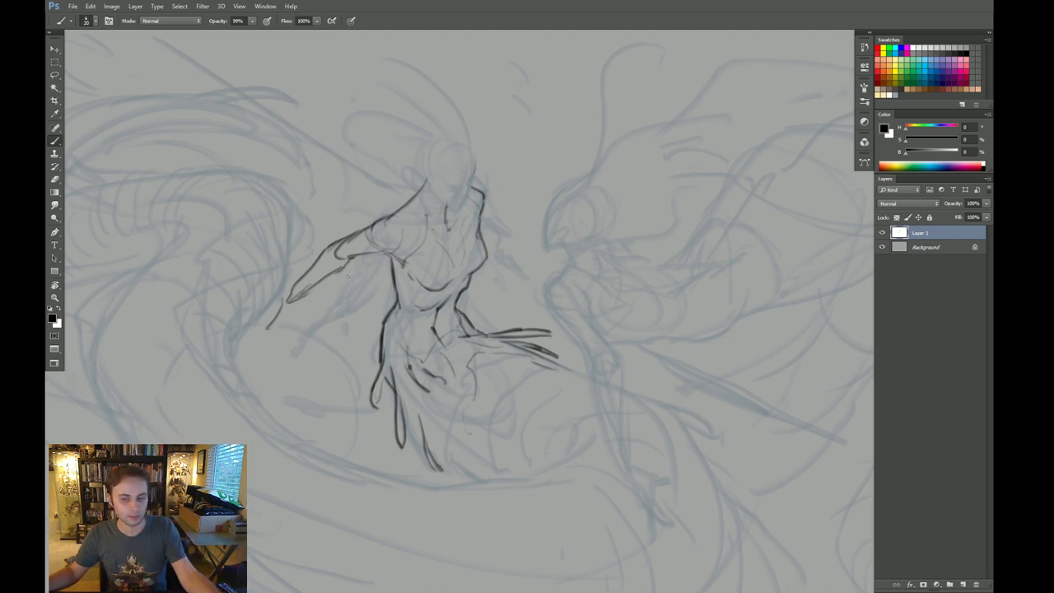
Step: Add collarbone and neck detail strokes across the seated figure's upper chest
mouse_move(426, 216)
mouse_down()
mouse_move(424, 229)
mouse_move(411, 224)
mouse_up()
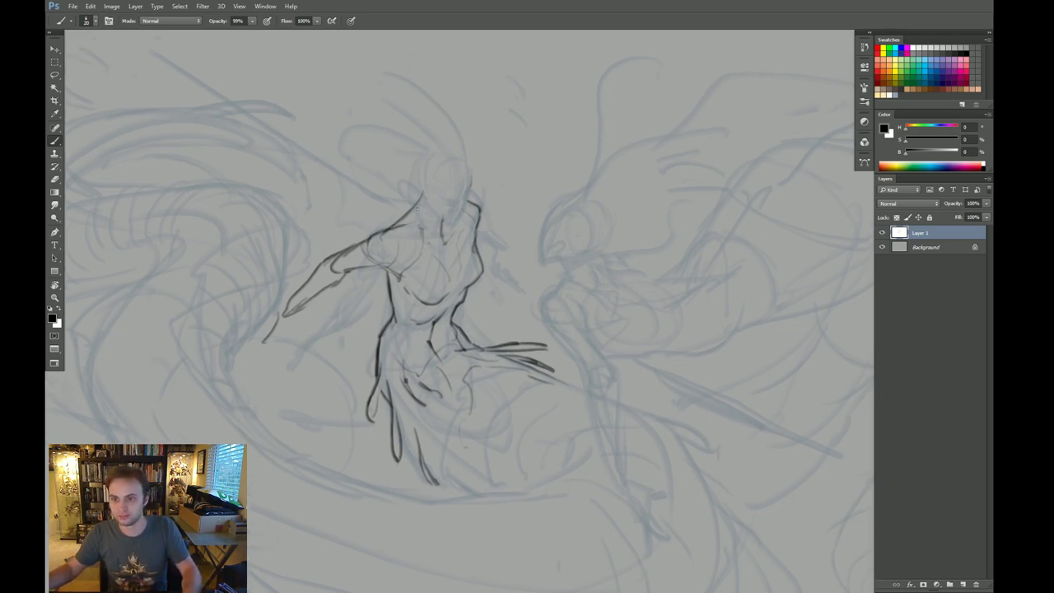
mouse_move(476, 233)
mouse_down()
mouse_move(451, 254)
mouse_move(458, 236)
mouse_move(424, 252)
mouse_up()
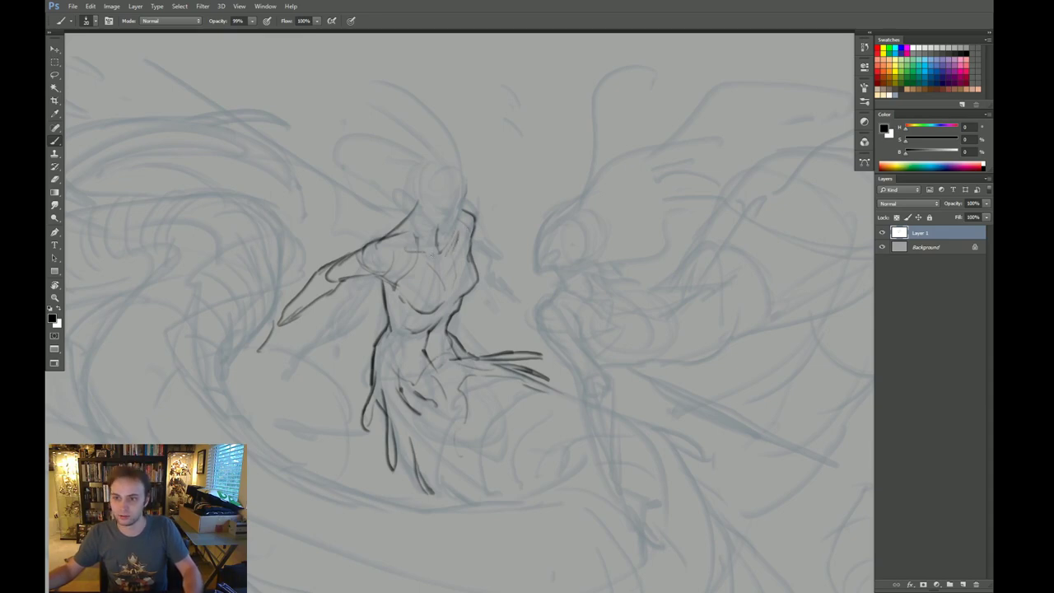
key(r)
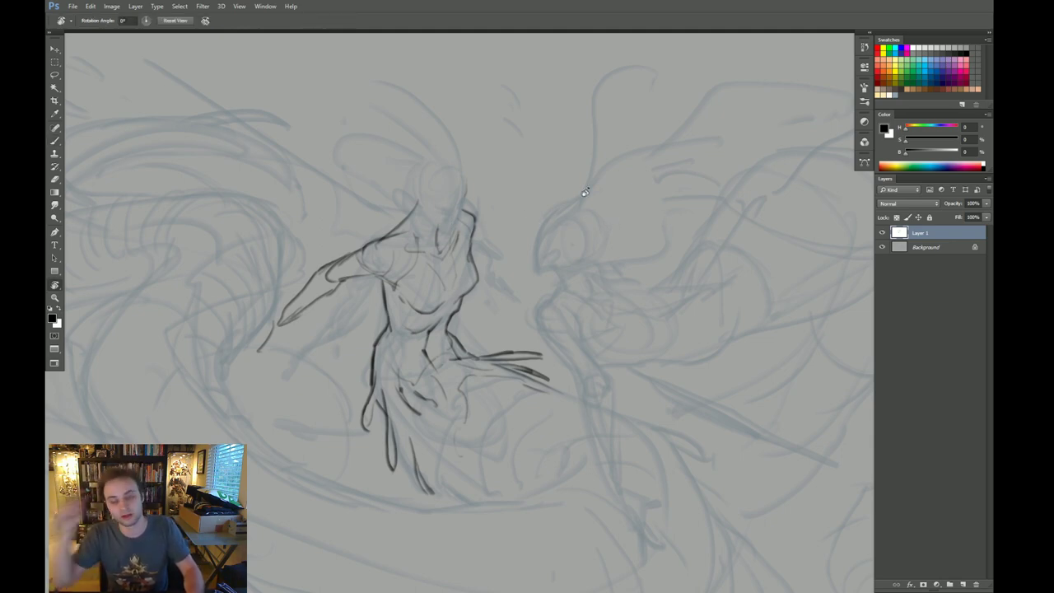
key(e)
drag(410, 235, 407, 190)
key(b)
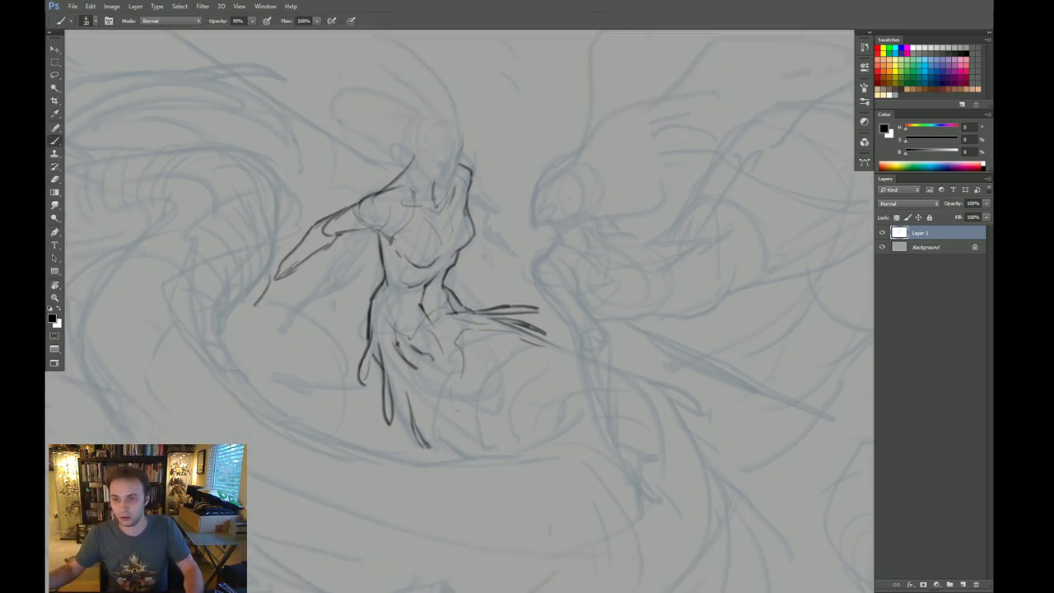
Step: Draw a fan of long tapered strips spreading out and down from behind the figure's hip
drag(383, 280, 299, 334)
mouse_move(376, 296)
mouse_down()
mouse_move(334, 314)
mouse_move(278, 373)
mouse_move(282, 385)
mouse_move(356, 333)
mouse_move(304, 423)
mouse_up()
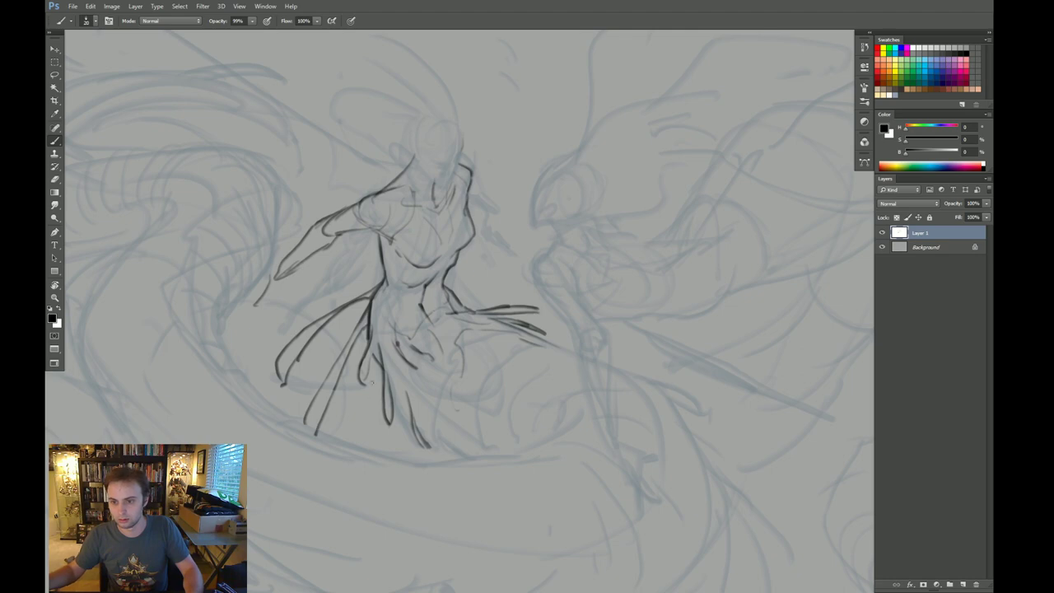
drag(376, 363, 367, 458)
scroll(366, 453, up, 2)
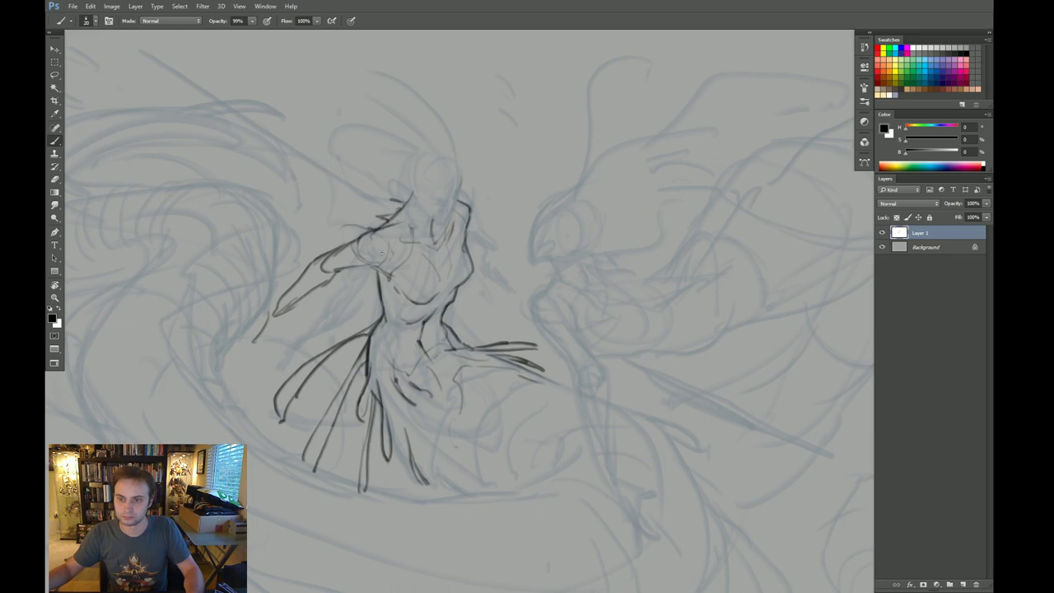
Step: Draw feather-like spikes radiating from both shoulders, with tall narrow loops rising from the far shoulder
mouse_move(332, 200)
mouse_down()
mouse_move(375, 222)
mouse_move(313, 225)
mouse_move(346, 225)
mouse_up()
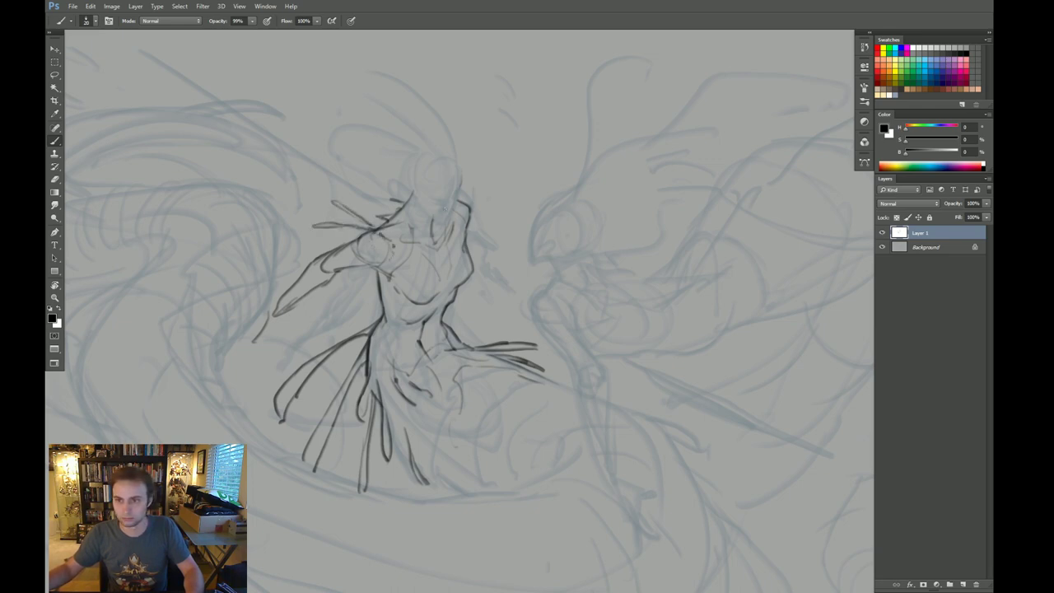
drag(466, 226, 512, 213)
mouse_move(504, 207)
mouse_down()
mouse_move(541, 176)
mouse_move(484, 215)
mouse_move(506, 168)
mouse_up()
mouse_move(520, 126)
mouse_down()
mouse_move(522, 145)
mouse_move(476, 206)
mouse_move(473, 130)
mouse_move(468, 150)
mouse_up()
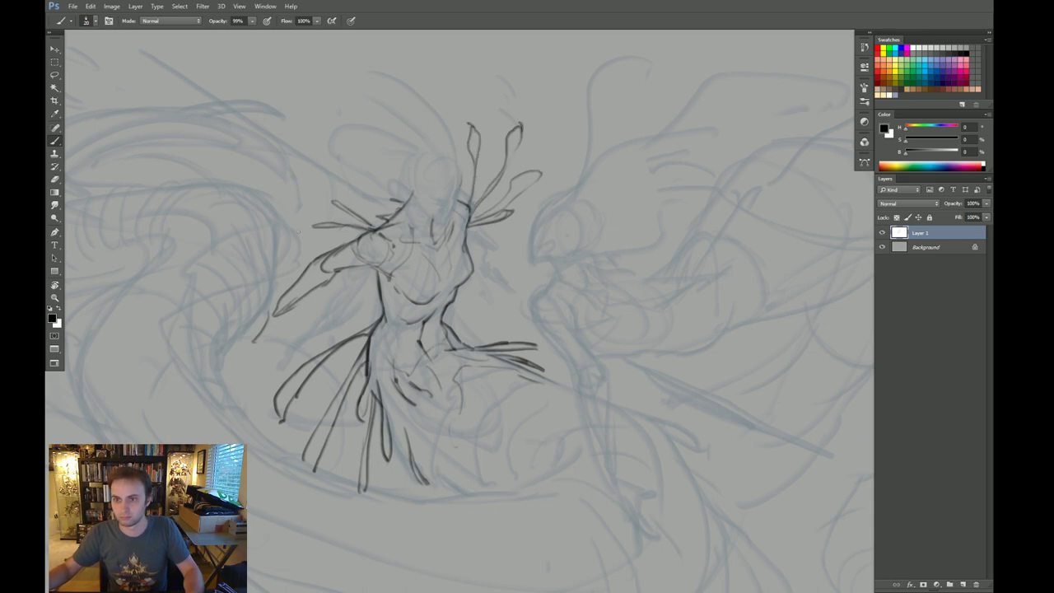
Step: Lengthen the spikes on the outstretched arm's shoulder and draw the pointed jawline of the head
mouse_move(301, 178)
mouse_down()
mouse_move(334, 199)
mouse_move(342, 229)
mouse_move(355, 216)
mouse_move(288, 226)
mouse_up()
key(e)
key(b)
mouse_move(354, 195)
mouse_down()
mouse_move(379, 224)
mouse_move(446, 223)
mouse_up()
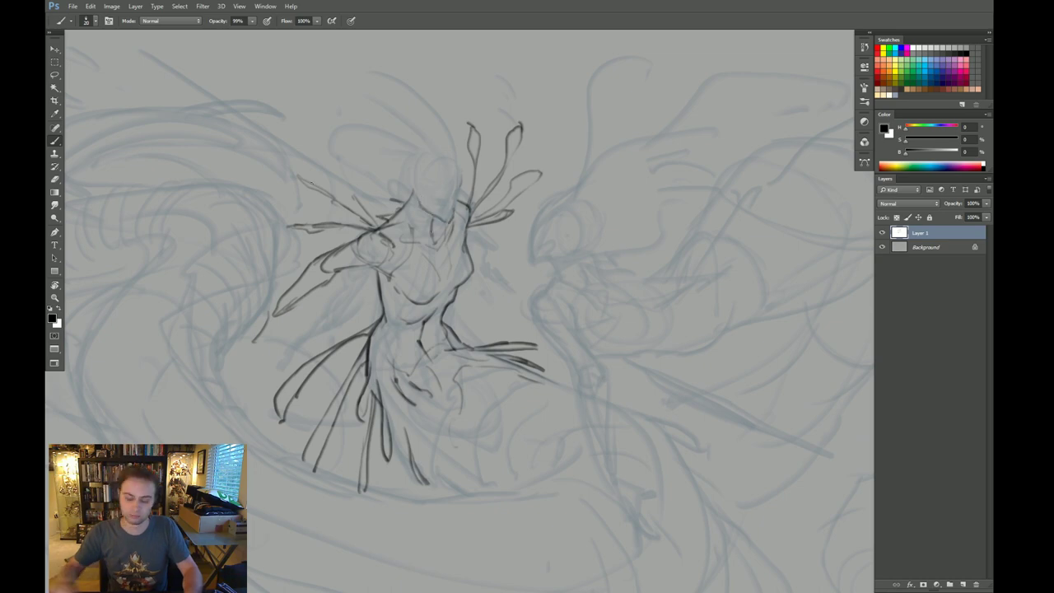
Step: Flip the canvas back and draw the long upper contour from the thigh down over the knee
key(ctrl+shift+h)
drag(557, 262, 584, 271)
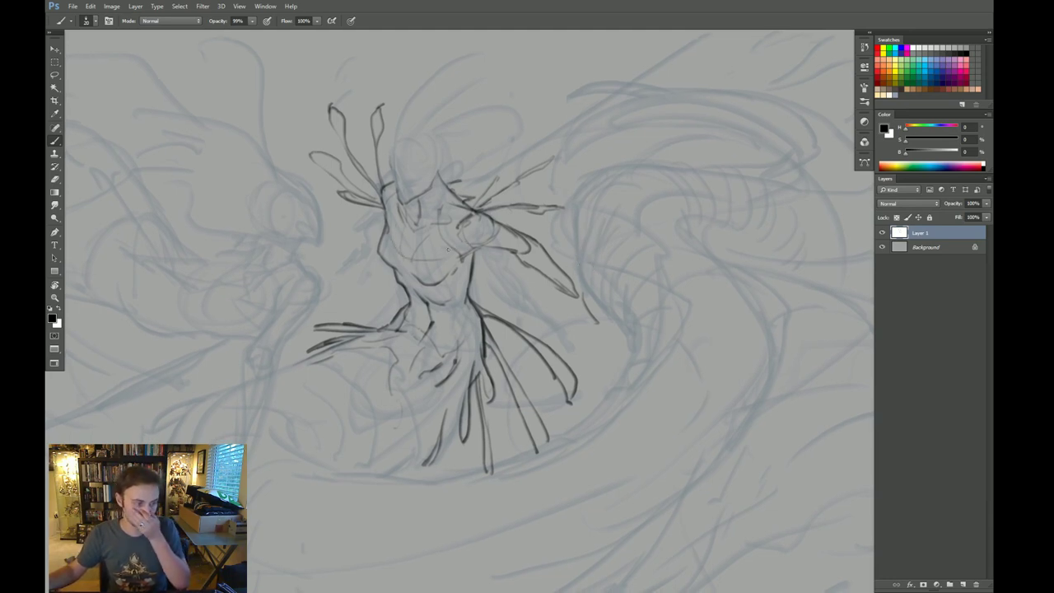
drag(447, 262, 495, 215)
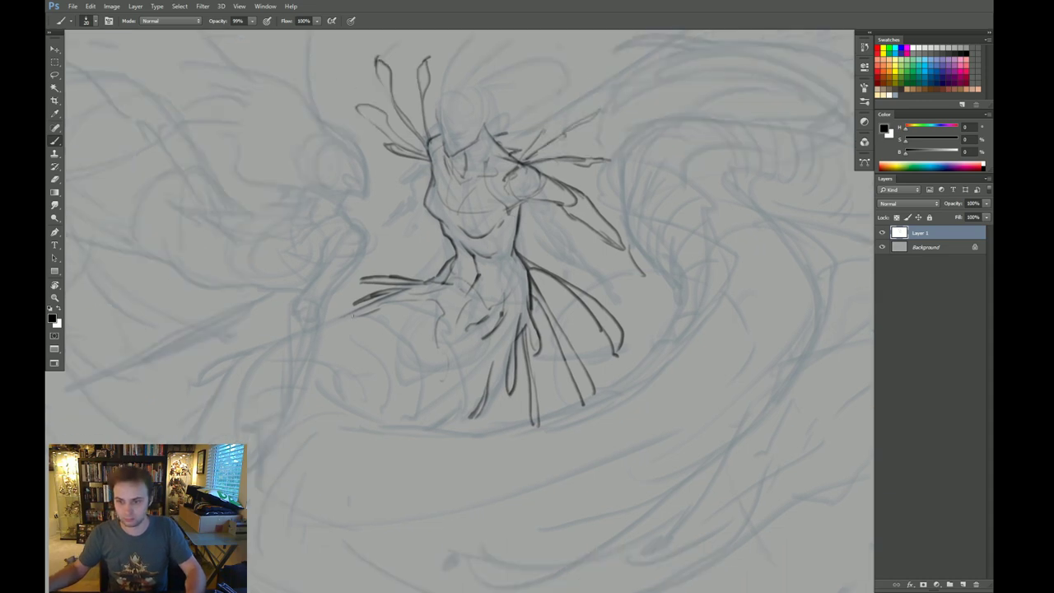
mouse_move(353, 303)
mouse_down()
mouse_move(268, 339)
mouse_move(231, 376)
mouse_move(215, 414)
mouse_up()
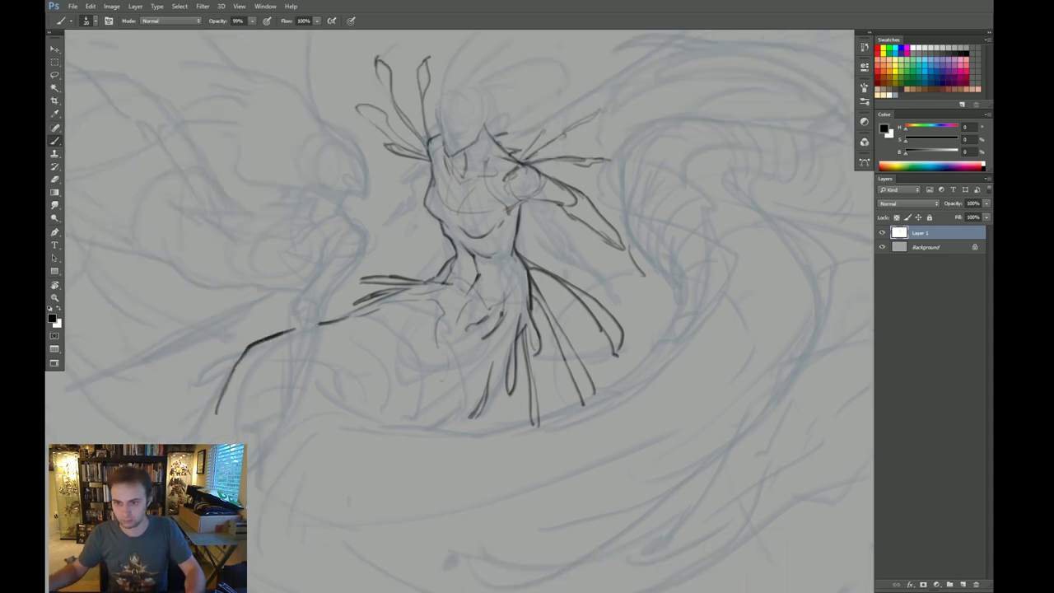
Step: Draw a row of angled vertical fold lines along the draped legs and soften the dark fold strokes near the hip
mouse_move(235, 368)
mouse_down()
mouse_move(265, 347)
mouse_move(343, 397)
mouse_up()
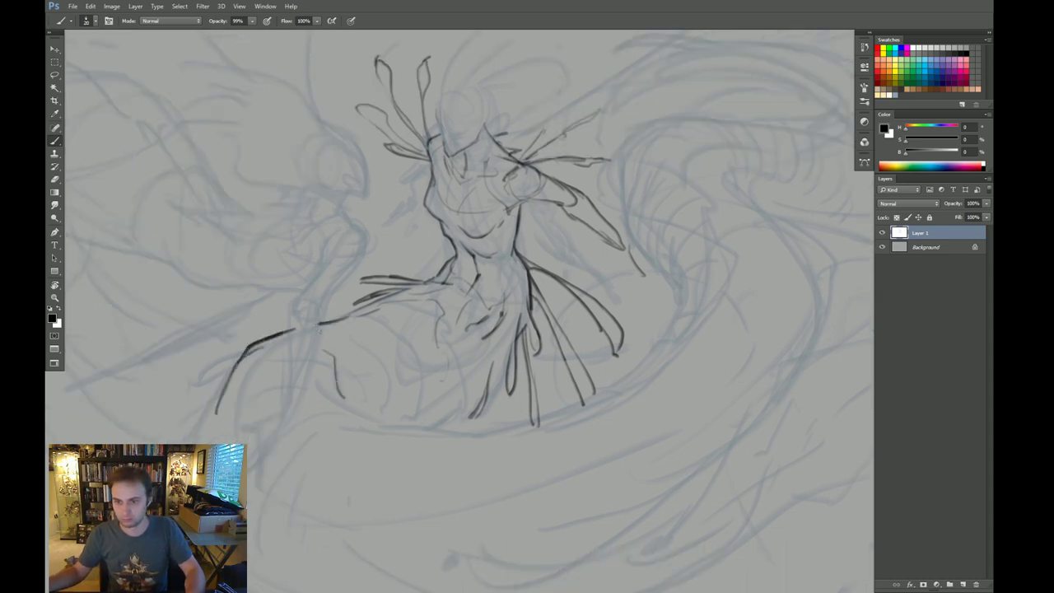
drag(318, 329, 353, 329)
mouse_move(358, 334)
mouse_down()
mouse_move(374, 344)
mouse_move(380, 409)
mouse_up()
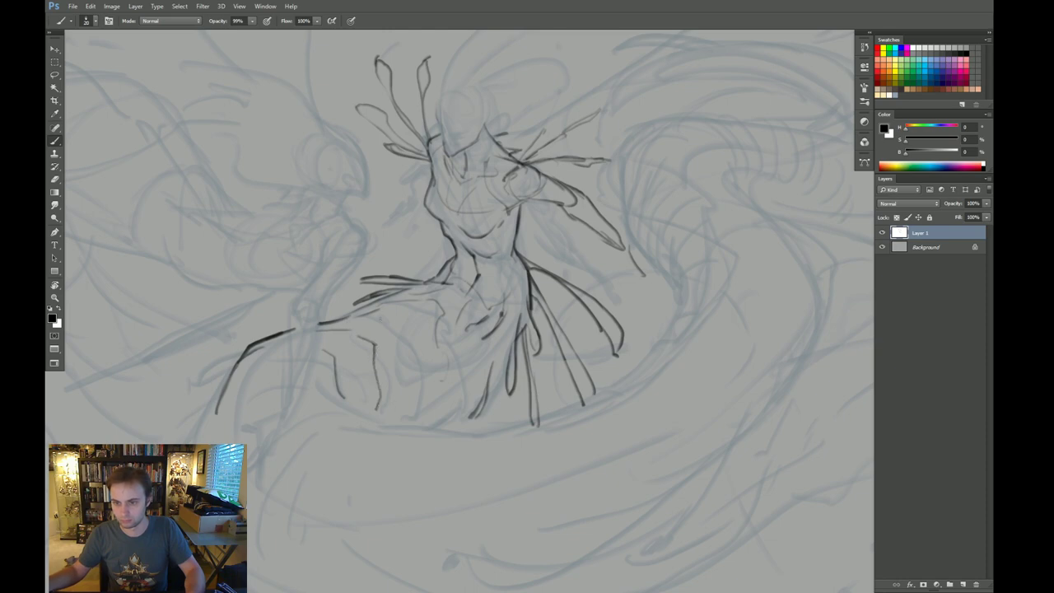
drag(344, 321, 382, 316)
drag(409, 328, 406, 404)
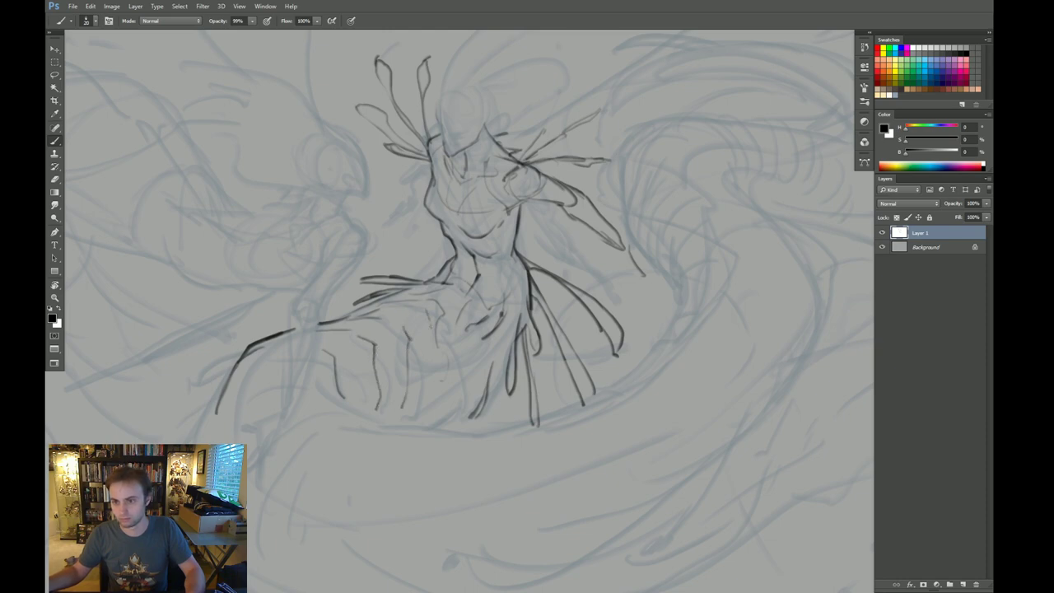
drag(434, 327, 428, 391)
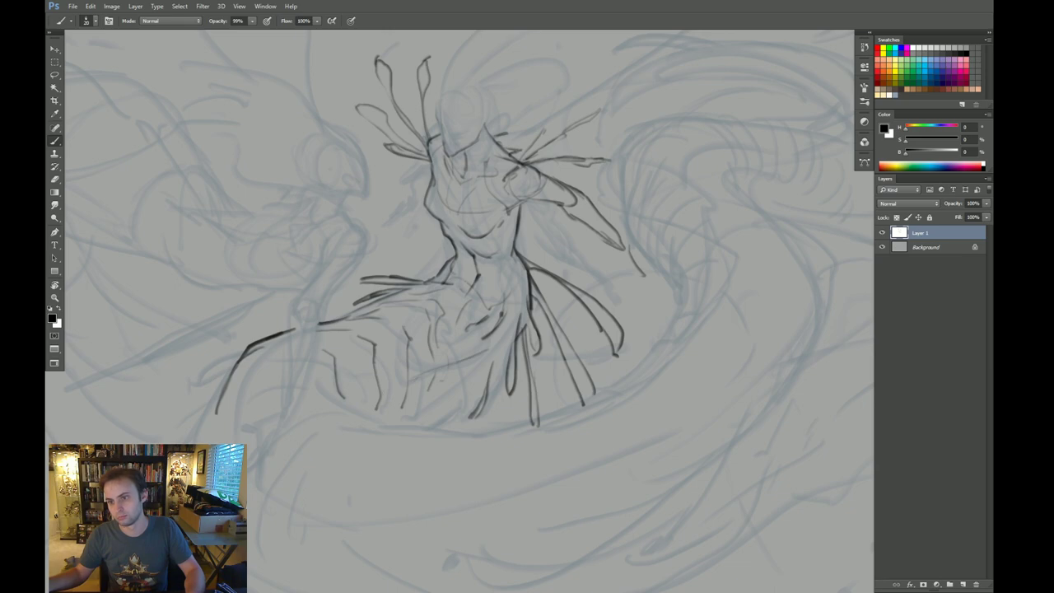
key(e)
drag(486, 346, 498, 318)
key(b)
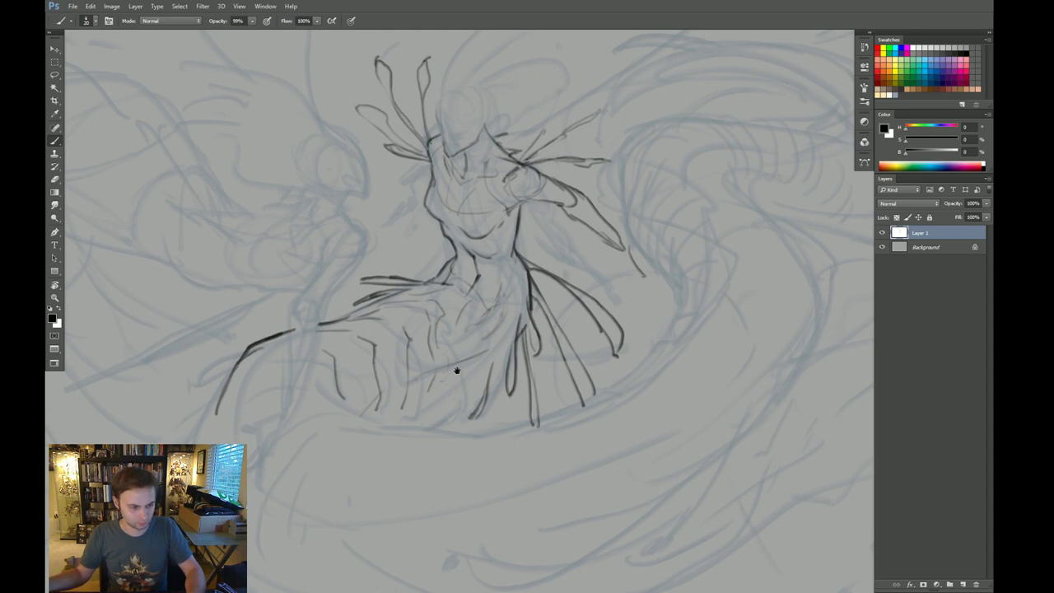
drag(449, 398, 449, 407)
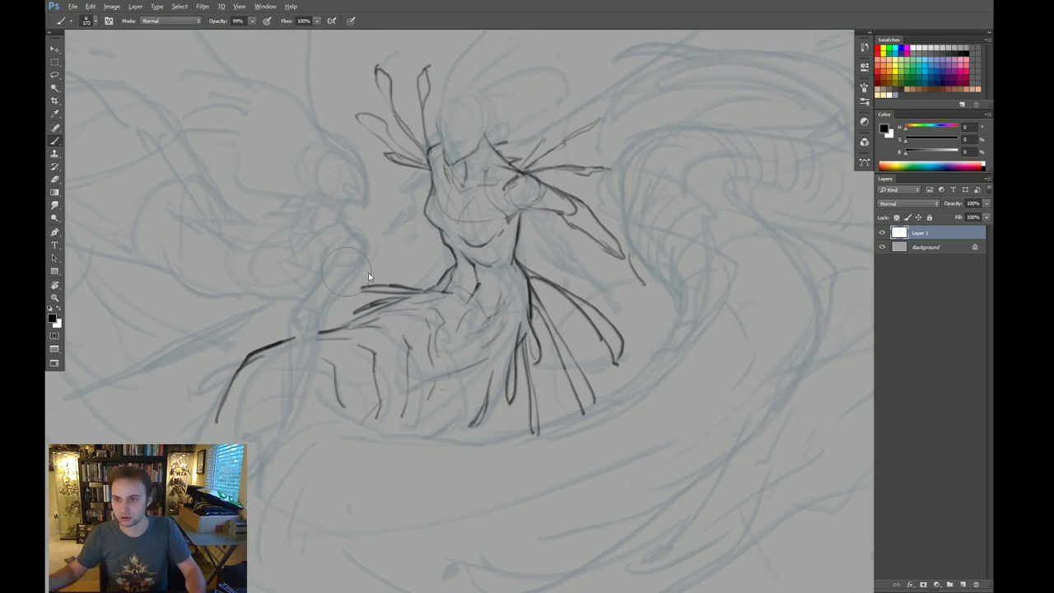
drag(389, 207, 317, 288)
key(ctrl+z)
drag(376, 161, 341, 237)
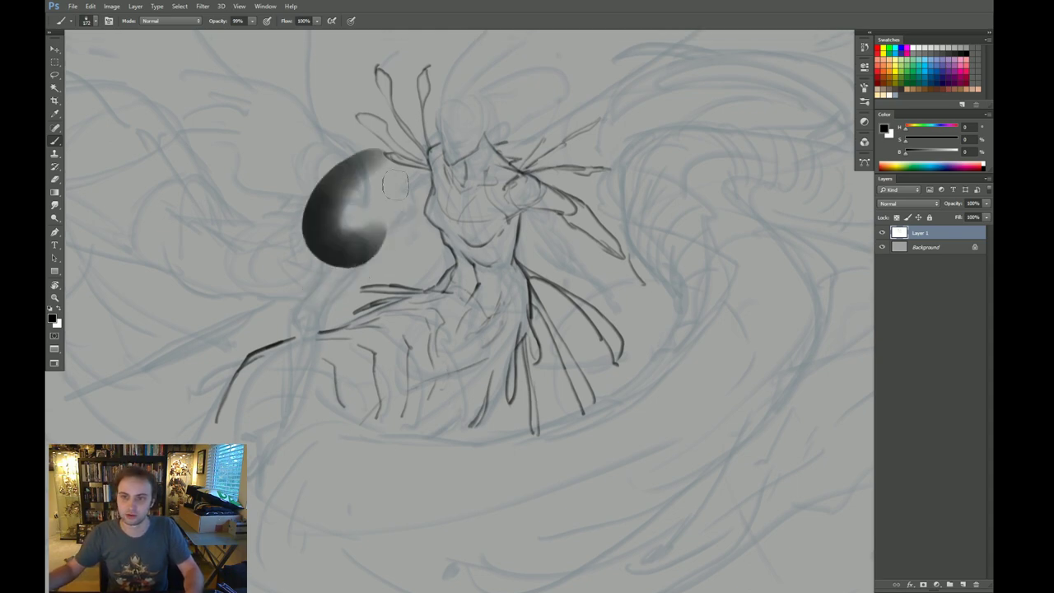
key(ctrl+z)
drag(389, 162, 365, 257)
key(ctrl+z)
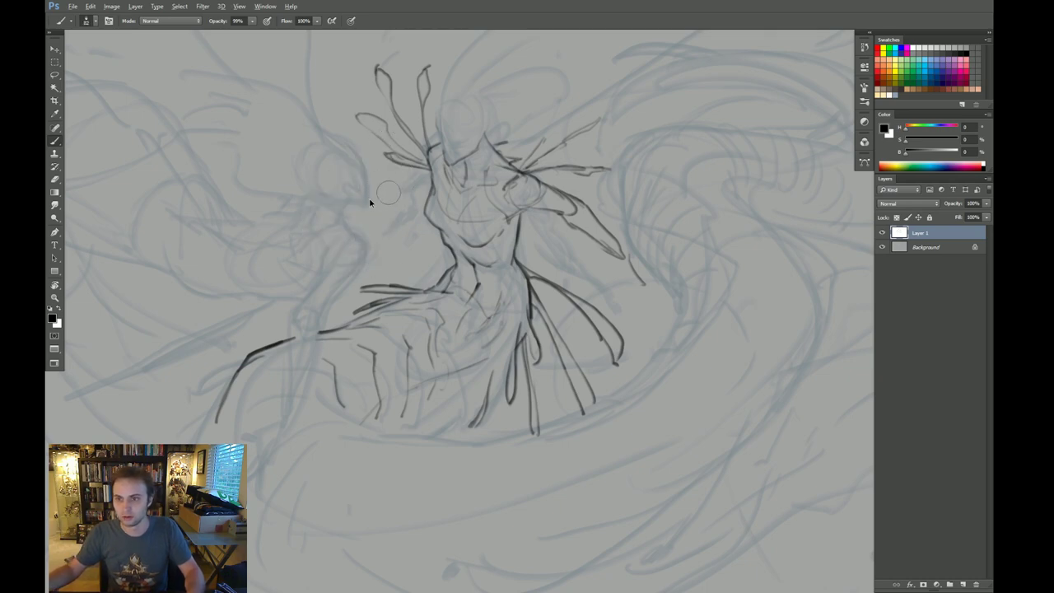
Step: Set the brush opacity to 100% and return the brush to a small linework size
key(0)
key(bracketright)
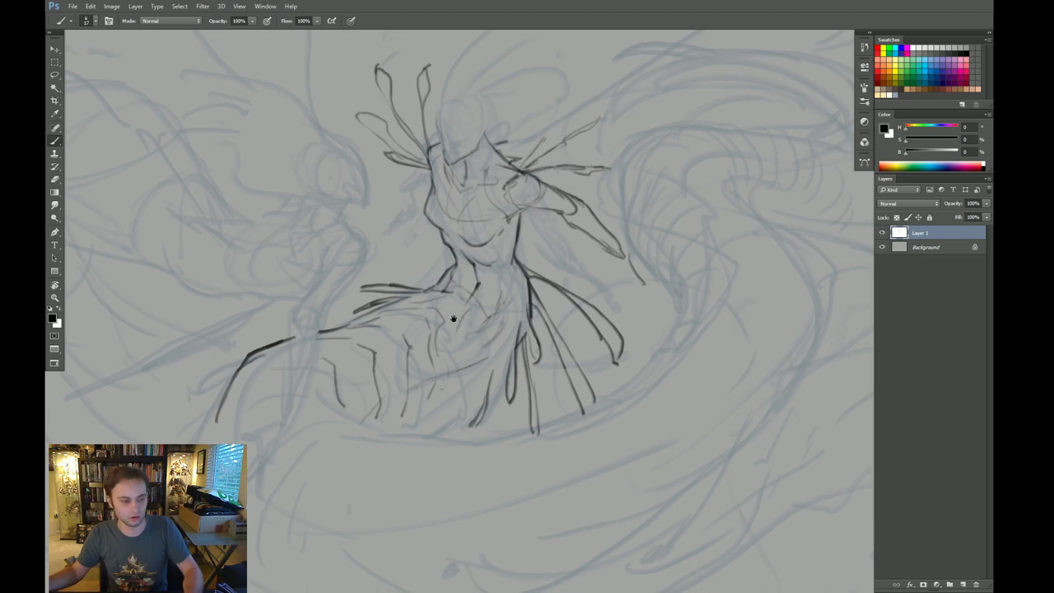
drag(452, 313, 446, 302)
drag(467, 198, 470, 244)
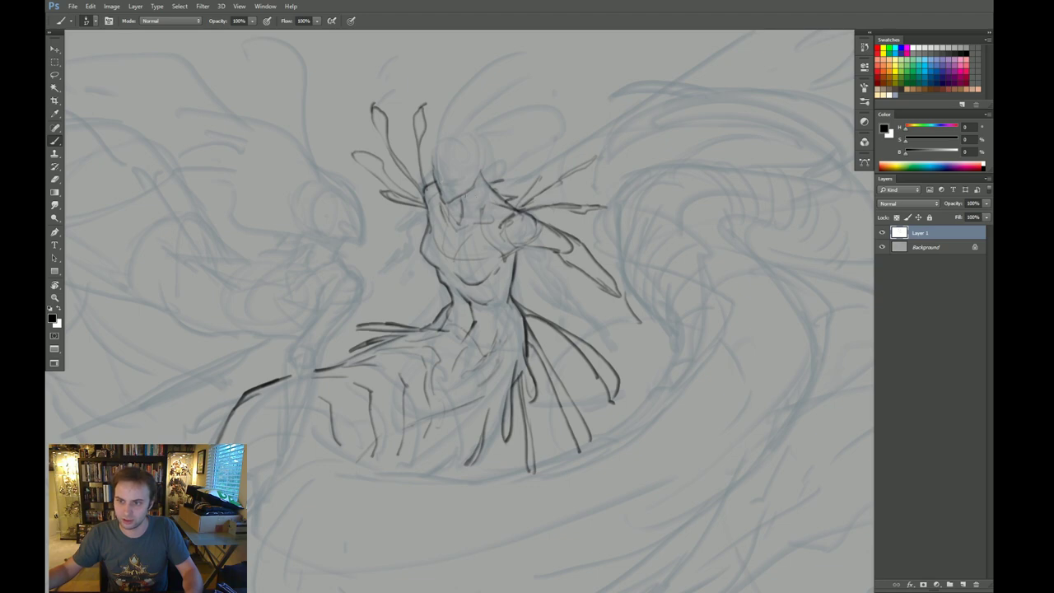
Step: Lasso the head's pointed jawline strokes, reposition and rotate them by about -5.9 degrees, and clear the selection
key(l)
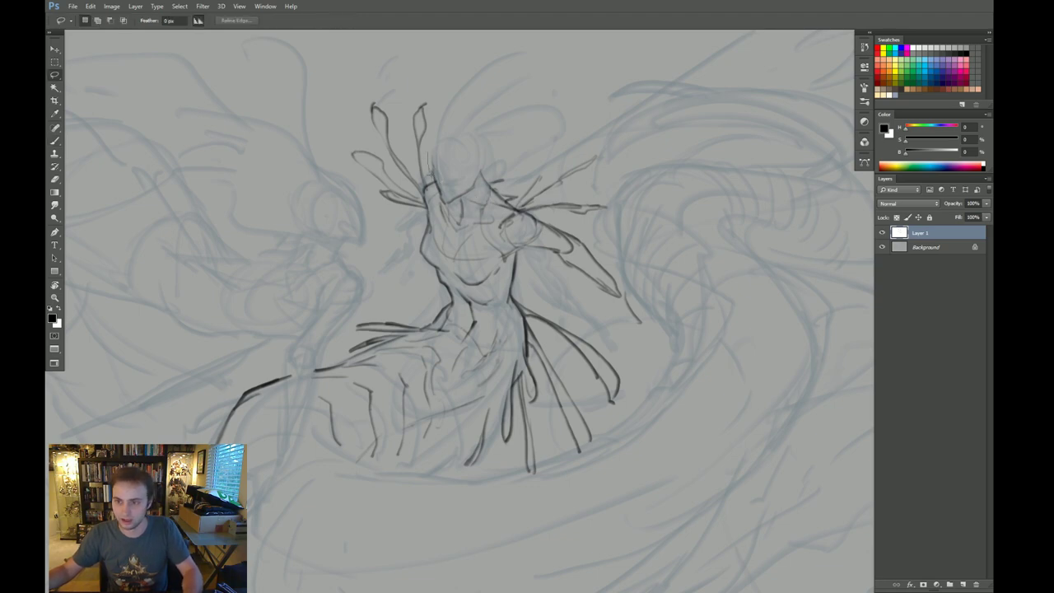
mouse_move(474, 188)
mouse_down()
mouse_move(430, 160)
mouse_move(463, 191)
mouse_up()
key(v)
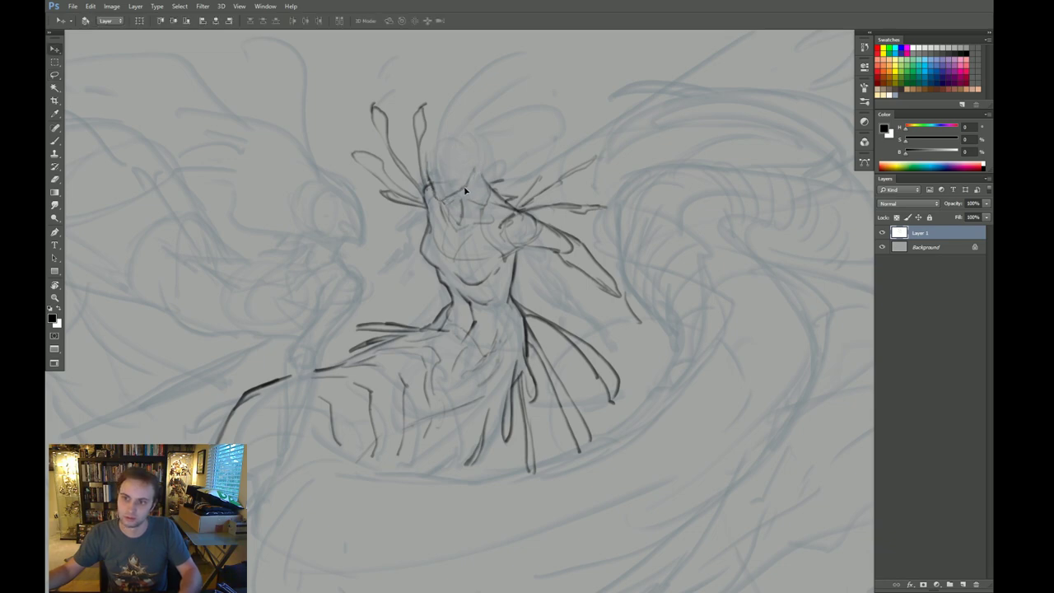
key(ctrl+t)
drag(512, 151, 509, 144)
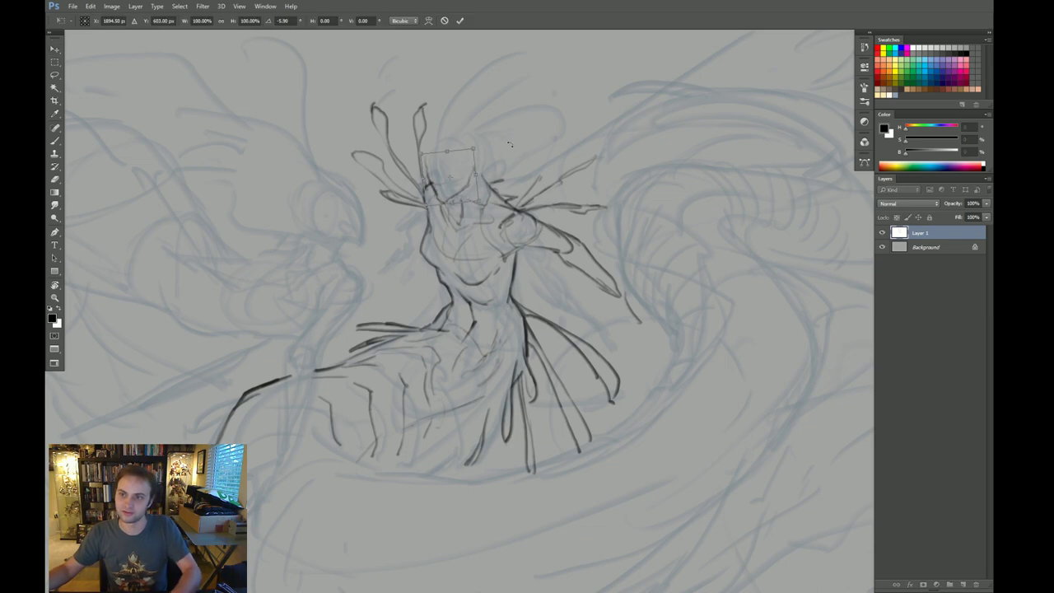
key(Return)
key(ctrl+d)
key(b)
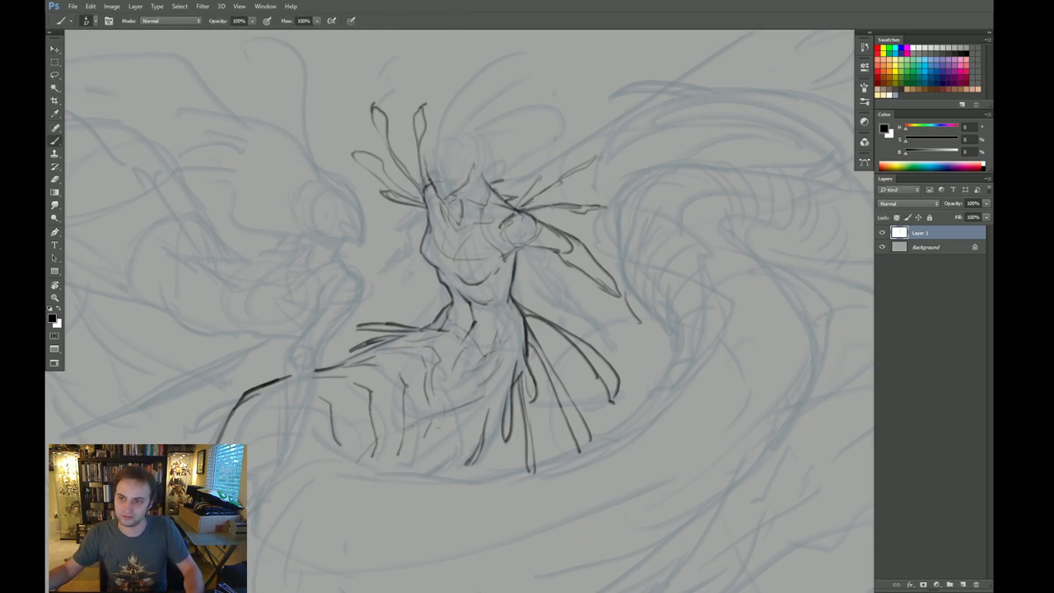
Step: Touch up the neck line beneath the jaw and erase the stray stroke beside the head
drag(463, 199, 468, 211)
key(e)
drag(482, 173, 487, 184)
key(b)
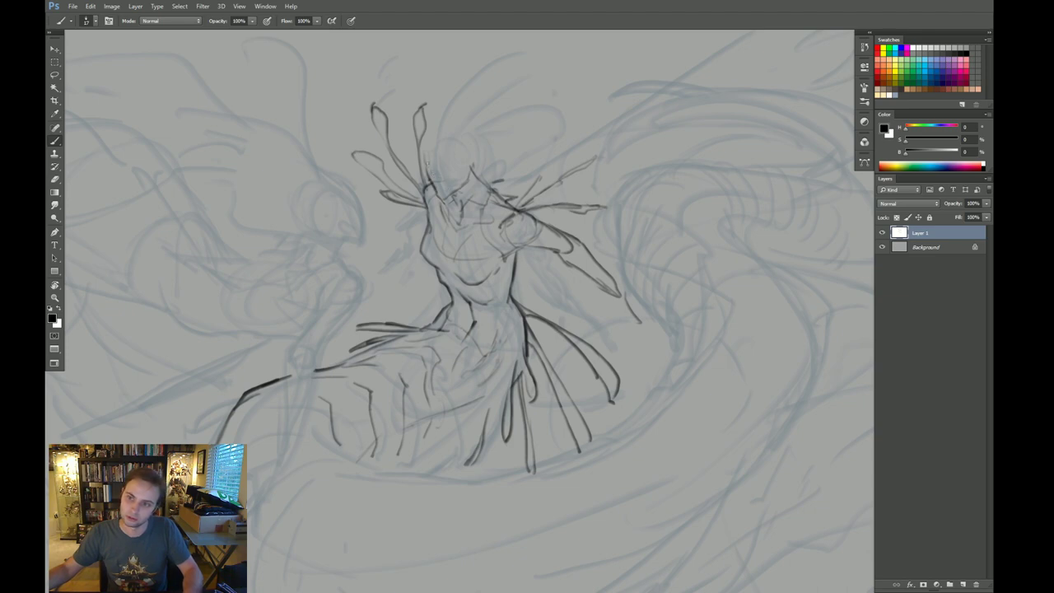
drag(426, 169, 454, 156)
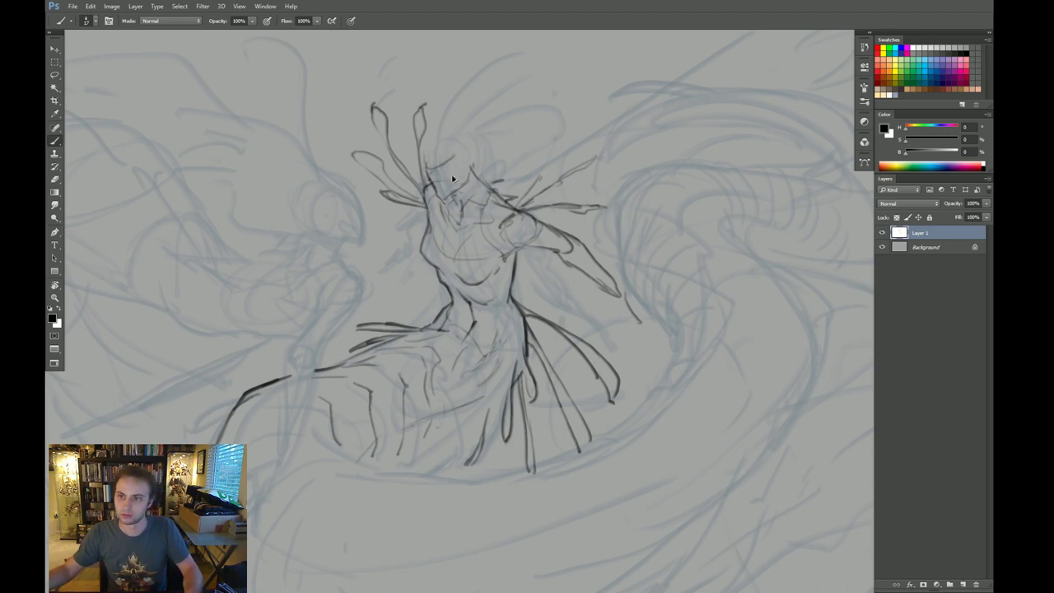
key(ctrl+z)
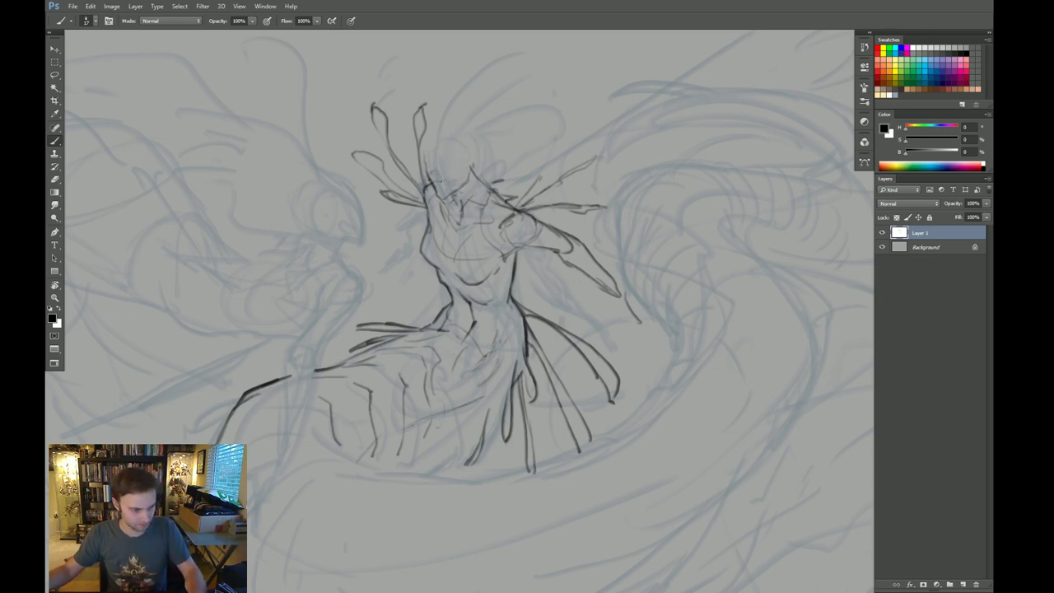
Step: Draw the curved inner contours of the knee and a dark lower edge beneath the nearest leg folds
drag(507, 139, 470, 132)
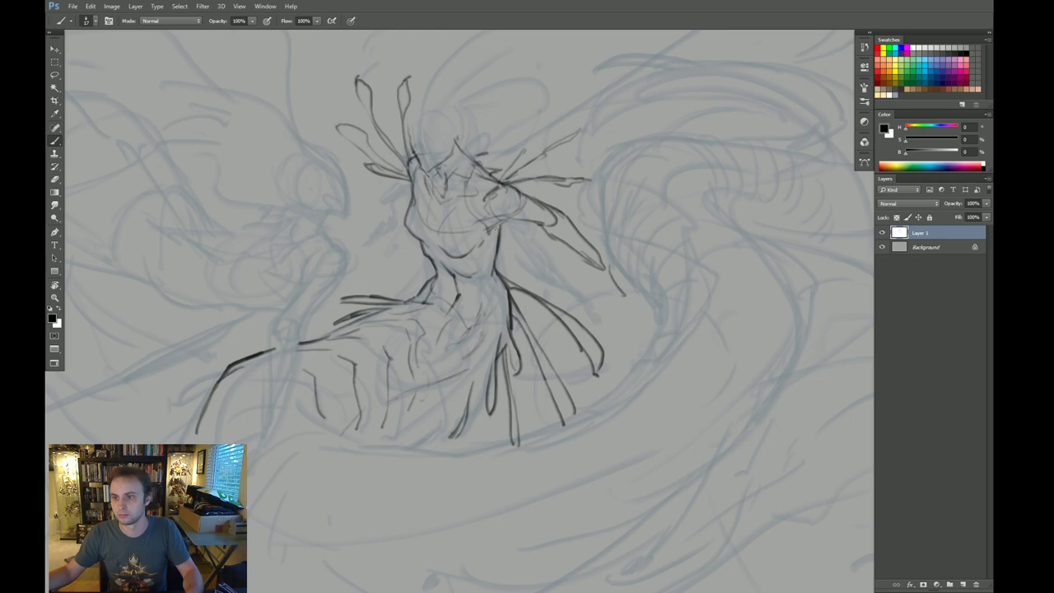
drag(520, 241, 520, 238)
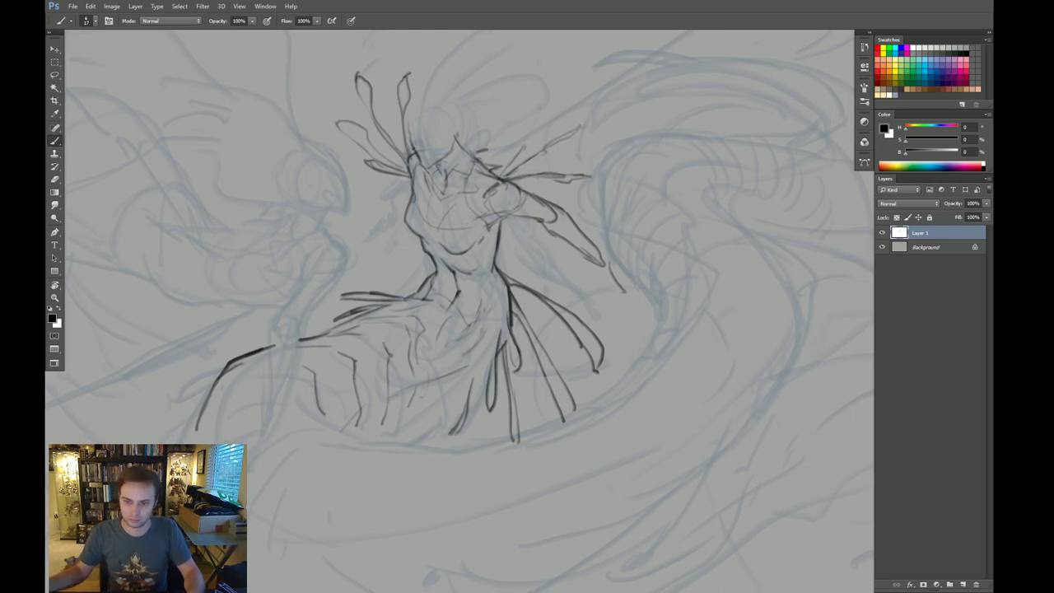
mouse_move(214, 385)
mouse_down()
mouse_move(279, 369)
mouse_move(308, 404)
mouse_up()
mouse_move(200, 437)
mouse_down()
mouse_move(256, 400)
mouse_move(314, 404)
mouse_up()
mouse_move(356, 396)
mouse_down()
mouse_move(366, 342)
mouse_move(349, 373)
mouse_up()
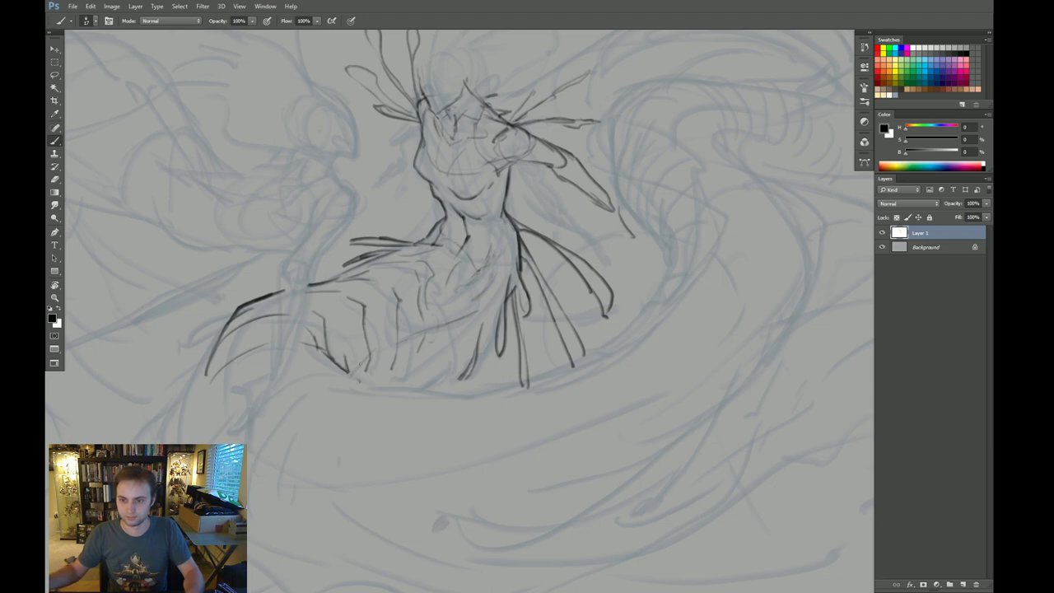
Step: Add short fold strokes along the underside of the thigh and darken the long drape lines below the hip
drag(406, 336, 404, 325)
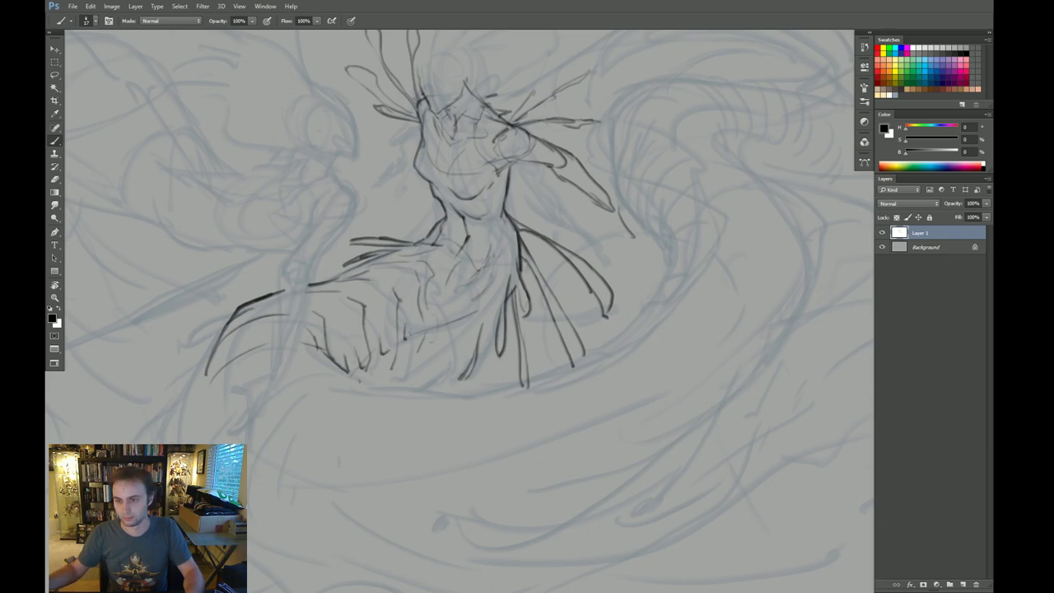
drag(465, 310, 444, 383)
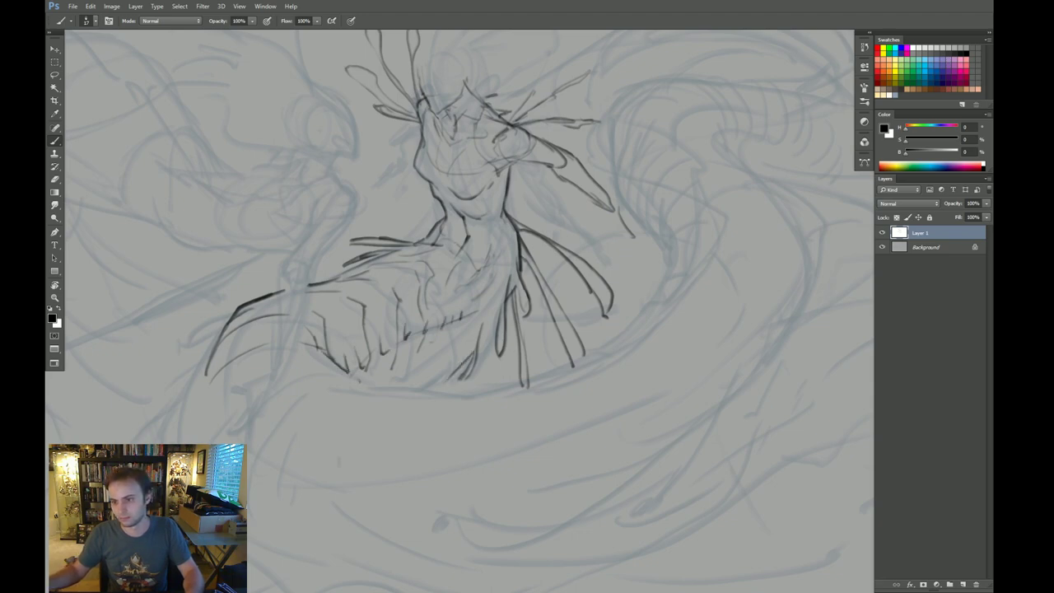
mouse_move(495, 315)
mouse_down()
mouse_move(437, 391)
mouse_move(485, 340)
mouse_move(475, 357)
mouse_up()
mouse_move(481, 344)
mouse_down()
mouse_move(437, 396)
mouse_move(425, 395)
mouse_up()
mouse_move(445, 360)
mouse_down()
mouse_move(435, 383)
mouse_move(497, 341)
mouse_up()
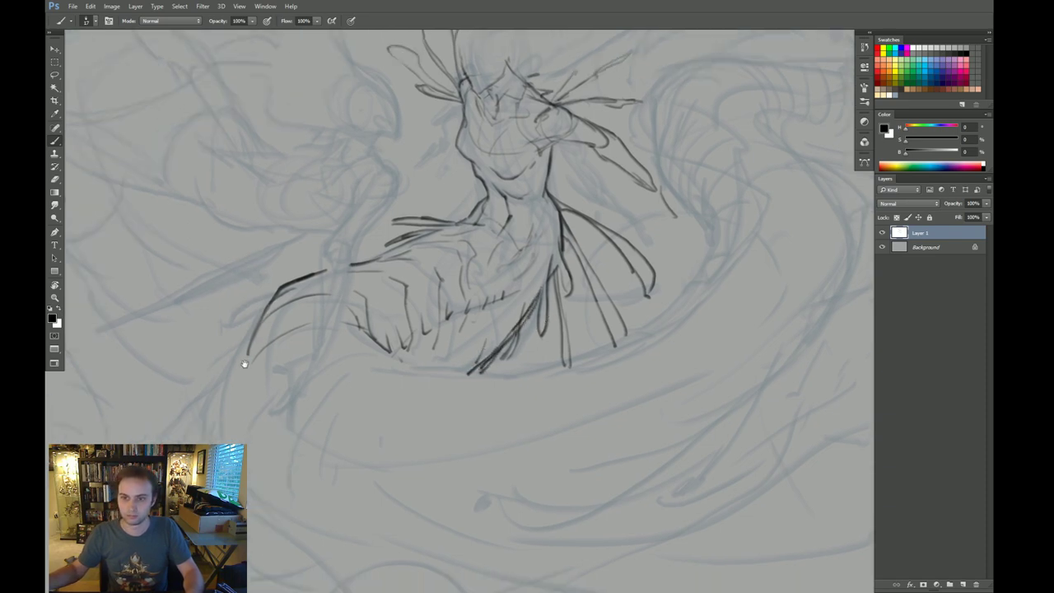
Step: Draw several long, pointed fin spikes trailing outward and down from the outer knee contour
drag(274, 297, 196, 347)
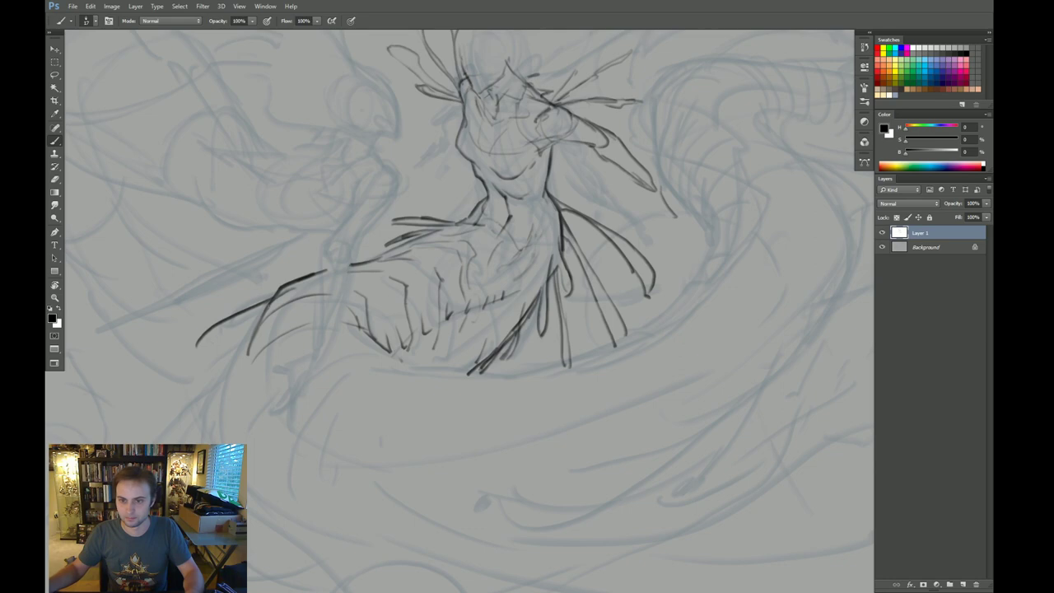
mouse_move(272, 304)
mouse_down()
mouse_move(186, 363)
mouse_move(247, 339)
mouse_move(224, 373)
mouse_move(249, 376)
mouse_move(198, 375)
mouse_move(132, 441)
mouse_move(215, 360)
mouse_up()
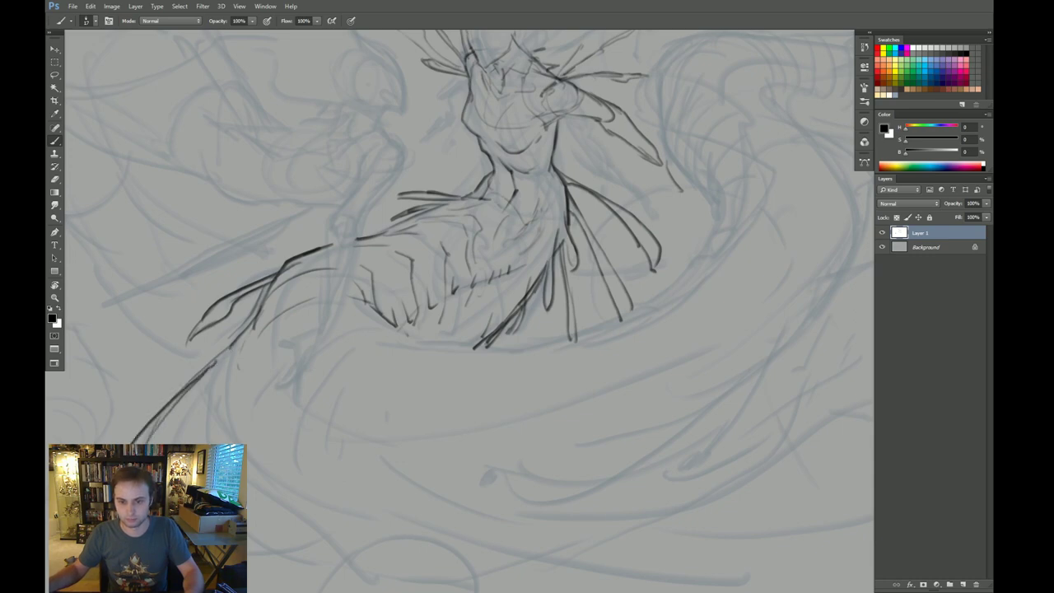
drag(251, 391, 253, 378)
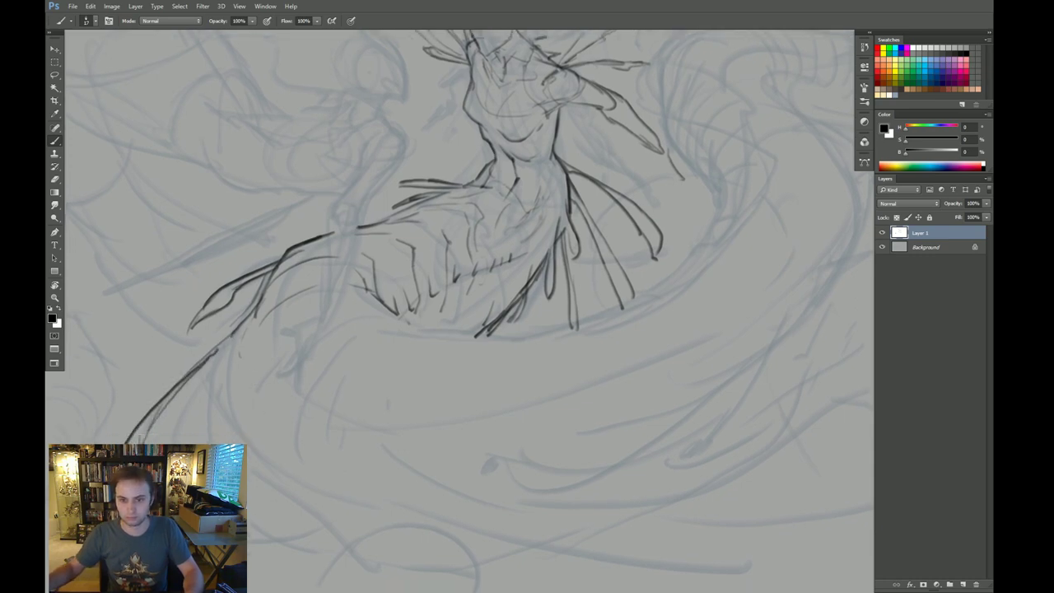
drag(229, 341, 223, 393)
drag(239, 386, 223, 393)
drag(216, 343, 231, 340)
mouse_move(278, 315)
mouse_down()
mouse_move(150, 387)
mouse_move(273, 324)
mouse_move(302, 322)
mouse_move(294, 328)
mouse_up()
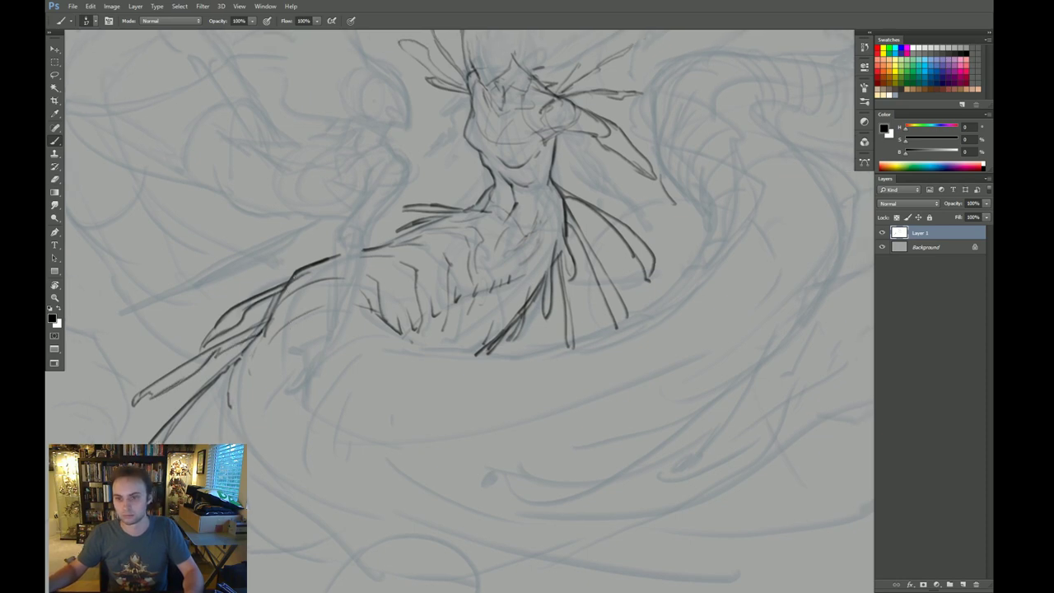
Step: Thin the heavy upper contour line above the knee with the Eraser
key(e)
mouse_move(295, 274)
mouse_down()
mouse_move(340, 245)
mouse_move(312, 265)
mouse_up()
key(b)
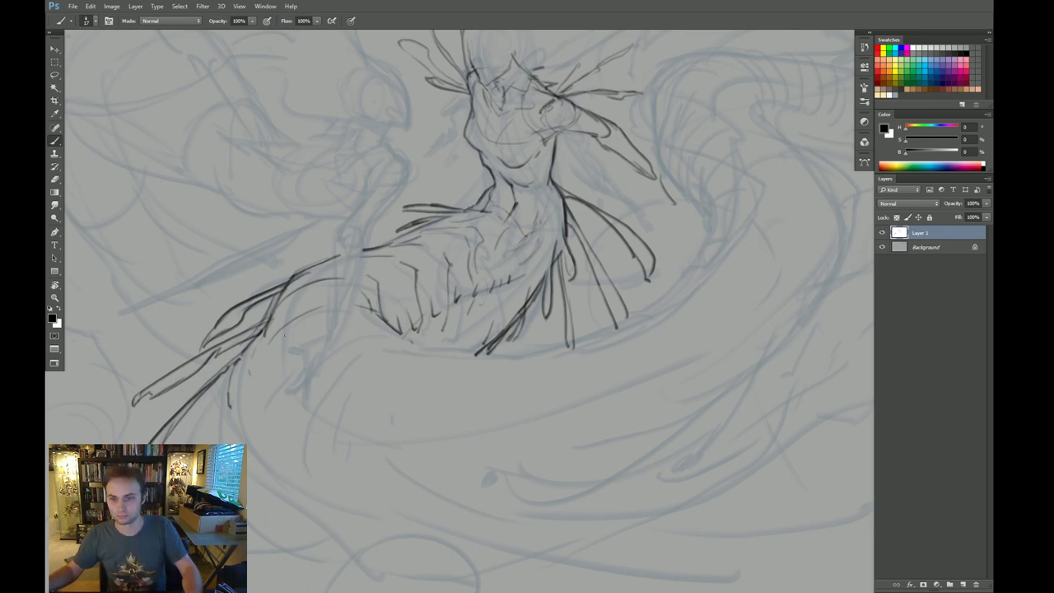
Step: Draw a row of curved rib lines across the coiling body, from the knee bend along its inner edge
drag(298, 339, 259, 400)
drag(337, 347, 283, 434)
mouse_move(369, 350)
mouse_down()
mouse_move(334, 407)
mouse_move(371, 436)
mouse_up()
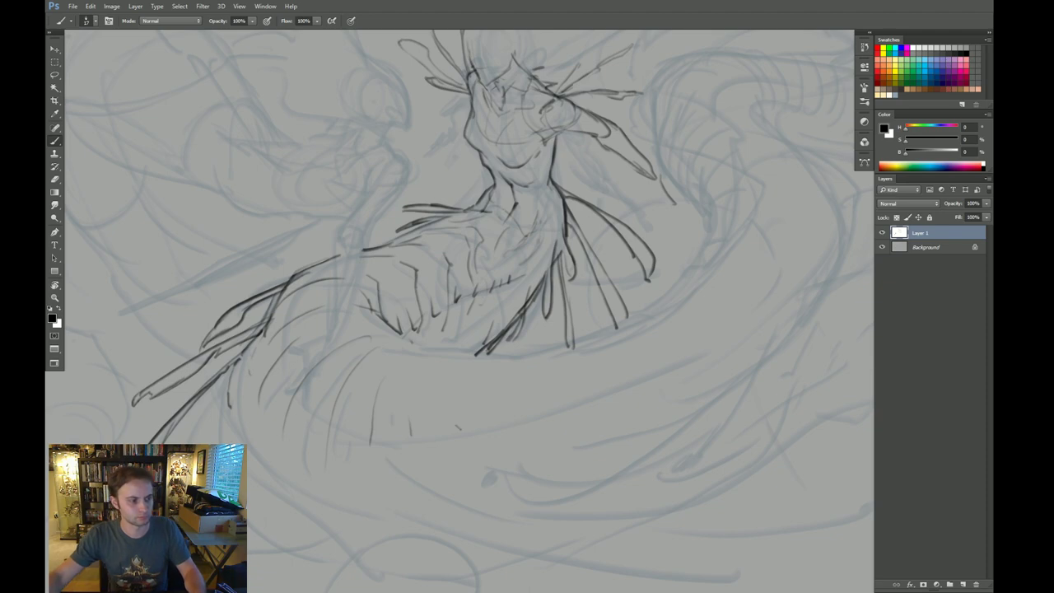
key(alt+Tab)
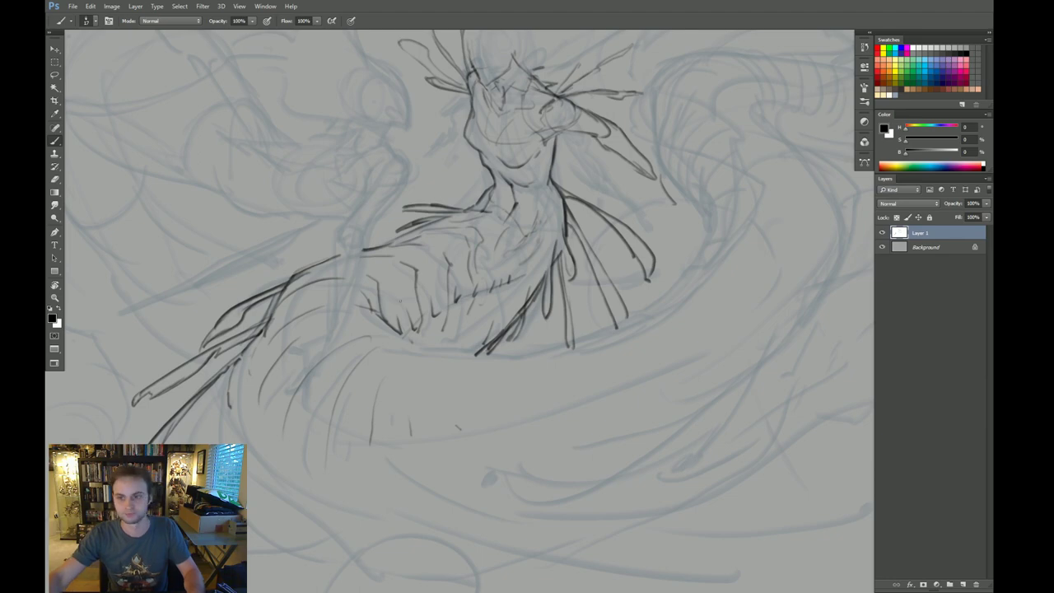
mouse_move(355, 288)
mouse_down()
mouse_move(360, 278)
mouse_move(422, 341)
mouse_move(417, 333)
mouse_move(468, 344)
mouse_move(456, 391)
mouse_up()
mouse_move(473, 356)
mouse_down()
mouse_move(494, 346)
mouse_move(499, 395)
mouse_up()
drag(537, 348, 545, 384)
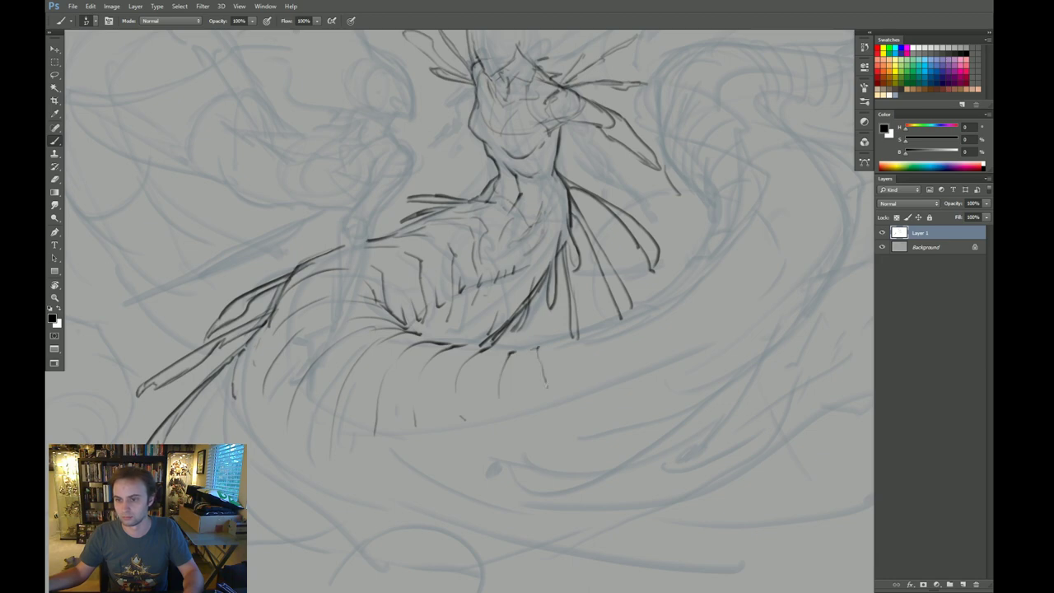
Step: Draw the dark inner contour of the coil, sweeping beneath the hip spikes and up toward the large curl
mouse_move(448, 351)
mouse_down()
mouse_move(570, 340)
mouse_move(494, 365)
mouse_move(584, 311)
mouse_up()
key(r)
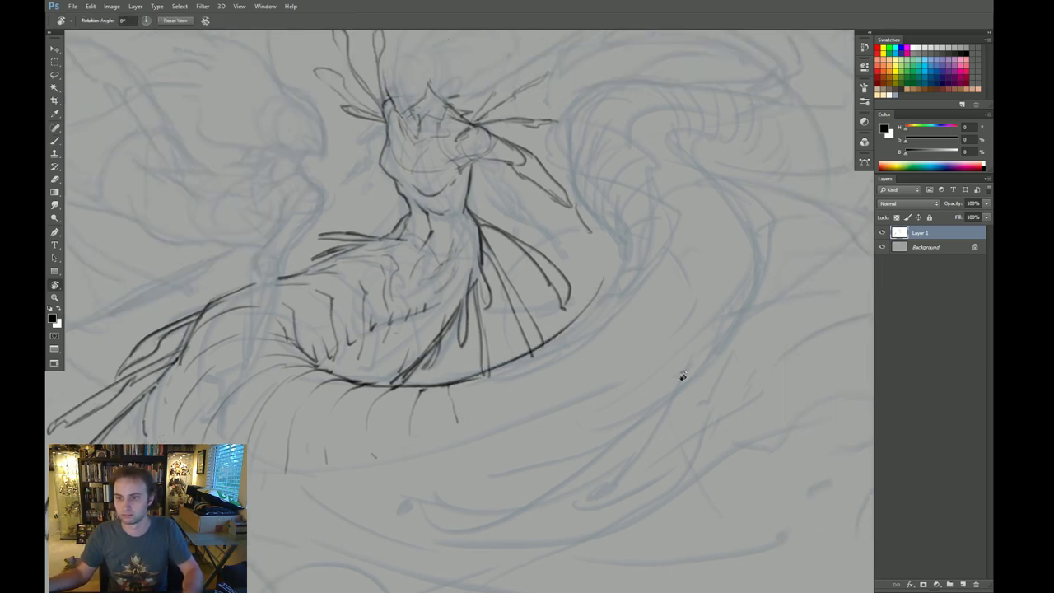
drag(683, 374, 407, 427)
key(ctrl+z)
drag(482, 218, 494, 410)
mouse_move(475, 311)
mouse_down()
mouse_move(499, 412)
mouse_move(526, 435)
mouse_up()
key(ctrl+z)
key(ctrl+z)
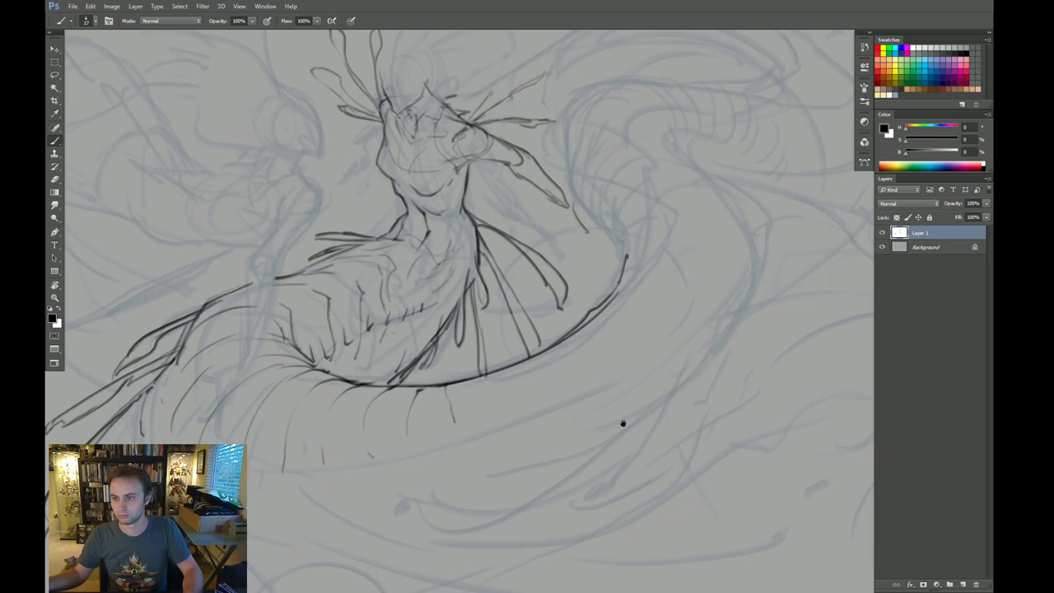
Step: Continue the coil's inner edge upward with a row of small hooked bumps along the curl
drag(623, 423, 576, 433)
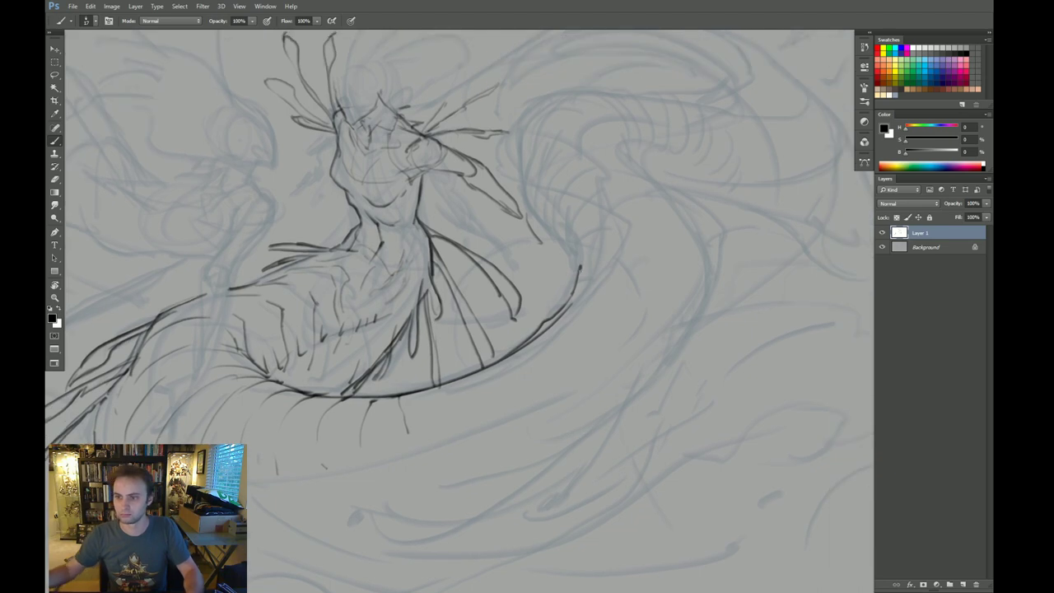
drag(595, 255, 579, 316)
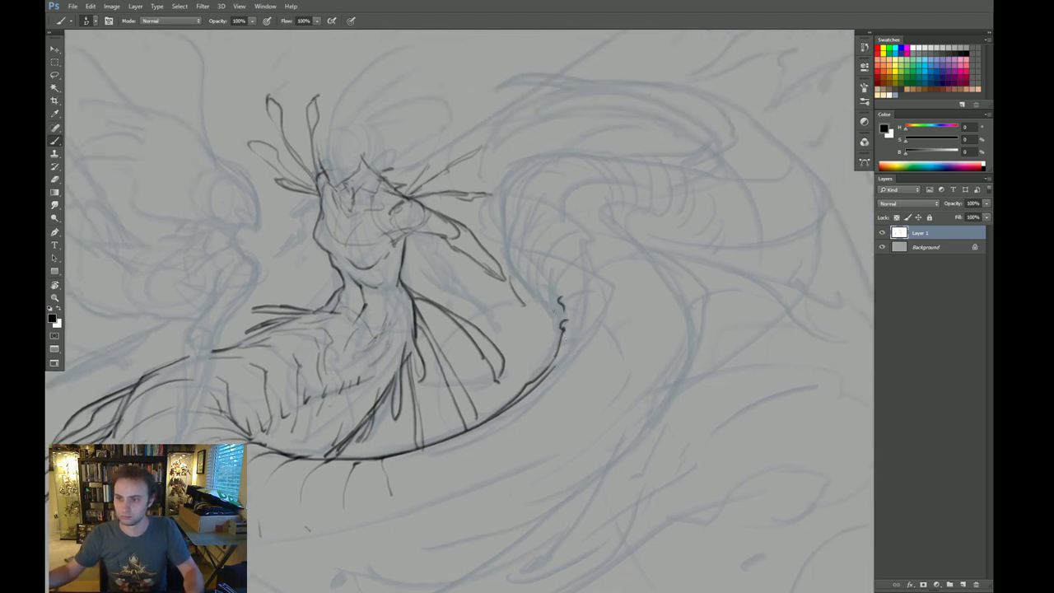
mouse_move(545, 265)
mouse_down()
mouse_move(544, 275)
mouse_move(532, 260)
mouse_up()
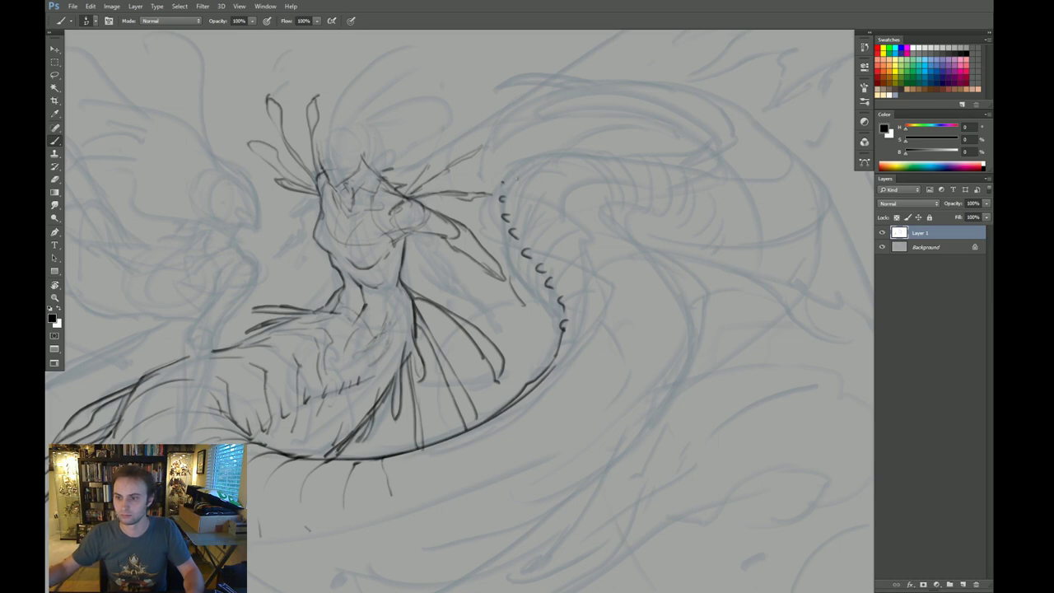
drag(626, 267, 643, 236)
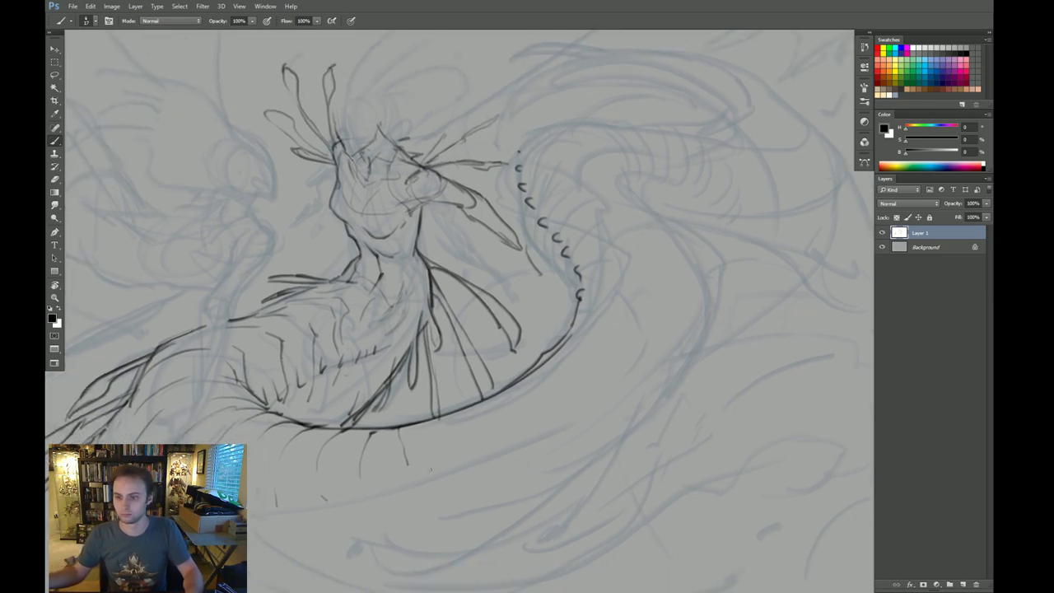
Step: Mark a spaced row of small hooked bumps along the middle of the coil's lower bend
drag(324, 500, 312, 512)
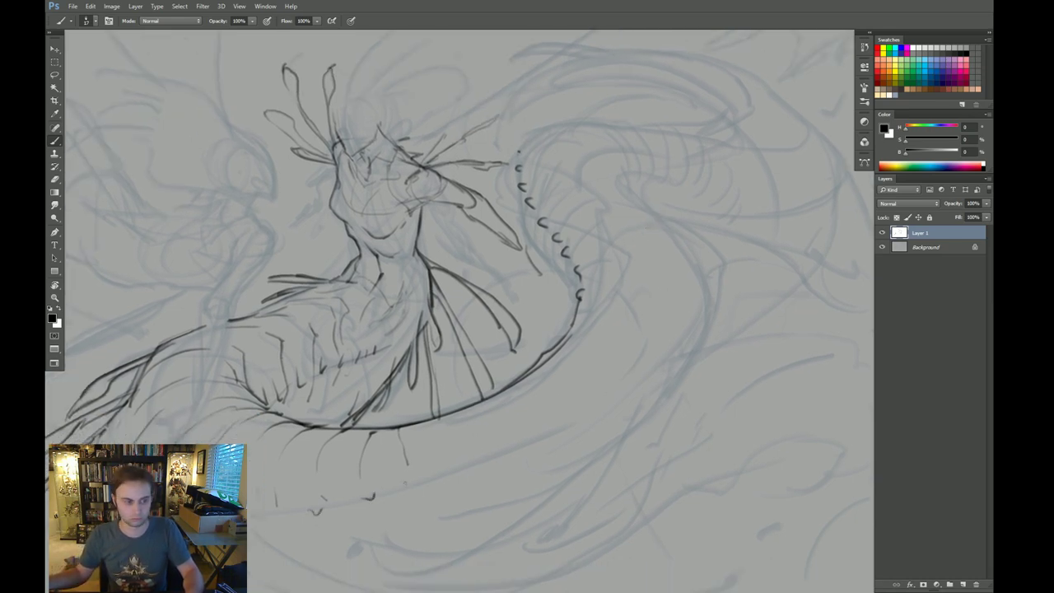
drag(406, 483, 418, 476)
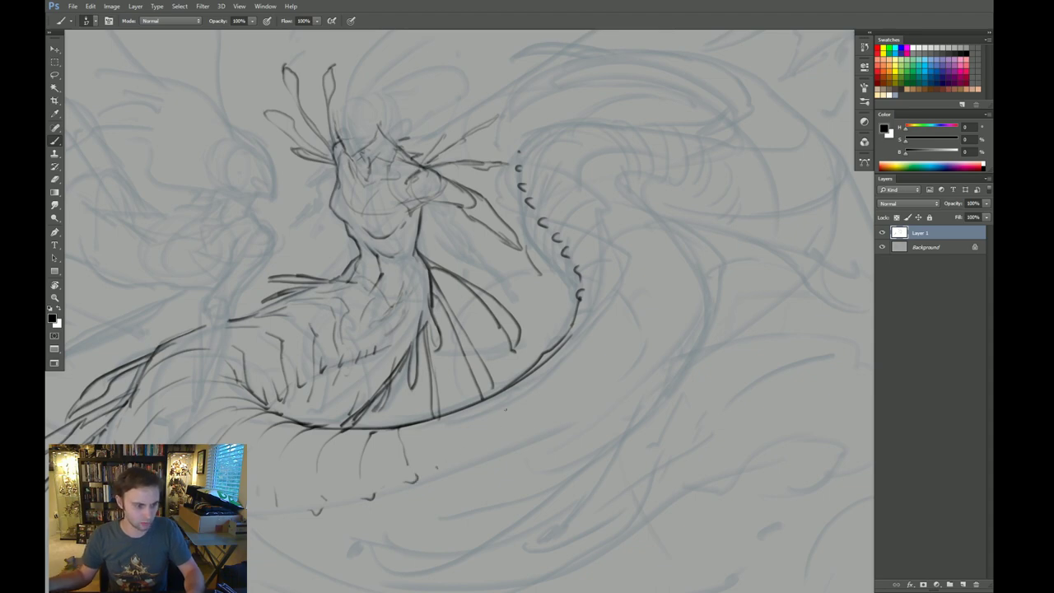
drag(522, 422, 520, 422)
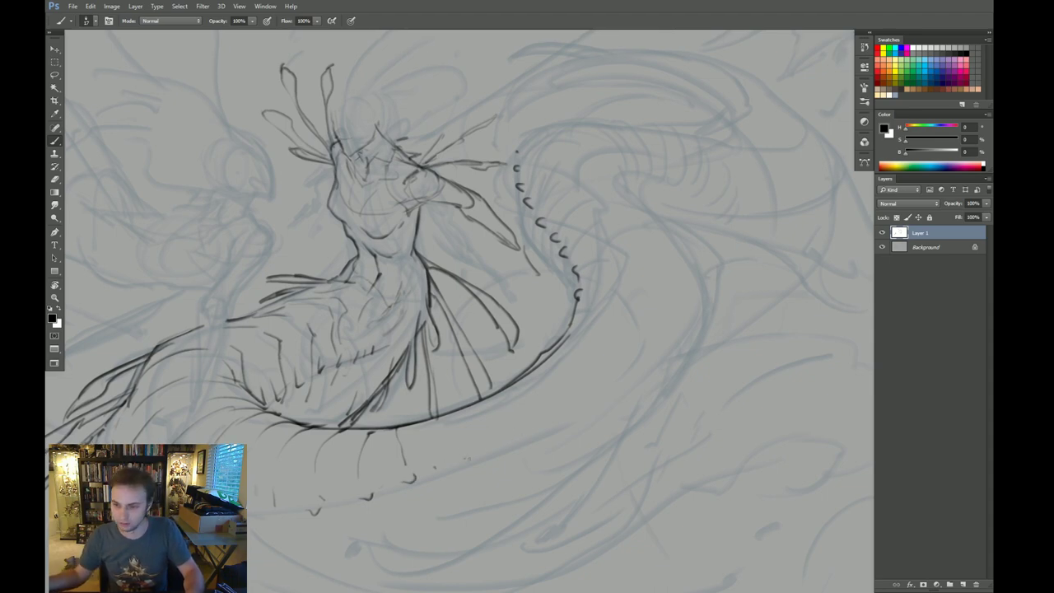
mouse_move(466, 450)
mouse_down()
mouse_move(476, 456)
mouse_move(560, 419)
mouse_up()
drag(590, 385, 592, 396)
drag(625, 356, 630, 364)
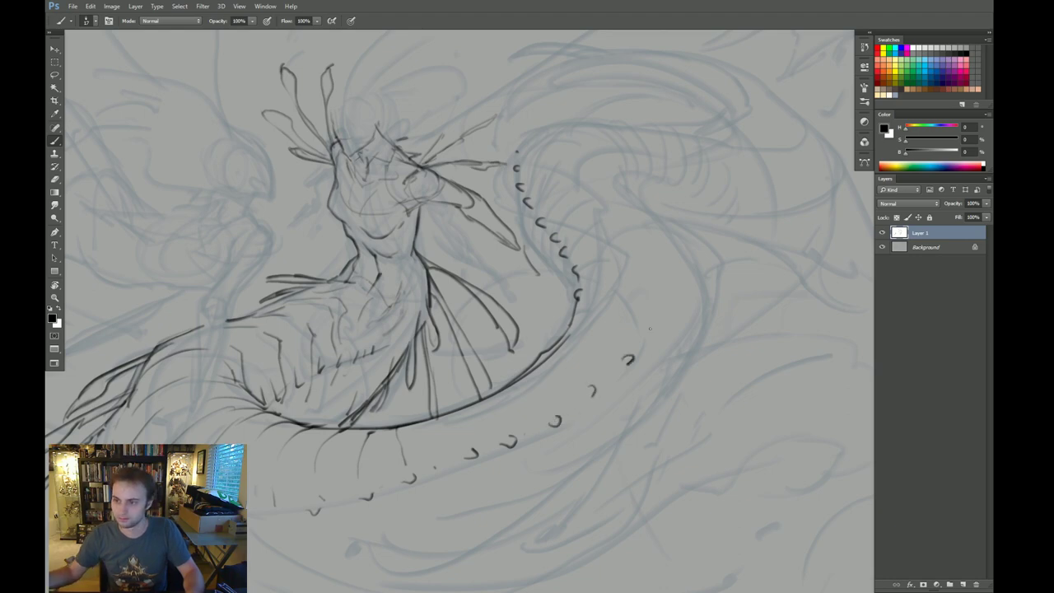
Step: Carry the middle row of bumps up the coil and around the inside top of the curl
drag(641, 312, 645, 322)
drag(642, 252, 646, 262)
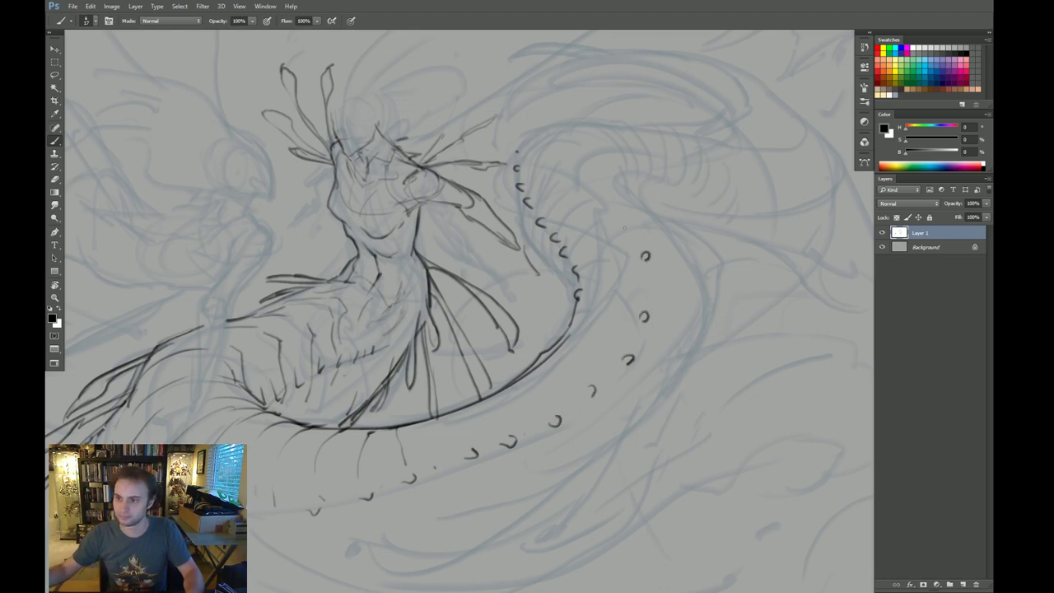
drag(607, 199, 593, 146)
drag(604, 120, 633, 122)
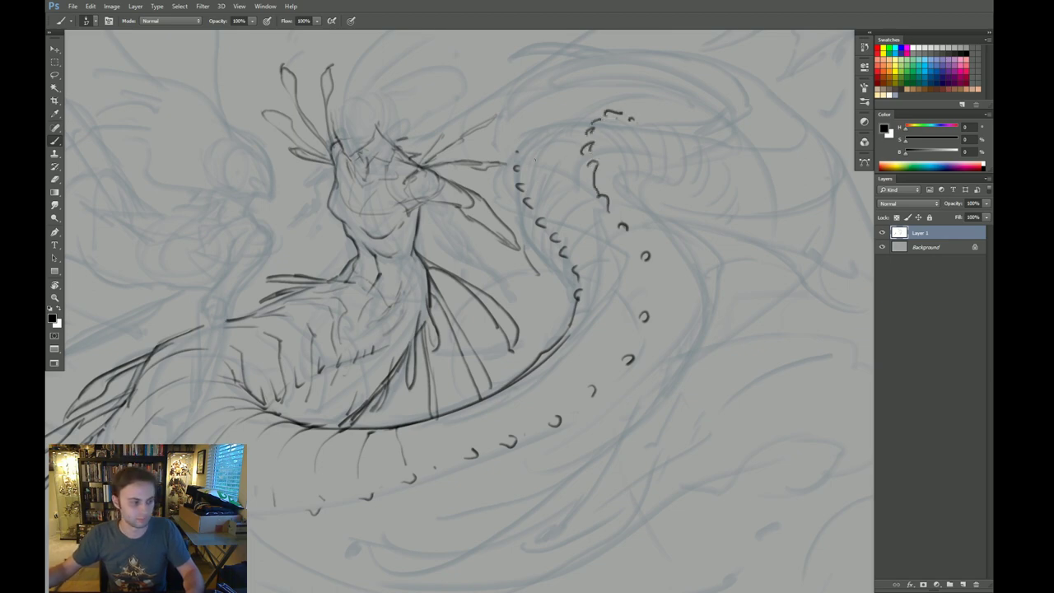
Step: Extend the inner-edge bumps over the top of the curl and add a second row of small spikes outside them
mouse_move(531, 132)
mouse_down()
mouse_move(528, 169)
mouse_move(558, 217)
mouse_up()
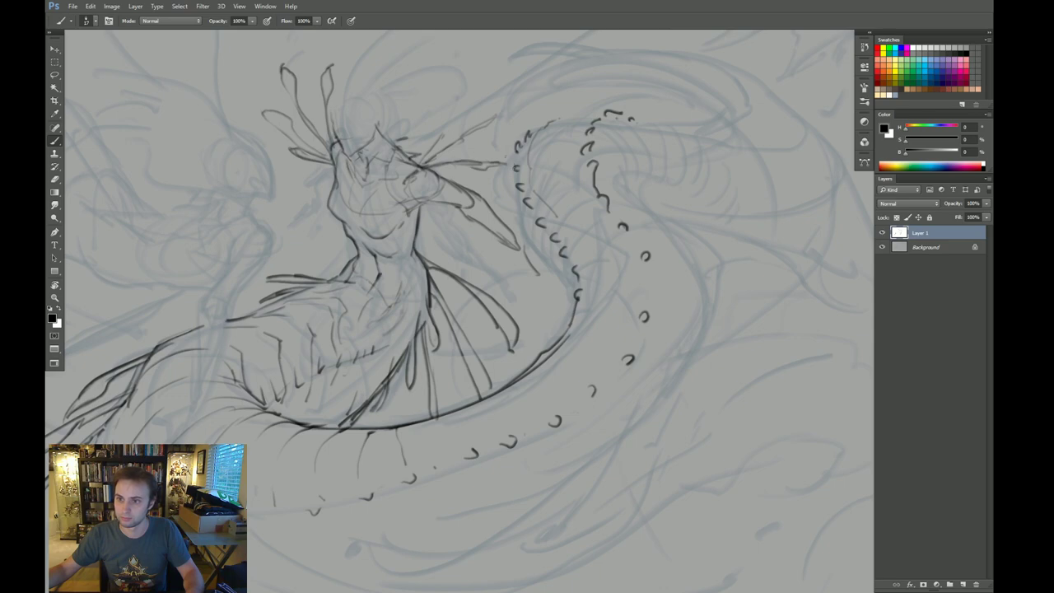
drag(513, 168, 503, 143)
mouse_move(505, 144)
mouse_down()
mouse_move(516, 157)
mouse_move(522, 124)
mouse_move(520, 138)
mouse_up()
drag(524, 136, 541, 122)
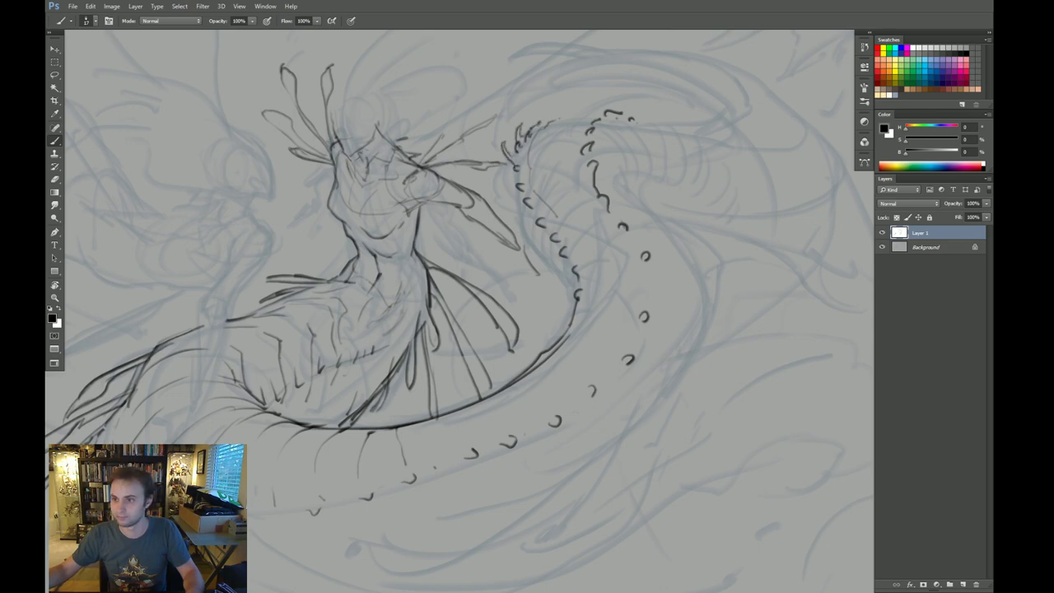
Step: Ink a dark contour line just outside the bumps along the coil's inner edge, from the curl down to the lower bend
drag(514, 156, 526, 227)
mouse_move(514, 195)
mouse_down()
mouse_move(568, 297)
mouse_move(566, 332)
mouse_up()
mouse_move(569, 269)
mouse_down()
mouse_move(573, 315)
mouse_move(567, 282)
mouse_up()
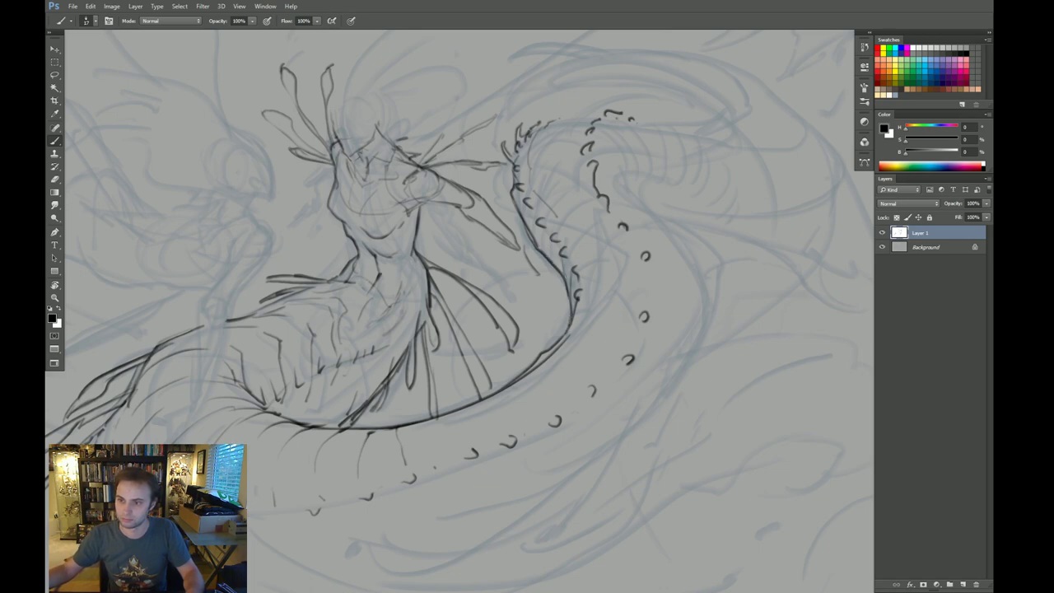
mouse_move(549, 239)
mouse_down()
mouse_move(557, 267)
mouse_move(546, 256)
mouse_up()
drag(530, 214, 533, 241)
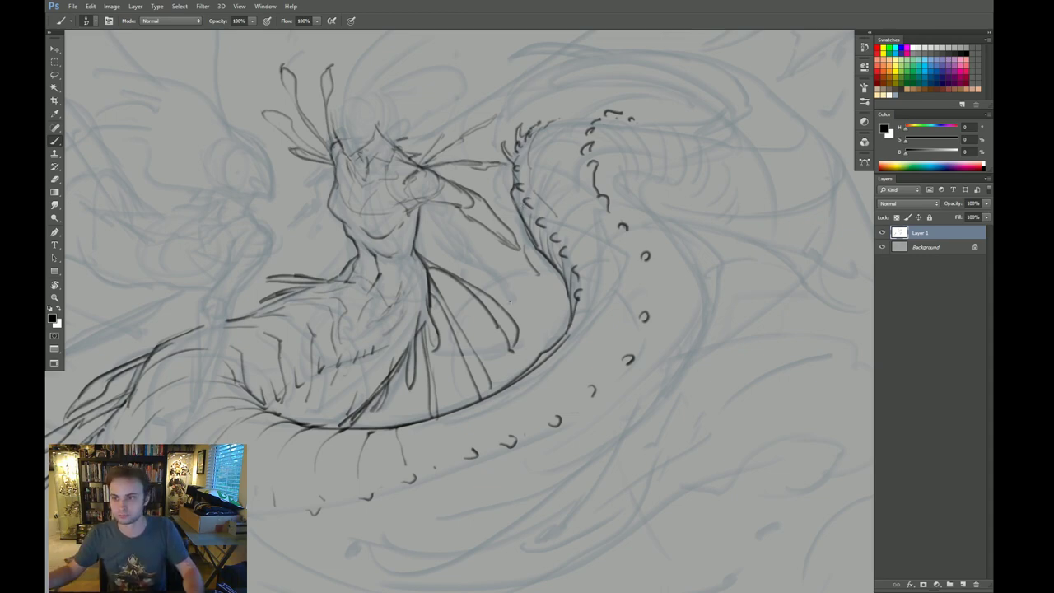
drag(568, 295, 544, 309)
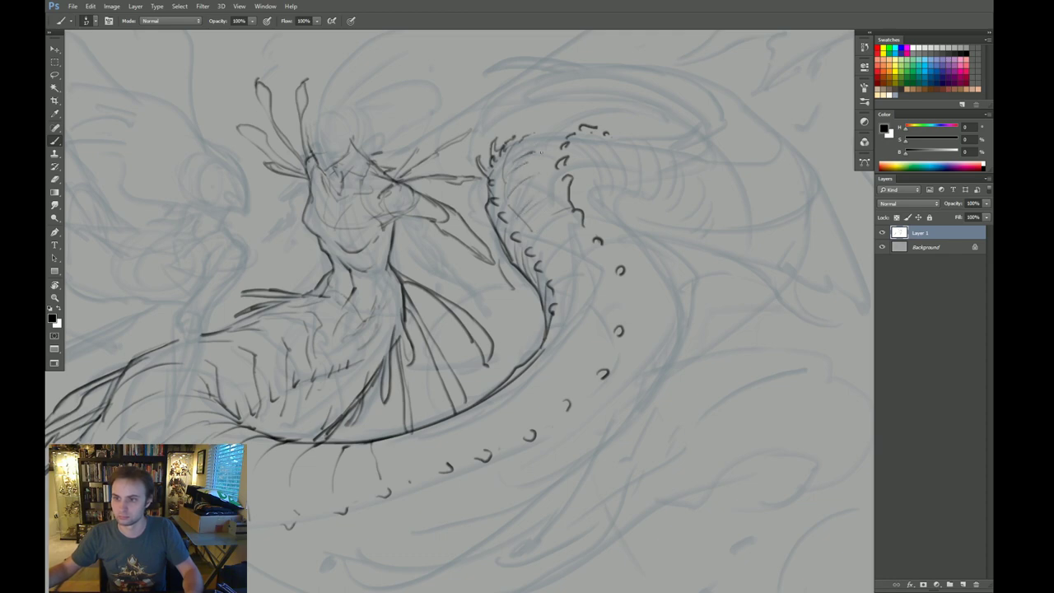
Step: Add short curved hatching strokes across the coil's body beside the inner bumps, from the curl down to the narrow bend
drag(537, 228, 534, 211)
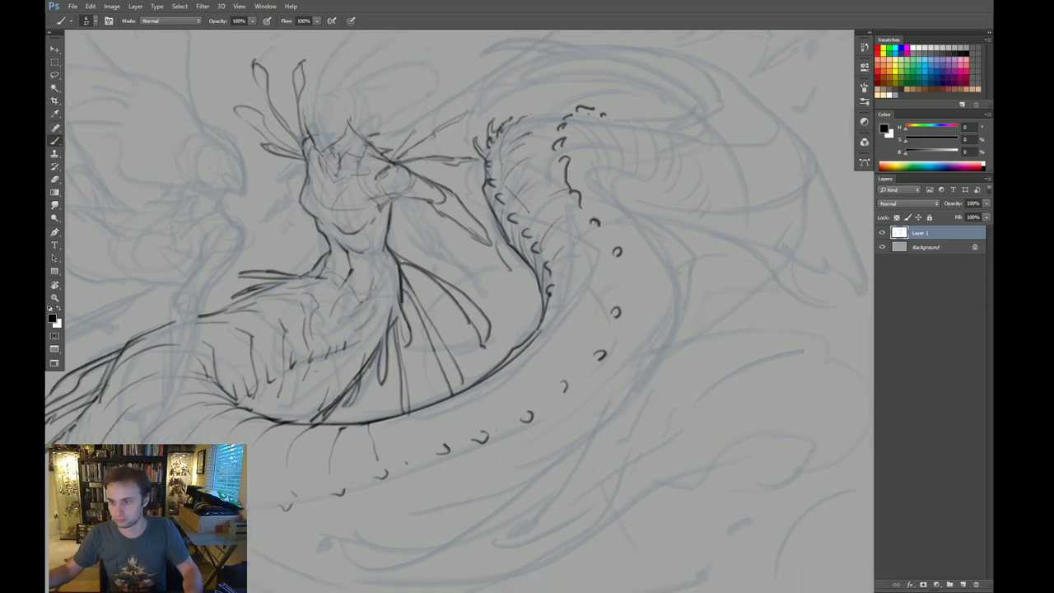
drag(559, 253, 599, 231)
drag(562, 296, 550, 329)
drag(592, 285, 569, 300)
mouse_move(600, 264)
mouse_down()
mouse_move(591, 275)
mouse_move(595, 262)
mouse_up()
drag(579, 273, 568, 283)
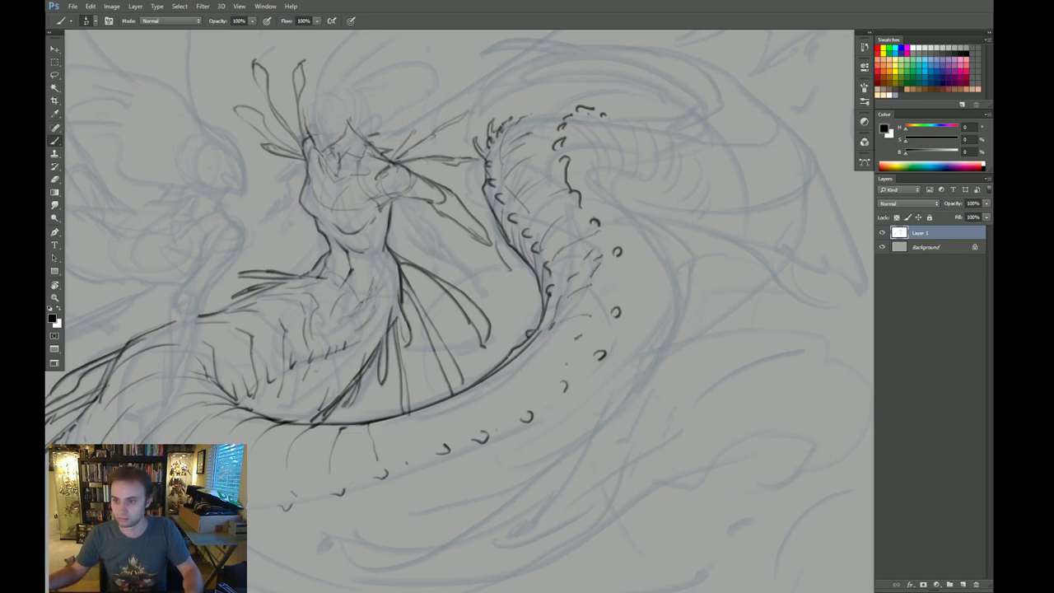
Step: Draw a broken line parallel to the lower bend's inner edge and erase the topmost bump of the middle row
drag(509, 355, 487, 377)
key(ctrl+space)
drag(550, 368, 514, 376)
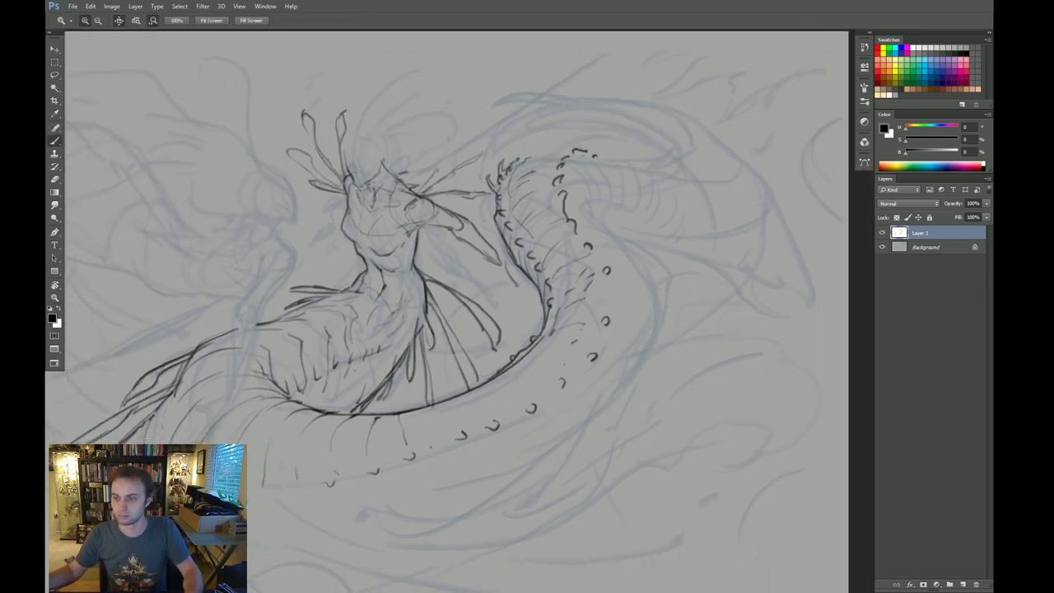
key(b)
mouse_move(564, 333)
mouse_down()
mouse_move(491, 397)
mouse_move(436, 417)
mouse_up()
key(e)
drag(586, 242, 587, 244)
key(b)
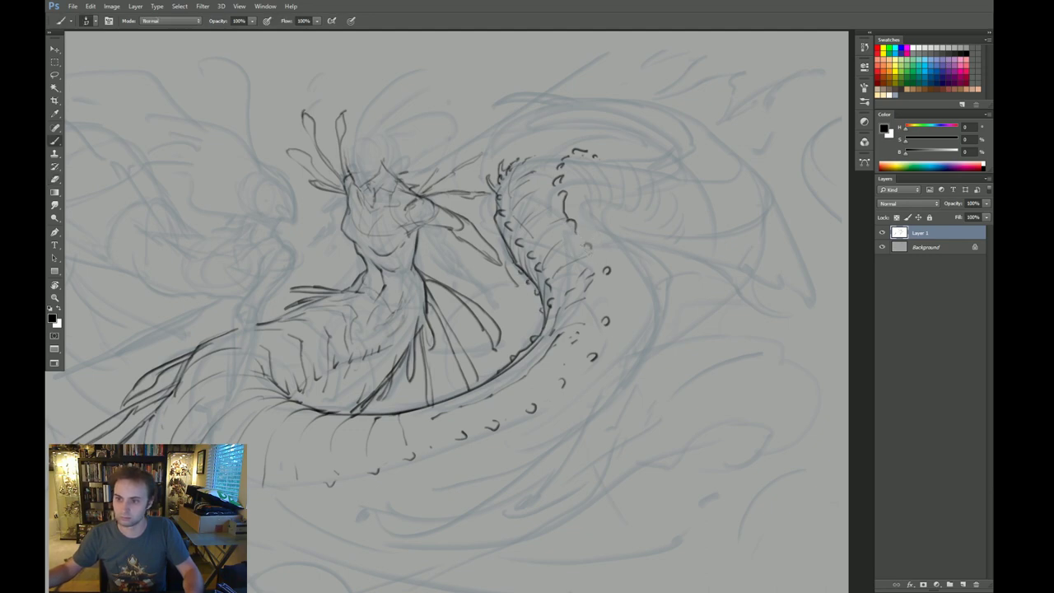
Step: Flip the canvas horizontally and save the drawing as Mermaid.psd in the SCENERY + FANTASY folder
key(ctrl+shift+h)
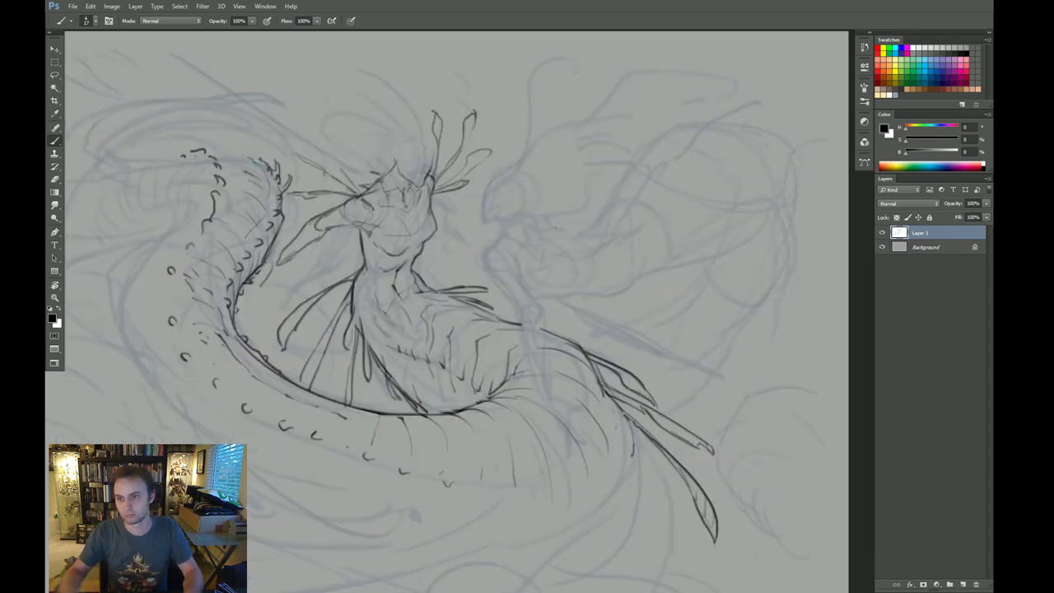
drag(377, 269, 434, 260)
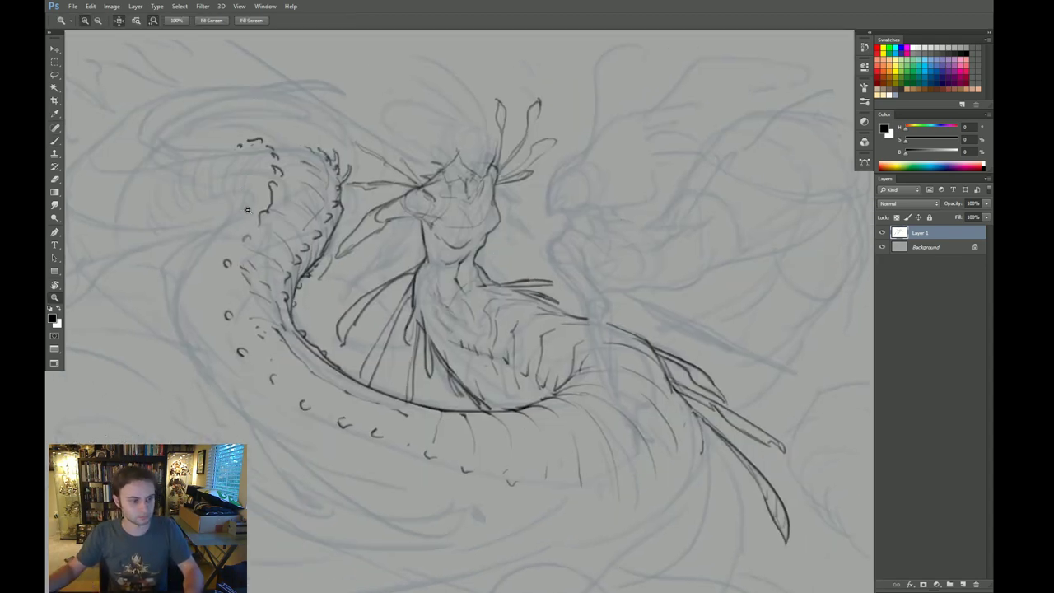
key(ctrl+shift+s)
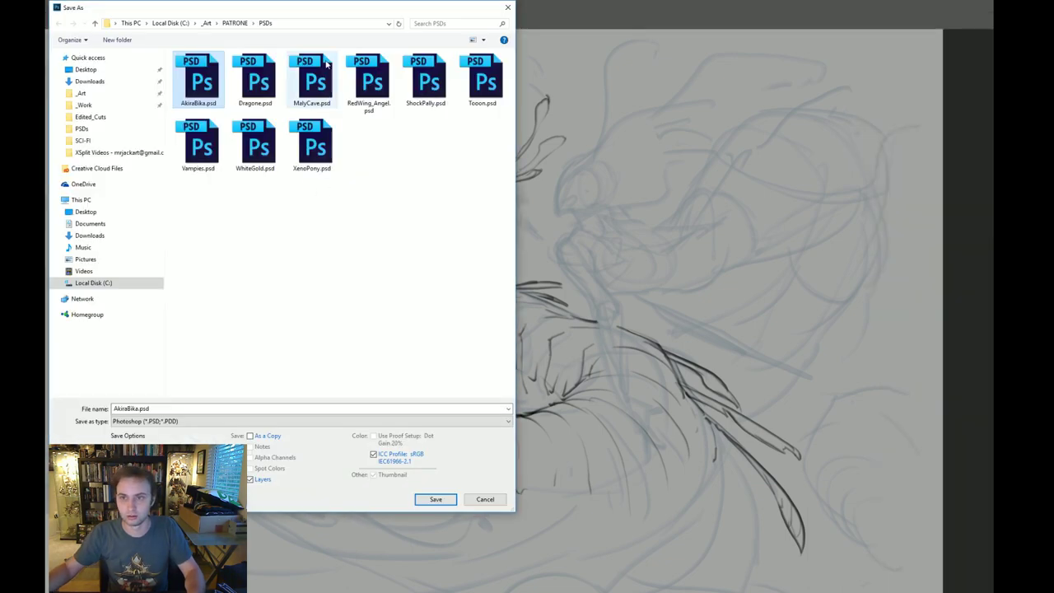
click(99, 138)
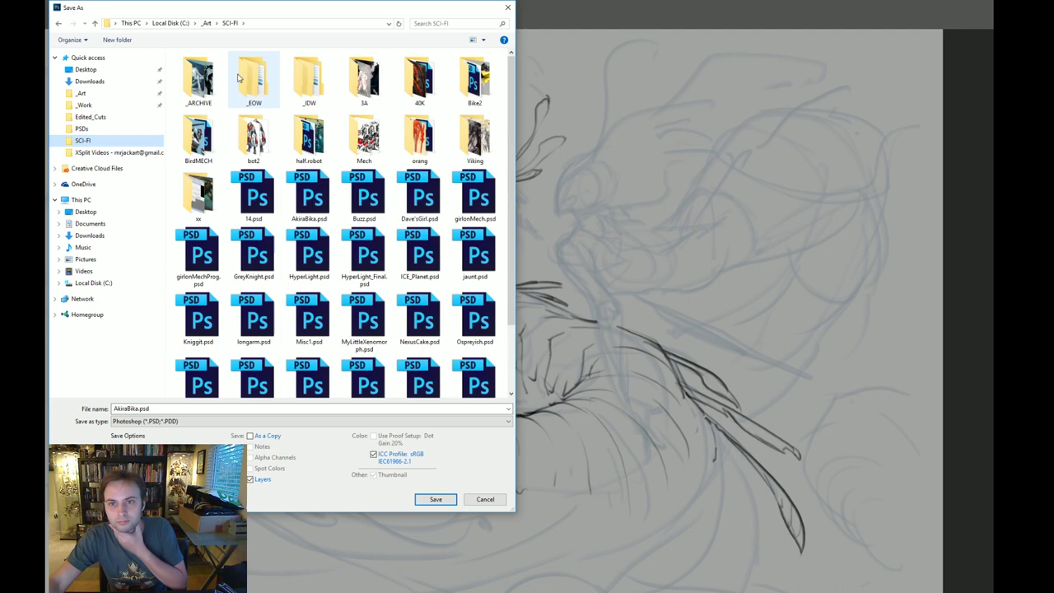
click(206, 22)
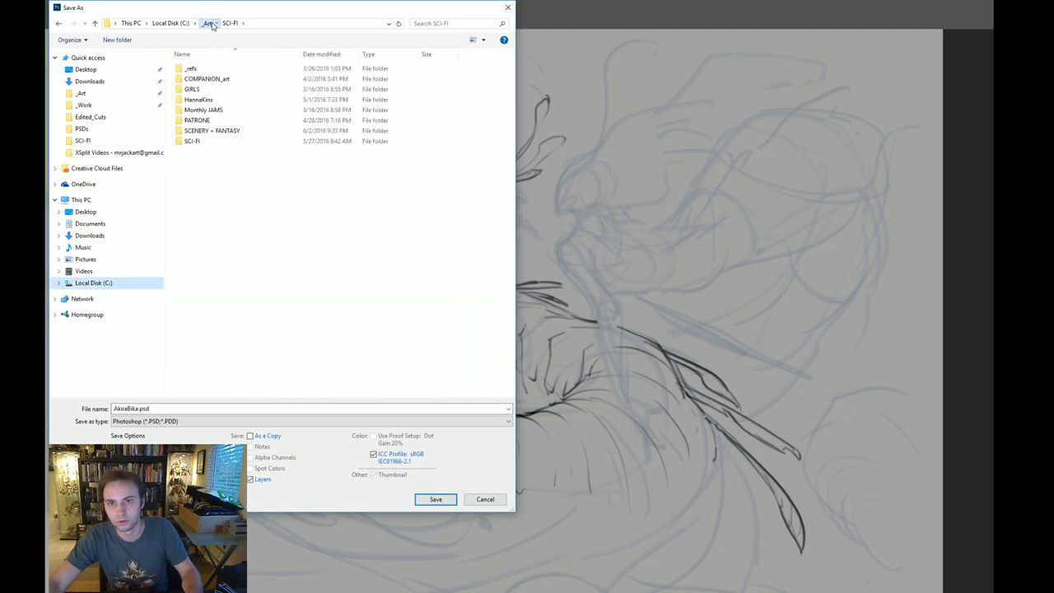
double_click(216, 130)
double_click(140, 408)
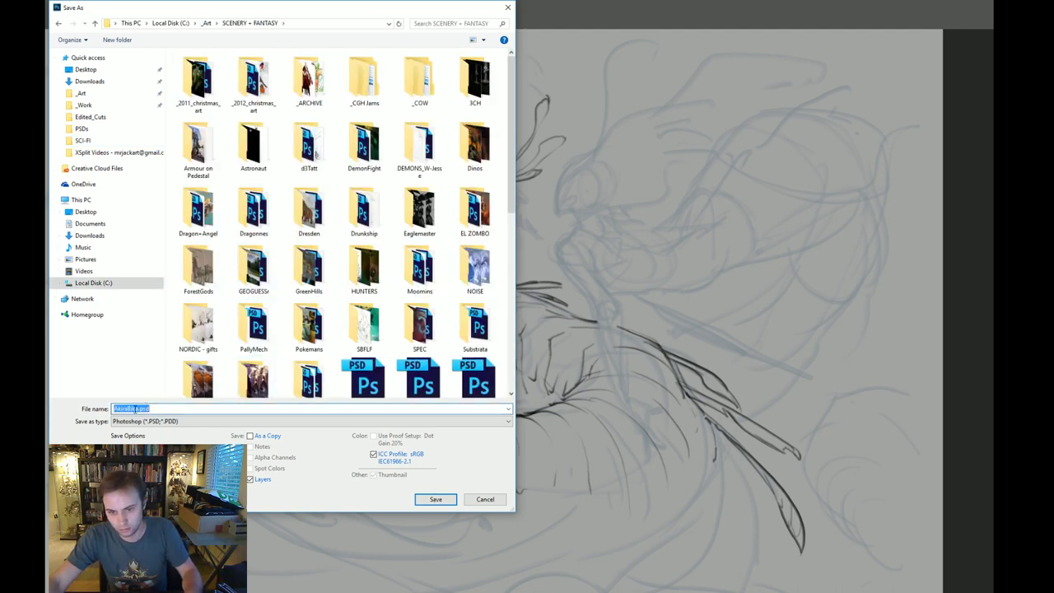
double_click(139, 409)
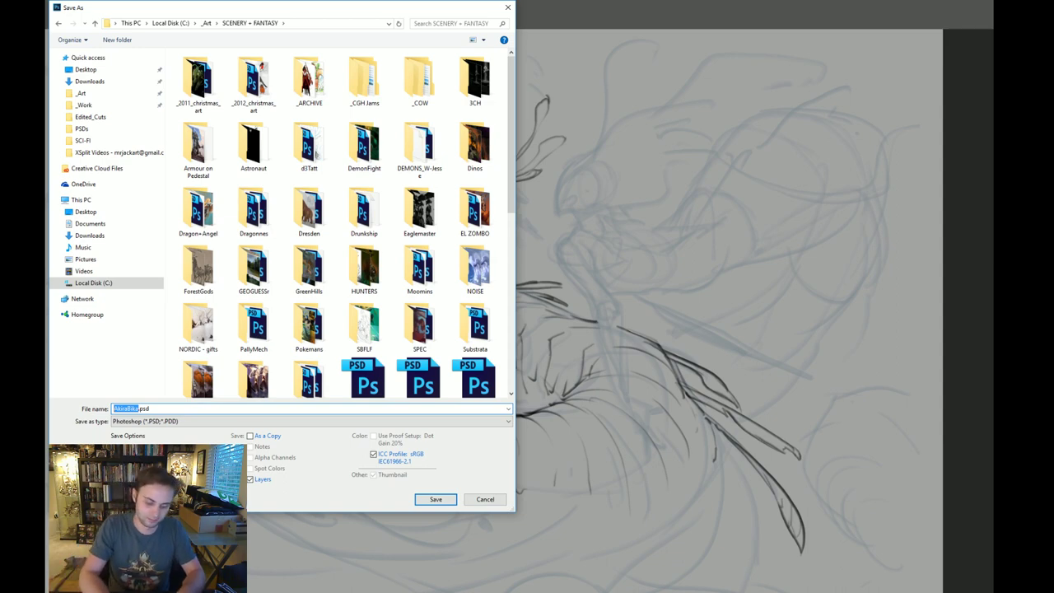
text(Mermaid)
key(Return)
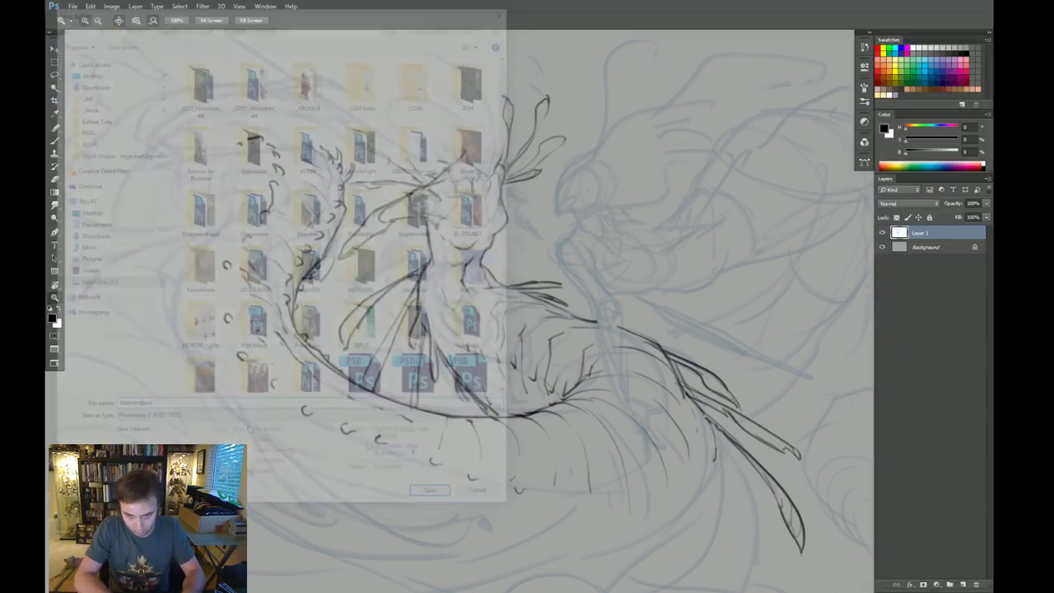
Step: Ink the hooked outer contour of the coil where it turns under the curl
drag(359, 135, 432, 138)
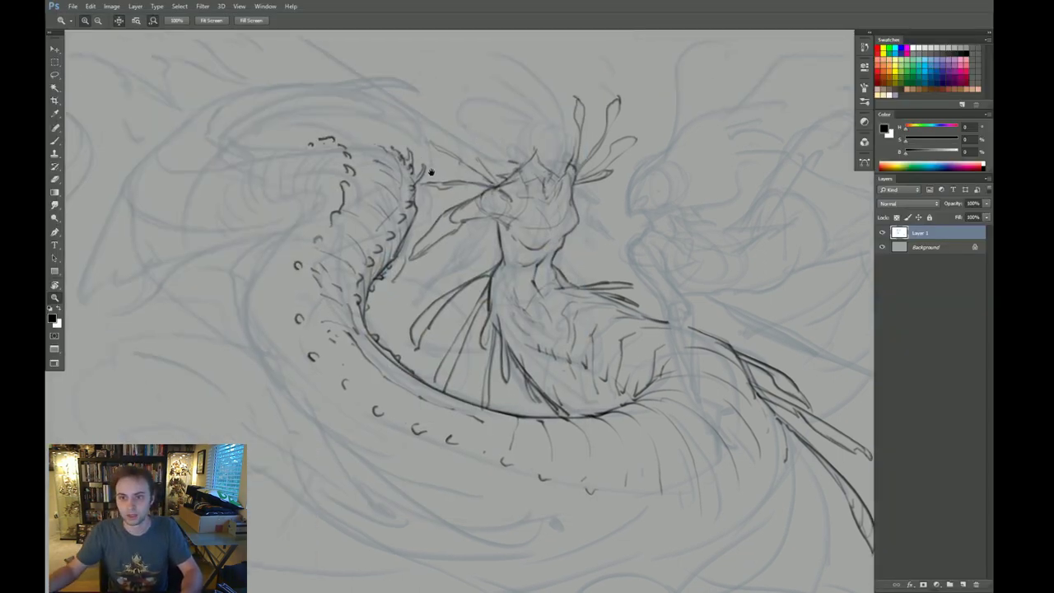
drag(414, 198, 401, 181)
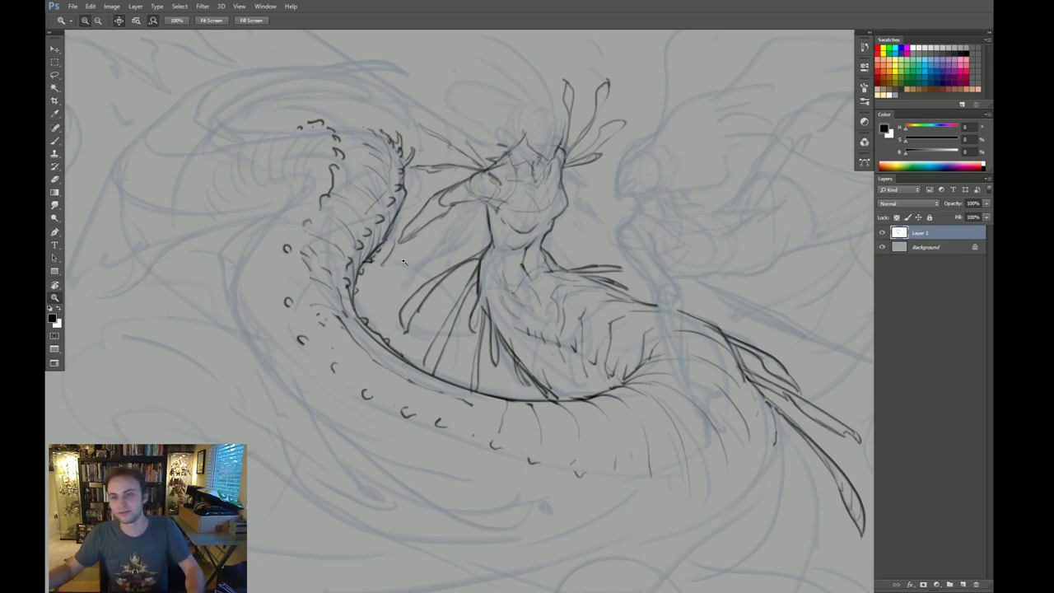
drag(403, 262, 415, 239)
key(b)
mouse_move(272, 155)
mouse_down()
mouse_move(298, 175)
mouse_move(272, 211)
mouse_up()
drag(274, 206, 263, 227)
key(ctrl+z)
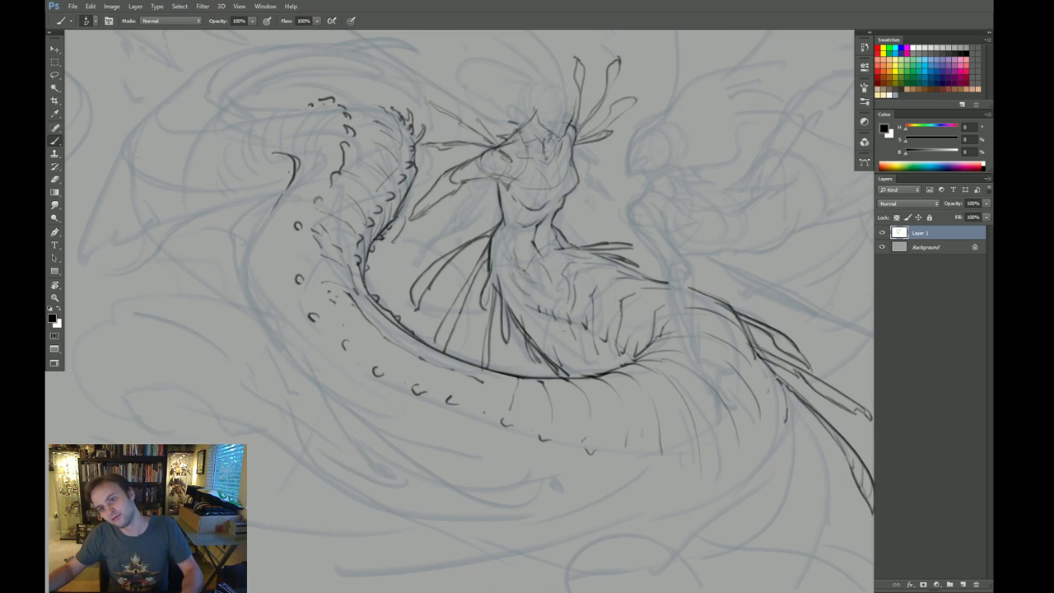
drag(294, 173, 250, 219)
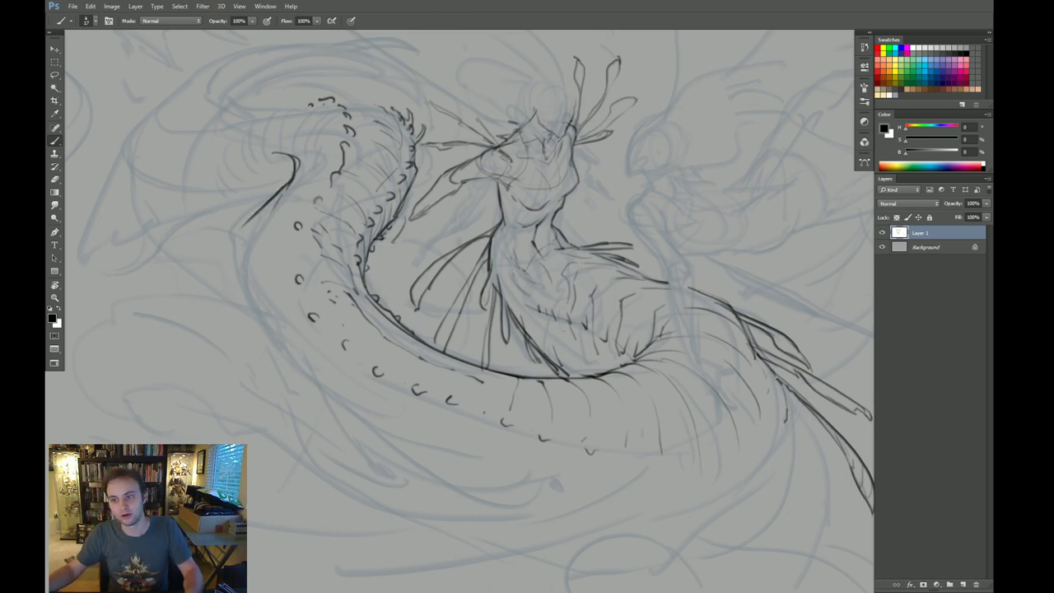
drag(575, 215, 572, 224)
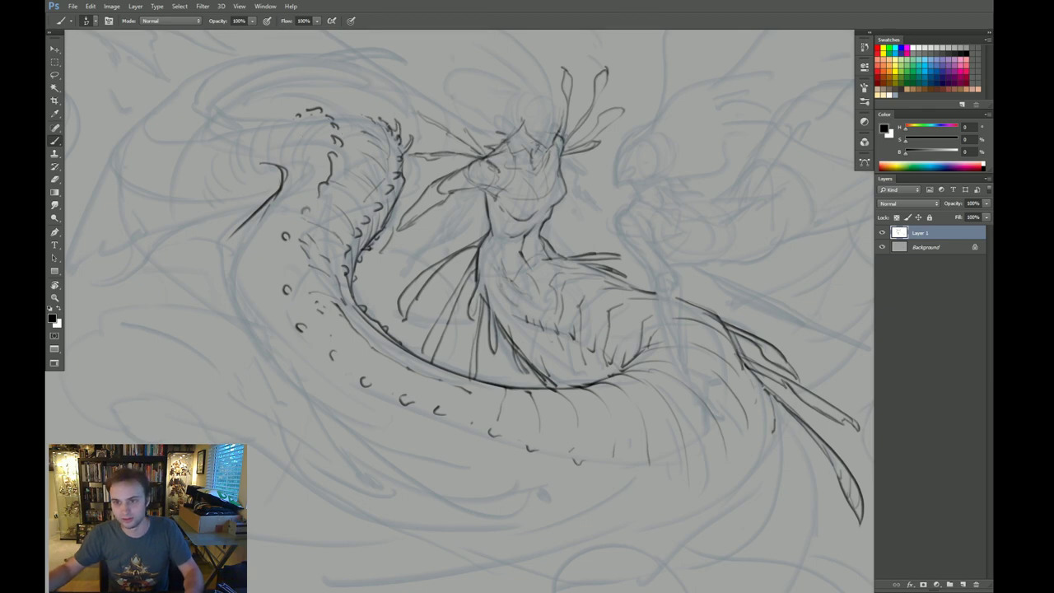
key(])
mouse_move(298, 107)
mouse_down()
mouse_move(317, 206)
mouse_move(303, 99)
mouse_up()
drag(308, 247, 281, 216)
key(ctrl+z)
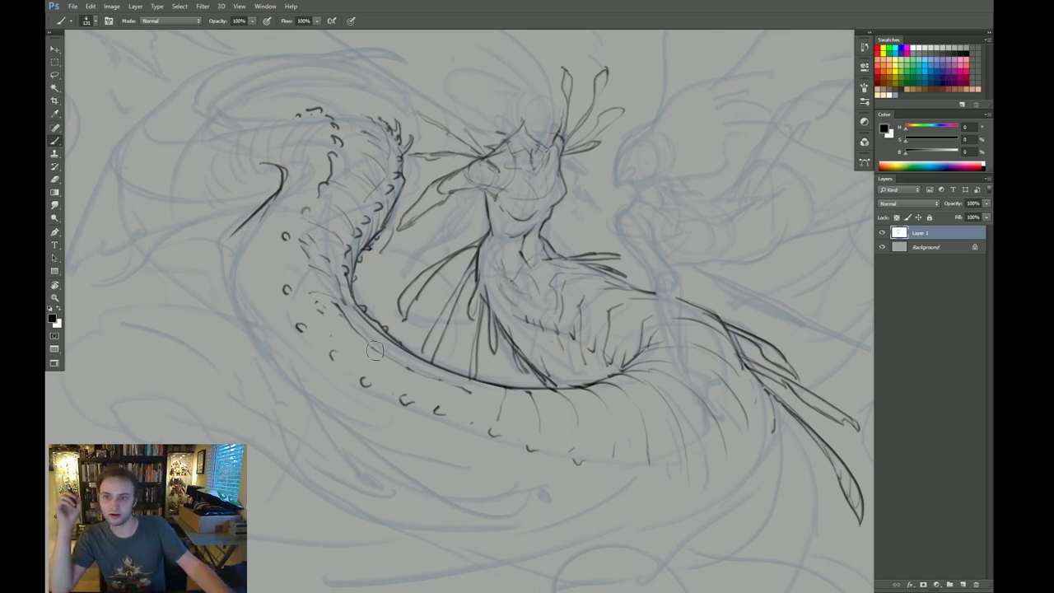
Step: Flip the canvas horizontally again and ink the contour line over the top of the curl
key(ctrl+shift+h)
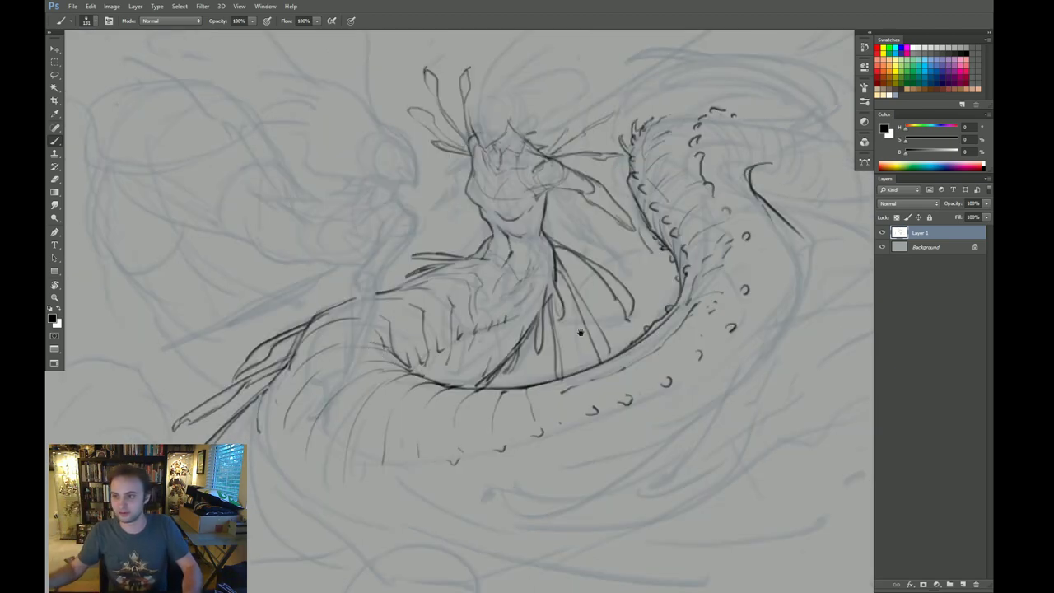
drag(580, 331, 466, 354)
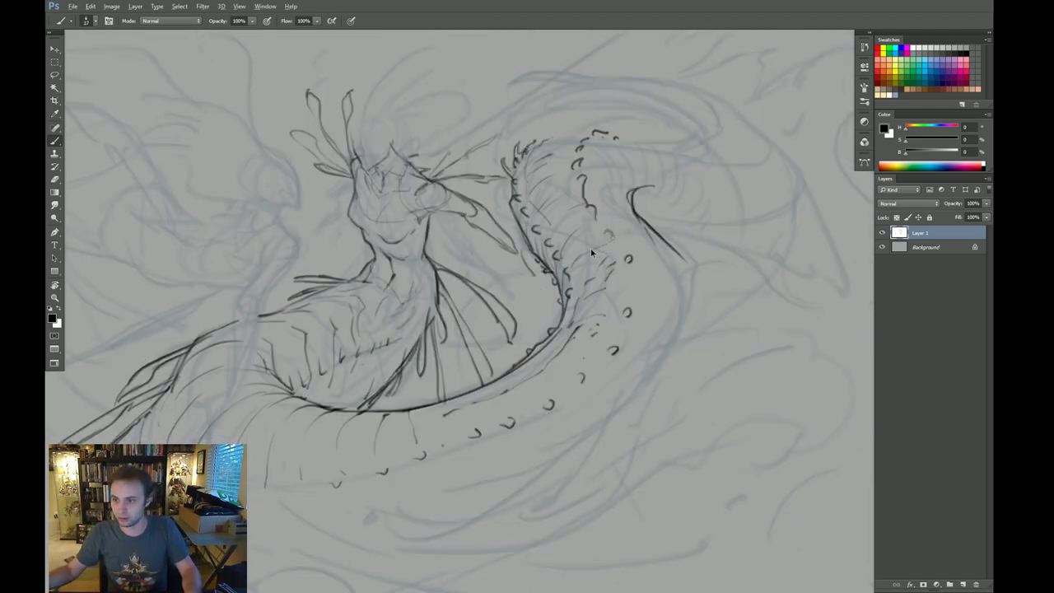
drag(591, 248, 588, 269)
mouse_move(528, 166)
mouse_down()
mouse_move(553, 151)
mouse_move(610, 156)
mouse_up()
key(ctrl+z)
drag(546, 150, 649, 154)
Step: Draw the first long fin spines with a ragged membrane edge below the existing fins on the body's outer bend
key(r)
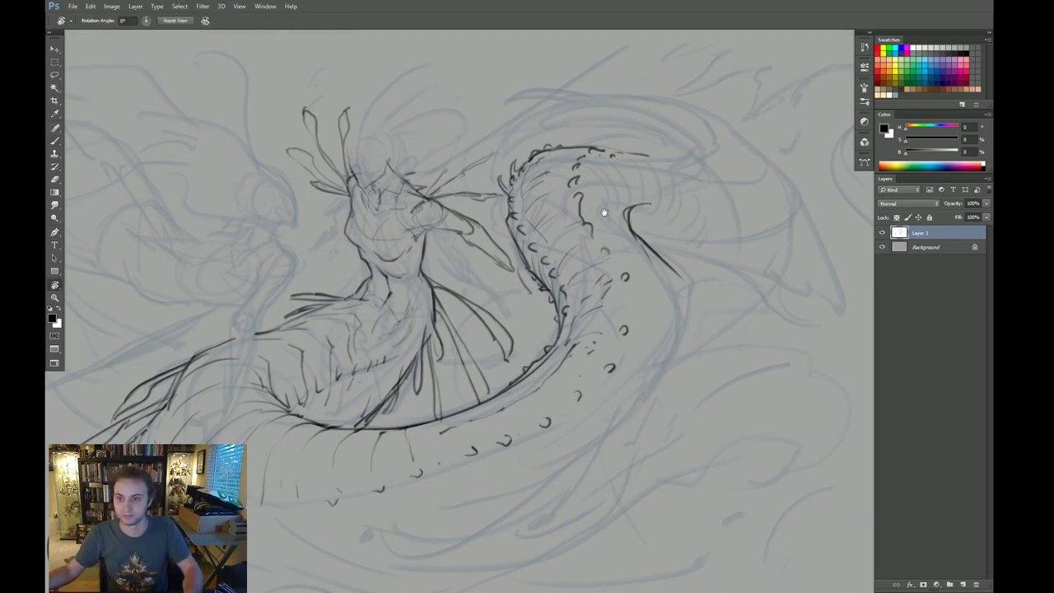
drag(605, 213, 654, 195)
drag(416, 336, 450, 257)
key(b)
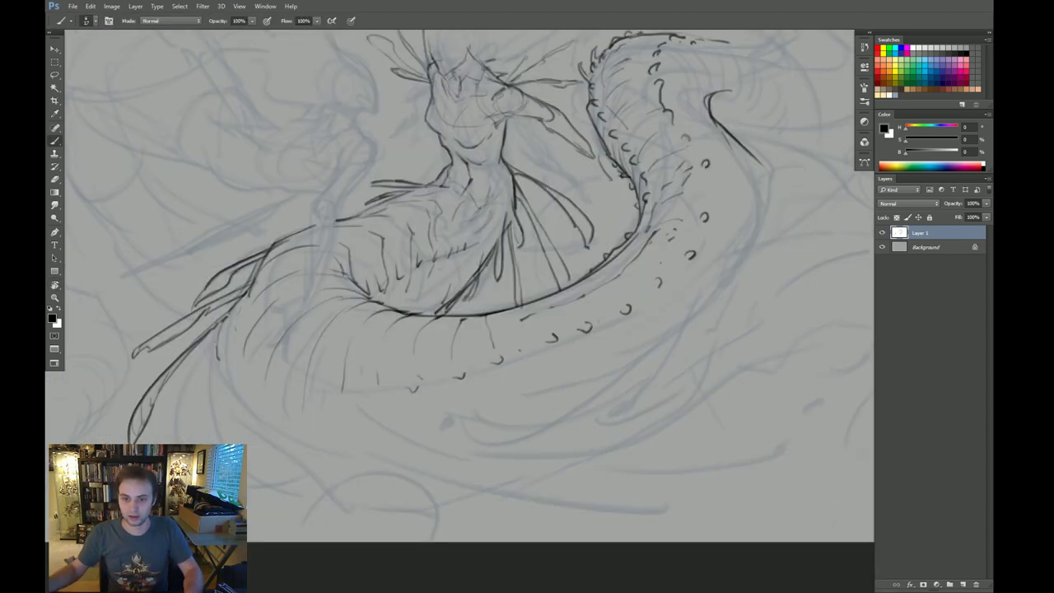
mouse_move(216, 333)
mouse_down()
mouse_move(219, 358)
mouse_move(177, 445)
mouse_up()
key(ctrl+z)
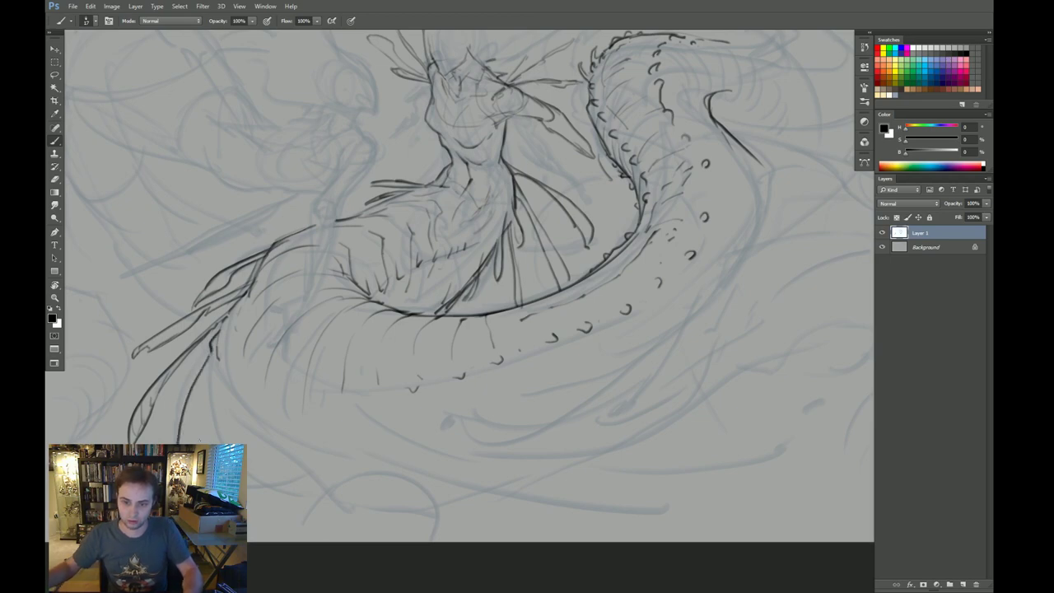
drag(222, 363, 200, 430)
drag(247, 525, 260, 542)
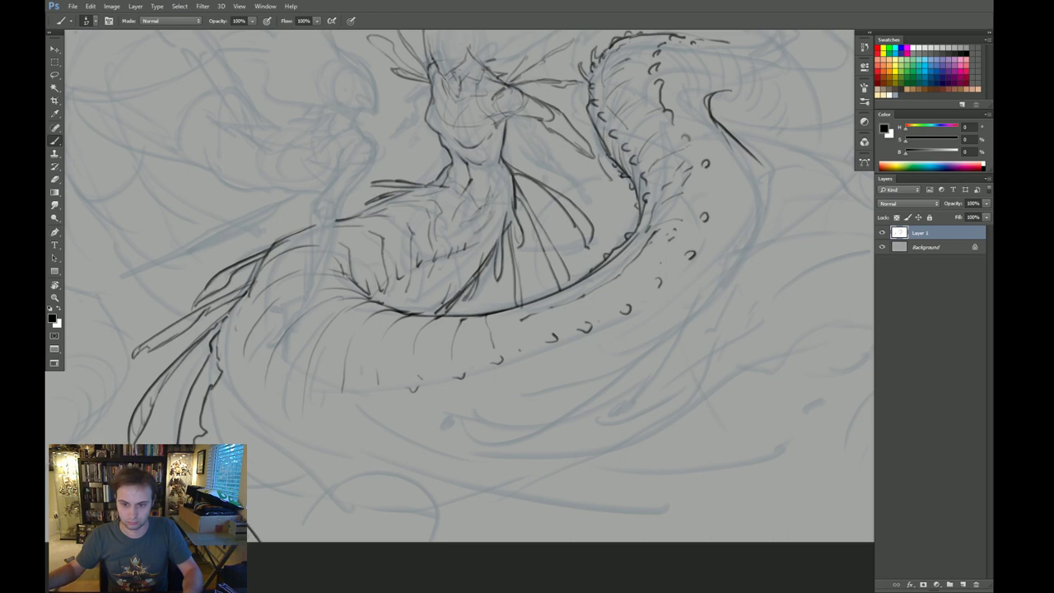
Step: Add longer fin spines fanning from the body's outer bend down to the canvas's bottom edge
mouse_move(226, 372)
mouse_down()
mouse_move(231, 413)
mouse_move(300, 542)
mouse_up()
drag(227, 375, 360, 542)
drag(262, 409, 382, 544)
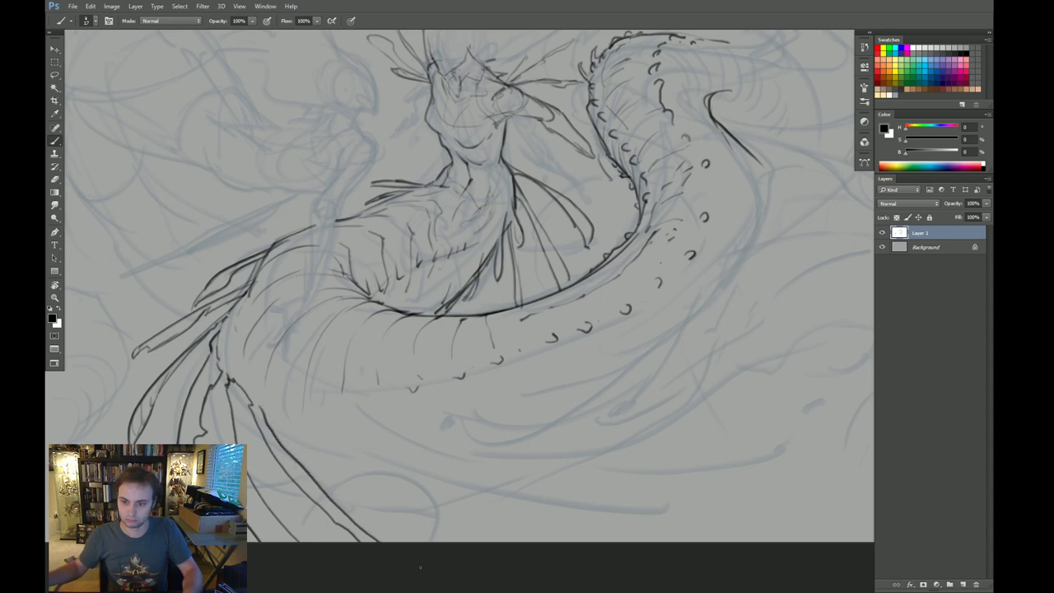
Step: Rework the last fin spine's edge and extend the fan with further long spines along the underside of the body
key(r)
drag(569, 535, 444, 527)
key(ctrl+z)
drag(247, 266, 298, 459)
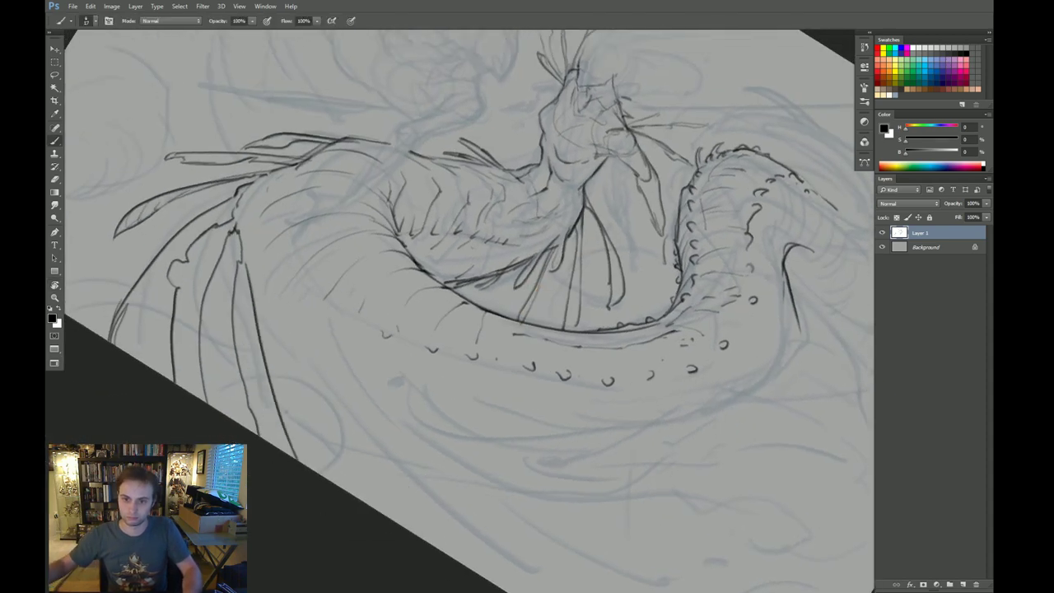
mouse_move(246, 262)
mouse_down()
mouse_move(355, 496)
mouse_move(302, 454)
mouse_up()
key(r)
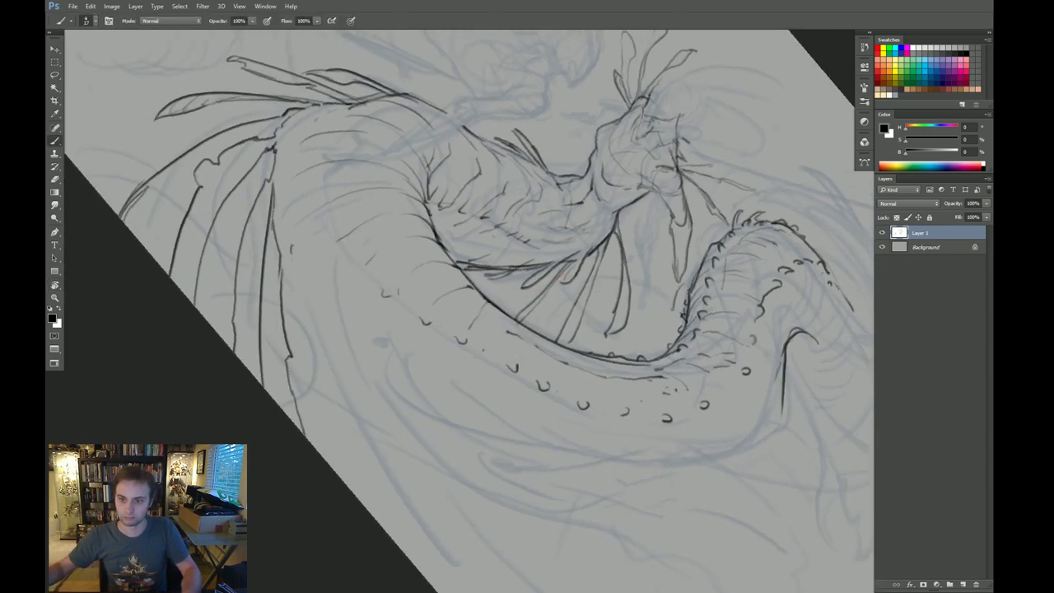
drag(285, 266, 331, 466)
drag(285, 258, 420, 569)
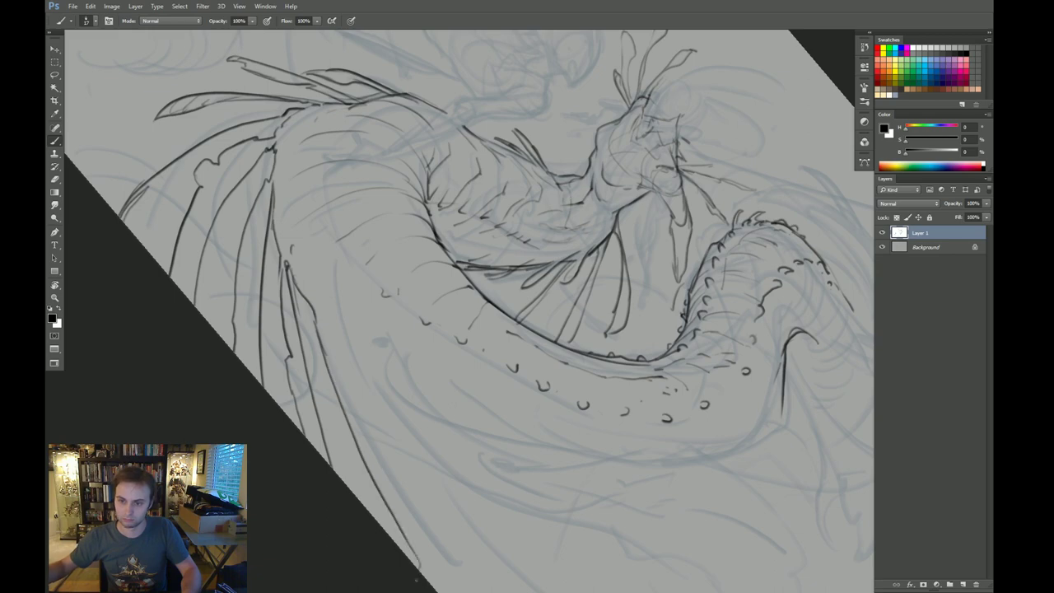
Step: Fill the gaps between the new fin spines with short membrane strokes and hatching
key(r)
drag(629, 452, 484, 485)
drag(338, 162, 283, 320)
key(e)
key(b)
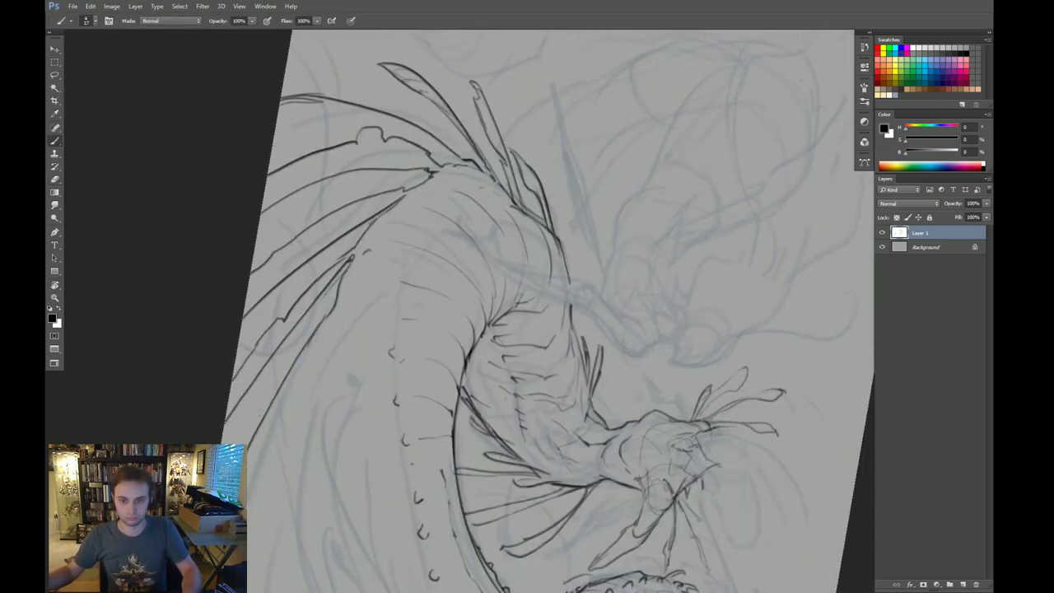
drag(269, 392, 261, 420)
drag(275, 285, 279, 321)
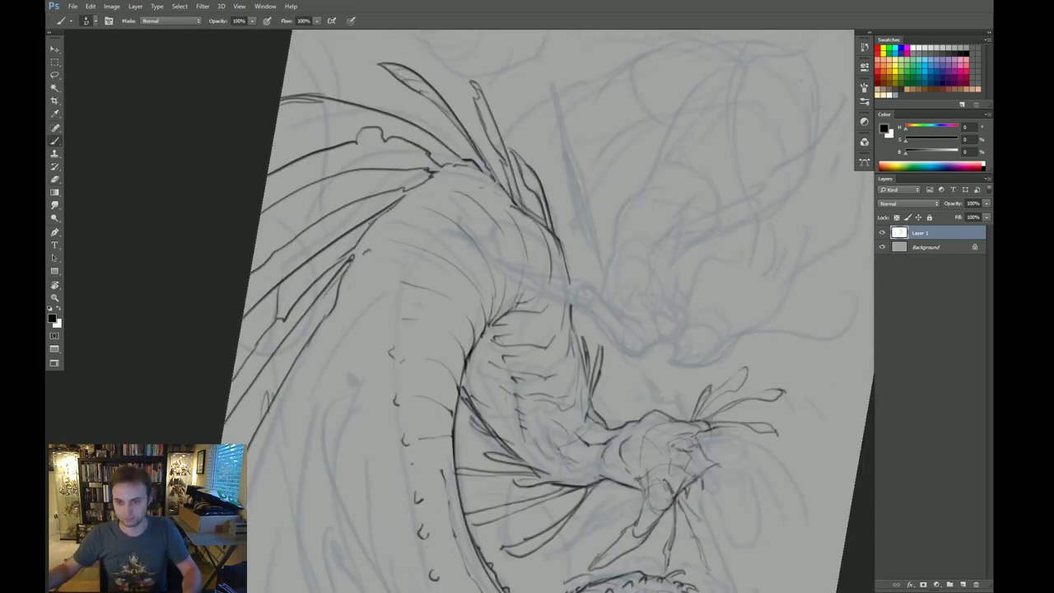
drag(294, 270, 297, 310)
drag(334, 244, 329, 267)
drag(297, 201, 281, 239)
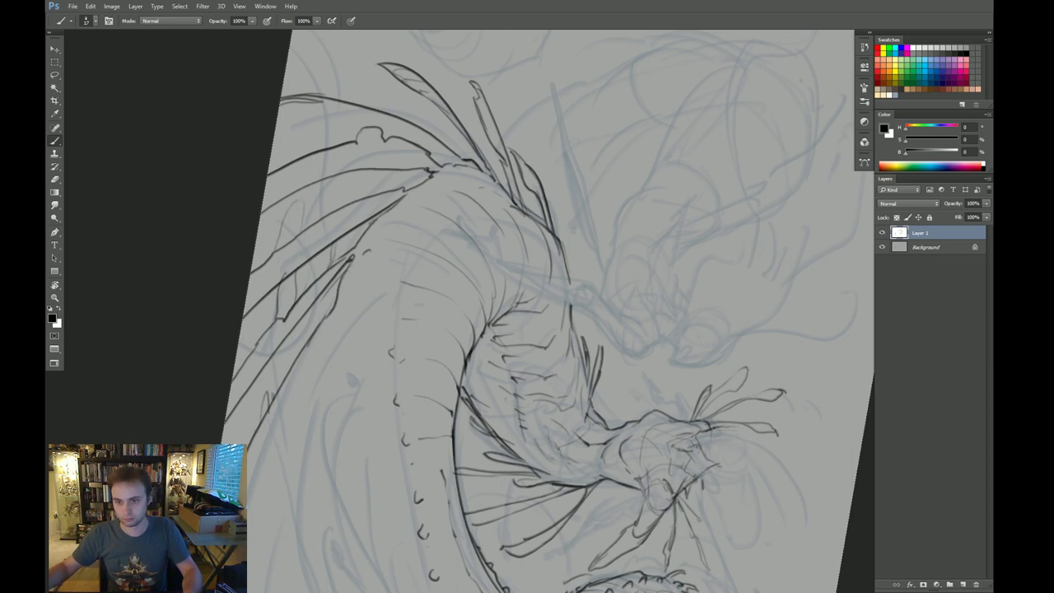
drag(328, 188, 305, 231)
mouse_move(366, 172)
mouse_down()
mouse_move(346, 203)
mouse_move(404, 192)
mouse_up()
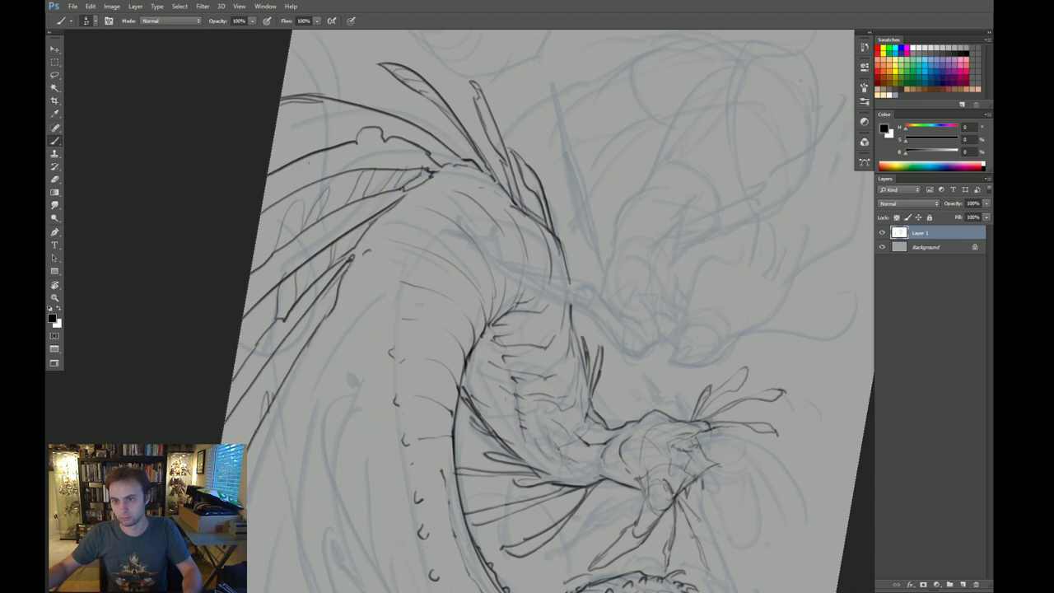
Step: Add small ovals and hatching along the uppermost fin membrane and draw a narrow extra spine at the root of the long fins
mouse_move(275, 168)
mouse_down()
mouse_move(333, 101)
mouse_move(310, 150)
mouse_move(351, 128)
mouse_move(435, 143)
mouse_move(500, 137)
mouse_up()
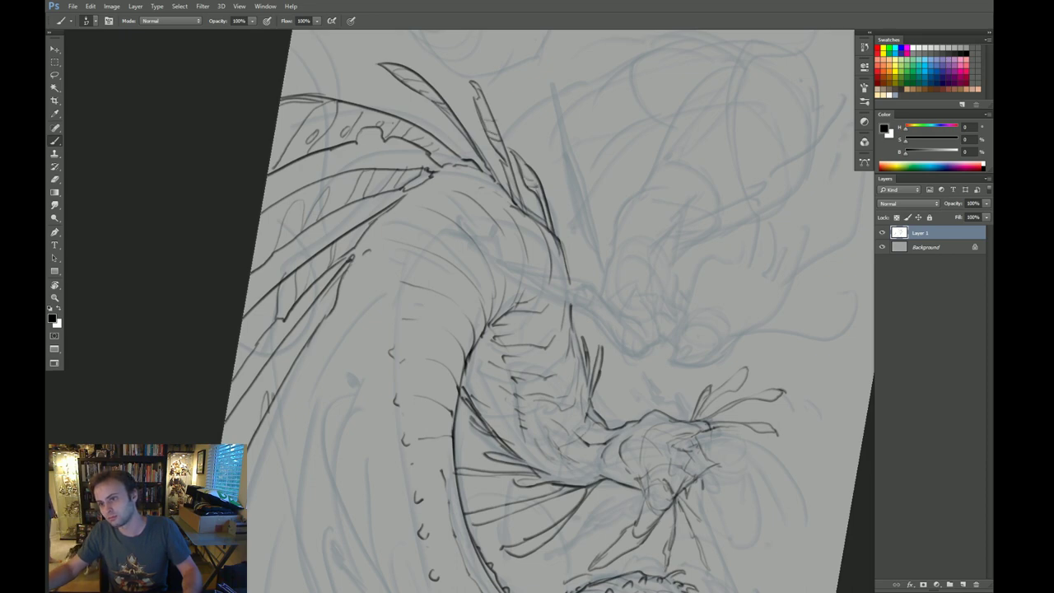
key(Escape)
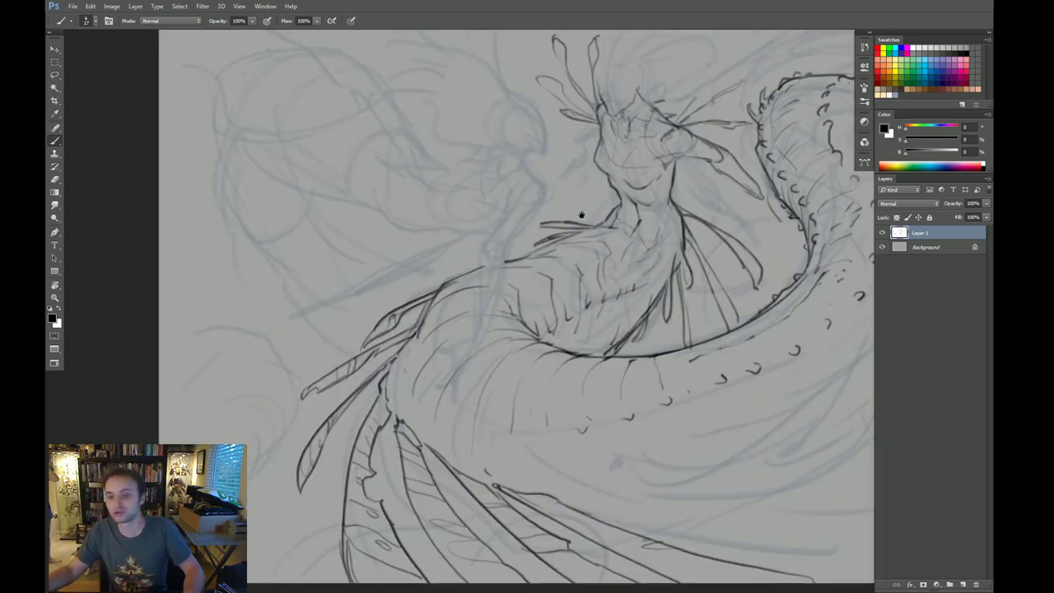
drag(582, 214, 482, 129)
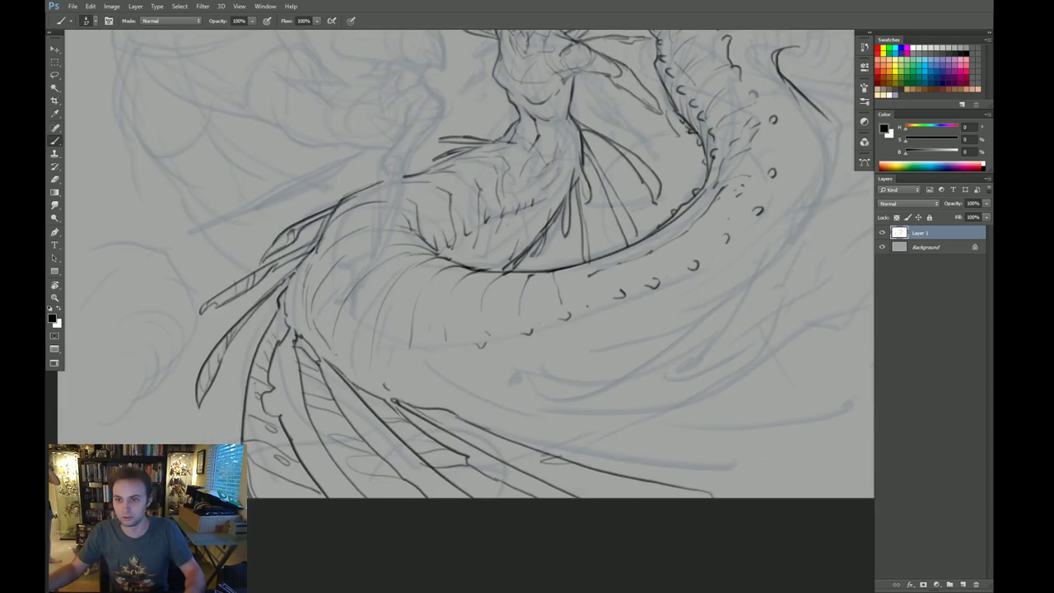
drag(281, 338, 312, 414)
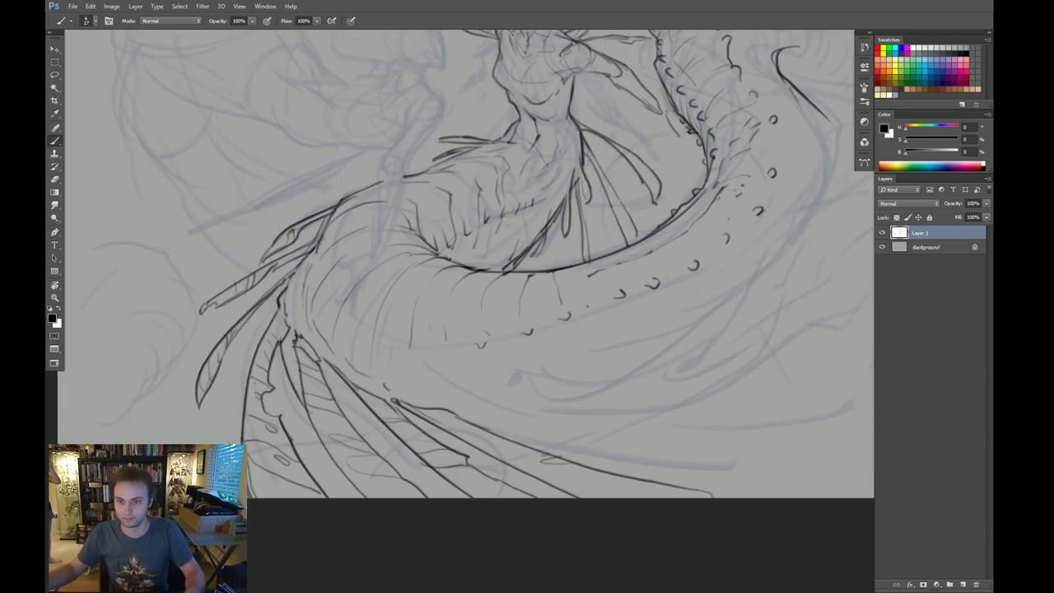
key(ctrl+z)
drag(279, 343, 306, 415)
drag(279, 291, 273, 321)
Step: Draw a darker membrane edge between the long spines and erase part of the spine line beside it
key(r)
drag(325, 369, 318, 279)
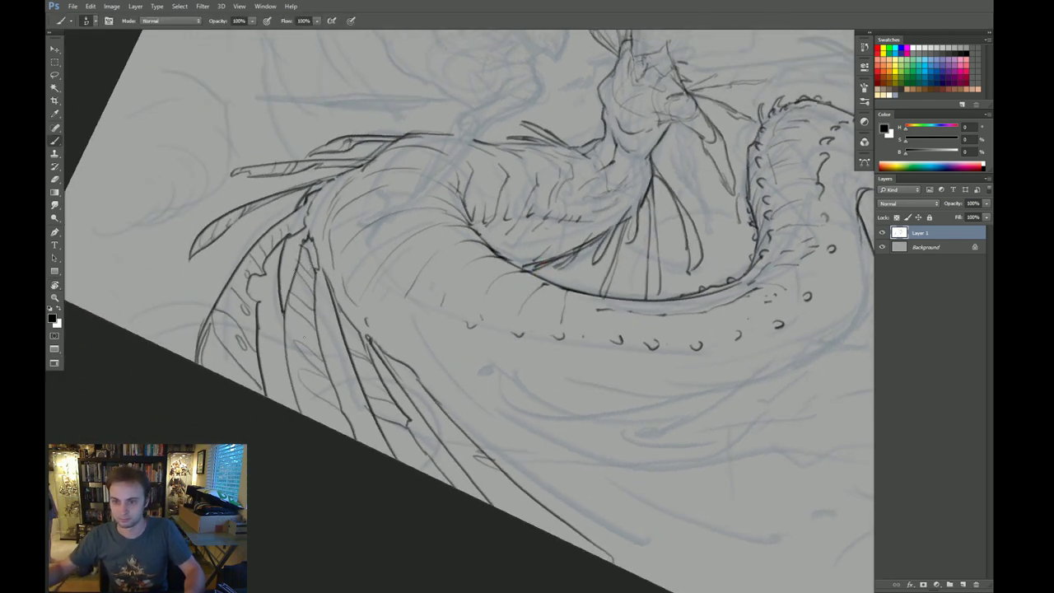
drag(290, 330, 366, 410)
key(ctrl+z)
drag(336, 382, 368, 411)
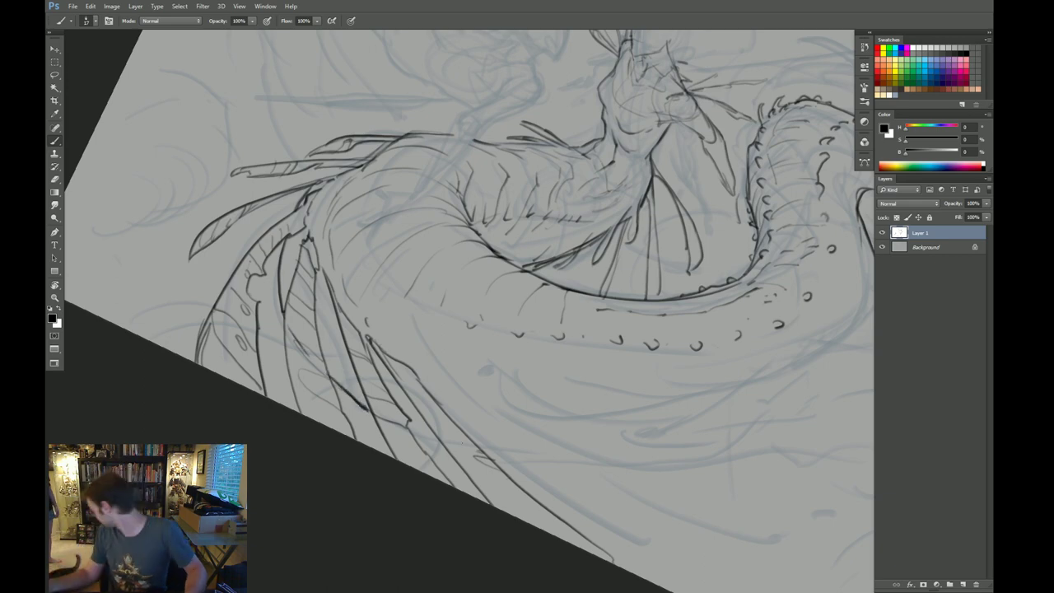
key(Escape)
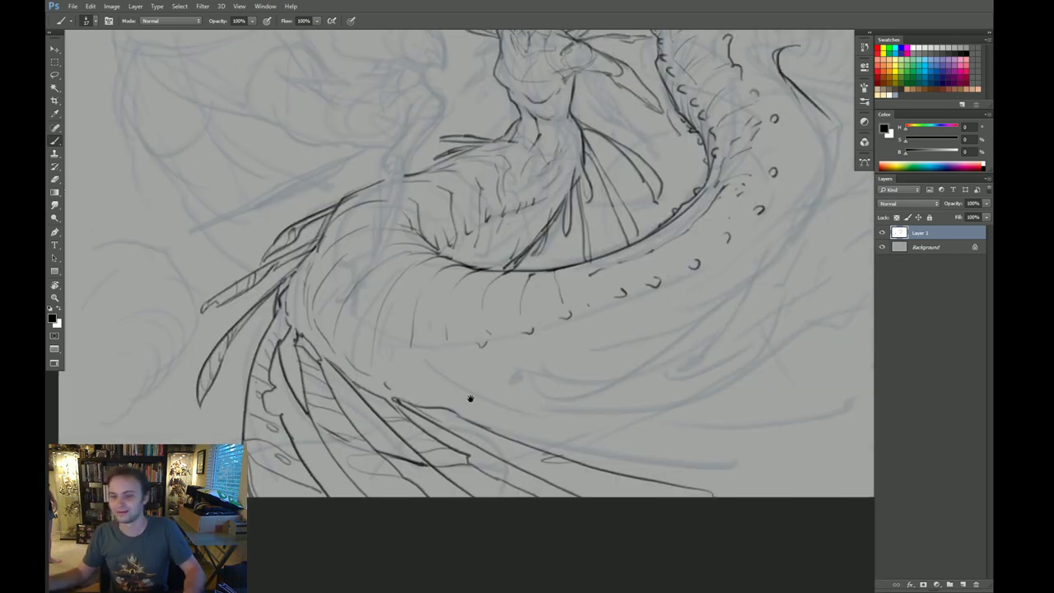
drag(470, 398, 462, 358)
key(e)
drag(395, 418, 410, 428)
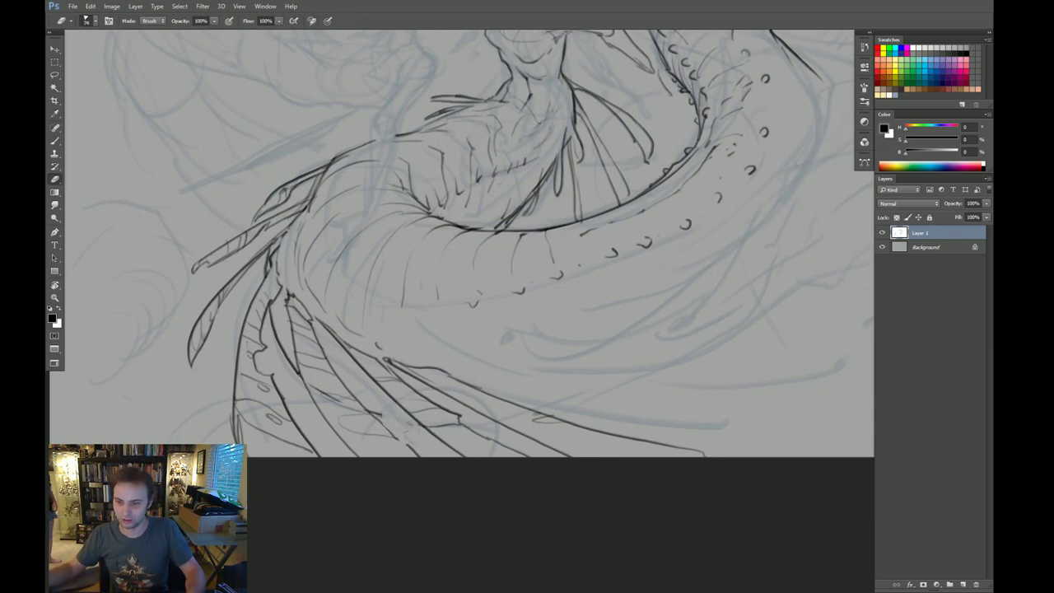
Step: Close the gaps between the lower long spines with short dark membrane edges
key(b)
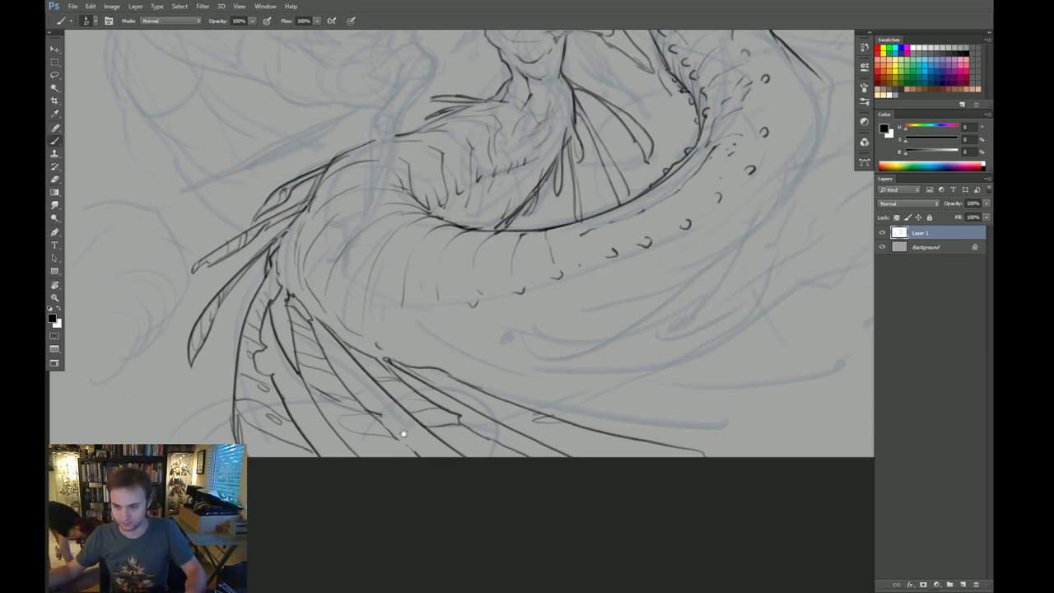
drag(404, 433, 411, 455)
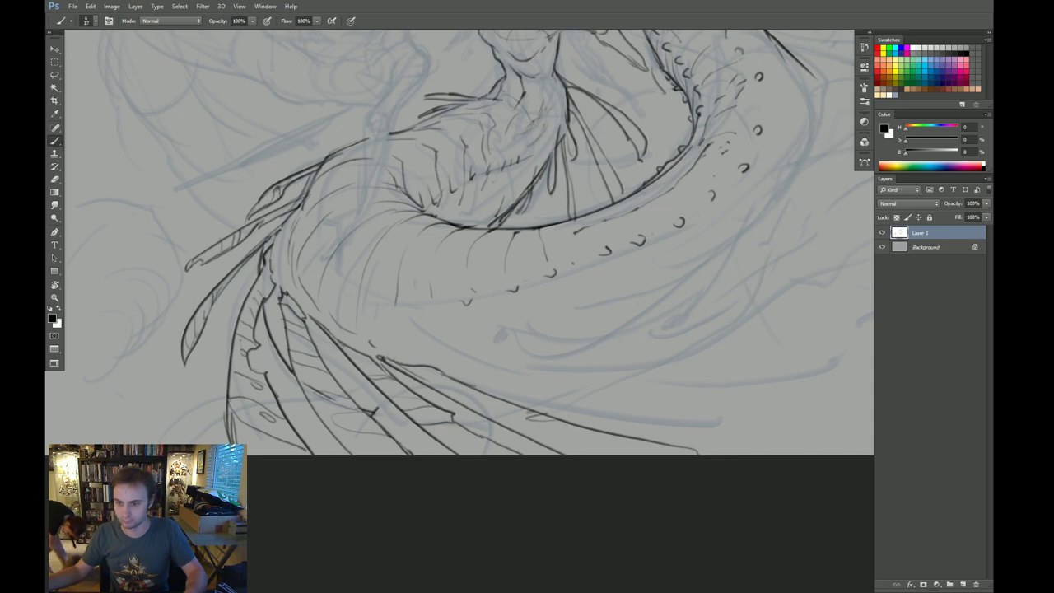
drag(378, 408, 428, 389)
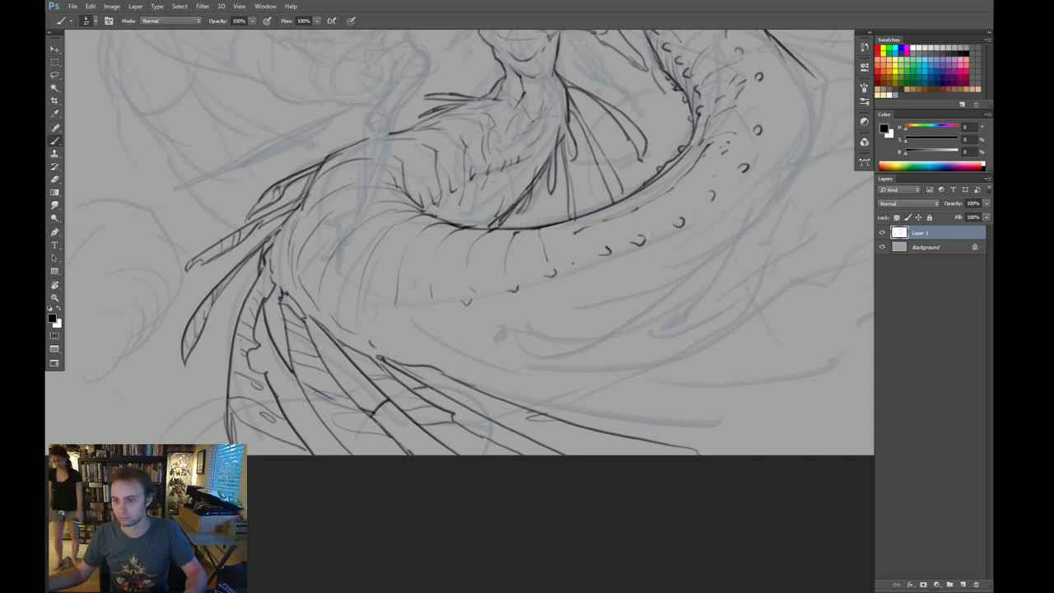
drag(494, 422, 503, 448)
drag(563, 437, 634, 435)
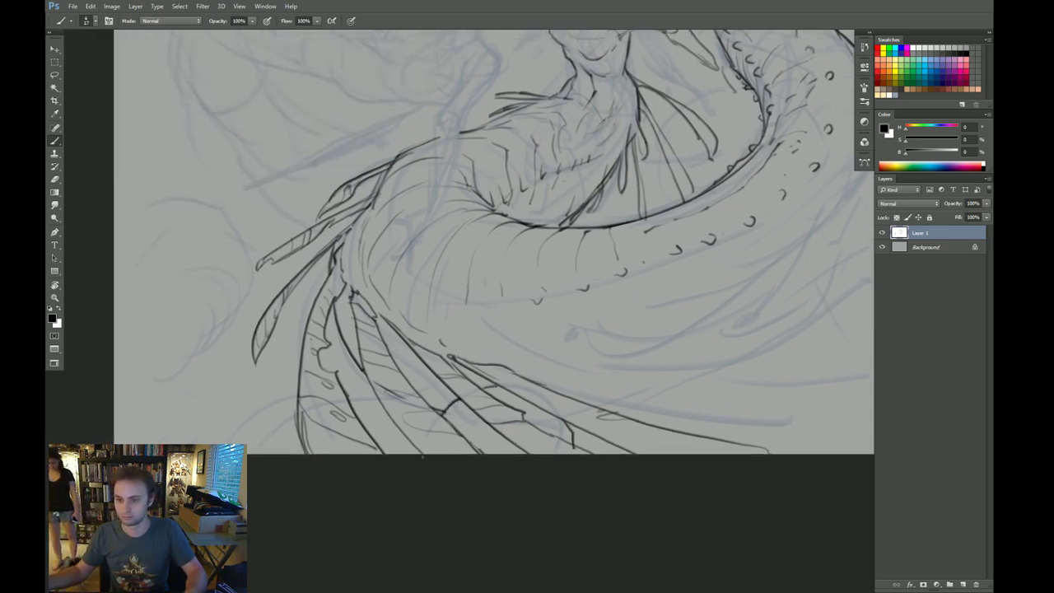
drag(449, 426, 502, 438)
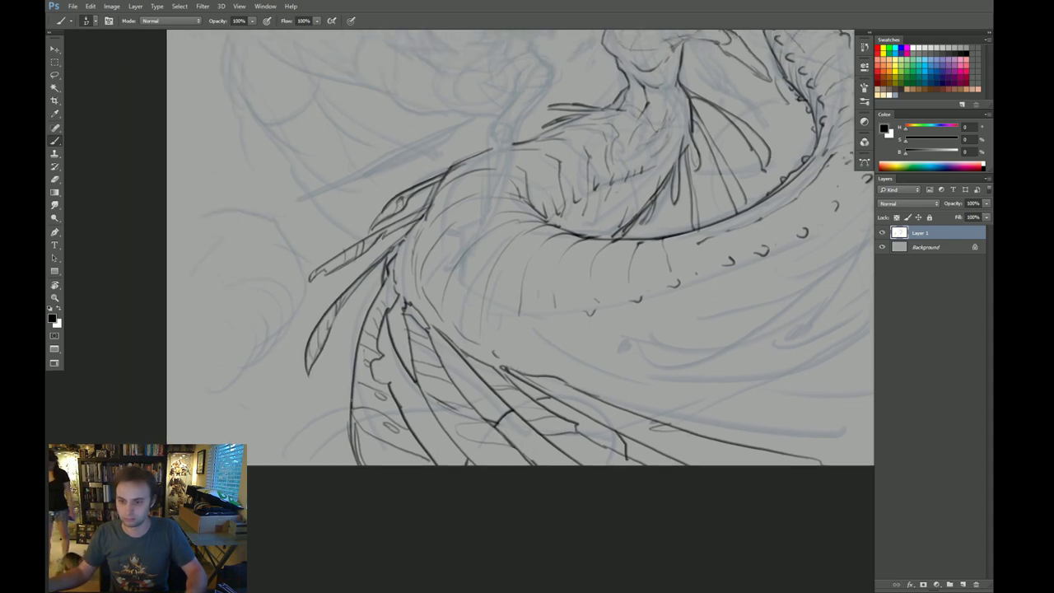
Step: Outline a rounded coral-like dome behind the fins at the canvas's bottom edge and begin its inner contours
mouse_move(349, 394)
mouse_down()
mouse_move(257, 438)
mouse_move(252, 467)
mouse_move(280, 466)
mouse_up()
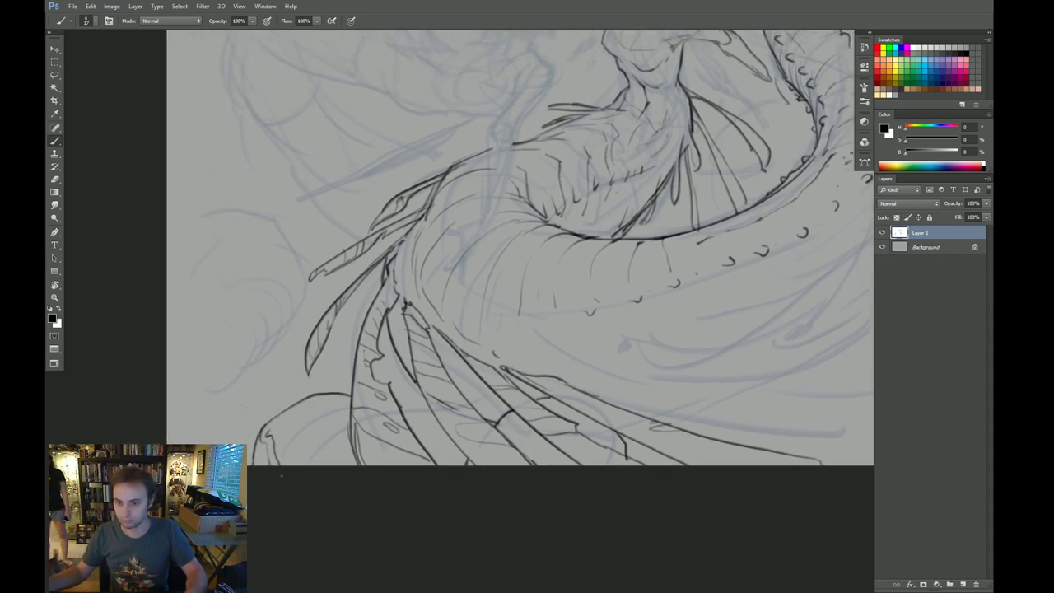
mouse_move(290, 402)
mouse_down()
mouse_move(318, 427)
mouse_move(298, 436)
mouse_up()
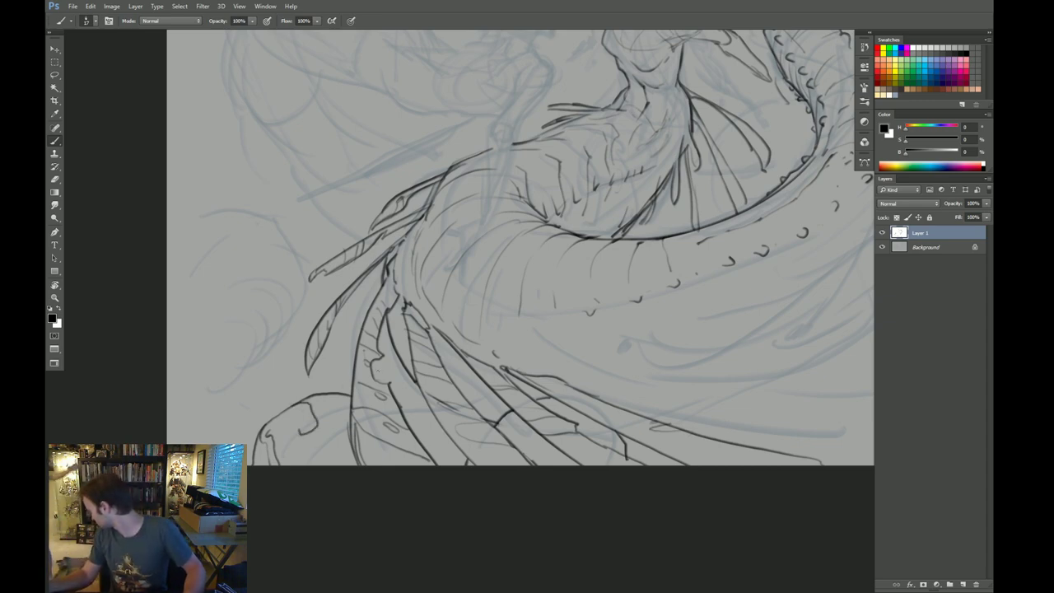
drag(292, 406, 298, 398)
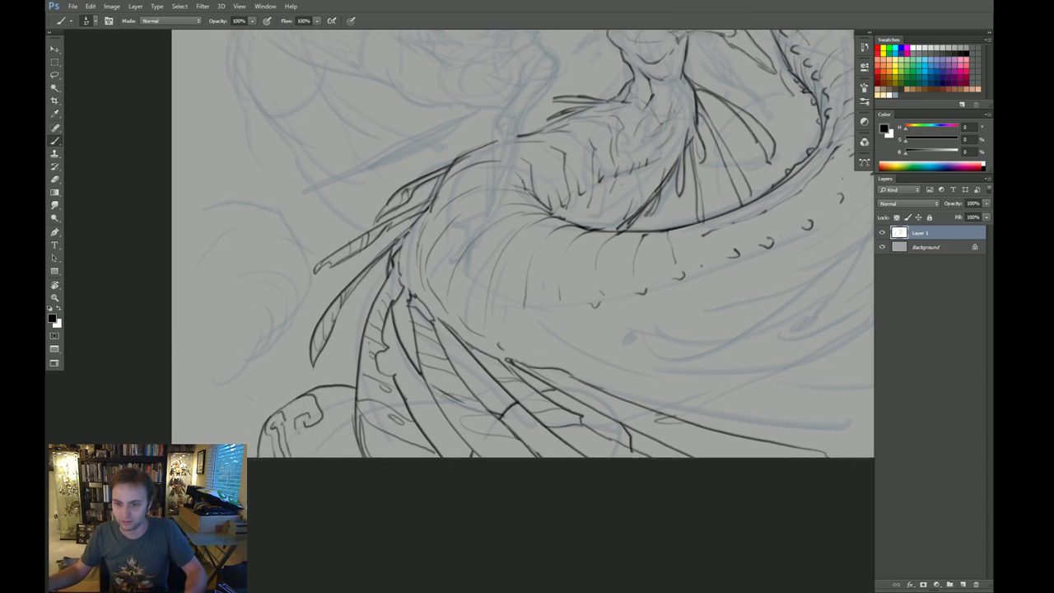
Step: Try an angular, interlocking maze line inside the upper part of the rounded dome, undoing unwanted strokes
mouse_move(299, 432)
mouse_down()
mouse_move(336, 425)
mouse_move(329, 403)
mouse_up()
key(ctrl+z)
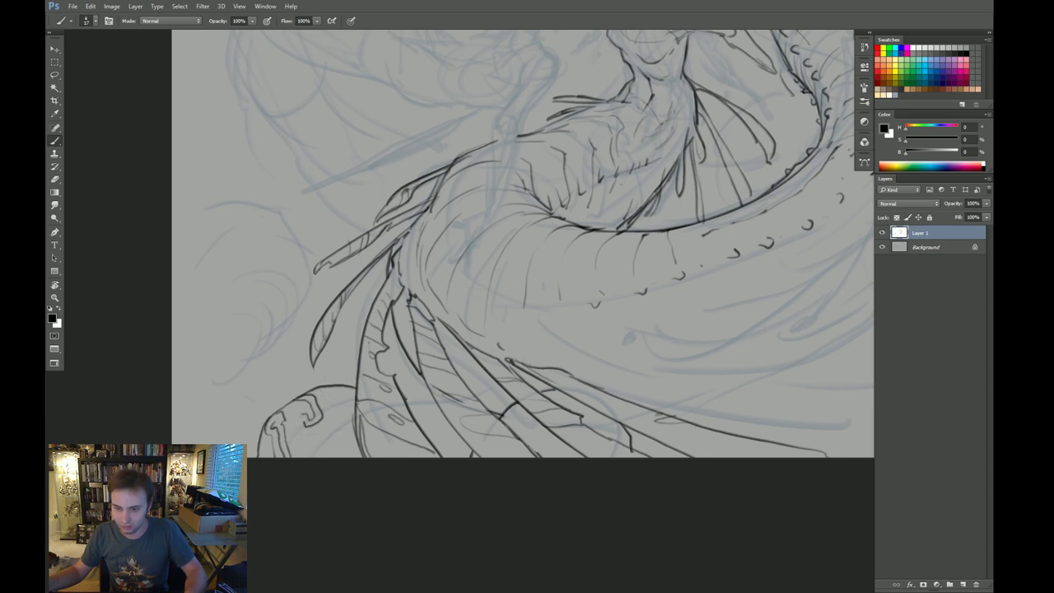
mouse_move(305, 436)
mouse_down()
mouse_move(331, 407)
mouse_move(357, 405)
mouse_up()
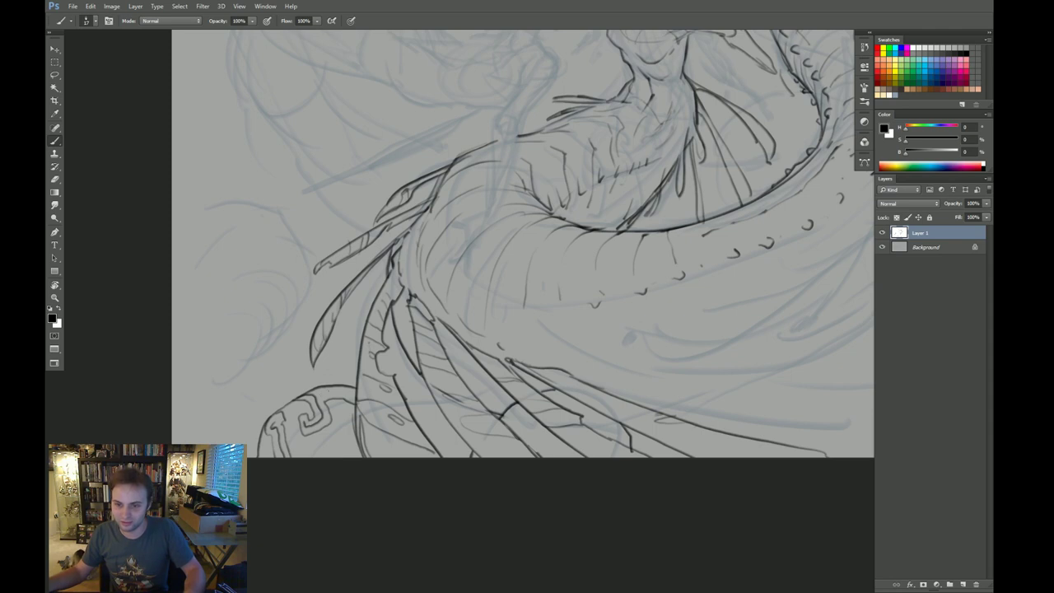
key(ctrl+z)
key(ctrl+z)
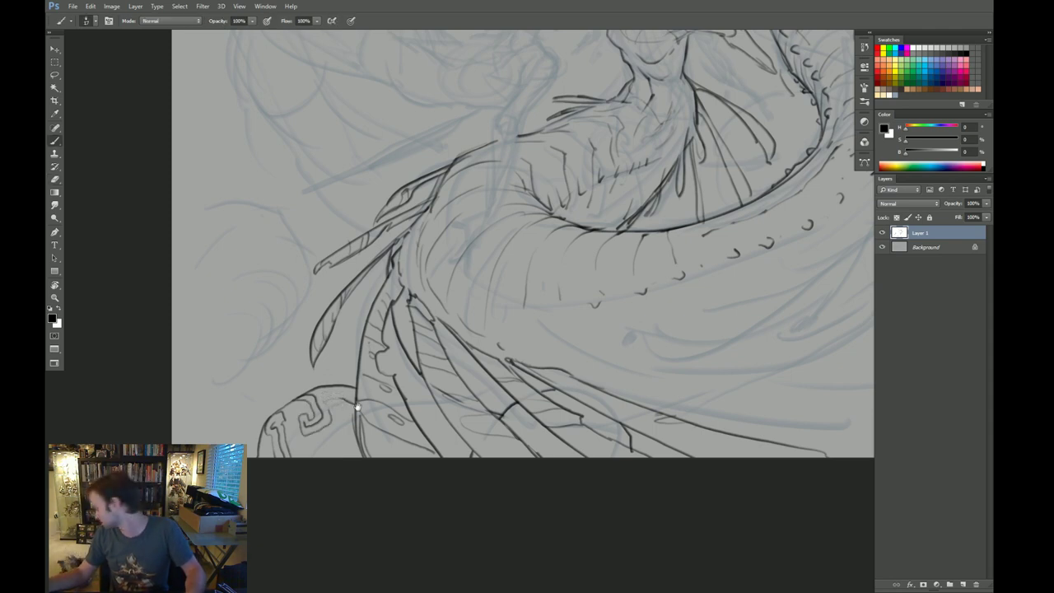
mouse_move(358, 404)
mouse_down()
mouse_move(349, 382)
mouse_move(301, 415)
mouse_move(296, 378)
mouse_move(286, 400)
mouse_move(336, 402)
mouse_up()
key(ctrl+z)
key(ctrl+z)
key(ctrl+z)
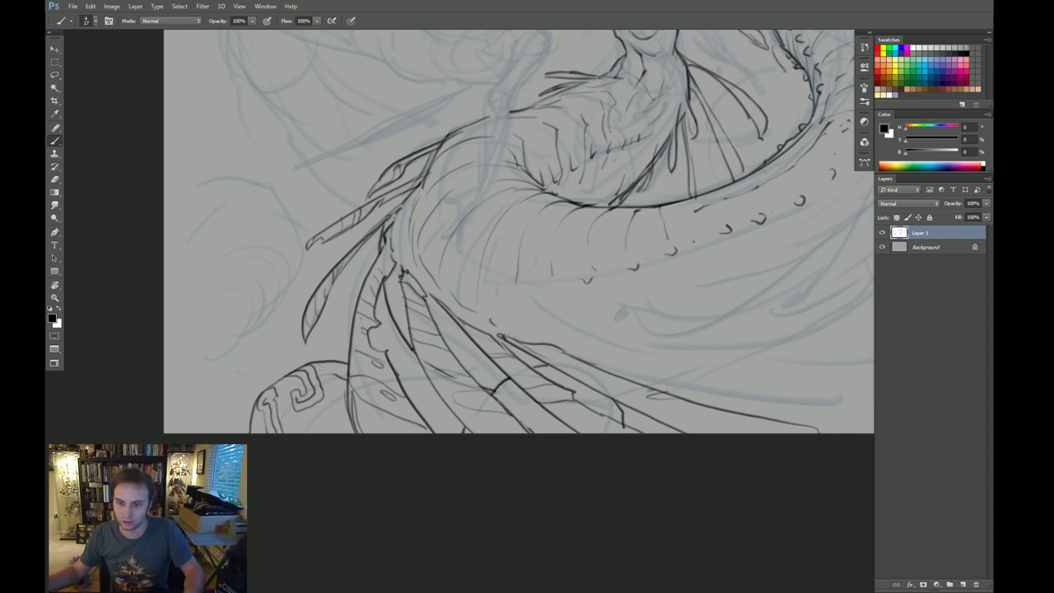
Step: Extend the angular maze pattern across the rest of the dome up to the nearest fin spine
mouse_move(317, 367)
mouse_down()
mouse_move(336, 368)
mouse_move(326, 374)
mouse_move(339, 391)
mouse_move(310, 414)
mouse_move(336, 410)
mouse_up()
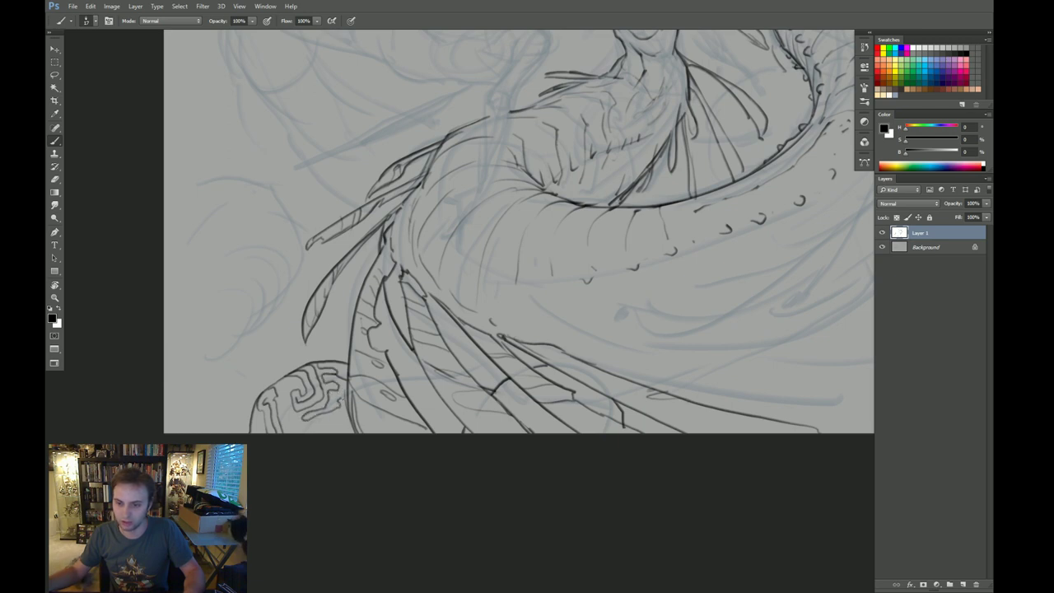
drag(336, 364, 344, 394)
key(r)
drag(546, 375, 502, 387)
key(Escape)
drag(360, 408, 370, 398)
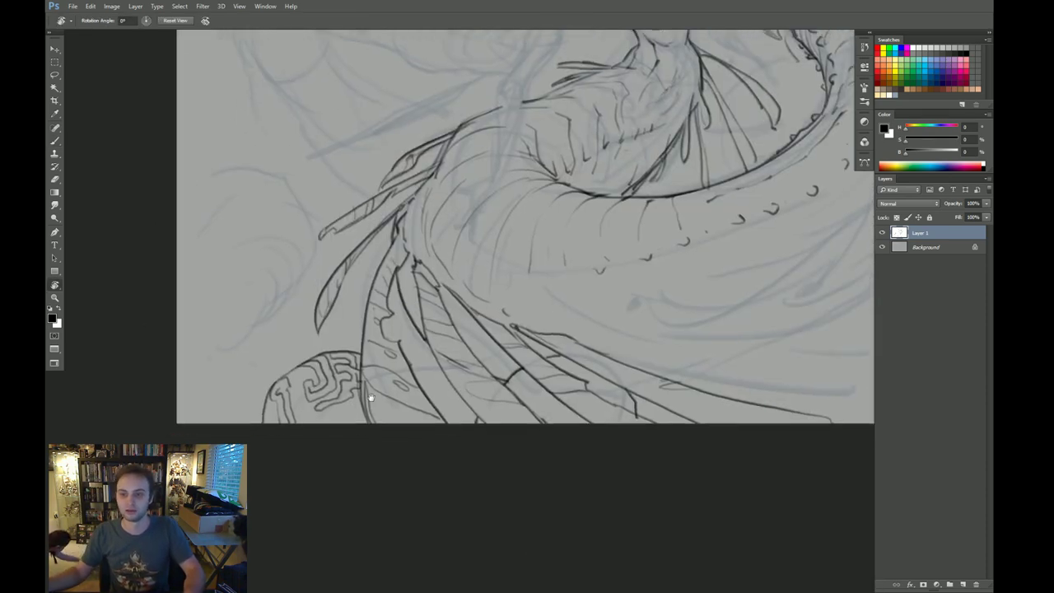
key(b)
drag(307, 369, 302, 379)
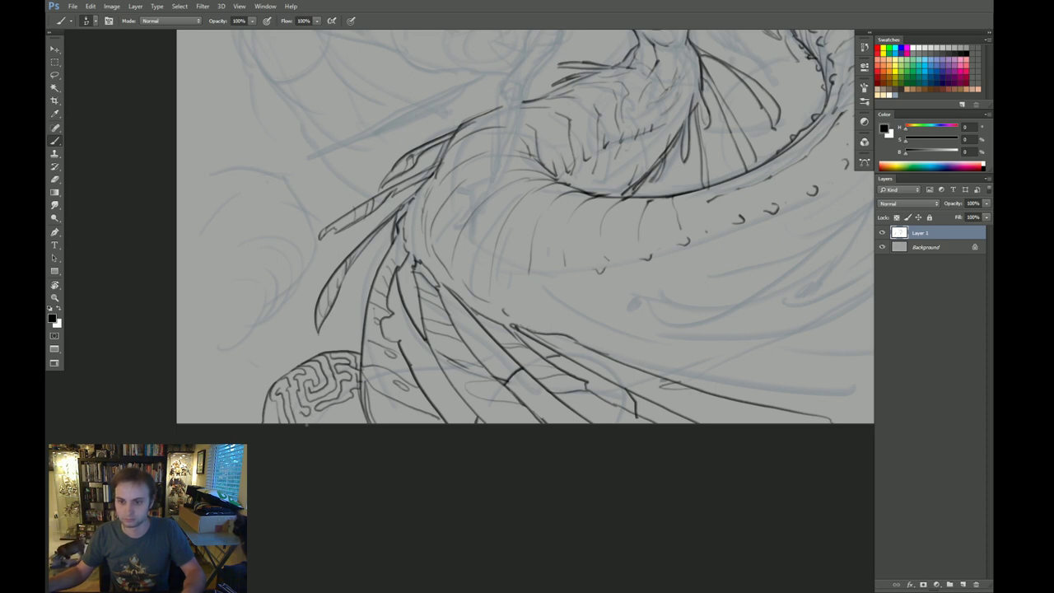
mouse_move(300, 419)
mouse_down()
mouse_move(331, 417)
mouse_move(321, 420)
mouse_up()
Step: Erase the angular maze pattern from the inside of the dome
key(e)
drag(295, 372, 306, 415)
mouse_move(318, 359)
mouse_down()
mouse_move(342, 401)
mouse_move(303, 391)
mouse_up()
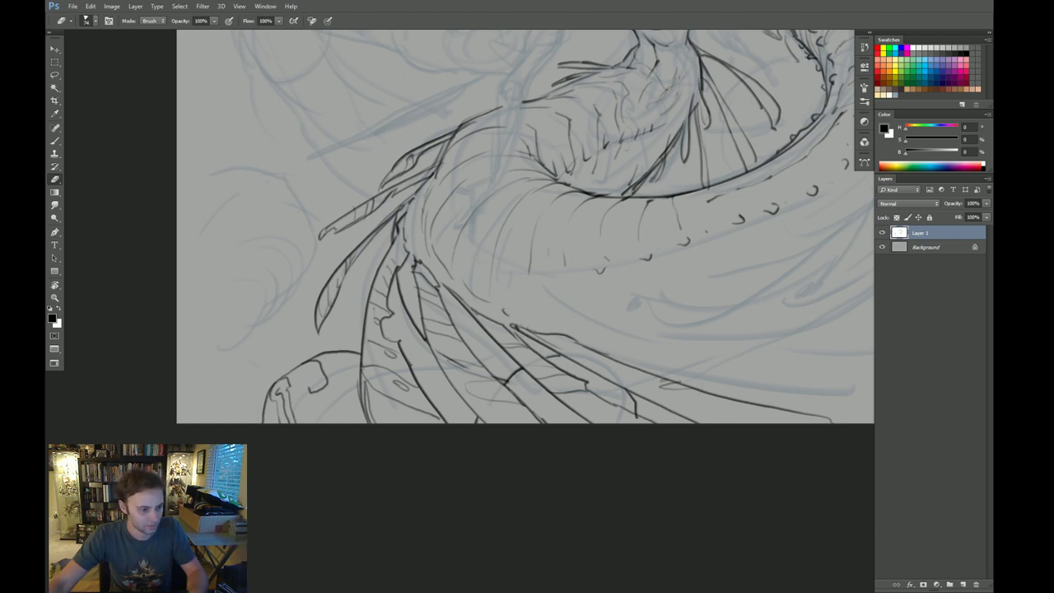
Step: Erase the leftover inner contour and fill the dome with wavy, brain-coral-like grooves up to the fin spine
drag(465, 399, 453, 406)
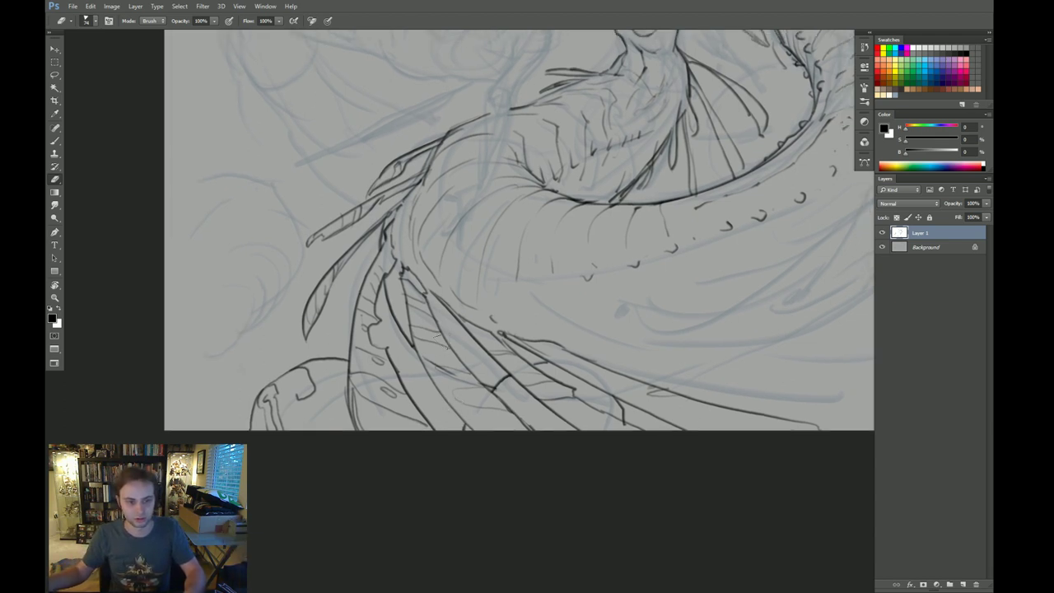
key(b)
key(e)
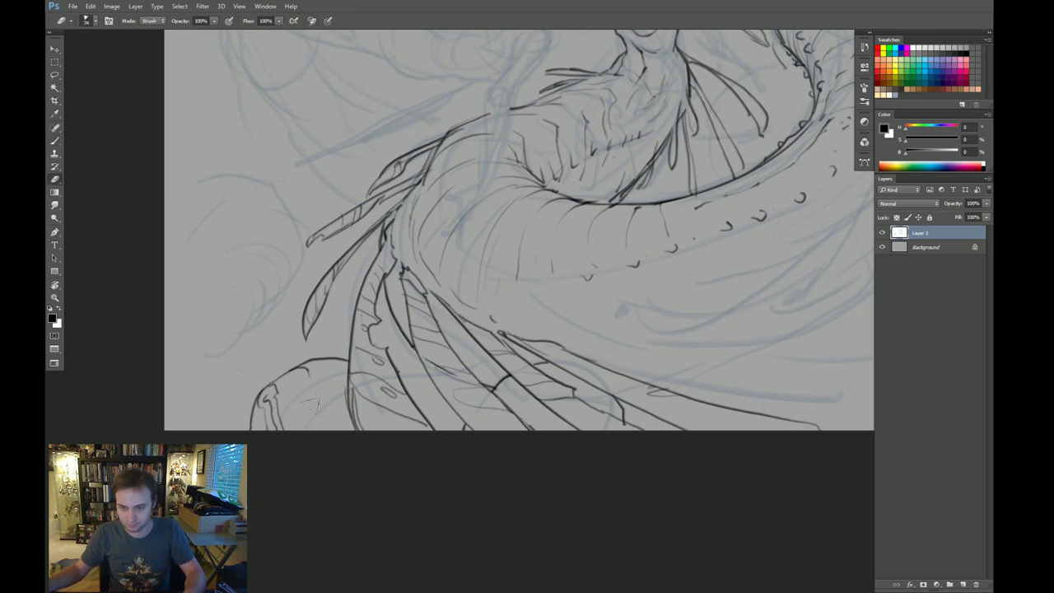
key(b)
drag(313, 376, 299, 398)
mouse_move(304, 396)
mouse_down()
mouse_move(278, 394)
mouse_move(284, 383)
mouse_move(305, 425)
mouse_up()
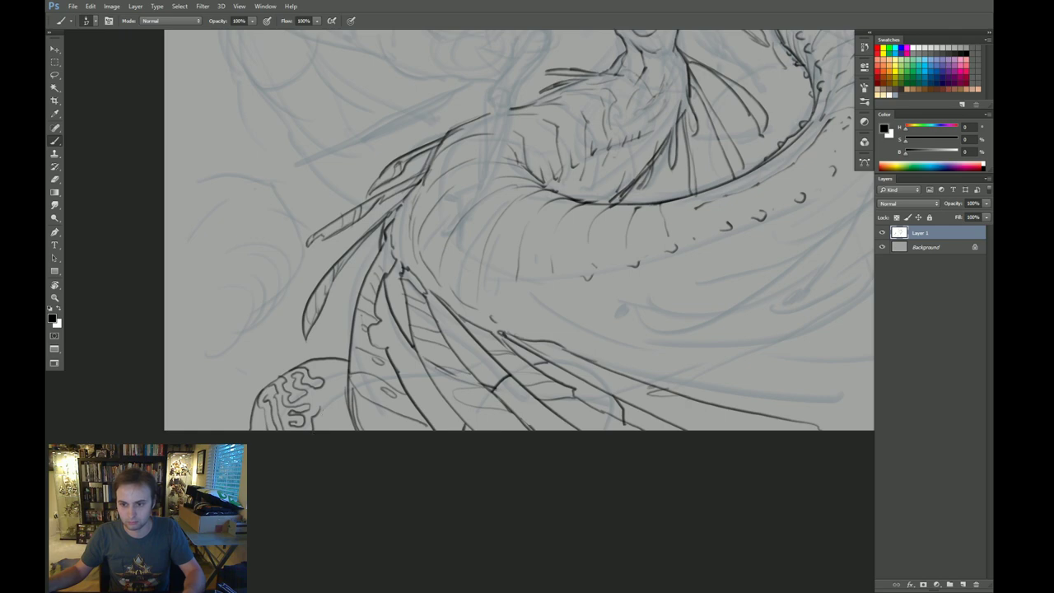
drag(322, 403, 328, 415)
drag(254, 411, 261, 432)
mouse_move(315, 397)
mouse_down()
mouse_move(338, 407)
mouse_move(336, 427)
mouse_up()
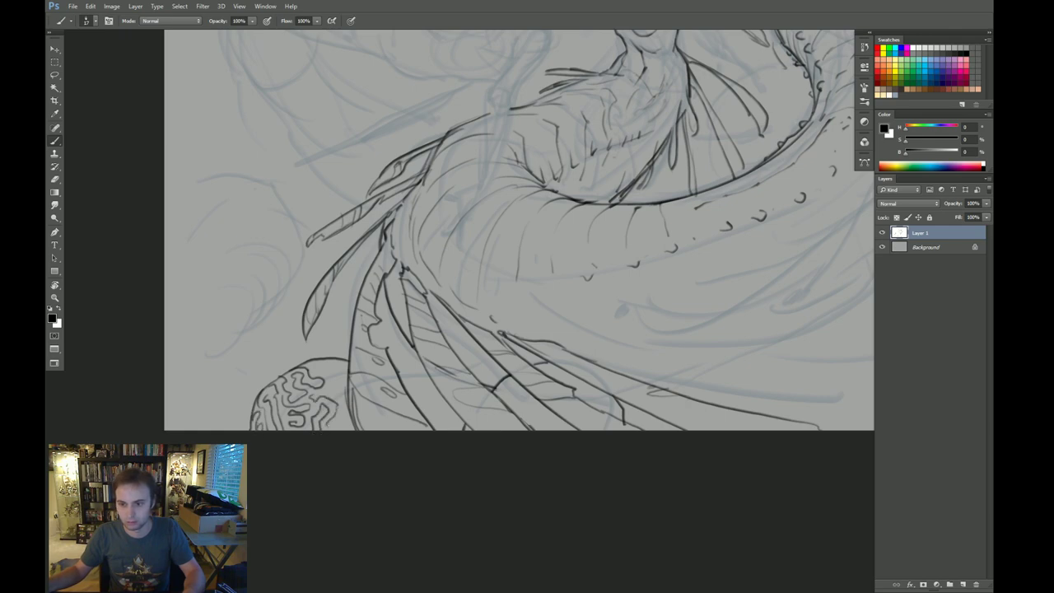
drag(329, 380, 338, 396)
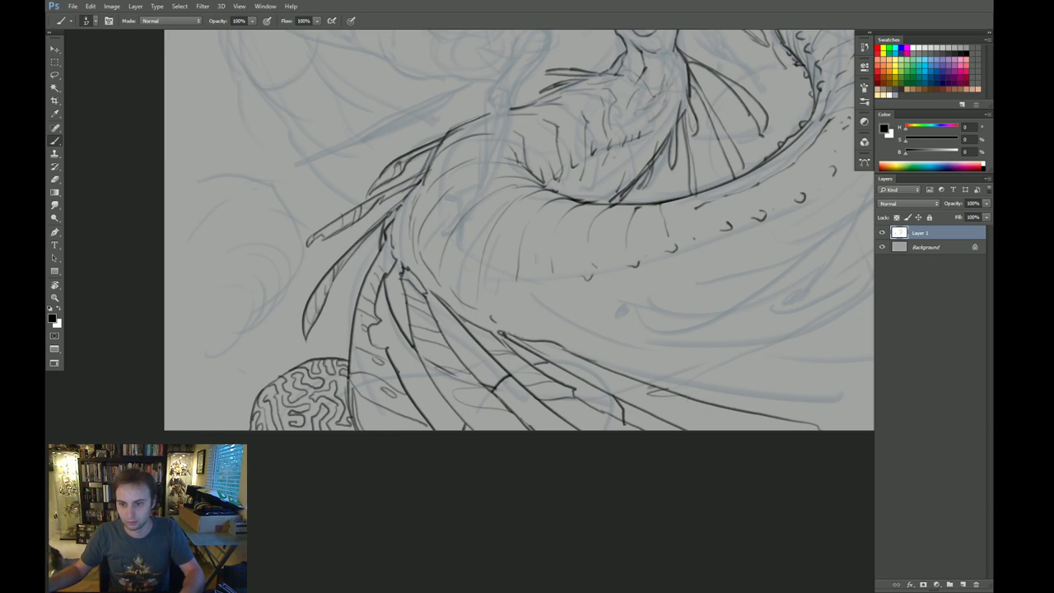
Step: Fill the closed gaps between the lower fin spines with matching curved coral grooves and short bands
key(r)
drag(525, 435, 433, 419)
key(Escape)
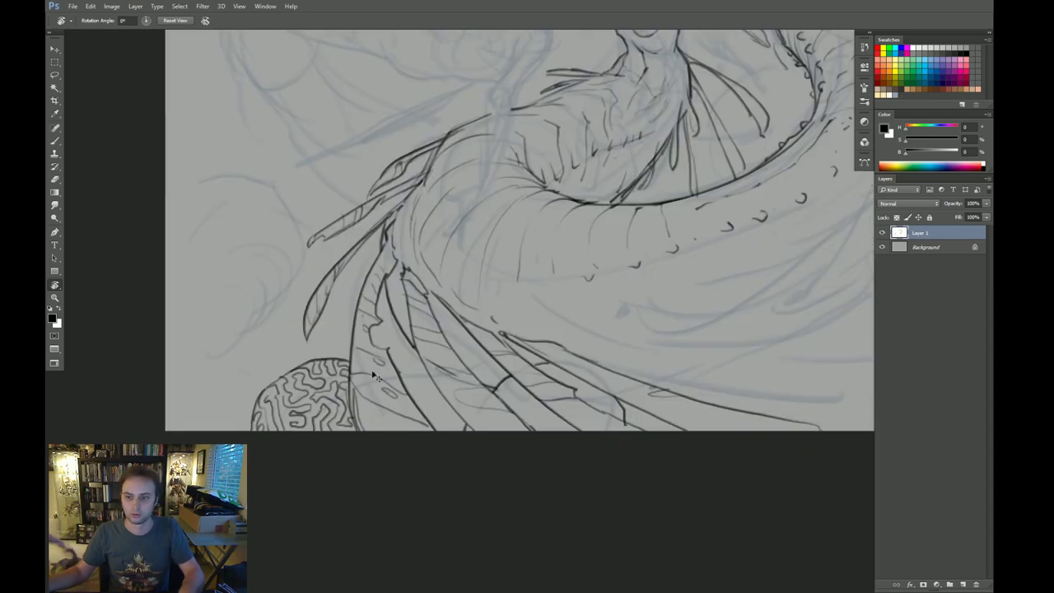
key(b)
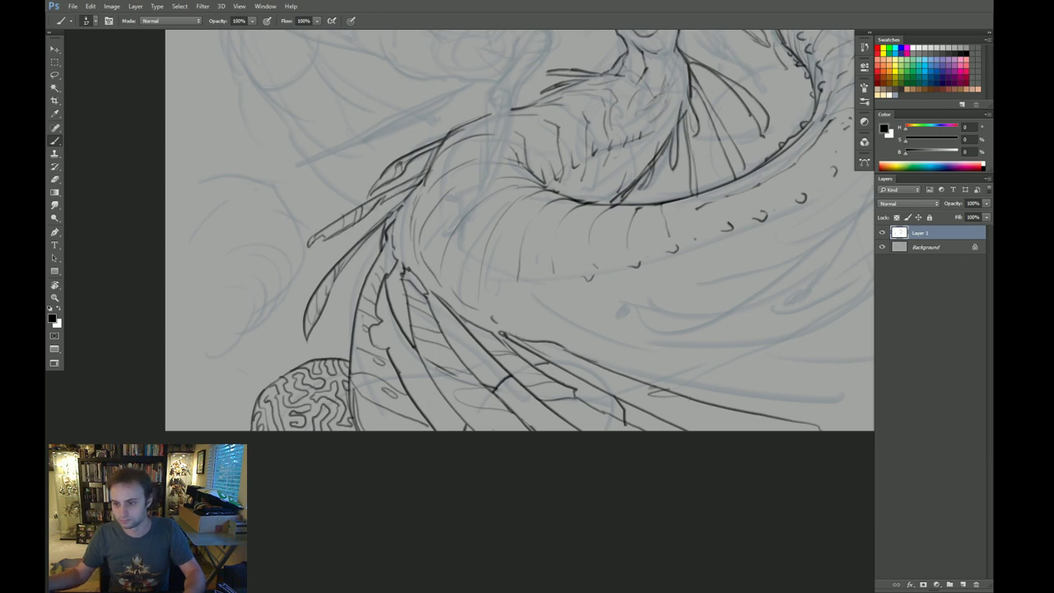
mouse_move(499, 387)
mouse_down()
mouse_move(532, 406)
mouse_move(556, 431)
mouse_up()
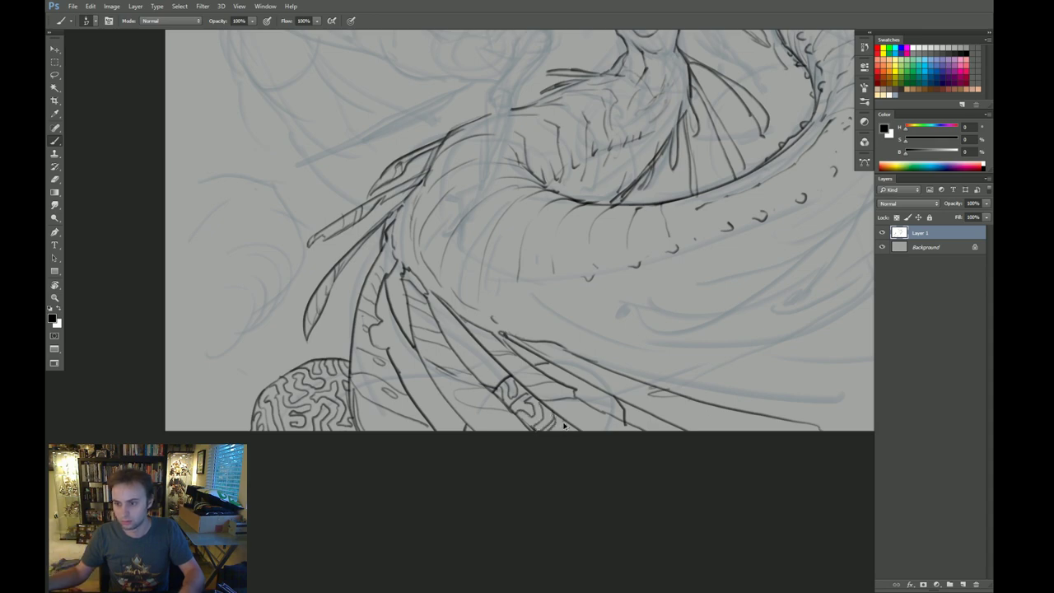
drag(601, 403, 592, 408)
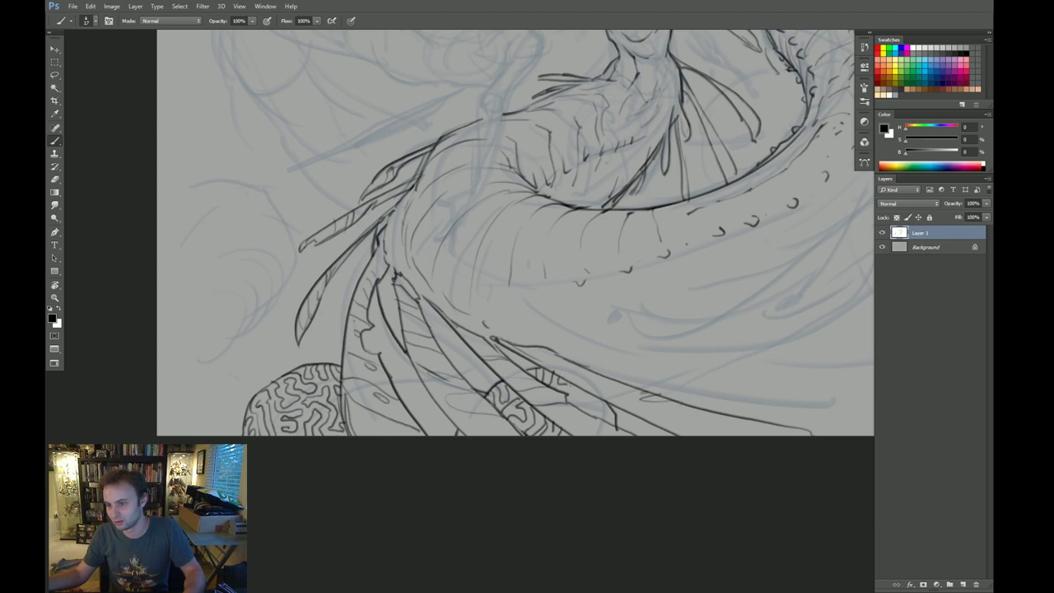
mouse_move(568, 394)
mouse_down()
mouse_move(589, 390)
mouse_move(597, 408)
mouse_up()
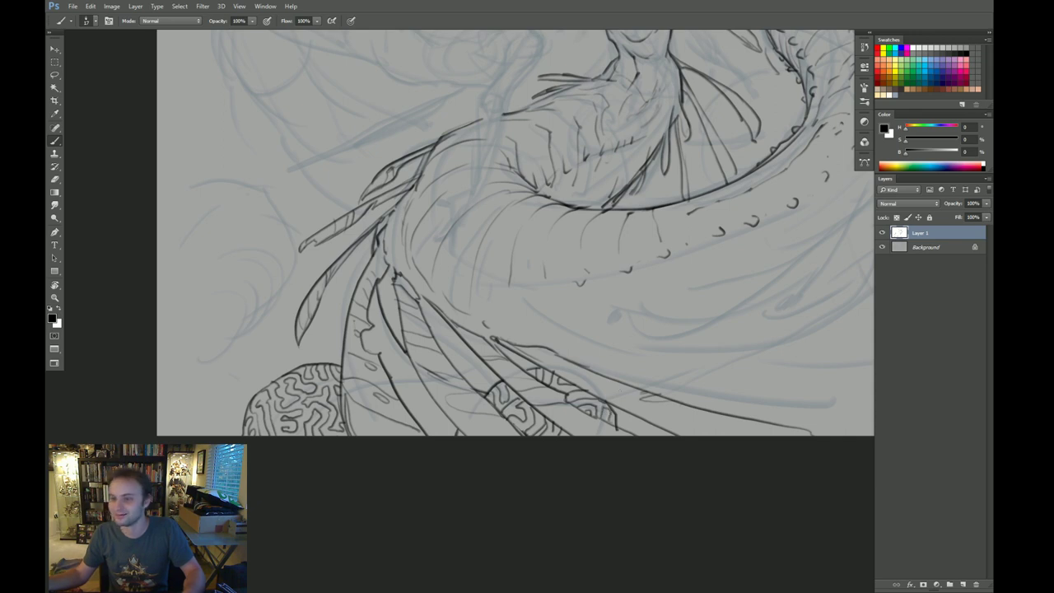
drag(548, 375, 539, 413)
drag(575, 342, 557, 376)
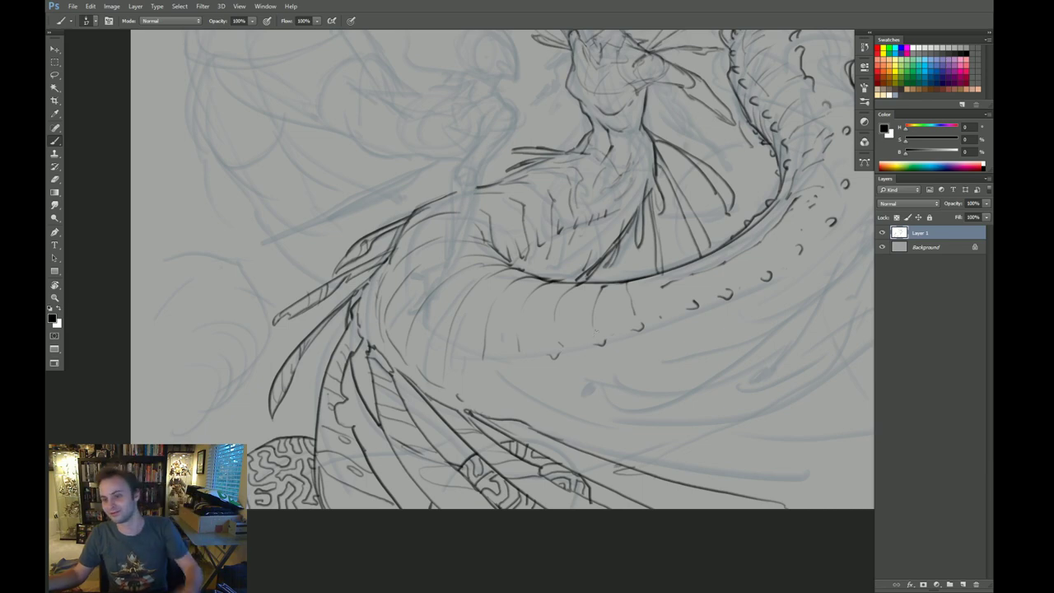
Step: Outline the large rounded coral boulders along the canvas's left edge, with a smaller mound behind and another below
drag(580, 354, 582, 365)
key(e)
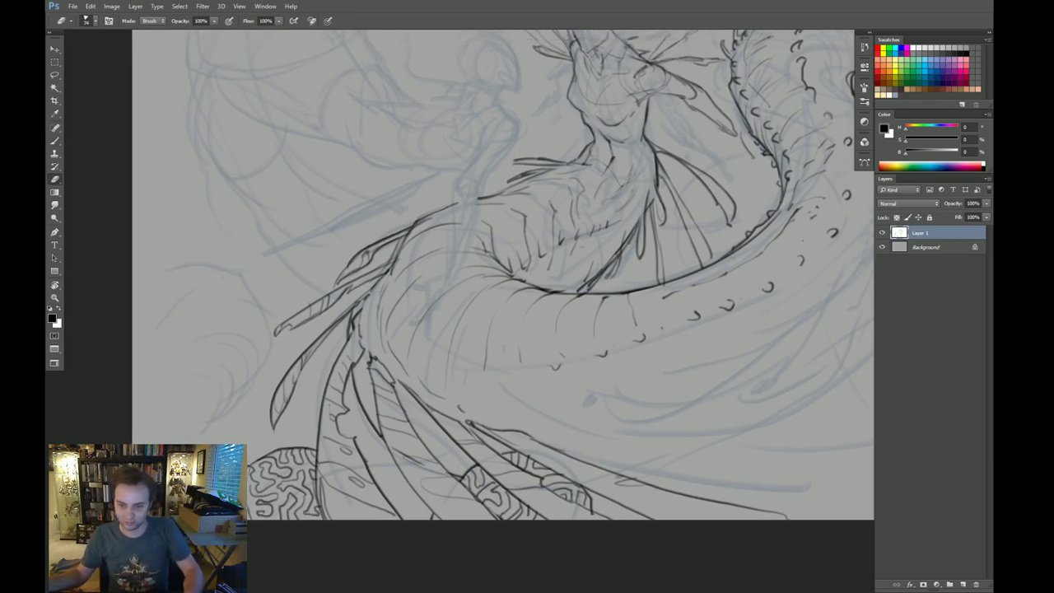
key(b)
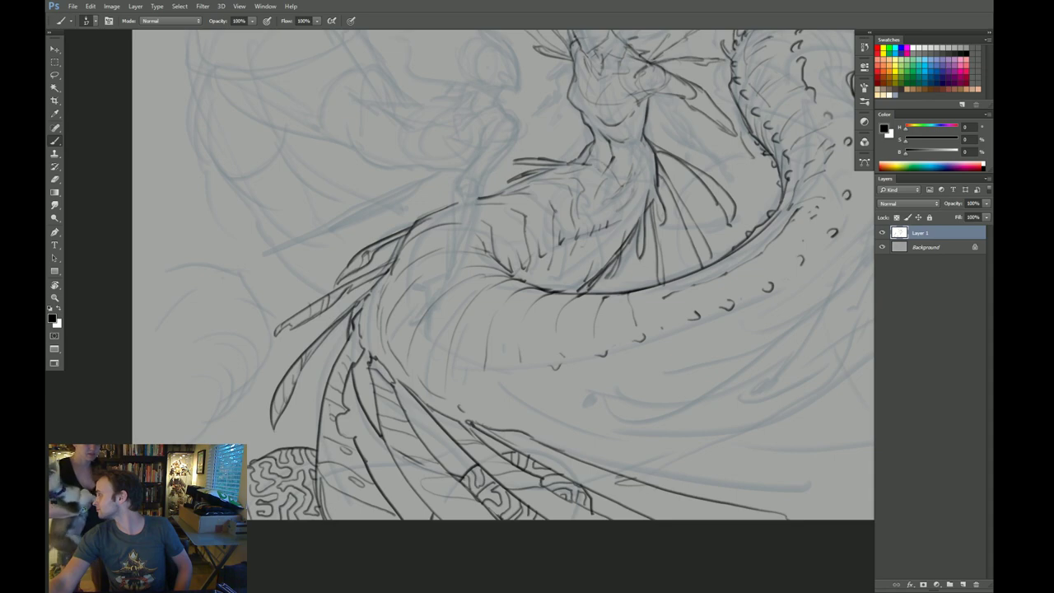
drag(413, 364, 411, 359)
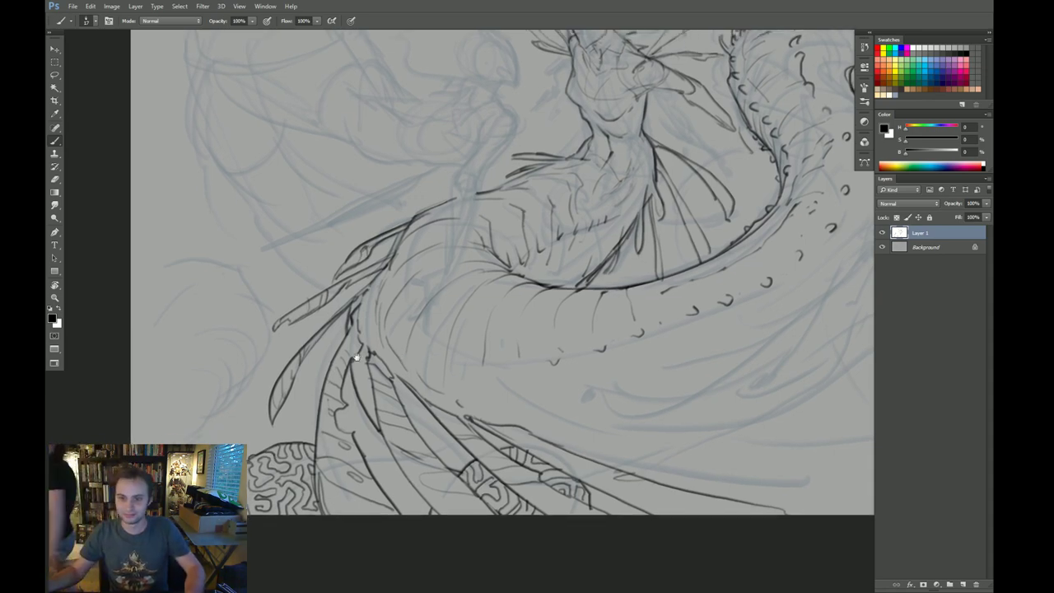
mouse_move(130, 279)
mouse_down()
mouse_move(169, 267)
mouse_move(205, 232)
mouse_move(234, 266)
mouse_up()
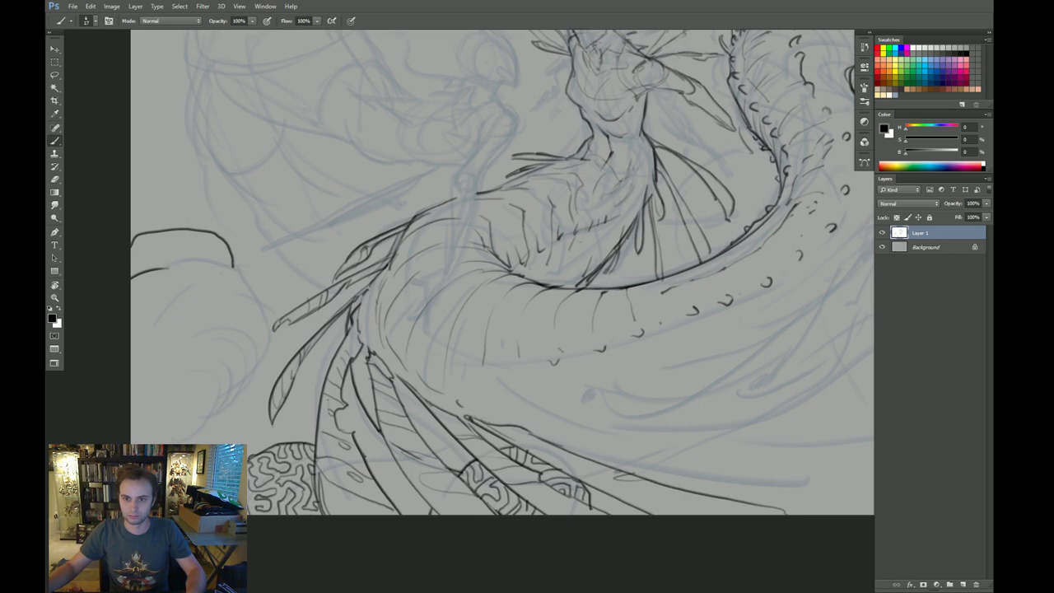
mouse_move(167, 265)
mouse_down()
mouse_move(234, 266)
mouse_move(262, 299)
mouse_move(267, 361)
mouse_move(201, 427)
mouse_up()
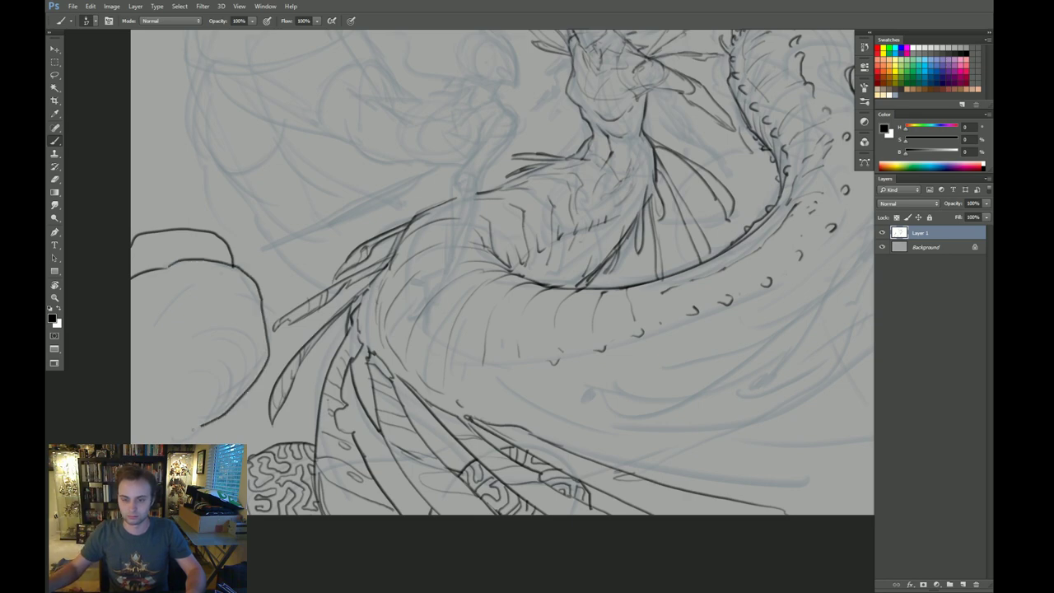
mouse_move(132, 417)
mouse_down()
mouse_move(156, 416)
mouse_move(189, 443)
mouse_up()
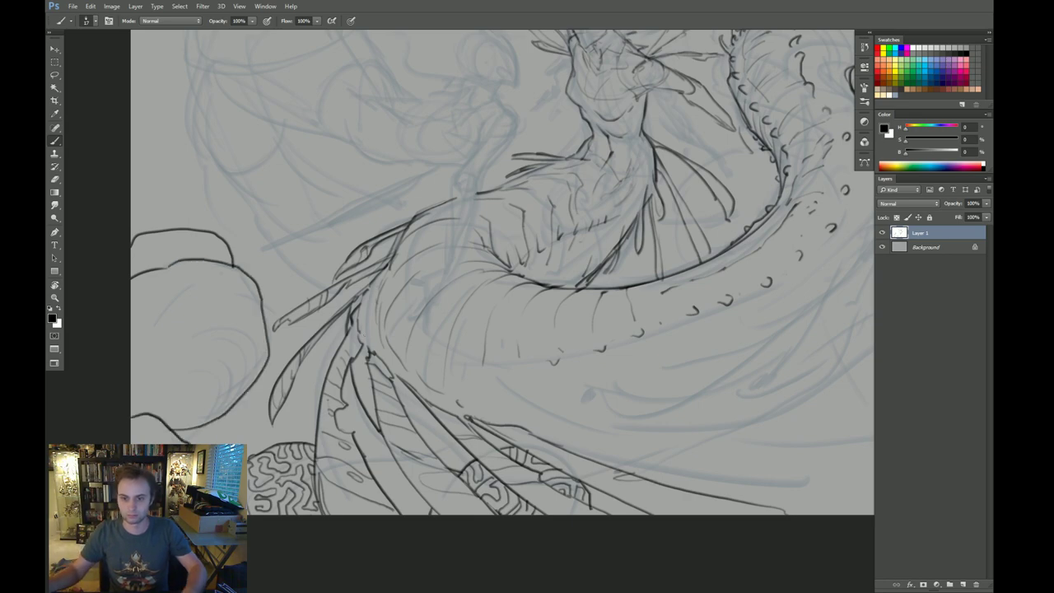
Step: Add a row of short curved rib lines along the lower side of the coiling body above the long fins
drag(425, 305, 376, 391)
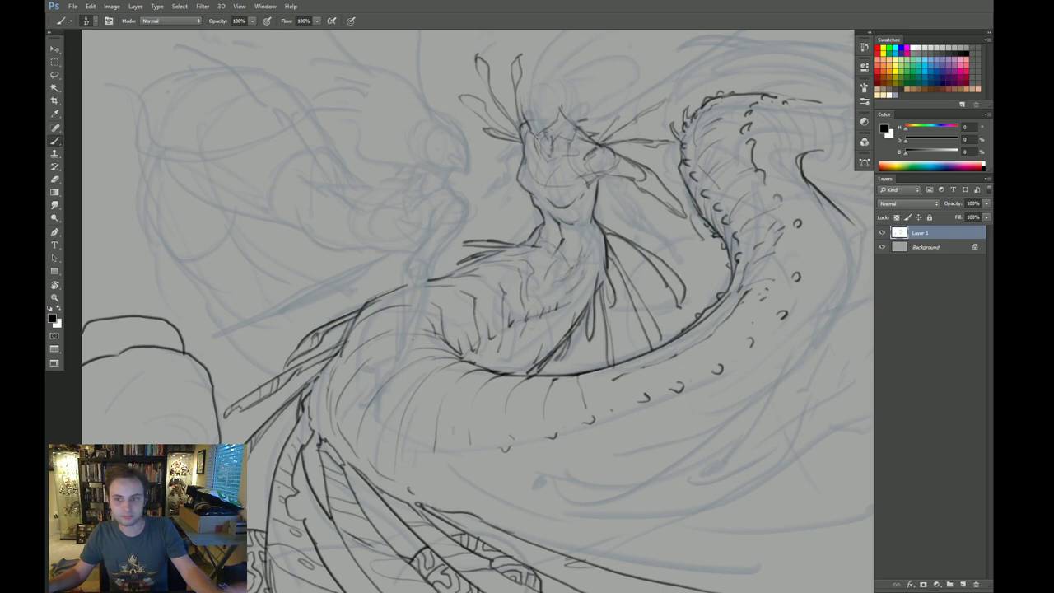
drag(503, 366, 407, 312)
drag(337, 412, 339, 447)
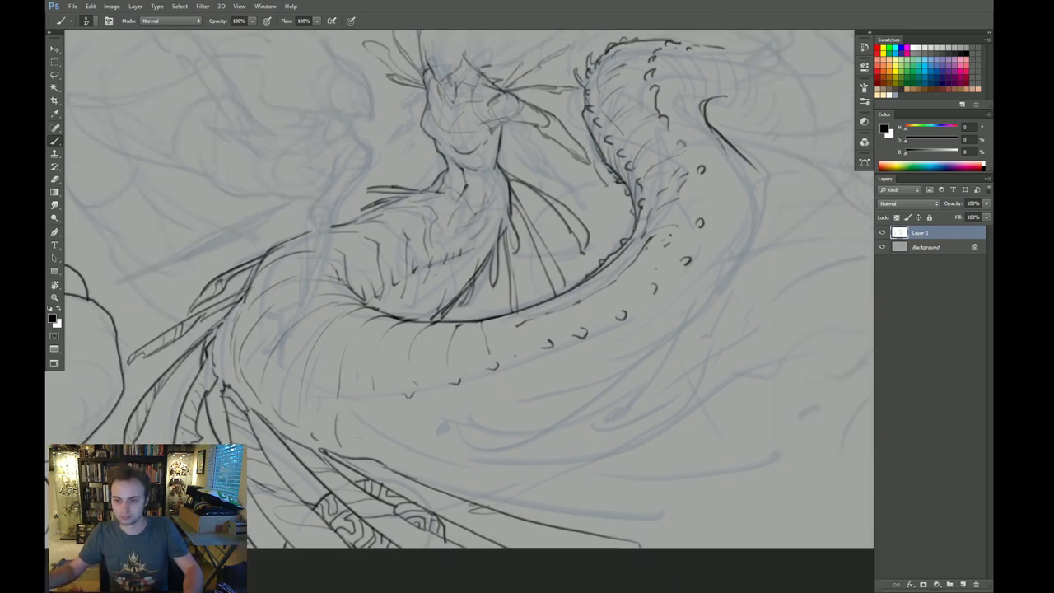
mouse_move(382, 415)
mouse_down()
mouse_move(385, 440)
mouse_move(439, 428)
mouse_move(422, 413)
mouse_move(438, 444)
mouse_up()
drag(464, 403, 486, 434)
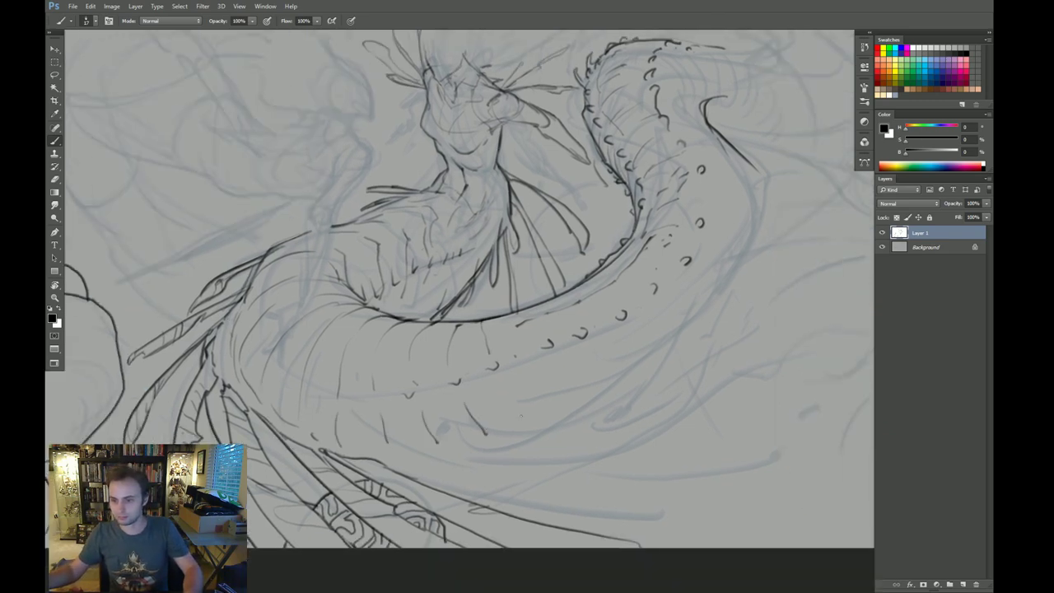
drag(508, 395, 533, 429)
drag(540, 384, 564, 414)
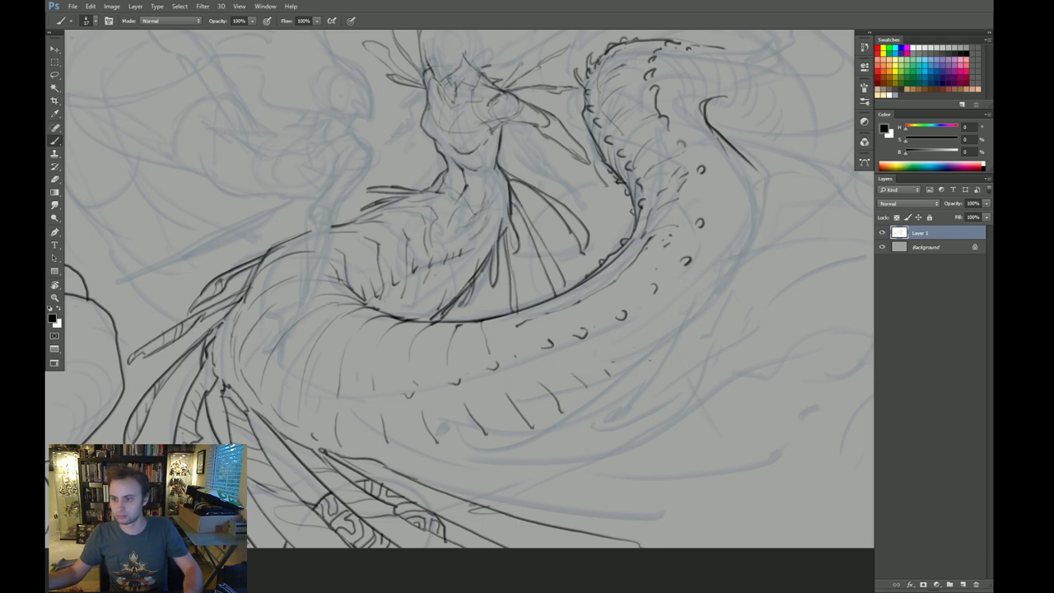
Step: Draw short vein marks inside the outermost lower fin with the canvas rotated
key(r)
mouse_move(643, 384)
mouse_down()
mouse_move(621, 434)
mouse_move(445, 438)
mouse_up()
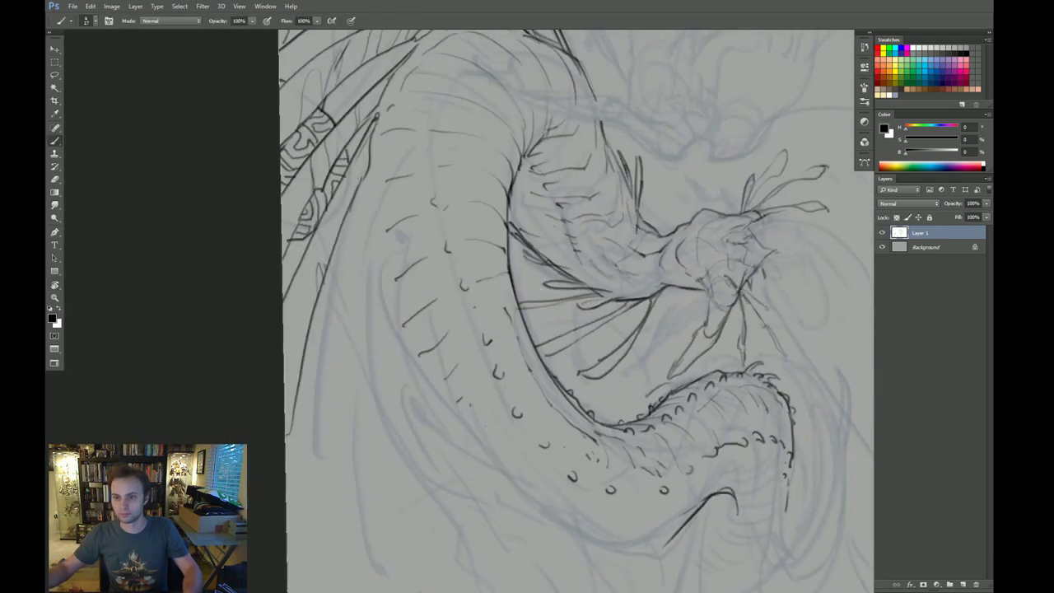
mouse_move(338, 227)
mouse_down()
mouse_move(333, 256)
mouse_move(289, 317)
mouse_move(295, 359)
mouse_up()
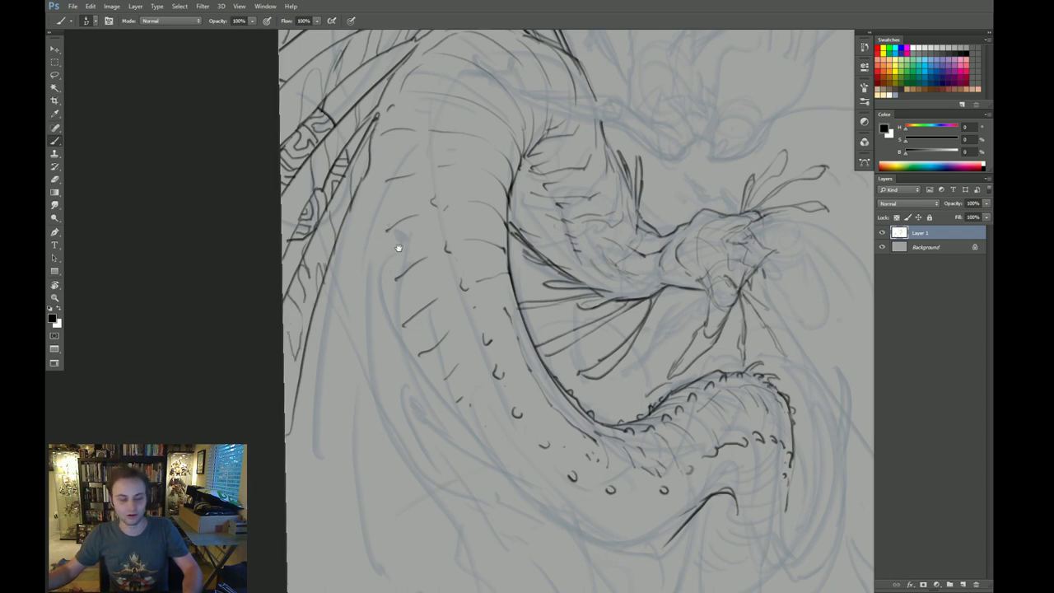
drag(398, 248, 391, 256)
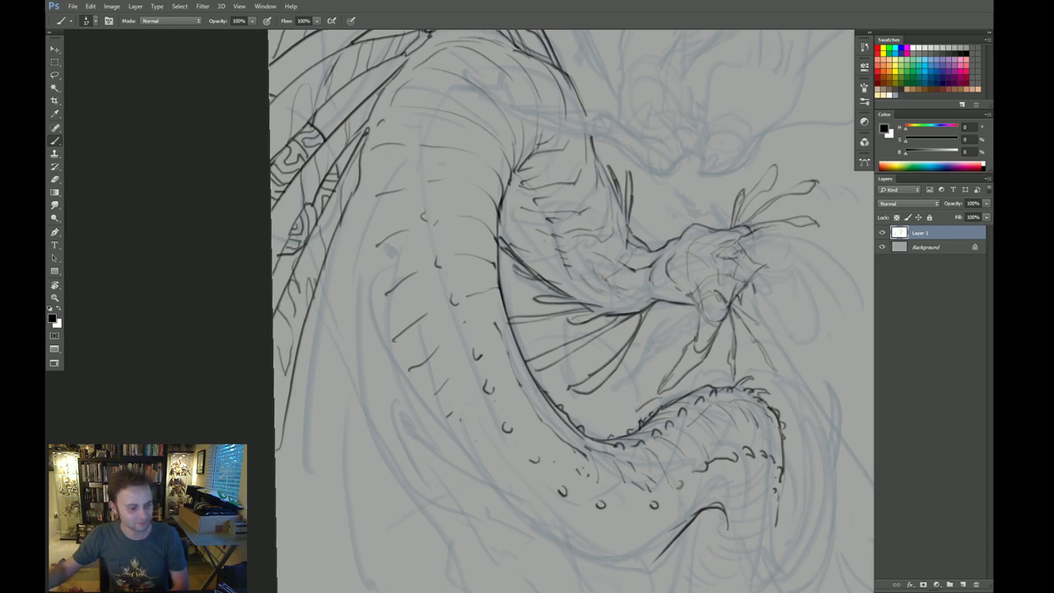
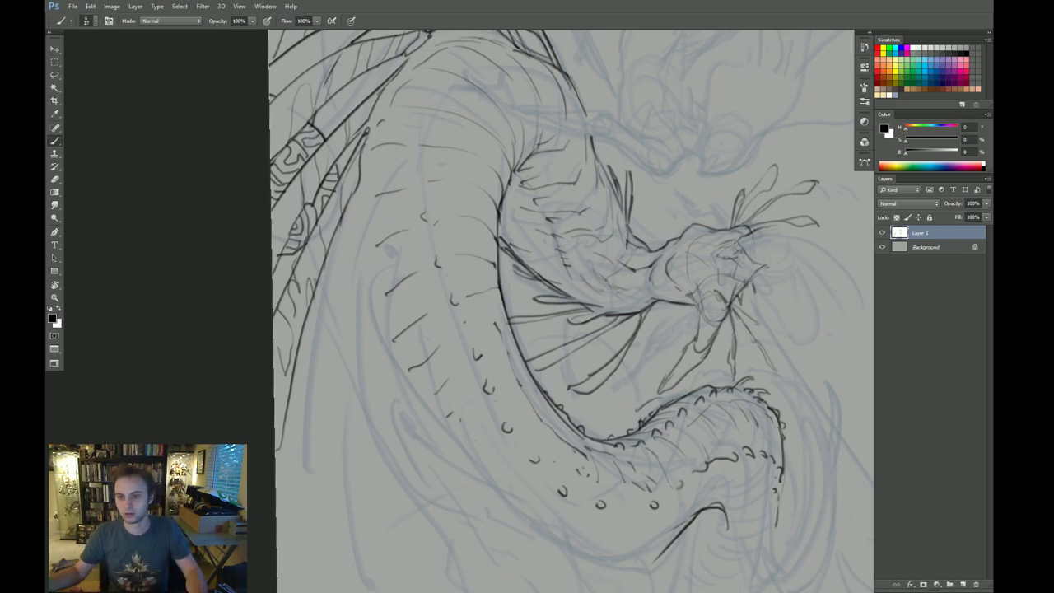
Step: Draw the long sweeping edge of a new fin from the body's lower side toward the canvas corner, redoing unsatisfactory strokes
key(r)
drag(381, 316, 425, 152)
key(b)
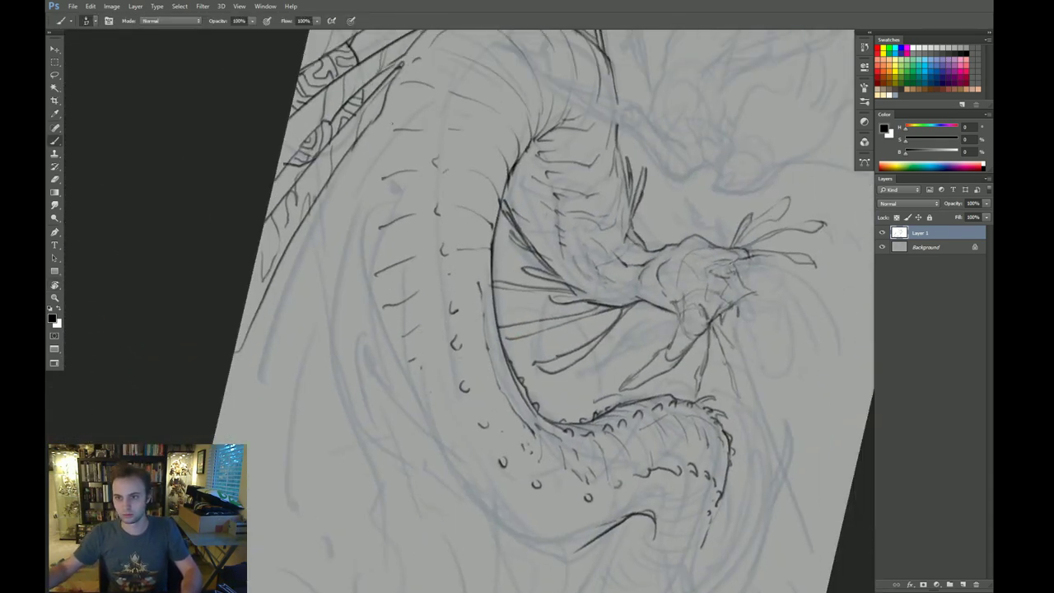
mouse_move(394, 109)
mouse_down()
mouse_move(265, 284)
mouse_move(224, 407)
mouse_up()
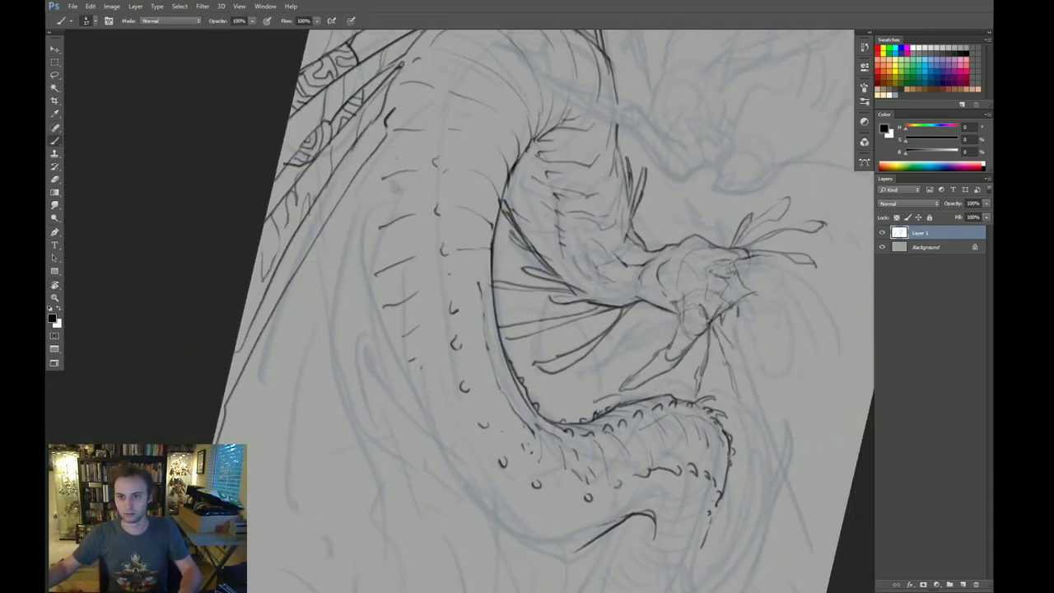
key(ctrl+z)
mouse_move(384, 134)
mouse_down()
mouse_move(260, 430)
mouse_move(236, 294)
mouse_move(176, 359)
mouse_move(459, 172)
mouse_up()
key(r)
key(ctrl+z)
key(b)
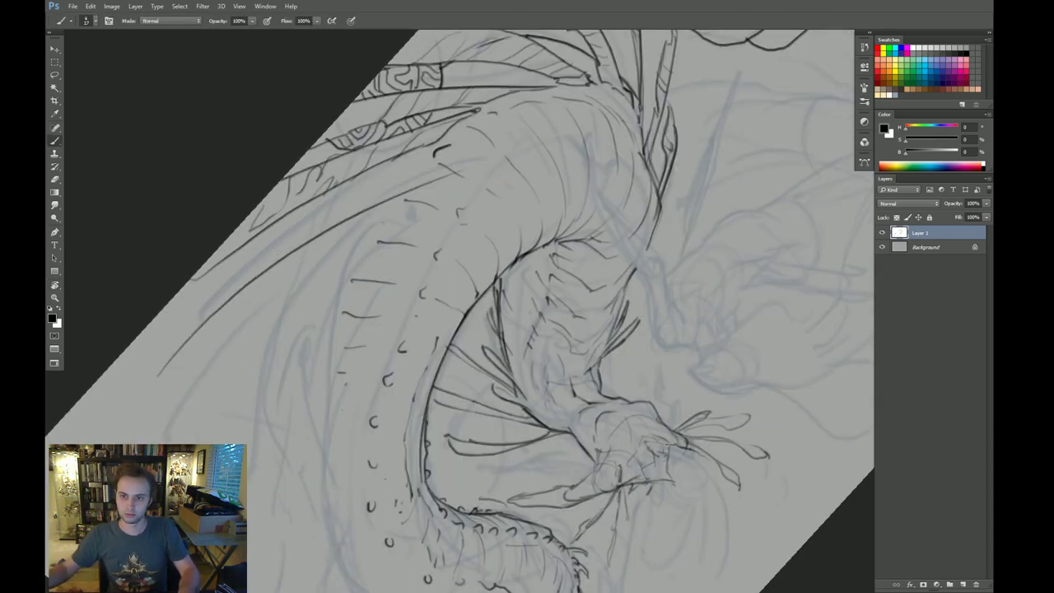
key(ctrl+z)
mouse_move(136, 377)
mouse_down()
mouse_move(319, 220)
mouse_move(430, 169)
mouse_up()
Step: Clean up the new fin's root, refine its edge with small notches and close it with a pointed, split tip
key(e)
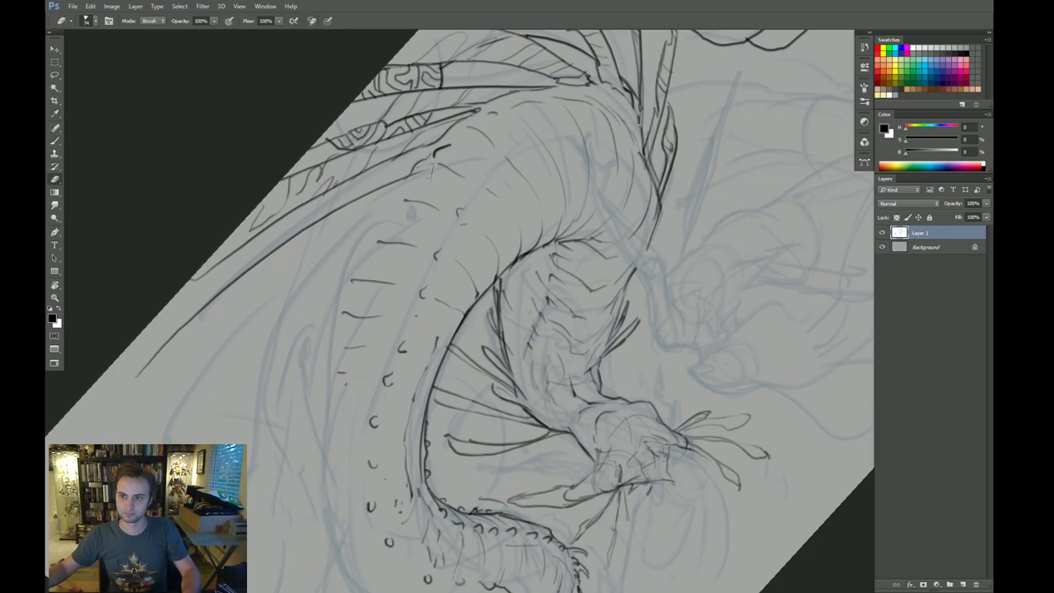
key(b)
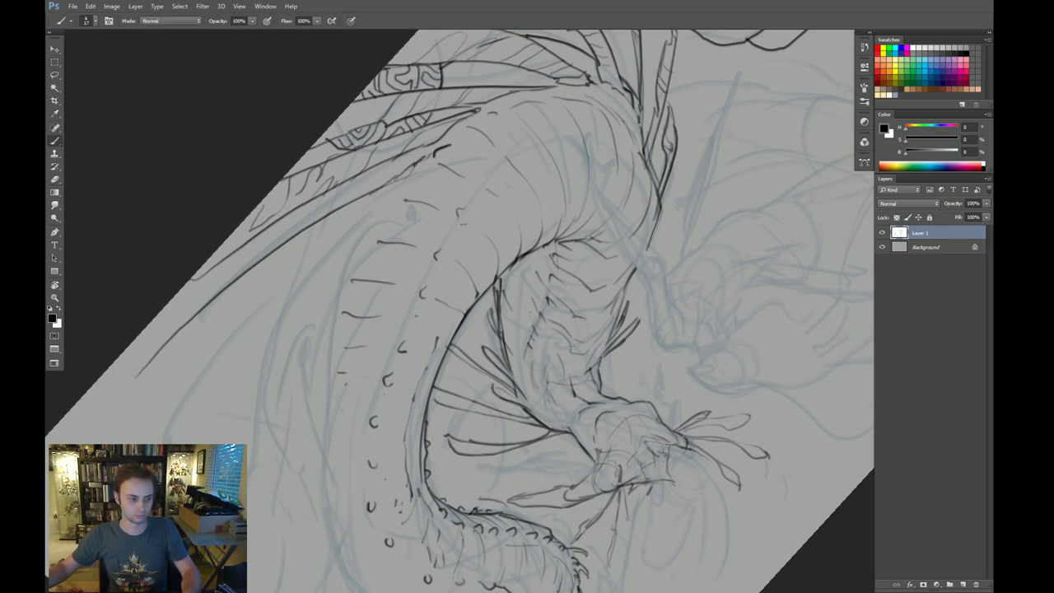
drag(380, 224, 393, 214)
mouse_move(334, 251)
mouse_down()
mouse_move(348, 236)
mouse_move(340, 245)
mouse_up()
mouse_move(161, 349)
mouse_down()
mouse_move(117, 386)
mouse_move(109, 365)
mouse_move(96, 419)
mouse_move(121, 377)
mouse_up()
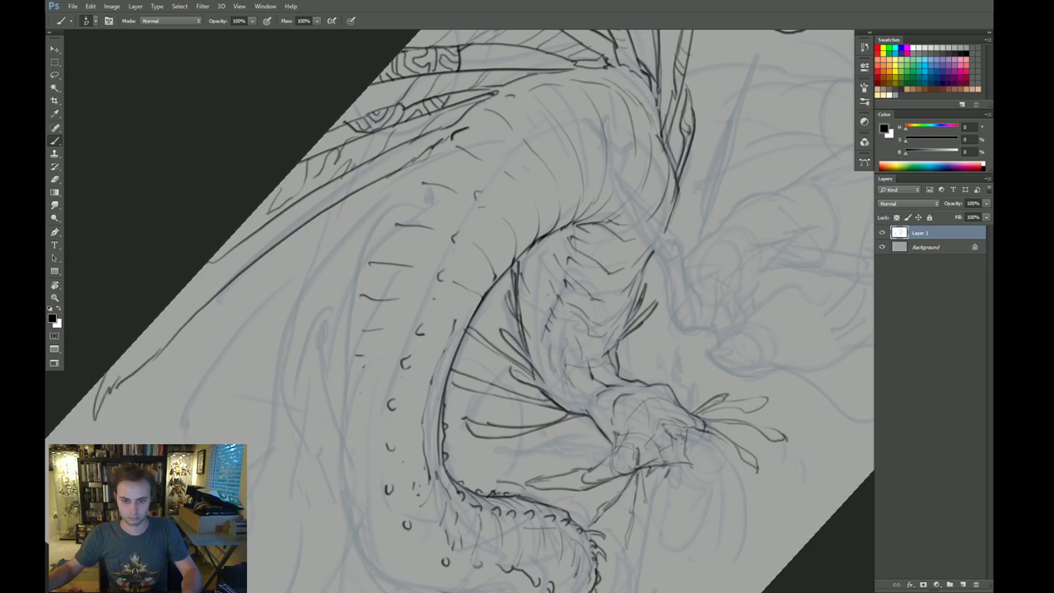
Step: Add short slanted vein strokes along the new fin from its tip toward the middle
drag(165, 313, 151, 354)
mouse_move(224, 254)
mouse_down()
mouse_move(214, 293)
mouse_move(230, 276)
mouse_up()
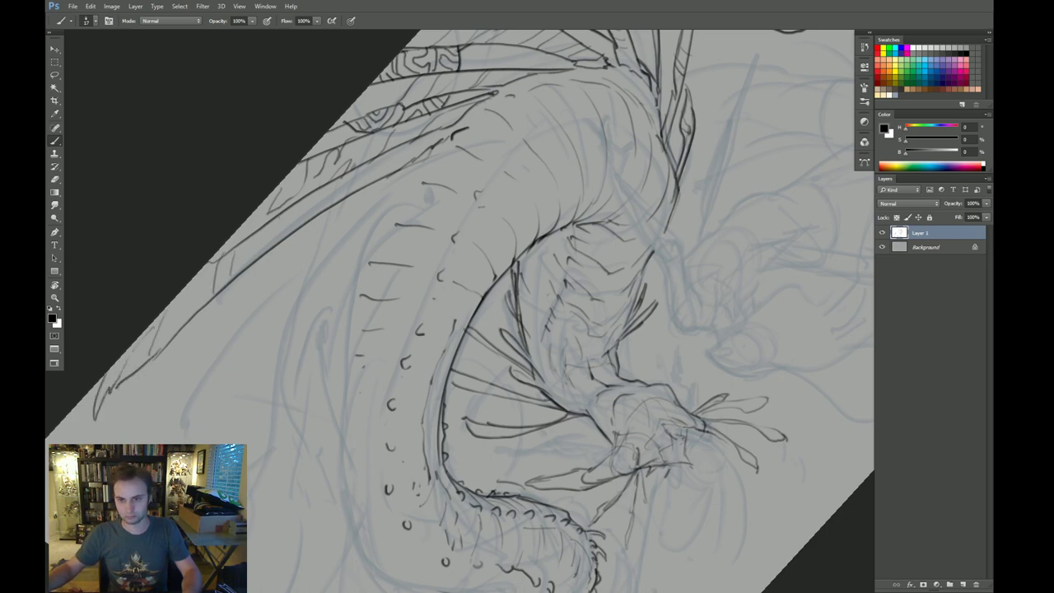
mouse_move(276, 219)
mouse_down()
mouse_move(268, 240)
mouse_move(278, 242)
mouse_up()
drag(304, 206, 292, 232)
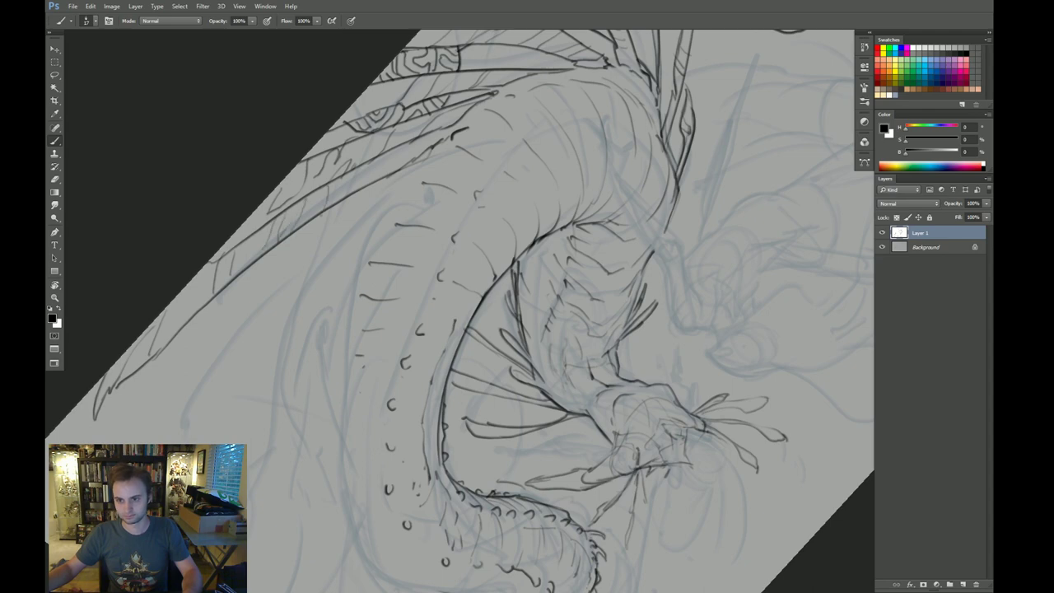
Step: Reset the canvas rotation and erase the split tip and nearby vein marks from the new fin's end
key(Escape)
drag(539, 369, 459, 282)
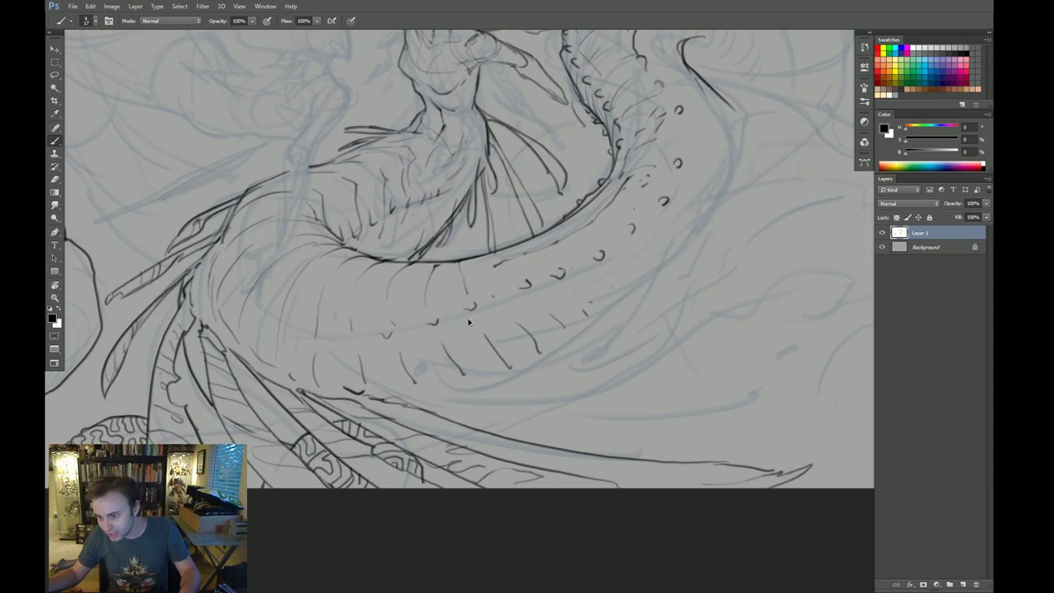
drag(765, 407, 616, 374)
key(e)
drag(614, 459, 658, 442)
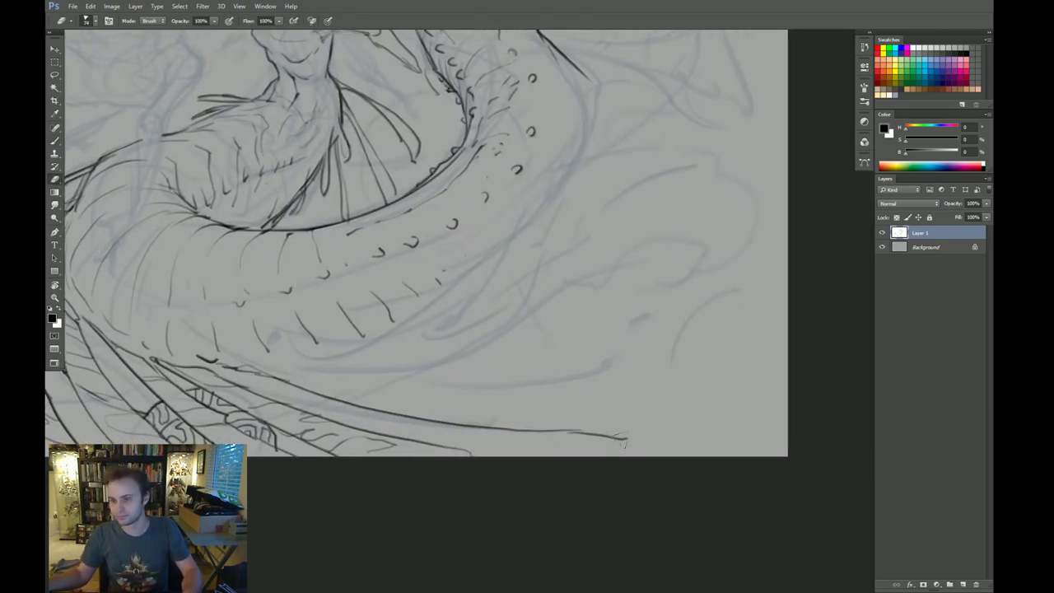
drag(223, 366, 282, 357)
key(b)
Step: Add small hooks to the belly ribs, short spikes on the coil's back and scale marks around its inner bend
drag(371, 366, 353, 406)
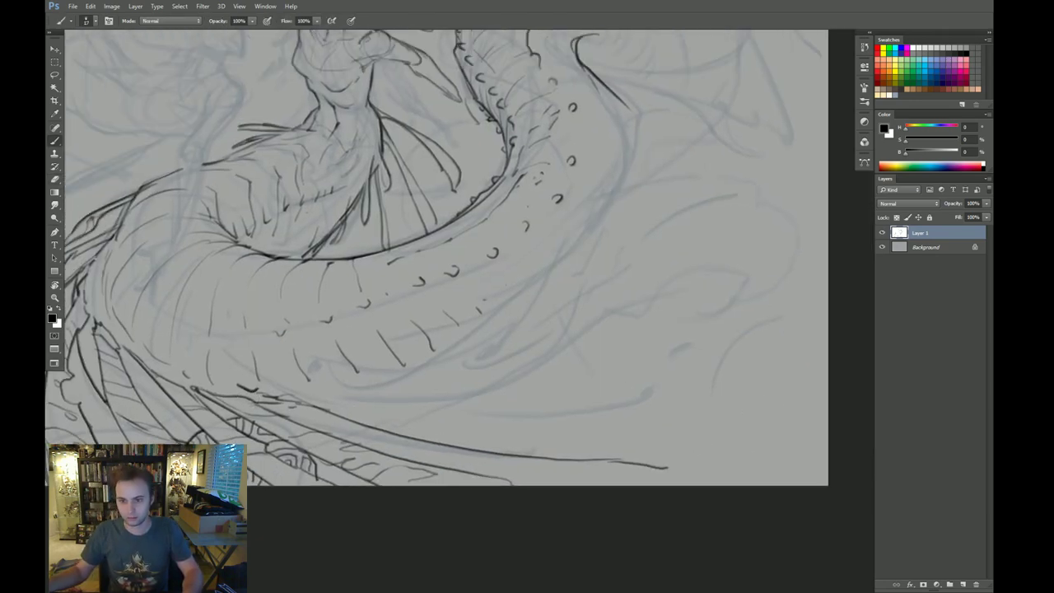
drag(392, 360, 478, 460)
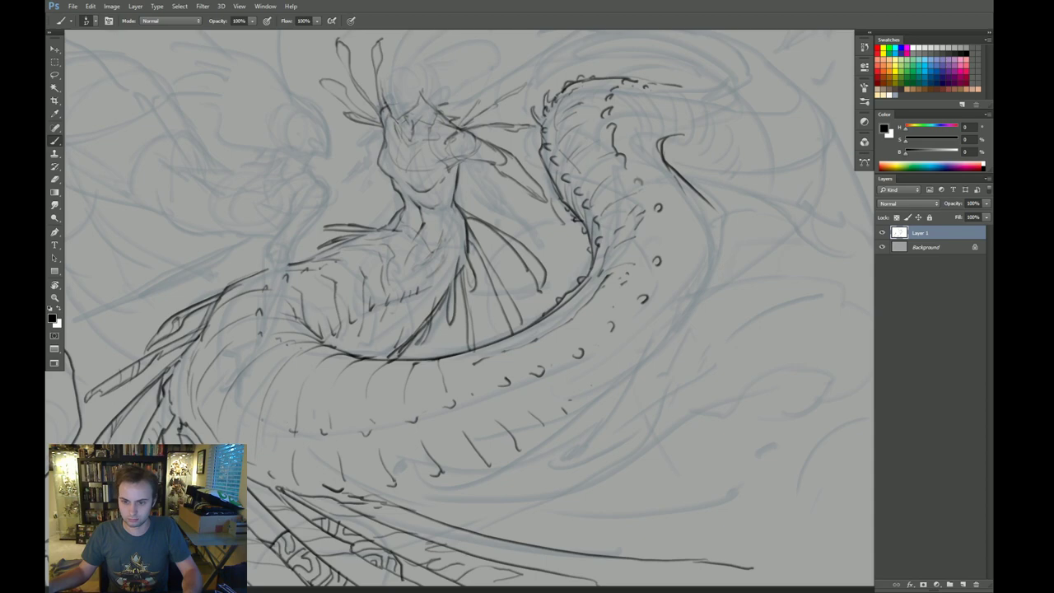
mouse_move(226, 271)
mouse_down()
mouse_move(238, 281)
mouse_move(197, 313)
mouse_move(206, 351)
mouse_up()
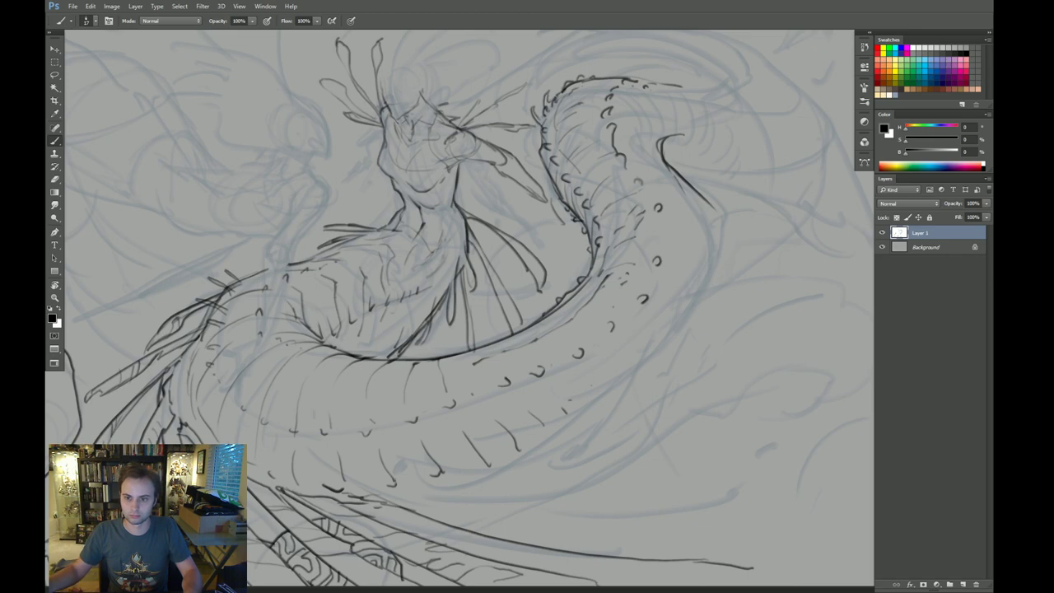
drag(321, 322, 311, 331)
mouse_move(317, 302)
mouse_down()
mouse_move(304, 314)
mouse_move(305, 297)
mouse_up()
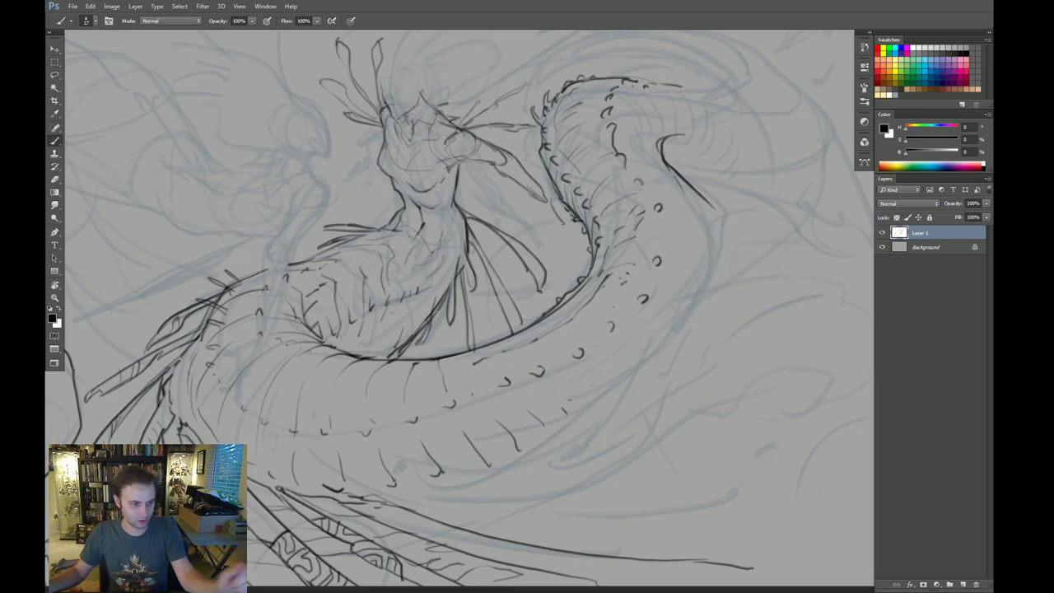
drag(493, 354, 461, 331)
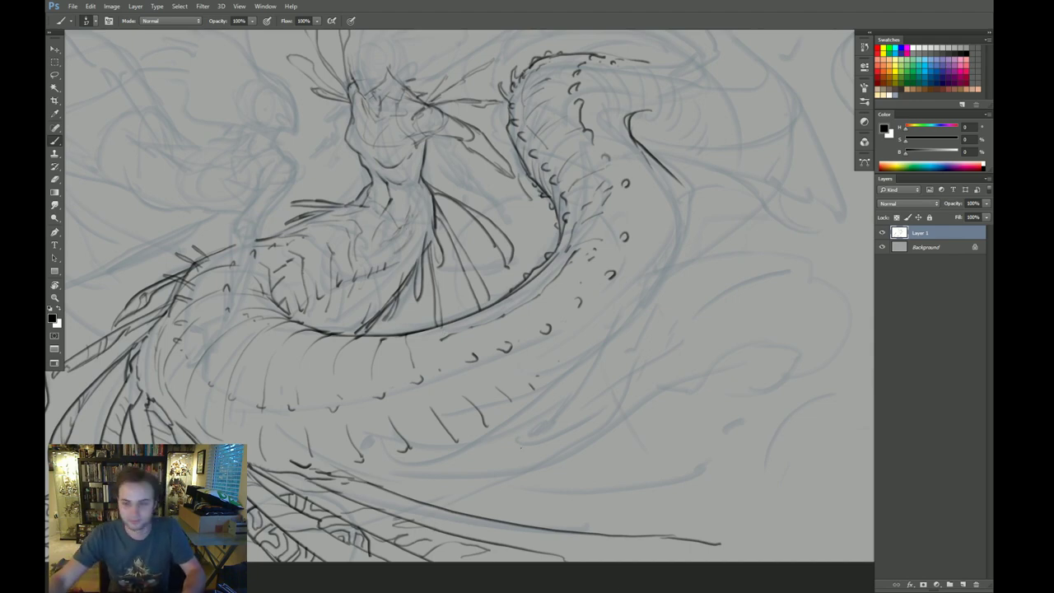
drag(273, 314, 266, 302)
Step: Rotate the canvas, redraw the long fin's forked tip and second edge, and start the edge of another fin beside it
key(r)
drag(589, 452, 424, 454)
drag(484, 424, 464, 404)
drag(615, 473, 461, 463)
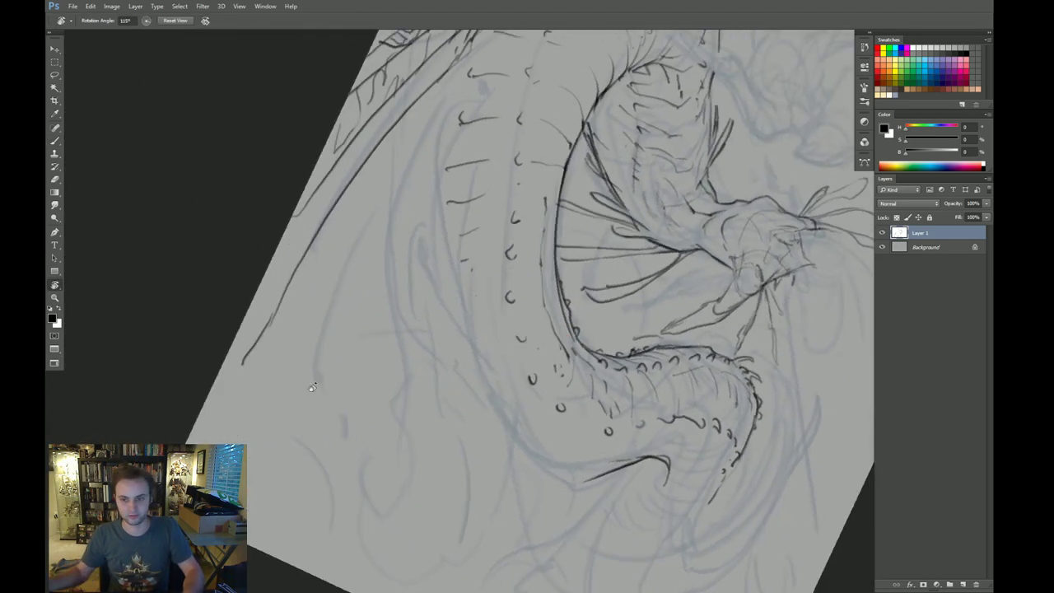
key(b)
mouse_move(244, 360)
mouse_down()
mouse_move(237, 379)
mouse_move(247, 372)
mouse_move(251, 389)
mouse_move(321, 276)
mouse_move(317, 310)
mouse_move(392, 164)
mouse_move(444, 99)
mouse_move(408, 137)
mouse_move(422, 130)
mouse_move(249, 470)
mouse_up()
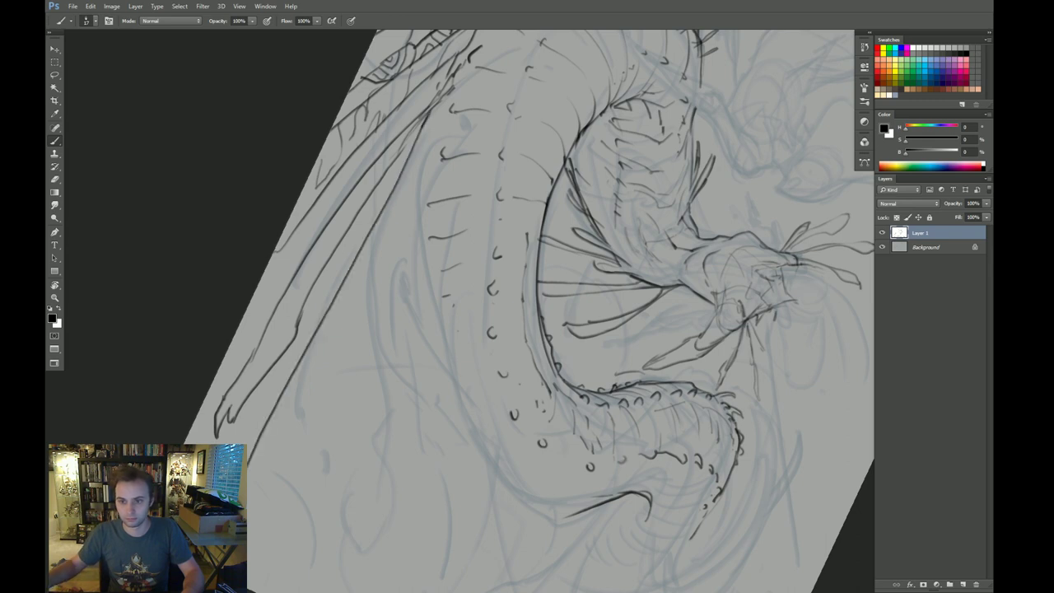
Step: Draw the other edge of the uppermost long fin parallel to the first, with a bulged root, and reset the canvas rotation
drag(427, 166, 420, 170)
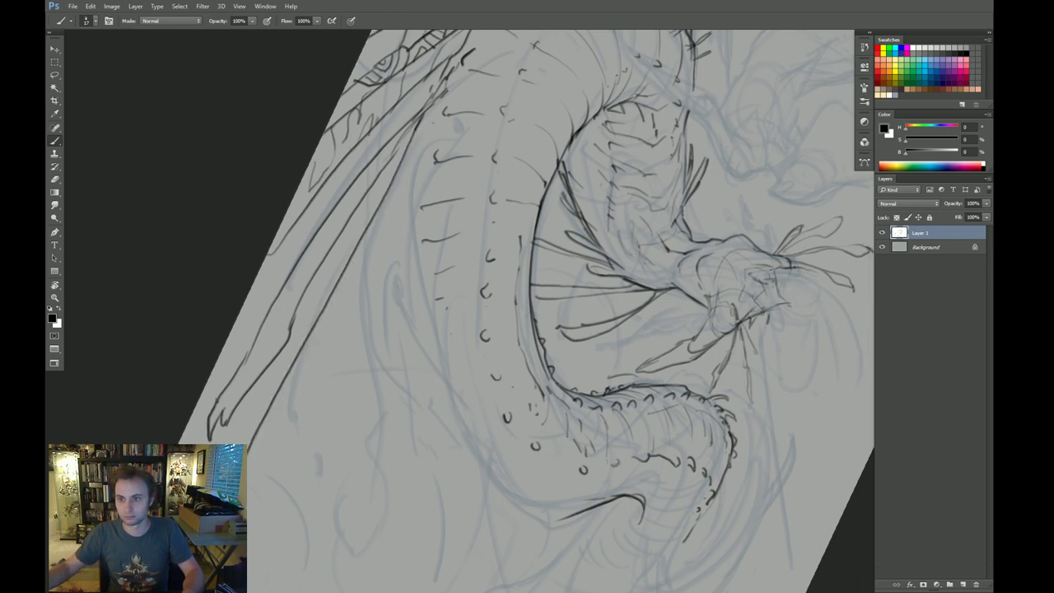
drag(439, 101, 249, 476)
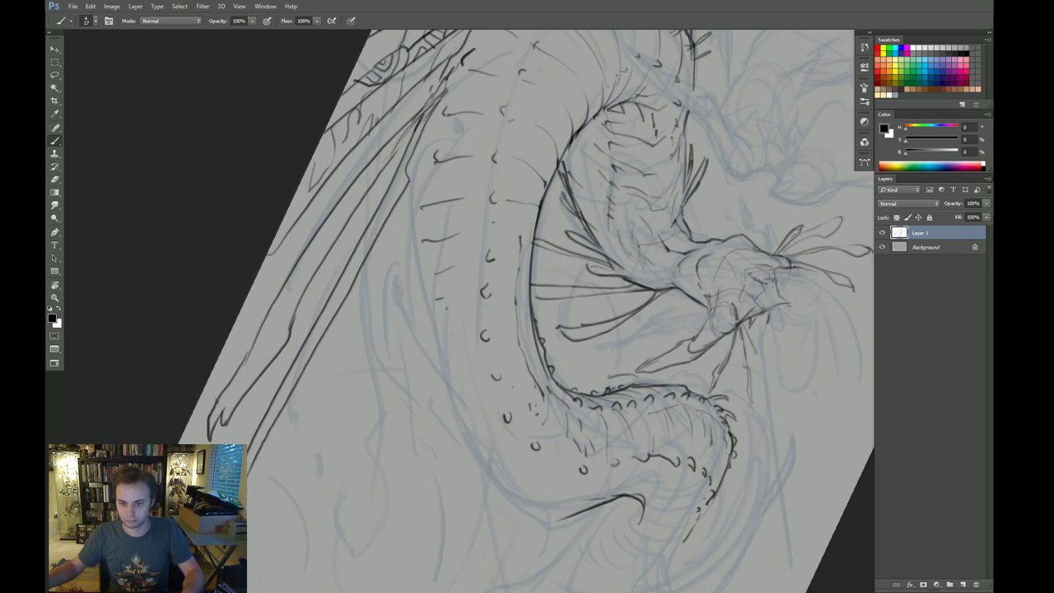
key(Escape)
drag(476, 468, 403, 428)
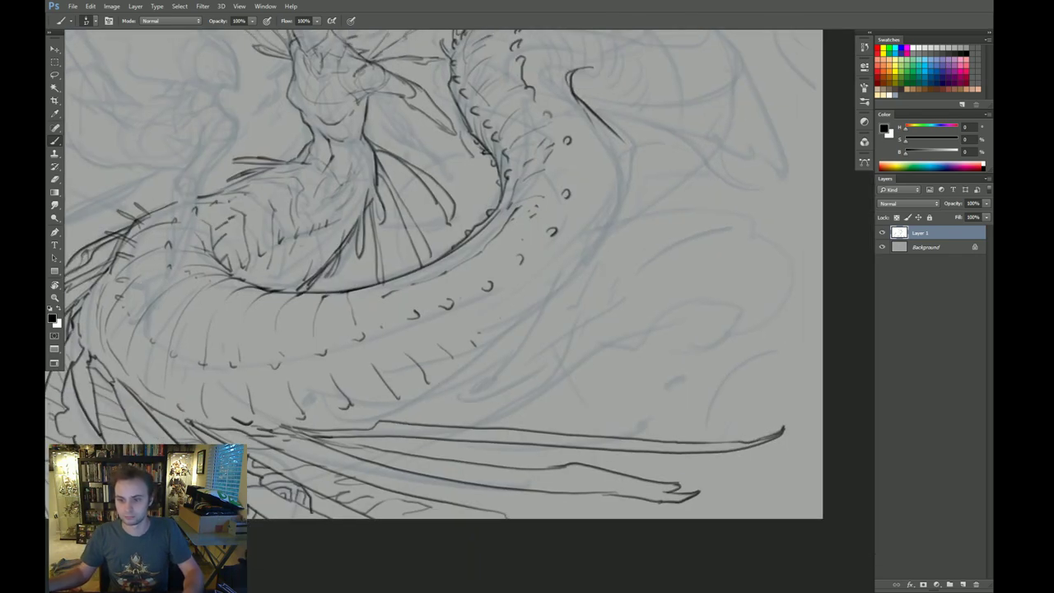
Step: Darken the roots of the long fins and add small round bumps on the body just above them
mouse_move(306, 426)
mouse_down()
mouse_move(370, 407)
mouse_move(412, 414)
mouse_move(418, 428)
mouse_move(401, 427)
mouse_move(439, 417)
mouse_move(439, 435)
mouse_up()
key(z)
key(b)
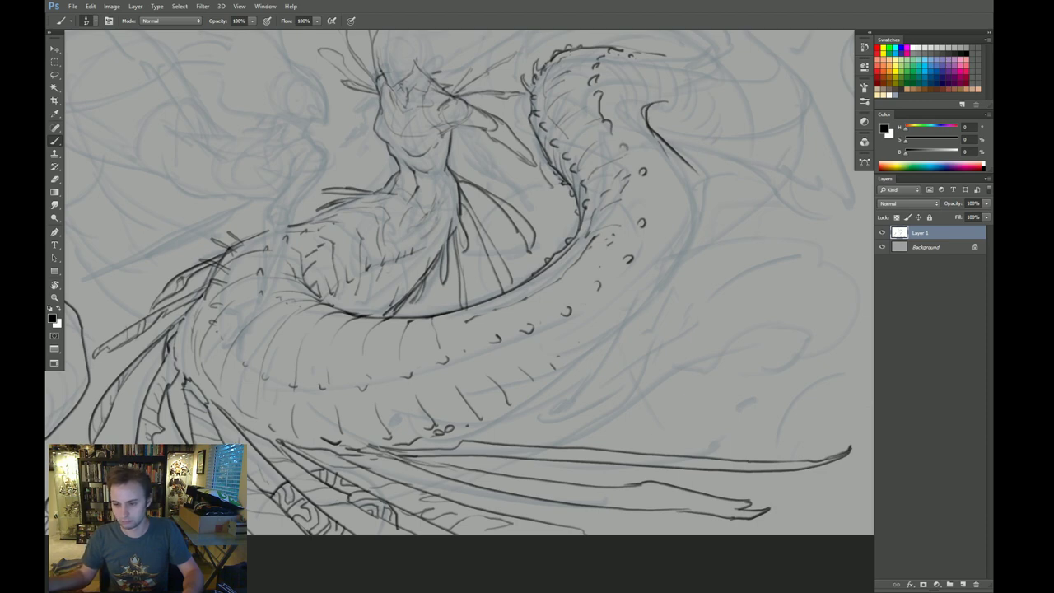
Step: Draw a cluster of thin, pointed fin strands along the body's underside, just above the long trailing fins
mouse_move(419, 488)
mouse_down()
mouse_move(511, 455)
mouse_move(483, 434)
mouse_up()
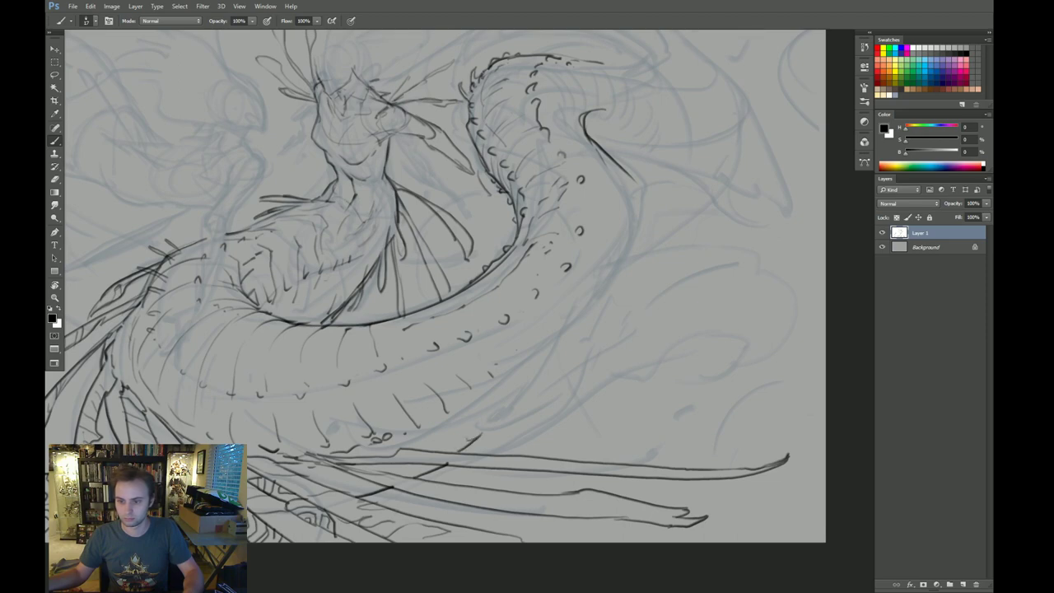
mouse_move(394, 442)
mouse_down()
mouse_move(546, 421)
mouse_move(428, 434)
mouse_move(552, 401)
mouse_move(603, 363)
mouse_move(486, 416)
mouse_up()
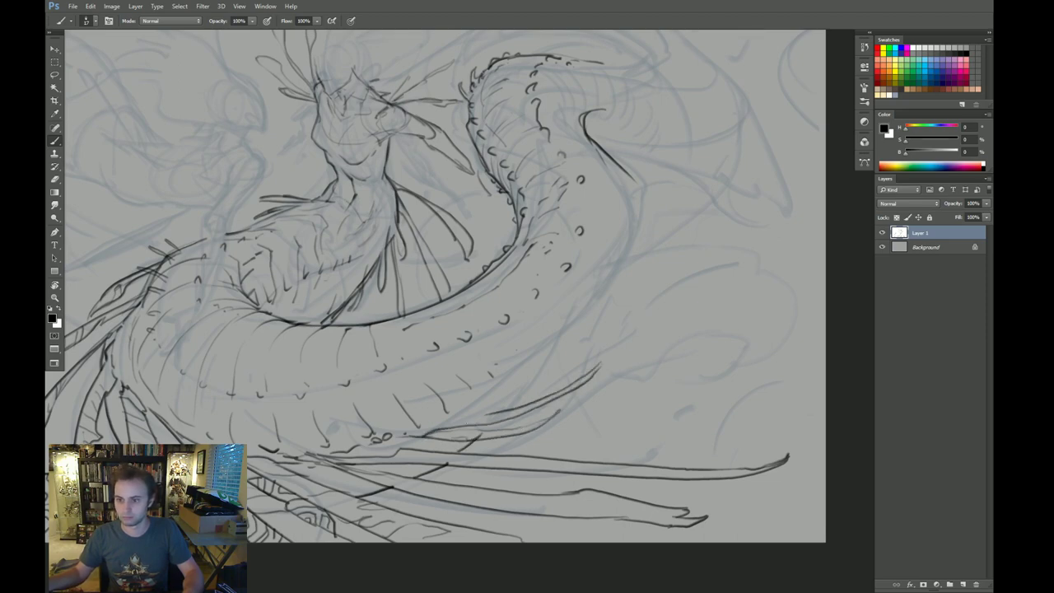
drag(553, 382, 466, 420)
mouse_move(570, 364)
mouse_down()
mouse_move(513, 398)
mouse_move(522, 395)
mouse_move(462, 377)
mouse_move(476, 380)
mouse_up()
Step: Flip the canvas horizontally and draw a fan of short fin spines where the torso meets the inner coil, erasing the overlapping line
key(ctrl+shift+h)
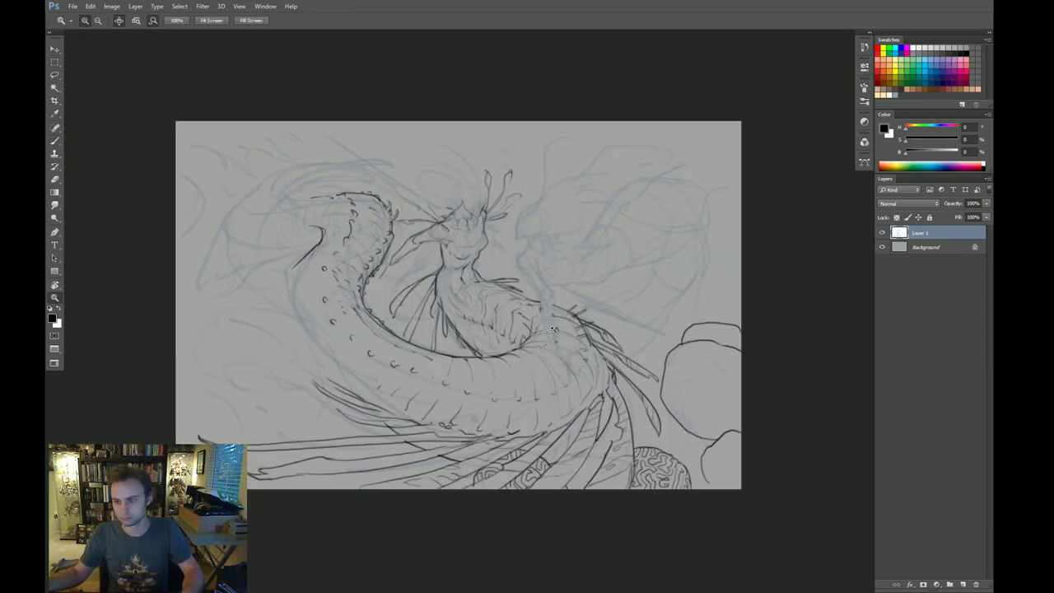
drag(502, 338, 523, 341)
key(b)
drag(399, 311, 449, 336)
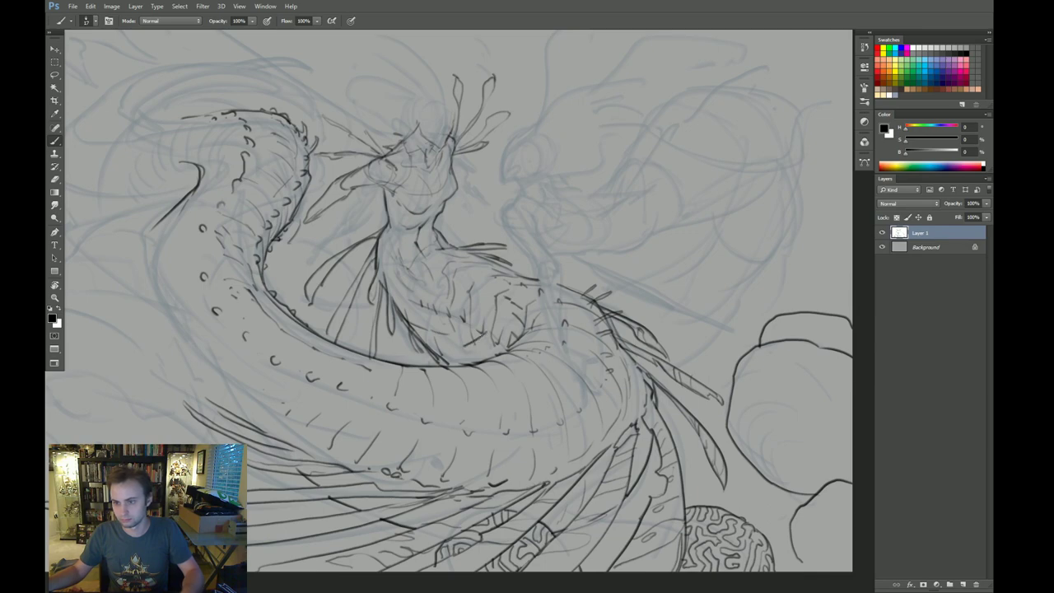
key(e)
drag(435, 343, 423, 354)
key(b)
drag(458, 323, 418, 367)
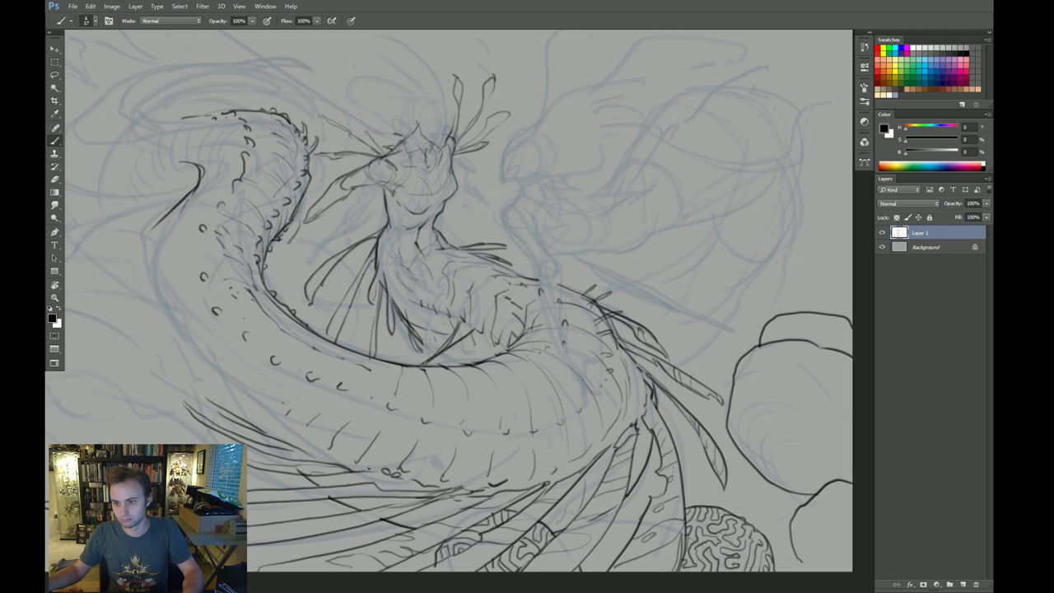
mouse_move(481, 331)
mouse_down()
mouse_move(424, 365)
mouse_move(471, 359)
mouse_up()
key(ctrl+z)
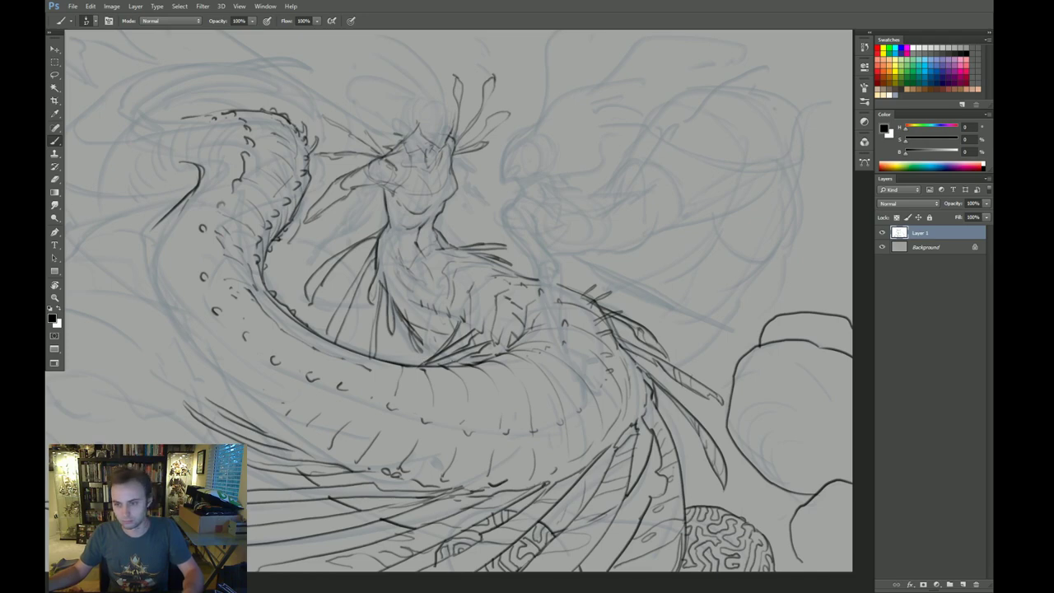
drag(402, 349, 422, 364)
drag(398, 351, 402, 362)
key(ctrl+alt+z)
key(ctrl+alt+z)
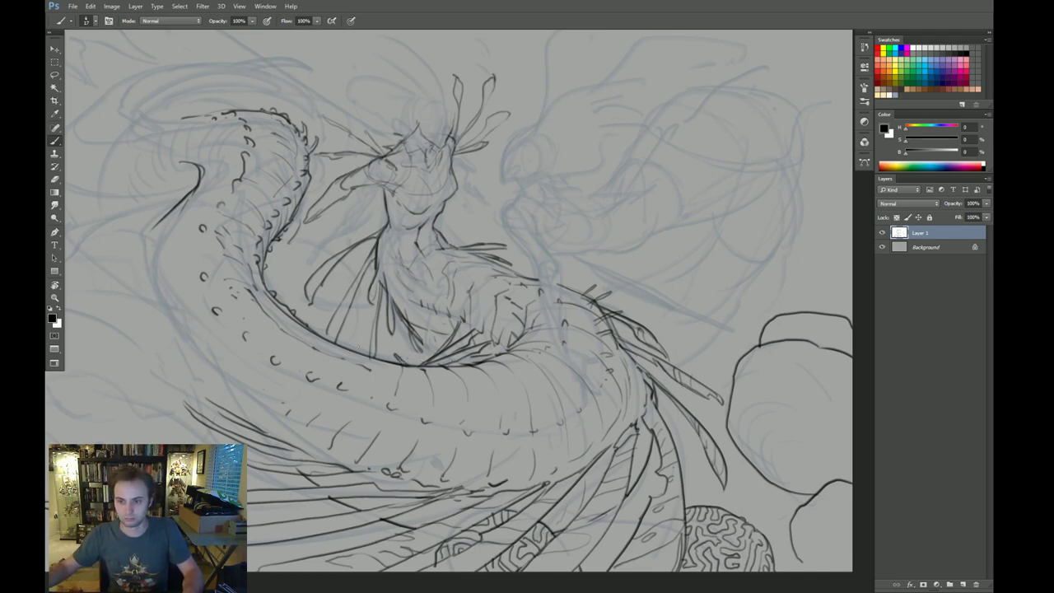
Step: Try a long straight spine rising from the coil's inner edge across the hanging torso fins
drag(346, 334, 369, 355)
drag(324, 305, 337, 322)
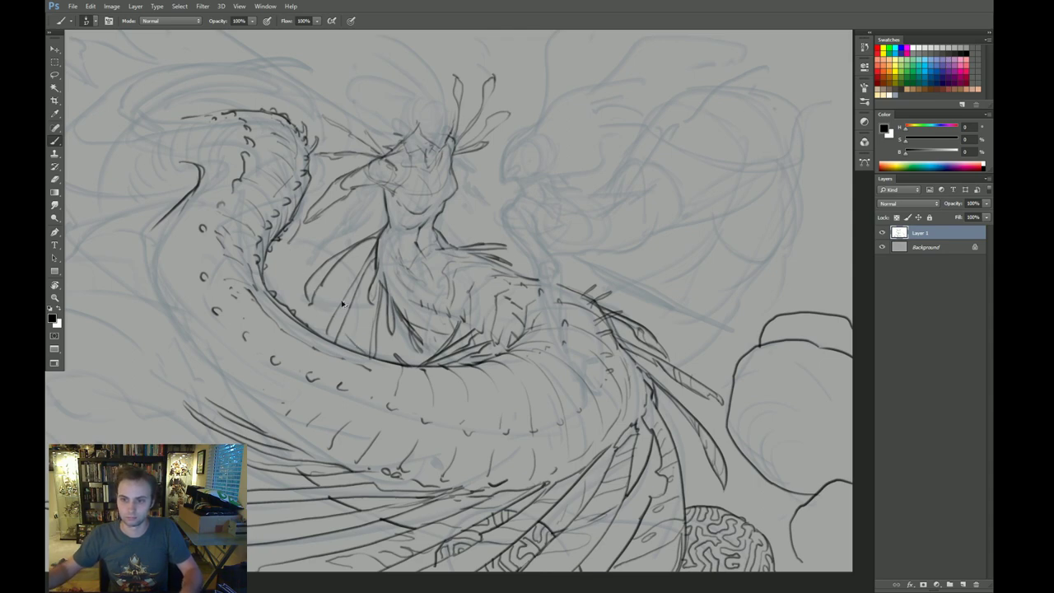
key(e)
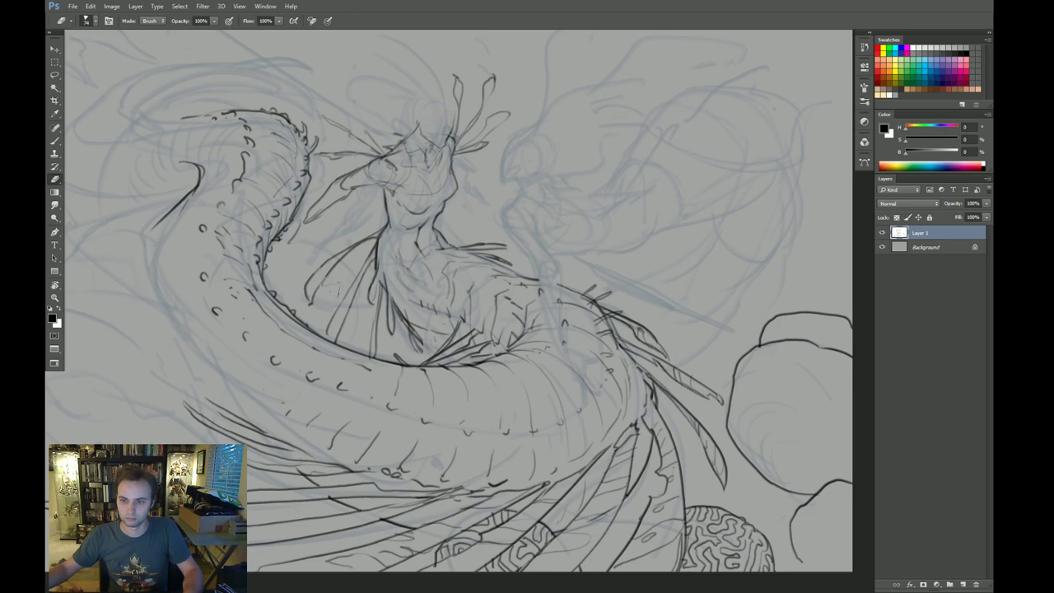
key(b)
drag(381, 357, 303, 240)
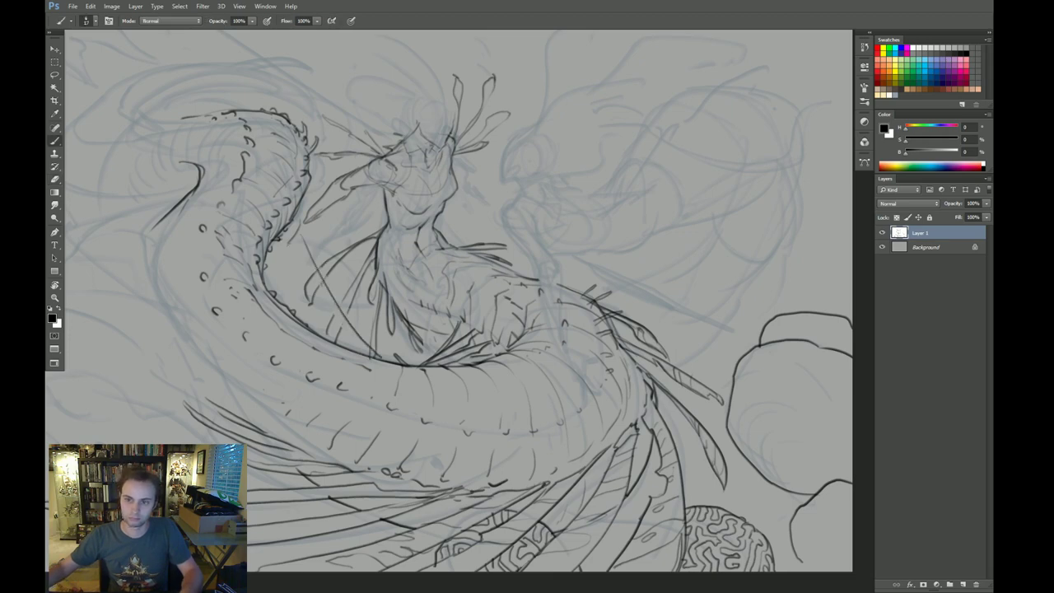
key(ctrl+z)
key(ctrl+z)
mouse_move(368, 351)
mouse_down()
mouse_move(299, 237)
mouse_move(345, 319)
mouse_move(380, 356)
mouse_up()
Step: Try a row of further long parallel spines along the coil's inner edge, erasing the fin tip they overlap
key(e)
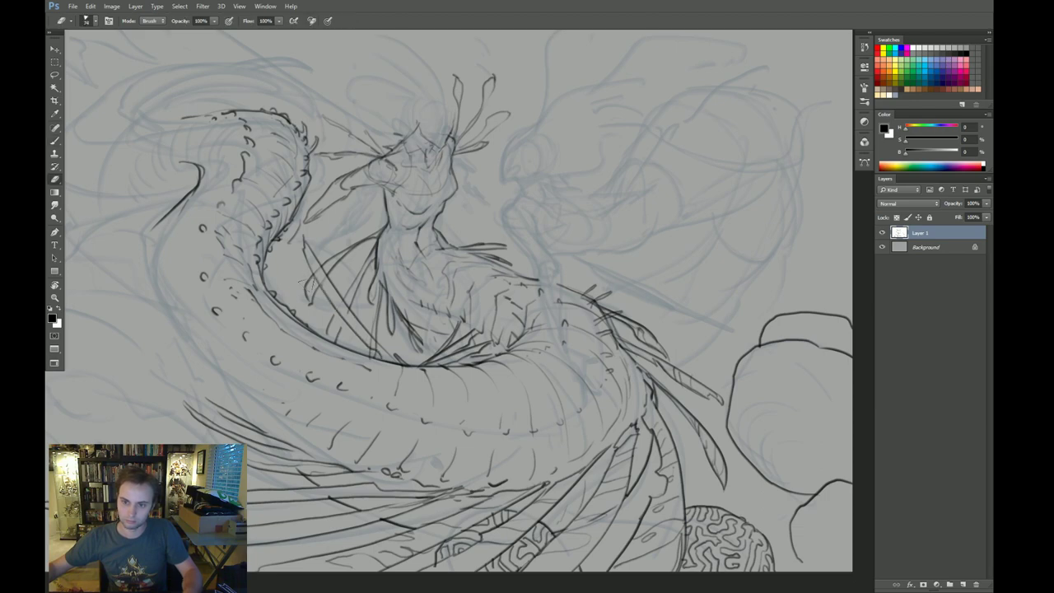
drag(313, 287, 306, 305)
key(b)
drag(285, 257, 336, 322)
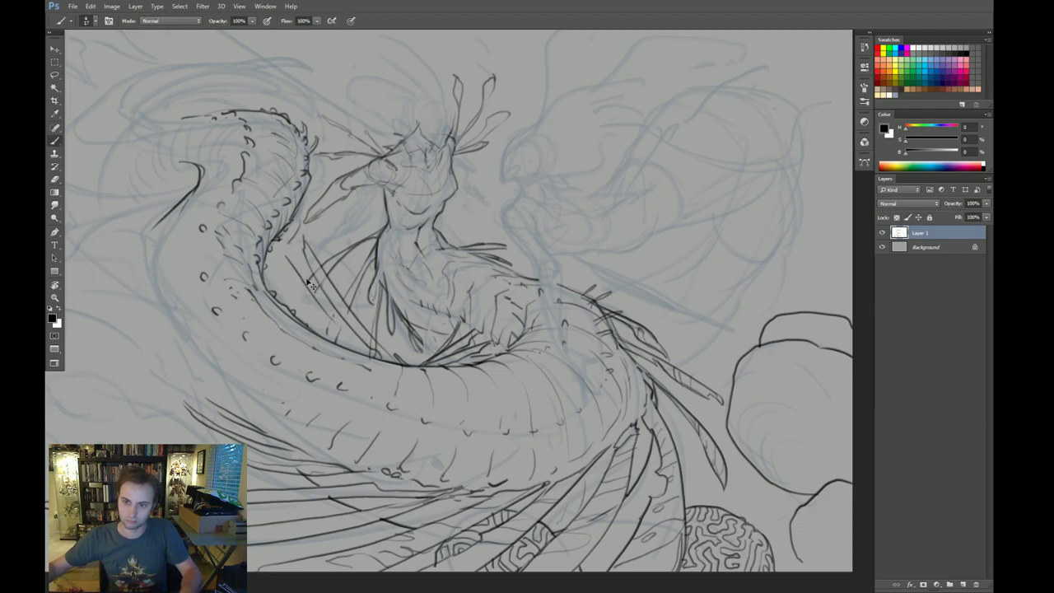
key(ctrl+z)
drag(294, 242, 354, 341)
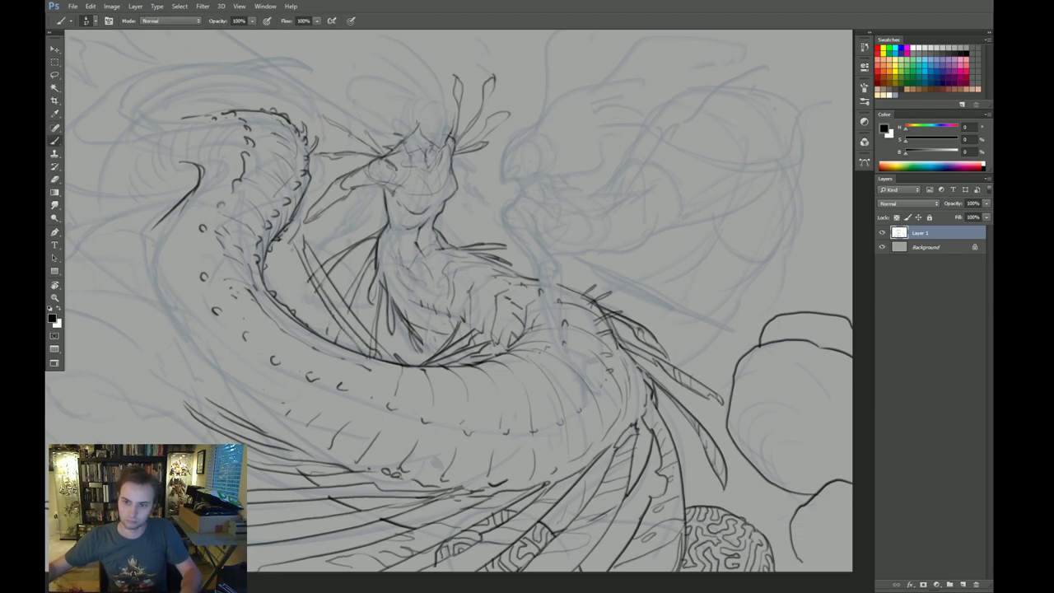
drag(287, 258, 334, 336)
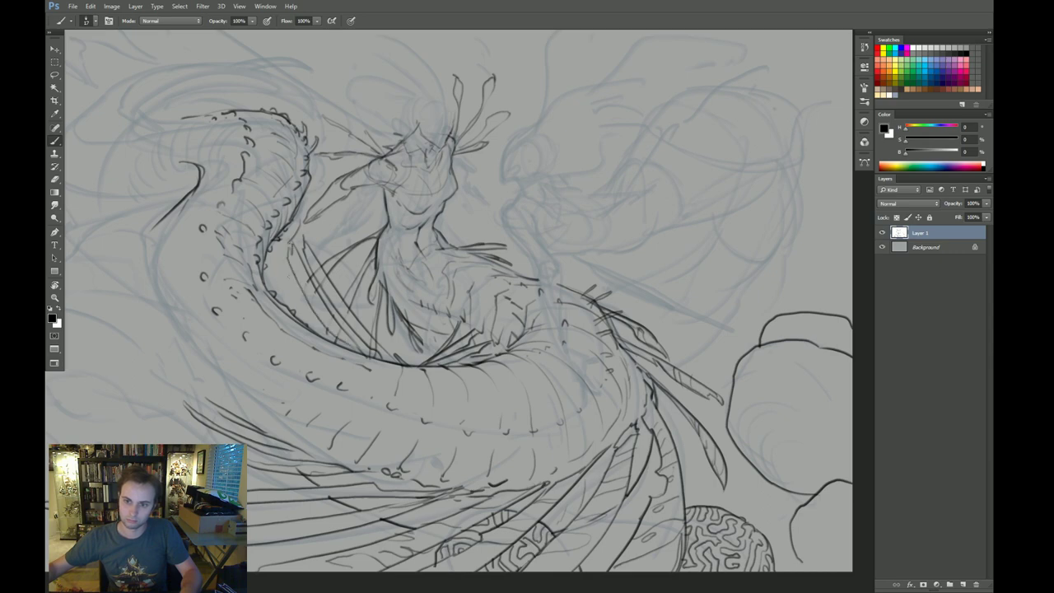
drag(272, 262, 338, 343)
mouse_move(278, 263)
mouse_down()
mouse_move(315, 324)
mouse_move(290, 300)
mouse_up()
key(ctrl+z)
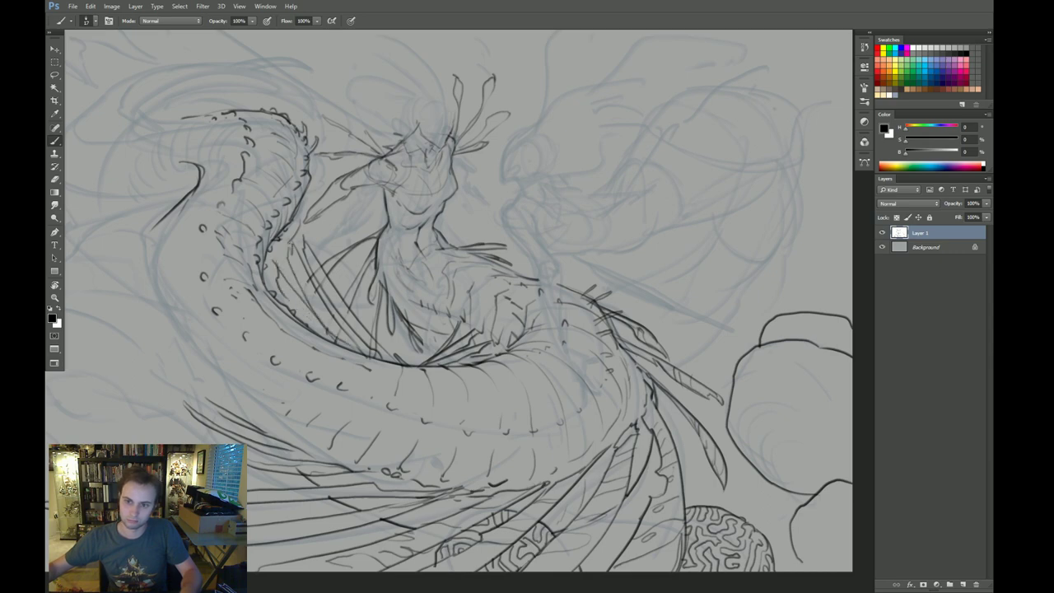
drag(483, 421, 496, 418)
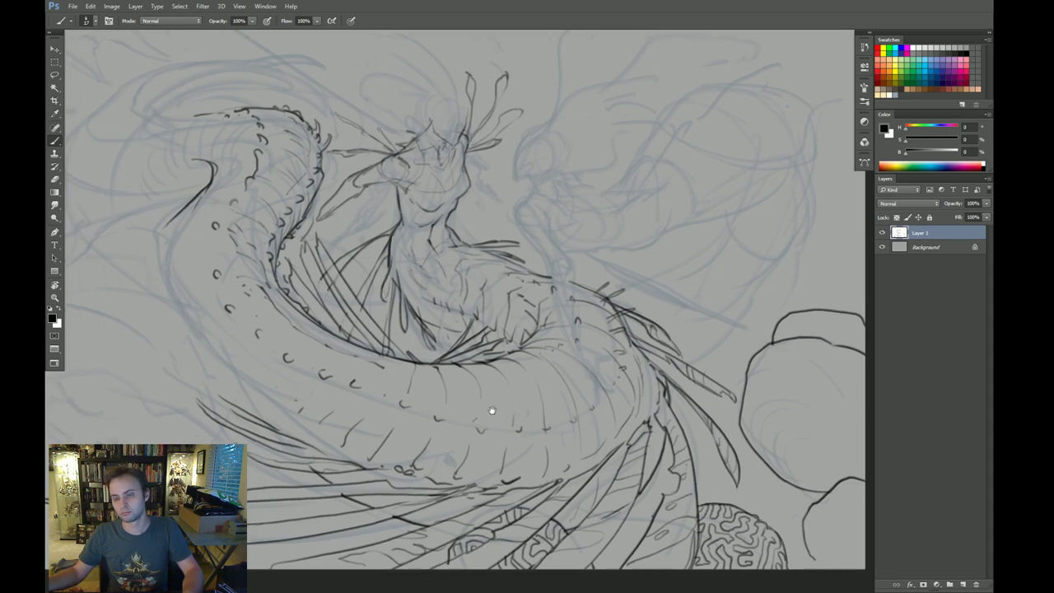
Step: Undo all the long spine strokes and the erasing around the hanging torso fins
key(ctrl+alt+z)
key(ctrl+alt+z)
key(ctrl+alt+z)
key(ctrl+alt+z)
key(ctrl+alt+z)
key(ctrl+alt+z)
key(ctrl+alt+z)
key(ctrl+alt+z)
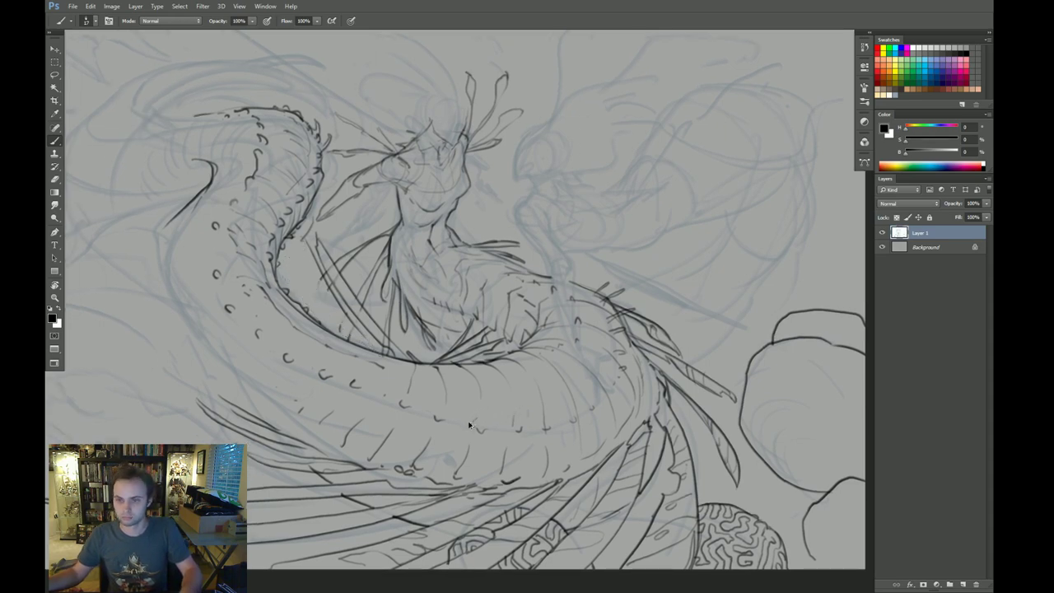
key(ctrl+alt+z)
key(ctrl+alt+z)
key(ctrl+alt+z)
key(ctrl+alt+z)
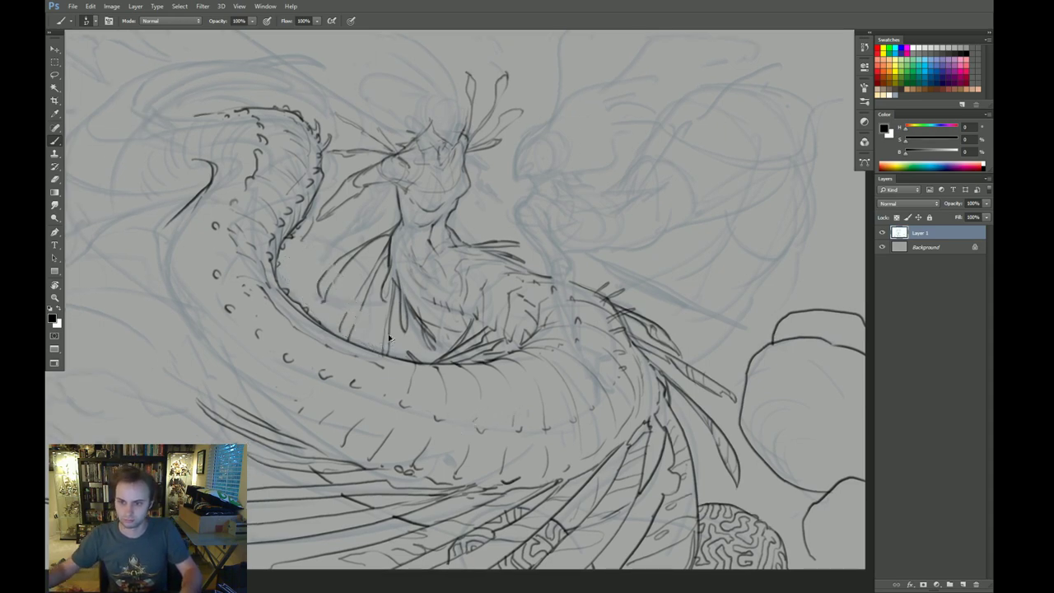
key(ctrl+alt+z)
key(ctrl+alt+z)
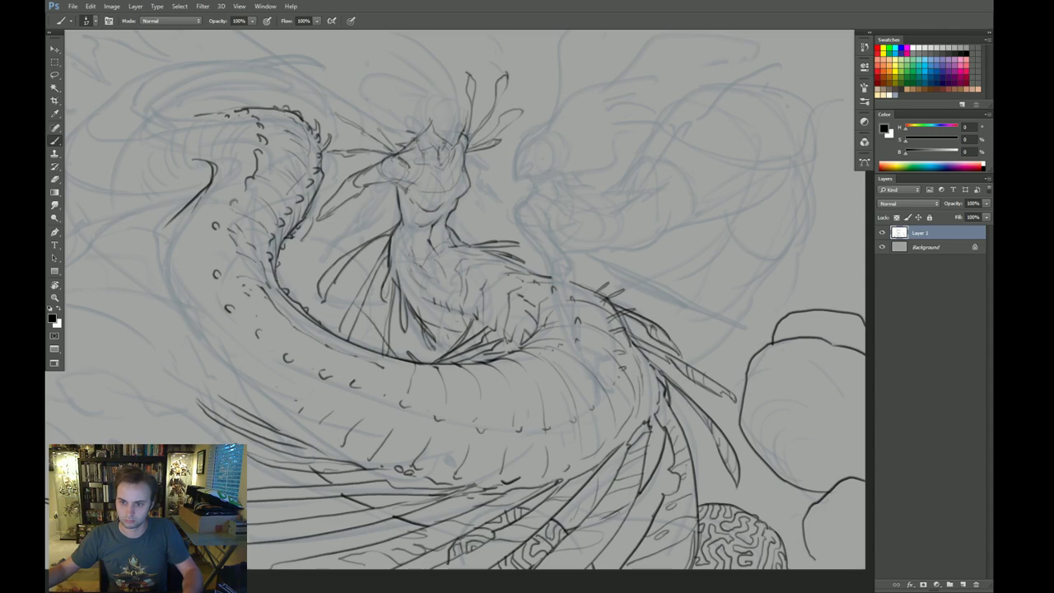
key(ctrl+alt+z)
Step: Try short fin spines along the coil's inner edge below the hanging torso fins, and undo them
mouse_move(343, 298)
mouse_down()
mouse_move(364, 346)
mouse_move(350, 338)
mouse_move(366, 346)
mouse_up()
key(e)
key(b)
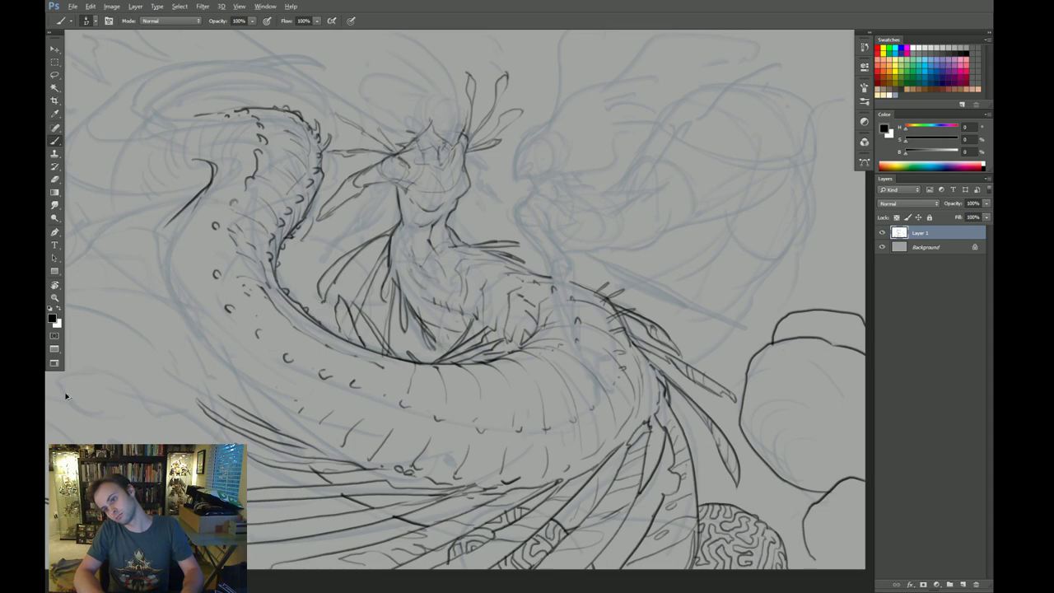
key(ctrl+alt+z)
key(ctrl+alt+z)
key(ctrl+alt+z)
key(ctrl+alt+z)
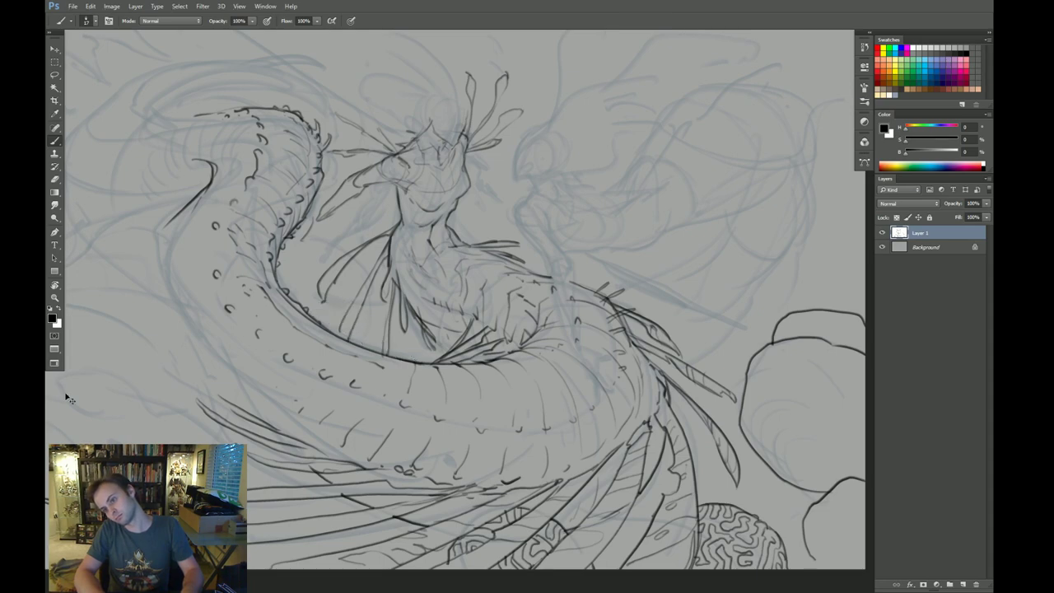
key(ctrl+shift+z)
Step: Flip the canvas back and draw the long tapering edges of a new fin sweeping outward from the tail's outer bend
key(ctrl+shift+h)
drag(514, 379, 487, 367)
key(e)
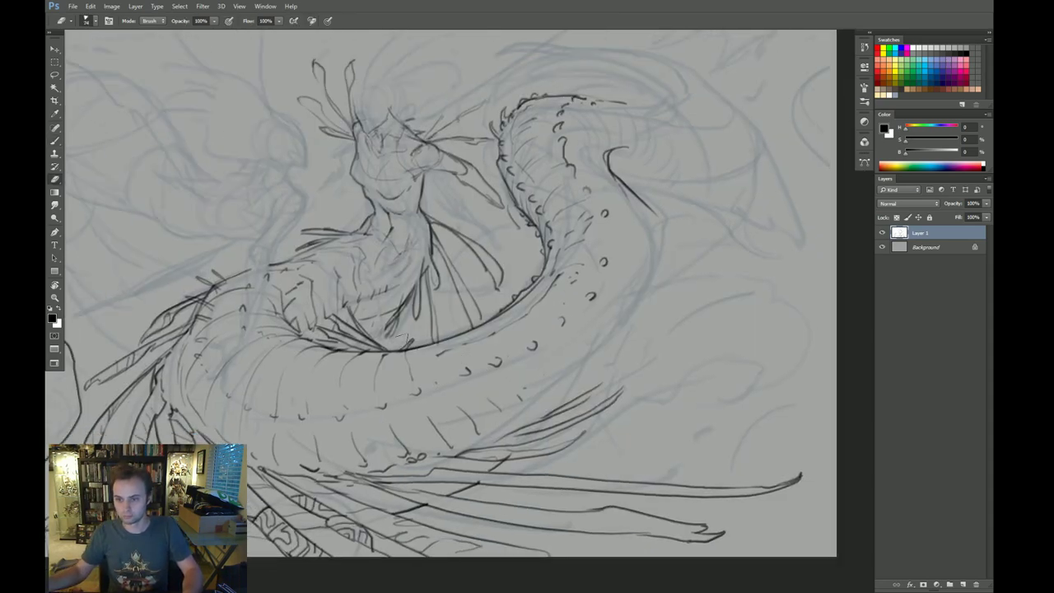
key(b)
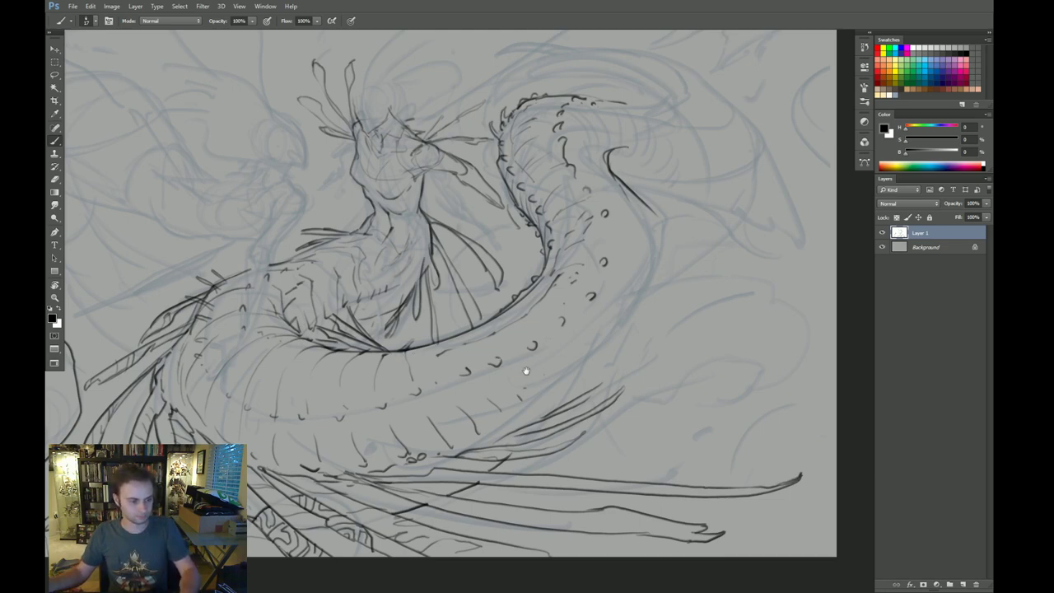
drag(527, 371, 436, 357)
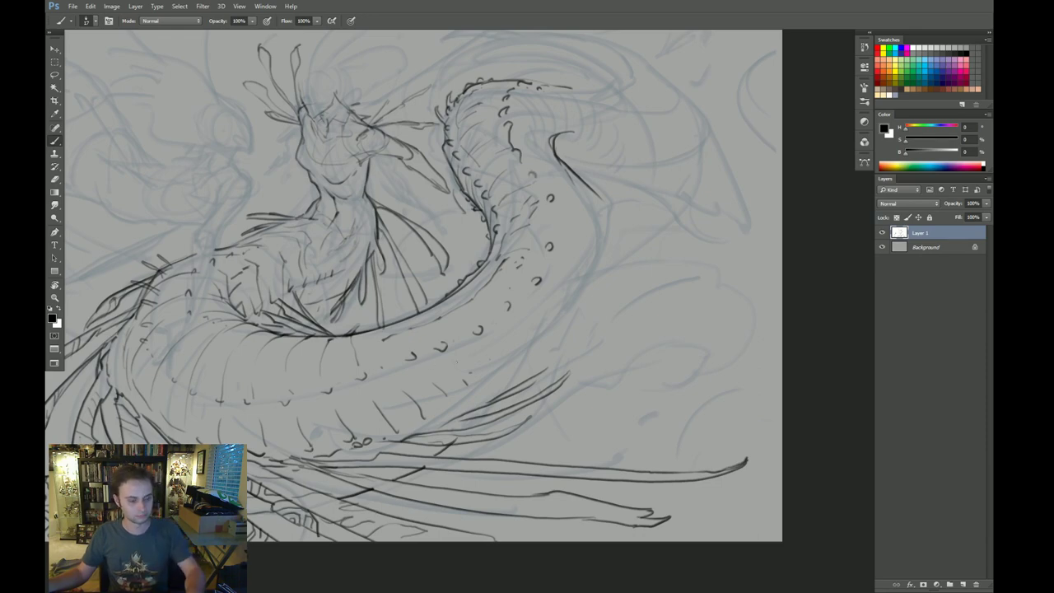
mouse_move(523, 384)
mouse_down()
mouse_move(488, 385)
mouse_move(532, 324)
mouse_move(603, 275)
mouse_up()
mouse_move(531, 326)
mouse_down()
mouse_move(616, 285)
mouse_move(667, 280)
mouse_up()
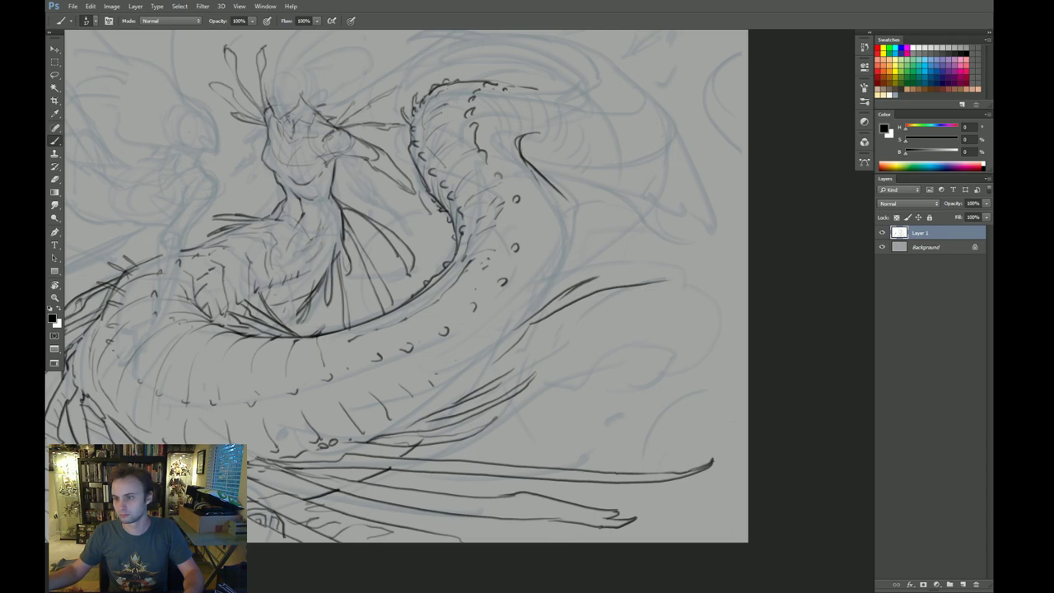
drag(527, 331, 710, 260)
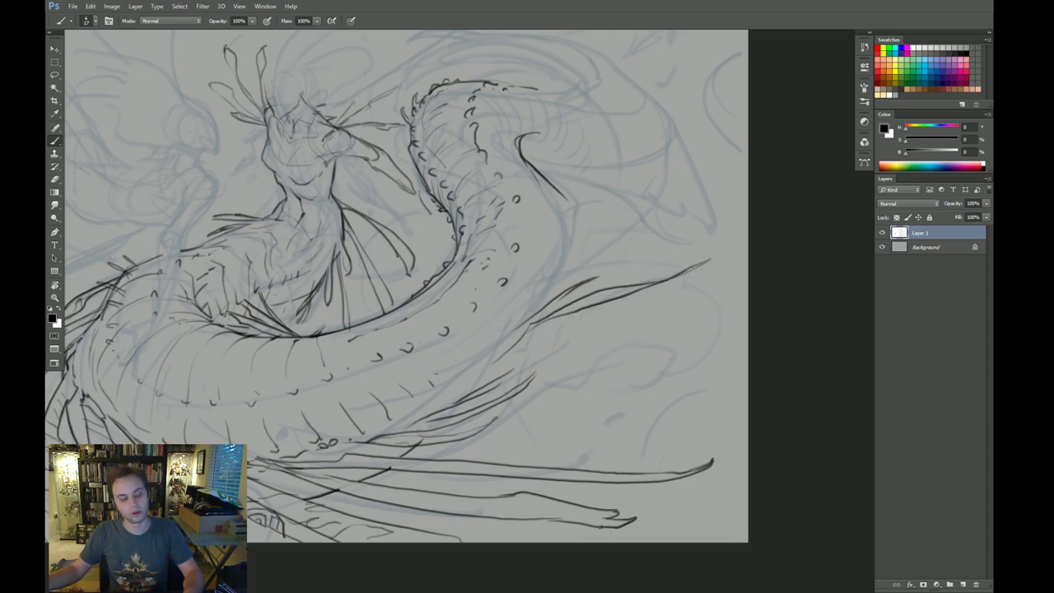
Step: Fill out the new fin with shorter strands fanning from its root and small curved markings between them
mouse_move(511, 346)
mouse_down()
mouse_move(654, 323)
mouse_move(518, 351)
mouse_move(602, 364)
mouse_move(484, 364)
mouse_move(527, 338)
mouse_move(527, 326)
mouse_up()
drag(503, 361, 601, 348)
mouse_move(529, 339)
mouse_down()
mouse_move(654, 310)
mouse_move(706, 277)
mouse_move(519, 329)
mouse_up()
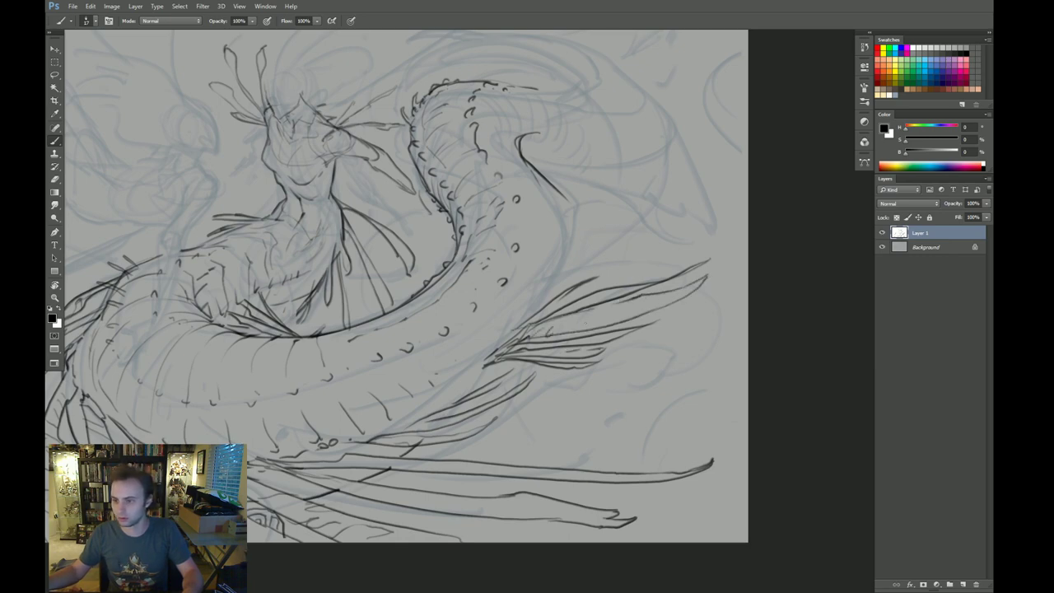
drag(597, 312, 584, 327)
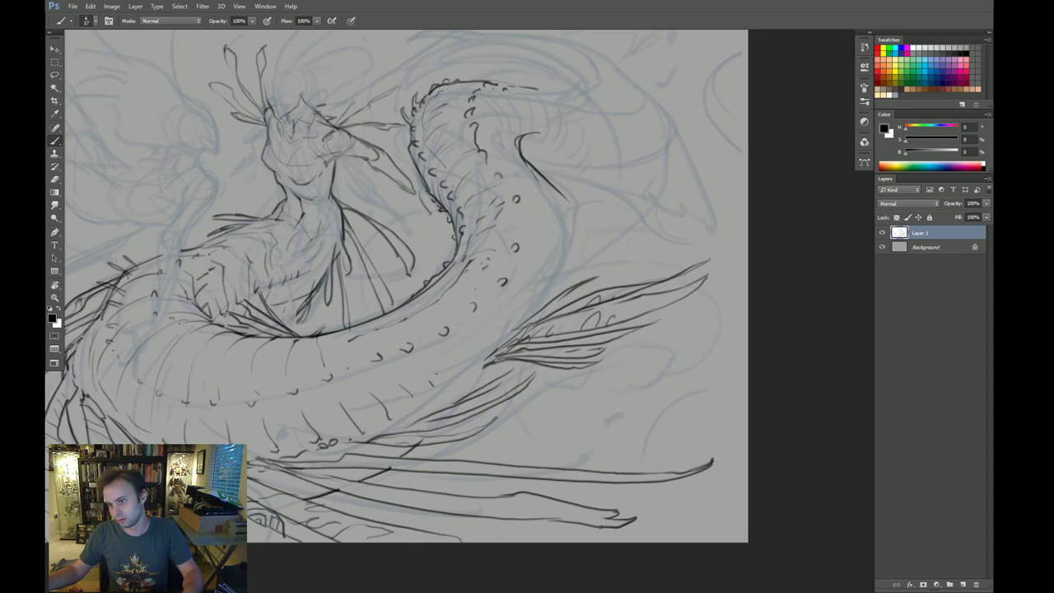
drag(595, 286, 619, 276)
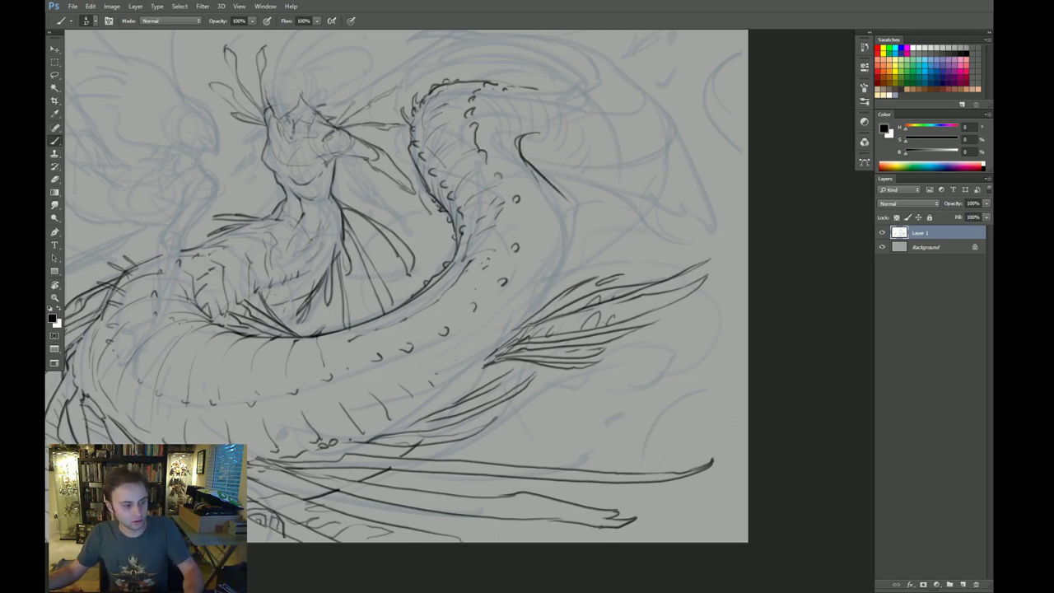
Step: Rotate the canvas and add another long strand to the fin cluster, plus a separate forked spine on its tail side
drag(591, 244, 586, 253)
key(r)
mouse_move(643, 215)
mouse_down()
mouse_move(656, 389)
mouse_move(566, 461)
mouse_up()
drag(448, 342, 436, 450)
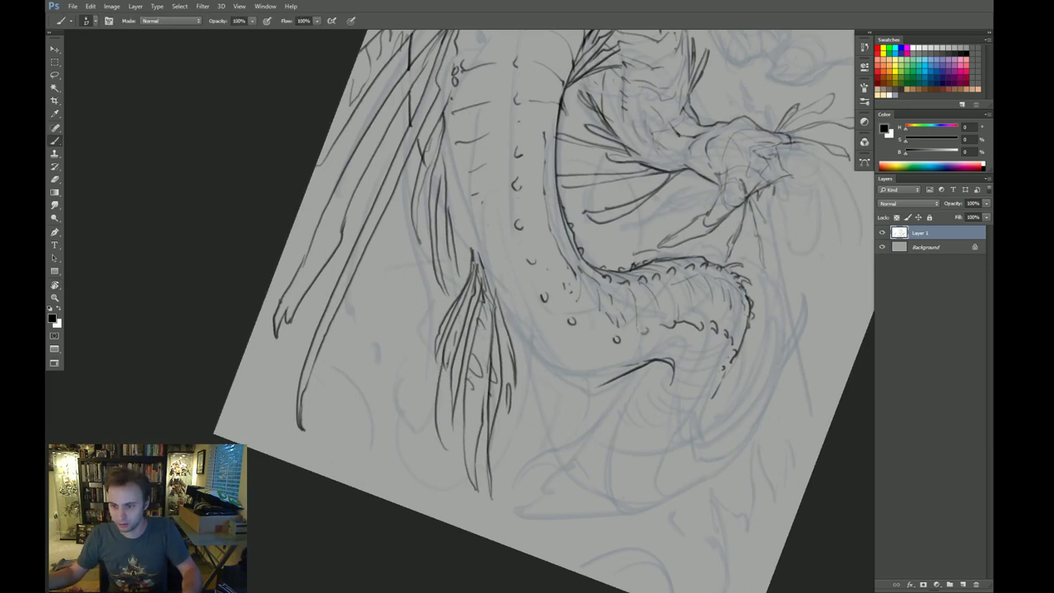
mouse_move(447, 367)
mouse_down()
mouse_move(436, 426)
mouse_move(455, 493)
mouse_up()
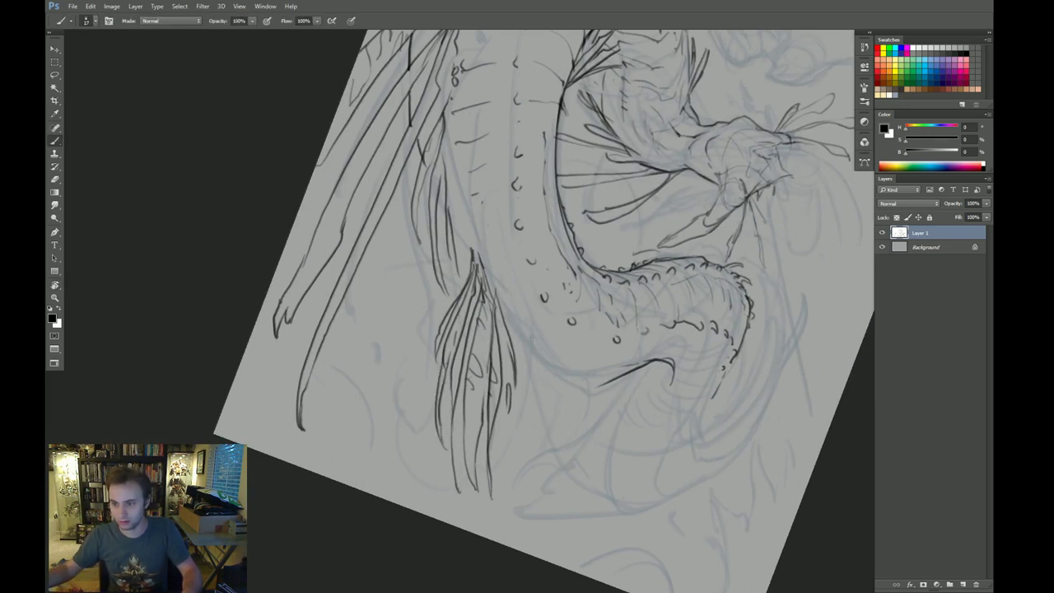
drag(510, 325, 551, 415)
drag(537, 362, 549, 382)
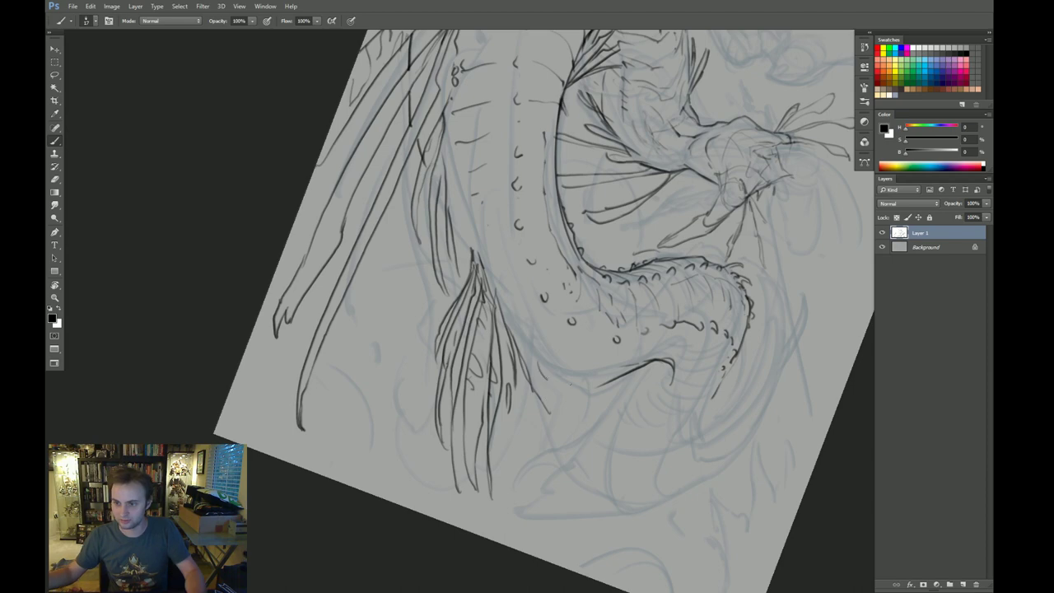
Step: Reset the canvas rotation and ink the tail's outer contour from the hooked curve down to the fin cluster's root
key(Escape)
drag(685, 376, 669, 384)
mouse_move(538, 212)
mouse_down()
mouse_move(550, 243)
mouse_move(517, 341)
mouse_up()
drag(537, 304, 512, 339)
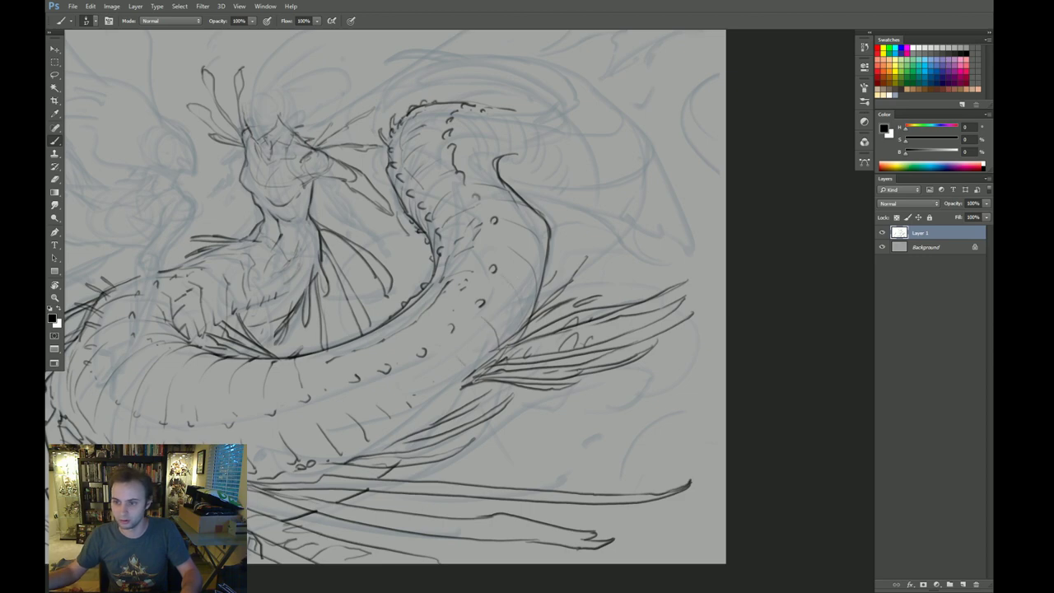
Step: Rotate the canvas and add overlapping strands to the small fin cluster between the long trailing fins and the outer side fin
key(r)
drag(669, 351, 475, 356)
drag(496, 244, 466, 301)
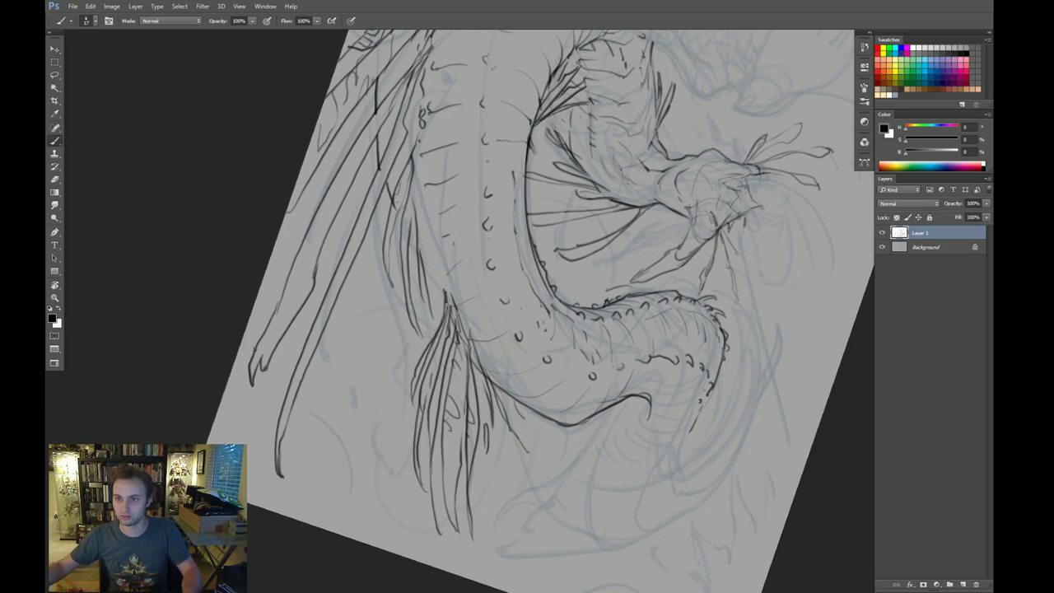
key(e)
key(b)
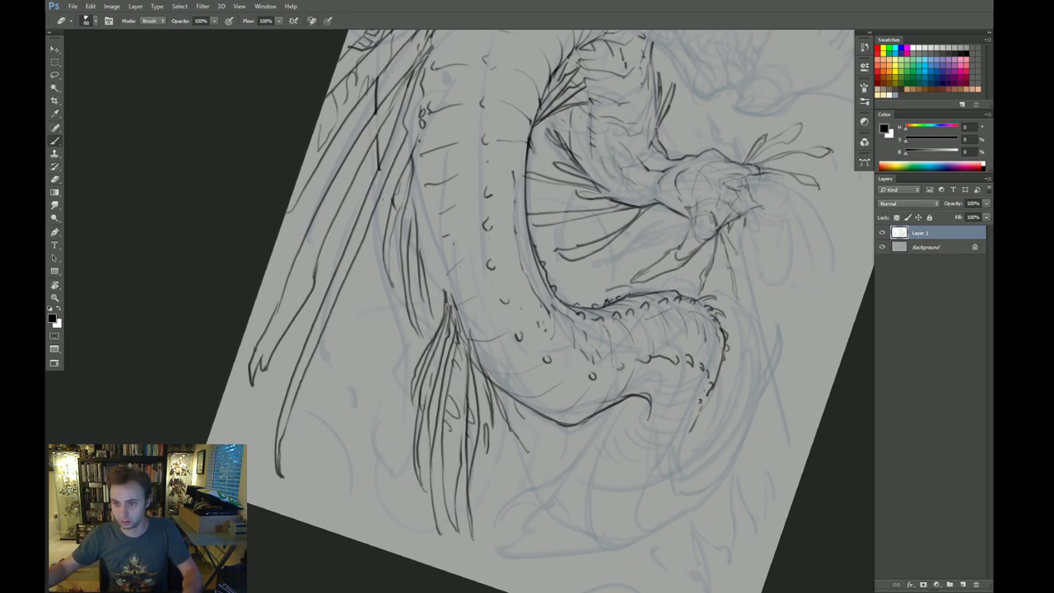
drag(381, 192, 403, 261)
drag(394, 237, 426, 318)
drag(407, 275, 438, 328)
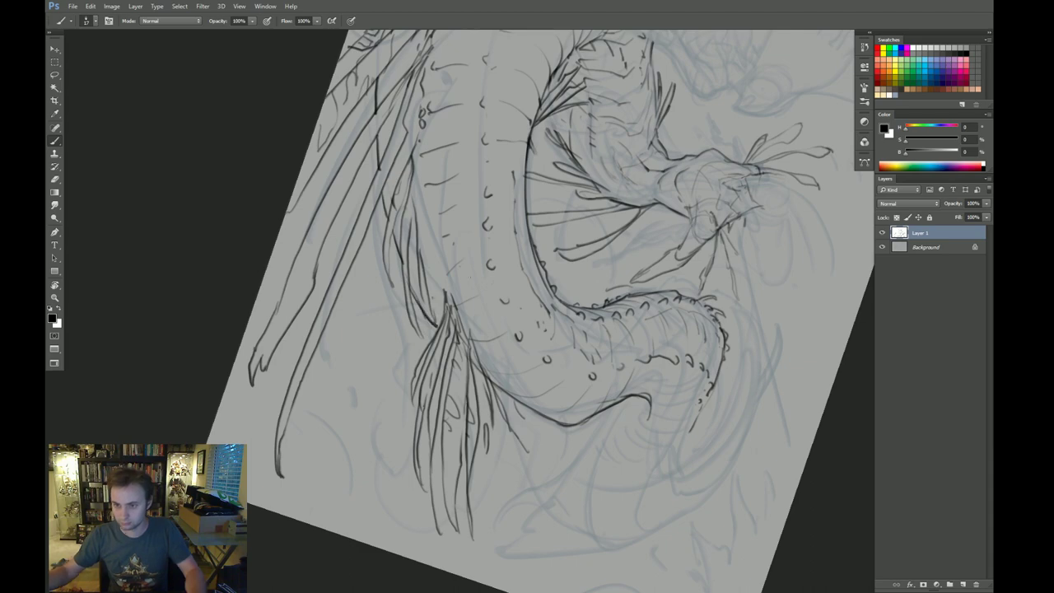
Step: Reset the canvas rotation and extend the small cluster's strands up to the outer side fin's root, erasing stray lines
key(Escape)
mouse_move(507, 304)
mouse_down()
mouse_move(585, 360)
mouse_move(540, 337)
mouse_move(487, 386)
mouse_up()
key(e)
key(b)
key(e)
drag(548, 339, 526, 371)
key(b)
drag(544, 340, 481, 384)
key(ctrl+alt+z)
key(ctrl+alt+z)
drag(545, 341, 497, 373)
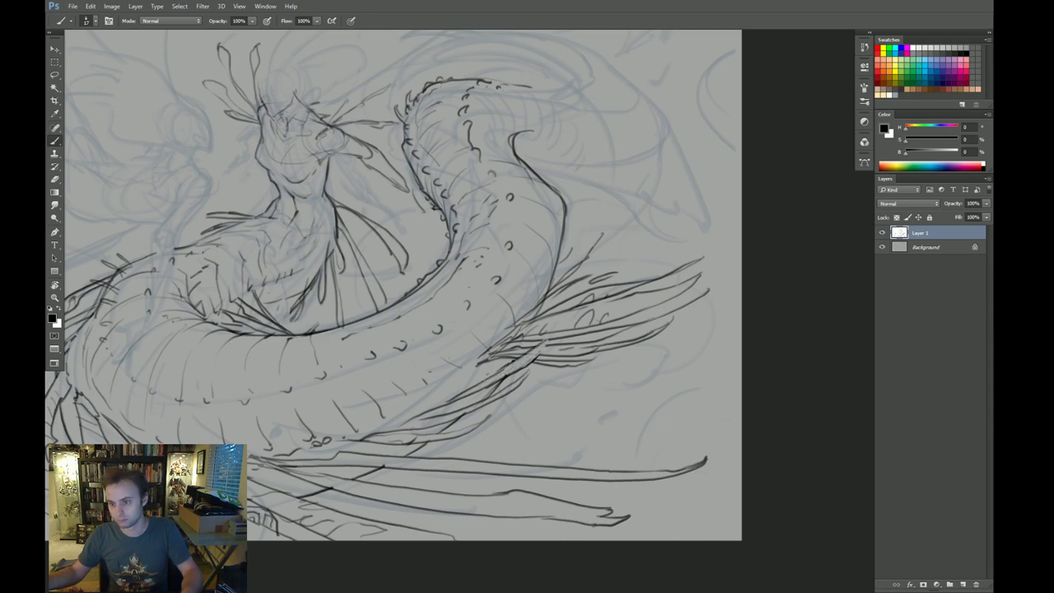
Step: Draw overlapping pointed spines along the tail's outer contour just below the hooked curve
mouse_move(546, 341)
mouse_down()
mouse_move(531, 365)
mouse_move(580, 356)
mouse_move(659, 318)
mouse_up()
key(z)
key(b)
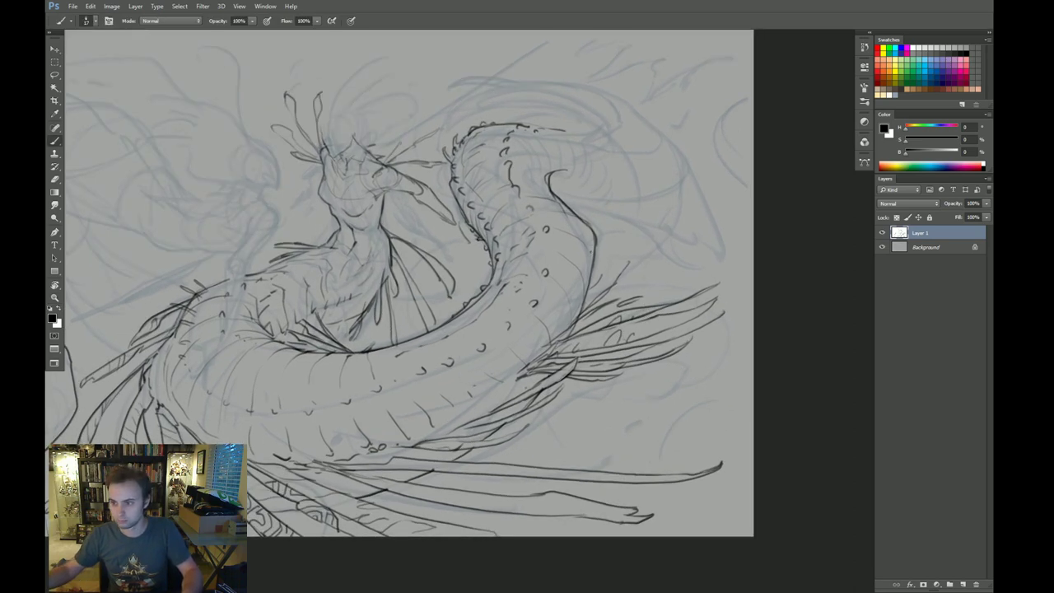
key(ctrl+z)
mouse_move(591, 208)
mouse_down()
mouse_move(590, 249)
mouse_move(591, 239)
mouse_up()
key(e)
key(b)
drag(590, 201, 593, 247)
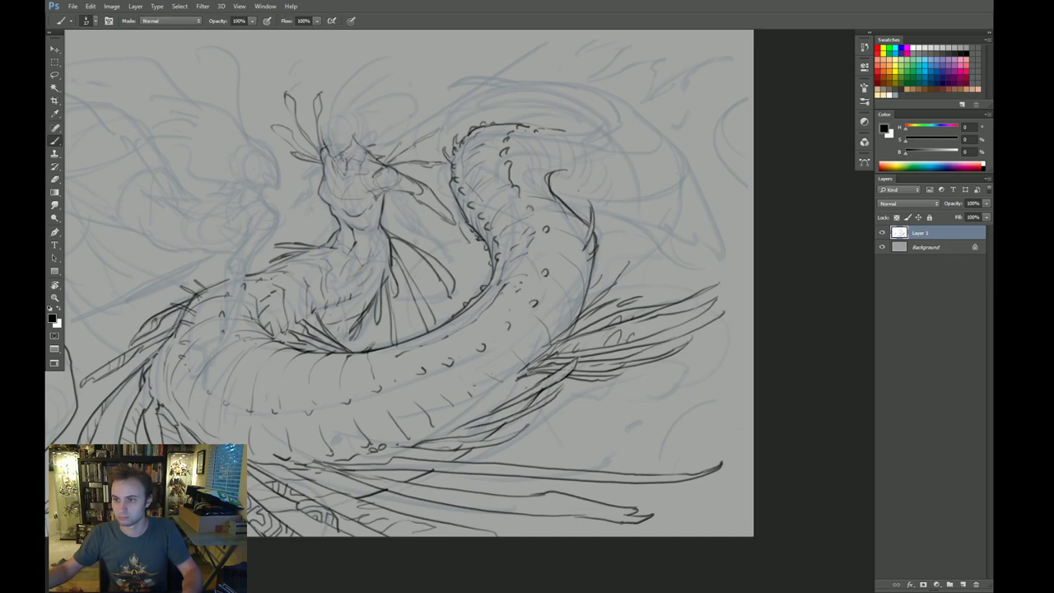
drag(583, 189, 589, 235)
key(ctrl+z)
drag(579, 187, 583, 232)
mouse_move(576, 192)
mouse_down()
mouse_move(581, 229)
mouse_move(557, 208)
mouse_up()
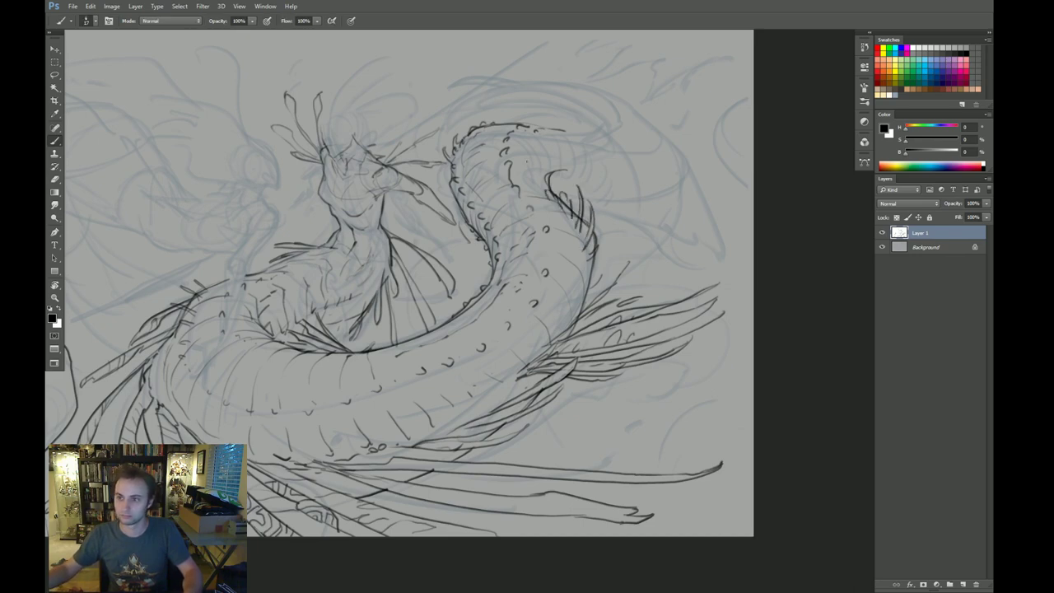
Step: Draw ridged folds where the tail bends at the hooked curve and add small bumps along its upper contour
mouse_move(515, 148)
mouse_down()
mouse_move(538, 177)
mouse_move(543, 166)
mouse_move(552, 172)
mouse_up()
drag(545, 133, 556, 153)
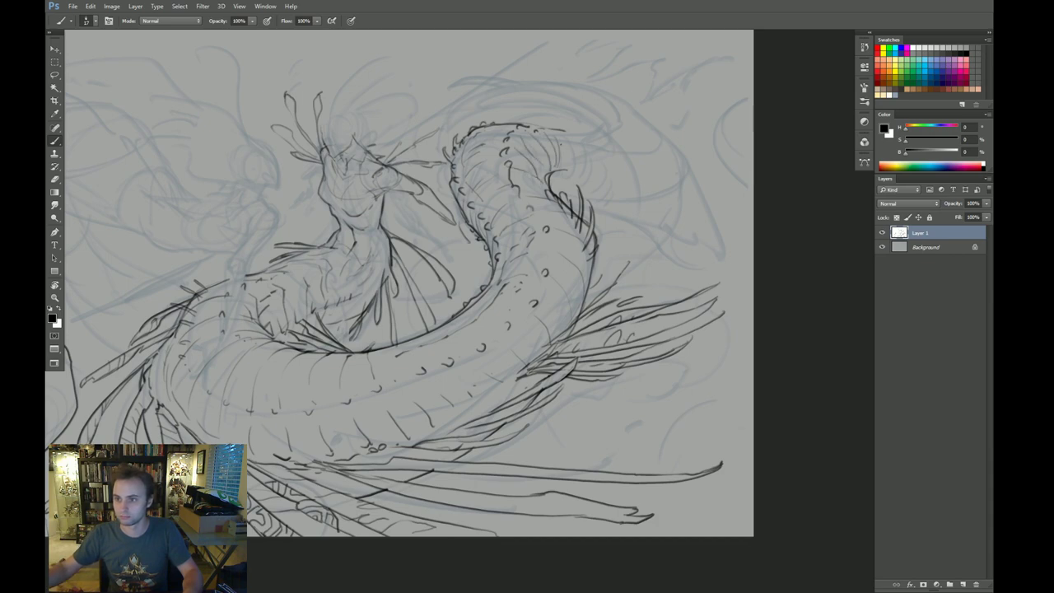
key(e)
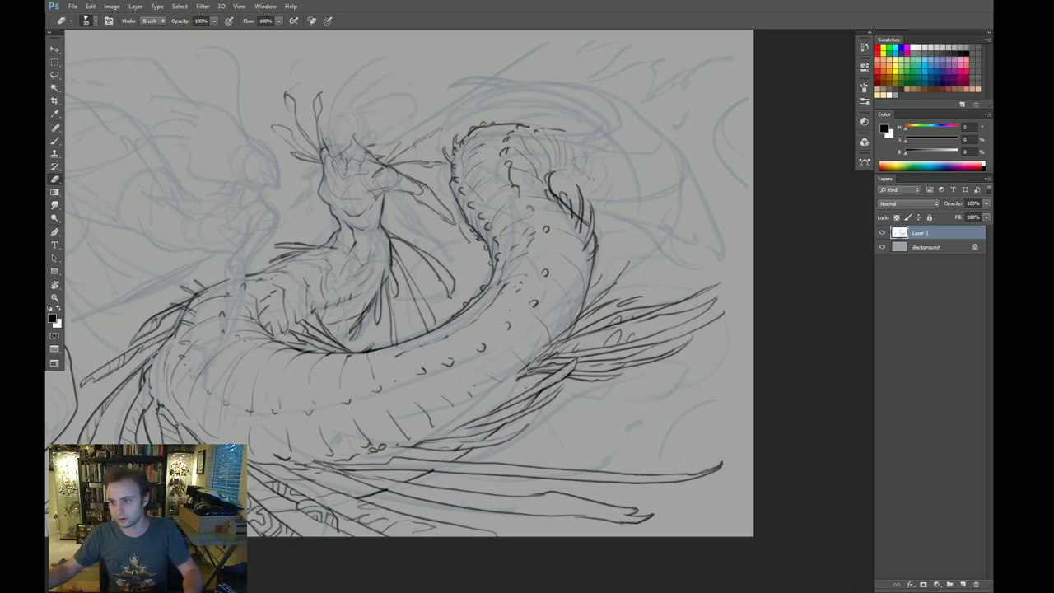
key(b)
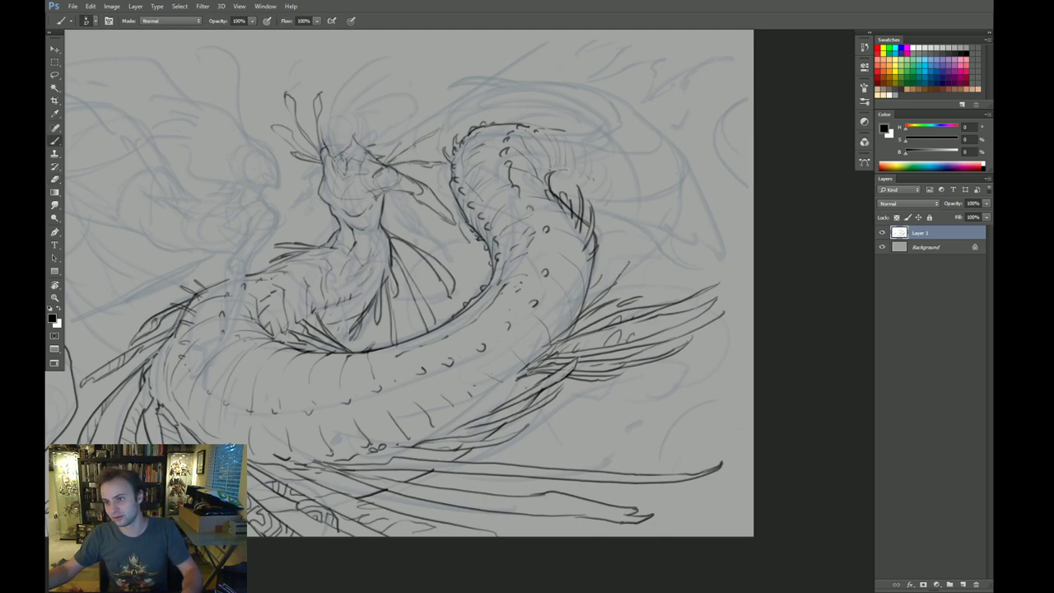
key(e)
mouse_move(553, 172)
mouse_down()
mouse_move(547, 183)
mouse_move(557, 186)
mouse_up()
key(b)
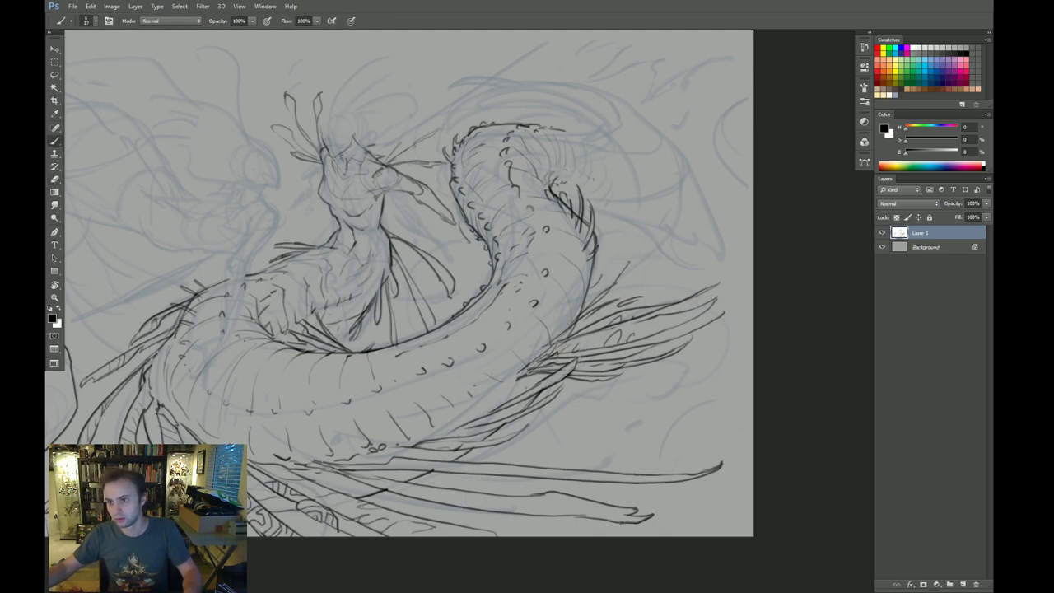
drag(546, 127, 554, 130)
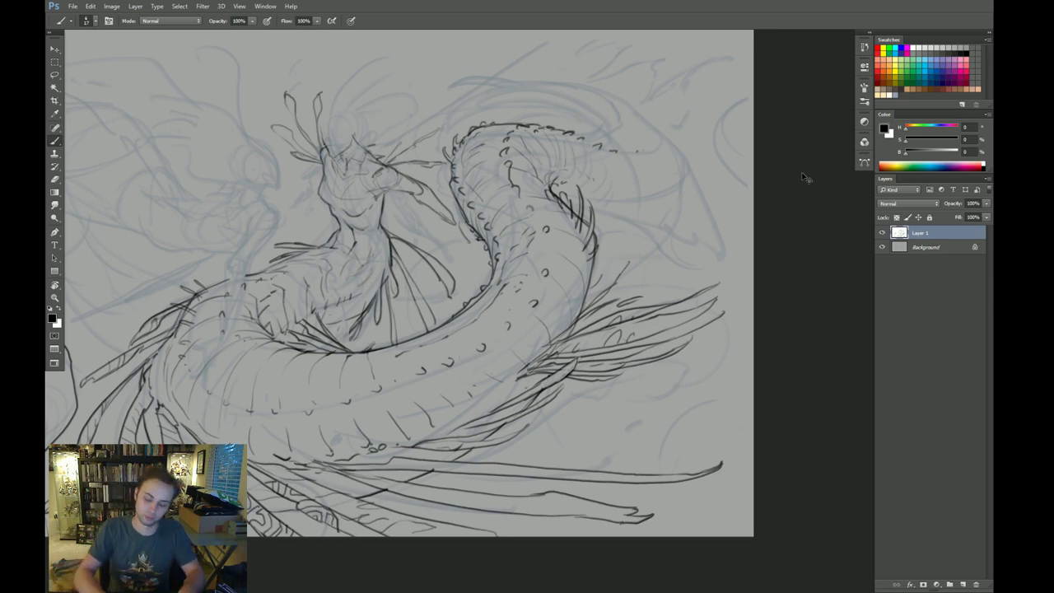
Step: Flip the canvas and extend the upper tail section toward its tip with bumpy contours and short rib marks
key(ctrl+shift+h)
drag(315, 239, 443, 230)
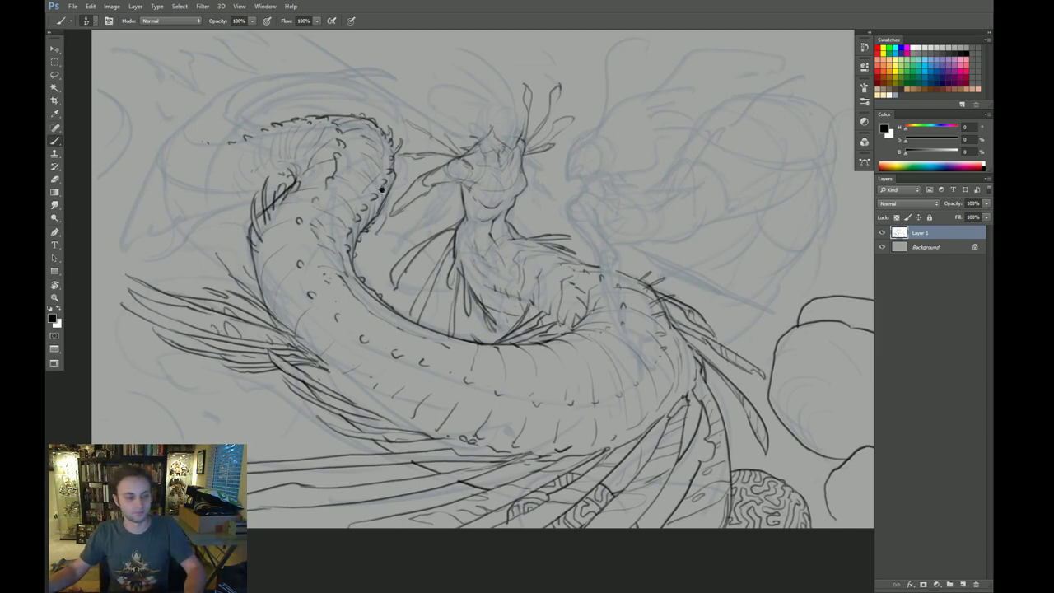
drag(373, 191, 389, 189)
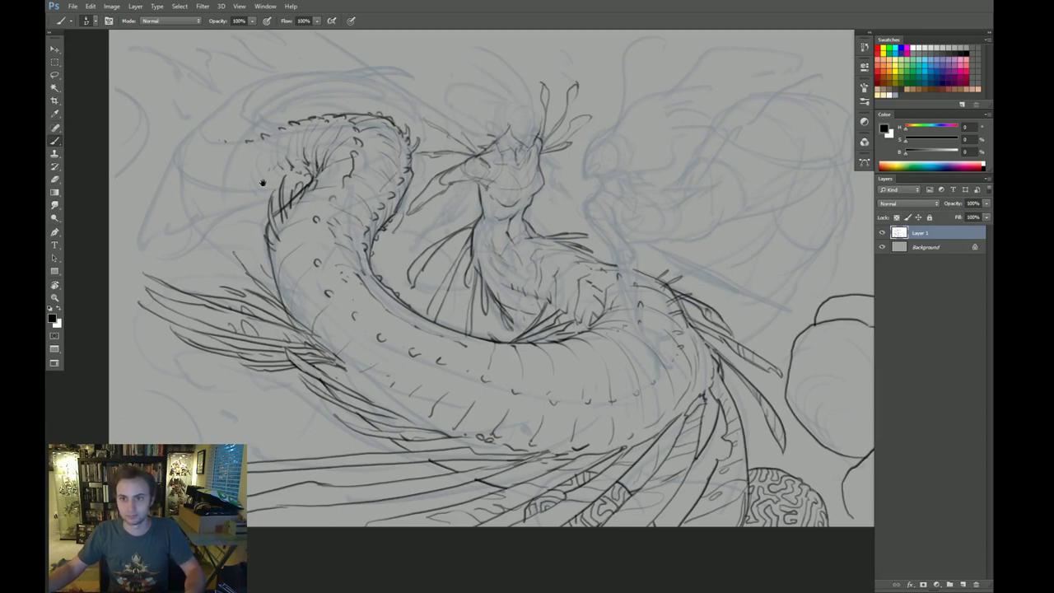
drag(261, 183, 274, 192)
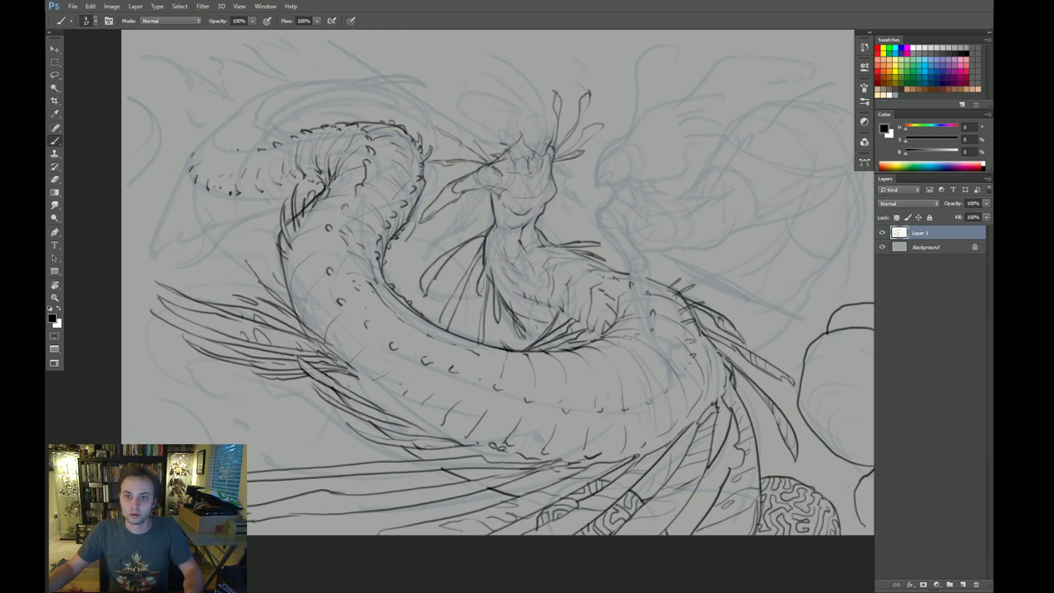
Step: Draw long pointed fin strands fanning down and outward from the tail's tip and underside
mouse_move(192, 165)
mouse_down()
mouse_move(172, 170)
mouse_move(150, 228)
mouse_up()
drag(201, 189, 148, 248)
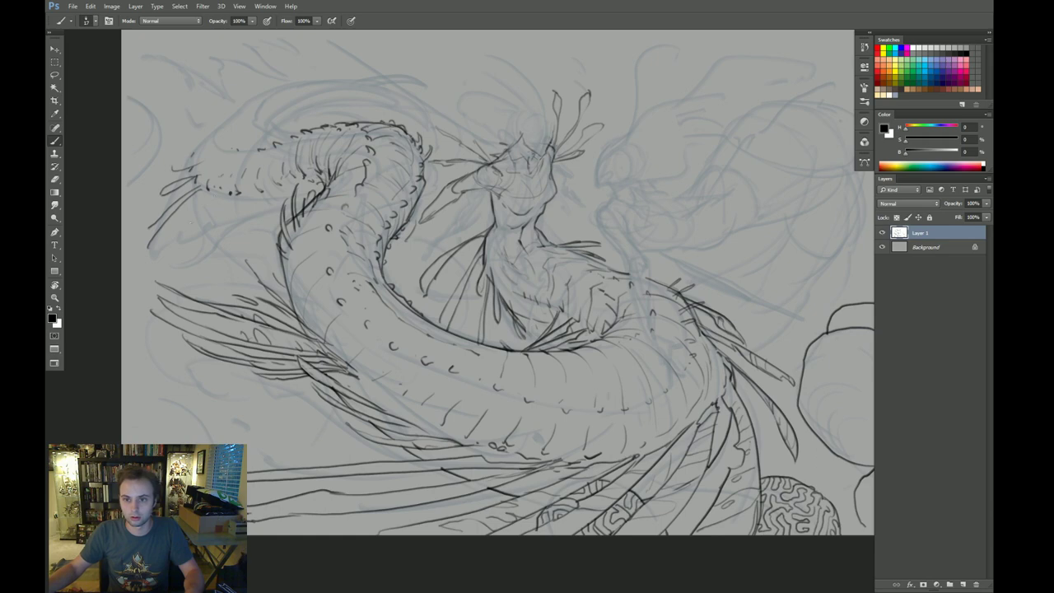
drag(216, 193, 164, 260)
drag(250, 198, 175, 273)
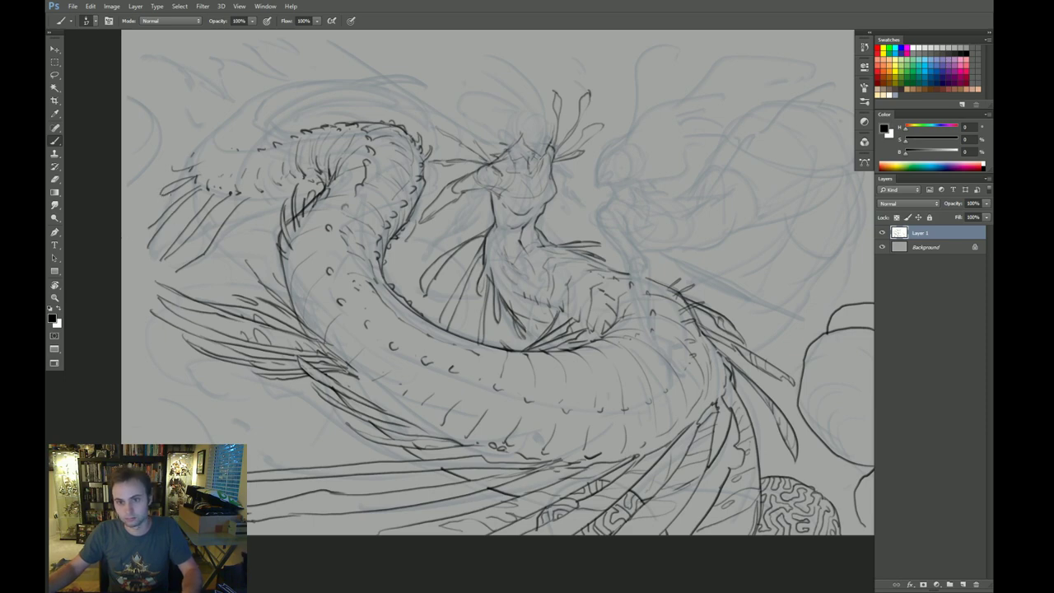
drag(130, 241, 168, 215)
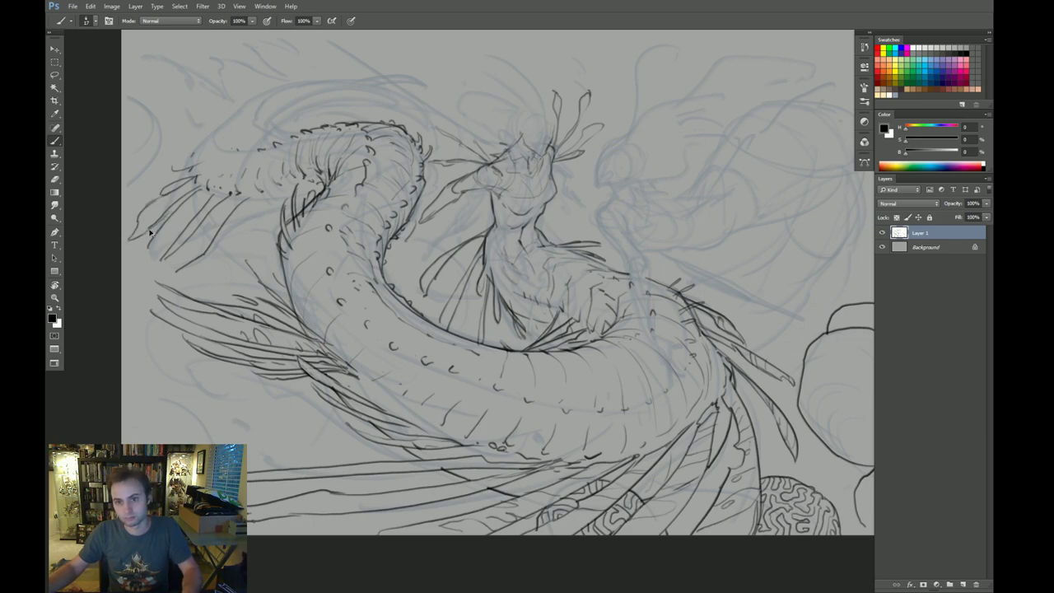
Step: Undo the outermost strand and rework the tip fin with denser, longer overlapping strands
key(ctrl+alt+z)
key(ctrl+alt+z)
key(ctrl+alt+z)
drag(158, 221, 139, 252)
key(e)
key(b)
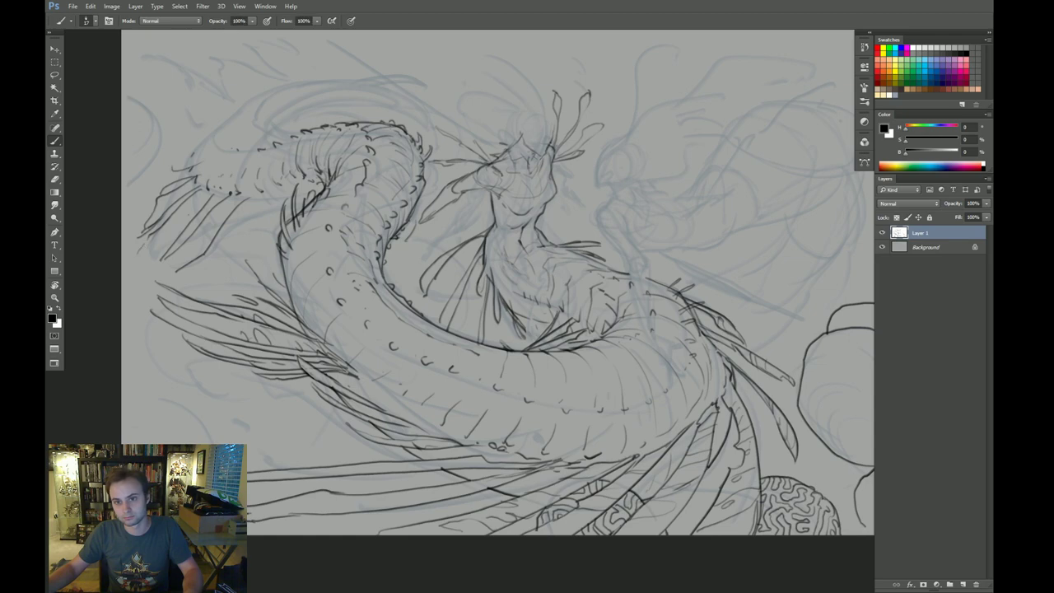
drag(206, 199, 147, 242)
drag(163, 234, 136, 270)
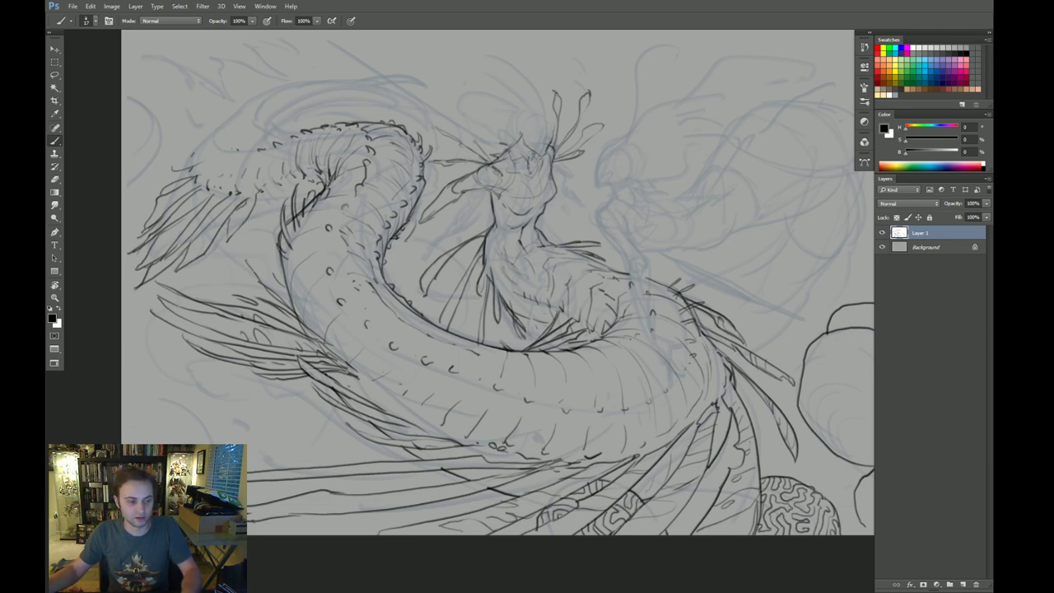
Step: Add short strands along the tail's underside and small spikes around the upper edge of its tip
mouse_move(268, 184)
mouse_down()
mouse_move(253, 215)
mouse_move(296, 193)
mouse_up()
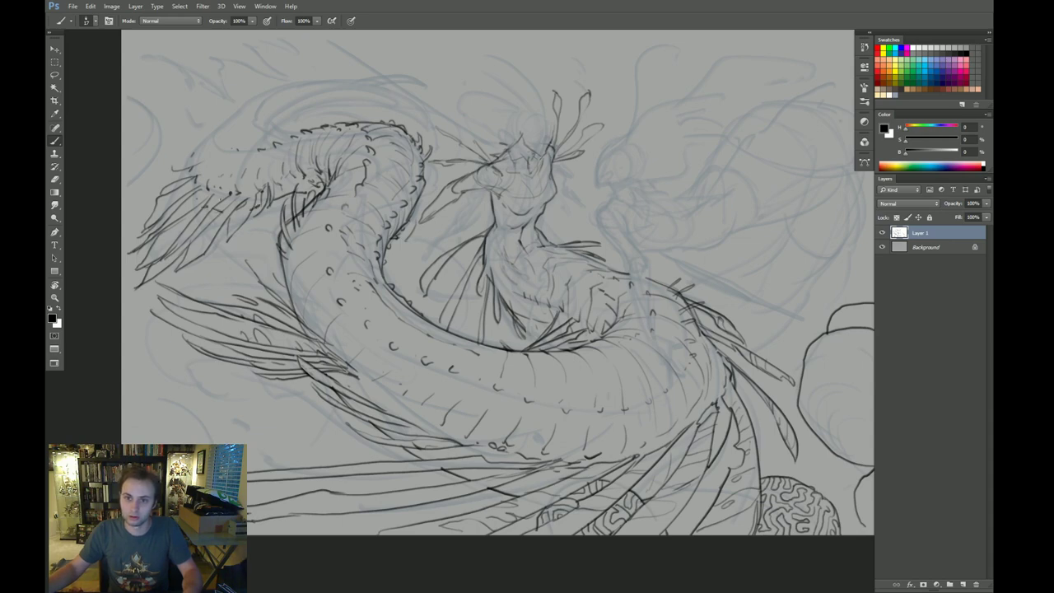
drag(494, 284, 517, 294)
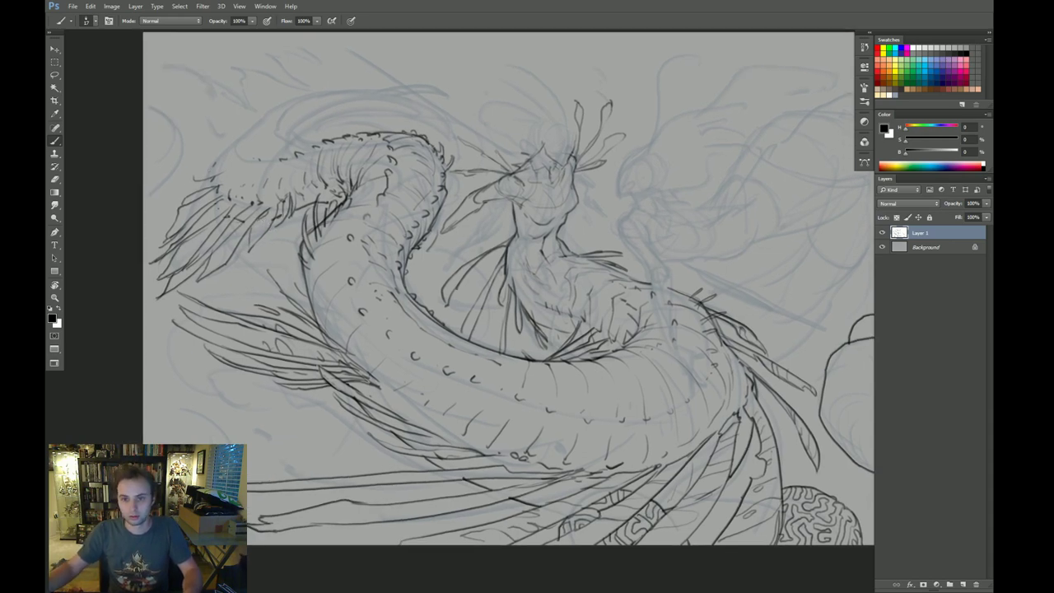
mouse_move(216, 160)
mouse_down()
mouse_move(176, 196)
mouse_move(186, 193)
mouse_up()
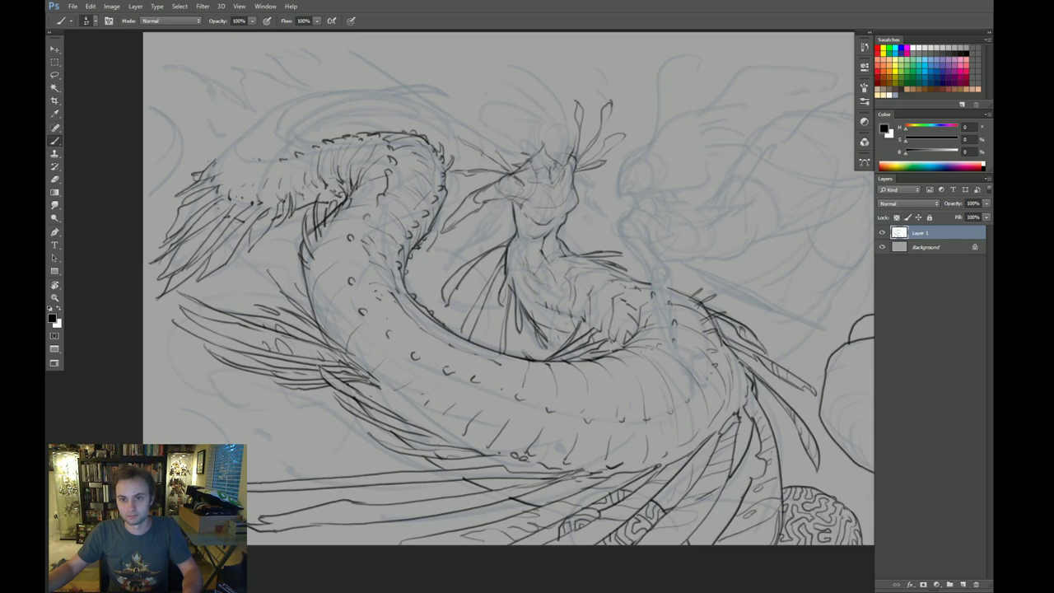
mouse_move(226, 146)
mouse_down()
mouse_move(212, 168)
mouse_move(229, 149)
mouse_up()
drag(330, 143, 334, 151)
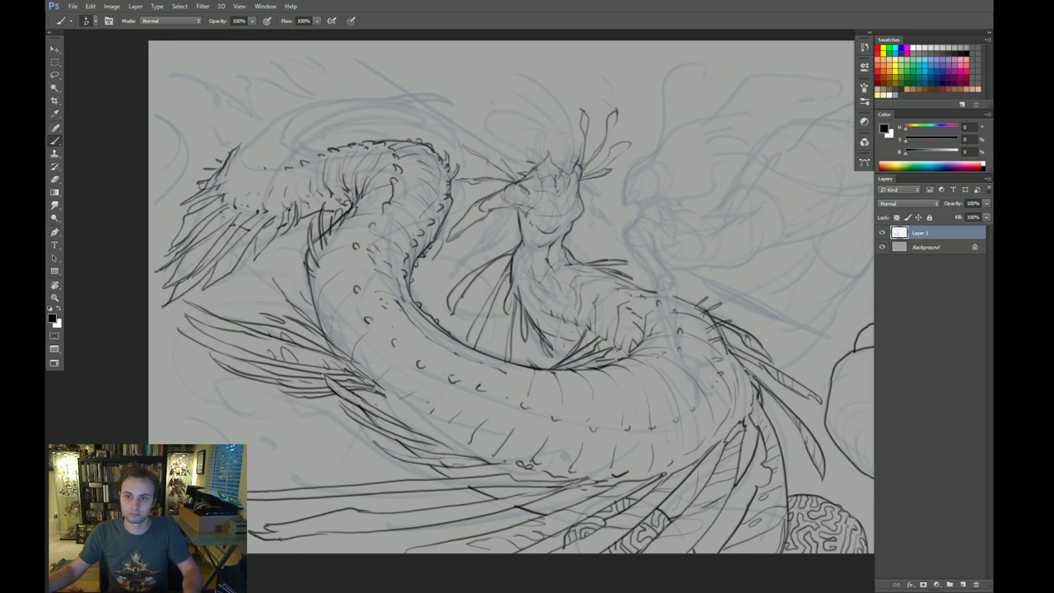
Step: Flip the canvas back and check the whole linework with the Background layer briefly hidden
key(z)
drag(400, 197, 364, 201)
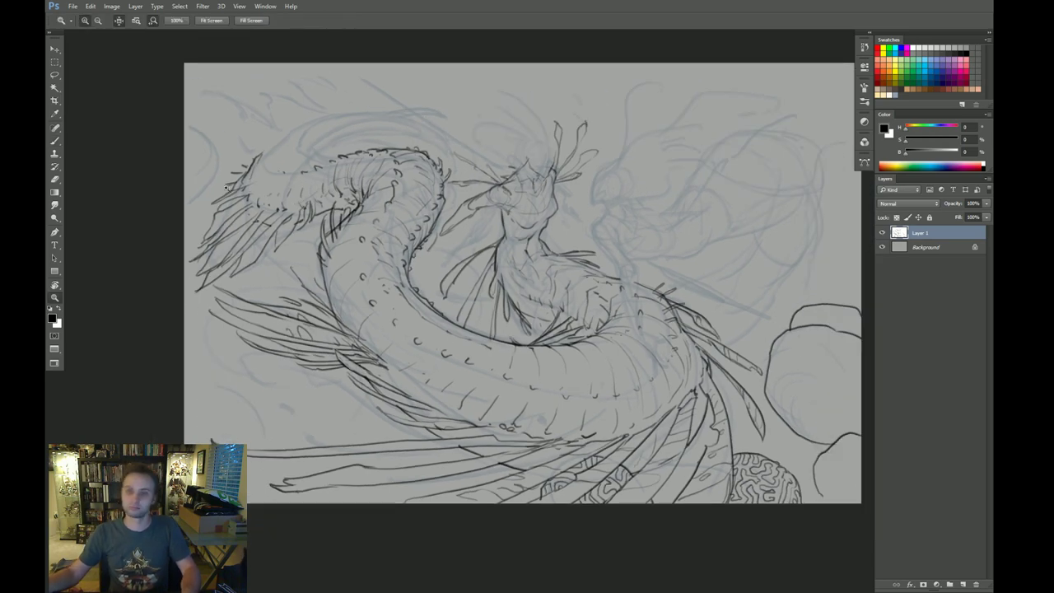
key(ctrl+shift+h)
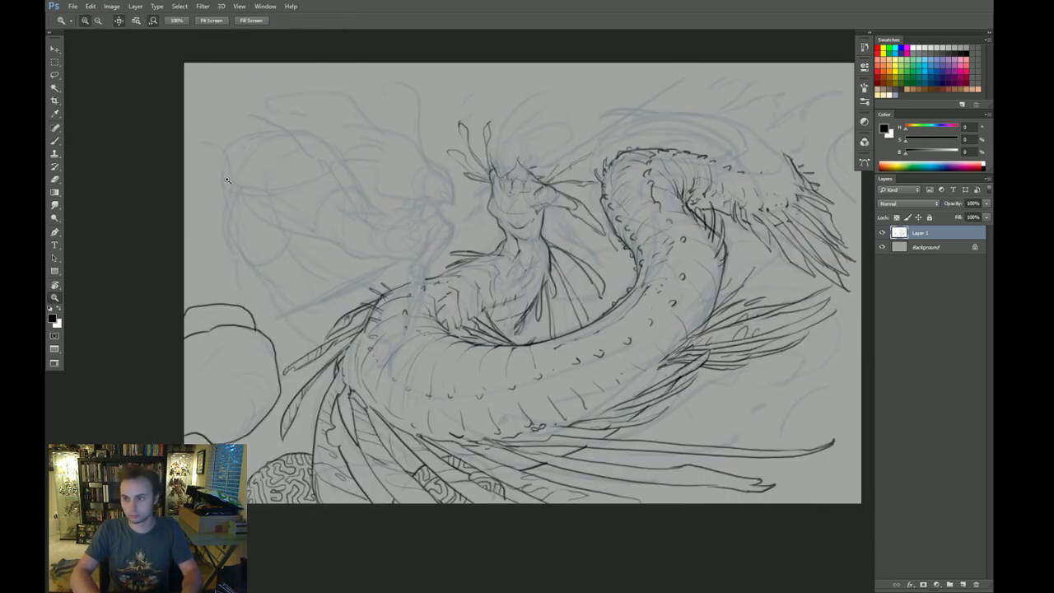
mouse_move(688, 335)
mouse_down()
mouse_move(555, 350)
mouse_move(527, 384)
mouse_up()
key(b)
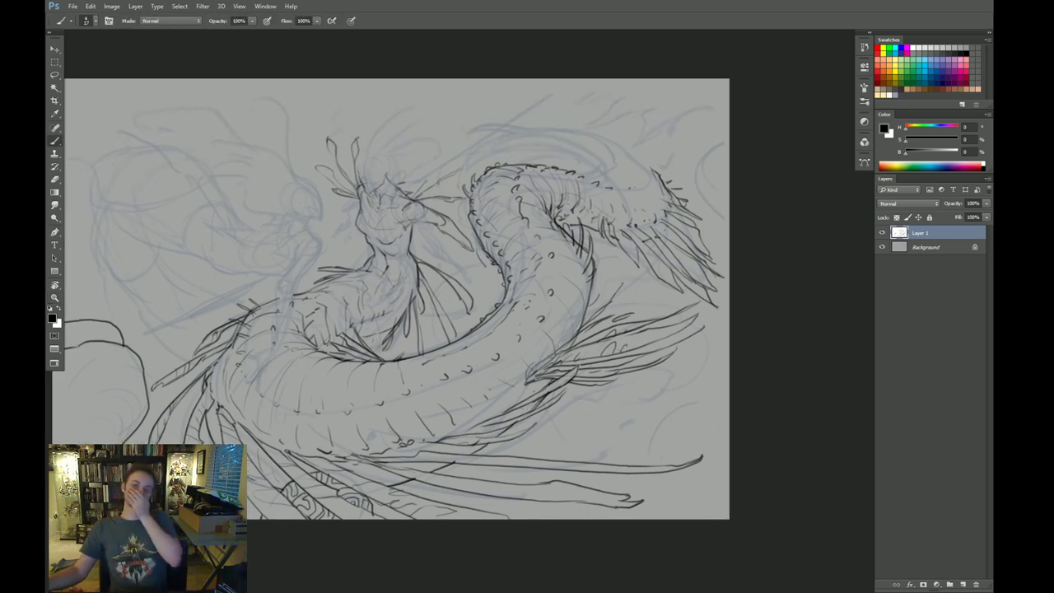
click(883, 247)
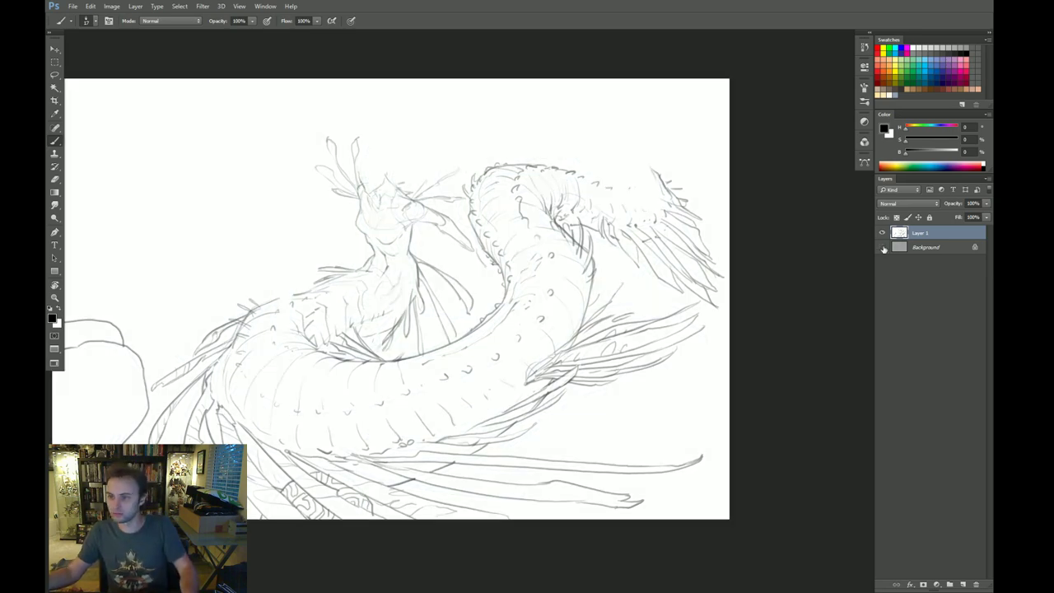
click(883, 247)
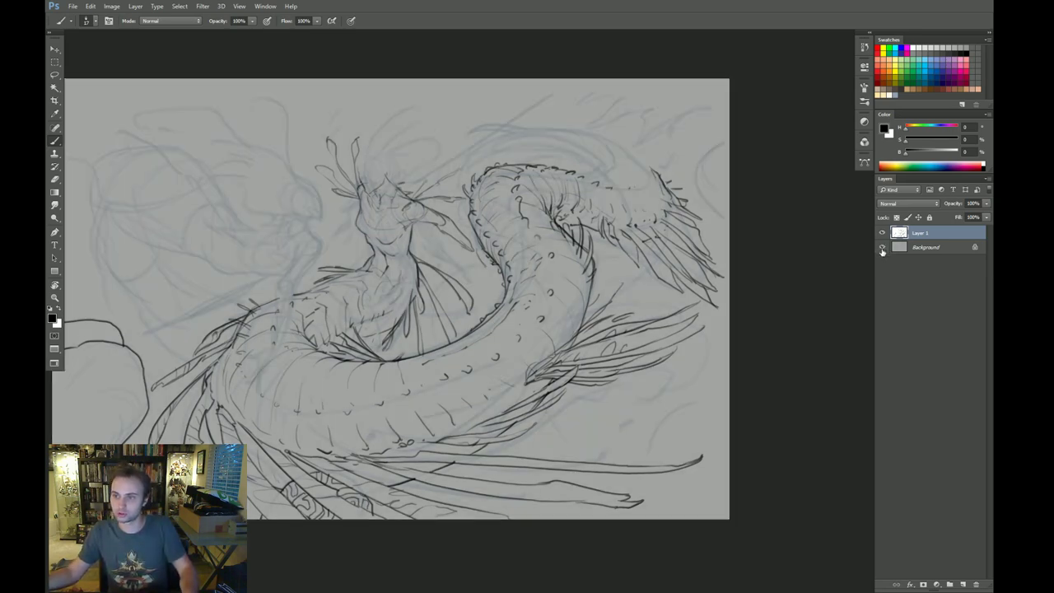
drag(696, 235, 690, 239)
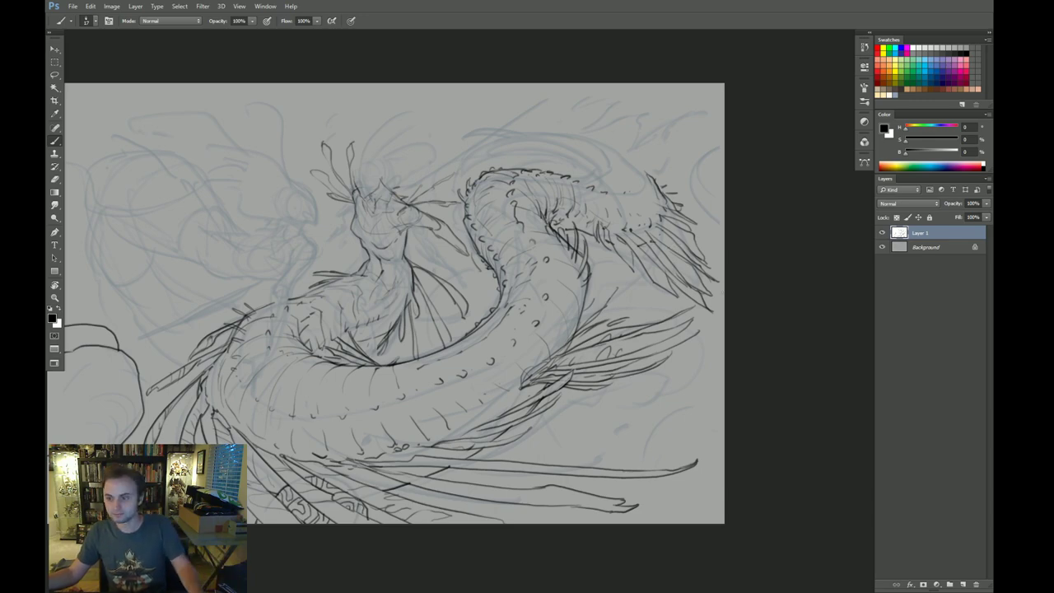
Step: Rotate the canvas by about 12° and draw a small pointed fin on the upper edge of the tail section
mouse_move(757, 274)
mouse_down()
mouse_move(709, 286)
mouse_move(699, 322)
mouse_up()
mouse_move(618, 227)
mouse_down()
mouse_move(651, 226)
mouse_move(647, 204)
mouse_up()
key(r)
drag(714, 288, 715, 332)
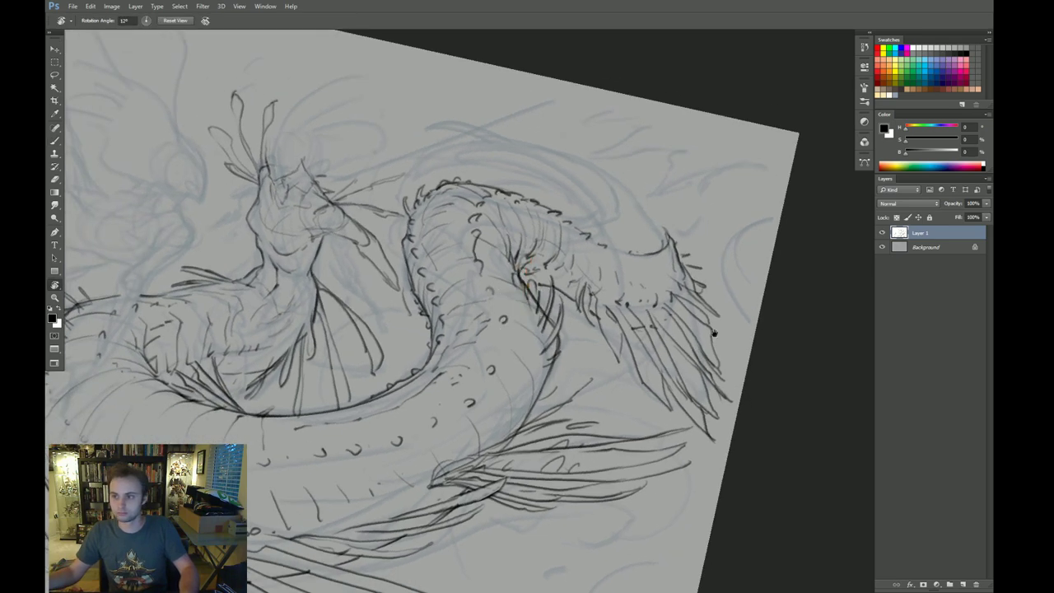
mouse_move(605, 226)
mouse_down()
mouse_move(537, 264)
mouse_move(541, 255)
mouse_move(521, 254)
mouse_up()
drag(517, 258, 539, 247)
drag(512, 266, 556, 239)
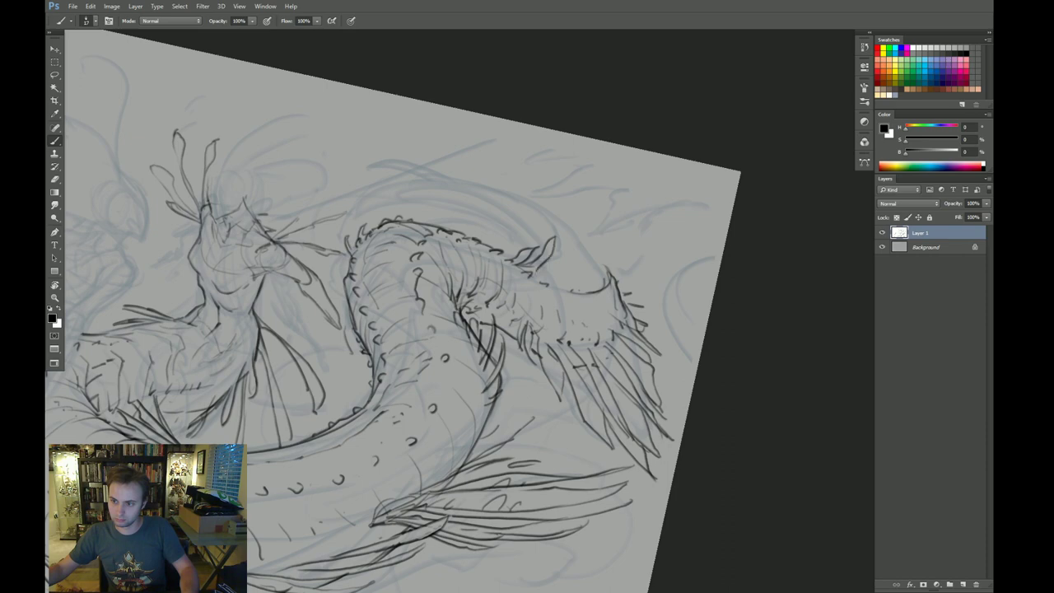
Step: Draw a fan of tall upright spines rising from the tail's upper edge near its tip
mouse_move(547, 283)
mouse_down()
mouse_move(574, 215)
mouse_move(568, 293)
mouse_up()
mouse_move(575, 251)
mouse_down()
mouse_move(587, 203)
mouse_move(586, 293)
mouse_move(594, 210)
mouse_move(580, 178)
mouse_up()
drag(580, 179, 587, 220)
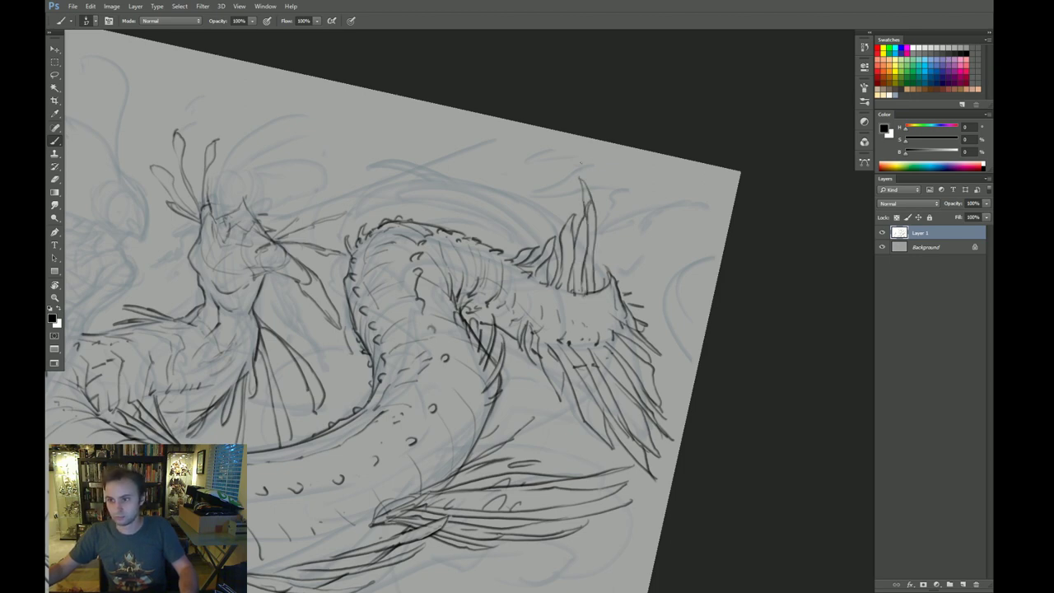
mouse_move(580, 154)
mouse_down()
mouse_move(610, 273)
mouse_move(604, 295)
mouse_up()
drag(596, 235, 599, 290)
Step: Extend the upright fin with a second tier of long pointed strands branching from its upper end
drag(550, 134, 580, 198)
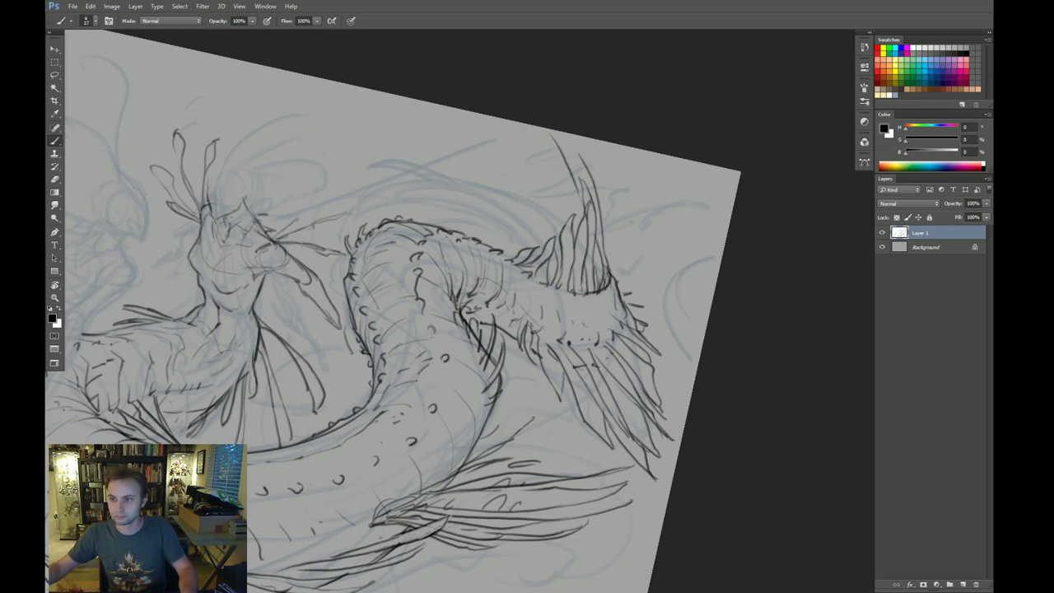
mouse_move(550, 137)
mouse_down()
mouse_move(583, 219)
mouse_move(539, 160)
mouse_move(568, 216)
mouse_up()
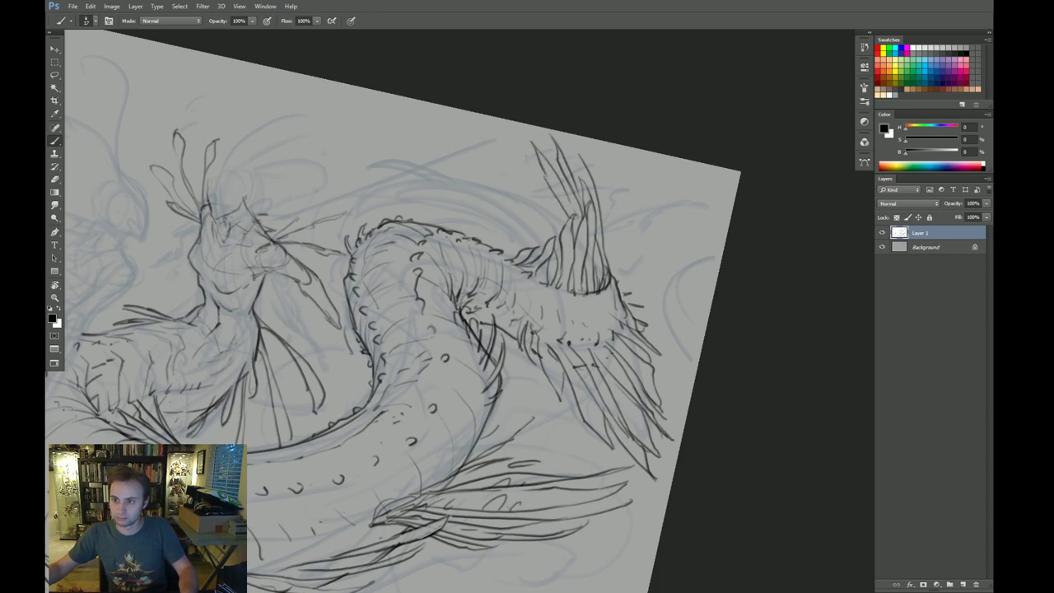
drag(525, 146, 538, 188)
drag(527, 148, 566, 215)
drag(530, 183, 542, 192)
Step: Rotate the canvas and ink a jagged-edged fin sweeping back over the tail with curved inner lines, then reset the rotation
key(r)
drag(689, 262, 532, 149)
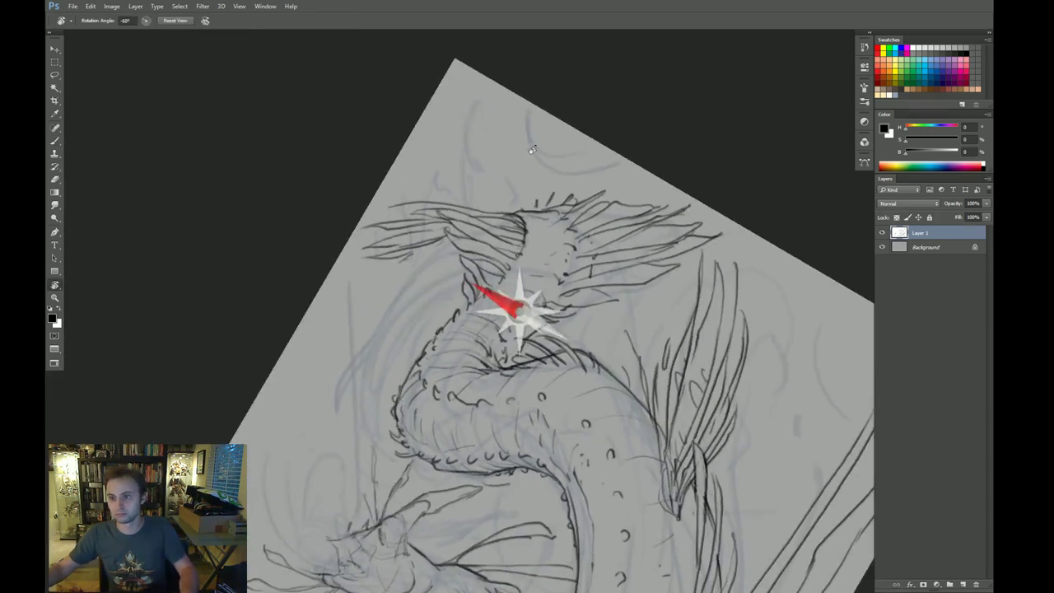
mouse_move(456, 247)
mouse_down()
mouse_move(501, 186)
mouse_move(384, 250)
mouse_move(428, 238)
mouse_move(387, 272)
mouse_move(397, 280)
mouse_move(364, 318)
mouse_move(387, 328)
mouse_move(402, 316)
mouse_up()
key(b)
key(ctrl+z)
drag(446, 202, 492, 184)
mouse_move(488, 183)
mouse_down()
mouse_move(499, 180)
mouse_move(462, 220)
mouse_move(434, 281)
mouse_up()
drag(463, 235, 425, 311)
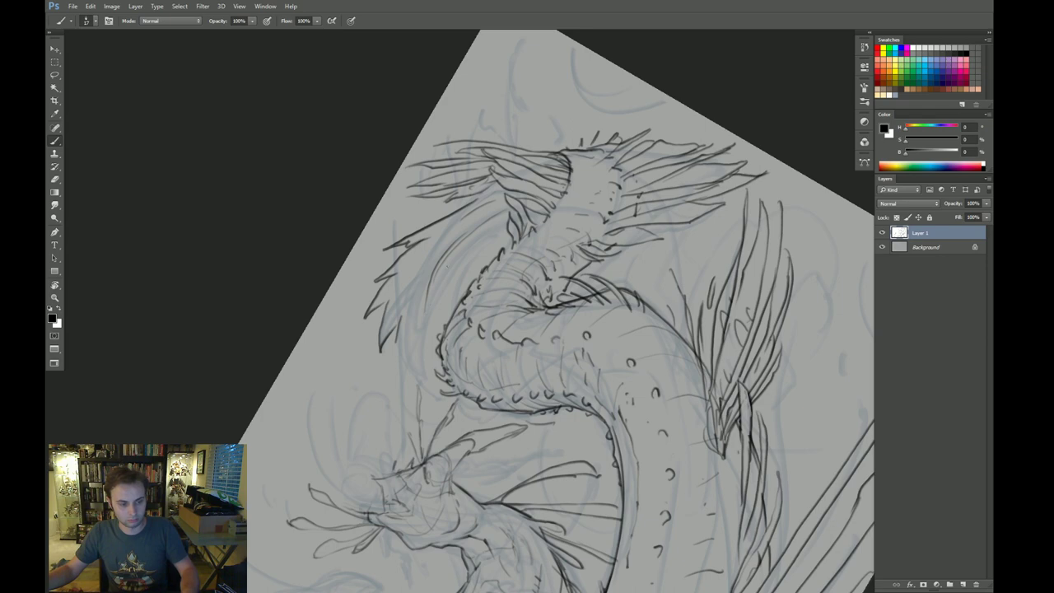
mouse_move(502, 224)
mouse_down()
mouse_move(452, 256)
mouse_move(449, 298)
mouse_up()
key(ctrl+z)
key(Escape)
drag(655, 299, 650, 283)
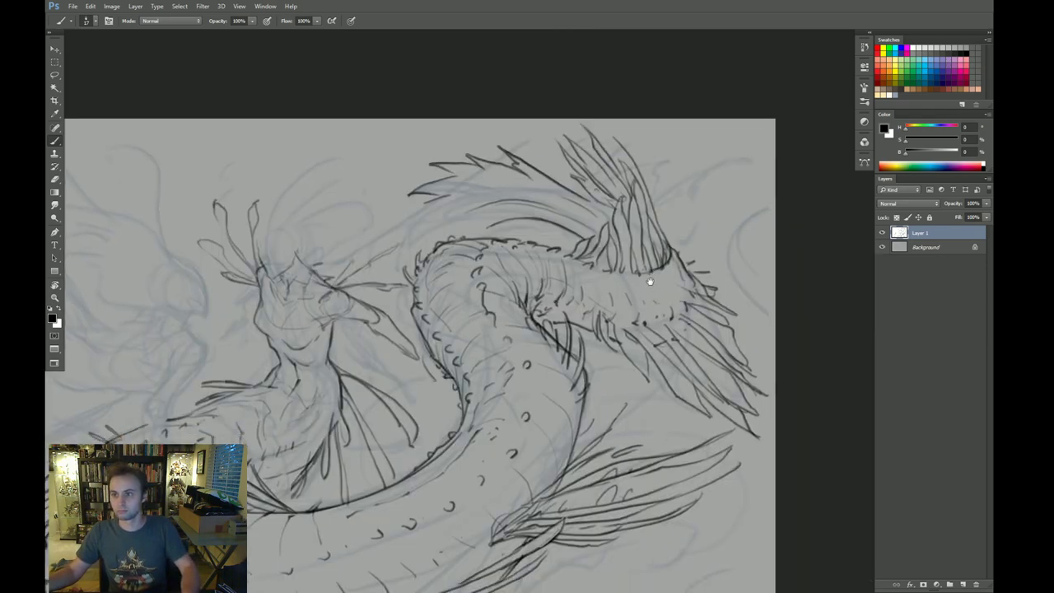
Step: Tilt the canvas and refine the jagged fin, erasing part of its edge and adding small curved markings inside
key(r)
drag(714, 242, 695, 201)
key(e)
mouse_move(561, 189)
mouse_down()
mouse_move(511, 175)
mouse_move(522, 190)
mouse_move(452, 221)
mouse_move(489, 207)
mouse_up()
key(b)
key(e)
key(b)
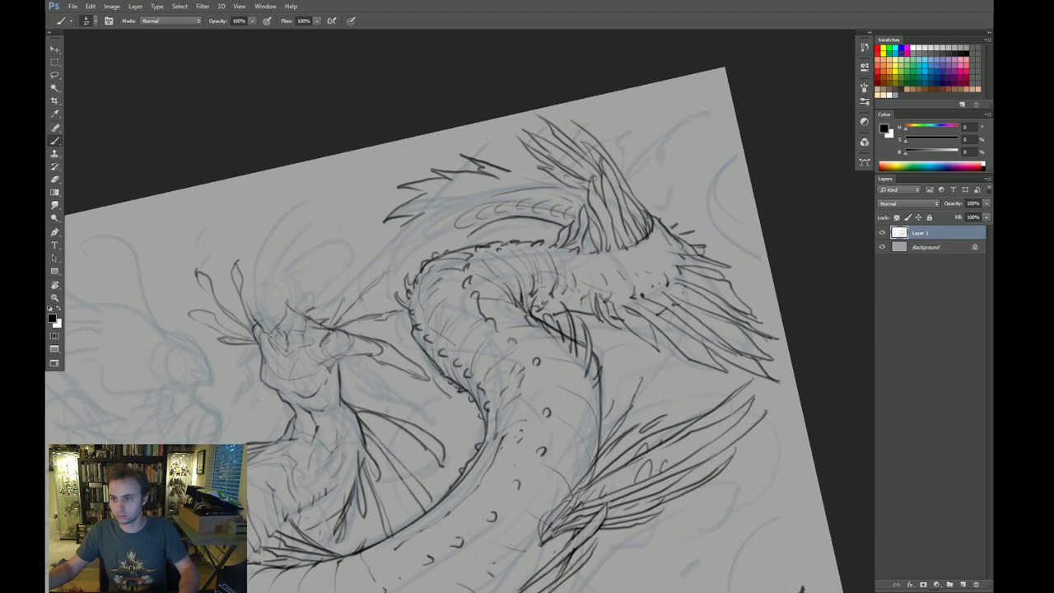
Step: Clean up and redraw the small markings near the root of the sweeping fin
key(e)
mouse_move(547, 218)
mouse_down()
mouse_move(482, 226)
mouse_move(571, 224)
mouse_up()
key(b)
mouse_move(537, 222)
mouse_down()
mouse_move(566, 226)
mouse_move(526, 223)
mouse_up()
key(e)
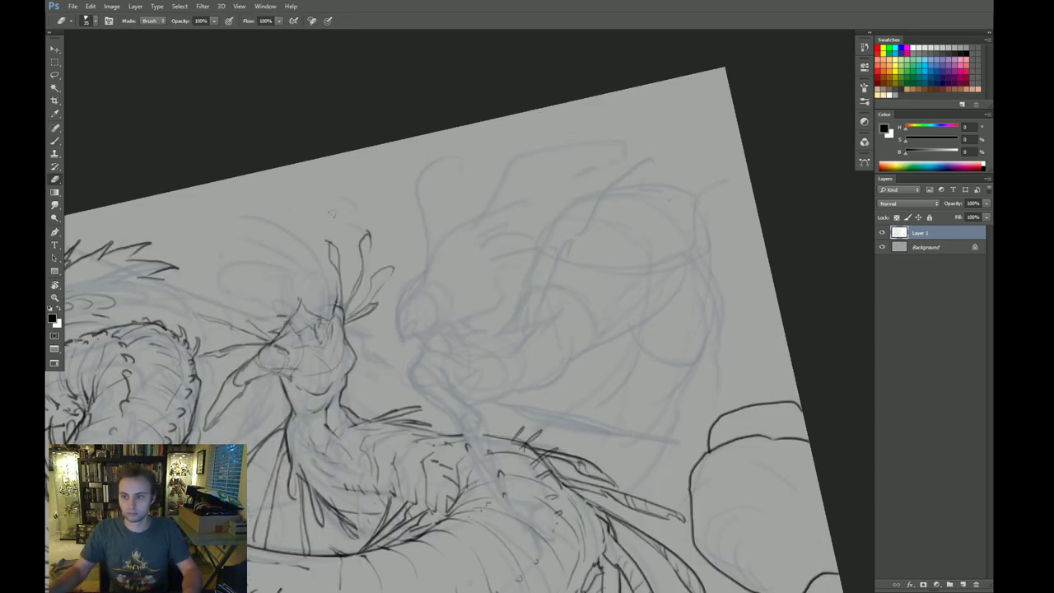
Step: Ink small bumps along the outer edge of the serpent's neck curve with the Brush tool
drag(343, 328, 513, 240)
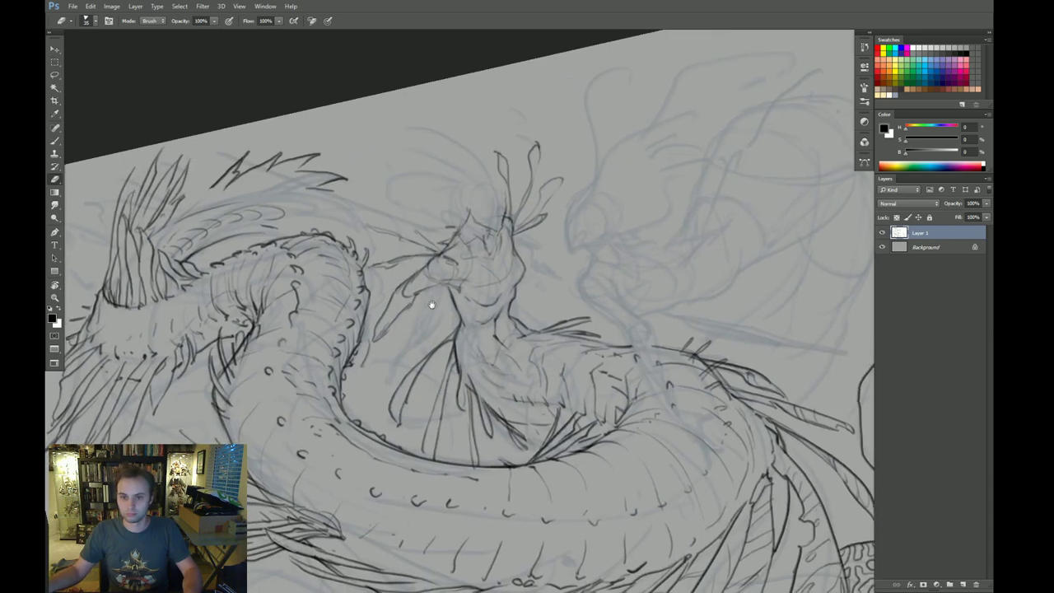
key(b)
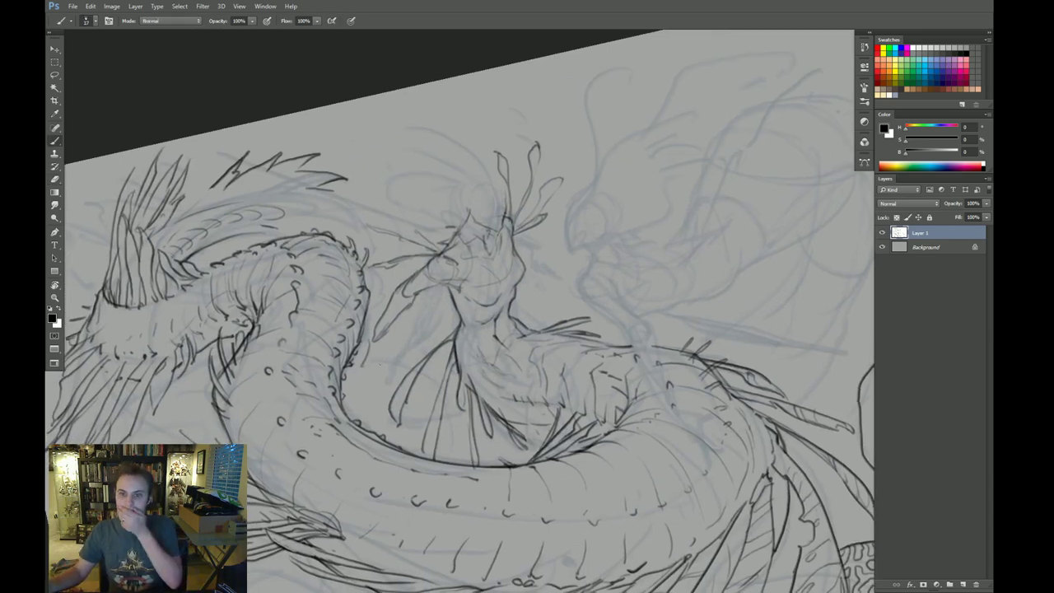
drag(328, 343, 350, 314)
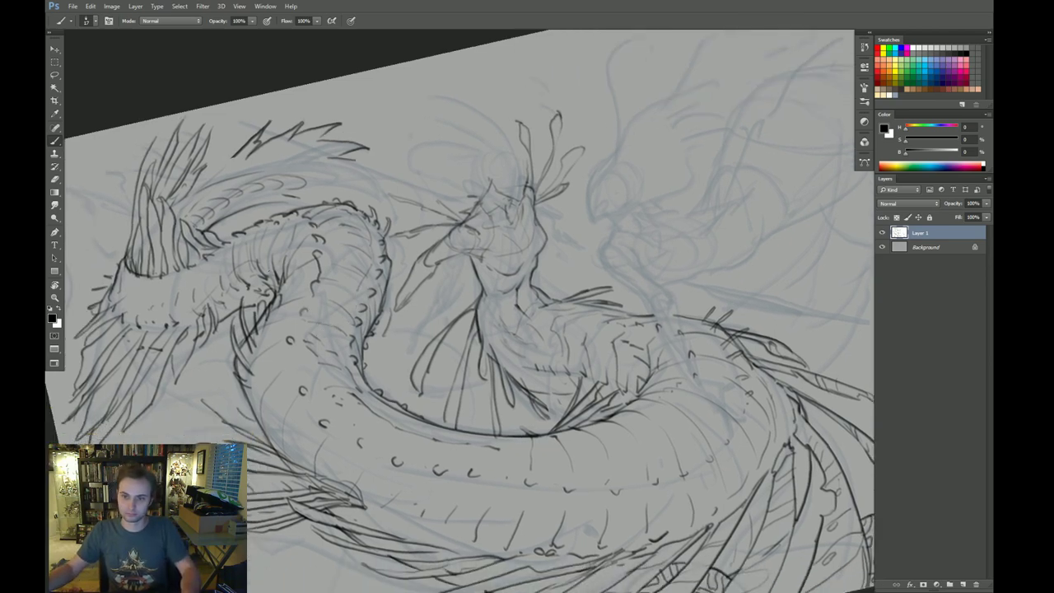
drag(272, 271, 285, 267)
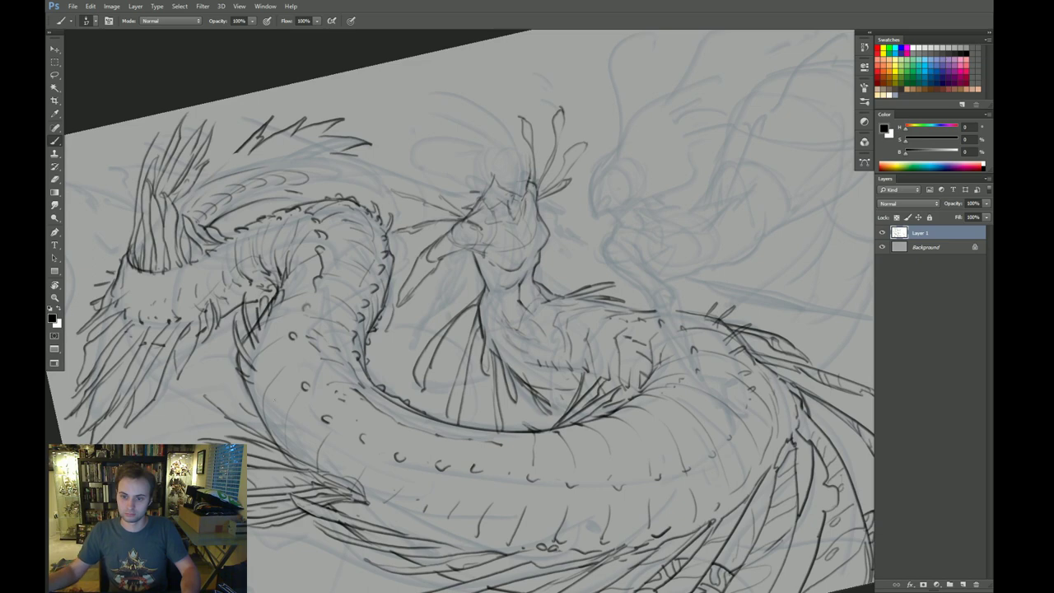
drag(268, 409, 268, 394)
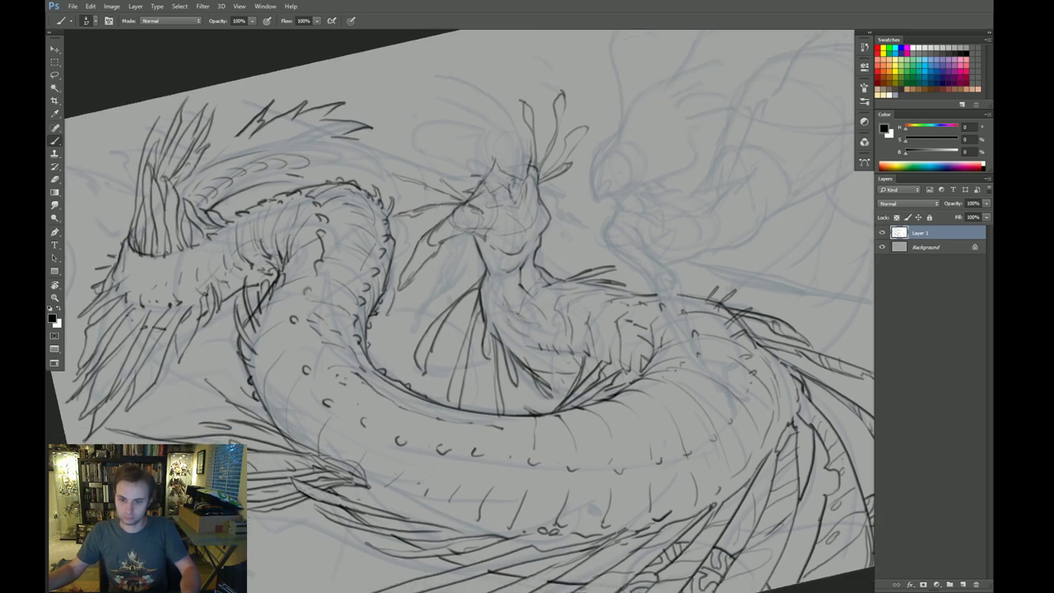
drag(288, 243, 286, 240)
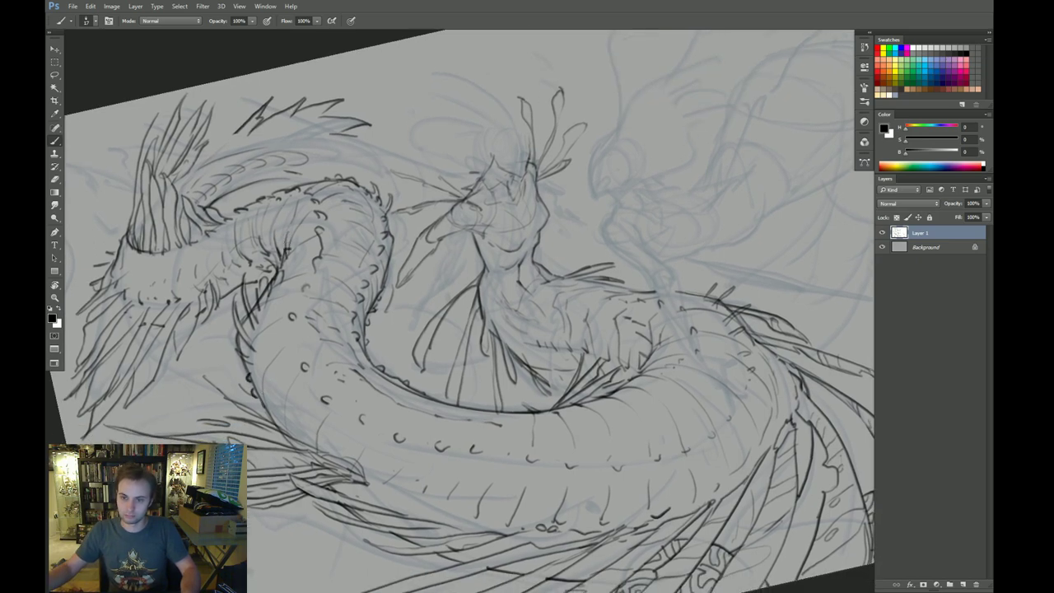
key(e)
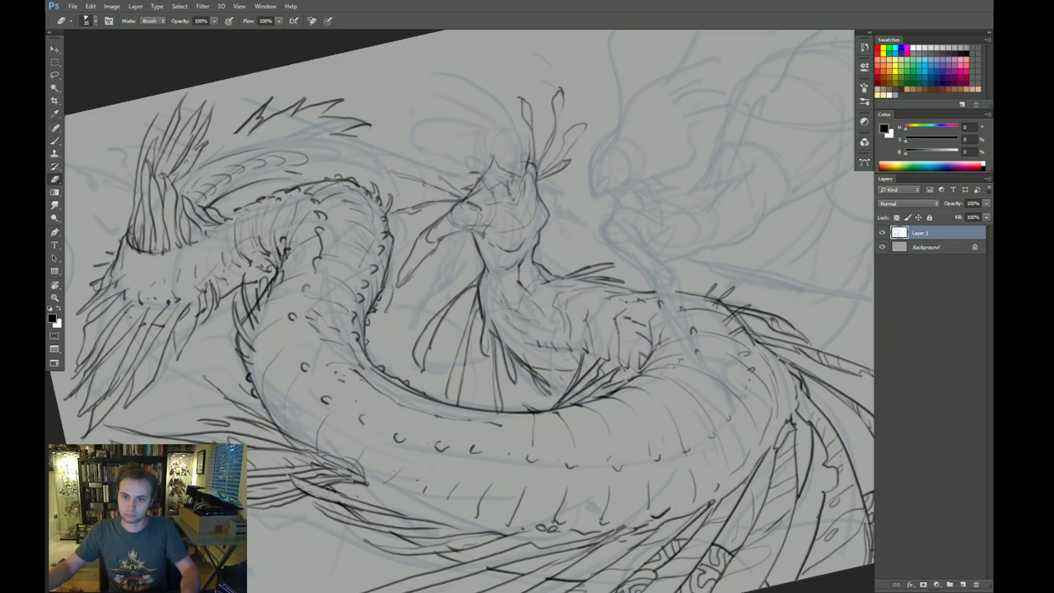
key(b)
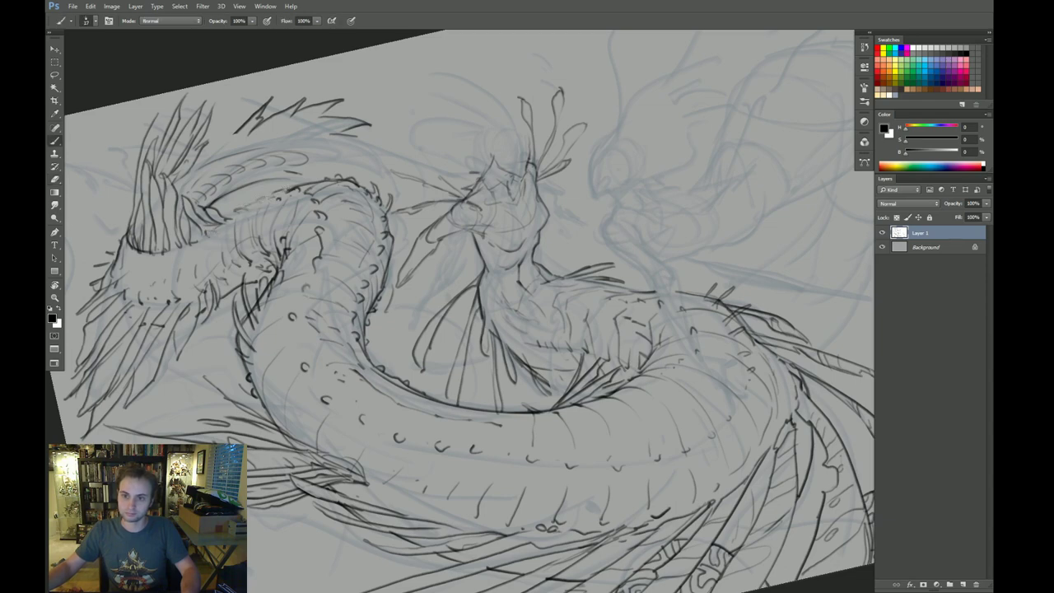
Step: Darken the upper contour of the serpent's neck just behind the head frill with short brush strokes
drag(277, 195, 235, 212)
drag(405, 254, 446, 267)
key(r)
drag(518, 246, 552, 290)
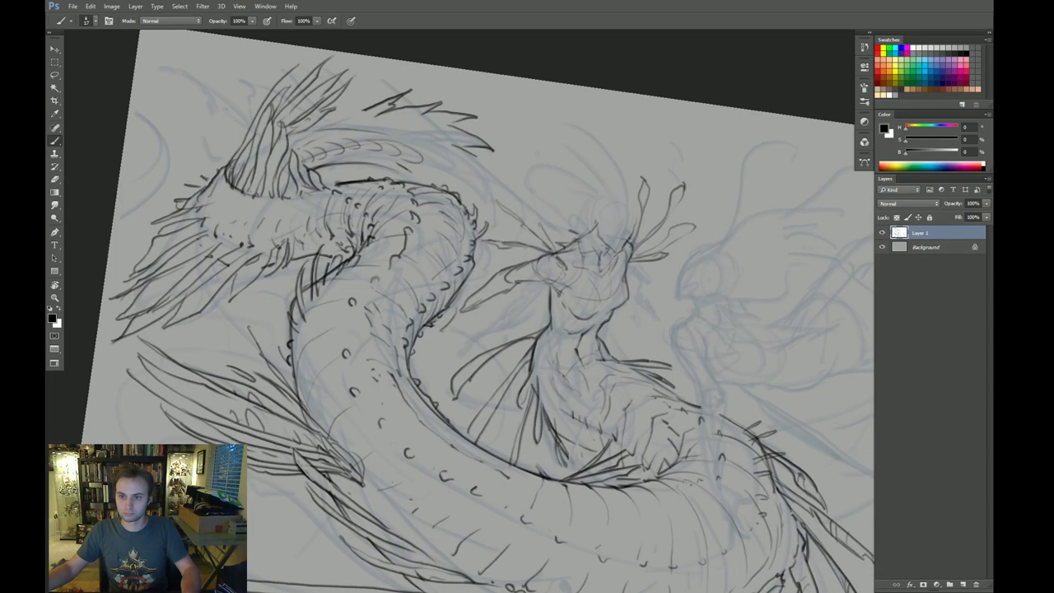
mouse_move(333, 194)
mouse_down()
mouse_move(323, 214)
mouse_move(303, 217)
mouse_up()
drag(295, 203, 291, 213)
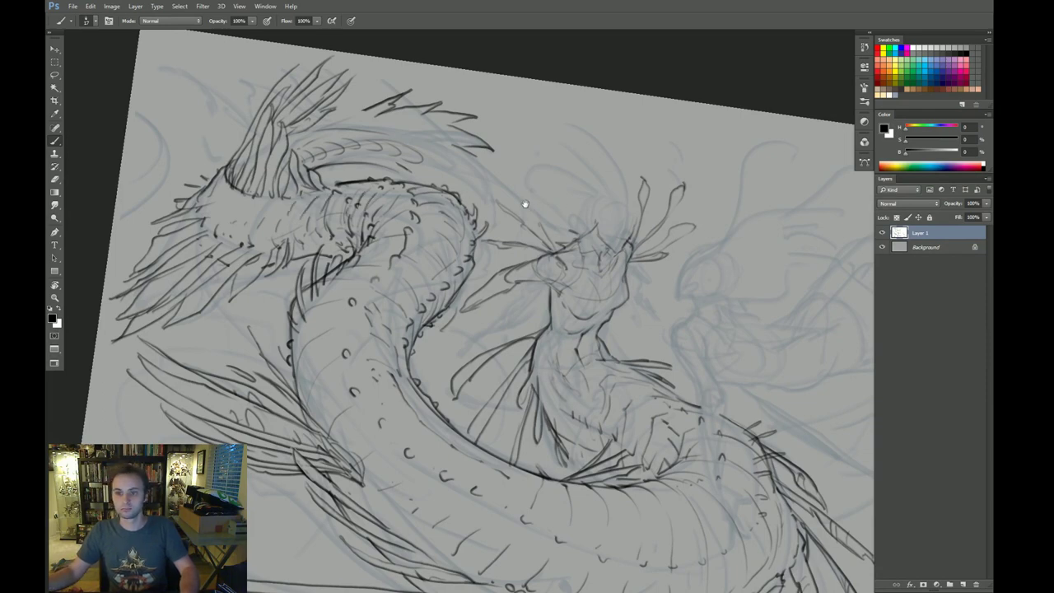
Step: Refine the creases and scale marks where the serpent's neck bends behind the head, alternating brush and eraser
drag(526, 205, 570, 227)
key(r)
key(s)
key(bracketleft)
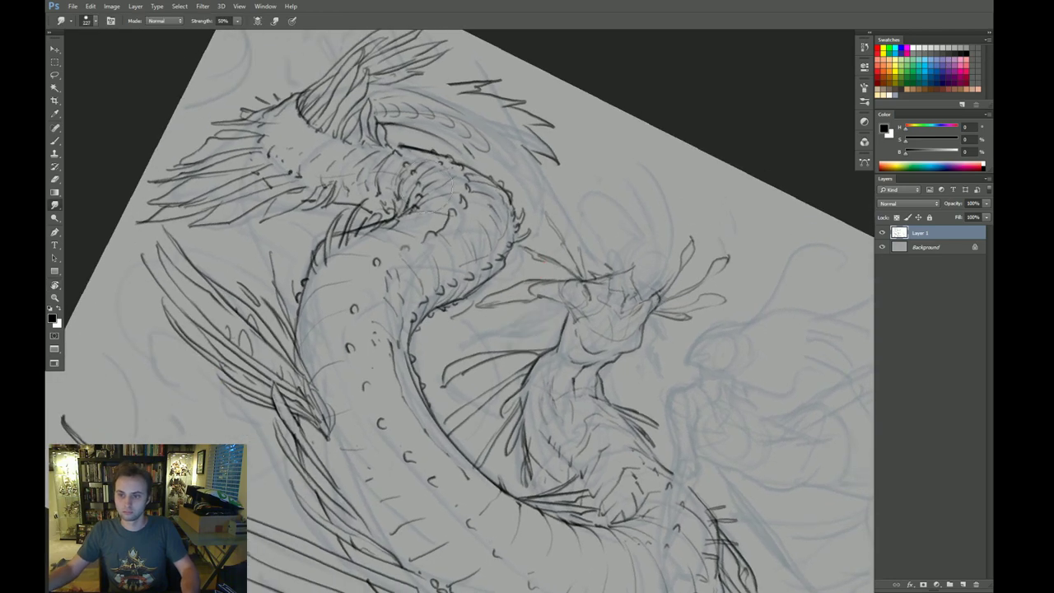
mouse_move(419, 198)
mouse_down()
mouse_move(410, 186)
mouse_move(432, 196)
mouse_move(413, 176)
mouse_up()
key(e)
mouse_move(424, 190)
mouse_down()
mouse_move(413, 176)
mouse_move(439, 186)
mouse_up()
key(b)
key(e)
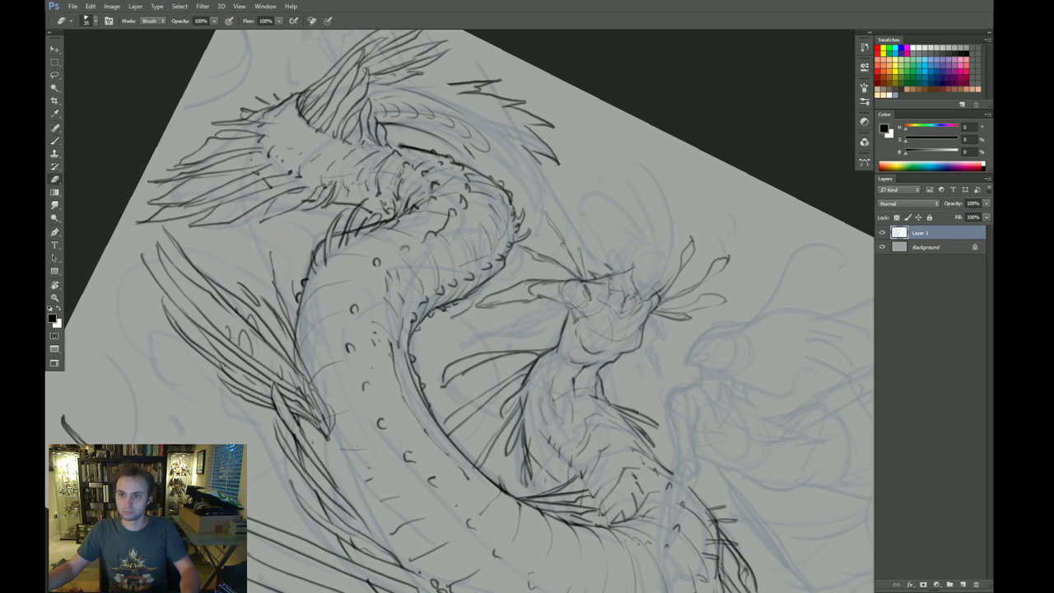
key(b)
key(r)
key(e)
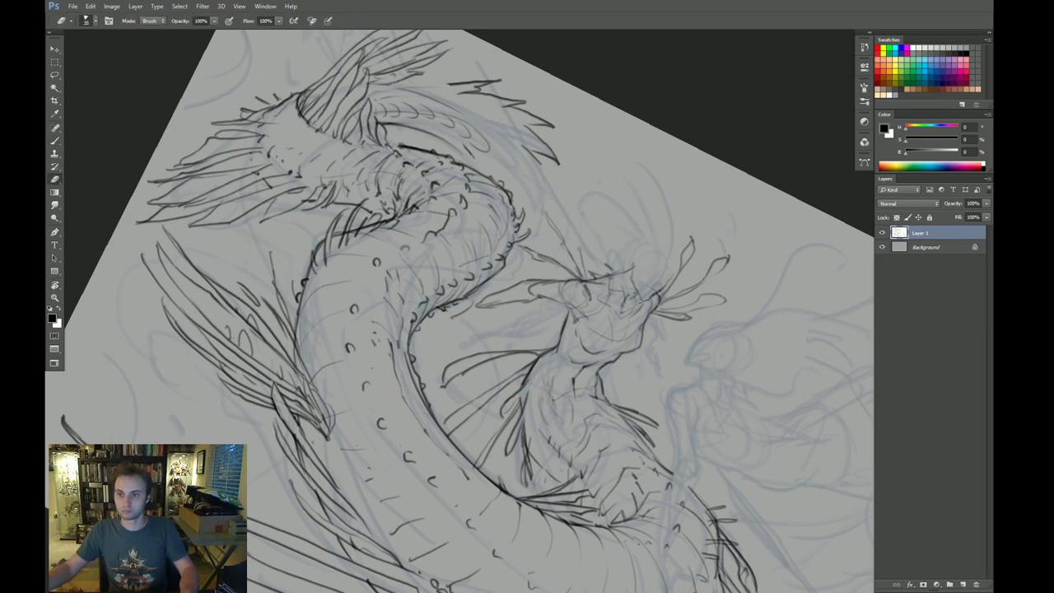
key(b)
key(Escape)
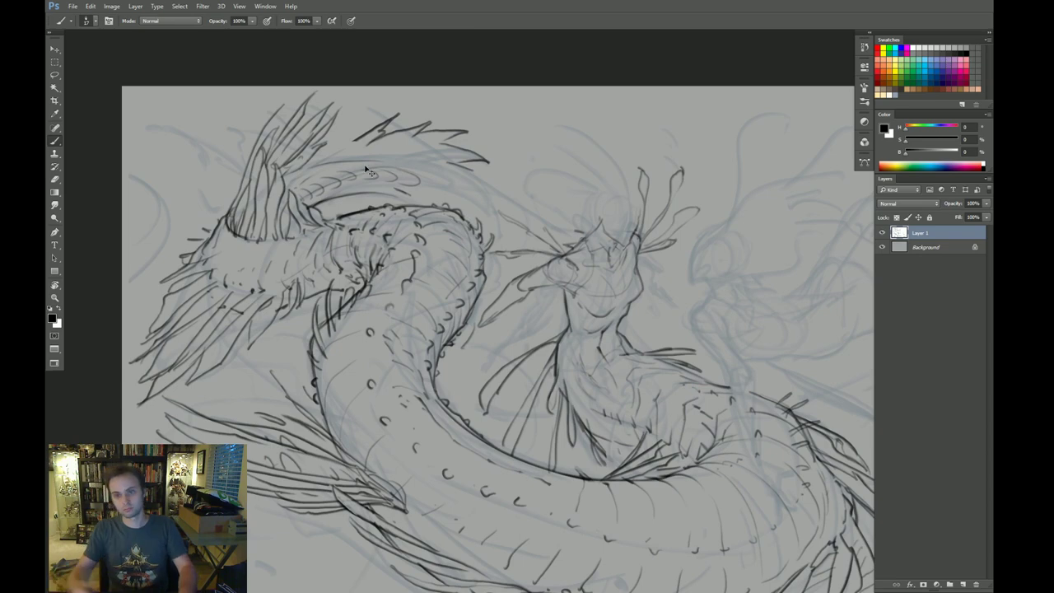
Step: Examine the whole composition mirrored horizontally, and flip it back to its original orientation
key(F2)
drag(480, 309, 268, 293)
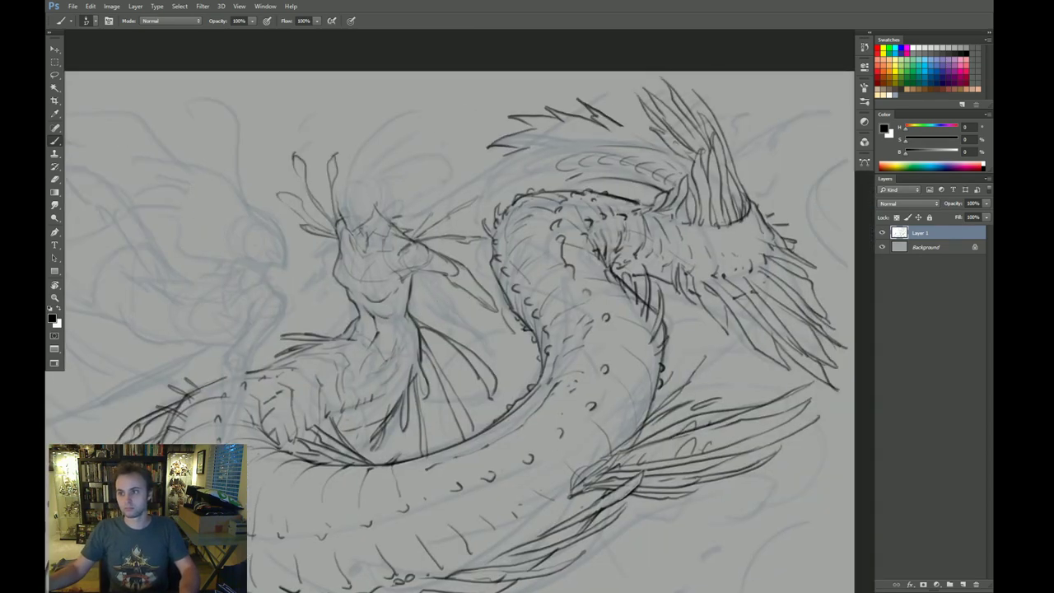
key(z)
drag(523, 277, 489, 296)
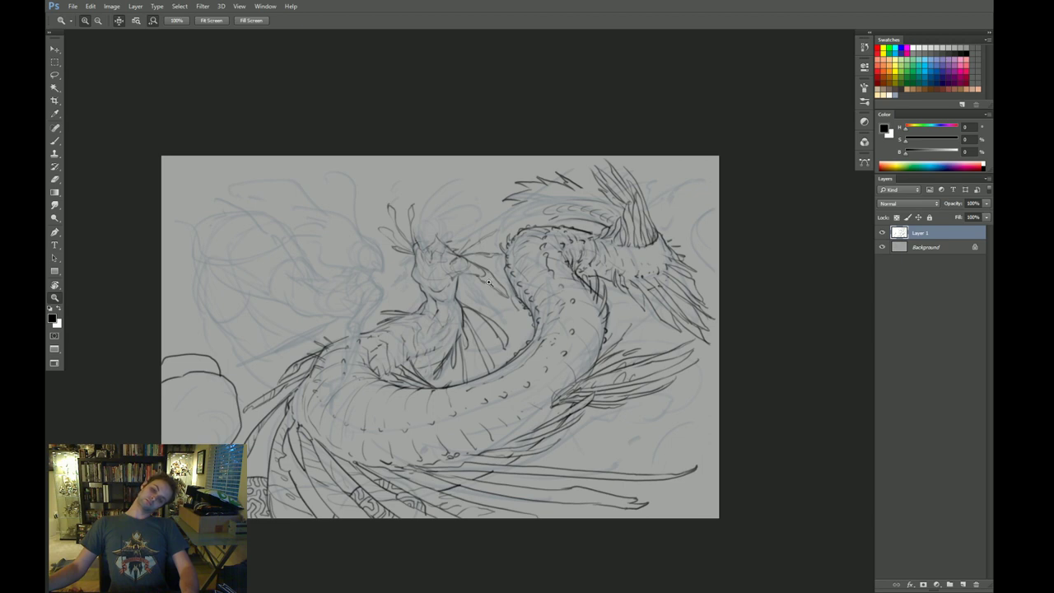
key(ctrl+shift+h)
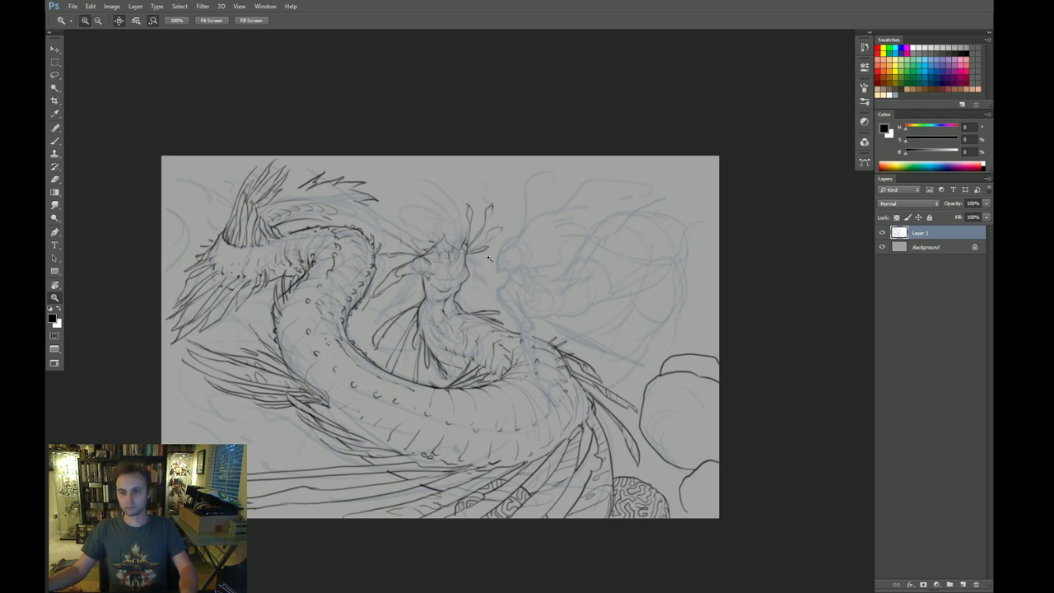
Step: Draw a row of small pointed spikes along the top of the serpent's neck, cleaning up with the eraser
drag(490, 258, 528, 259)
drag(280, 242, 327, 233)
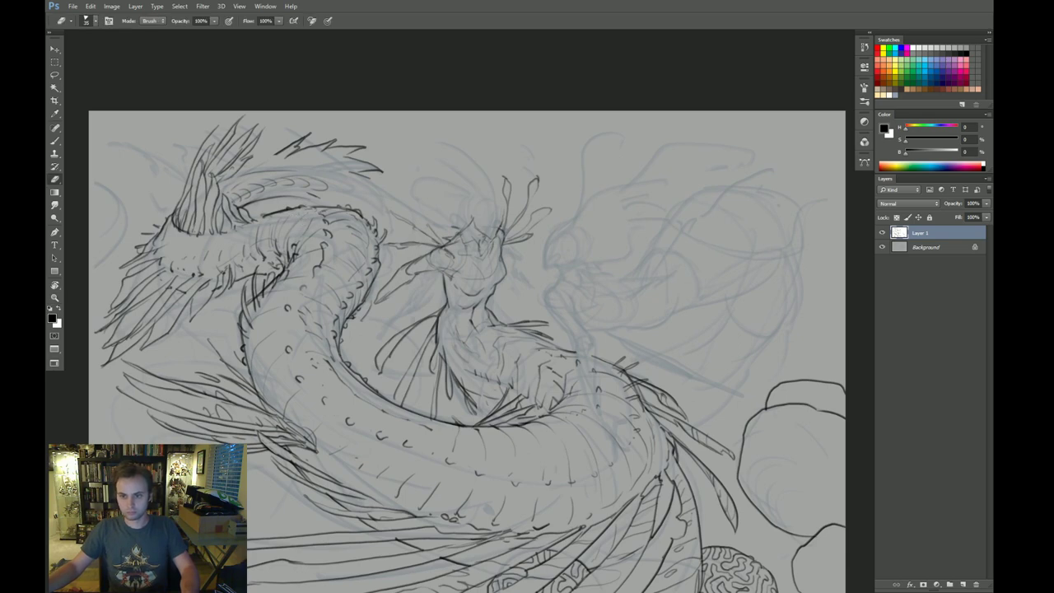
key(b)
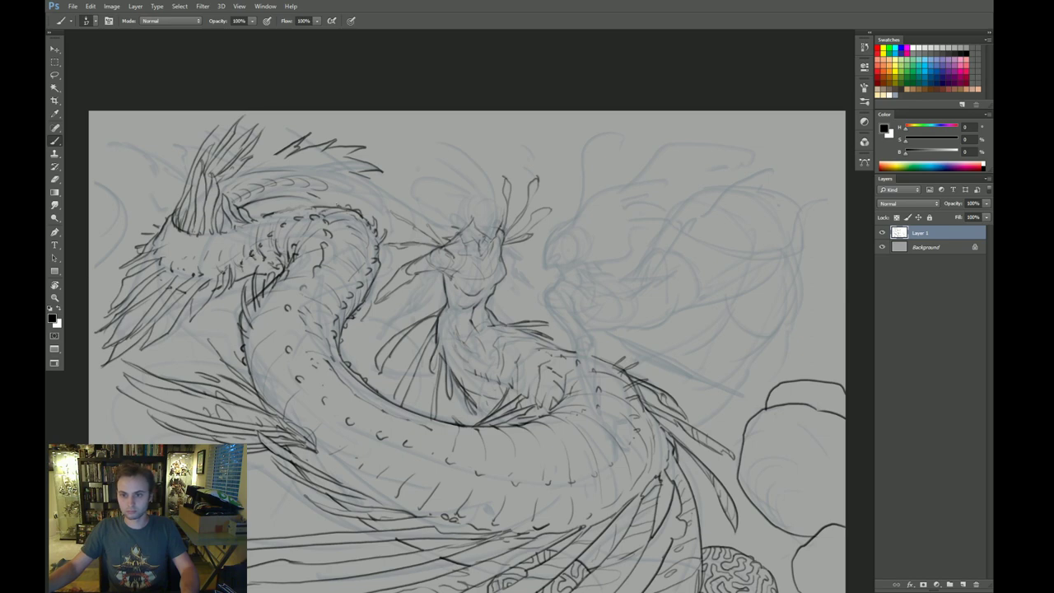
key(e)
mouse_move(339, 203)
mouse_down()
mouse_move(366, 208)
mouse_move(344, 209)
mouse_move(358, 215)
mouse_up()
key(b)
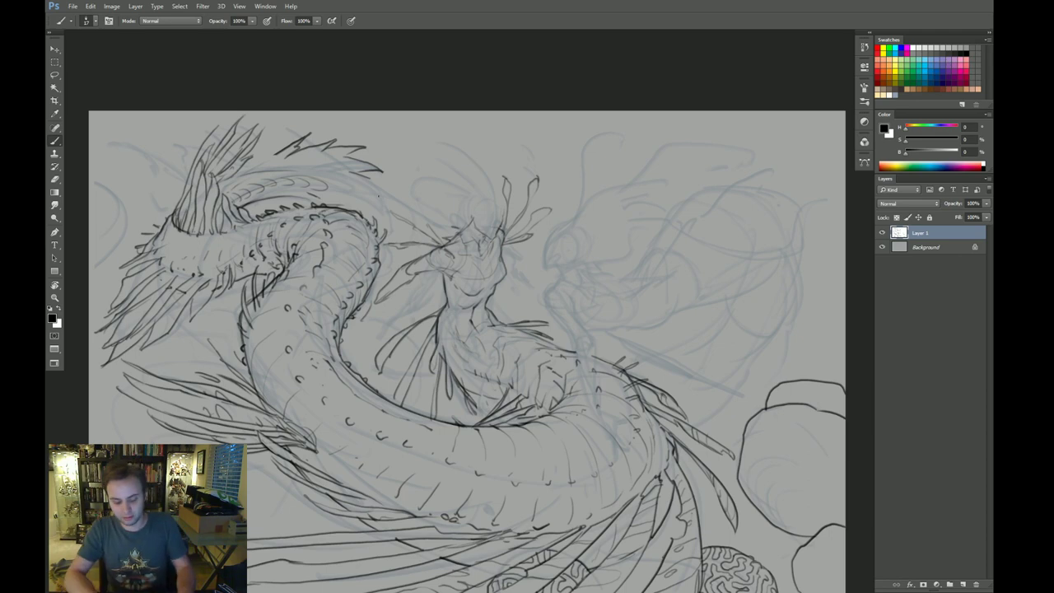
Step: Flip the drawing horizontally and bring the entire serpent into view with the Brush tool ready
key(ctrl+shift+h)
drag(590, 244, 483, 256)
drag(533, 305, 507, 288)
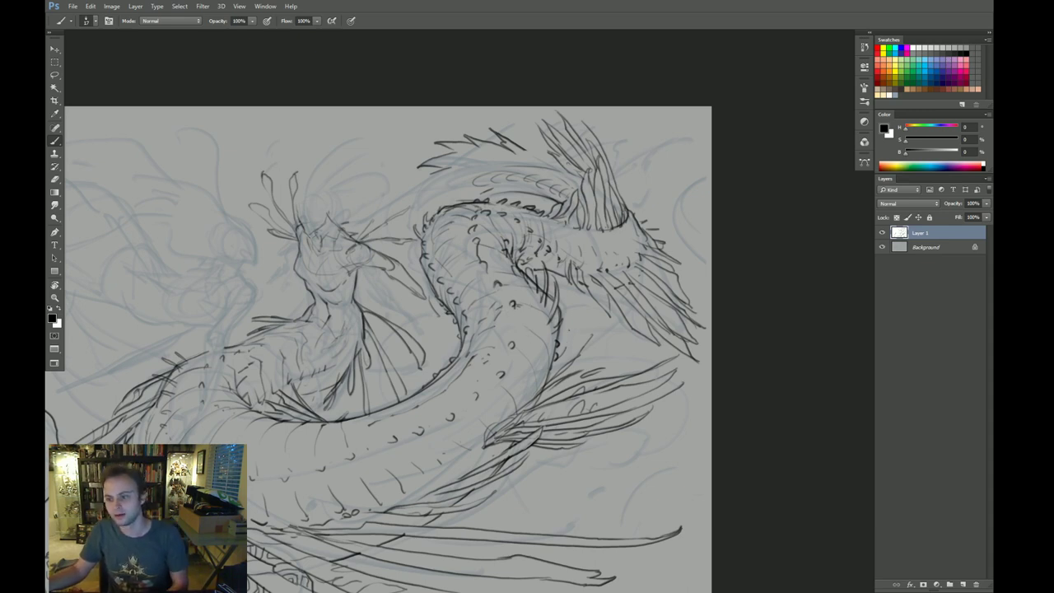
key(e)
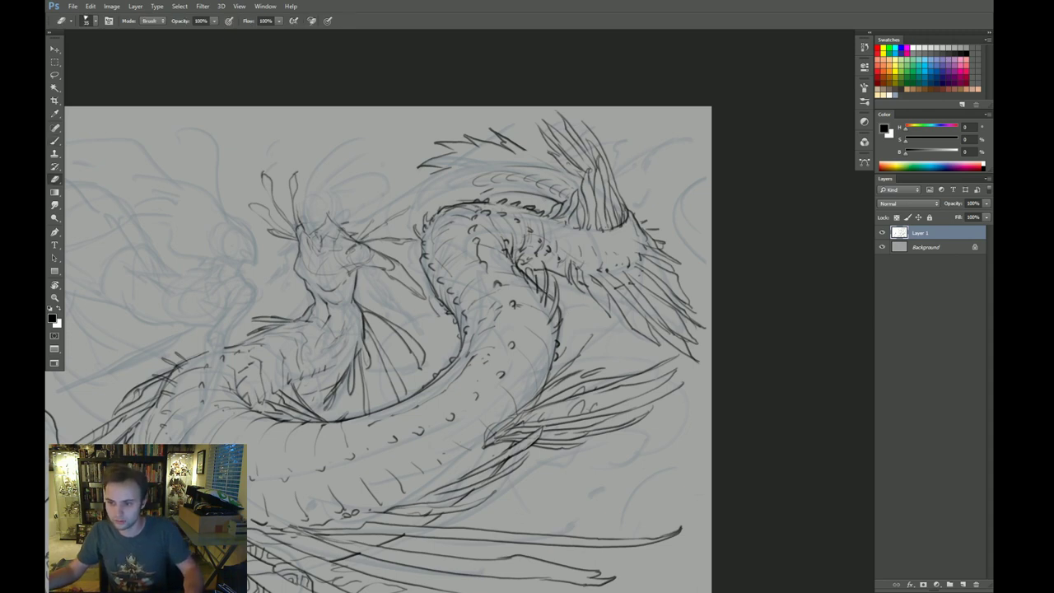
key(b)
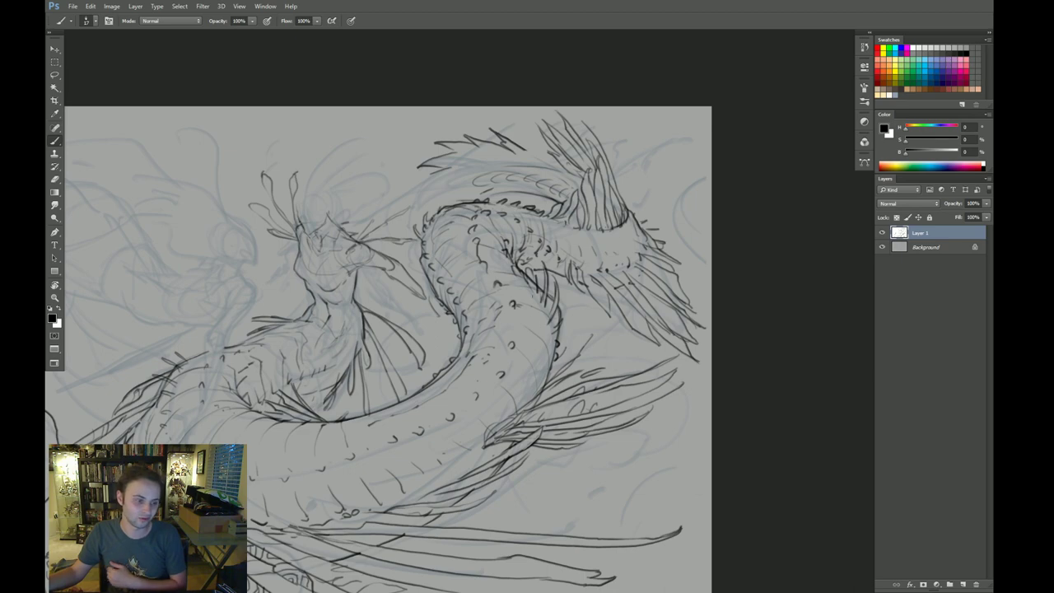
drag(285, 272, 373, 218)
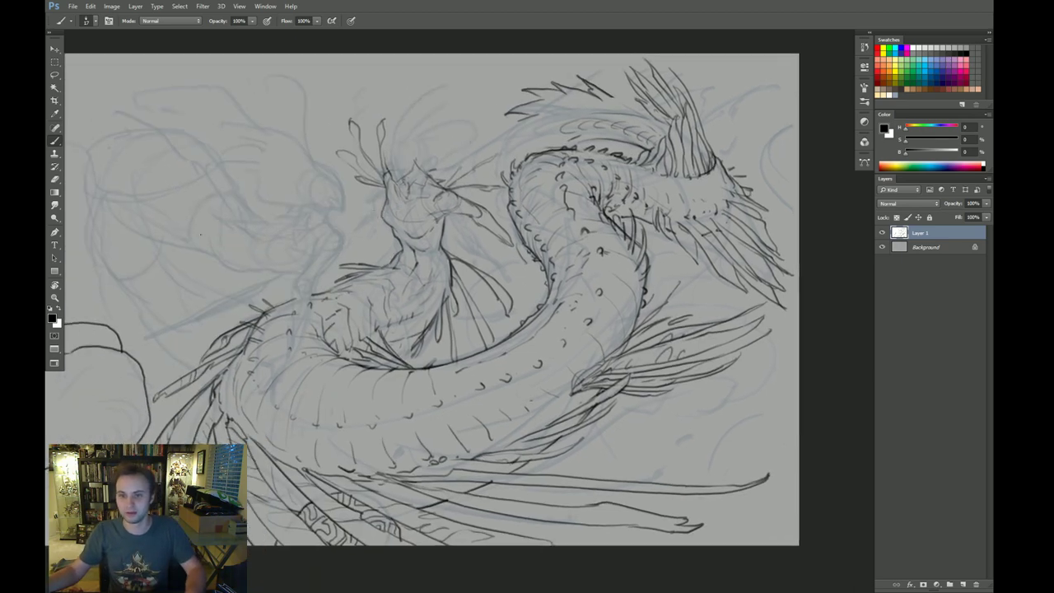
mouse_move(155, 315)
mouse_down()
mouse_move(244, 149)
mouse_move(385, 117)
mouse_up()
key(ctrl+z)
drag(167, 282, 342, 102)
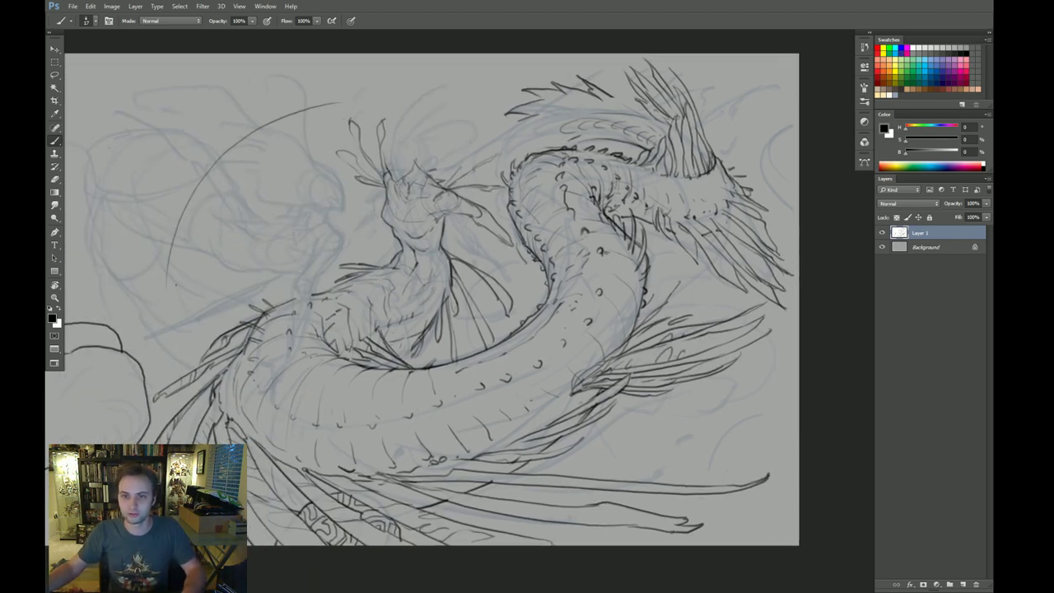
drag(170, 313, 352, 120)
mouse_move(218, 322)
mouse_down()
mouse_move(323, 150)
mouse_move(295, 188)
mouse_up()
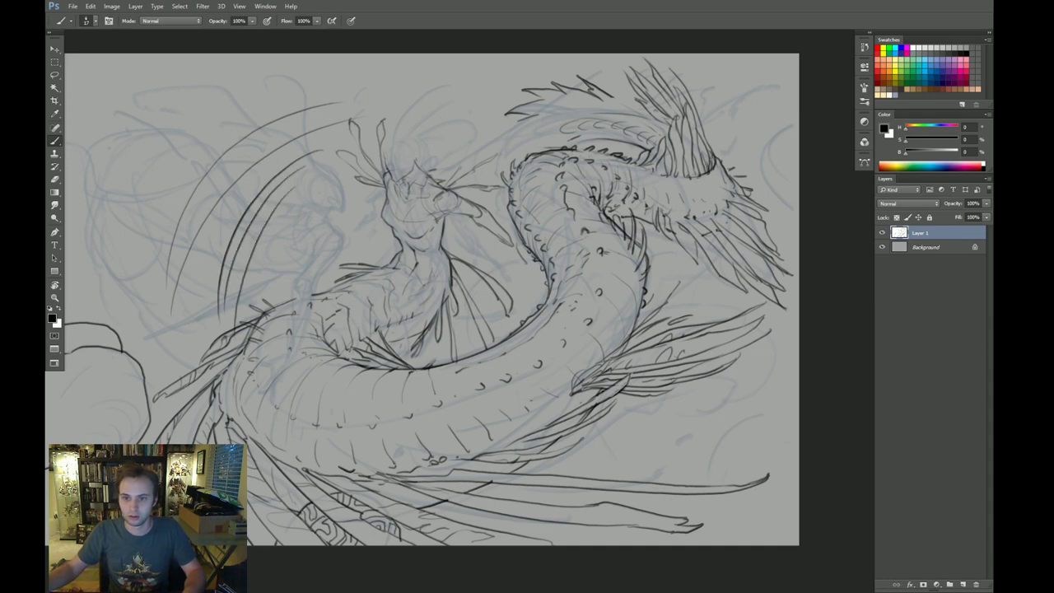
key(ctrl+alt+z)
key(ctrl+alt+z)
key(ctrl+alt+z)
key(ctrl+alt+z)
key(ctrl+alt+z)
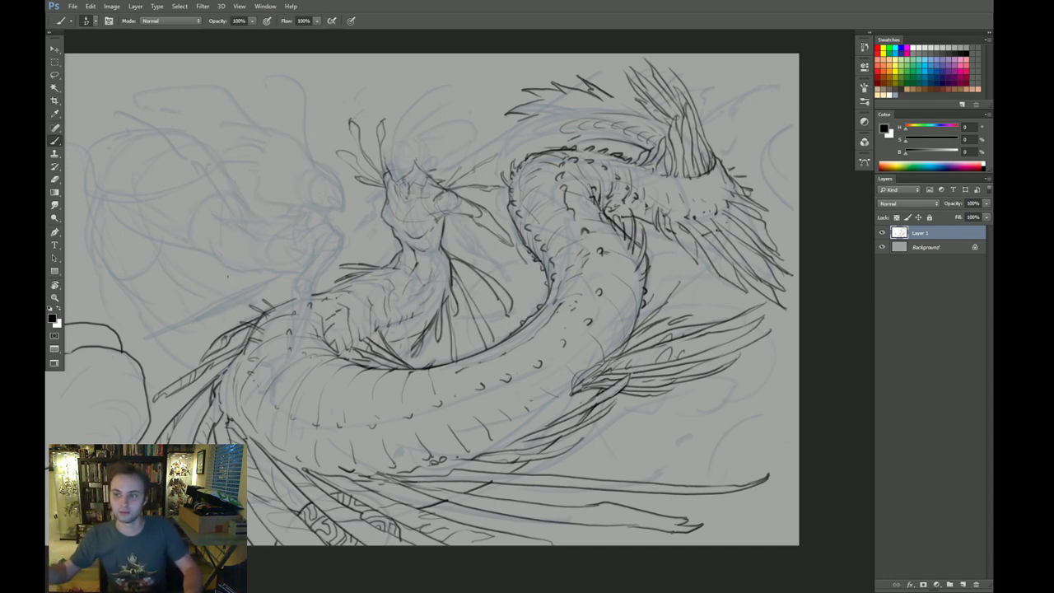
Step: Ink extra spines and inner lines on the spiky fin sweeping back from behind the serpent's head
drag(672, 231, 646, 238)
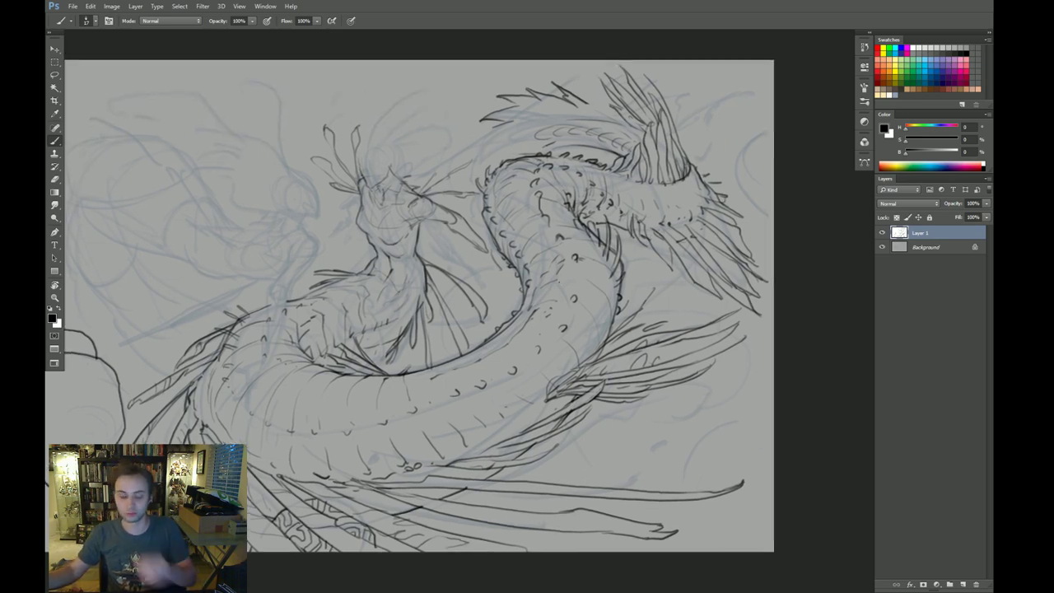
drag(639, 243, 630, 255)
key(e)
key(b)
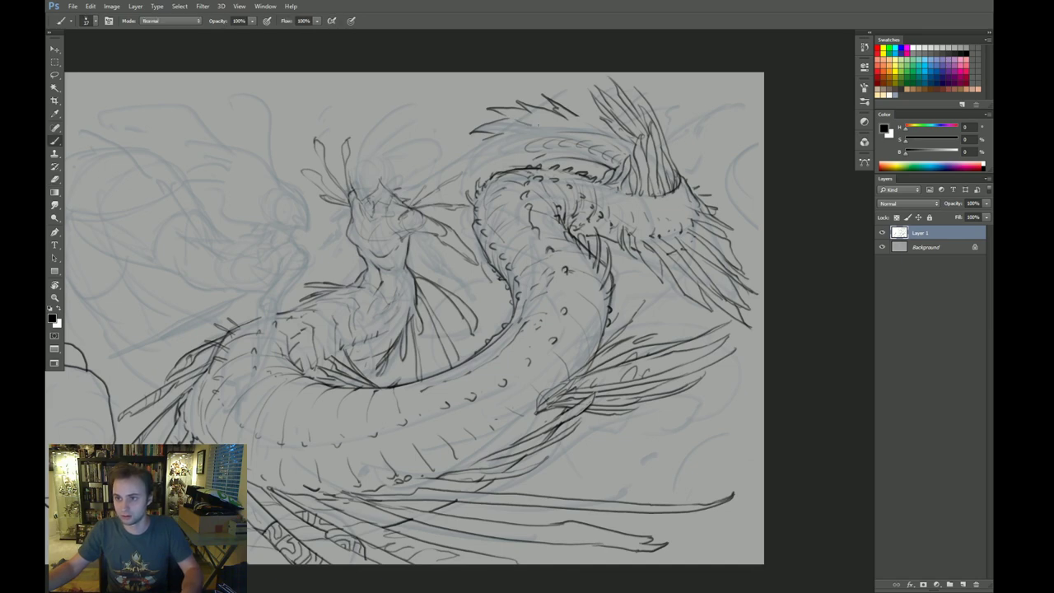
mouse_move(536, 125)
mouse_down()
mouse_move(595, 117)
mouse_move(586, 133)
mouse_move(528, 134)
mouse_up()
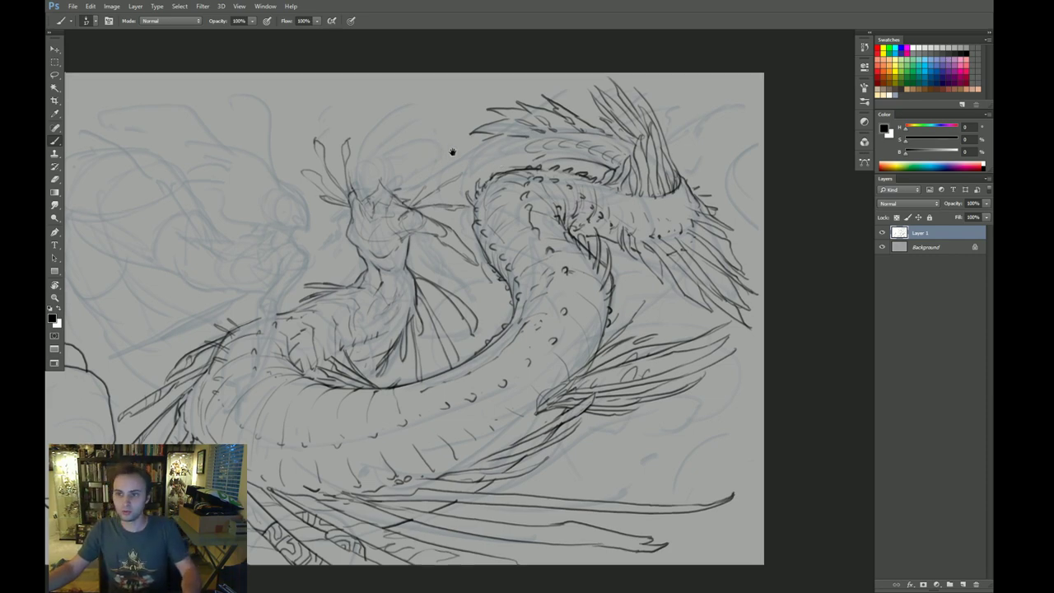
drag(452, 153, 445, 154)
drag(344, 115, 253, 293)
key(ctrl+z)
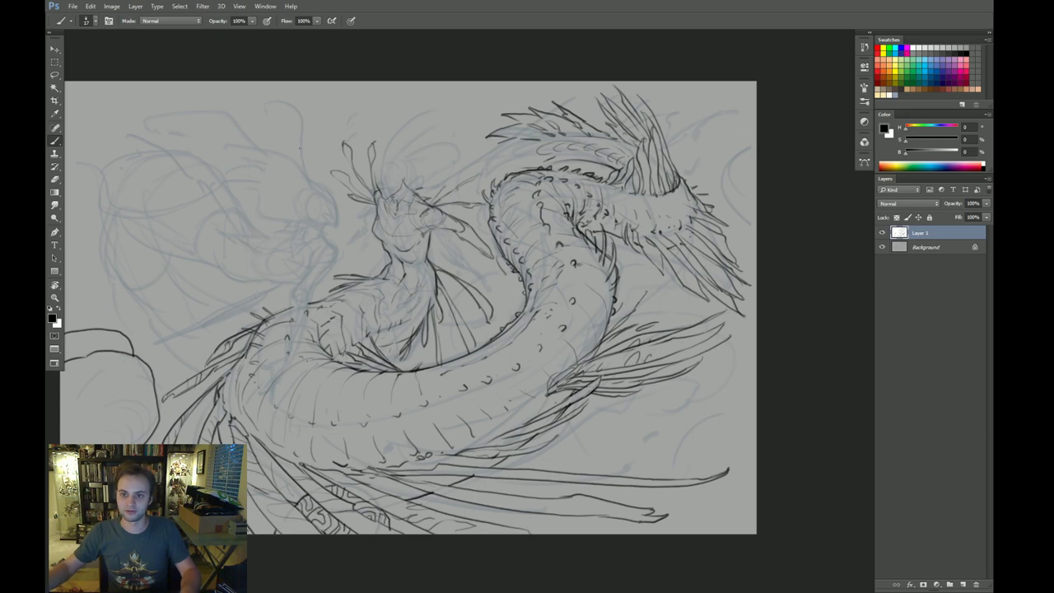
drag(322, 122, 241, 206)
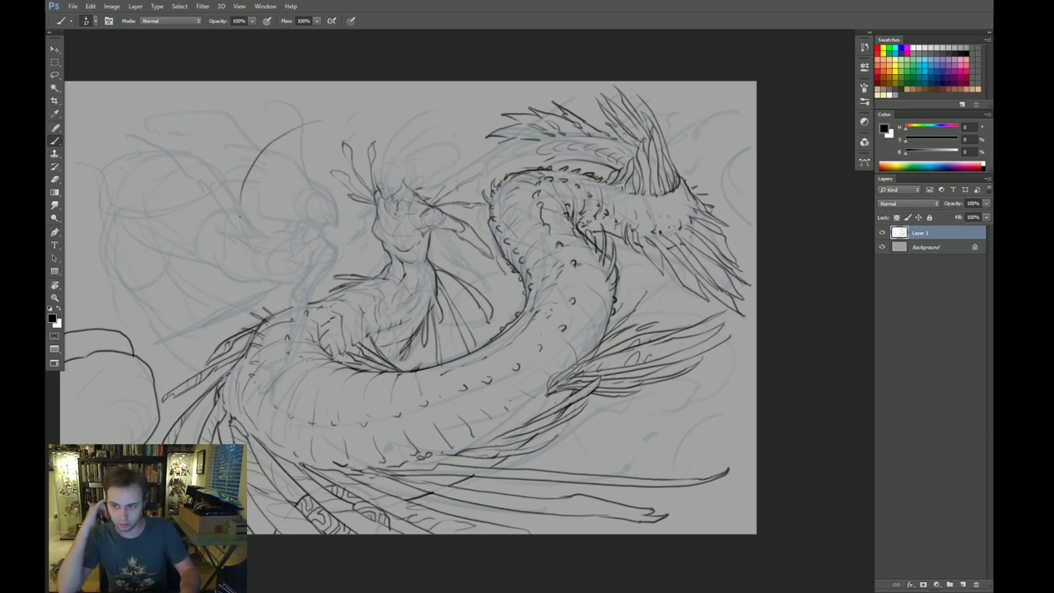
key(ctrl+z)
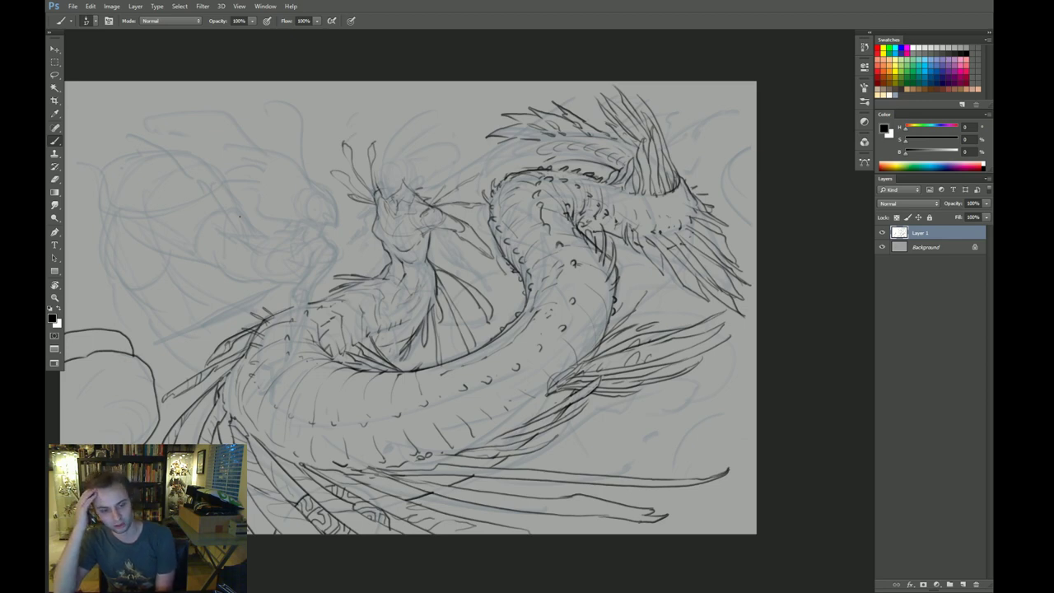
drag(326, 206, 338, 201)
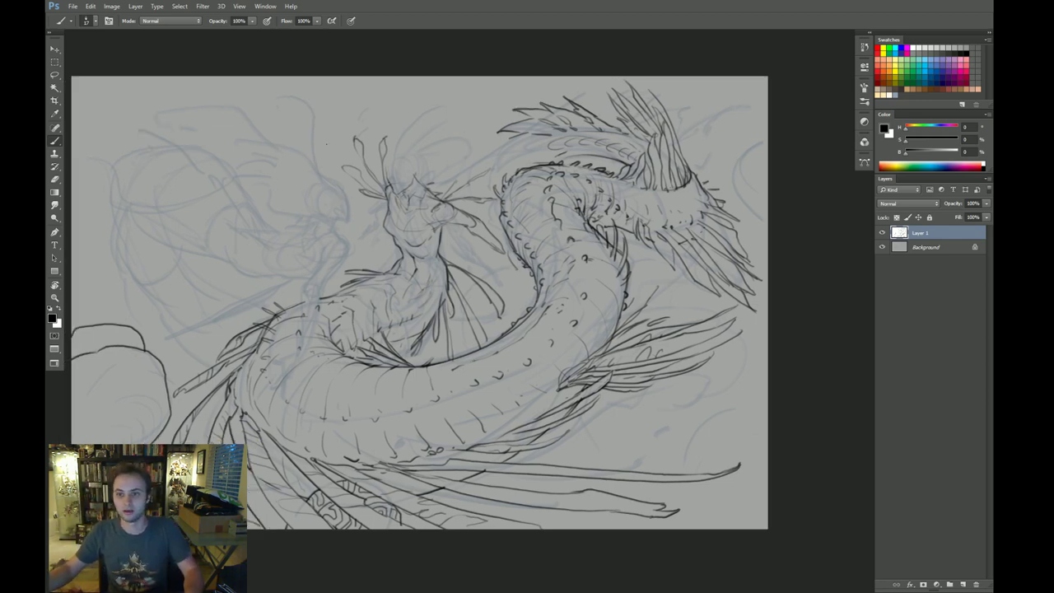
drag(339, 130, 283, 181)
key(ctrl+z)
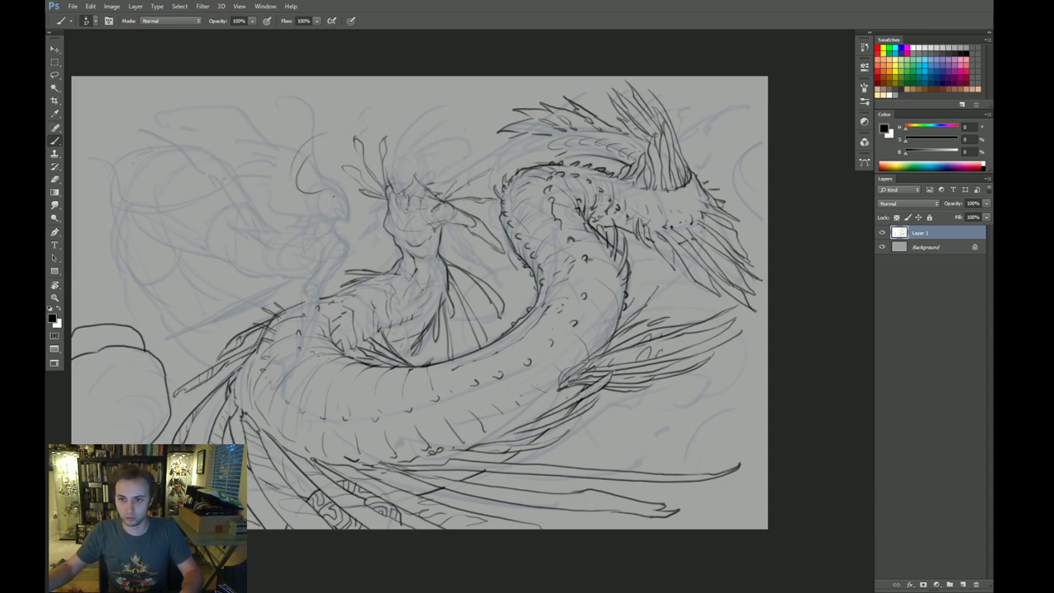
ctrl+click(262, 200)
drag(484, 67, 528, 431)
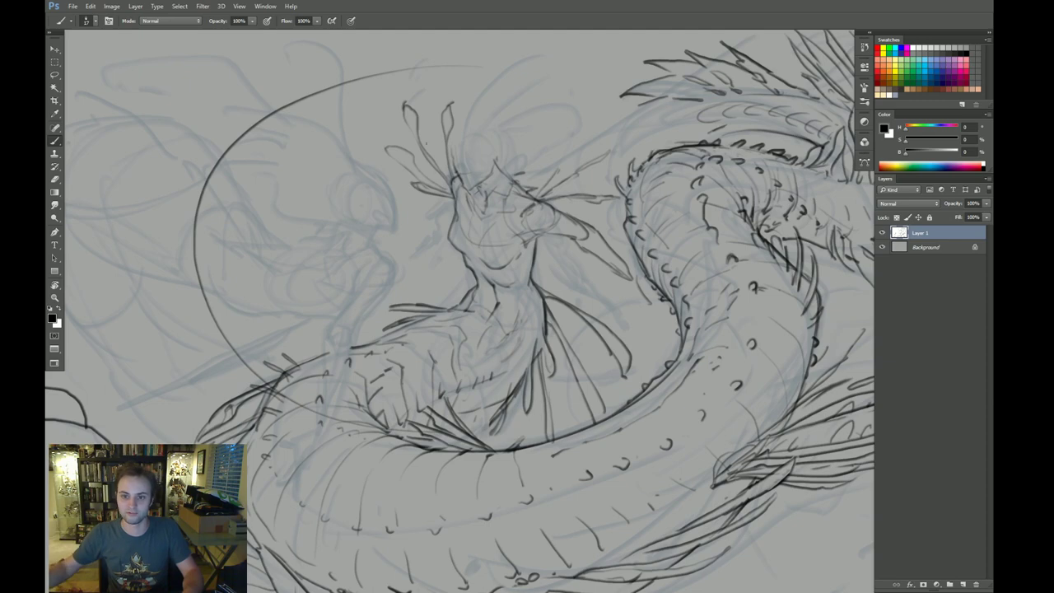
key(ctrl+z)
Step: Erase the lowest spine tip of the fin swept back from the serpent's head and redraw it longer
drag(613, 162, 494, 203)
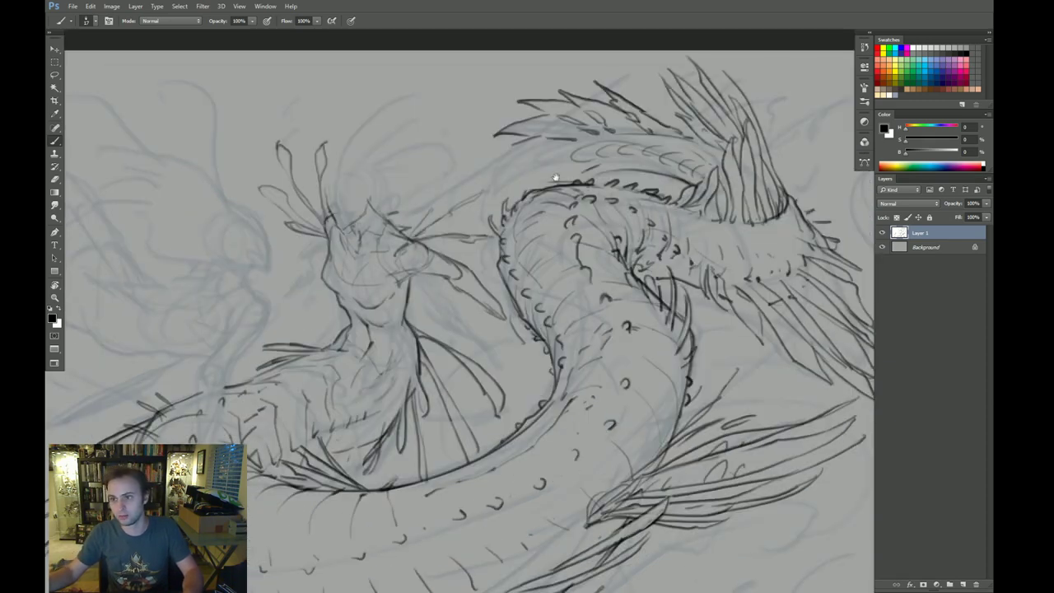
key(e)
mouse_move(495, 136)
mouse_down()
mouse_move(513, 128)
mouse_move(474, 138)
mouse_move(534, 117)
mouse_up()
key(b)
key(ctrl+z)
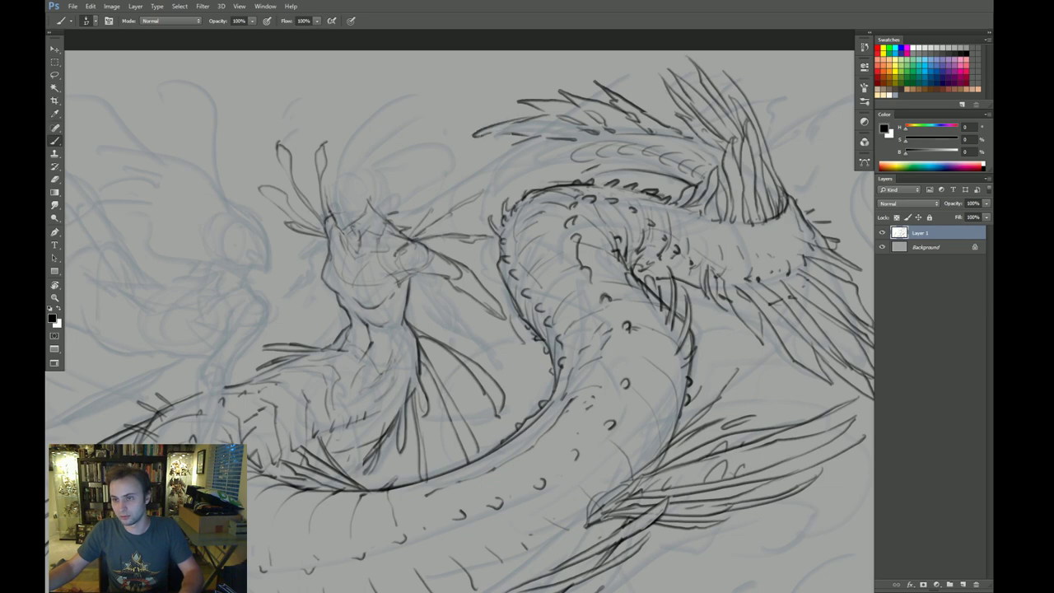
Step: Rework the upper spines of the swept-back fin into longer, slimmer tips, alternating between brush and eraser
mouse_move(476, 137)
mouse_down()
mouse_move(514, 130)
mouse_move(536, 104)
mouse_move(505, 102)
mouse_move(570, 92)
mouse_move(447, 94)
mouse_move(485, 92)
mouse_move(509, 70)
mouse_move(524, 75)
mouse_up()
key(e)
key(b)
key(e)
key(r)
key(b)
key(ctrl+z)
key(e)
key(b)
key(r)
key(Escape)
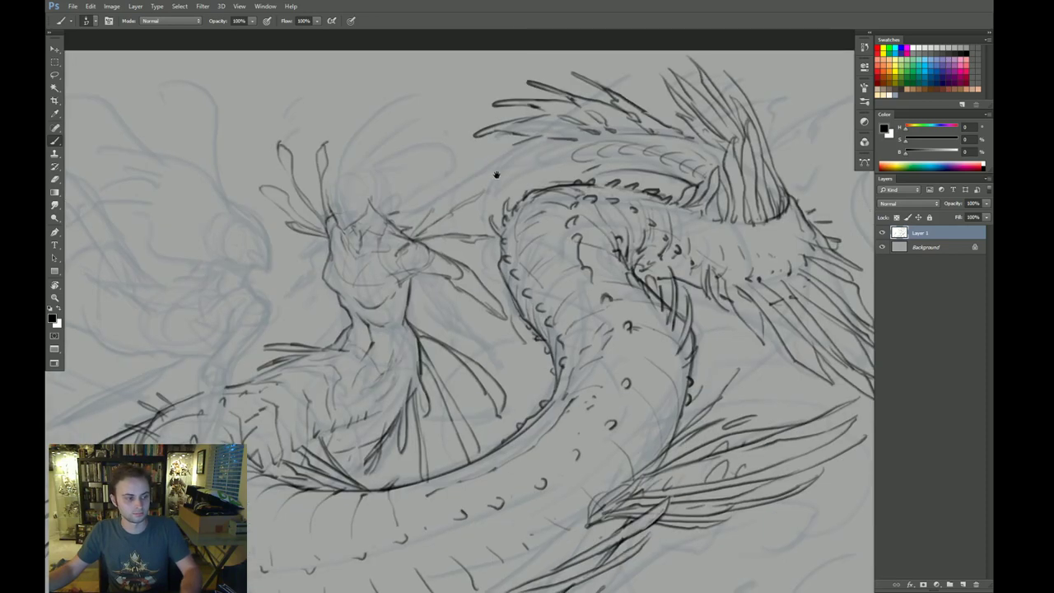
Step: Try a longer spine below the swept-back fin, undo it, and add light contour strokes along the fin's underside
drag(496, 174, 502, 166)
drag(533, 130, 422, 173)
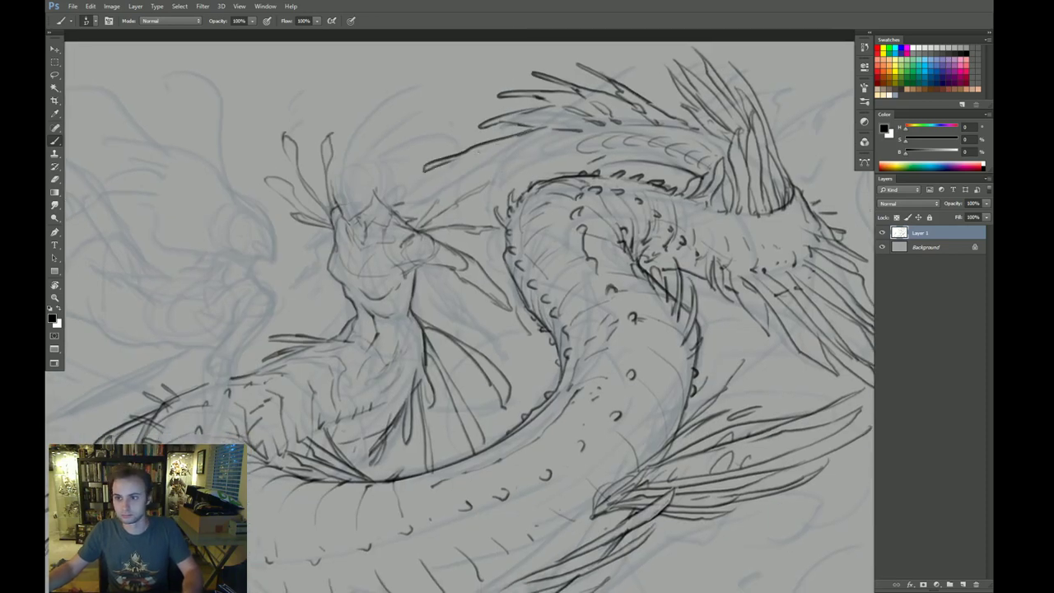
key(ctrl+z)
mouse_move(586, 160)
mouse_down()
mouse_move(470, 182)
mouse_move(487, 184)
mouse_up()
drag(695, 196, 553, 195)
drag(463, 198, 538, 180)
key(z)
alt+click(612, 195)
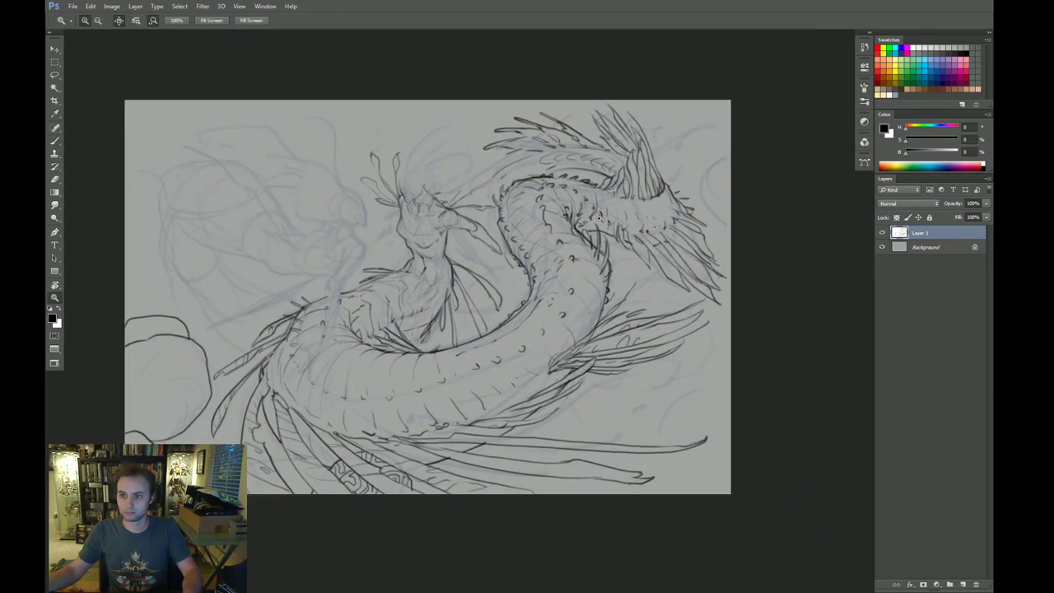
Step: Erase the long spiky fin below and behind the end of the serpent's head, cleaning close to the scales with a smaller eraser
key(b)
mouse_move(646, 262)
mouse_down()
mouse_move(705, 223)
mouse_move(719, 264)
mouse_up()
key(ctrl+alt+z)
key(ctrl+alt+z)
key(shift+comma)
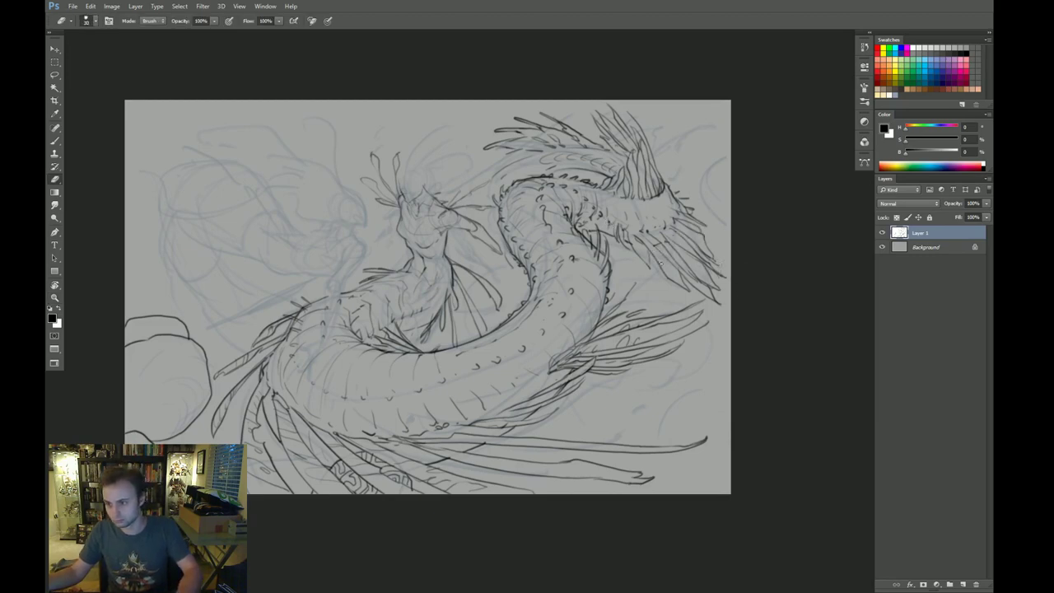
key(period)
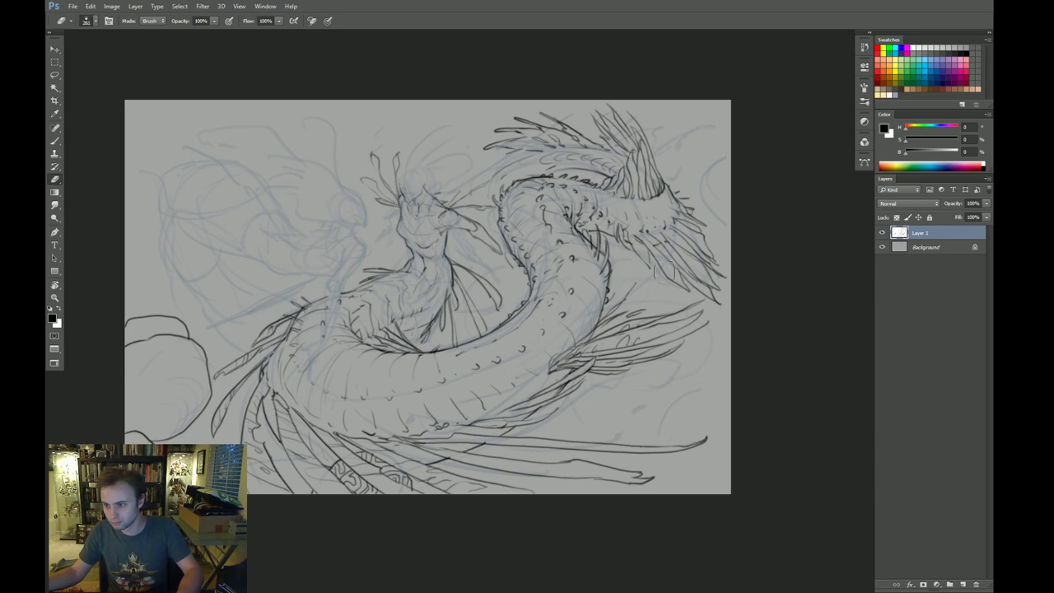
mouse_move(669, 265)
mouse_down()
mouse_move(699, 266)
mouse_move(722, 287)
mouse_move(747, 274)
mouse_move(715, 277)
mouse_move(740, 294)
mouse_up()
drag(703, 259, 721, 259)
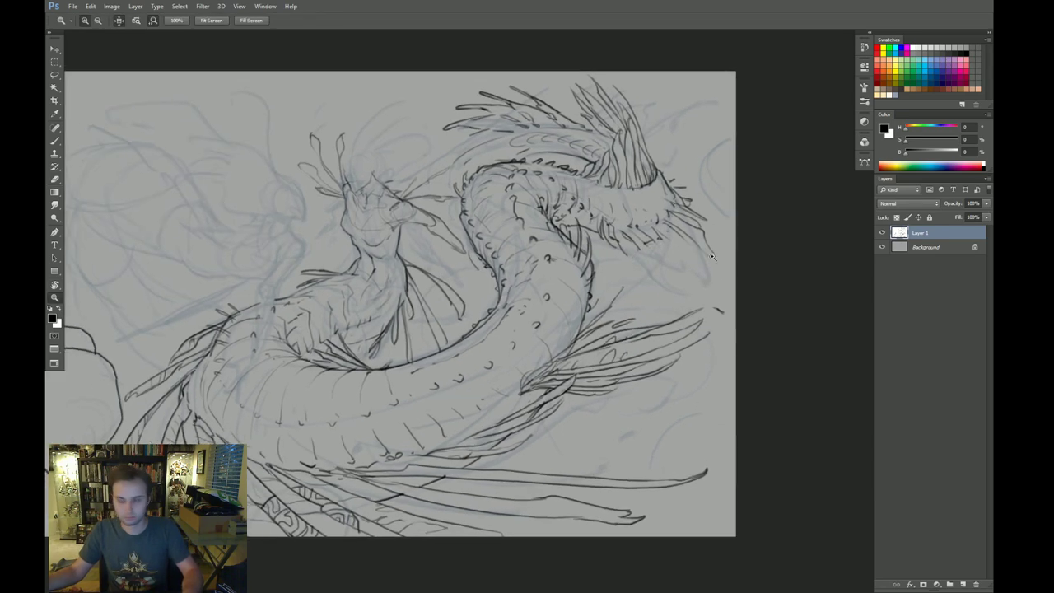
key(bracketleft)
key(bracketleft)
mouse_move(632, 246)
mouse_down()
mouse_move(716, 231)
mouse_move(709, 215)
mouse_move(677, 228)
mouse_up()
drag(609, 227, 628, 239)
Step: Rotate the canvas and ink the jagged outline of a new webbed fin fanning out around the end of the serpent's head
key(r)
mouse_move(634, 282)
mouse_down()
mouse_move(600, 339)
mouse_move(472, 313)
mouse_up()
drag(528, 297, 573, 299)
drag(626, 317, 605, 379)
key(b)
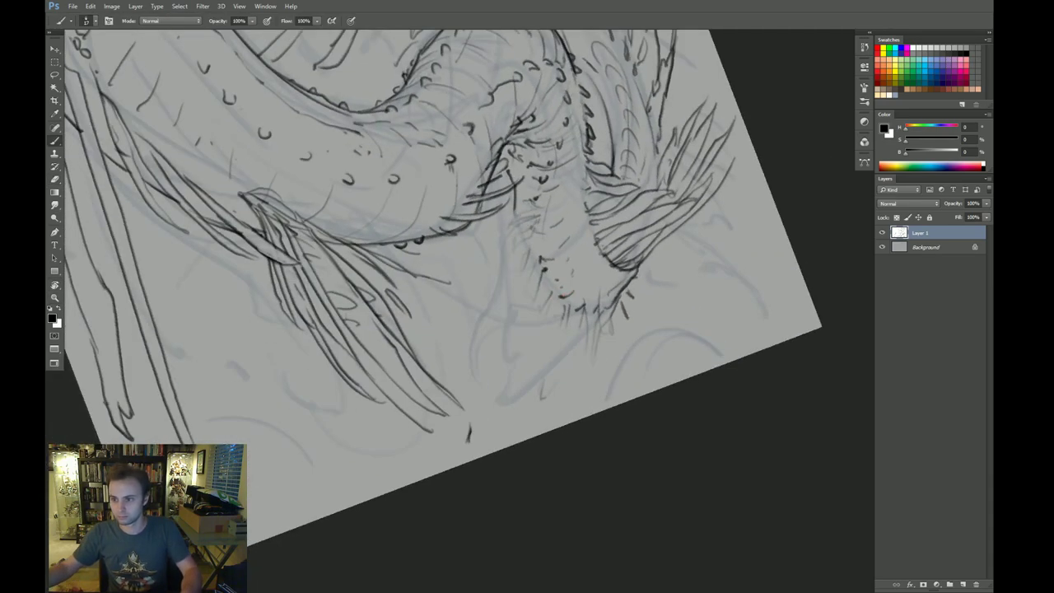
drag(531, 201, 509, 295)
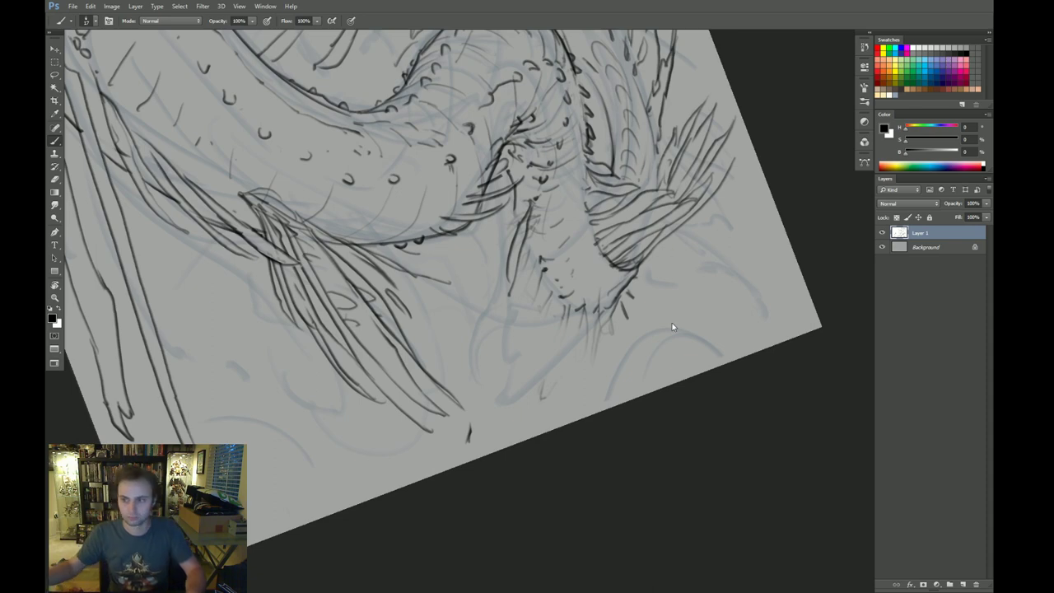
drag(664, 343, 634, 340)
key(ctrl+z)
mouse_move(478, 249)
mouse_down()
mouse_move(449, 318)
mouse_move(473, 409)
mouse_move(477, 393)
mouse_move(504, 437)
mouse_move(555, 408)
mouse_up()
drag(572, 414, 576, 396)
mouse_move(598, 288)
mouse_down()
mouse_move(625, 311)
mouse_move(620, 391)
mouse_up()
Step: Ink the scalloped outer edge and the first long rays of the new webbed fin
mouse_move(450, 322)
mouse_down()
mouse_move(489, 241)
mouse_move(467, 369)
mouse_up()
drag(482, 291, 469, 371)
drag(502, 252, 483, 407)
key(ctrl+z)
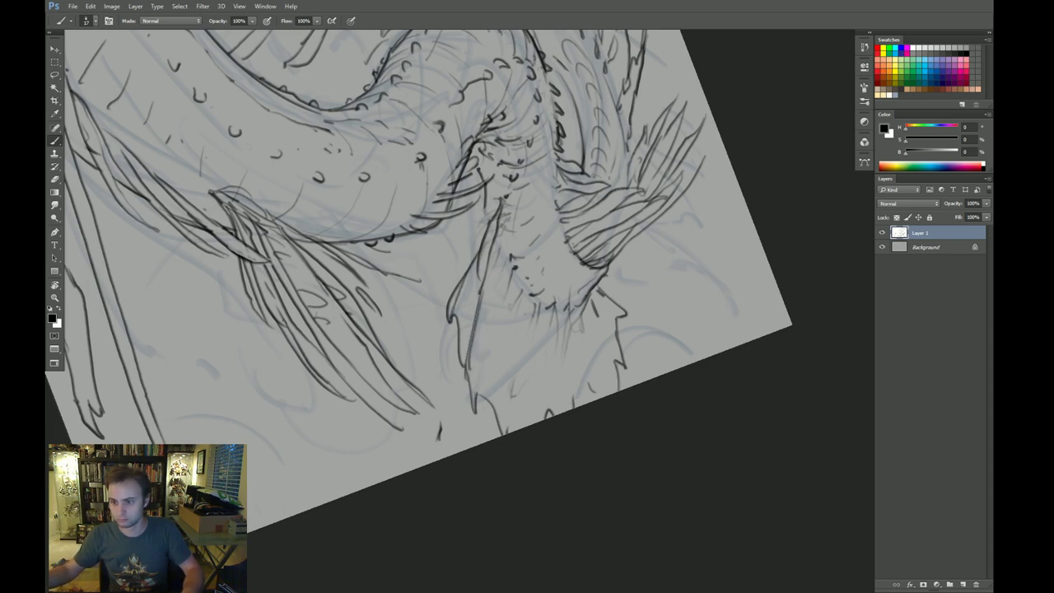
drag(473, 352, 475, 396)
drag(496, 255, 503, 435)
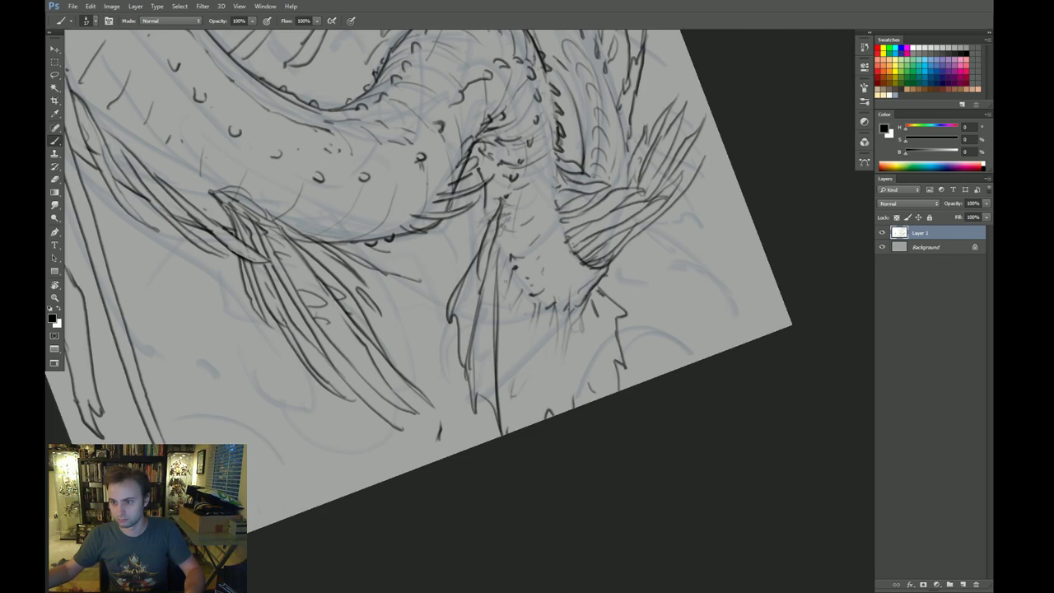
Step: Ink the remaining rays of the webbed fin, fanning them from the head out to the canvas edge
drag(511, 277, 521, 429)
drag(519, 277, 527, 423)
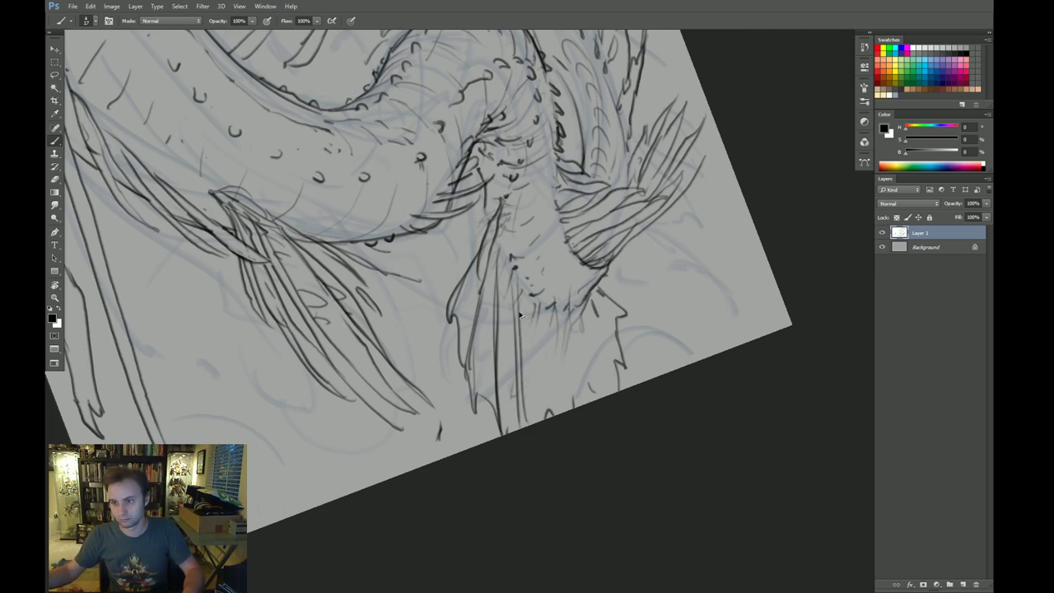
key(ctrl+z)
drag(516, 331, 522, 427)
drag(528, 305, 537, 422)
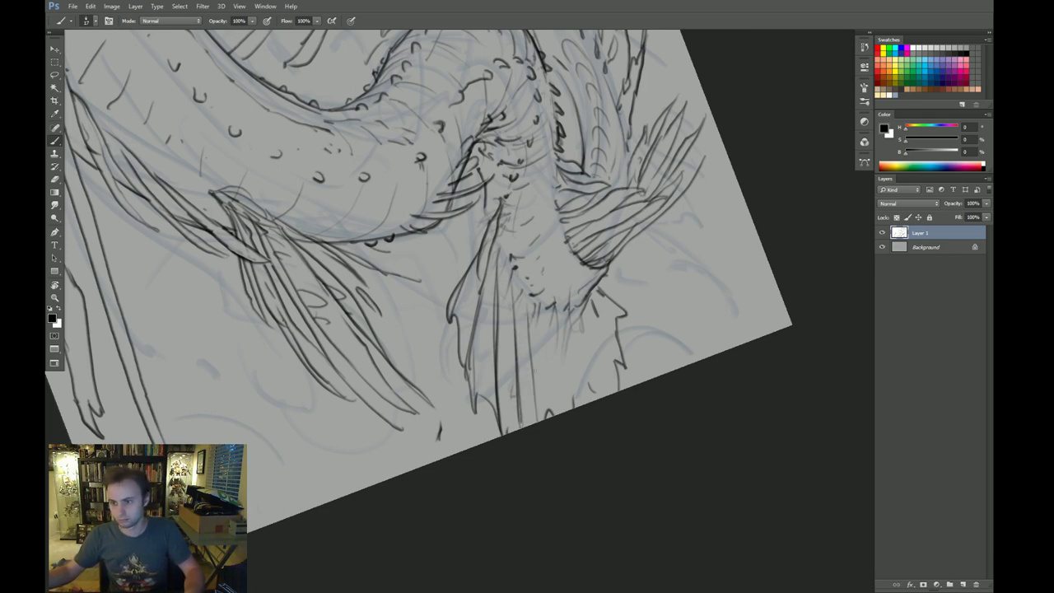
drag(531, 330, 539, 420)
drag(540, 310, 555, 413)
mouse_move(544, 333)
mouse_down()
mouse_move(562, 413)
mouse_move(580, 400)
mouse_up()
mouse_move(578, 354)
mouse_down()
mouse_move(599, 397)
mouse_move(610, 394)
mouse_up()
drag(580, 326, 611, 368)
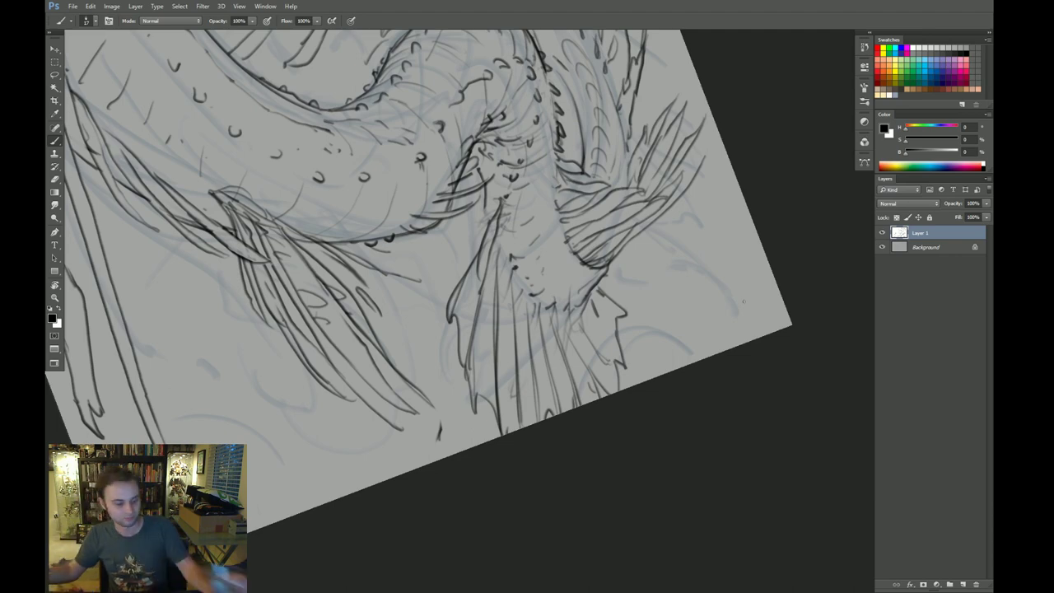
Step: Add short strokes where the webbed fin's upper part meets the head, and return the canvas to its unrotated orientation
mouse_move(743, 301)
mouse_down()
mouse_move(683, 371)
mouse_move(635, 377)
mouse_move(550, 334)
mouse_up()
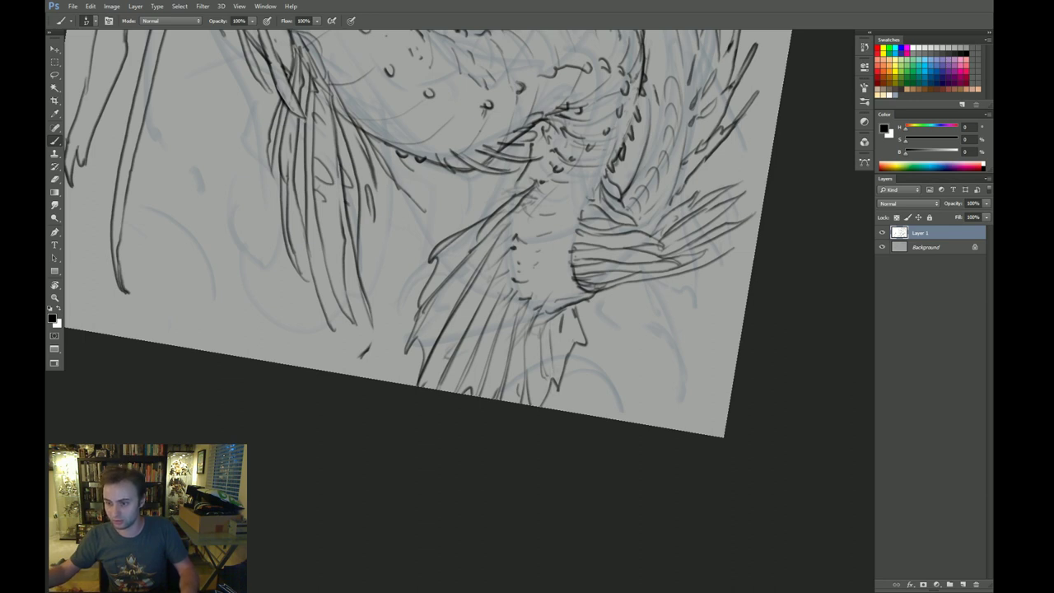
drag(588, 378, 579, 375)
mouse_move(546, 324)
mouse_down()
mouse_move(560, 354)
mouse_move(569, 338)
mouse_up()
drag(559, 305, 569, 321)
key(Escape)
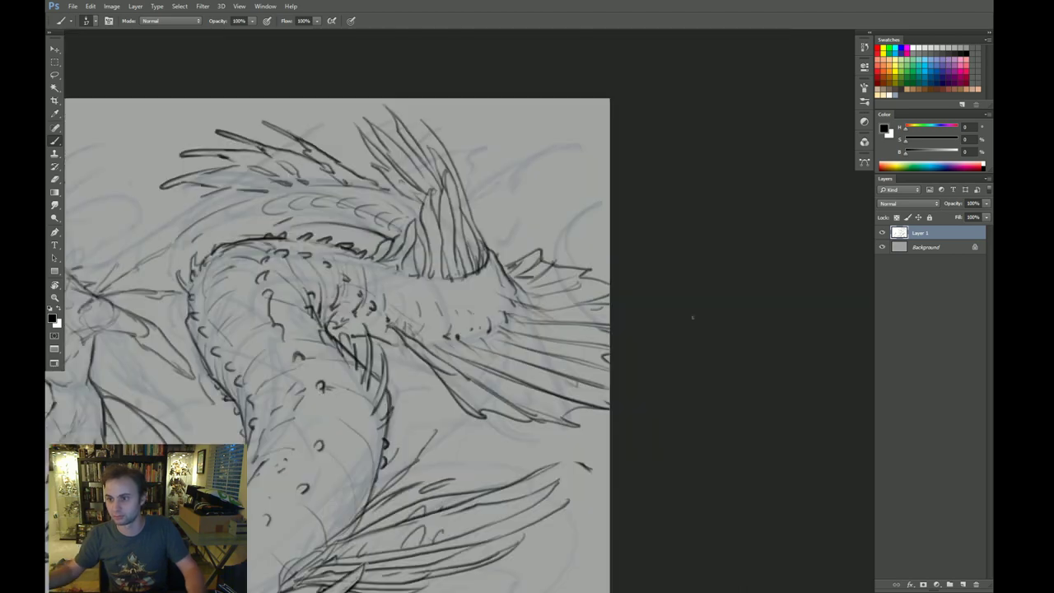
Step: Ink a row of small pointed spikes along the upper edge of the webbed fin
drag(692, 315, 684, 307)
mouse_move(529, 233)
mouse_down()
mouse_move(582, 264)
mouse_move(596, 250)
mouse_up()
key(ctrl+z)
mouse_move(518, 234)
mouse_down()
mouse_move(500, 248)
mouse_move(534, 276)
mouse_move(444, 284)
mouse_up()
key(z)
drag(280, 355, 350, 344)
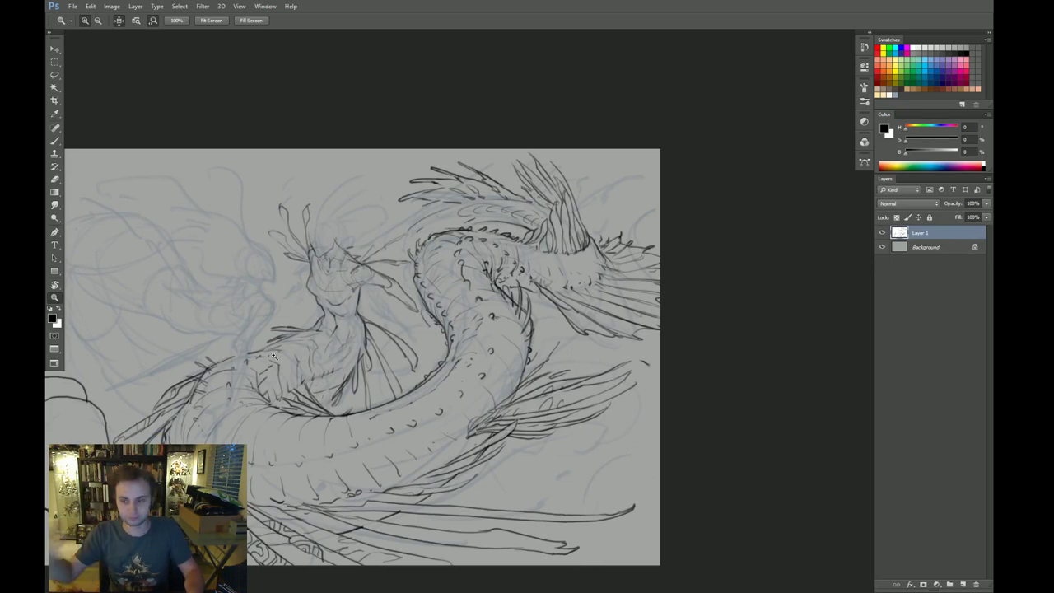
click(562, 238)
key(b)
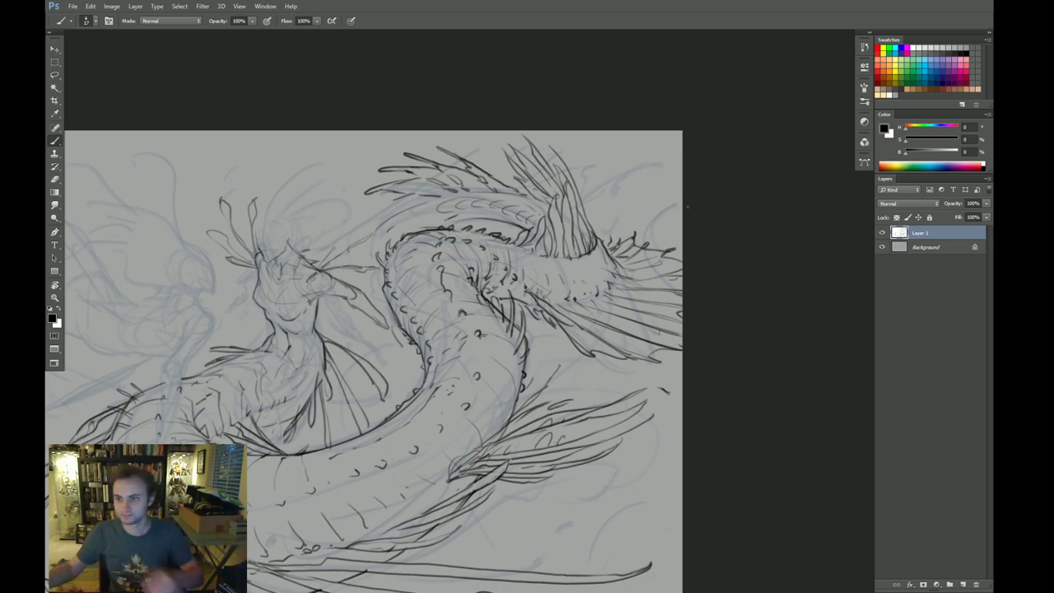
Step: Add light contour strokes between the swept-back fin and the arch of the serpent's neck
key(ctrl+space)
mouse_move(572, 263)
mouse_down()
mouse_move(610, 267)
mouse_move(616, 234)
mouse_up()
key(space)
drag(480, 190, 486, 200)
mouse_move(494, 190)
mouse_down()
mouse_move(496, 203)
mouse_move(440, 219)
mouse_move(399, 217)
mouse_up()
key(space)
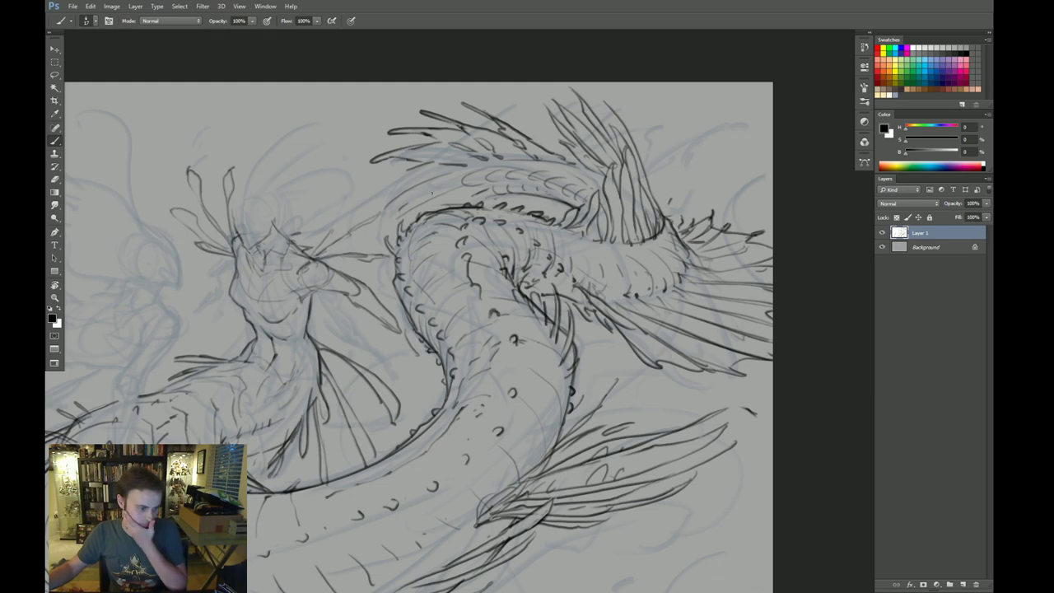
Step: Outline a domed coral with a lower rim and an inner contour in the drawing's lower corner, beside the long tail fins
drag(403, 237, 464, 220)
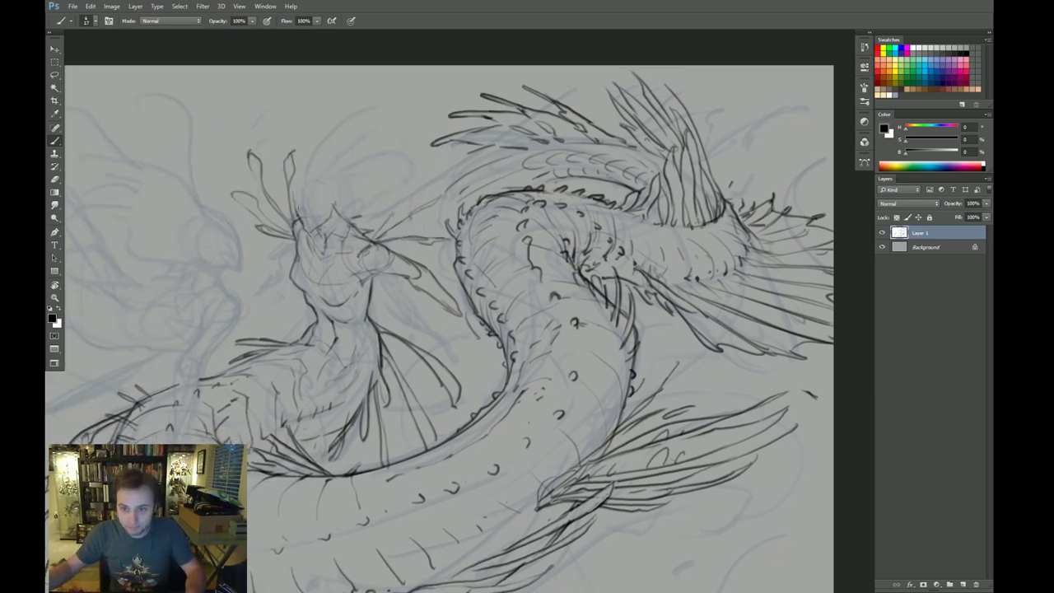
drag(336, 234, 529, 176)
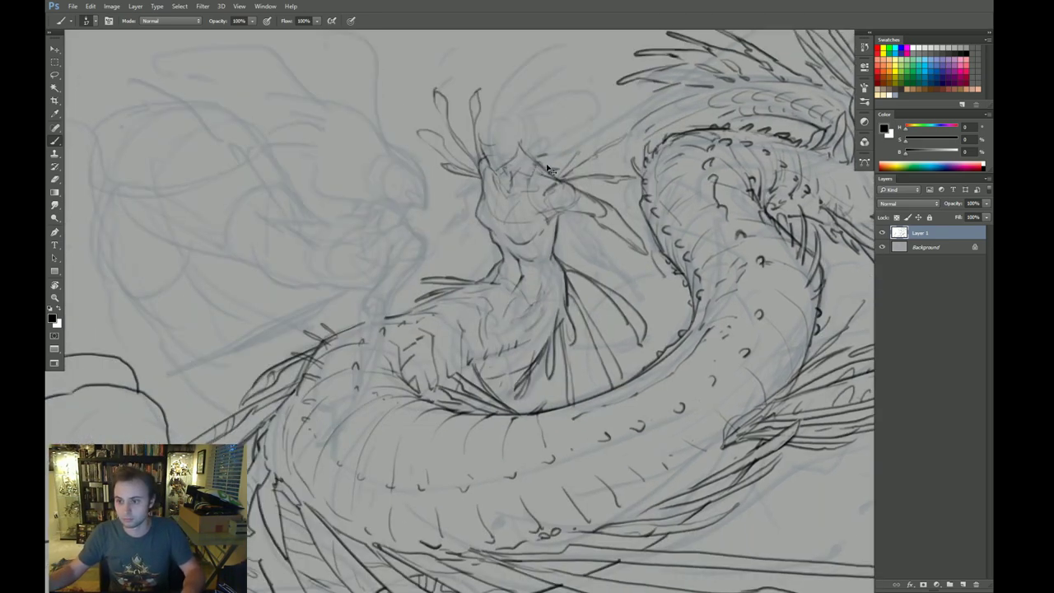
drag(537, 327, 426, 258)
drag(643, 338, 453, 324)
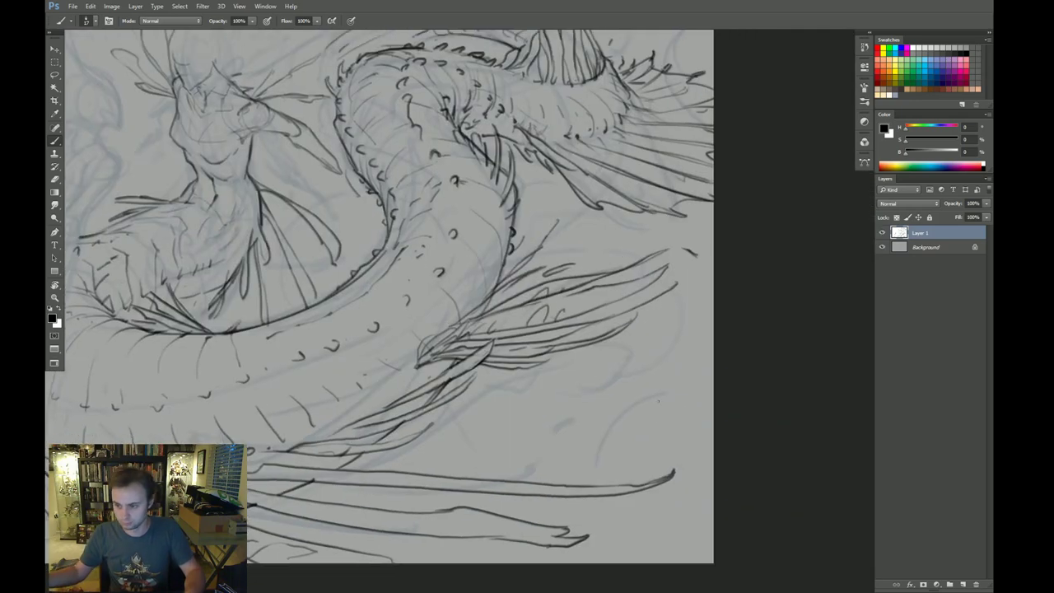
drag(732, 387, 602, 436)
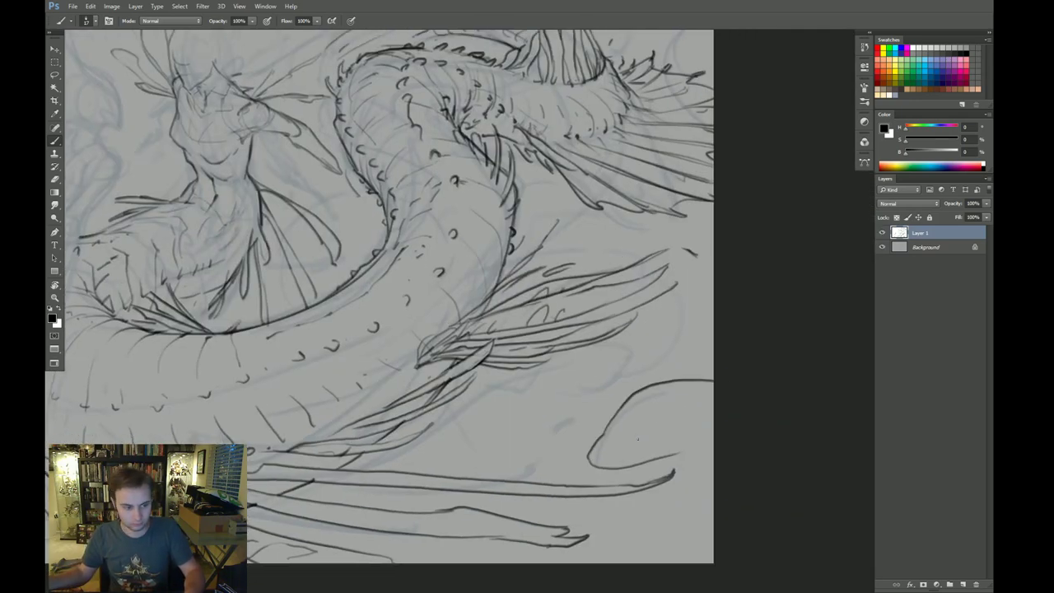
drag(605, 467, 679, 452)
mouse_move(608, 429)
mouse_down()
mouse_move(662, 439)
mouse_move(700, 423)
mouse_up()
drag(622, 426, 634, 444)
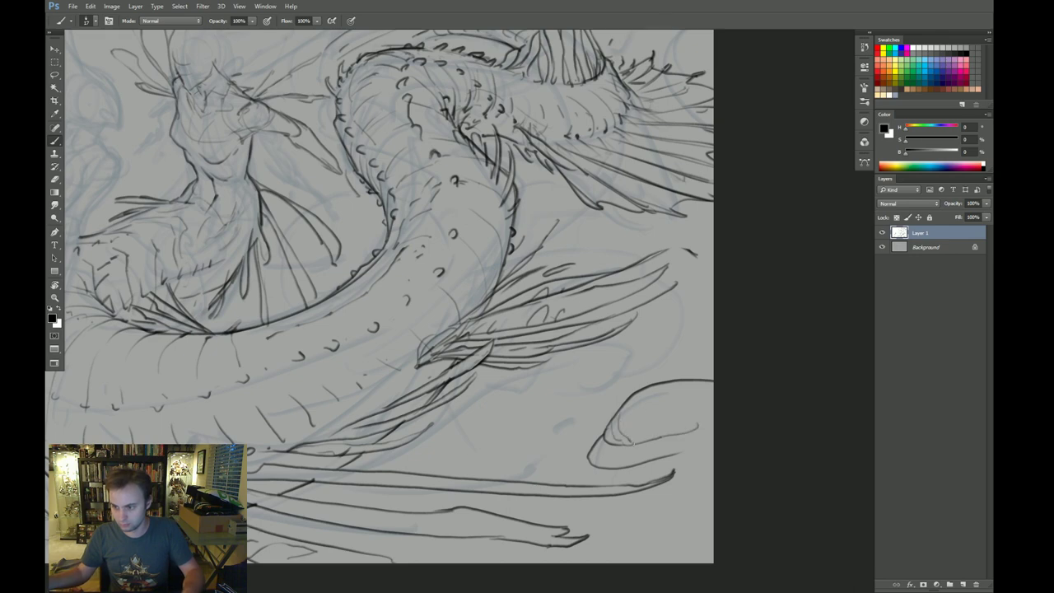
Step: Fill the coral's upper dome with winding brain-coral squiggles, working on a rotated canvas and then resetting the rotation
mouse_move(627, 406)
mouse_down()
mouse_move(636, 427)
mouse_move(636, 404)
mouse_move(656, 393)
mouse_move(646, 419)
mouse_move(657, 424)
mouse_move(669, 407)
mouse_move(674, 414)
mouse_move(661, 421)
mouse_move(672, 430)
mouse_move(694, 429)
mouse_move(690, 407)
mouse_move(632, 441)
mouse_move(640, 436)
mouse_up()
key(r)
mouse_move(783, 342)
mouse_down()
mouse_move(732, 468)
mouse_move(626, 553)
mouse_up()
key(b)
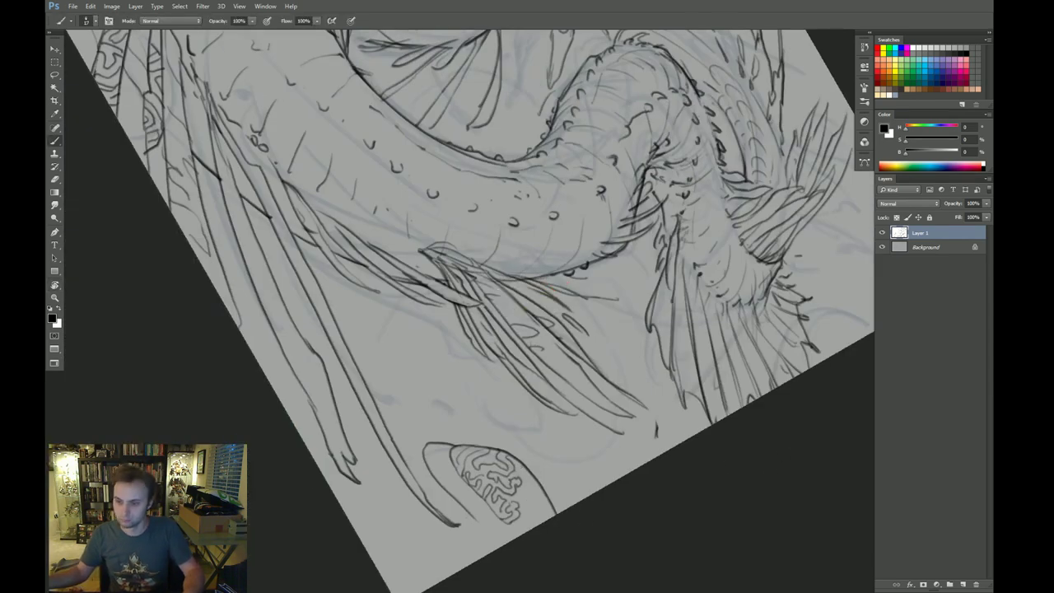
drag(528, 475, 541, 503)
drag(534, 500, 536, 518)
drag(525, 514, 531, 531)
drag(526, 521, 542, 526)
mouse_move(541, 515)
mouse_down()
mouse_move(546, 526)
mouse_move(545, 515)
mouse_up()
mouse_move(541, 510)
mouse_down()
mouse_move(555, 513)
mouse_move(532, 505)
mouse_up()
drag(567, 492, 562, 460)
key(Escape)
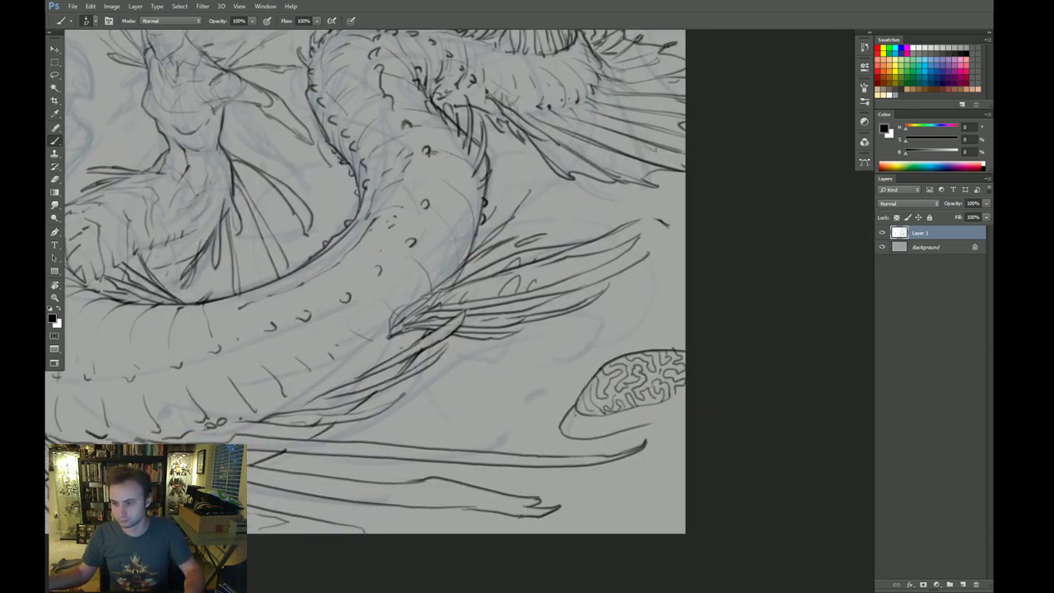
Step: Fill the coral's lower rim with matching maze-like squiggles out to the canvas edge
drag(568, 414, 578, 428)
drag(574, 417, 585, 430)
mouse_move(567, 426)
mouse_down()
mouse_move(587, 439)
mouse_move(610, 436)
mouse_move(599, 421)
mouse_move(611, 434)
mouse_up()
mouse_move(611, 430)
mouse_down()
mouse_move(629, 434)
mouse_move(653, 412)
mouse_up()
mouse_move(652, 409)
mouse_down()
mouse_move(655, 423)
mouse_move(670, 418)
mouse_up()
drag(668, 409, 681, 416)
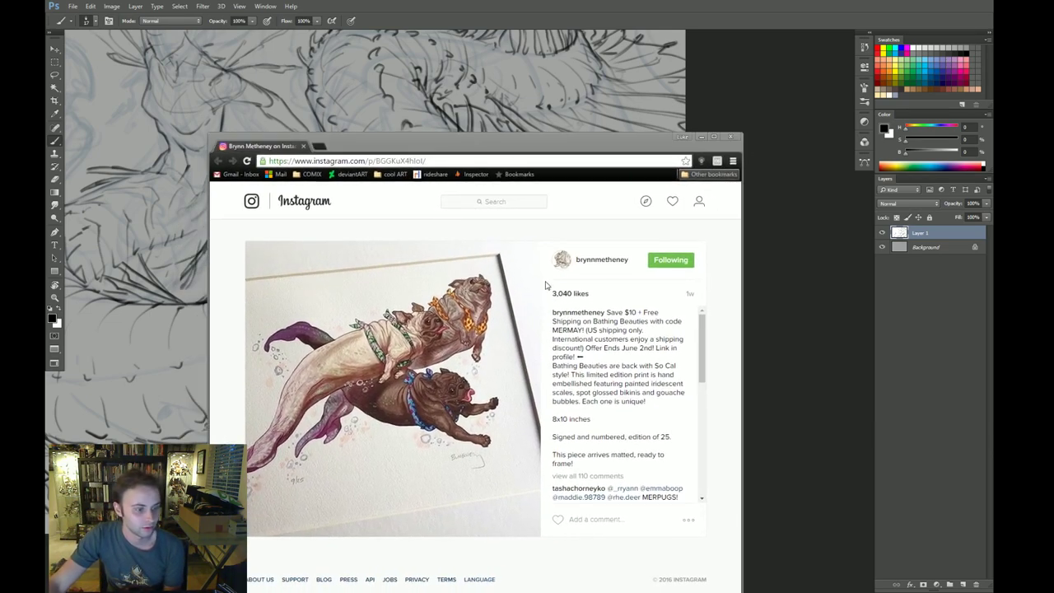
Step: View the Instagram artwork post in a maximized browser window, and close it to return to Photoshop
double_click(508, 147)
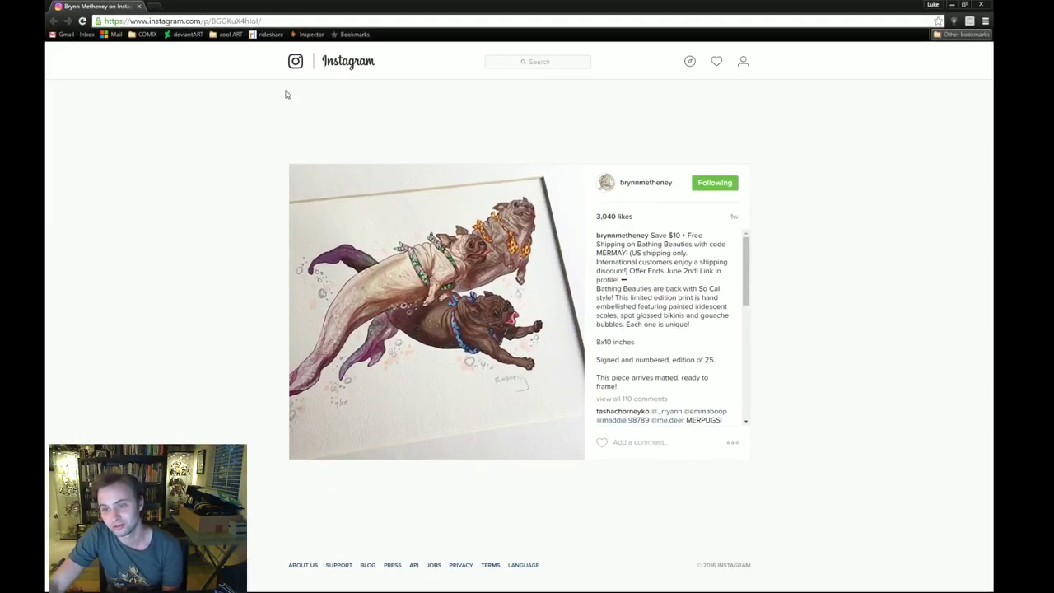
click(138, 7)
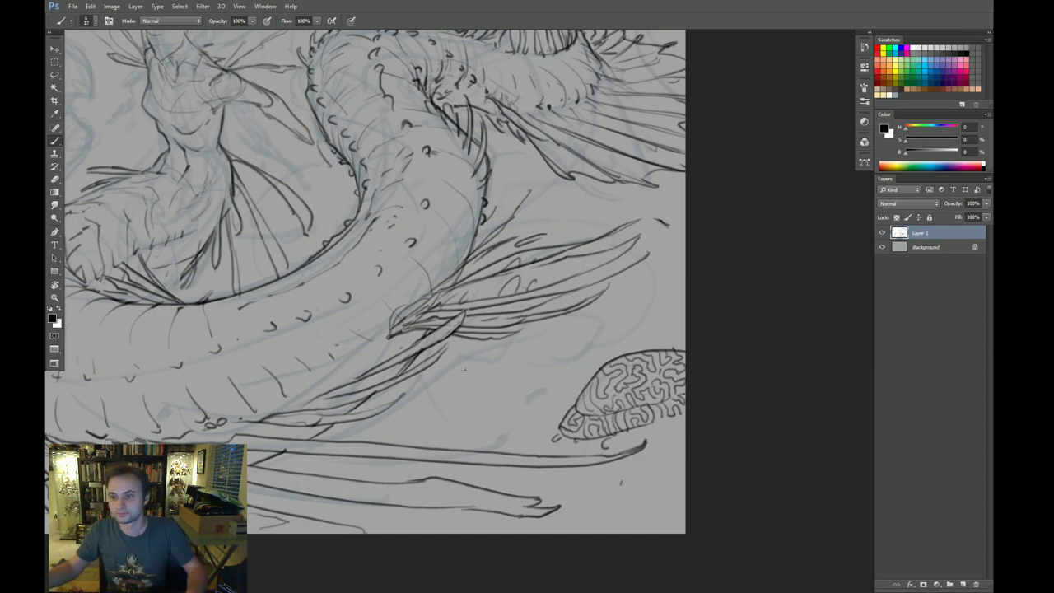
Step: Erase the small bumps on the neck's outer edge and ink extra spines above the fin on the serpent's body
drag(606, 183, 546, 303)
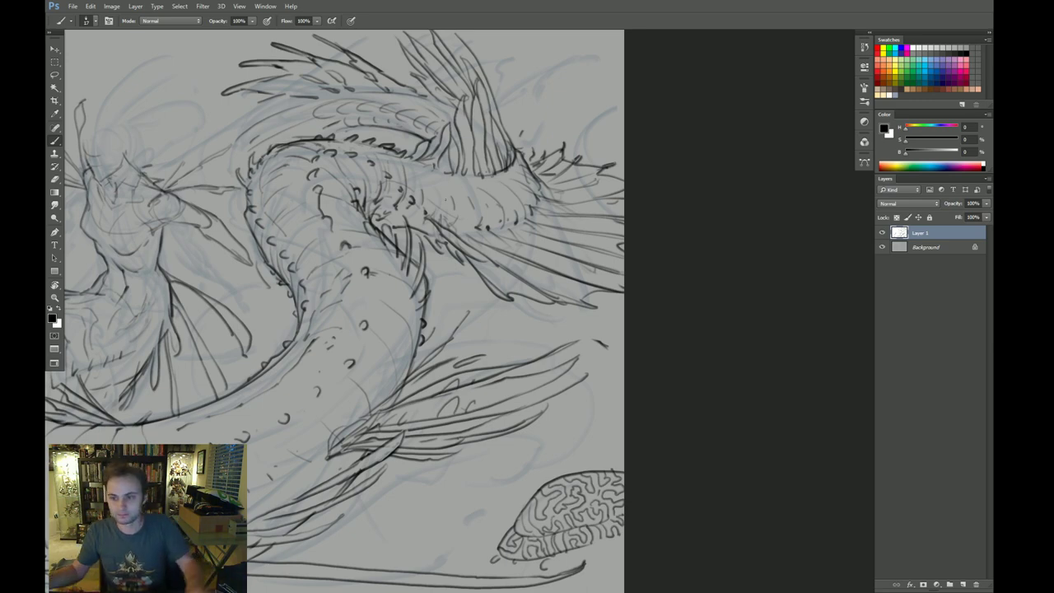
drag(540, 362, 580, 340)
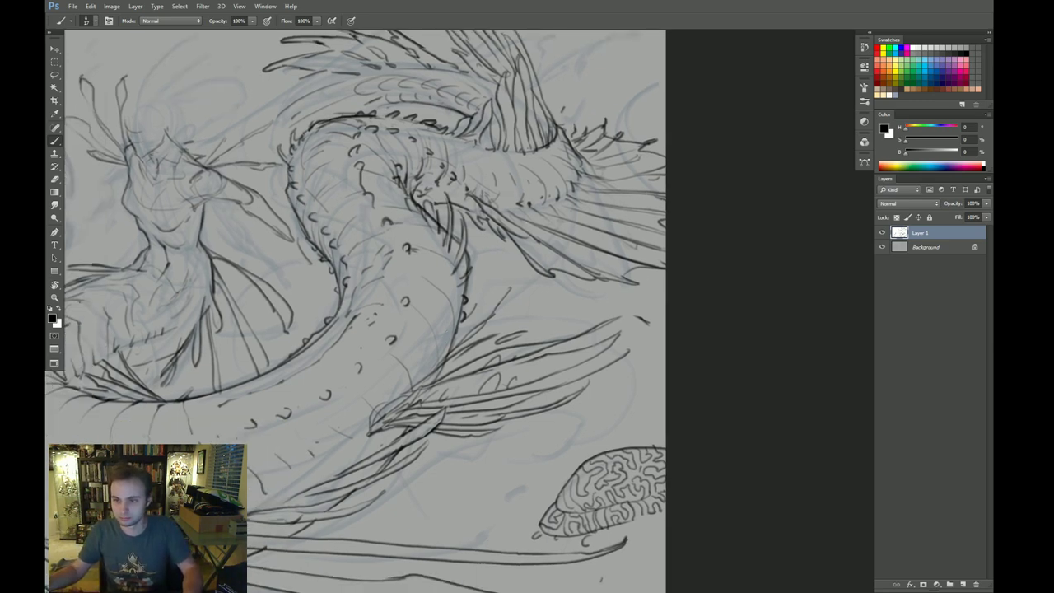
key(e)
key(b)
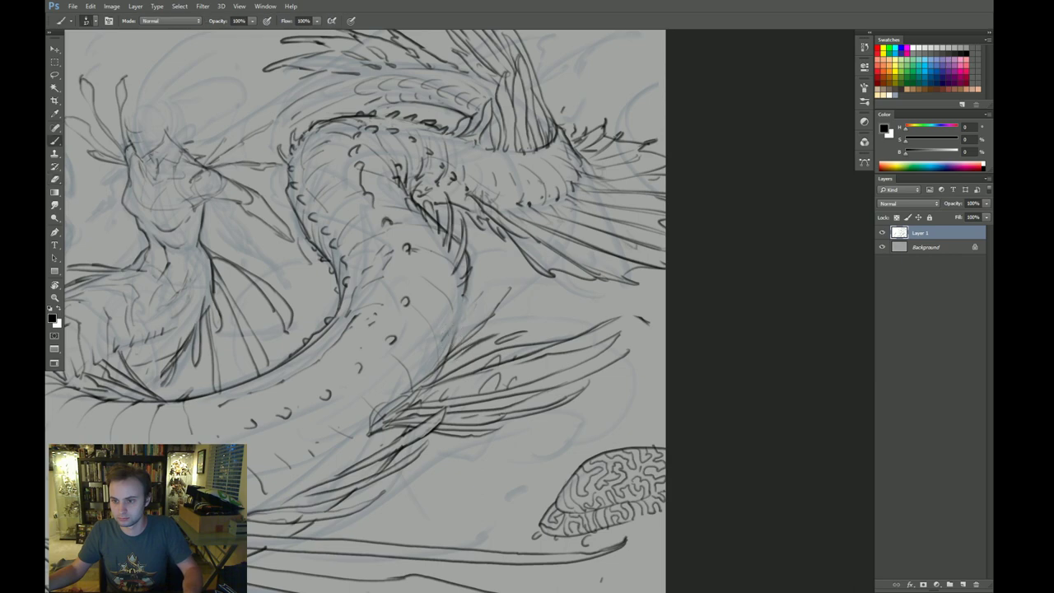
drag(482, 288, 445, 349)
drag(467, 293, 462, 309)
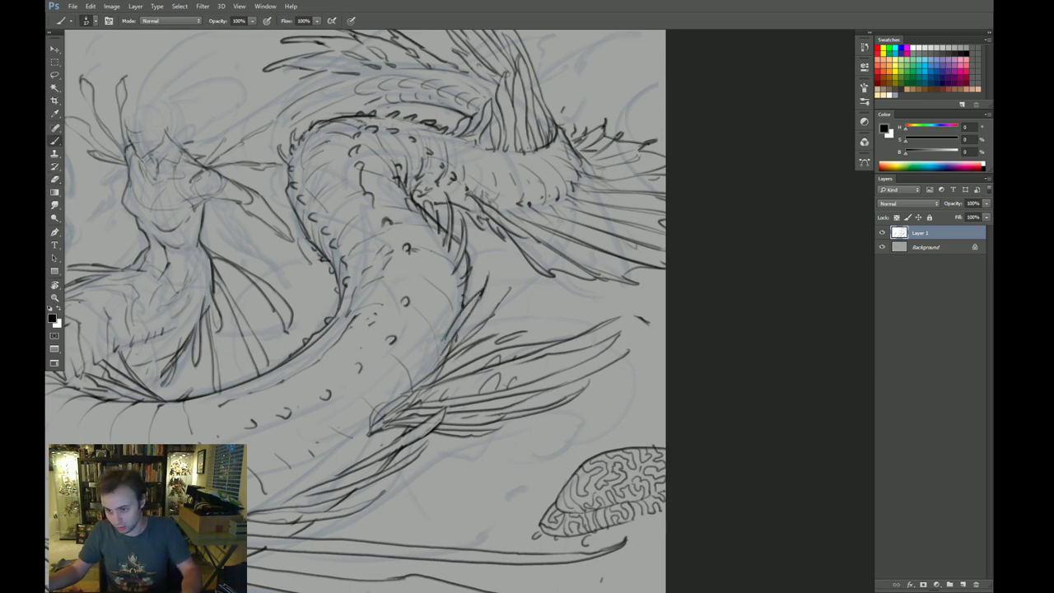
Step: Ink small pebbles, short curved marks and curling fronds on the seabed around the brain coral
key(z)
drag(538, 318, 508, 318)
mouse_move(513, 318)
mouse_down()
mouse_move(595, 335)
mouse_move(569, 291)
mouse_up()
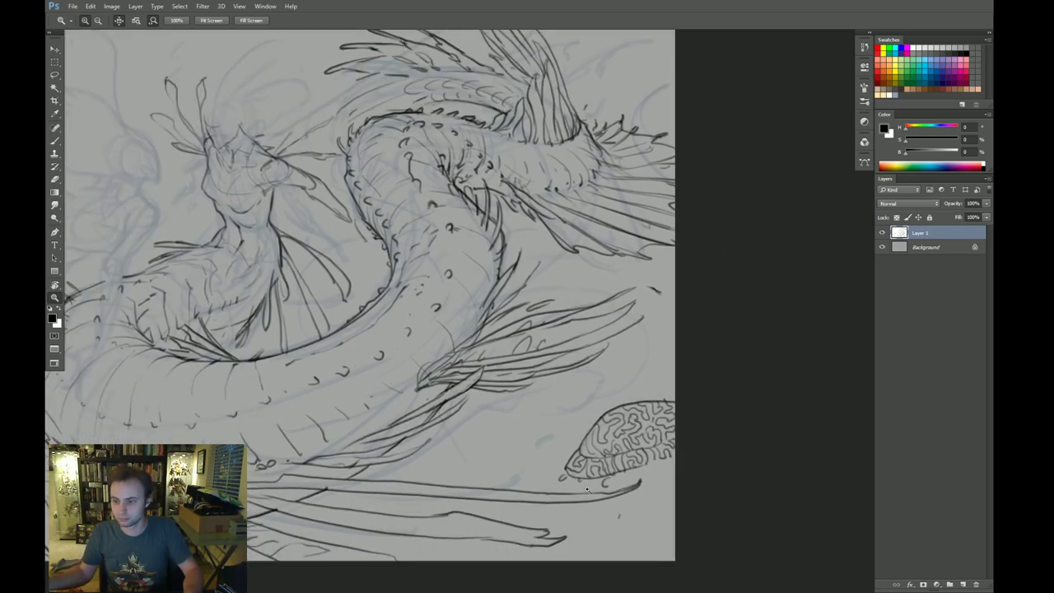
key(b)
drag(586, 527, 624, 519)
drag(517, 447, 537, 437)
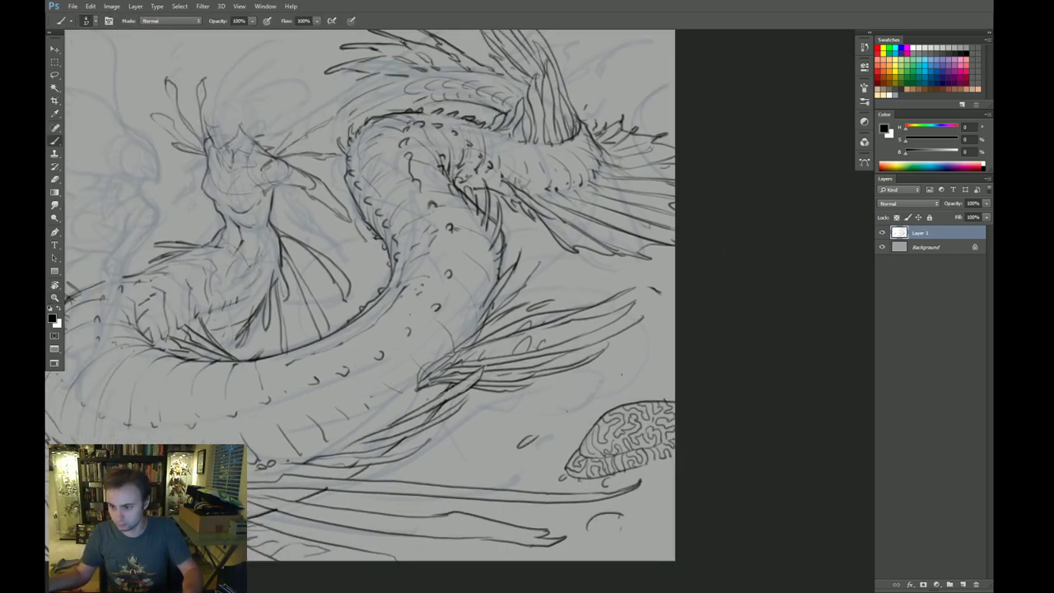
mouse_move(643, 370)
mouse_down()
mouse_move(606, 404)
mouse_move(620, 353)
mouse_move(624, 383)
mouse_move(641, 389)
mouse_move(675, 371)
mouse_up()
drag(661, 327, 658, 346)
drag(580, 433, 580, 447)
mouse_move(658, 494)
mouse_down()
mouse_move(654, 508)
mouse_move(671, 501)
mouse_up()
drag(674, 503, 666, 508)
Step: Ink rounded, lobed coral shapes behind the serpent's long trailing fin rays near the canvas's lower edge
drag(608, 540, 703, 524)
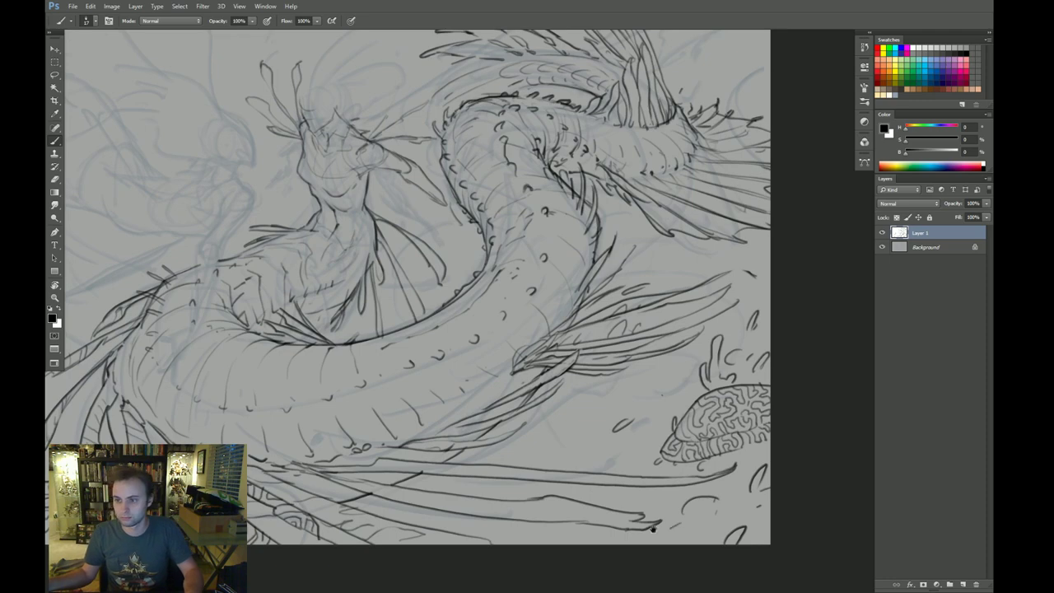
drag(630, 518, 737, 517)
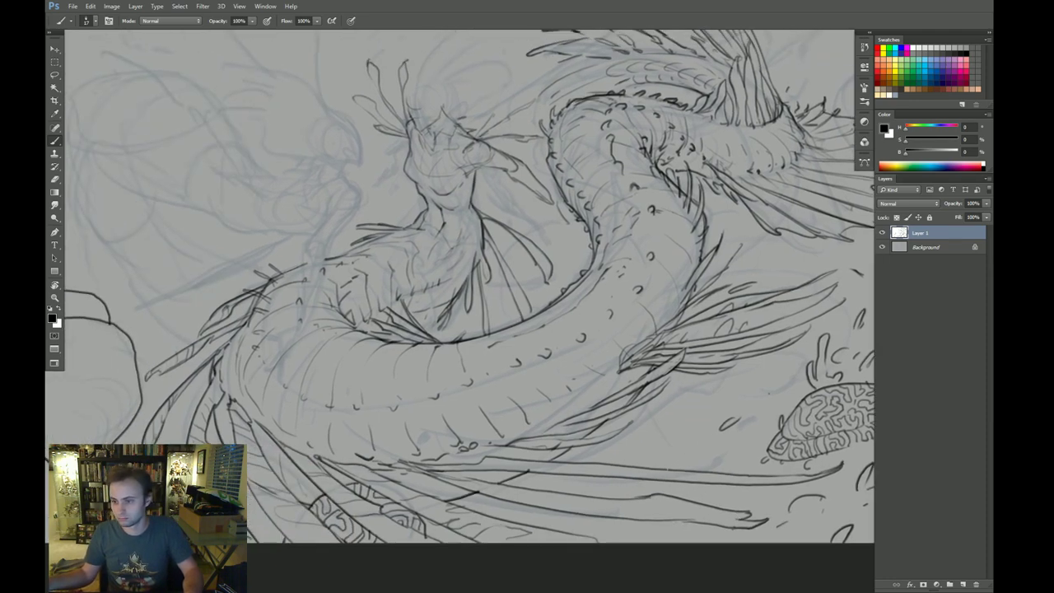
mouse_move(668, 468)
mouse_down()
mouse_move(731, 466)
mouse_move(723, 442)
mouse_move(748, 450)
mouse_move(746, 475)
mouse_move(722, 468)
mouse_move(724, 504)
mouse_move(758, 510)
mouse_up()
mouse_move(759, 507)
mouse_down()
mouse_move(712, 506)
mouse_move(689, 484)
mouse_up()
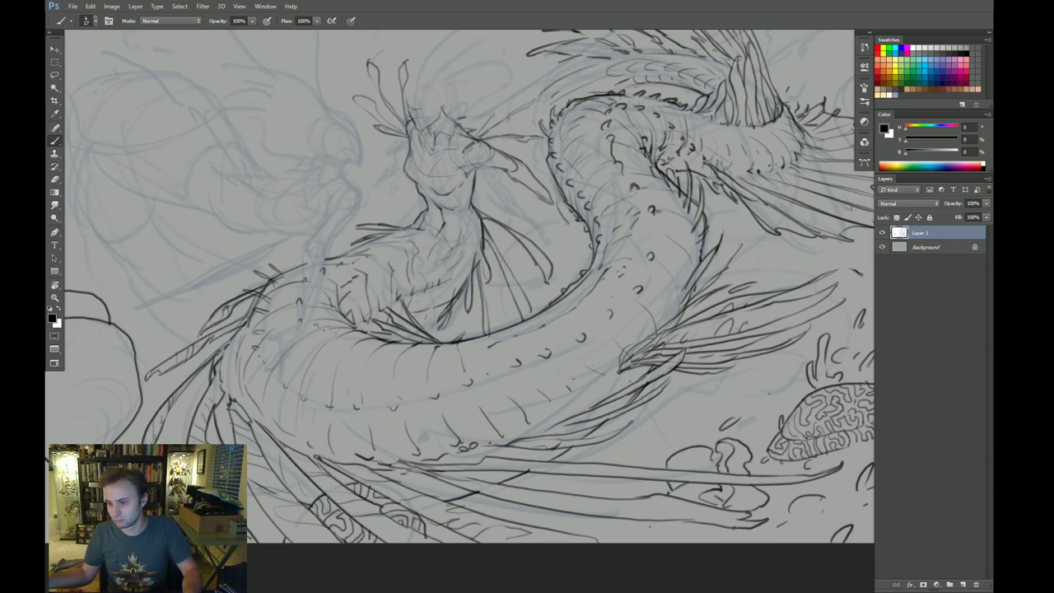
drag(650, 522, 641, 542)
mouse_move(711, 525)
mouse_down()
mouse_move(729, 548)
mouse_move(775, 533)
mouse_move(801, 542)
mouse_up()
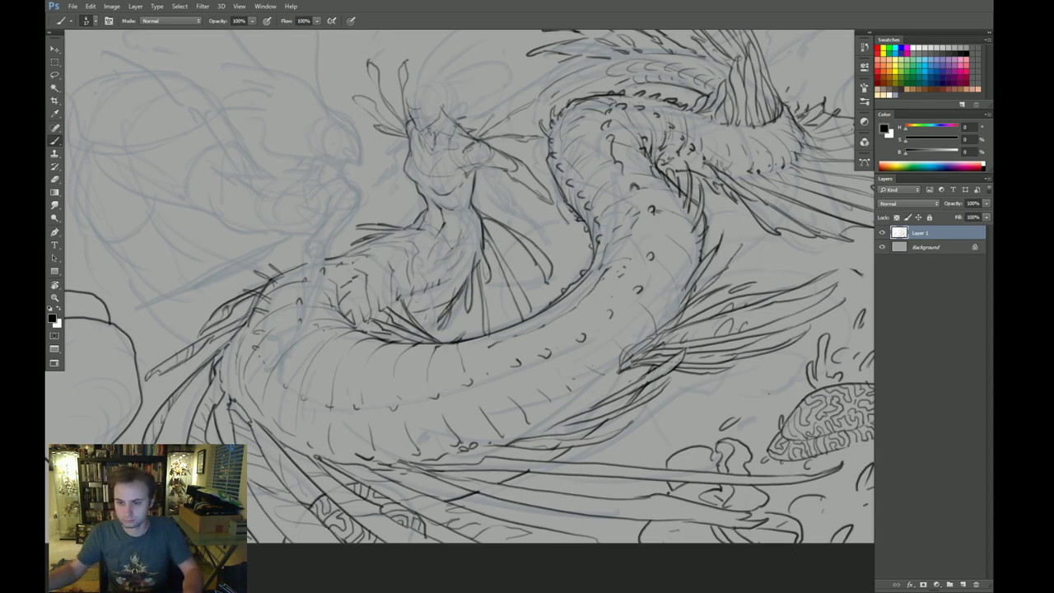
Step: Draw curved guide lines and looping contours across the large round coral and the smaller lump behind it at the canvas's far edge
drag(494, 292, 575, 363)
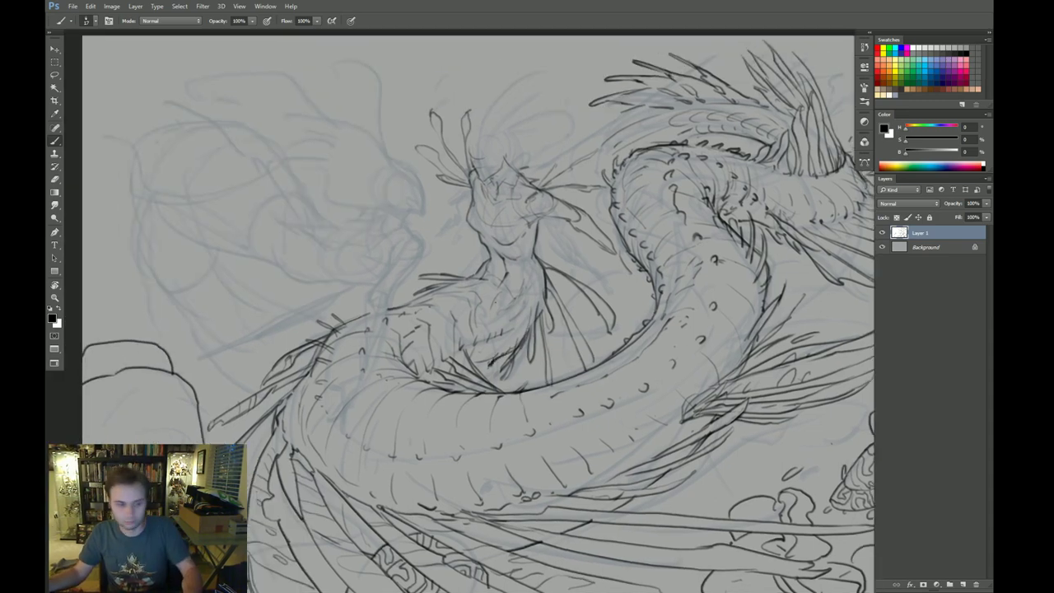
drag(479, 298, 492, 297)
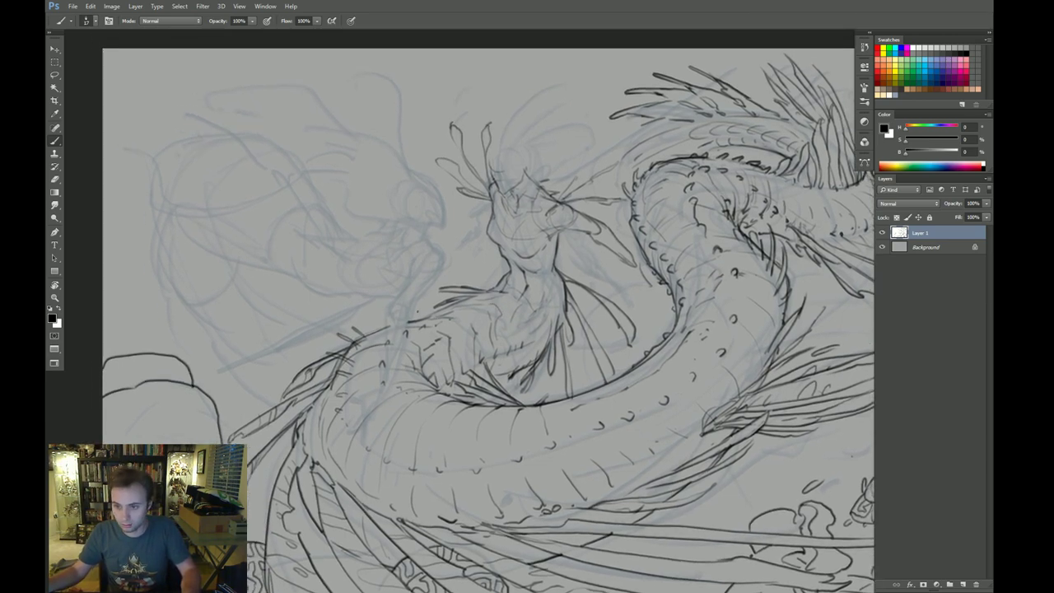
drag(418, 306, 455, 305)
drag(222, 421, 234, 394)
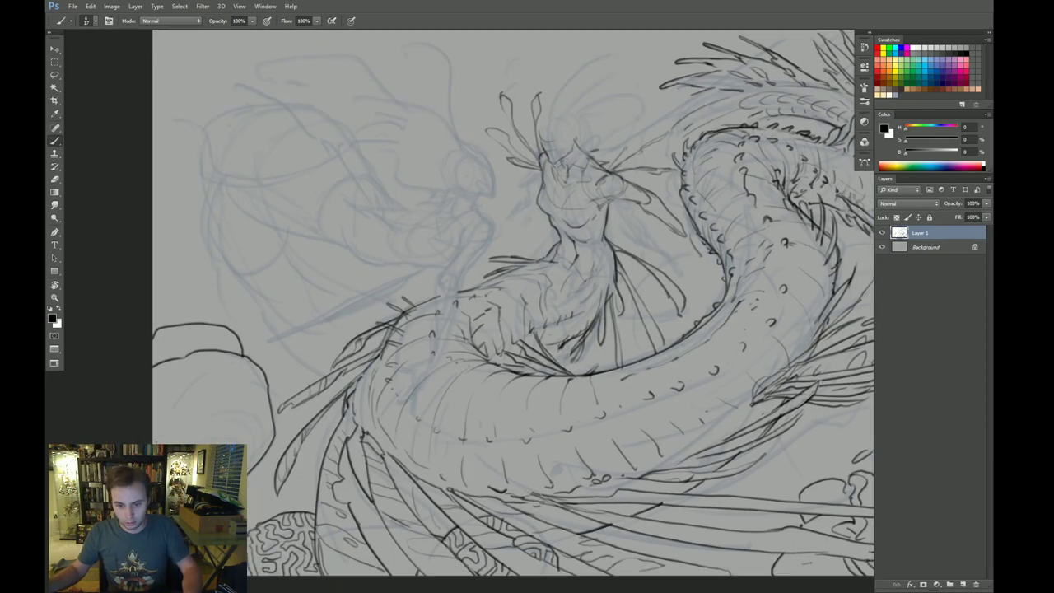
drag(157, 438, 232, 439)
mouse_move(157, 394)
mouse_down()
mouse_move(248, 398)
mouse_move(234, 425)
mouse_move(270, 429)
mouse_move(273, 455)
mouse_up()
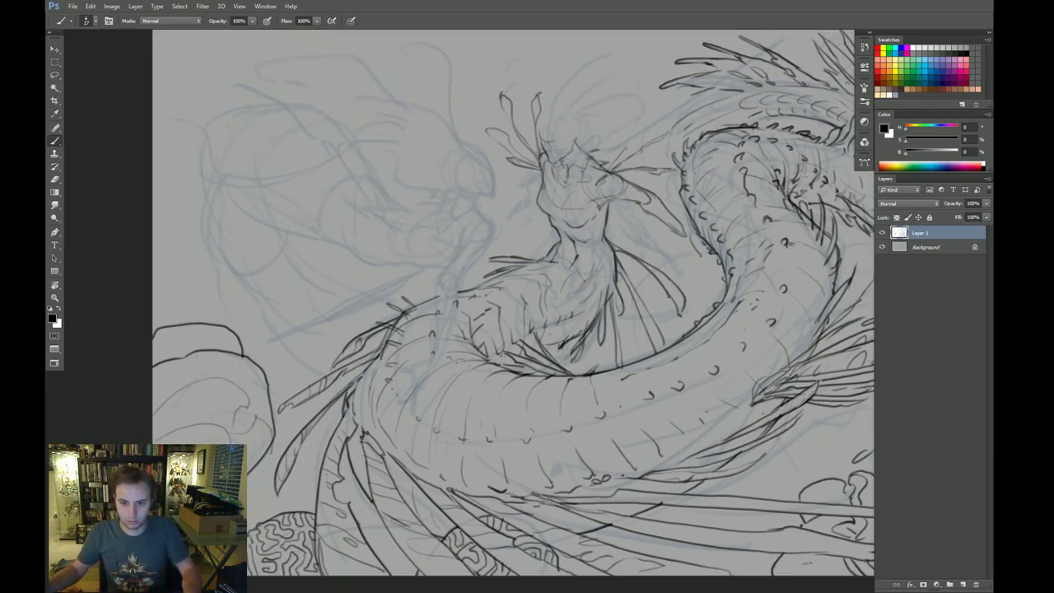
mouse_move(186, 363)
mouse_down()
mouse_move(247, 381)
mouse_move(263, 399)
mouse_up()
drag(156, 336, 232, 354)
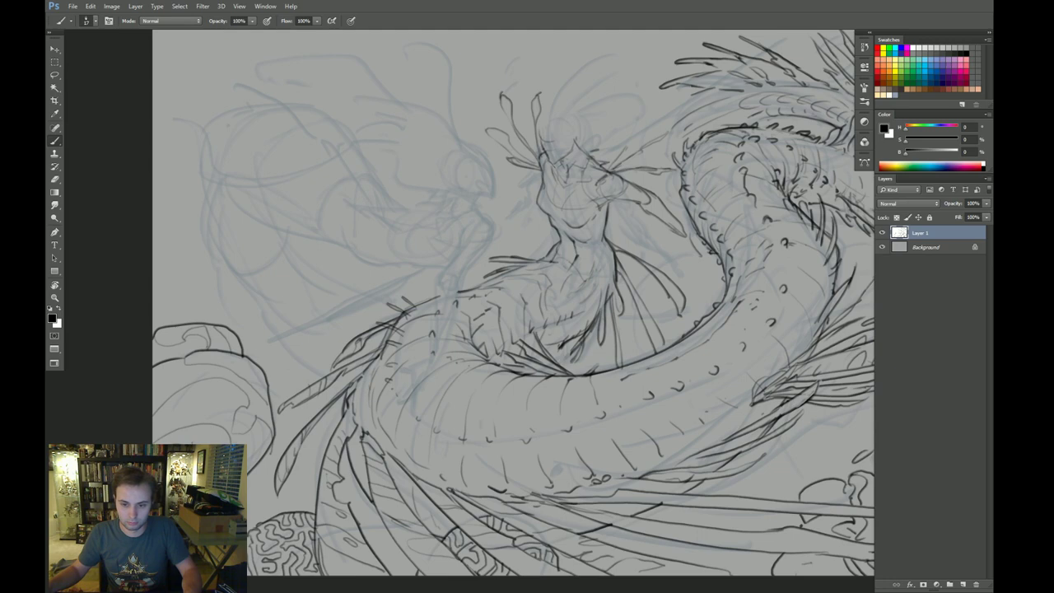
mouse_move(178, 427)
mouse_down()
mouse_move(203, 438)
mouse_move(191, 402)
mouse_move(185, 422)
mouse_move(163, 419)
mouse_up()
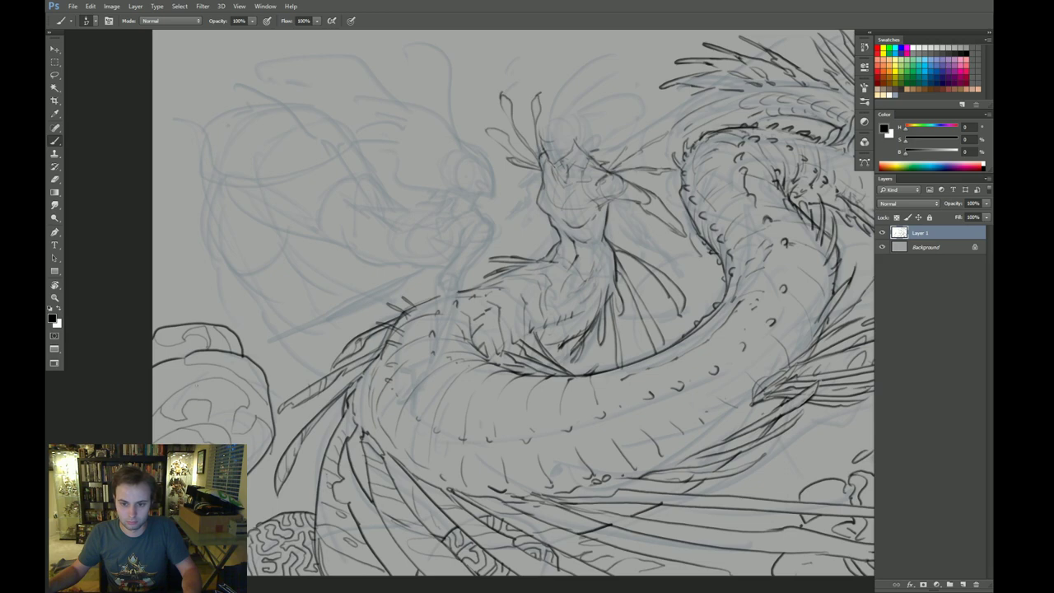
drag(197, 387, 231, 407)
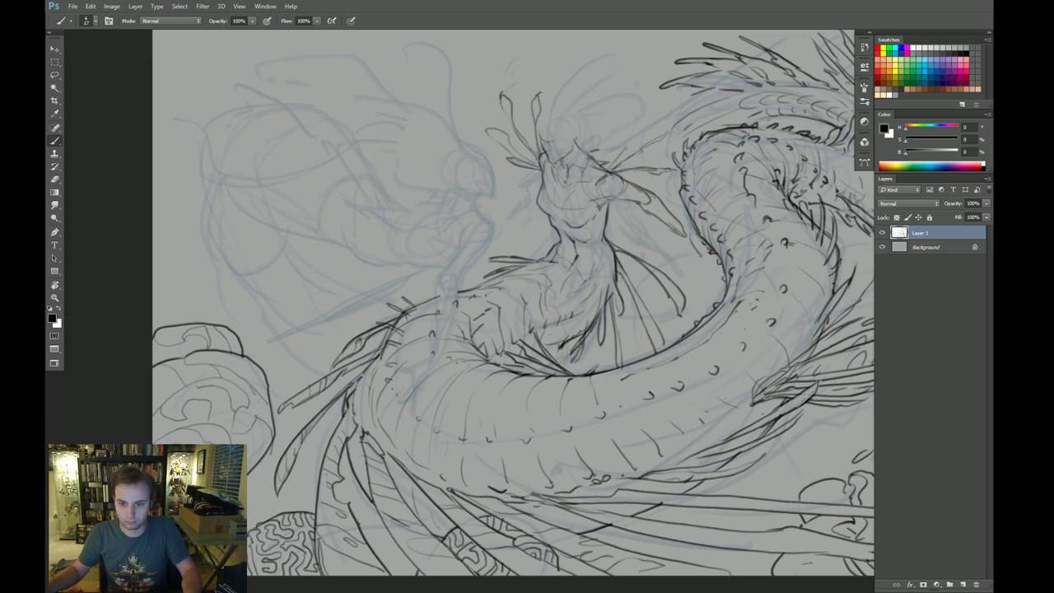
mouse_move(256, 396)
mouse_down()
mouse_move(260, 416)
mouse_move(250, 402)
mouse_up()
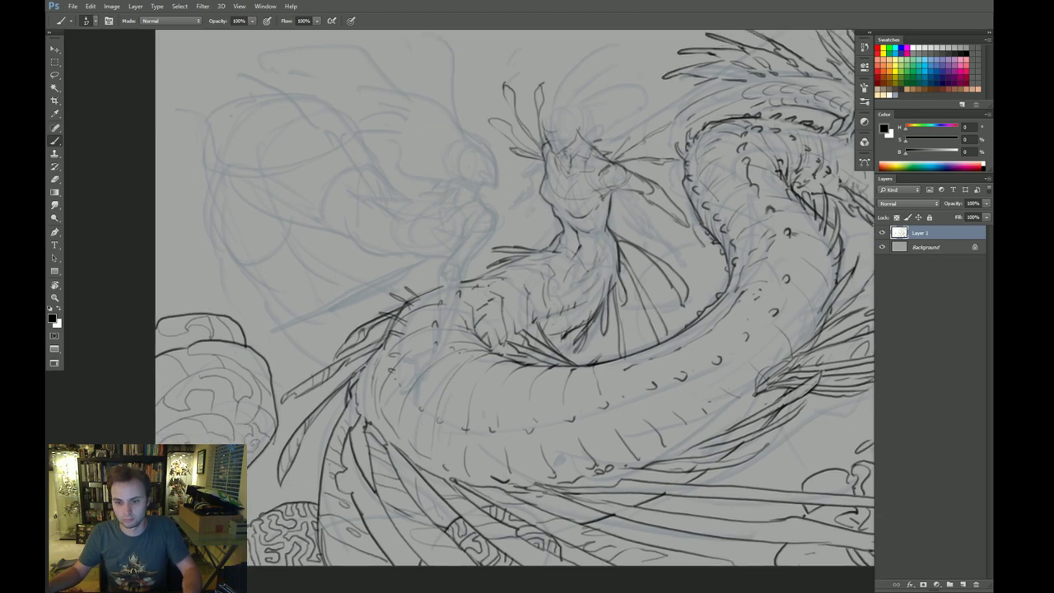
Step: Fill the side, upper rim and middle of the large round coral with winding maze-like squiggles
drag(270, 436, 264, 450)
drag(264, 411, 269, 429)
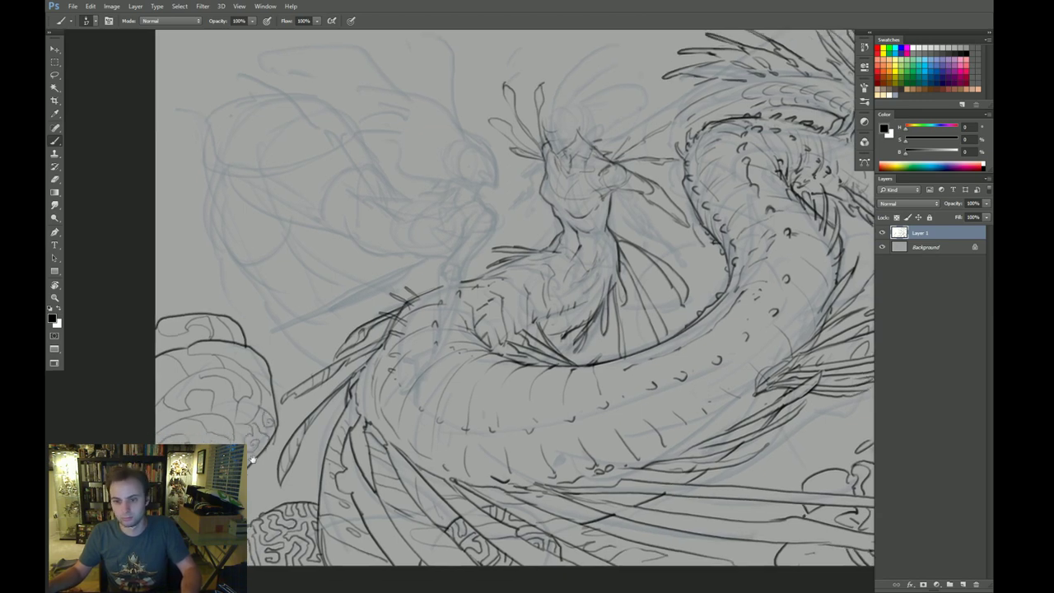
scroll(252, 459, down, 1)
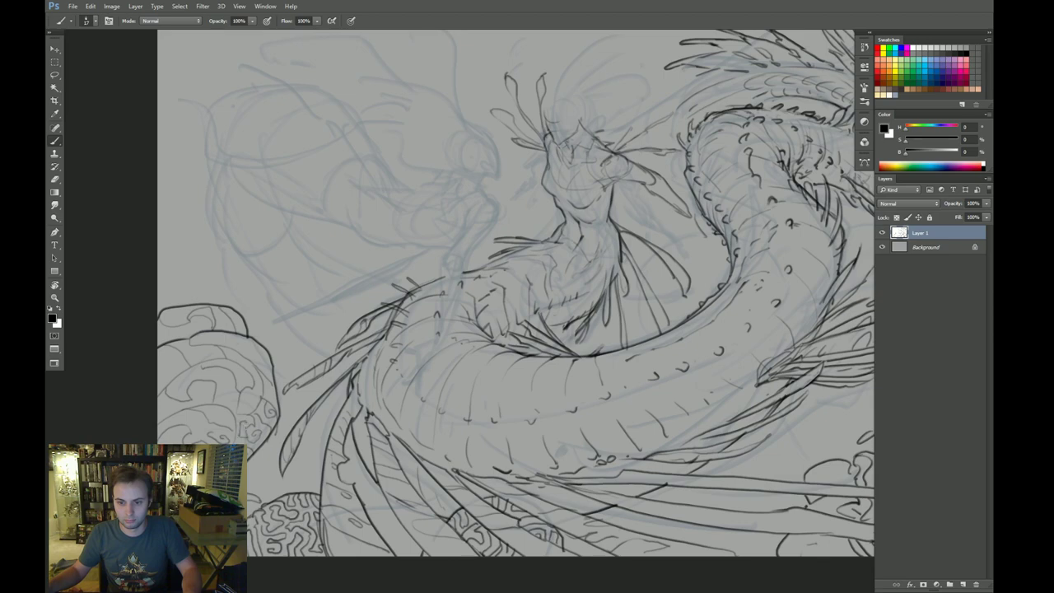
drag(247, 393, 242, 413)
drag(201, 364, 221, 367)
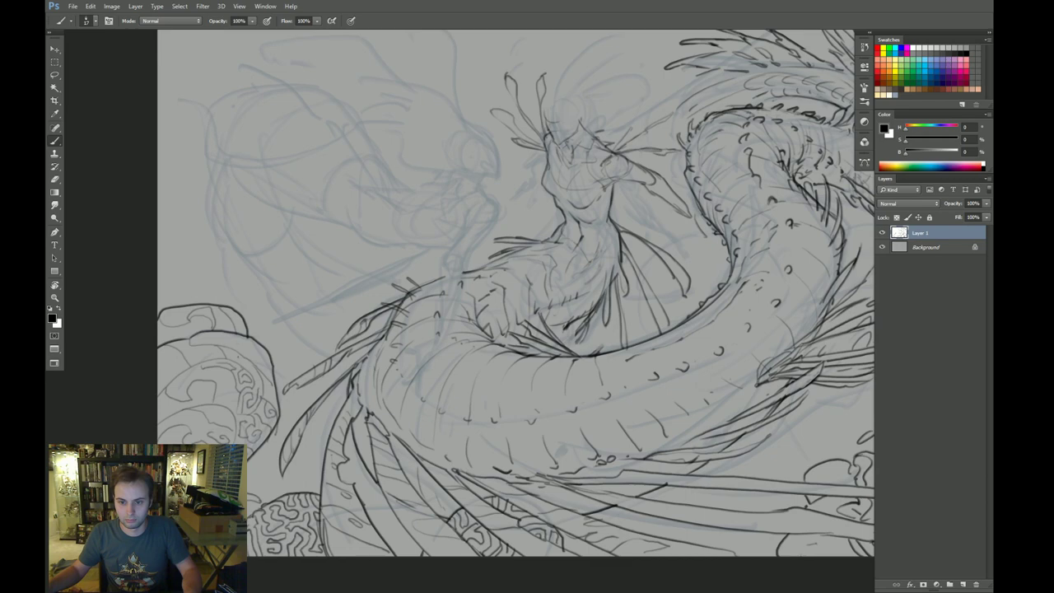
mouse_move(229, 355)
mouse_down()
mouse_move(270, 397)
mouse_move(271, 360)
mouse_move(204, 338)
mouse_up()
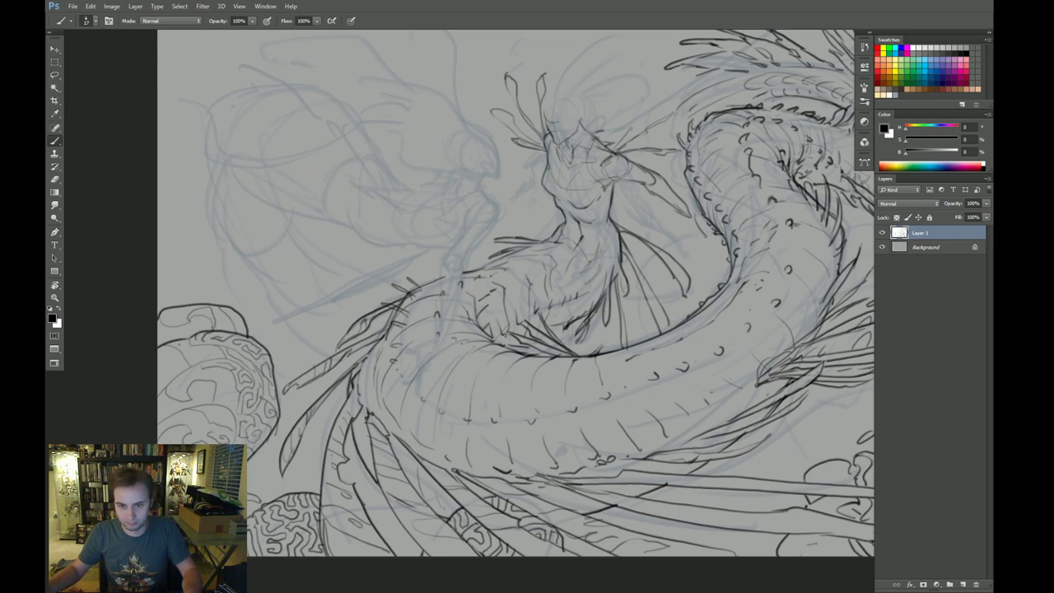
mouse_move(185, 342)
mouse_down()
mouse_move(172, 349)
mouse_move(195, 365)
mouse_move(201, 354)
mouse_move(171, 359)
mouse_move(174, 344)
mouse_up()
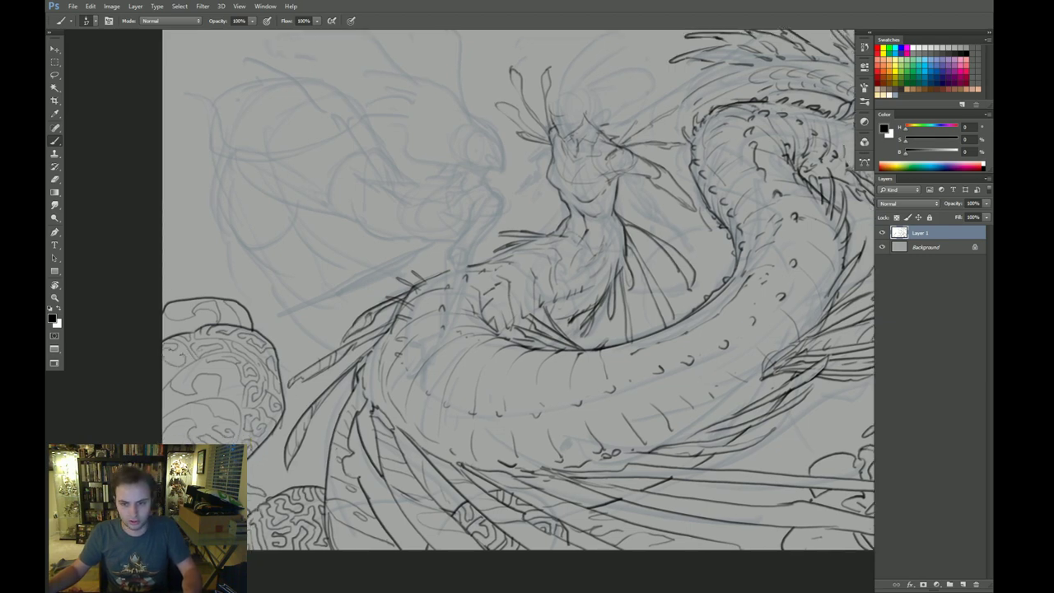
drag(182, 349, 174, 359)
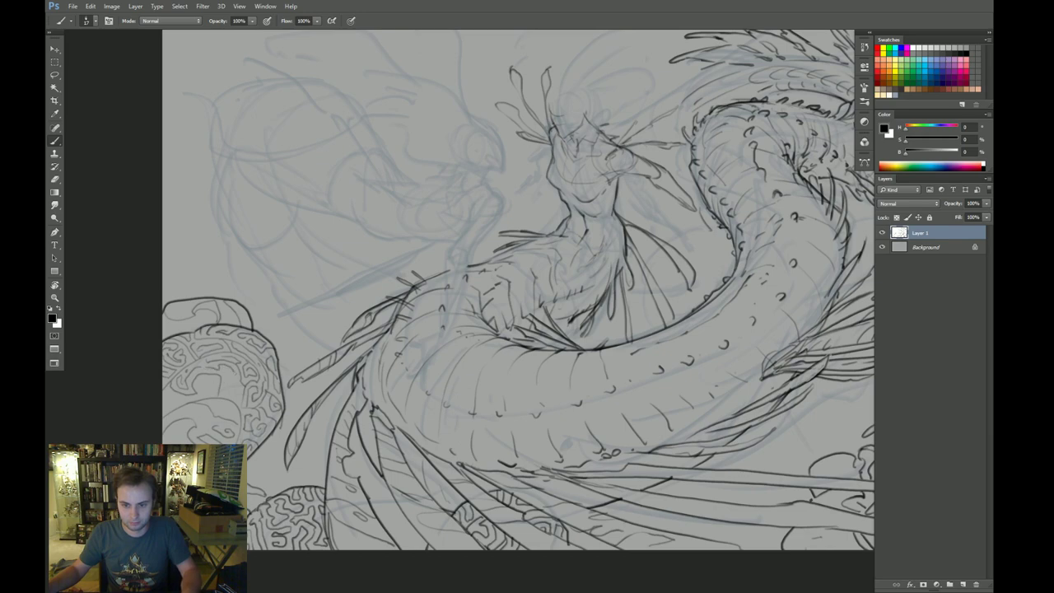
mouse_move(224, 377)
mouse_down()
mouse_move(226, 395)
mouse_move(241, 397)
mouse_move(212, 396)
mouse_up()
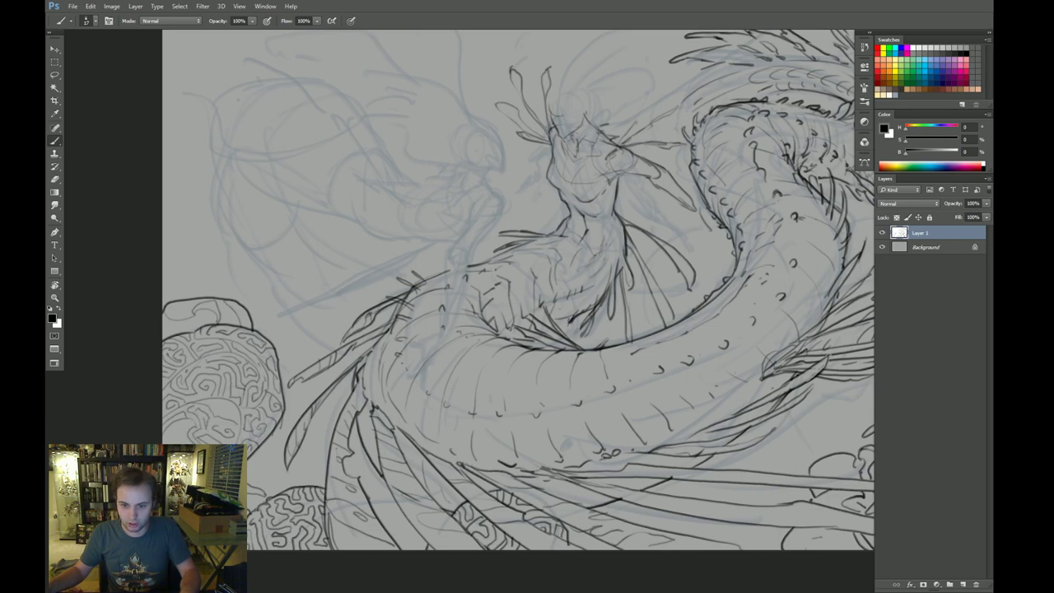
Step: Complete the large coral's maze pattern down to its base and fill the smaller lumps above and below it with matching squiggles
key(z)
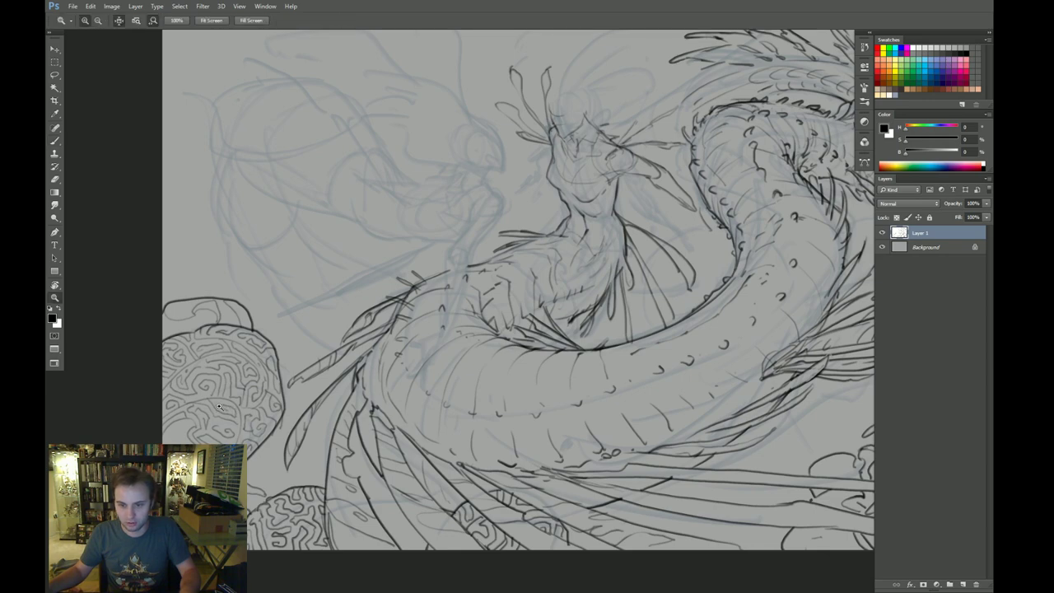
click(219, 406)
key(b)
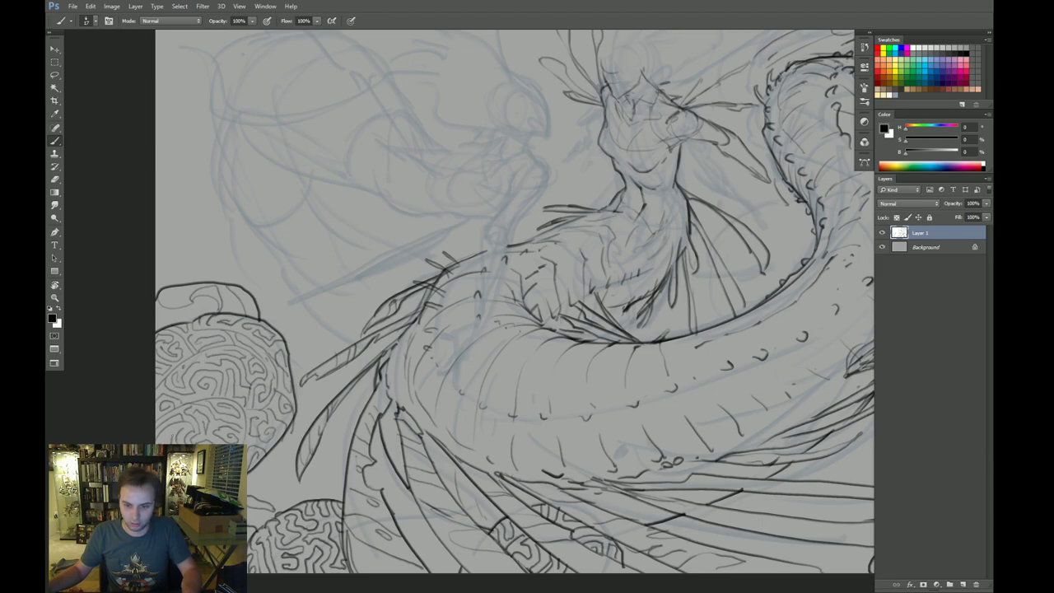
key(ctrl+space)
drag(330, 416, 319, 357)
key(r)
key(Escape)
drag(228, 522, 277, 439)
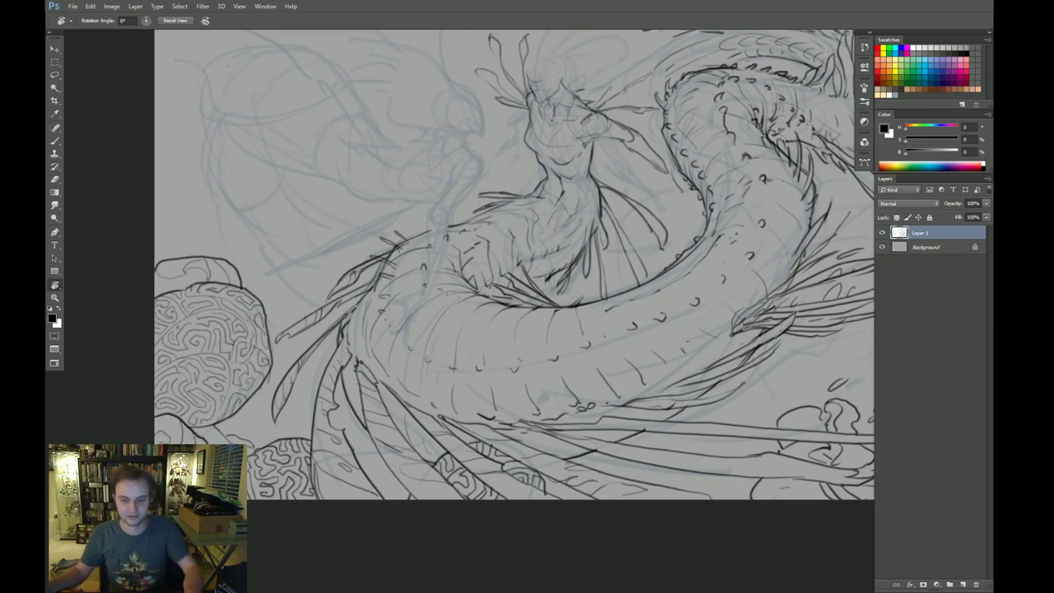
key(b)
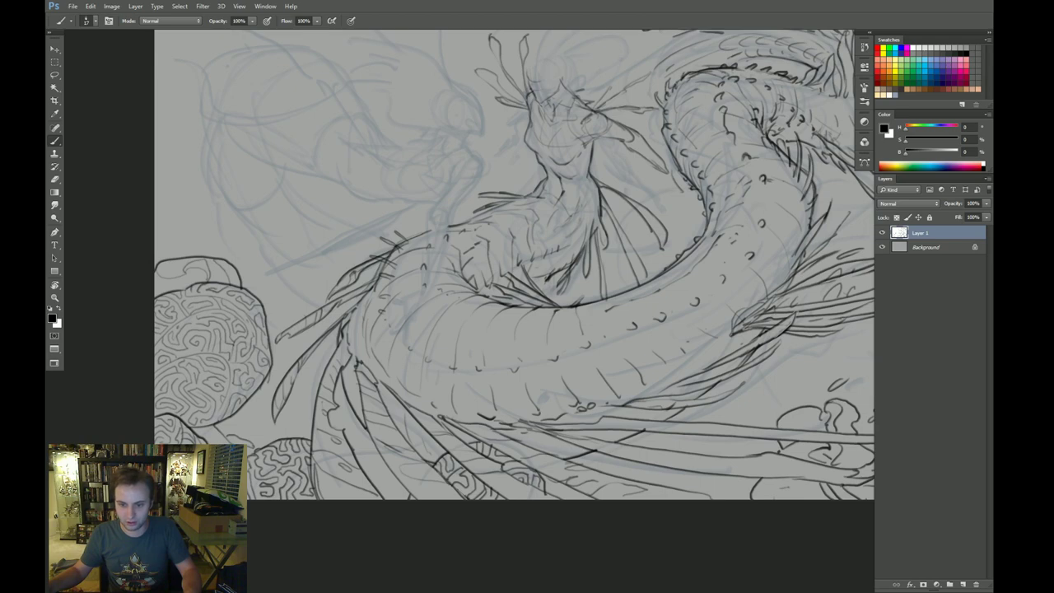
Step: Ink the facial profile of the figure's head over the blue sketch and undo the last stray stroke
mouse_move(511, 272)
mouse_down()
mouse_move(491, 375)
mouse_move(446, 365)
mouse_up()
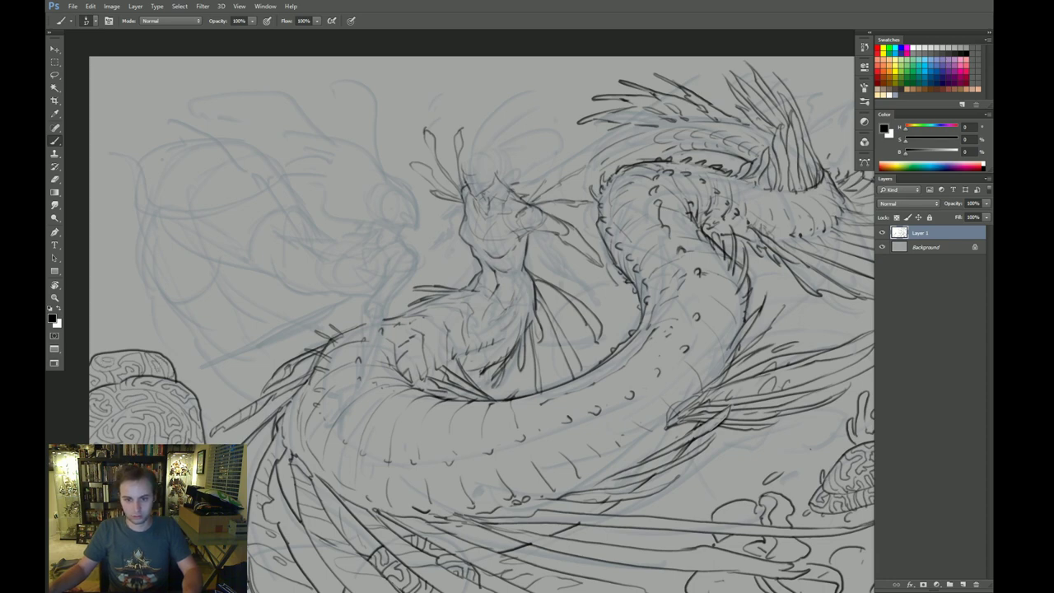
key(z)
drag(196, 357, 184, 355)
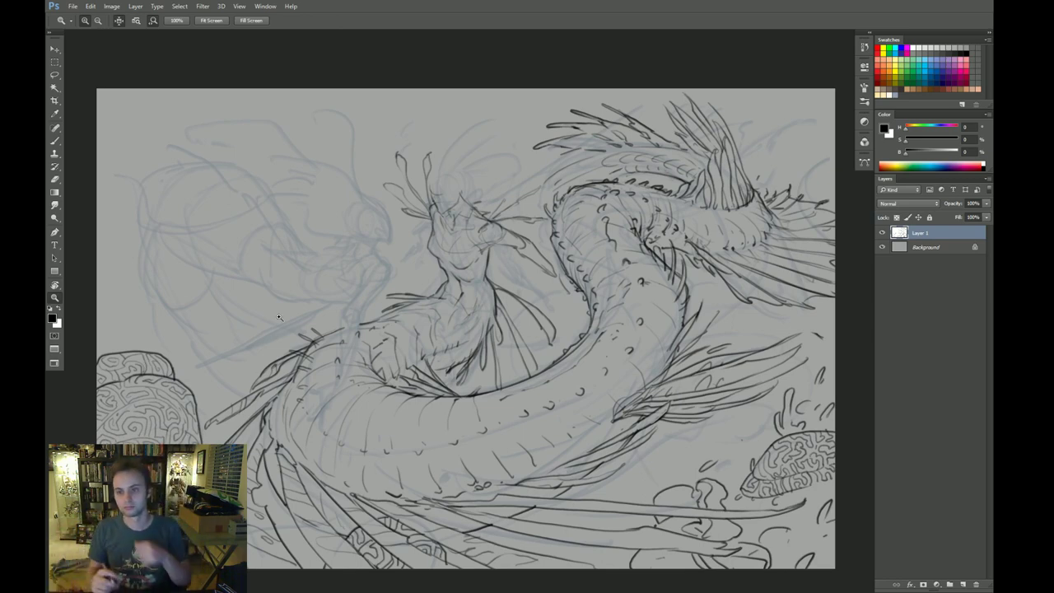
drag(346, 254, 344, 251)
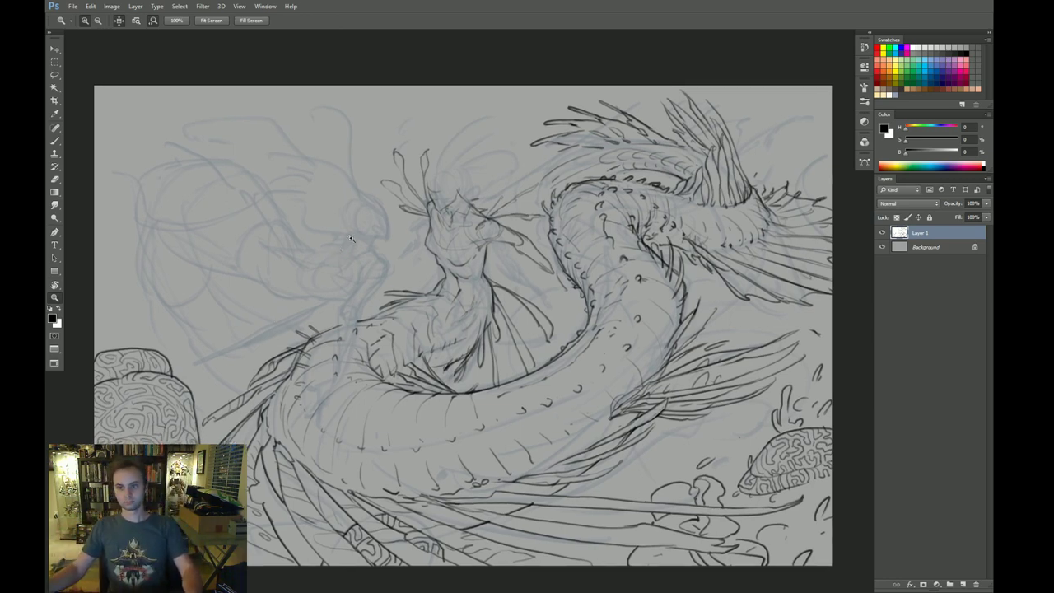
drag(445, 198, 403, 229)
click(404, 211)
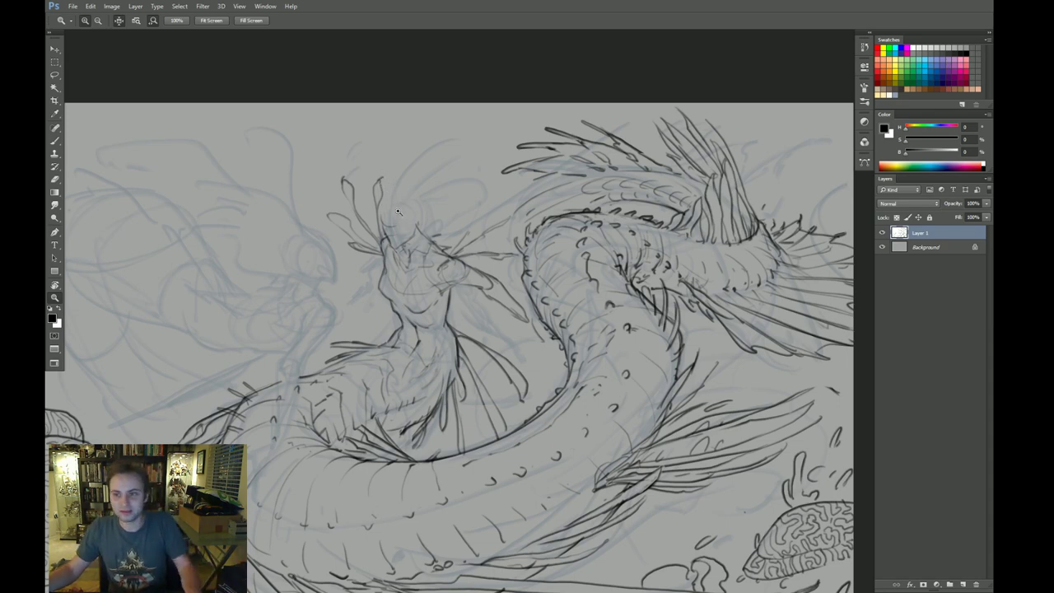
key(b)
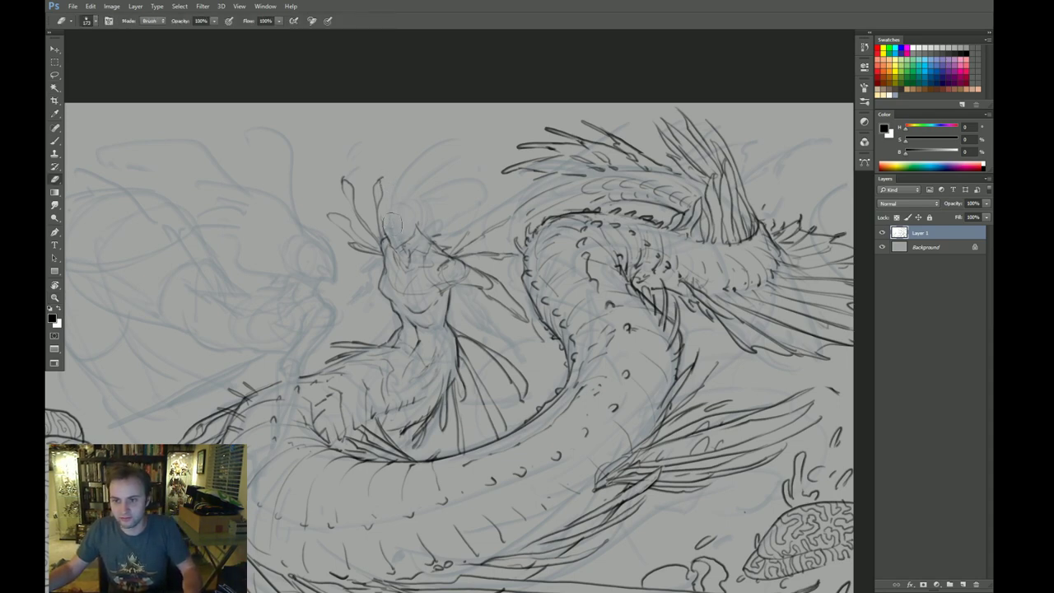
key(b)
drag(381, 206, 381, 233)
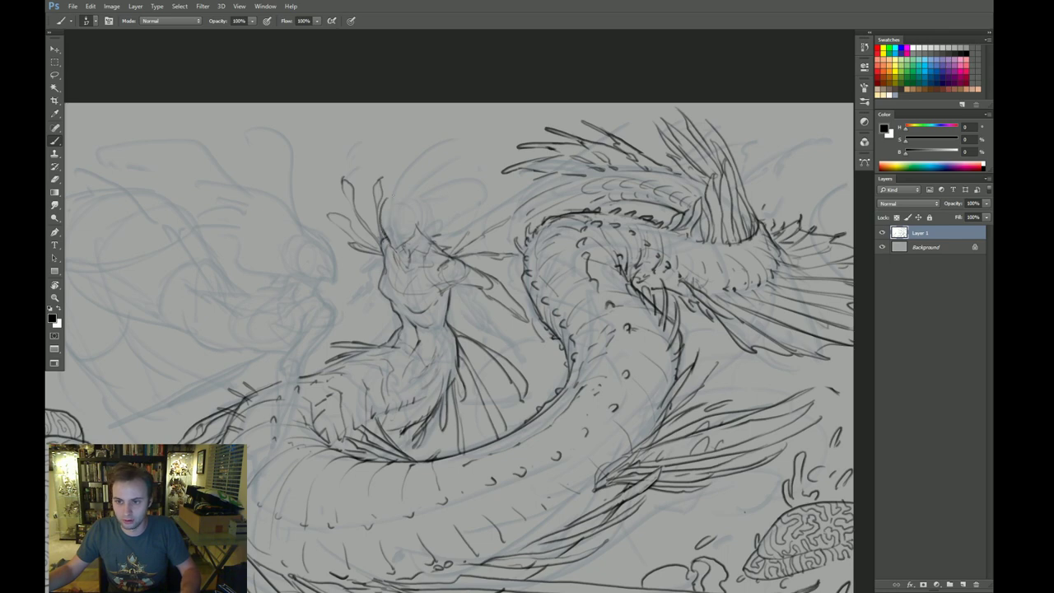
mouse_move(389, 193)
mouse_down()
mouse_move(384, 236)
mouse_move(399, 238)
mouse_move(415, 222)
mouse_move(399, 236)
mouse_up()
key(ctrl+z)
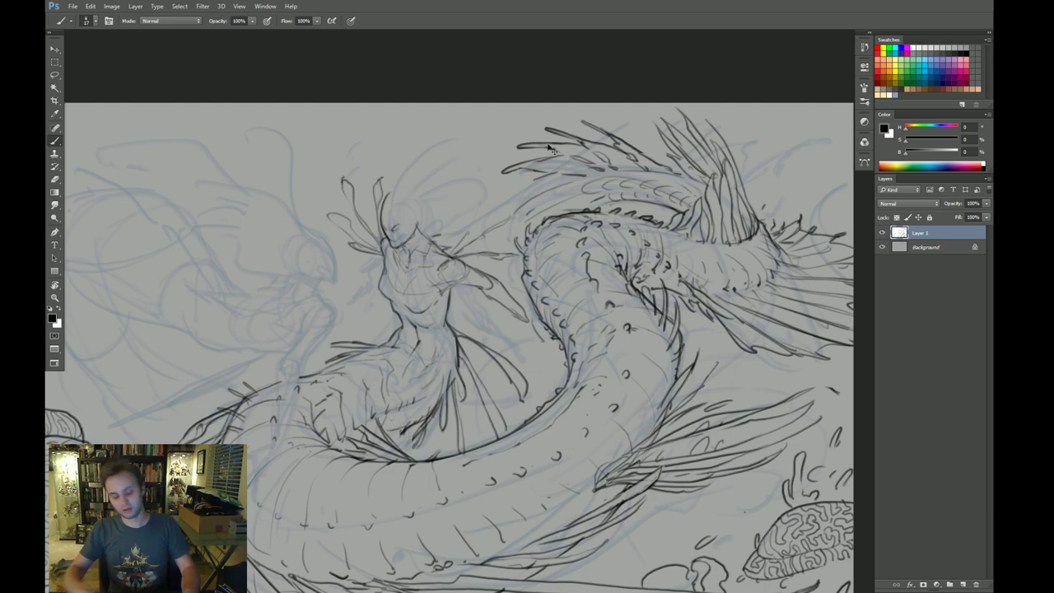
Step: Flip the canvas horizontally and frame the figure's head and the sketched second figure facing it
key(ctrl+shift+h)
drag(642, 279, 595, 274)
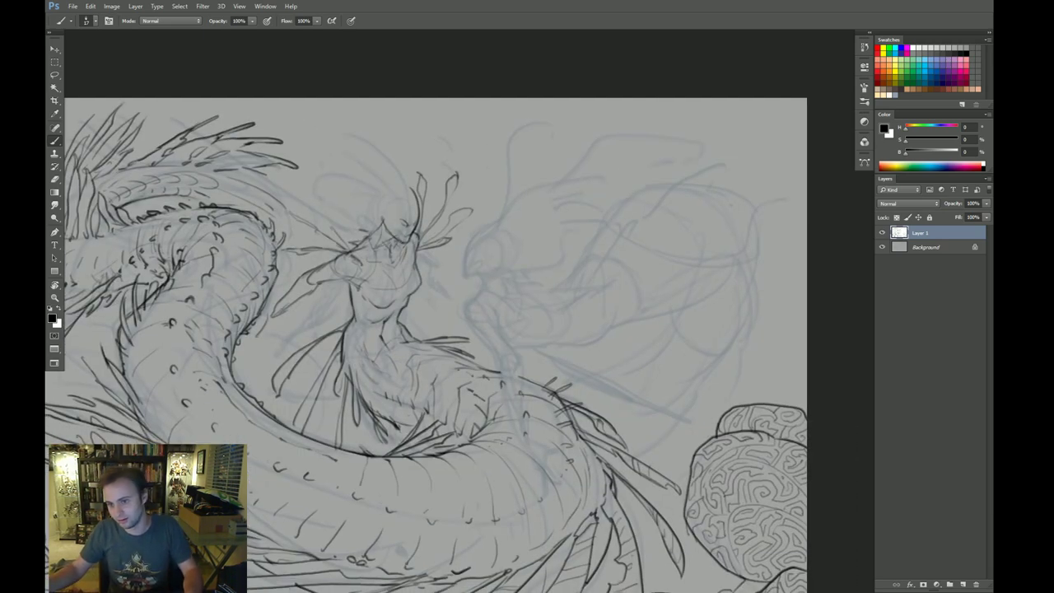
key(e)
key(b)
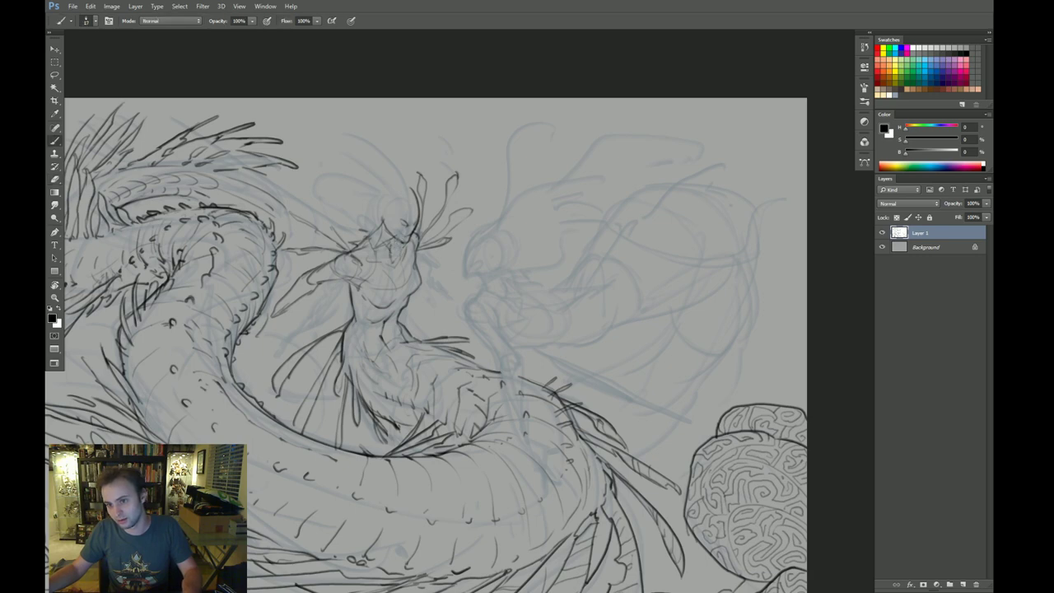
key(e)
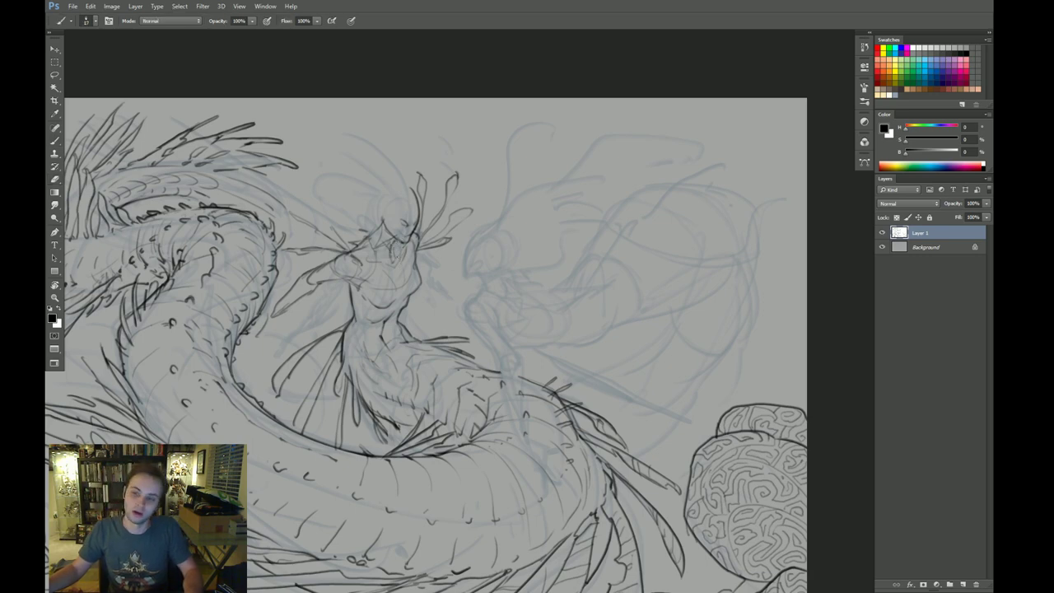
key(b)
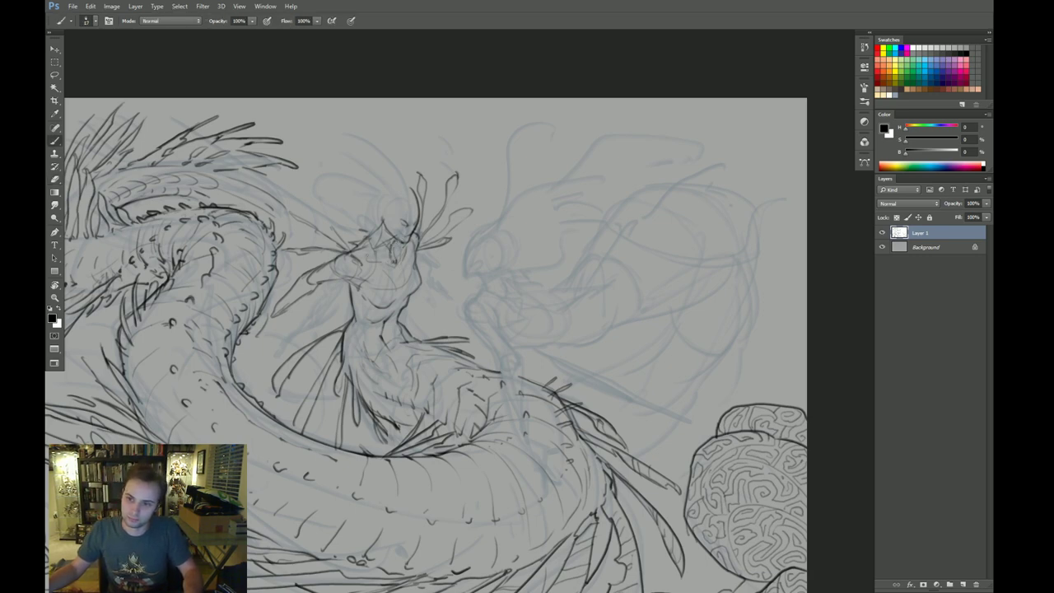
key(e)
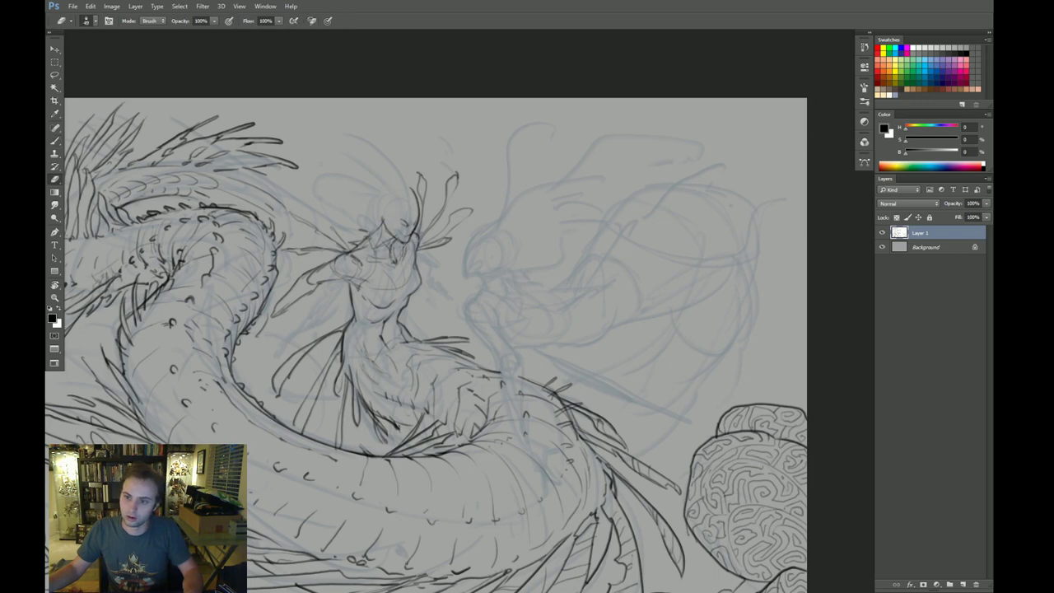
key(b)
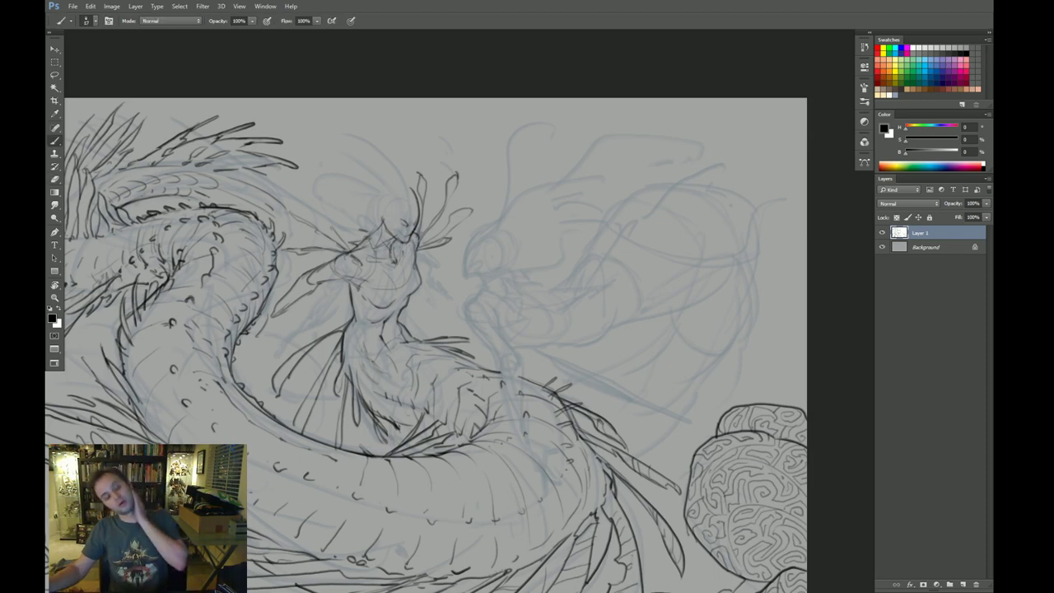
drag(393, 215, 398, 216)
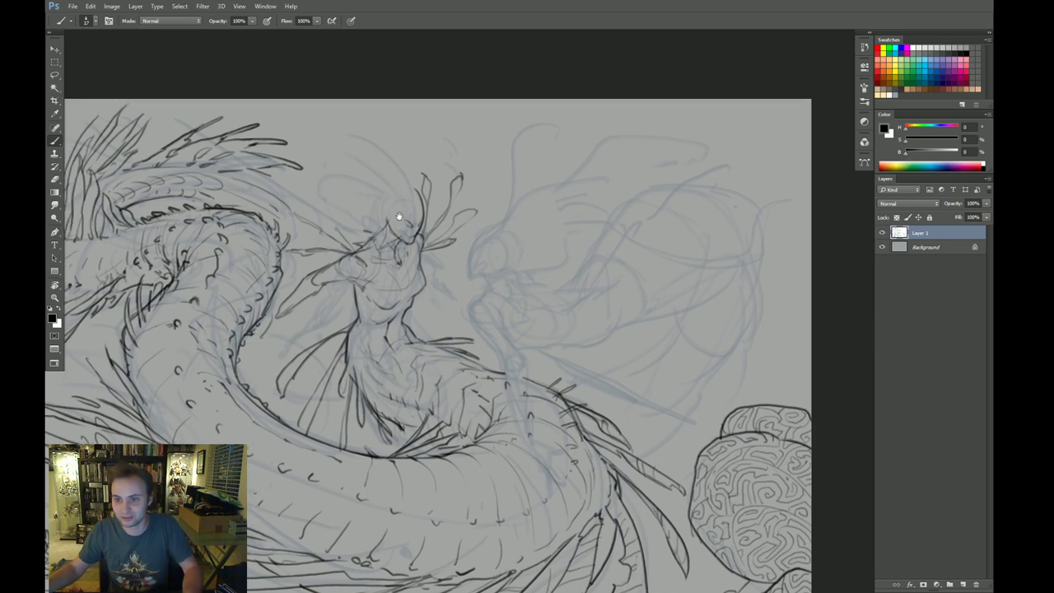
key(e)
key(b)
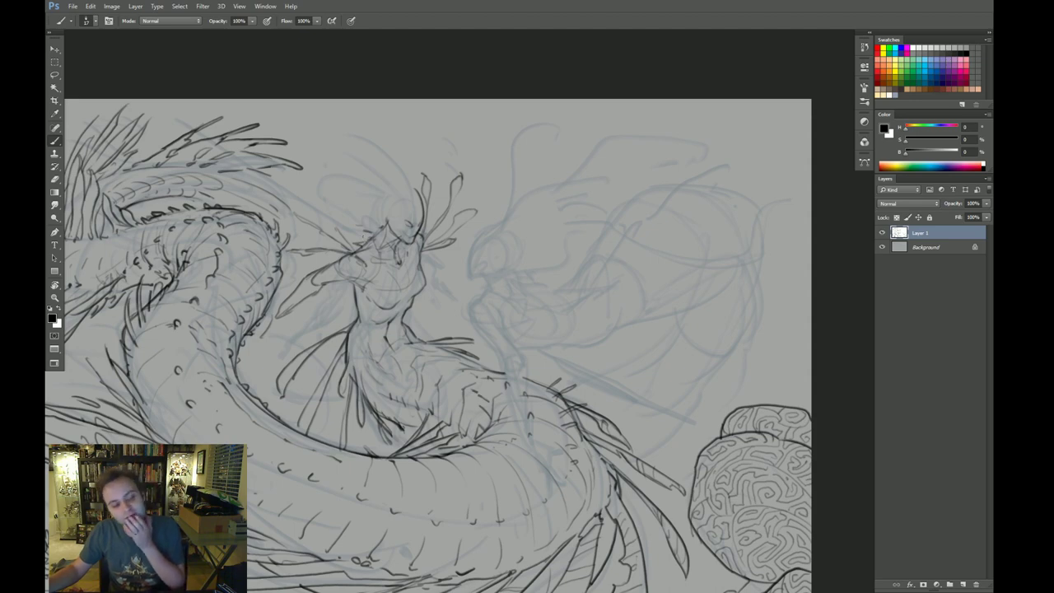
drag(426, 234, 408, 238)
mouse_move(484, 247)
mouse_down()
mouse_move(436, 237)
mouse_move(403, 271)
mouse_up()
key(ctrl+z)
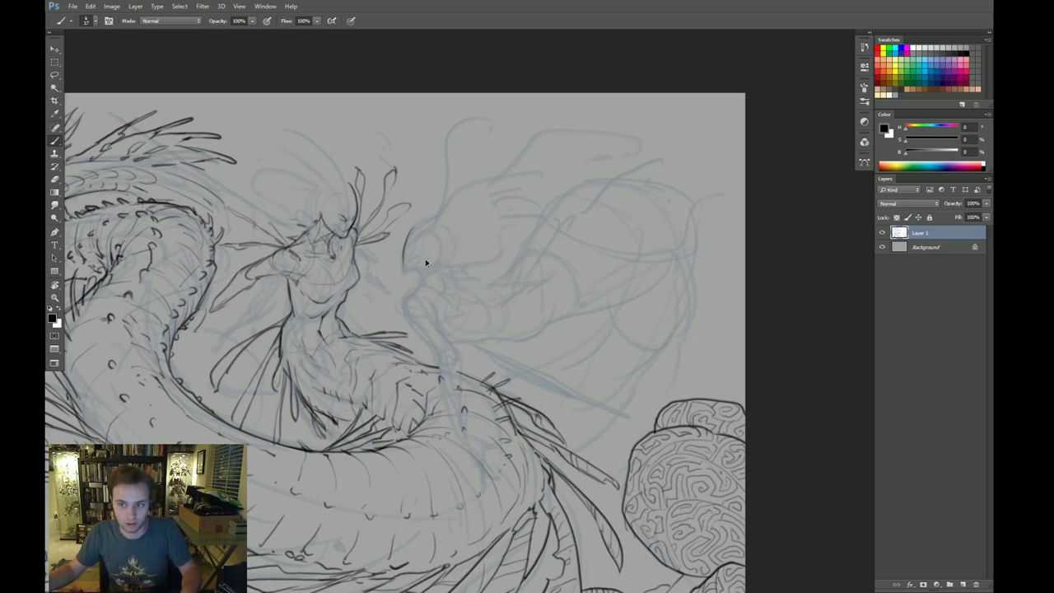
Step: Create a new layer and ink the curved, pointed face outline of the second figure over the sketch
key(ctrl+shift+n)
key(Return)
scroll(425, 242, right, 1)
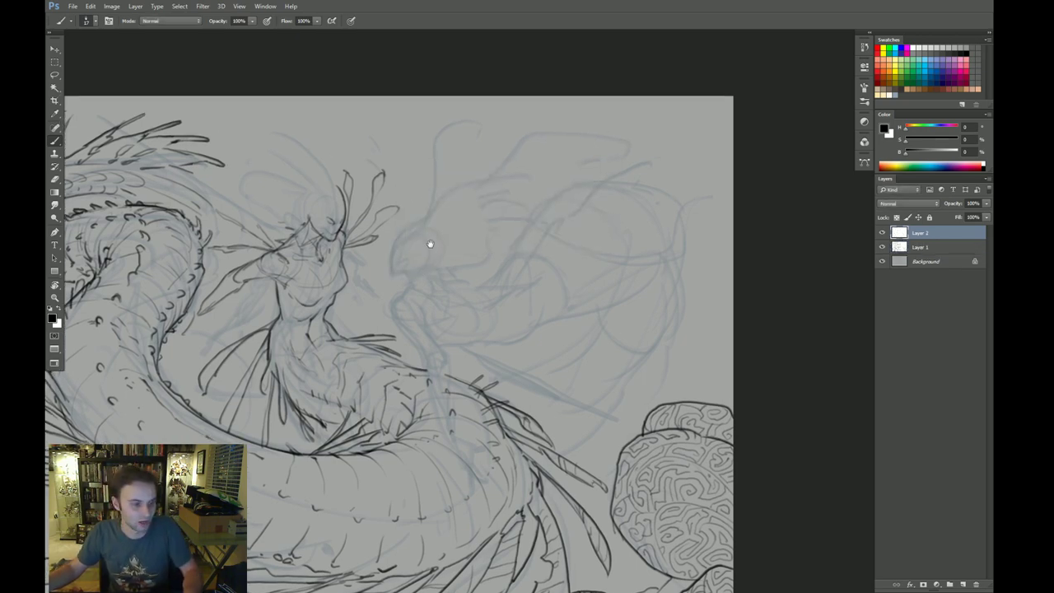
mouse_move(420, 222)
mouse_down()
mouse_move(392, 266)
mouse_move(397, 276)
mouse_move(438, 267)
mouse_up()
key(ctrl+z)
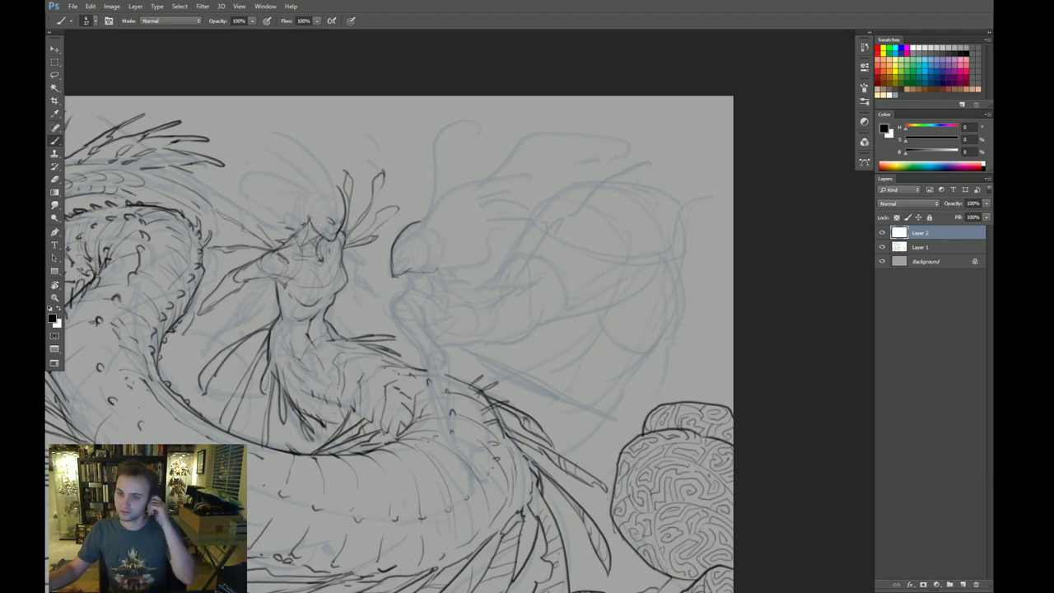
Step: On Layer 1, ink the first figure's wrist and clawed hand reaching toward the serpent's body
key(e)
key(alt+bracketleft)
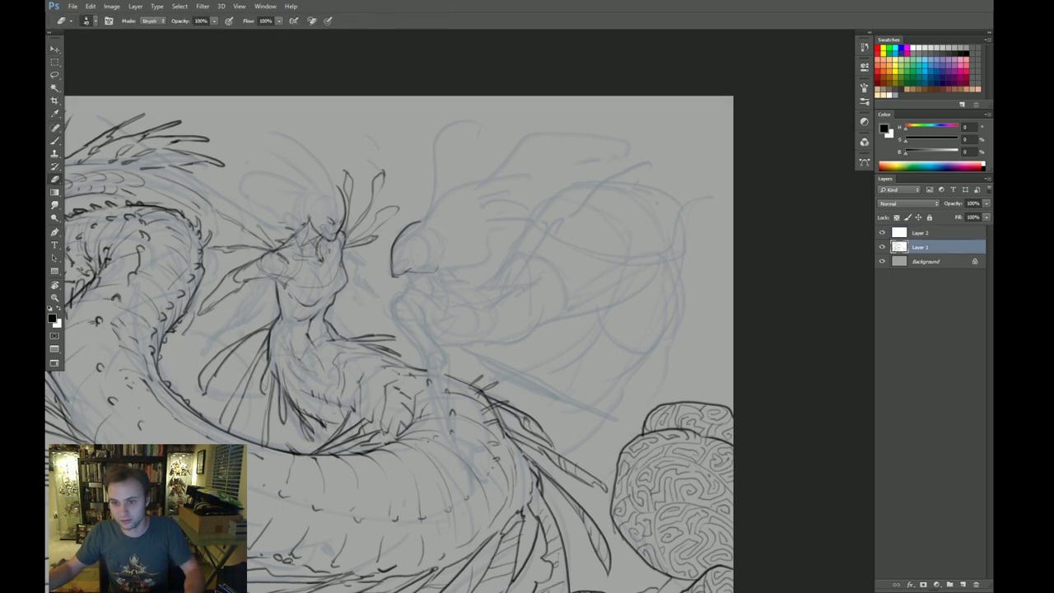
key(v)
key(alt+bracketright)
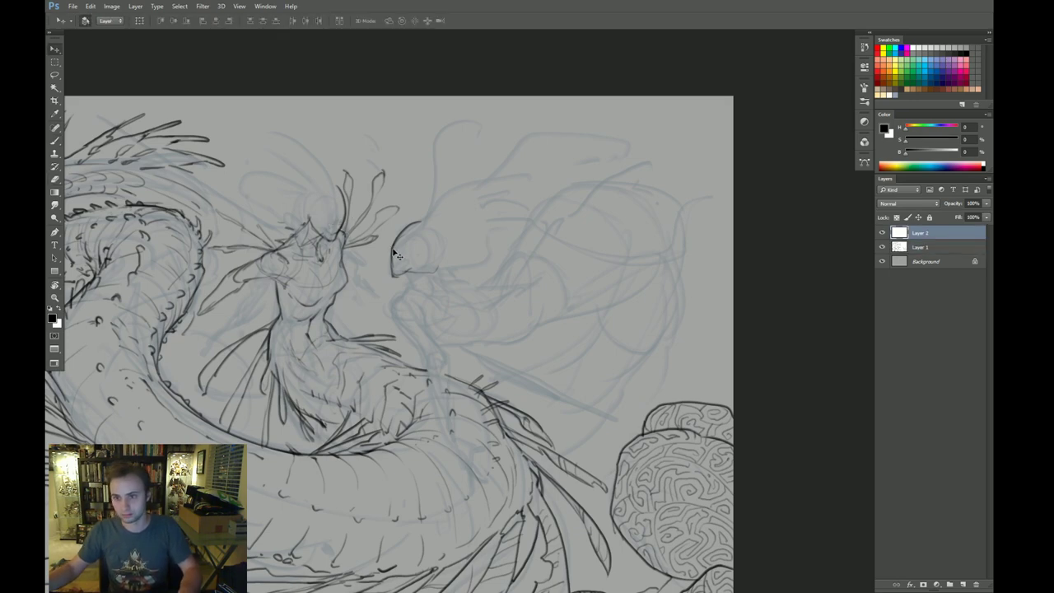
drag(411, 268, 413, 248)
key(alt+bracketleft)
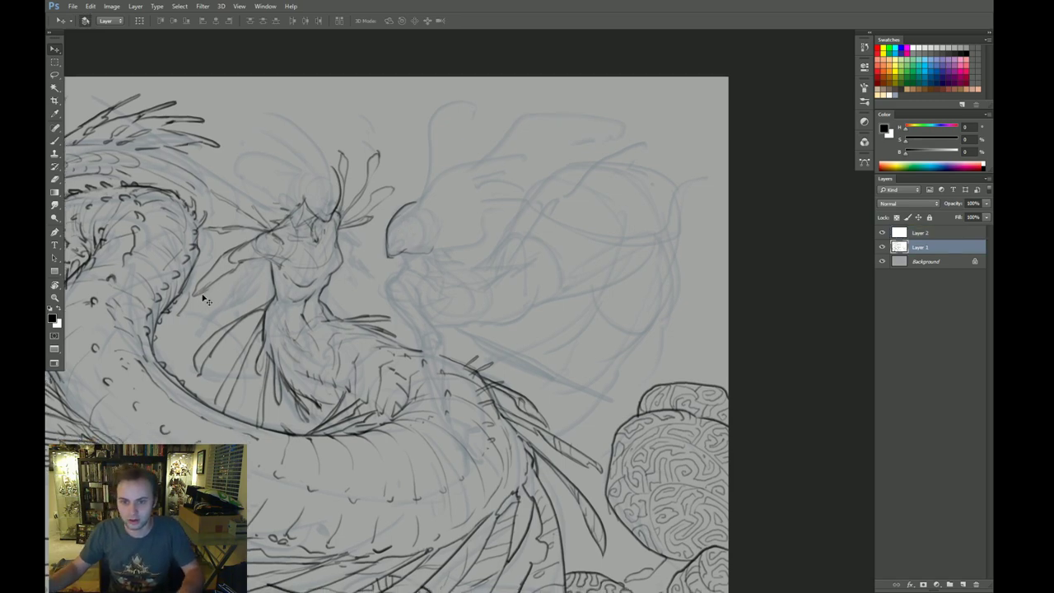
key(b)
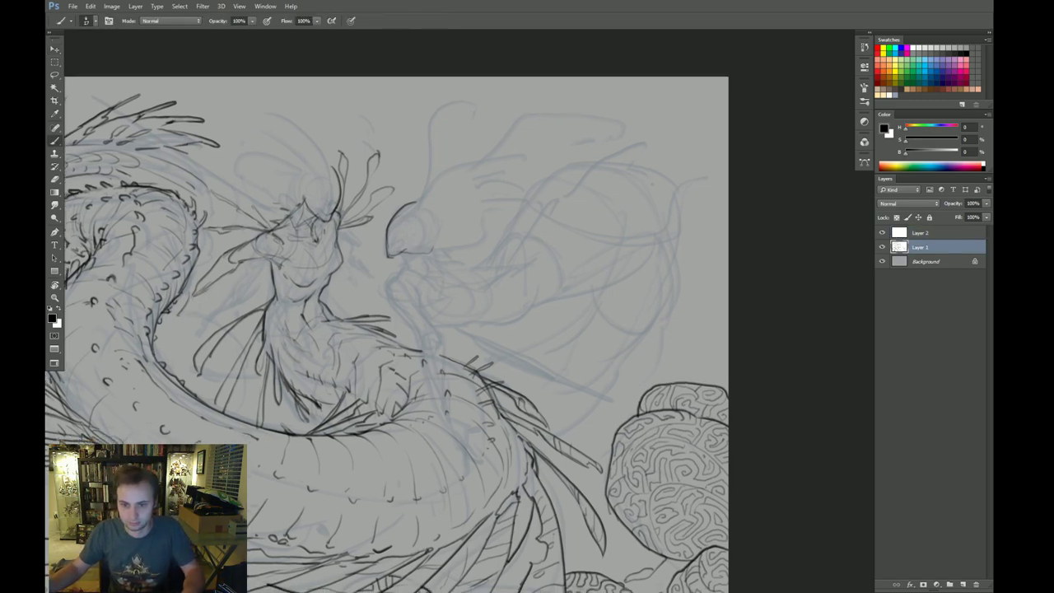
drag(197, 284, 170, 327)
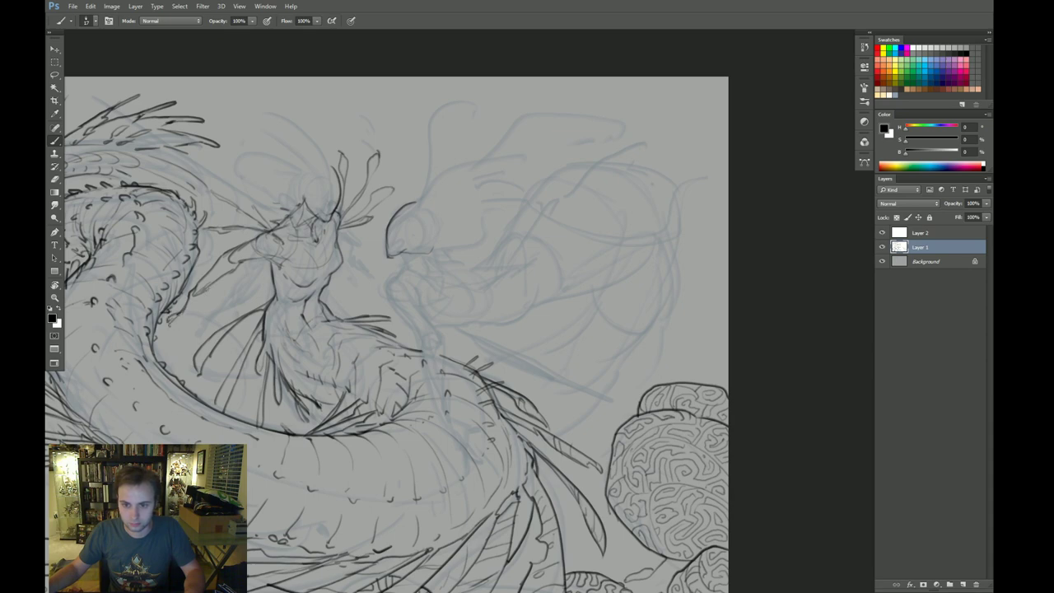
drag(209, 290, 202, 304)
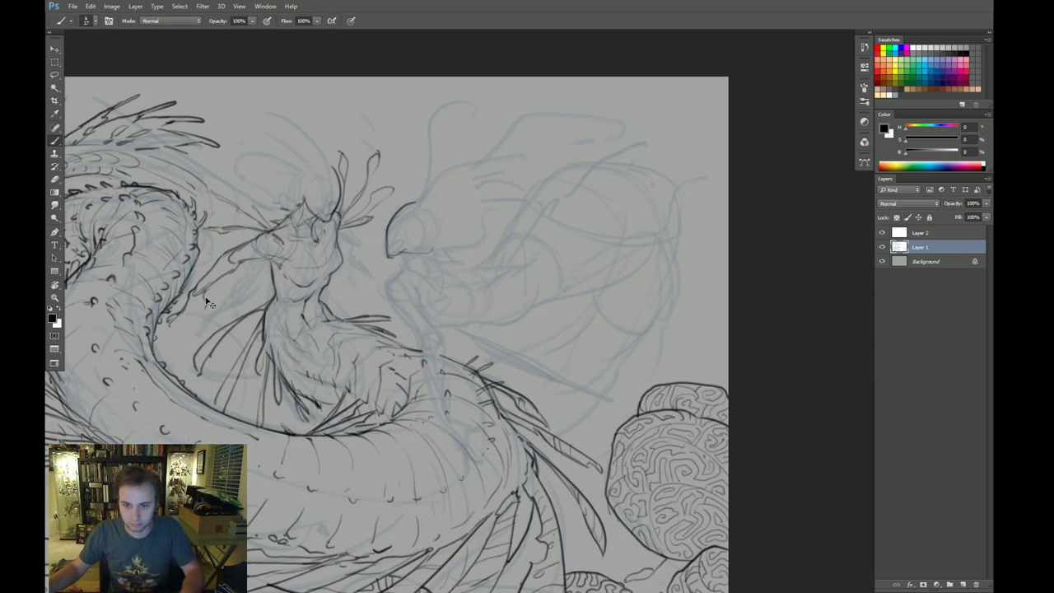
drag(205, 299, 203, 321)
mouse_move(192, 317)
mouse_down()
mouse_move(203, 312)
mouse_move(164, 330)
mouse_move(174, 336)
mouse_up()
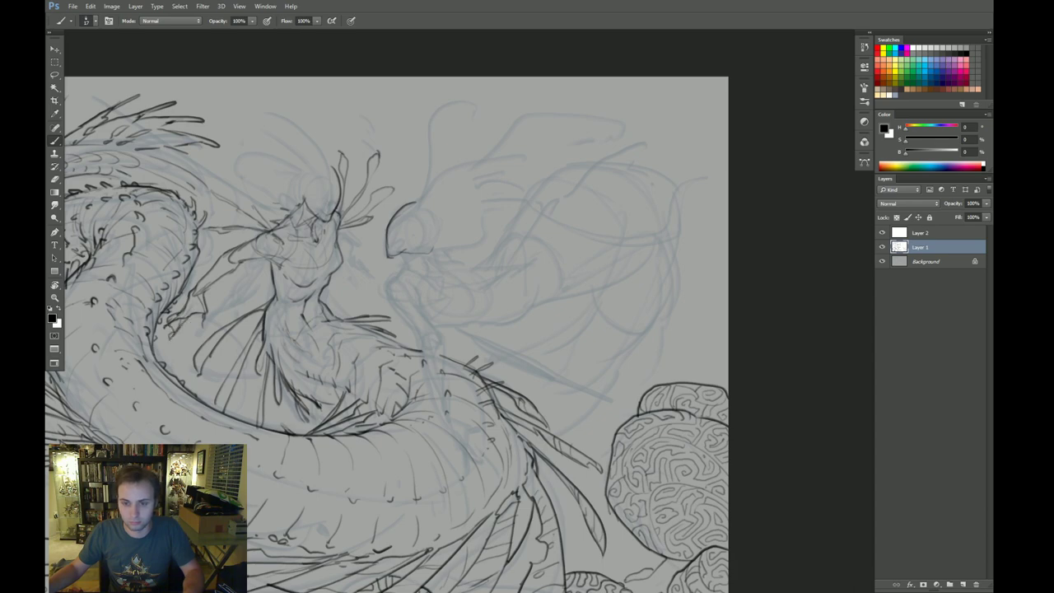
Step: Finish the first figure's hand and add band lines along the forearm and contour details on the shoulder, chest and waist
key(e)
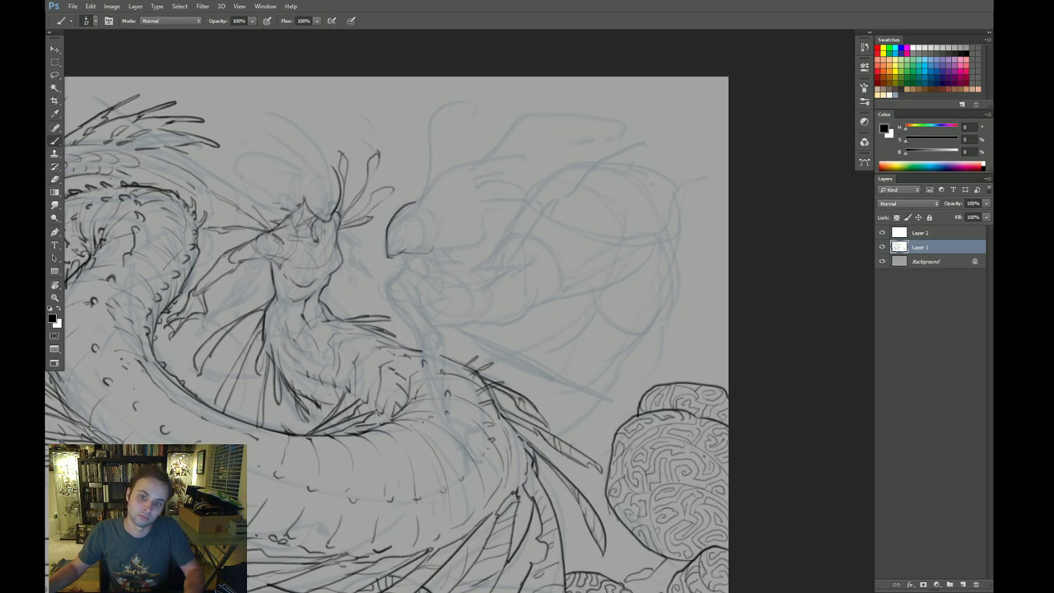
key(b)
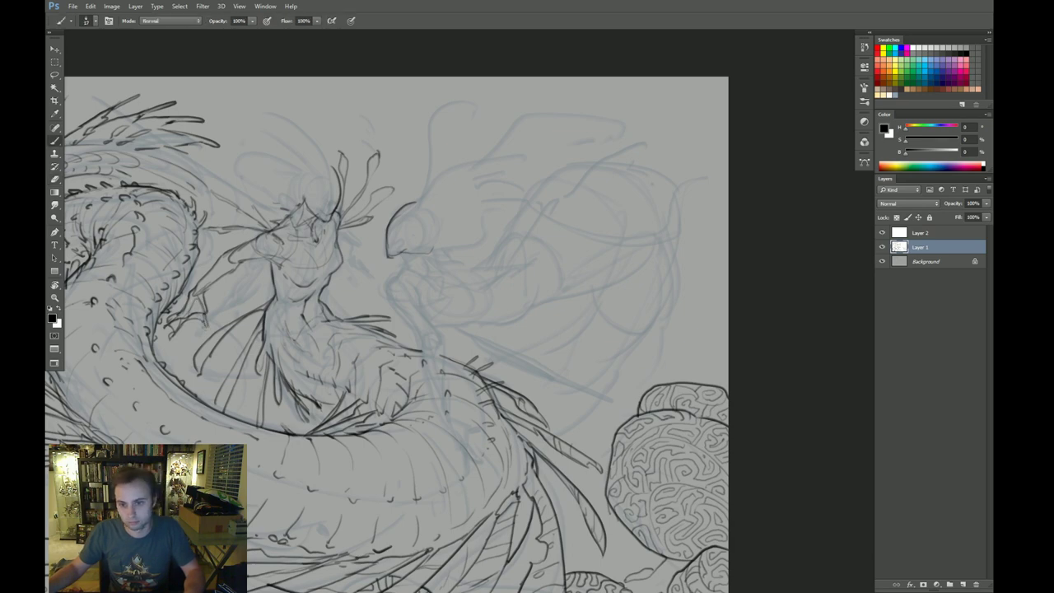
mouse_move(190, 316)
mouse_down()
mouse_move(233, 309)
mouse_move(223, 311)
mouse_up()
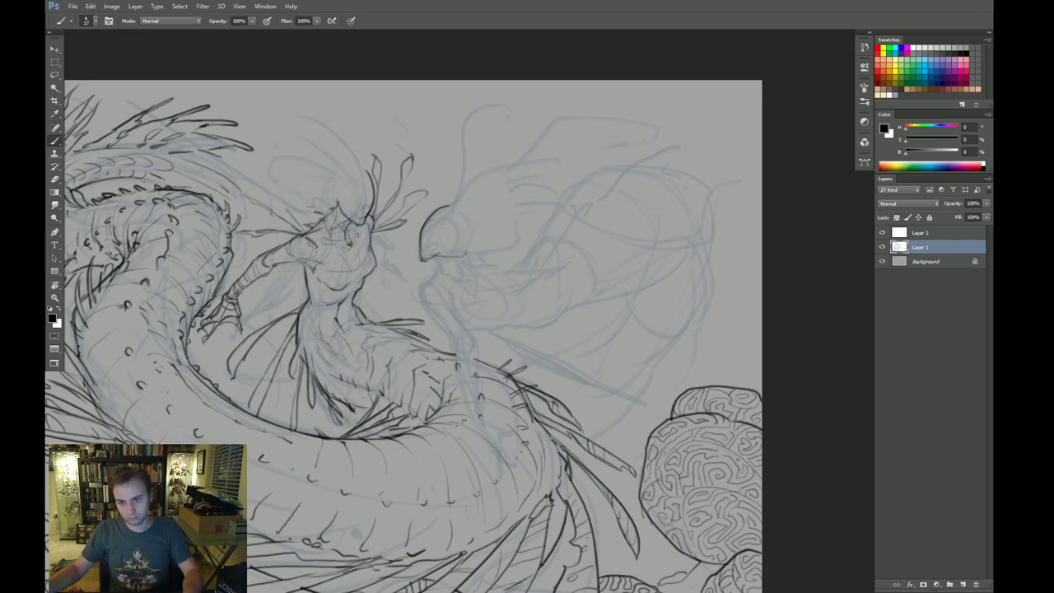
drag(462, 248, 472, 246)
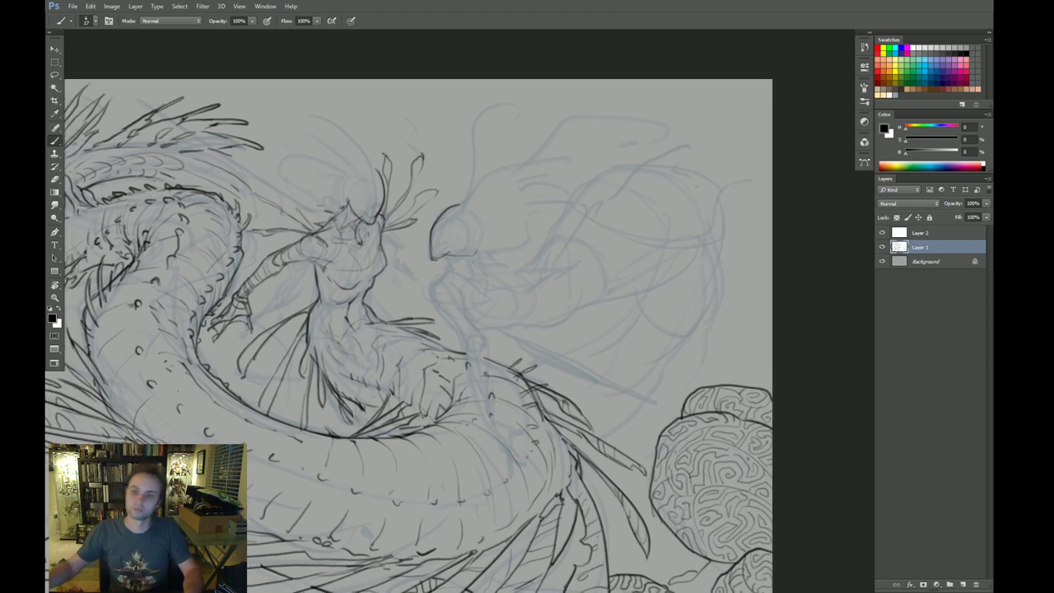
drag(341, 234, 328, 254)
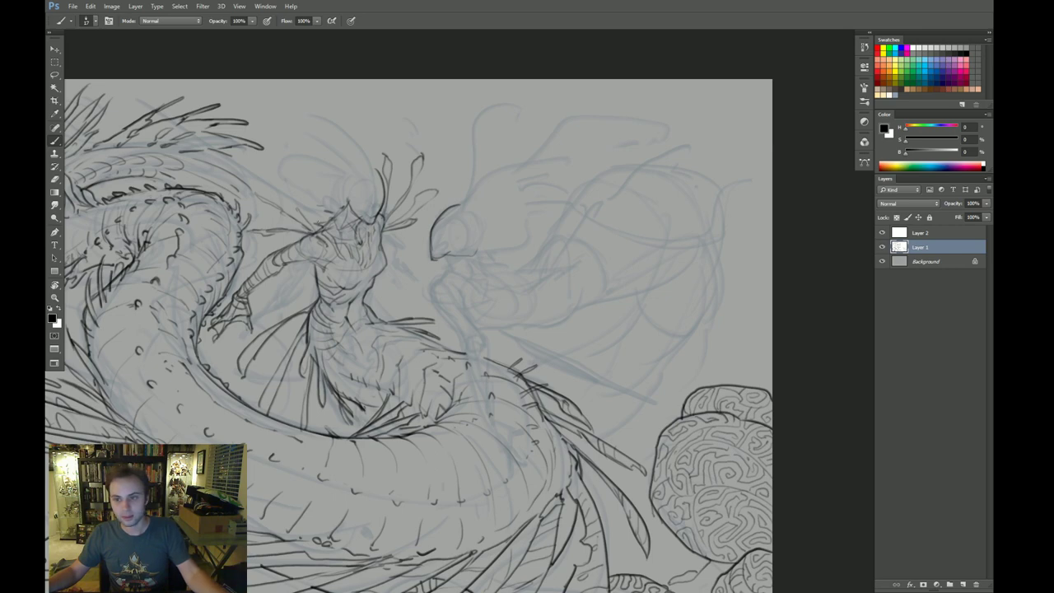
Step: Lasso the upright fin spines on the first figure's head, rotate them slightly away from the face and deselect
key(e)
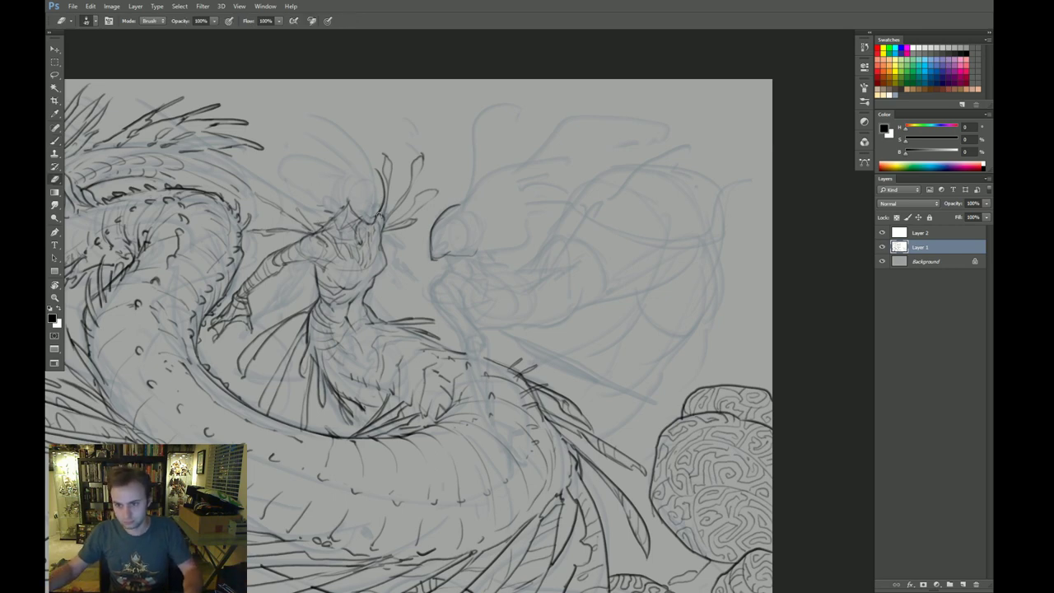
mouse_move(377, 221)
mouse_down()
mouse_move(390, 146)
mouse_move(384, 211)
mouse_move(413, 186)
mouse_up()
key(l)
key(ctrl+t)
alt+click(385, 211)
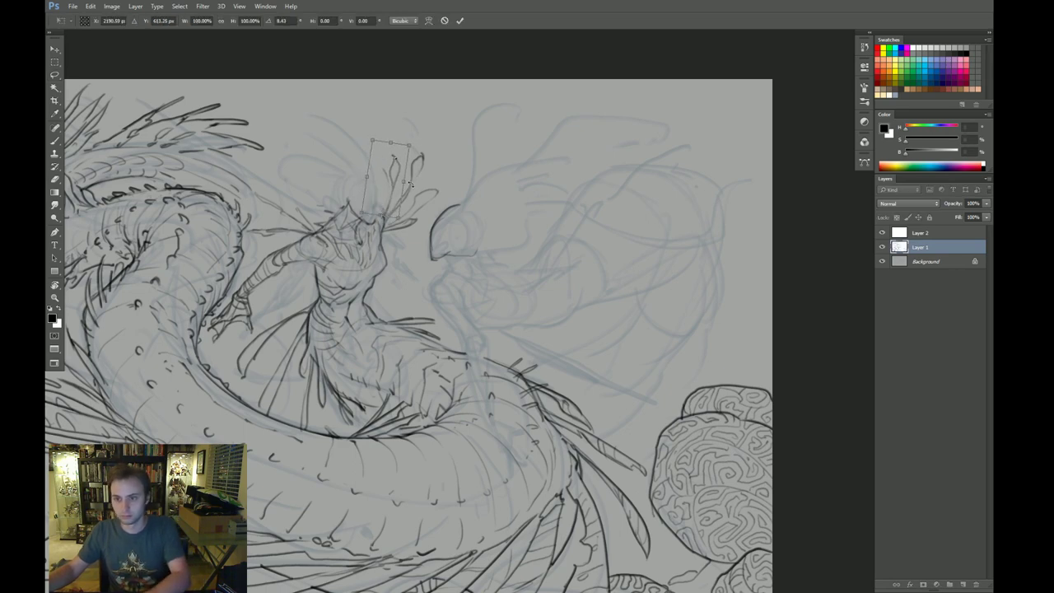
key(Return)
key(ctrl+d)
Step: Flip the canvas horizontally and erase stray lines at the peak of the first figure's head
key(F2)
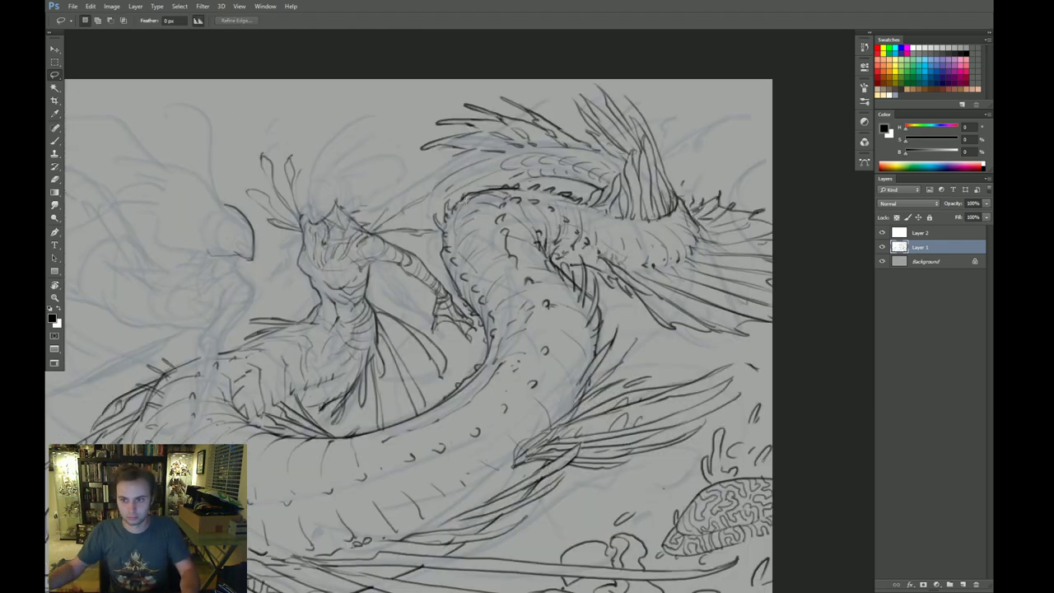
key(e)
drag(388, 197, 476, 180)
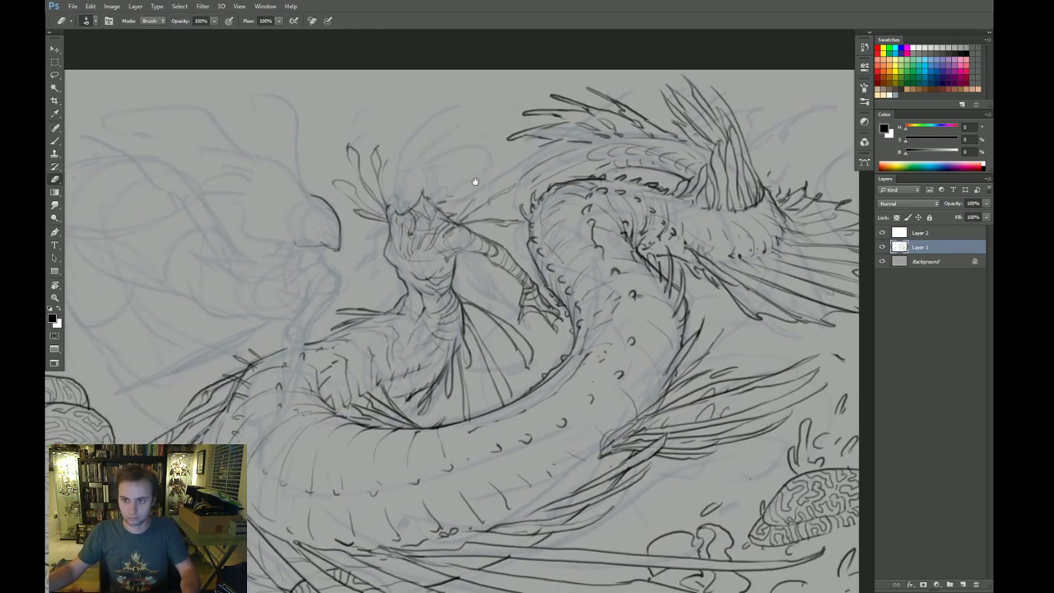
key(b)
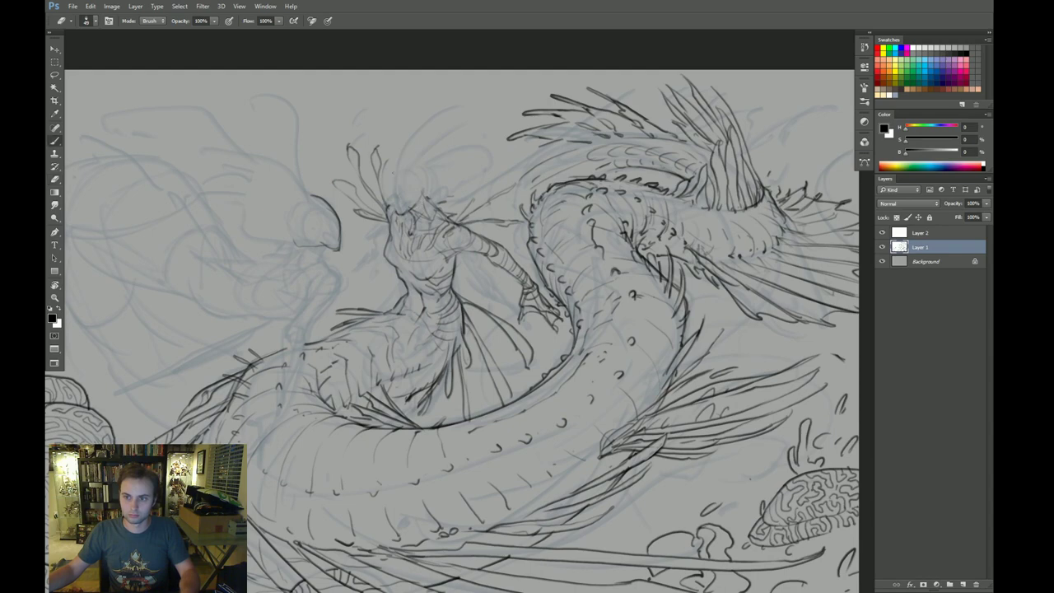
Step: On Layer 2, ink the upper and lower contours of the second figure's body behind the head
click(920, 233)
drag(449, 220, 528, 201)
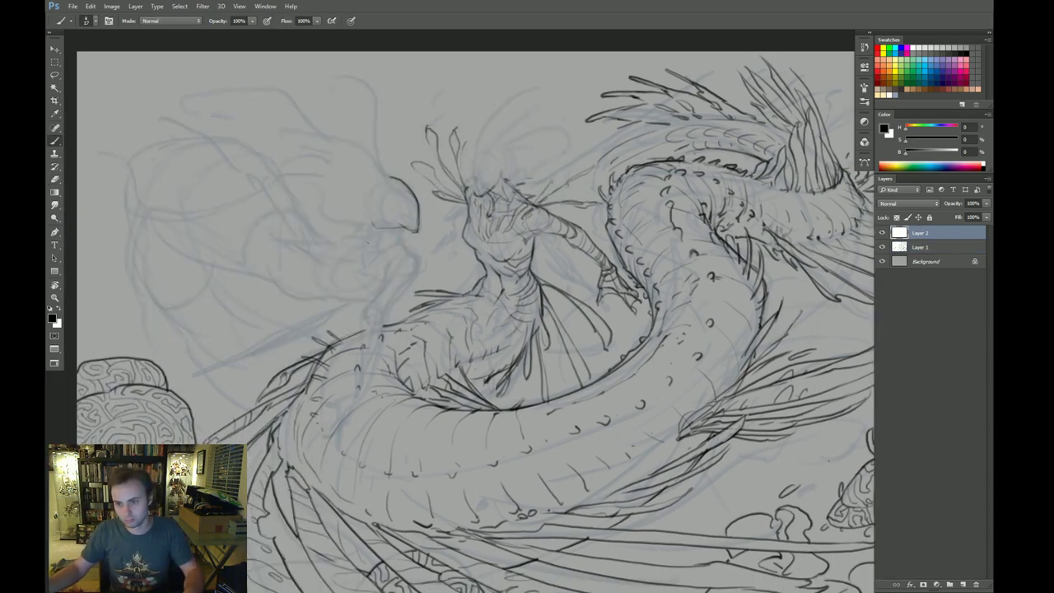
mouse_move(375, 247)
mouse_down()
mouse_move(324, 266)
mouse_move(282, 246)
mouse_move(304, 221)
mouse_move(299, 213)
mouse_move(325, 239)
mouse_up()
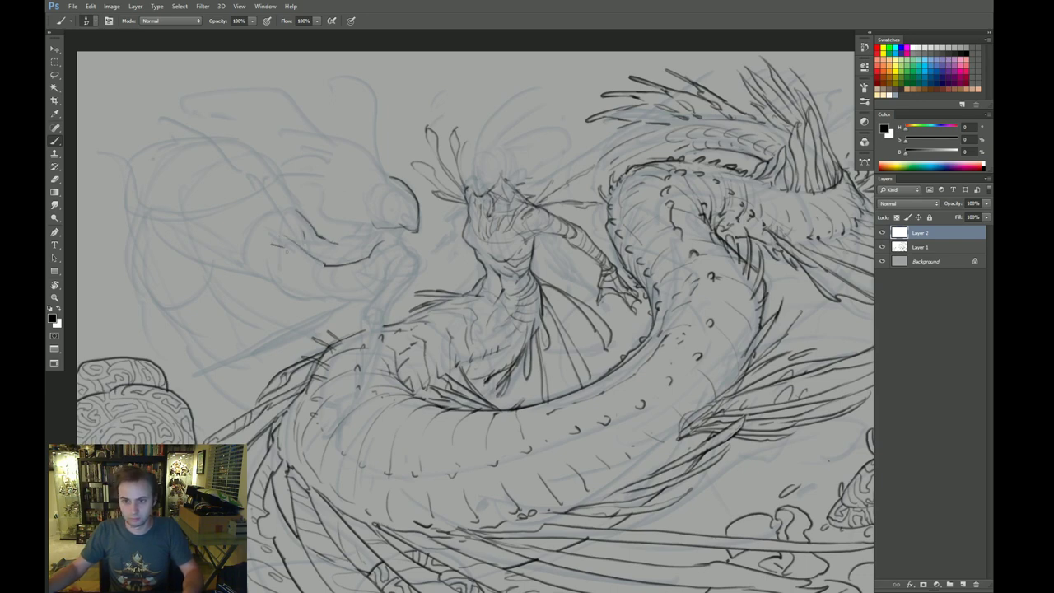
mouse_move(235, 267)
mouse_down()
mouse_move(326, 302)
mouse_move(351, 300)
mouse_up()
key(ctrl+z)
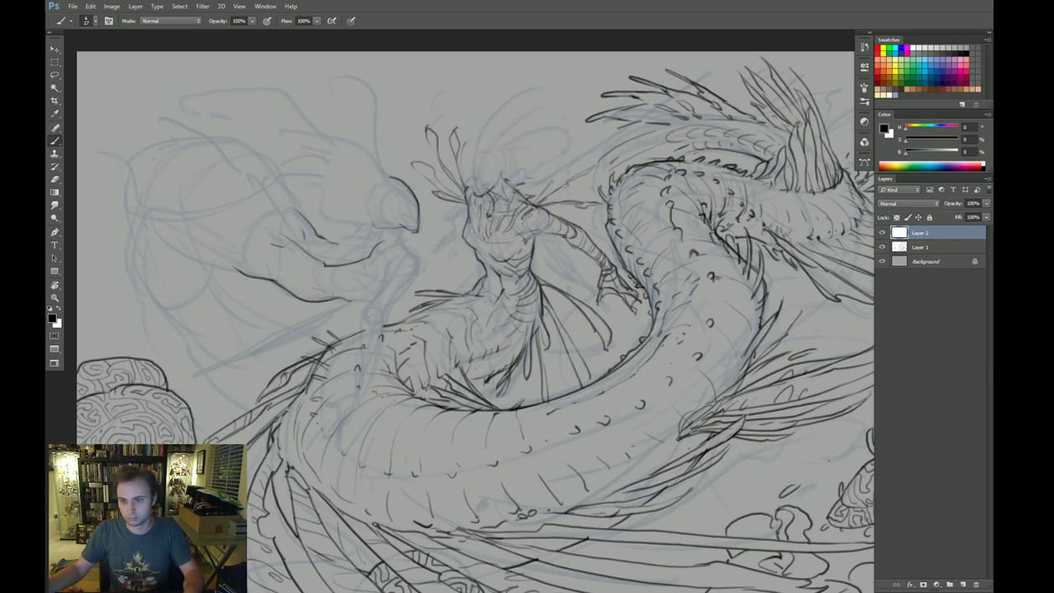
Step: Add the second figure's neck, shoulder and chest lines and curved detail strokes across the torso
mouse_move(307, 269)
mouse_down()
mouse_move(313, 288)
mouse_move(296, 286)
mouse_up()
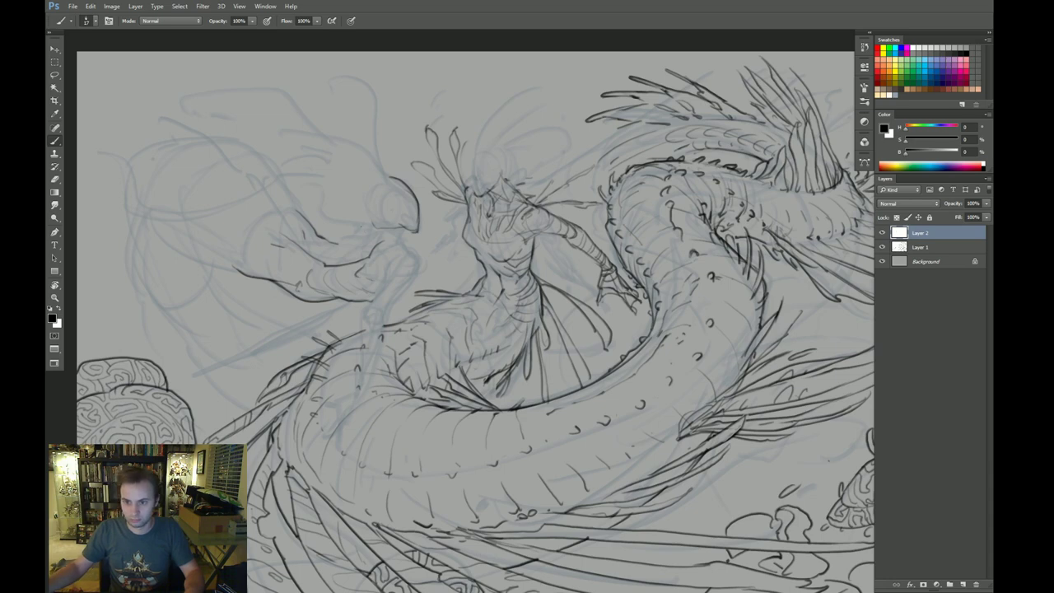
drag(361, 224, 332, 246)
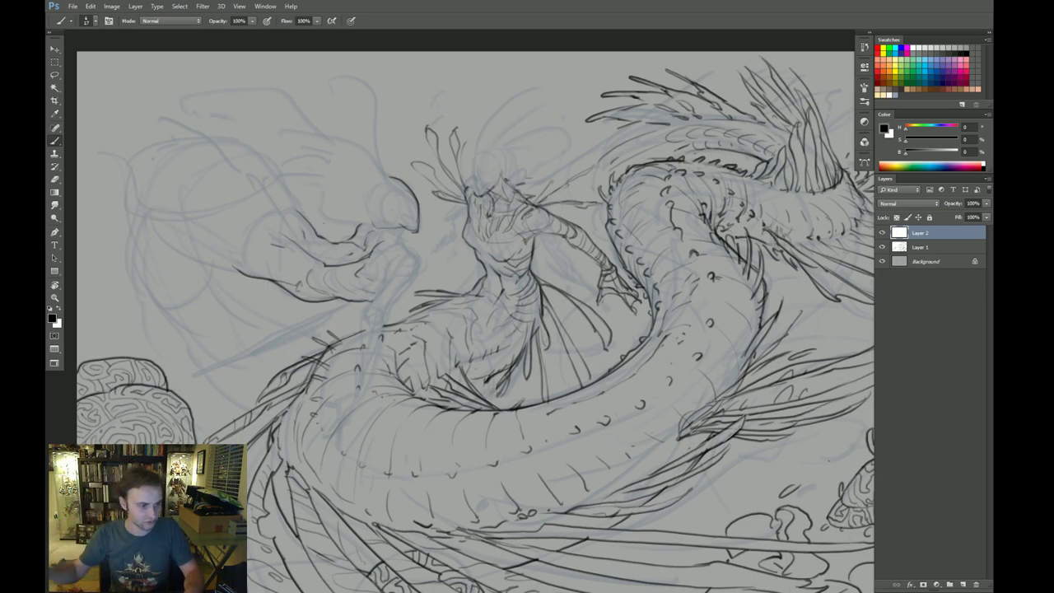
drag(453, 245, 443, 242)
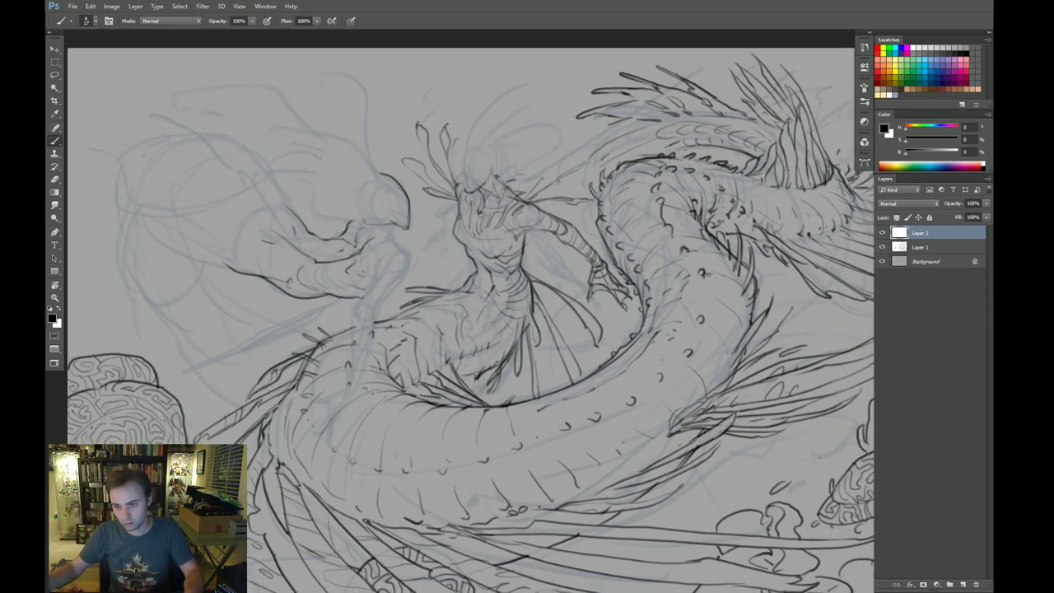
mouse_move(372, 276)
mouse_down()
mouse_move(381, 263)
mouse_move(397, 283)
mouse_up()
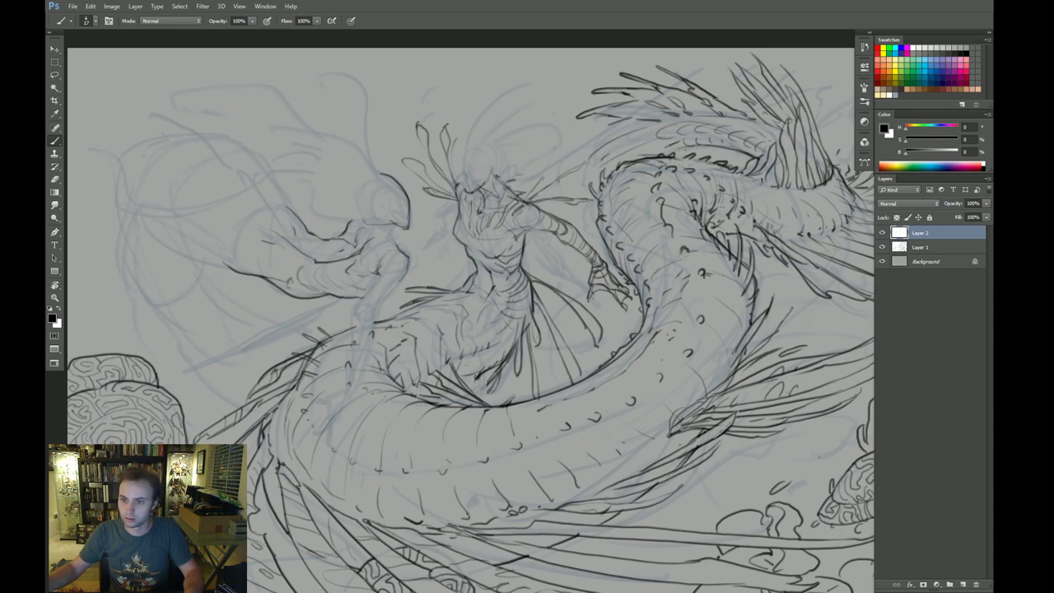
mouse_move(373, 240)
mouse_down()
mouse_move(388, 234)
mouse_move(372, 240)
mouse_up()
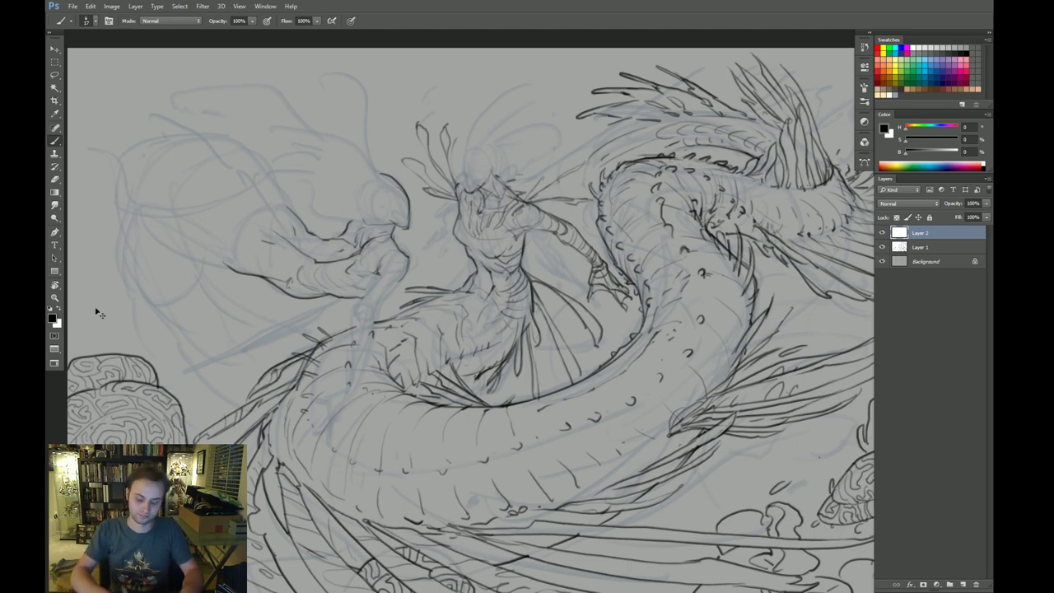
Step: Flip the canvas back horizontally and refine the second figure's head outline, erasing excess line around the face
key(F2)
drag(523, 324, 351, 341)
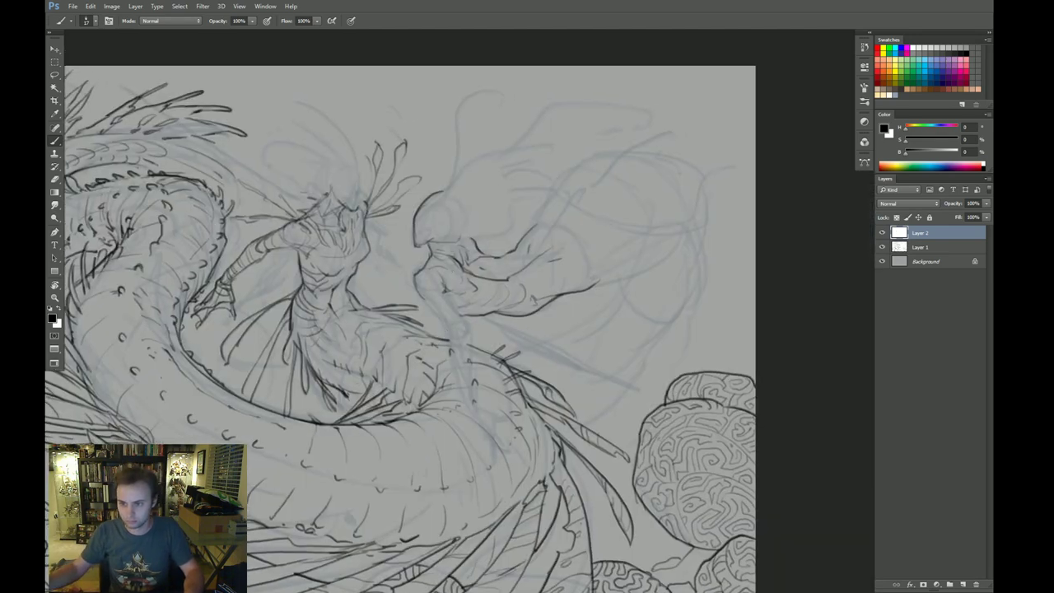
key(e)
drag(429, 241, 436, 238)
key(b)
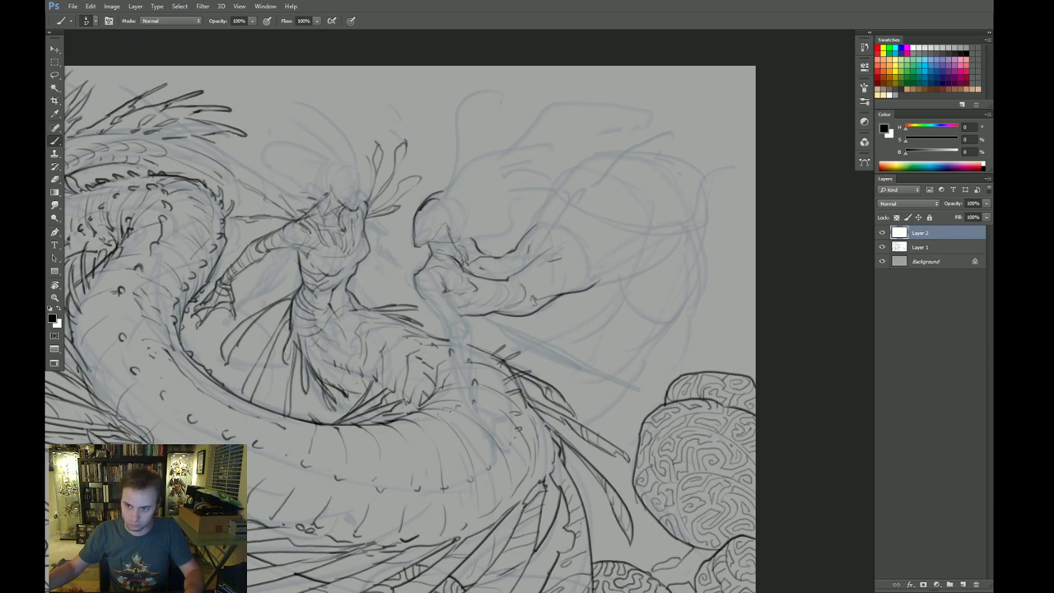
Step: Redraw the front contour of the second figure's head, making the face outline fuller
key(e)
key(b)
drag(432, 198, 416, 244)
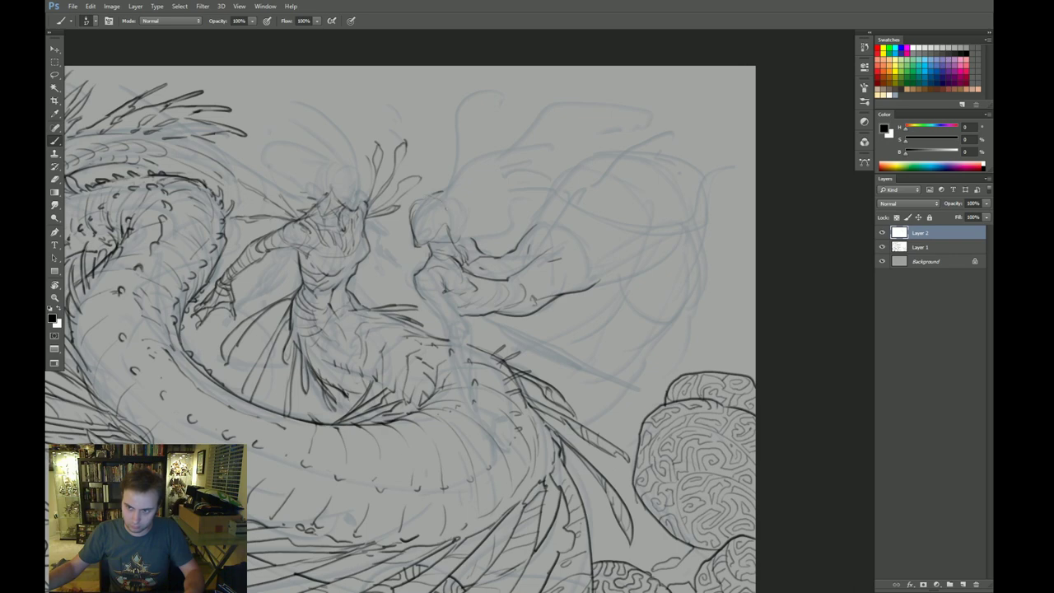
key(e)
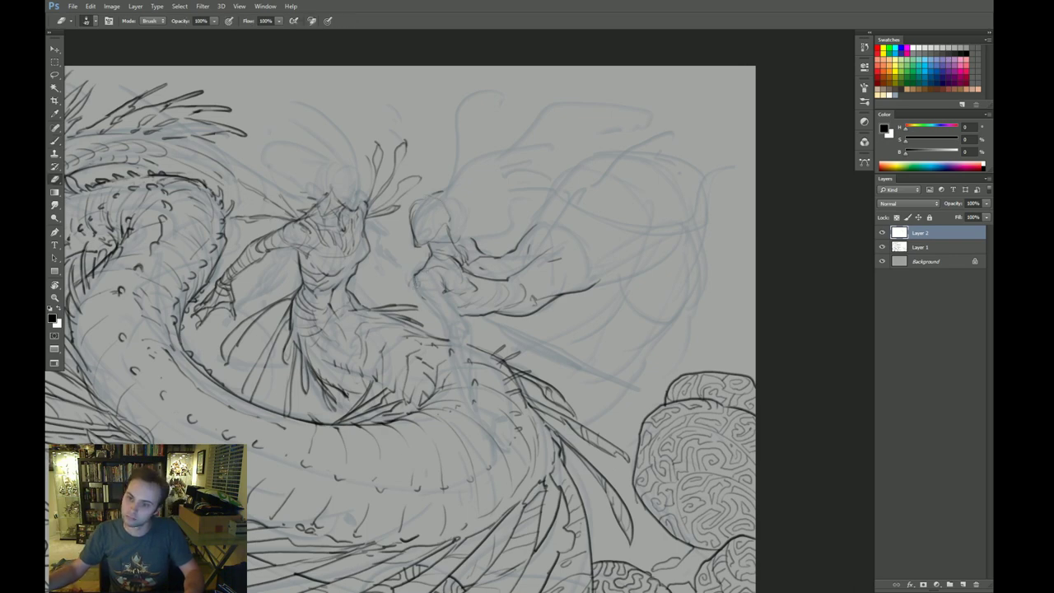
key(b)
drag(410, 284, 481, 329)
key(e)
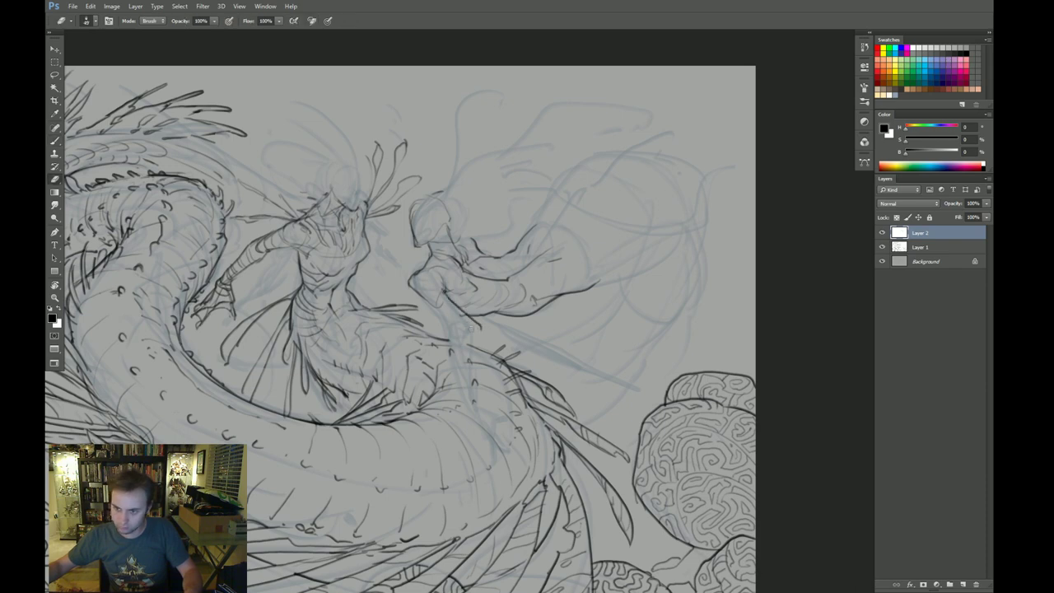
key(b)
drag(420, 298, 478, 332)
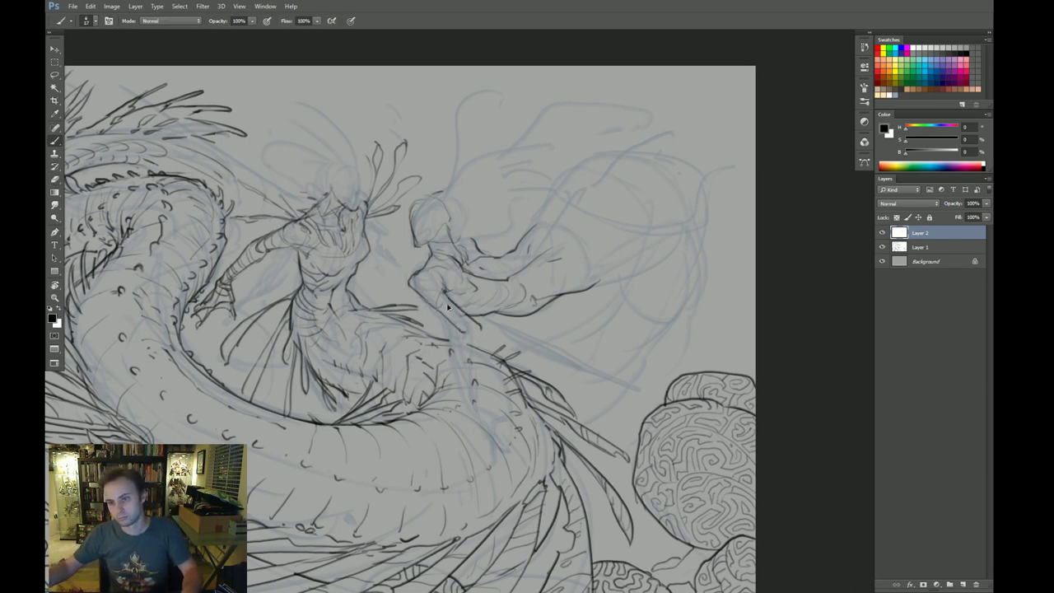
key(ctrl+z)
key(ctrl+z)
Step: Reshape the second figure's rounded shoulder and ink the contour of its upper arm down to the elbow
key(e)
mouse_move(438, 306)
mouse_down()
mouse_move(416, 290)
mouse_move(418, 270)
mouse_move(425, 299)
mouse_move(445, 285)
mouse_up()
key(b)
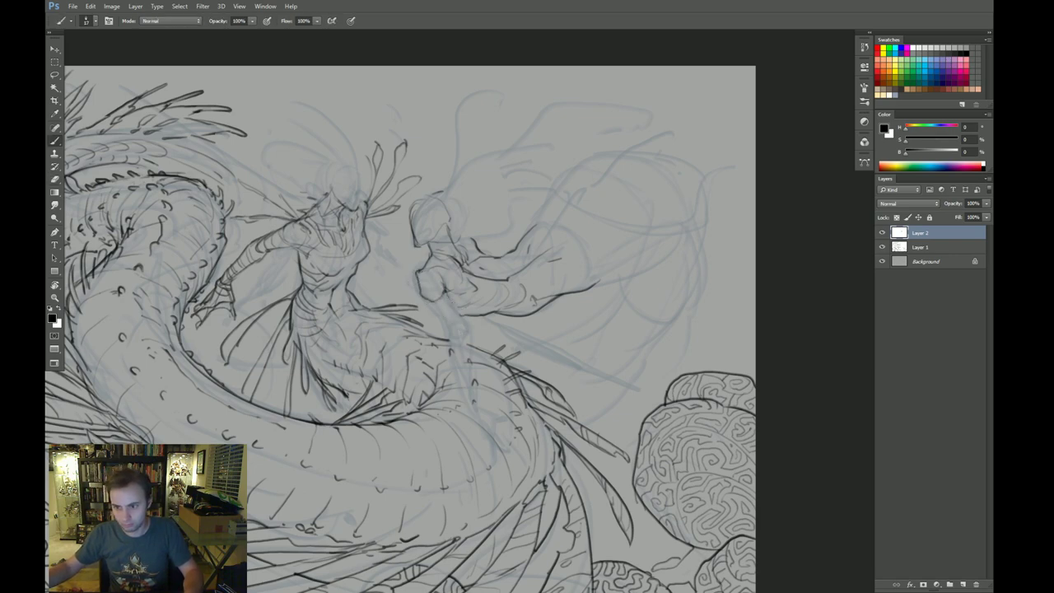
key(e)
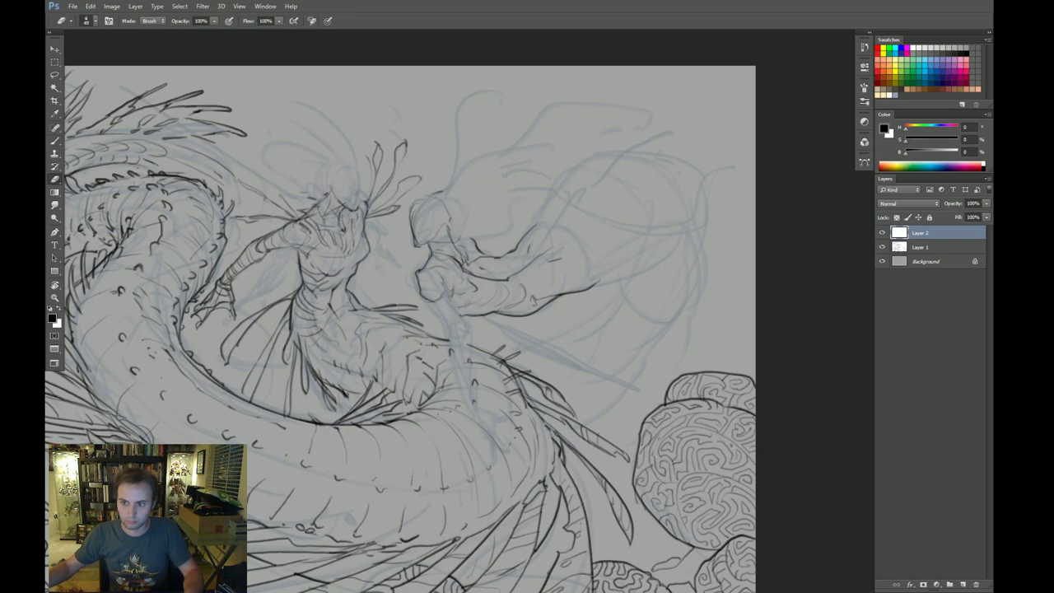
key(b)
drag(432, 305, 465, 336)
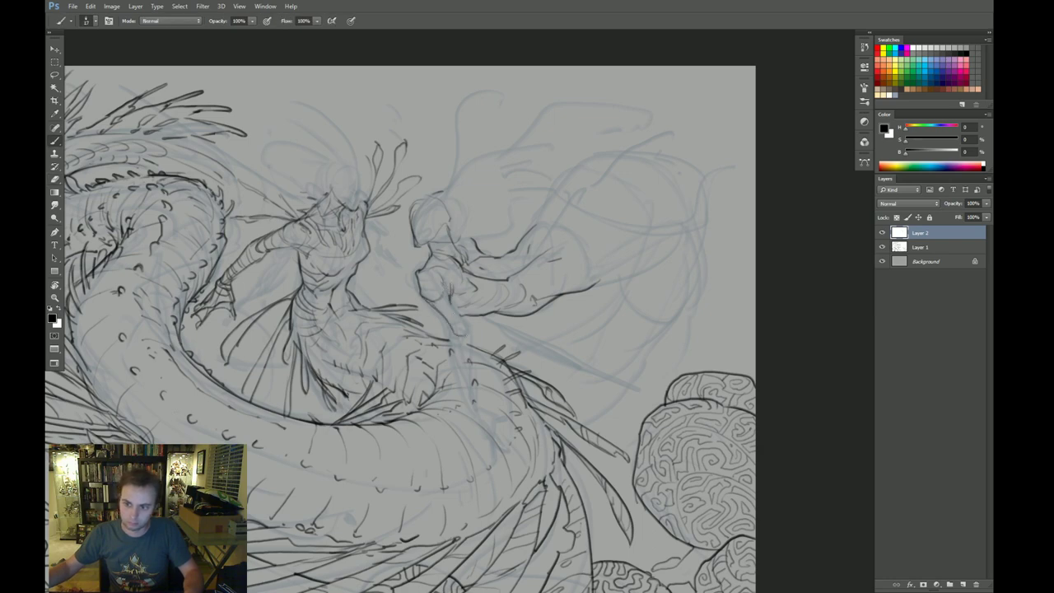
Step: Ink both contours of the second figure's forearm down onto the serpent's body and clean up the lines around the elbow
mouse_move(453, 301)
mouse_down()
mouse_move(476, 341)
mouse_move(463, 379)
mouse_move(474, 407)
mouse_up()
key(e)
key(b)
drag(475, 336, 481, 411)
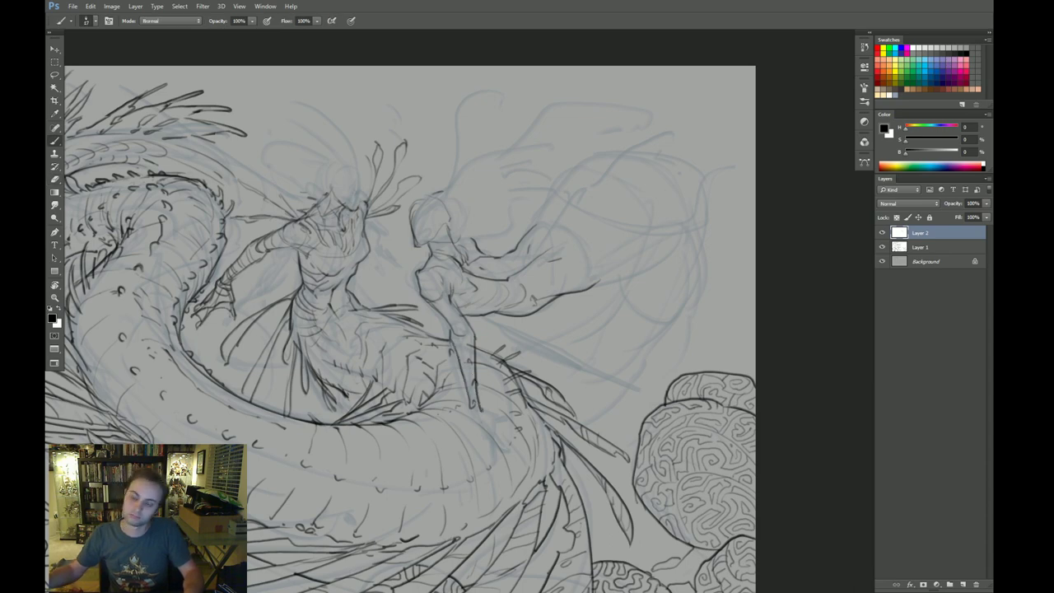
key(e)
drag(455, 331, 462, 374)
key(b)
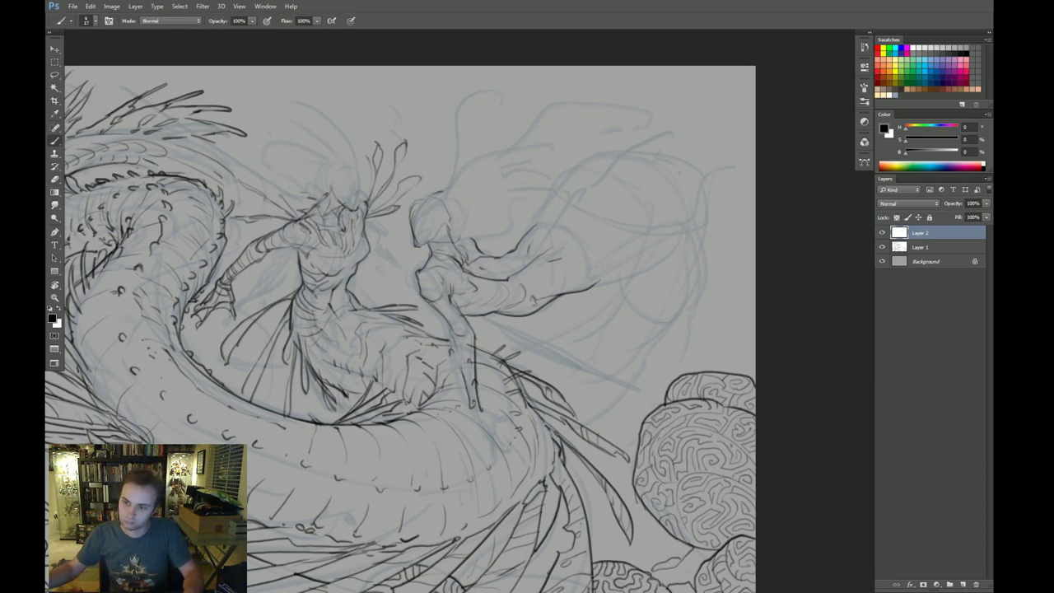
key(e)
key(b)
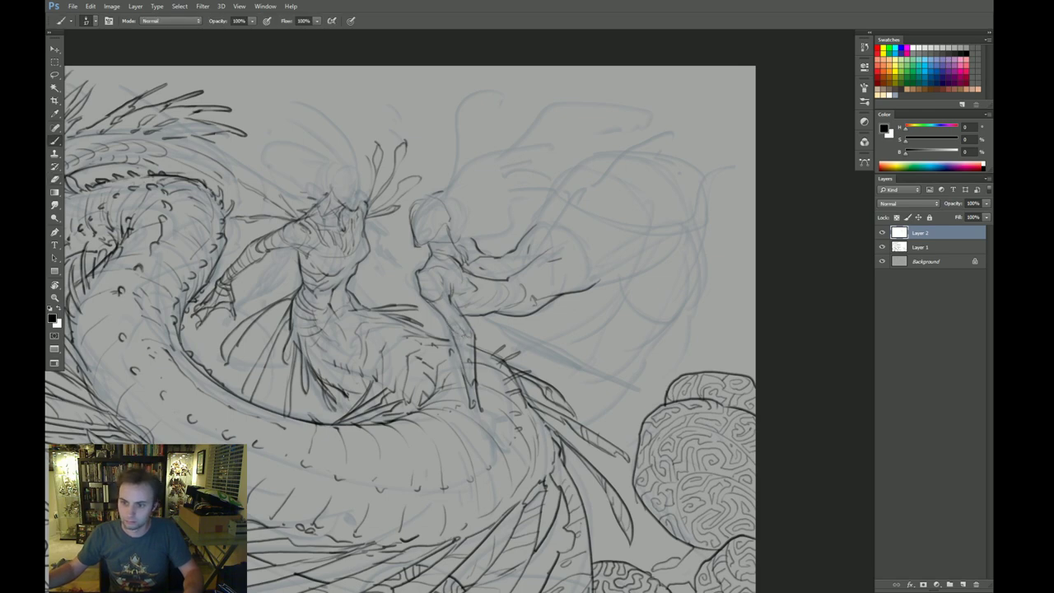
Step: Extend the second figure's forearm with wrist lines where it meets the serpent's coil
key(r)
drag(629, 338, 550, 411)
drag(631, 315, 531, 408)
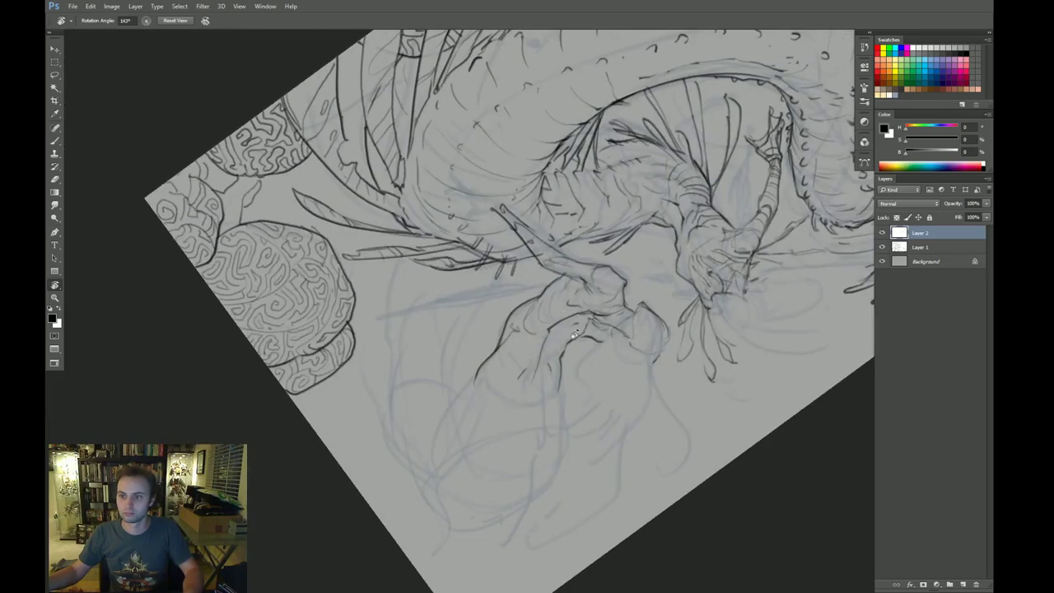
key(Escape)
drag(613, 324, 602, 299)
mouse_move(697, 337)
mouse_down()
mouse_move(533, 348)
mouse_move(513, 398)
mouse_up()
key(b)
key(ctrl+z)
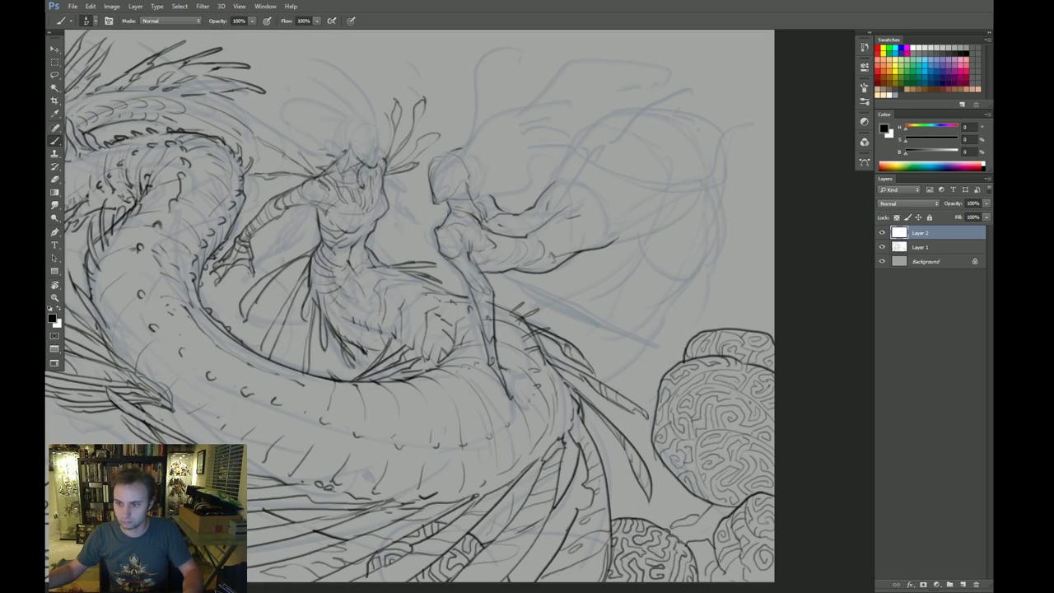
drag(497, 360, 510, 368)
mouse_move(492, 322)
mouse_down()
mouse_move(493, 362)
mouse_move(490, 302)
mouse_up()
Step: Clean up overlapping lines around the arm on Layer 1, then ink the second figure's clawed hand on Layer 2, resting on the serpent
click(911, 247)
key(e)
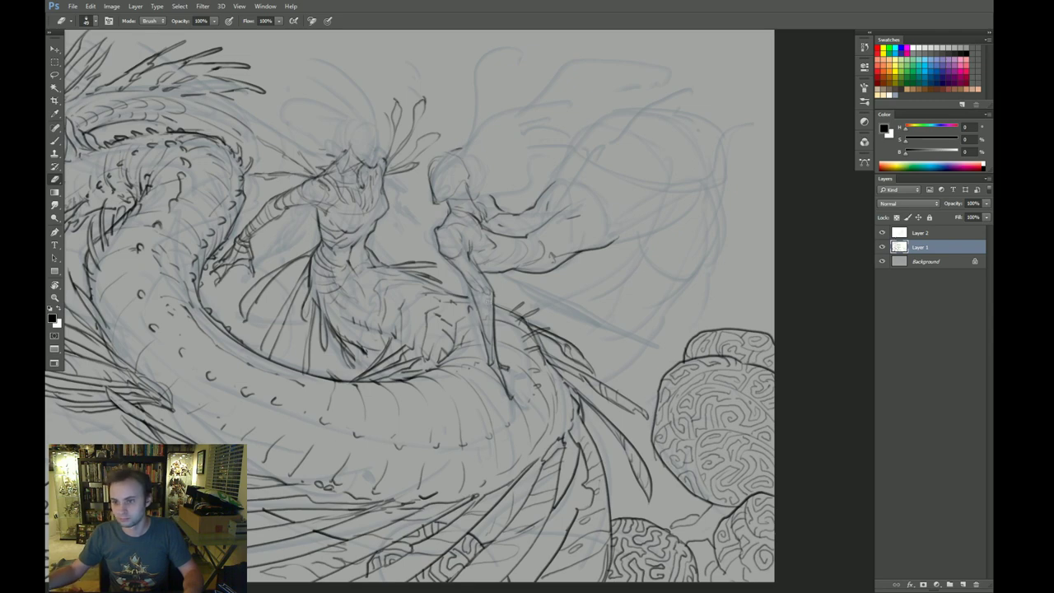
key(alt+bracketright)
drag(622, 318, 602, 320)
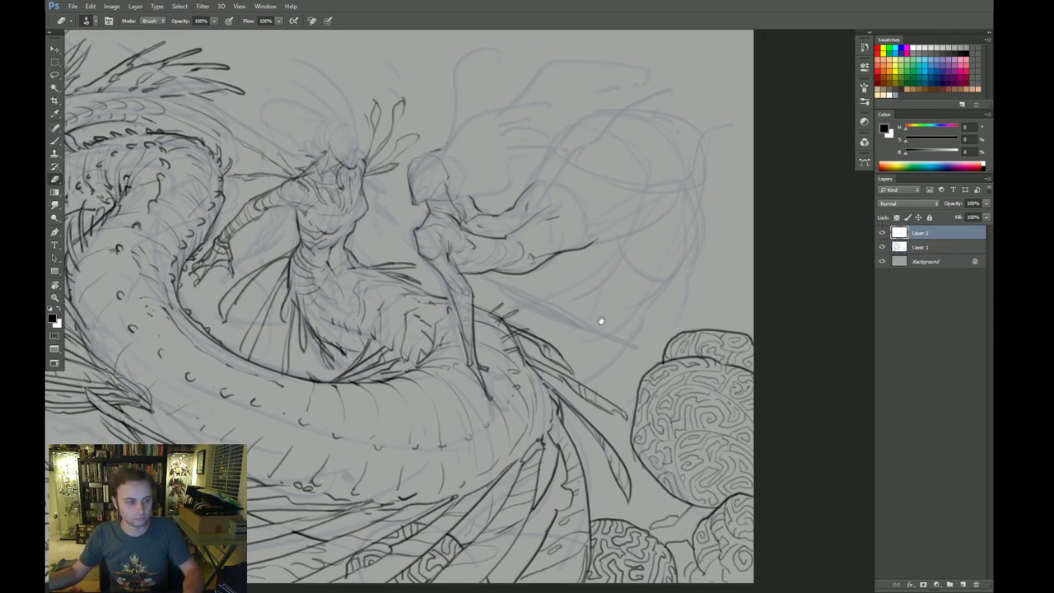
key(b)
mouse_move(488, 393)
mouse_down()
mouse_move(509, 395)
mouse_move(493, 367)
mouse_move(525, 392)
mouse_up()
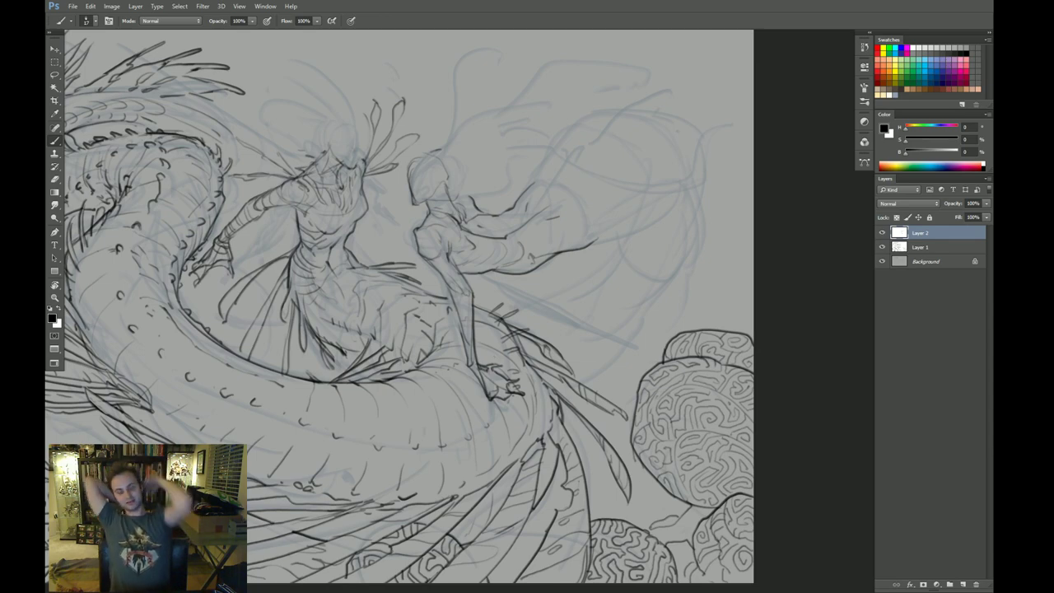
Step: Flip the canvas horizontally and touch up the second figure's shoulder and arm lines
key(ctrl+shift+h)
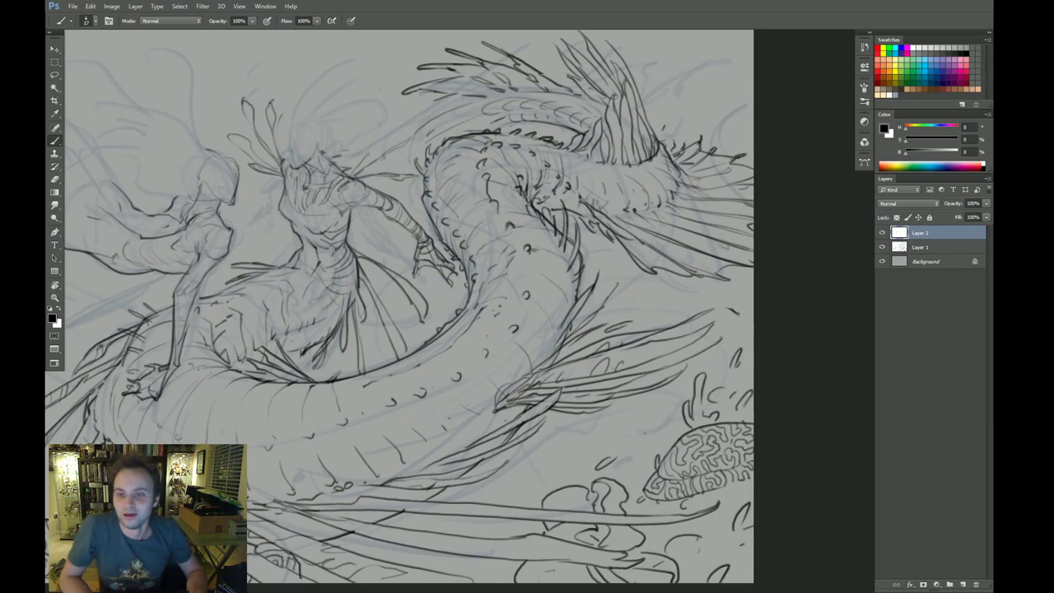
mouse_move(387, 322)
mouse_down()
mouse_move(473, 311)
mouse_move(486, 321)
mouse_up()
key(e)
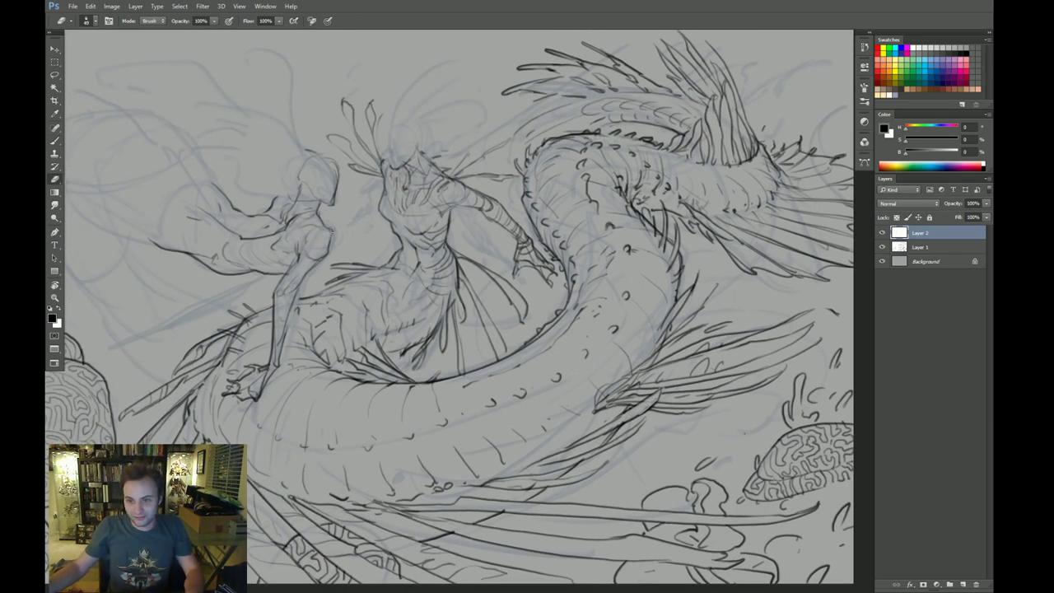
key(b)
mouse_move(330, 249)
mouse_down()
mouse_move(414, 266)
mouse_move(363, 259)
mouse_up()
key(e)
key(b)
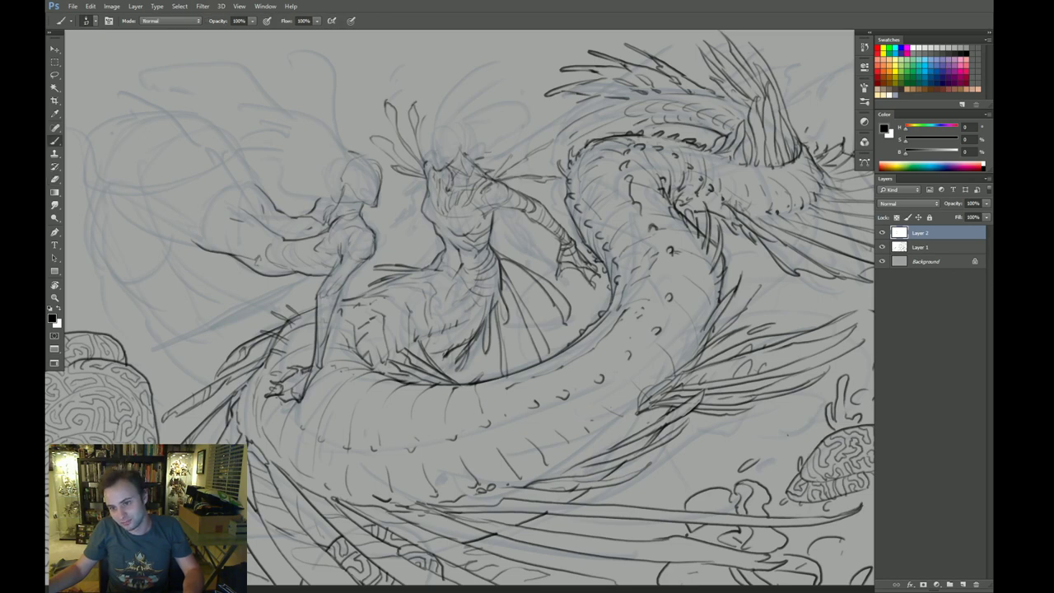
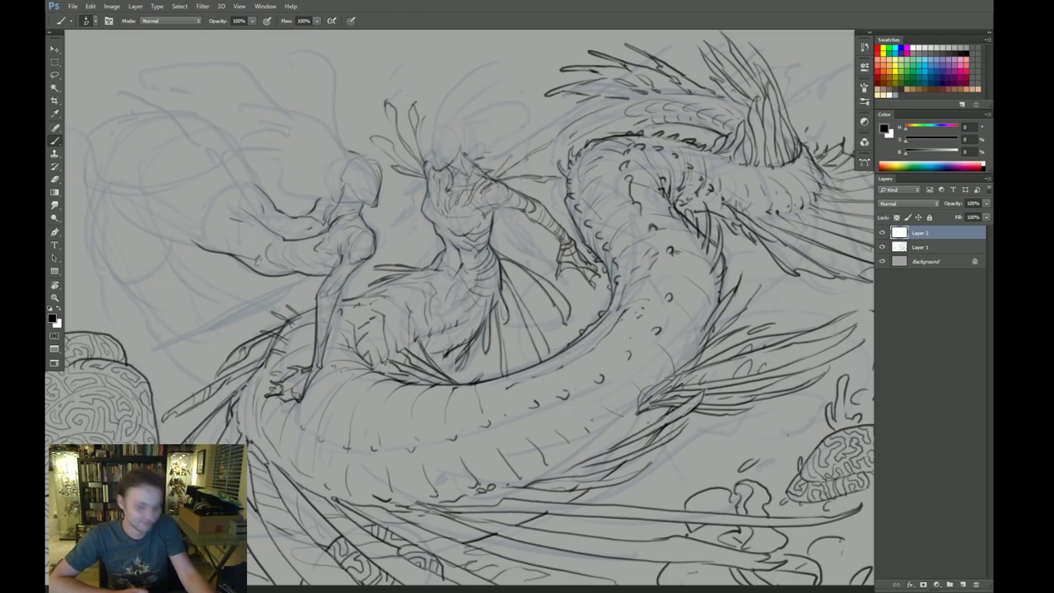
Step: Add small detail strokes to the second figure's upper body in the mirrored view, erasing excess line
drag(411, 300, 466, 317)
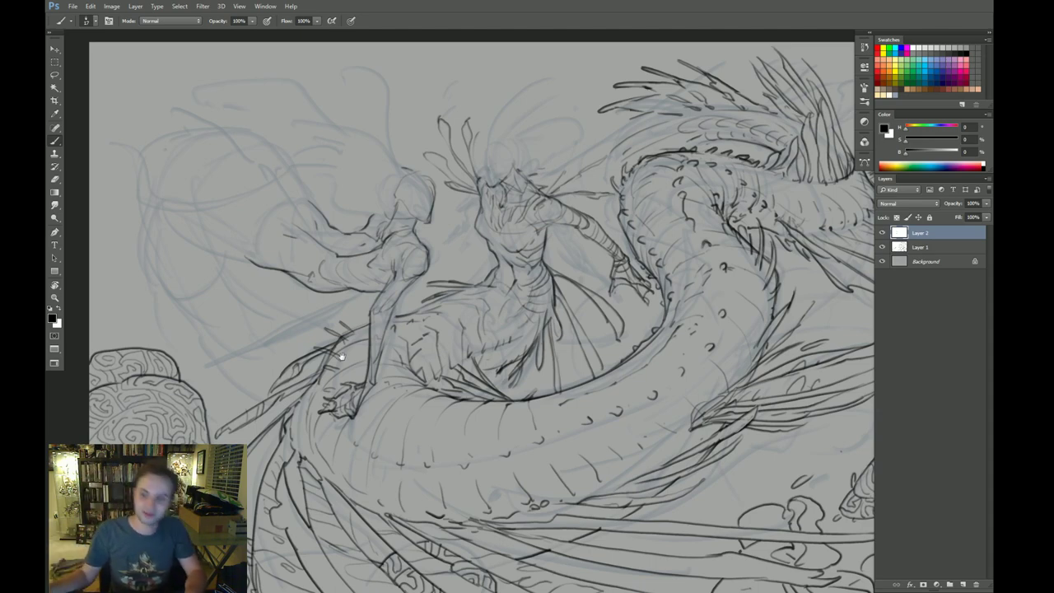
mouse_move(314, 261)
mouse_down()
mouse_move(333, 267)
mouse_move(322, 280)
mouse_up()
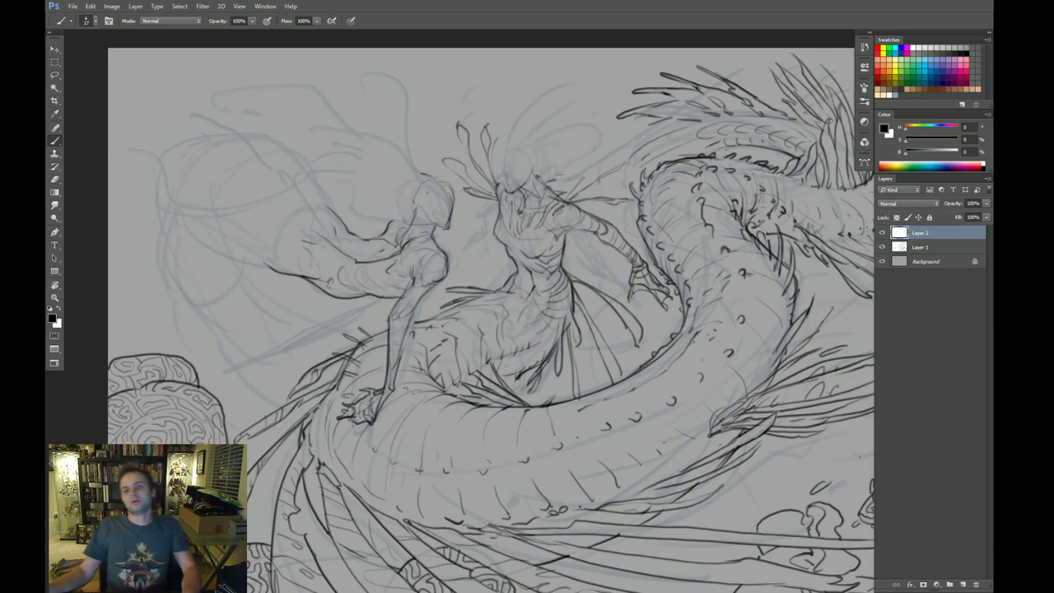
key(e)
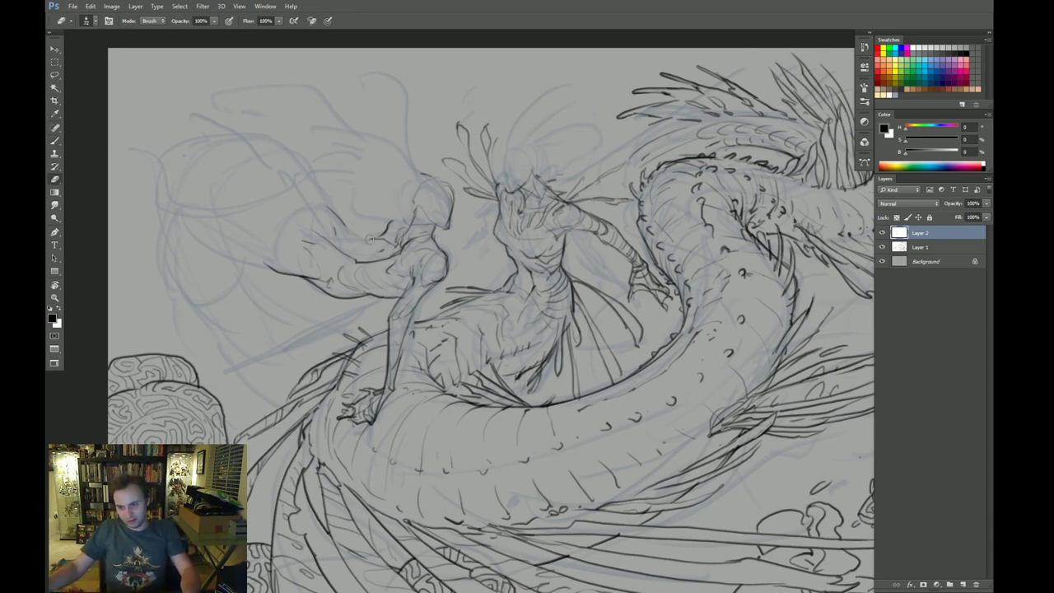
key(b)
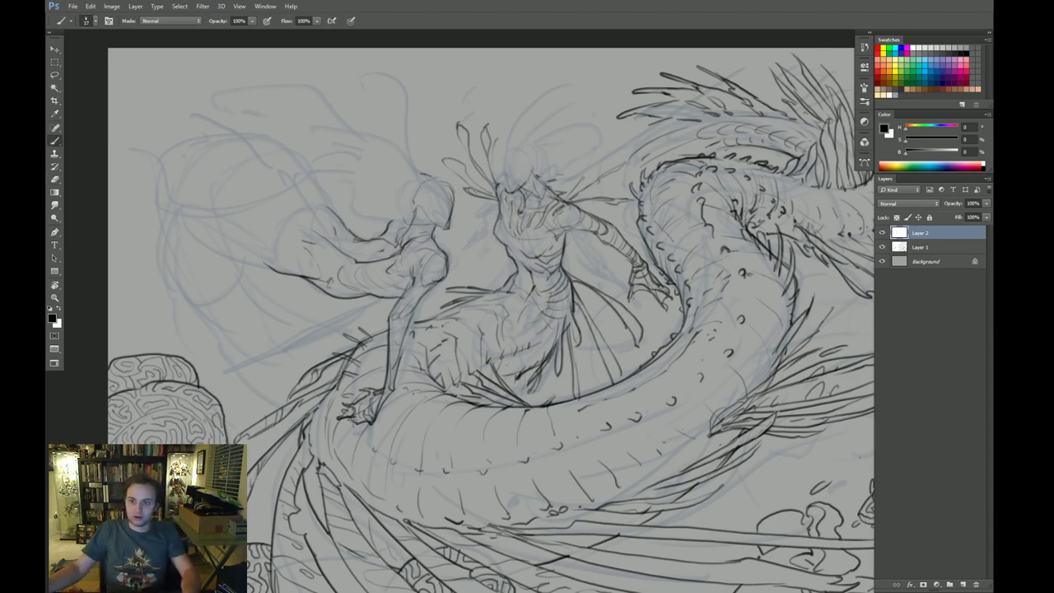
key(e)
key(b)
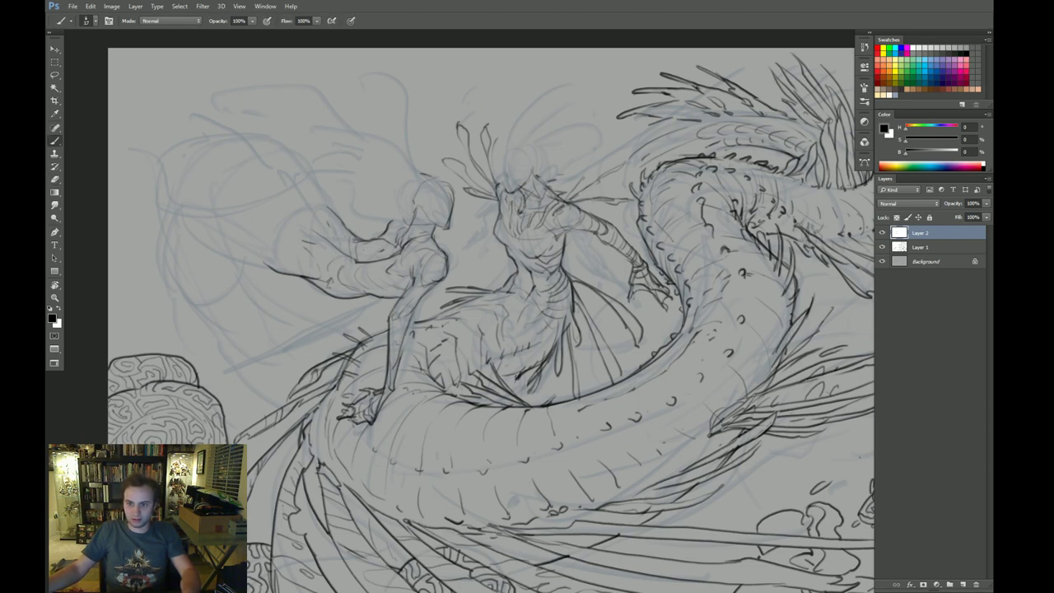
Step: Flip the canvas back horizontally and ink the second figure's raised rear shoulder with a thin curved spine behind it
key(ctrl+shift+h)
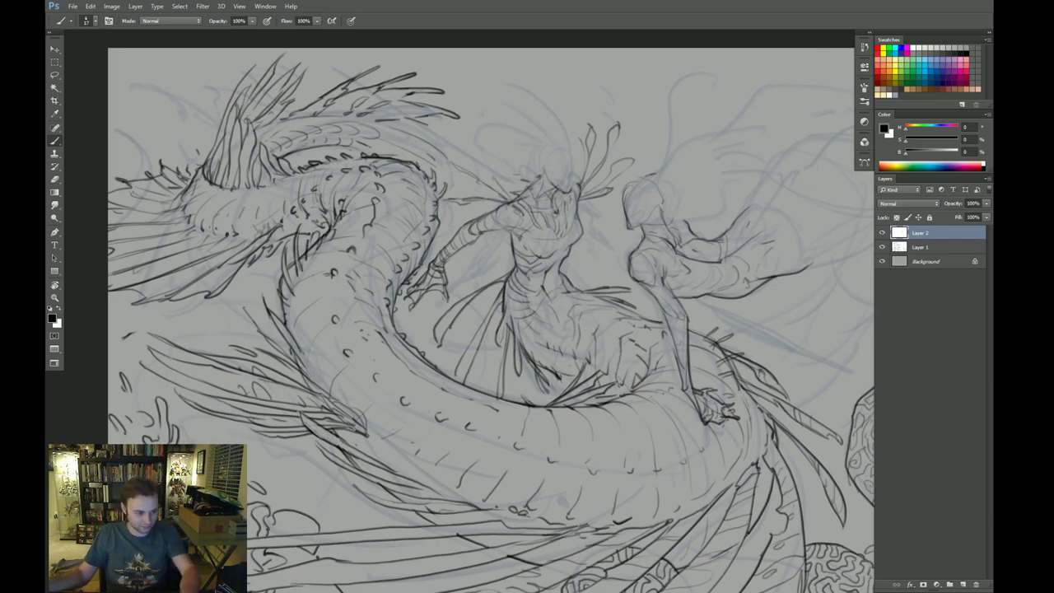
drag(692, 318, 579, 355)
key(e)
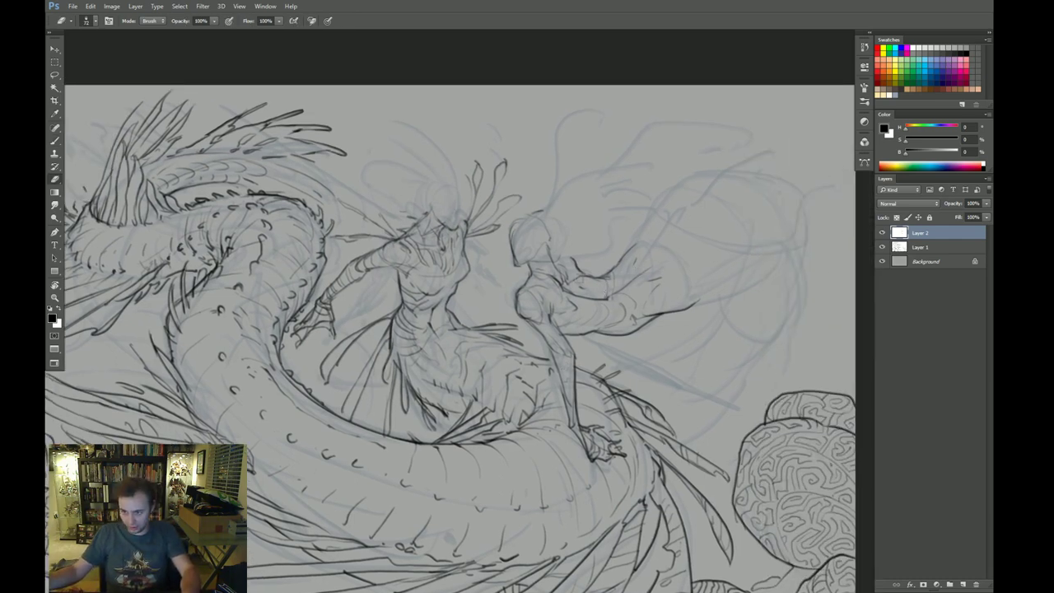
key(b)
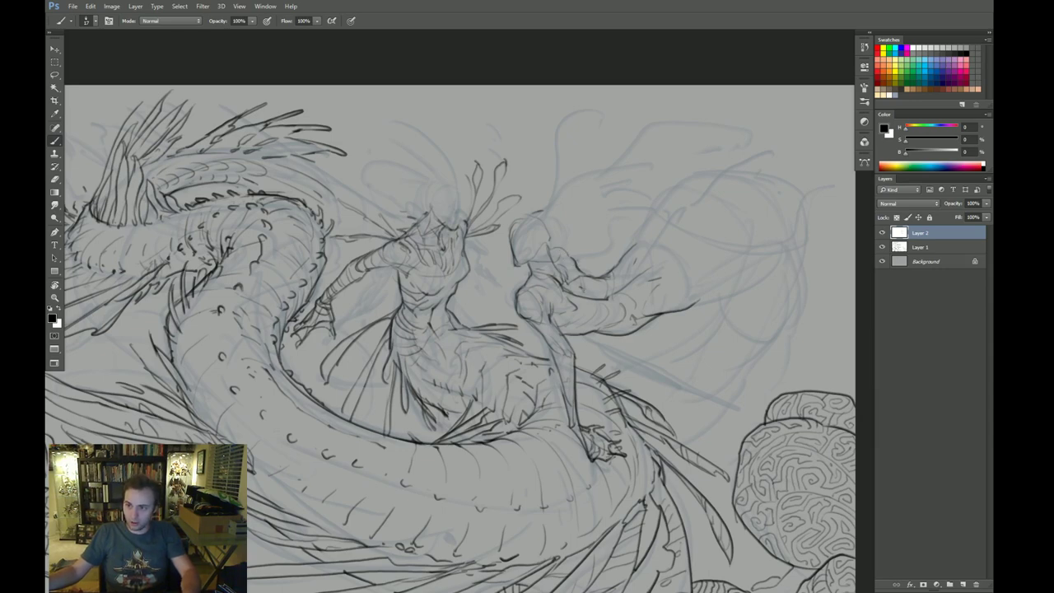
drag(651, 290, 590, 290)
key(e)
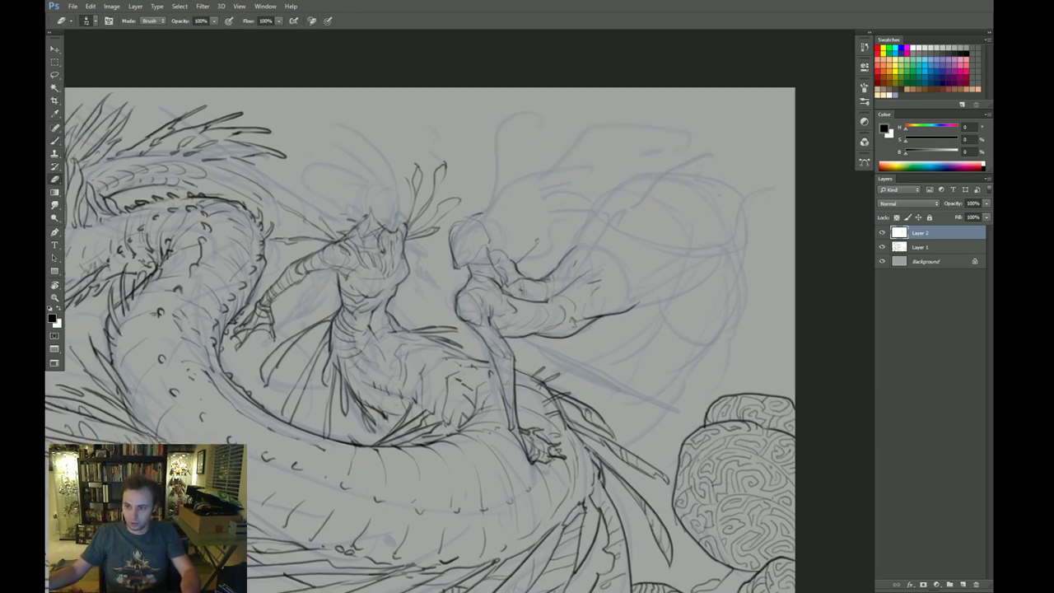
key(b)
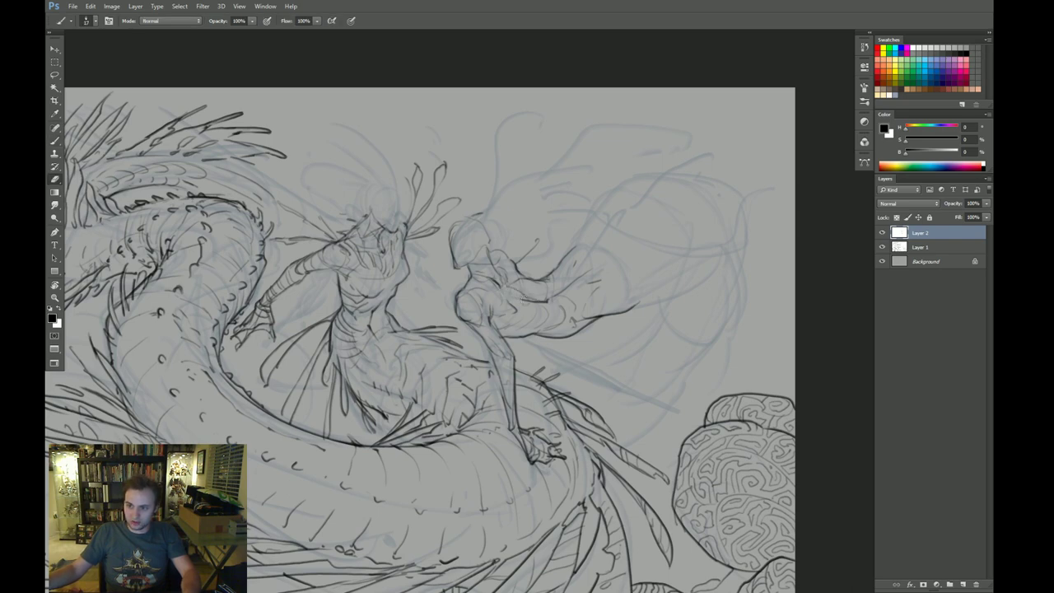
Step: Add short detail strokes across the second figure's neck, shoulder and back, and clean up the surrounding lines
key(b)
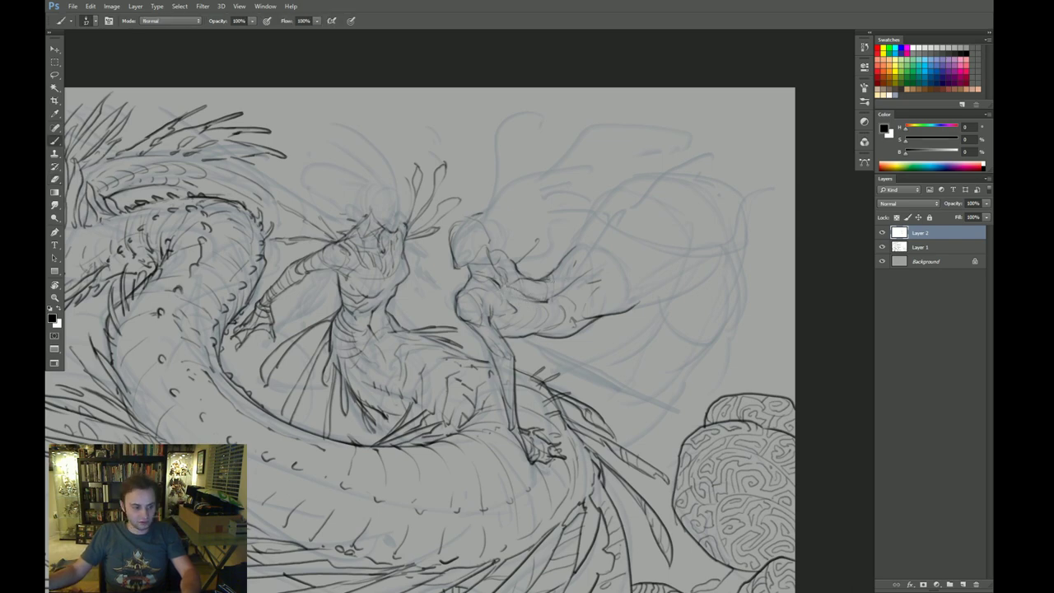
drag(529, 294, 531, 284)
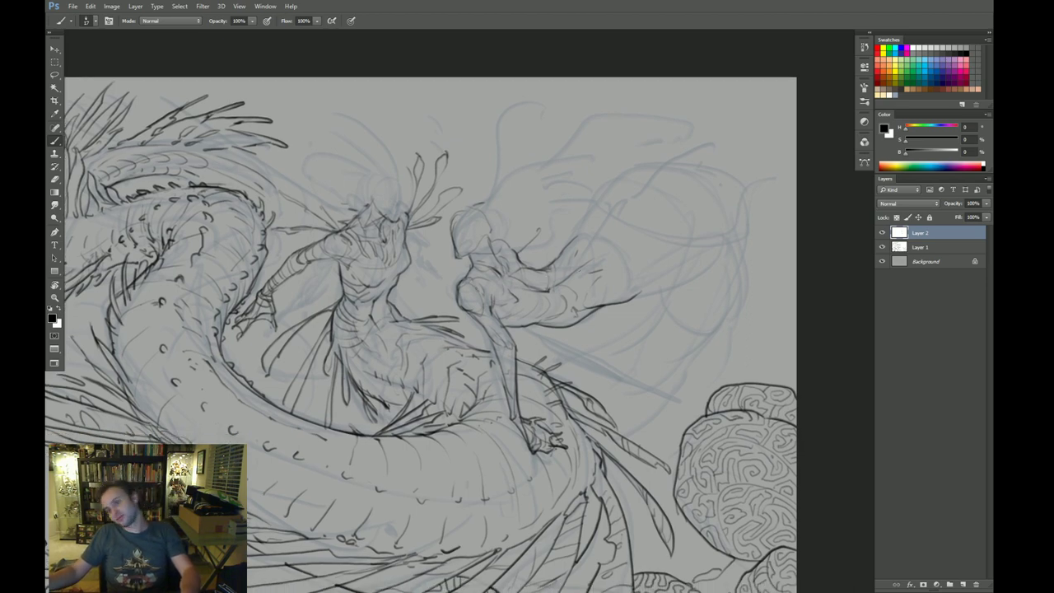
scroll(593, 285, down, 1)
key(e)
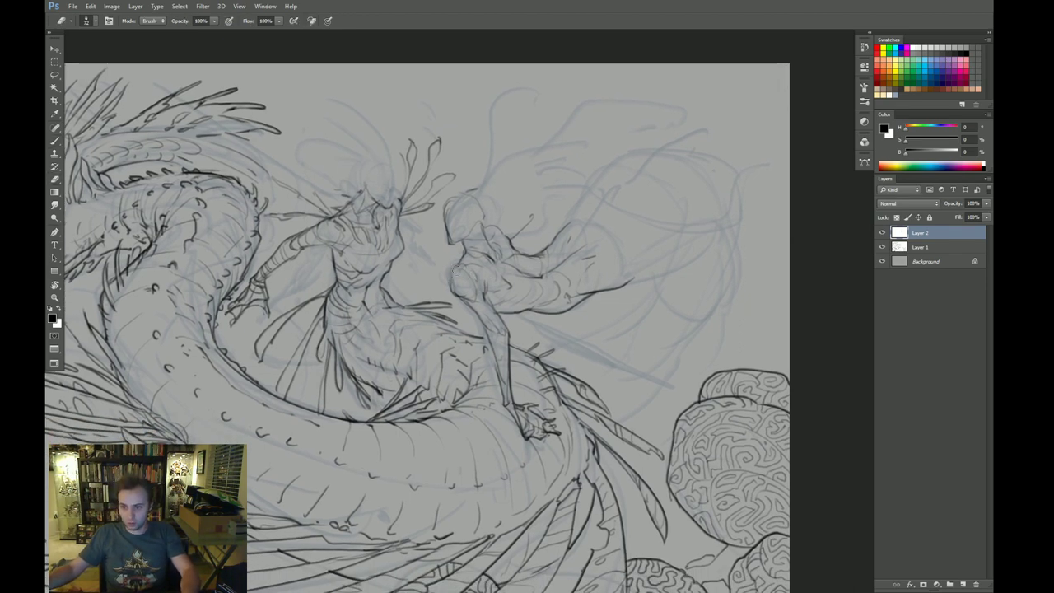
key(b)
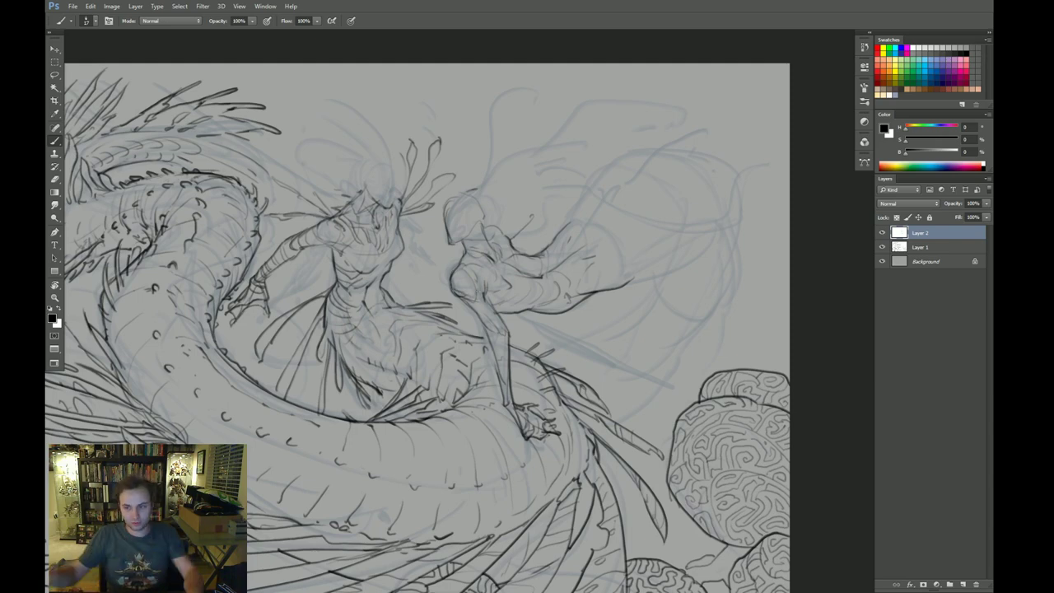
drag(565, 287, 560, 286)
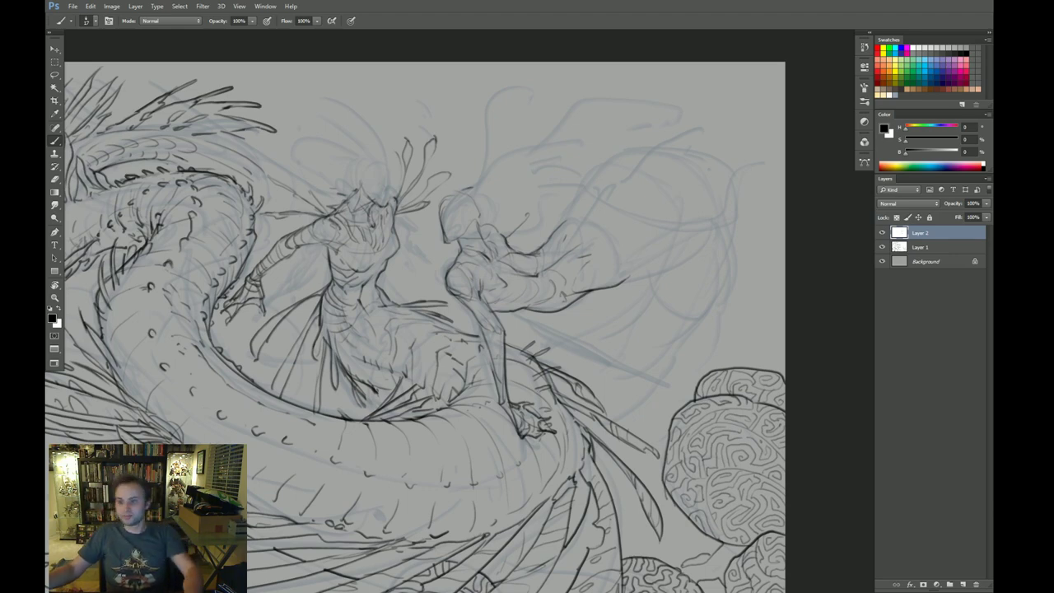
key(e)
drag(584, 312, 565, 315)
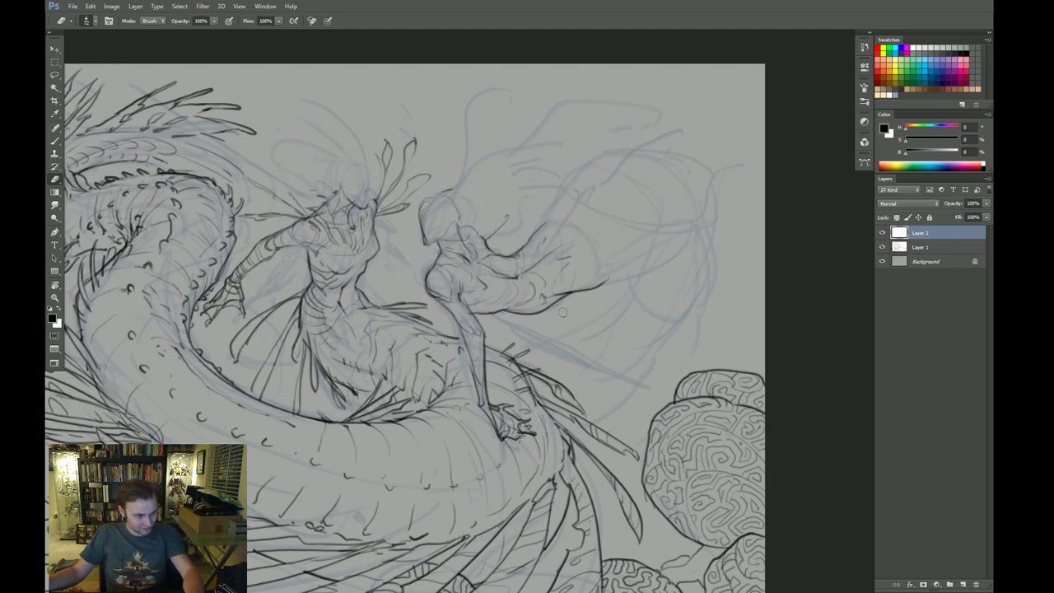
Step: Ink short jagged spikes at the base of the second figure's upper rear fin and erase the excess line
drag(652, 284, 604, 313)
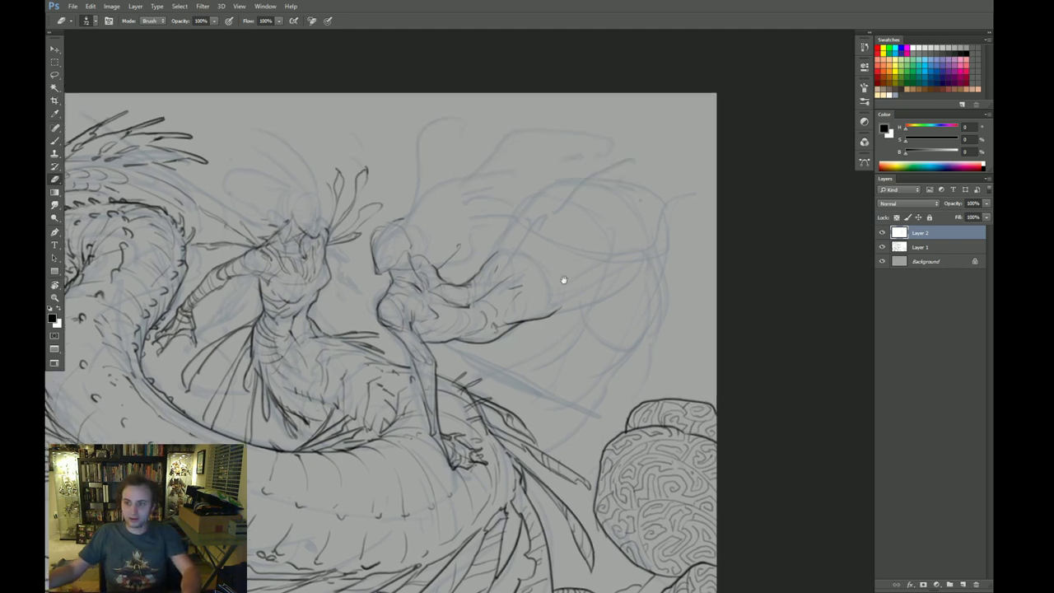
key(b)
mouse_move(504, 245)
mouse_down()
mouse_move(487, 265)
mouse_move(492, 290)
mouse_move(502, 280)
mouse_up()
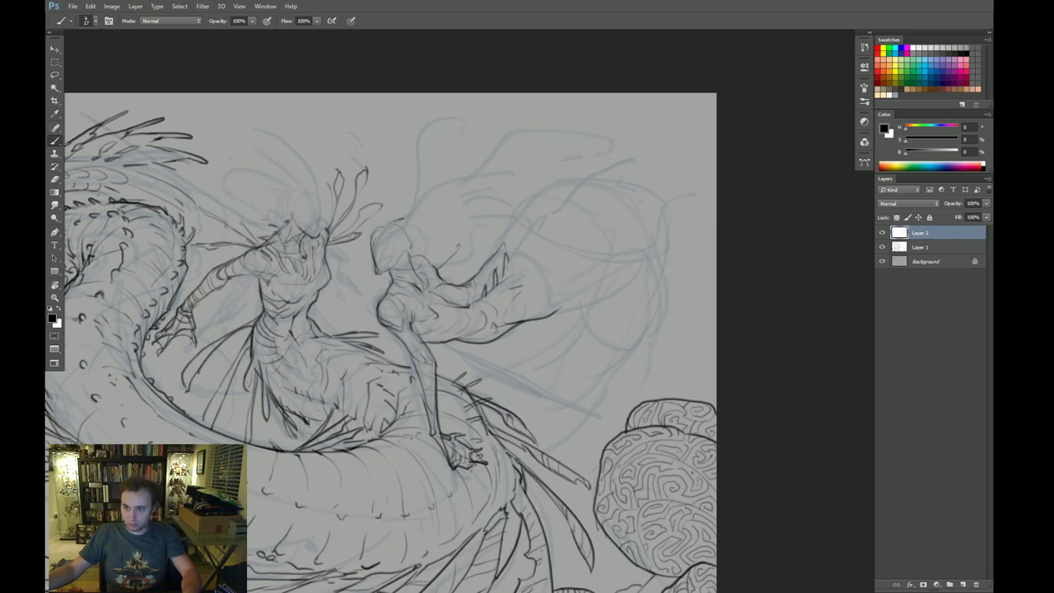
drag(520, 241, 515, 258)
drag(527, 239, 491, 285)
key(e)
key(b)
key(e)
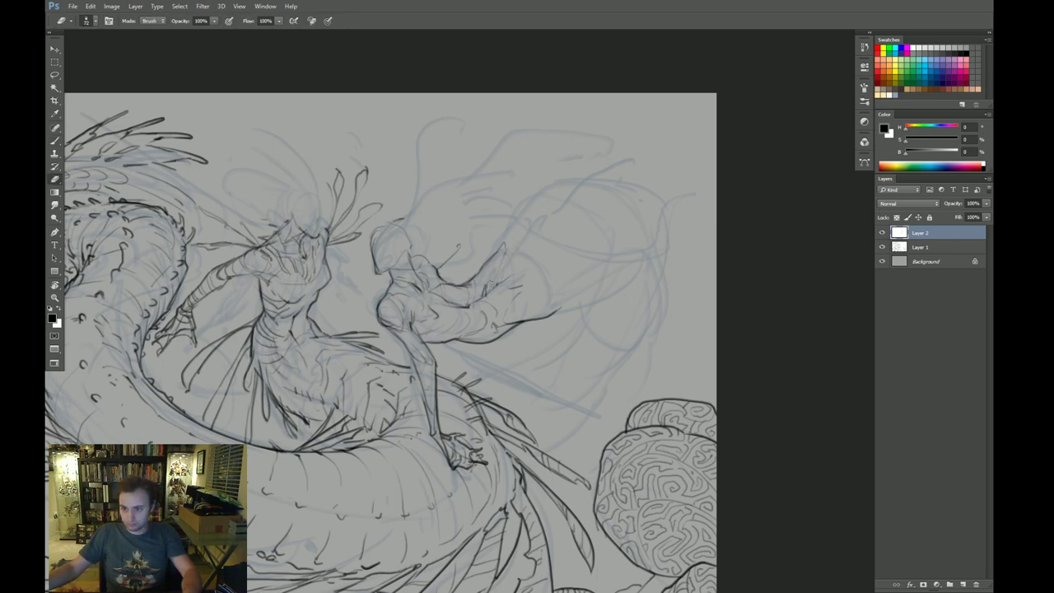
key(b)
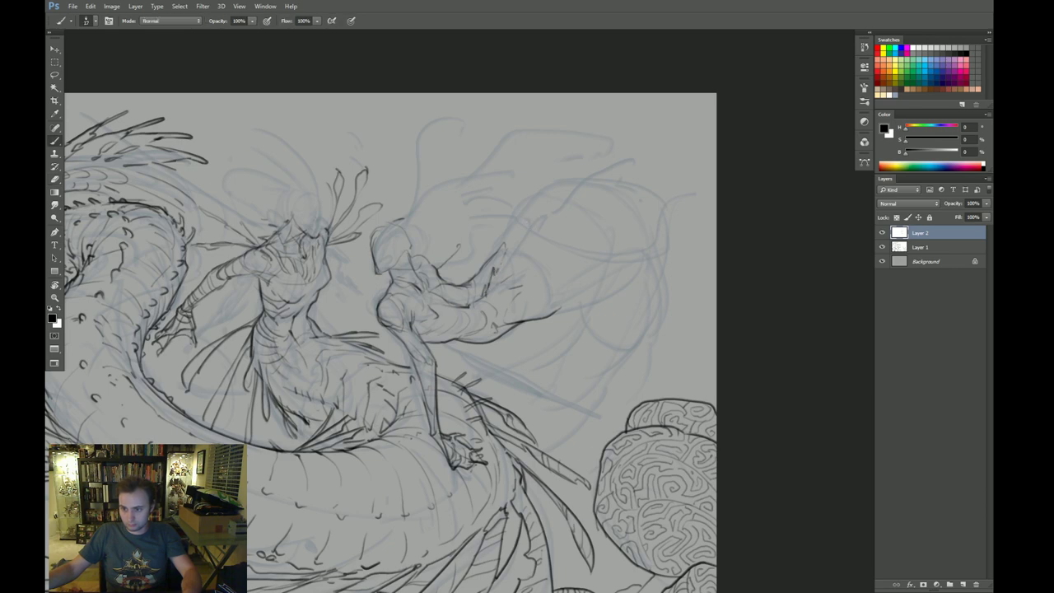
Step: Ink the second figure's upper rear fin as a long spiny edge sweeping outward to a pointed, scalloped tip
drag(506, 249, 498, 270)
mouse_move(520, 228)
mouse_down()
mouse_move(508, 252)
mouse_move(586, 178)
mouse_up()
drag(516, 262, 545, 219)
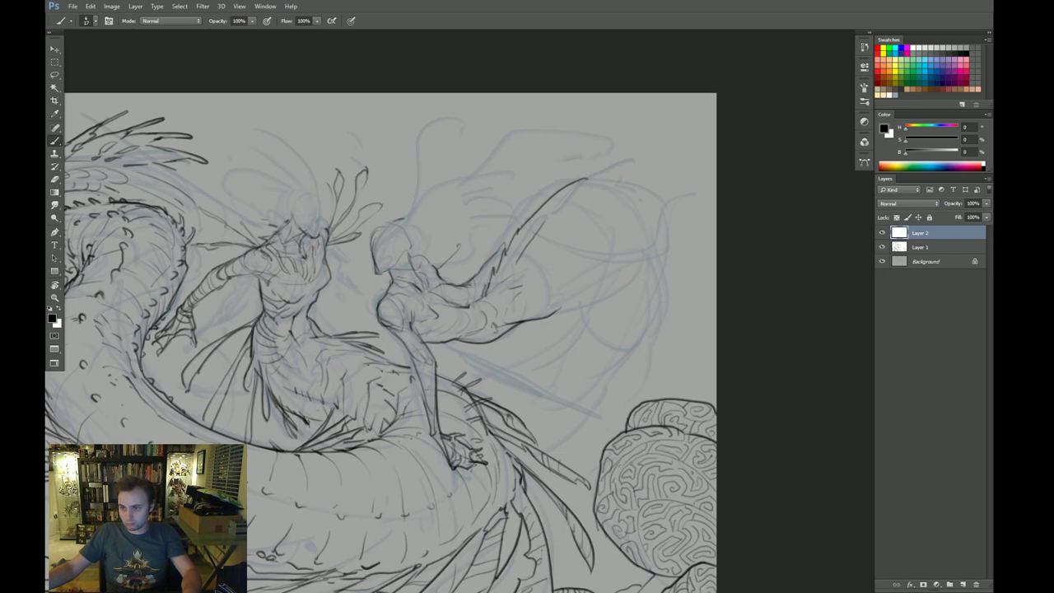
mouse_move(586, 178)
mouse_down()
mouse_move(580, 191)
mouse_move(652, 146)
mouse_move(614, 185)
mouse_move(692, 186)
mouse_move(677, 231)
mouse_up()
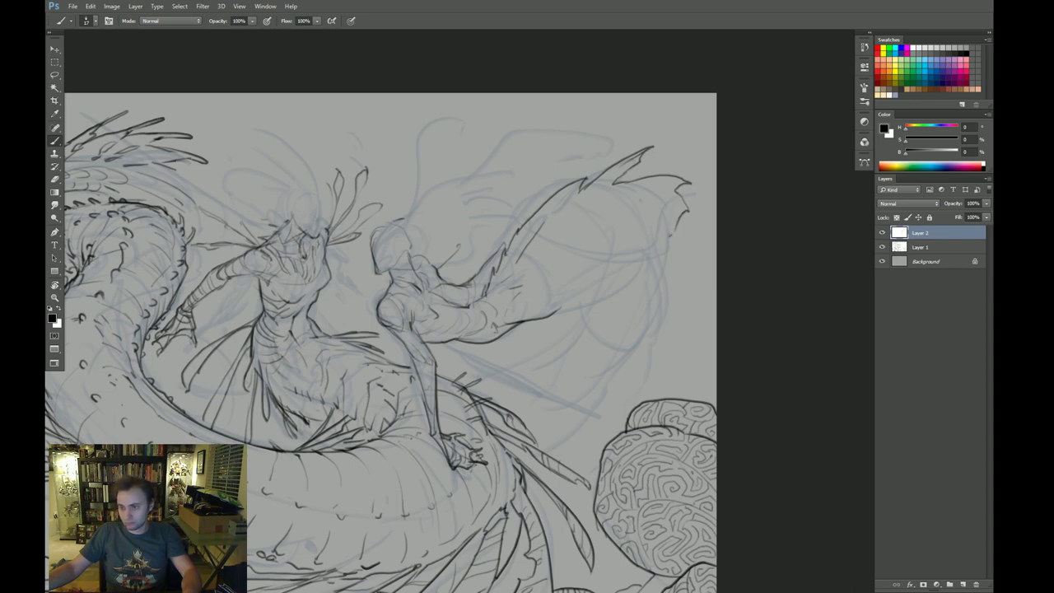
Step: Add short rays at the upper fin's tip, small ticks along its spine, and a thin upright spike near its base
drag(630, 176, 685, 203)
drag(677, 218, 692, 213)
drag(616, 166, 546, 214)
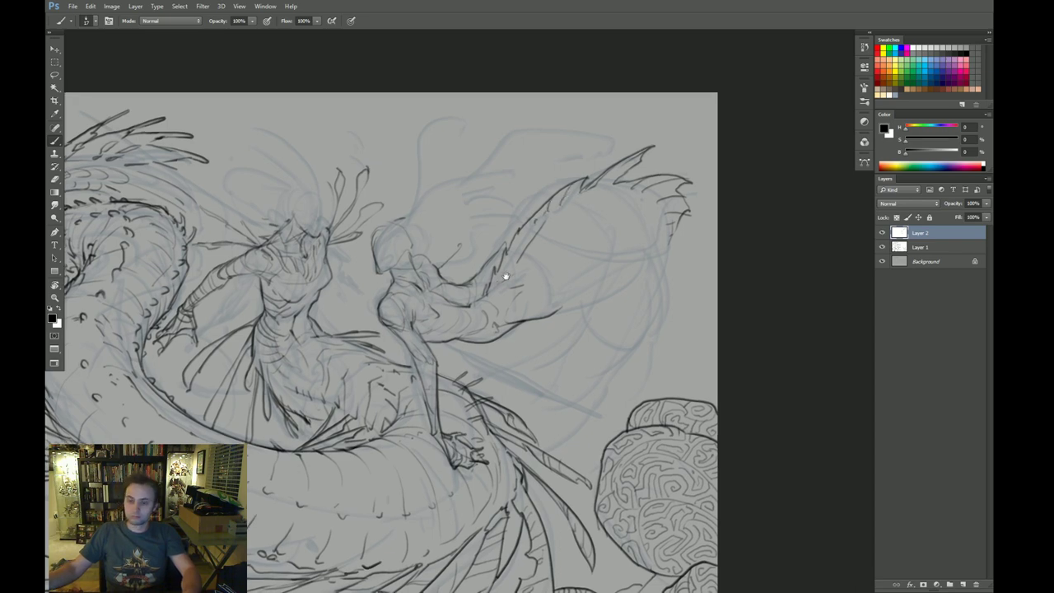
mouse_move(506, 276)
mouse_down()
mouse_move(536, 192)
mouse_move(603, 173)
mouse_up()
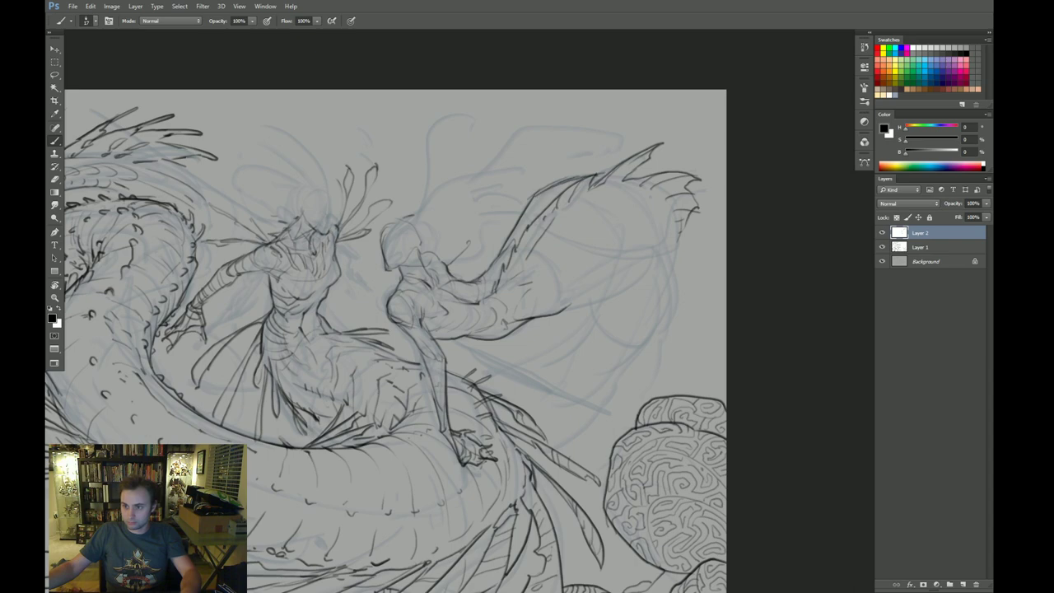
mouse_move(483, 272)
mouse_down()
mouse_move(501, 207)
mouse_move(503, 237)
mouse_up()
key(e)
key(b)
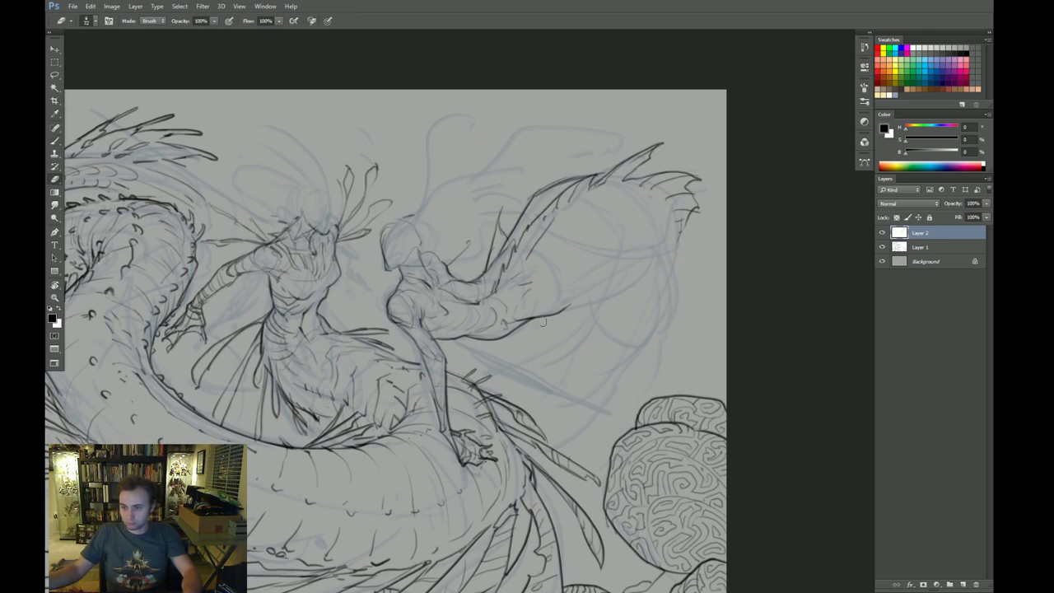
Step: Rotate the view and ink the tapered outline of a narrow lower fin extending from the second figure's rear end
drag(525, 302, 632, 332)
key(r)
drag(712, 341, 552, 504)
key(ctrl+z)
key(b)
drag(520, 322, 551, 438)
drag(530, 324, 578, 379)
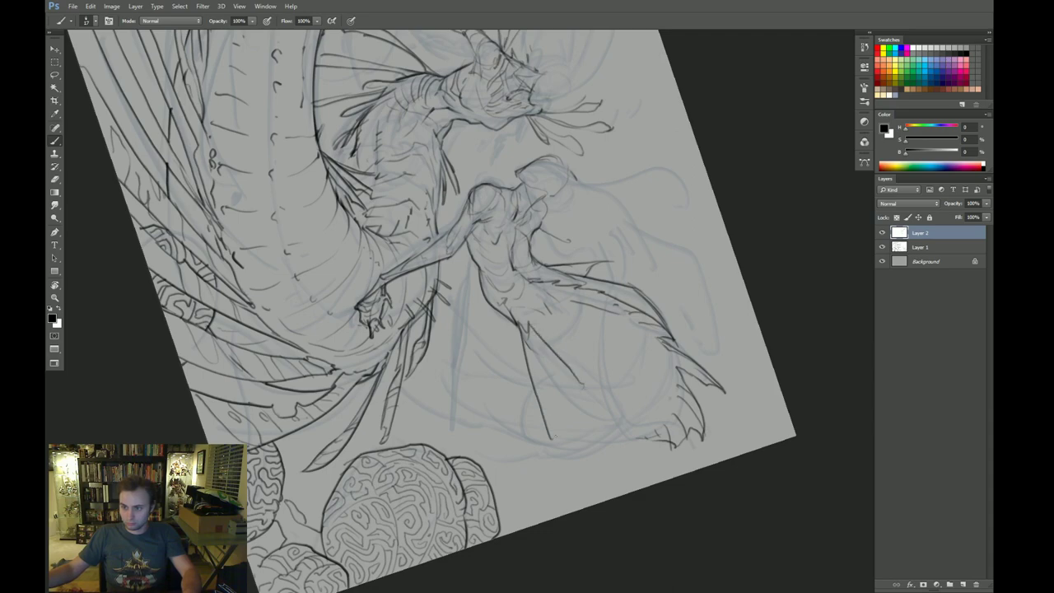
mouse_move(552, 440)
mouse_down()
mouse_move(580, 420)
mouse_move(591, 390)
mouse_up()
Step: Fill the narrow lower fin with fine lengthwise rays and shape a hooked point at its tip
drag(525, 334, 560, 430)
drag(528, 354, 552, 413)
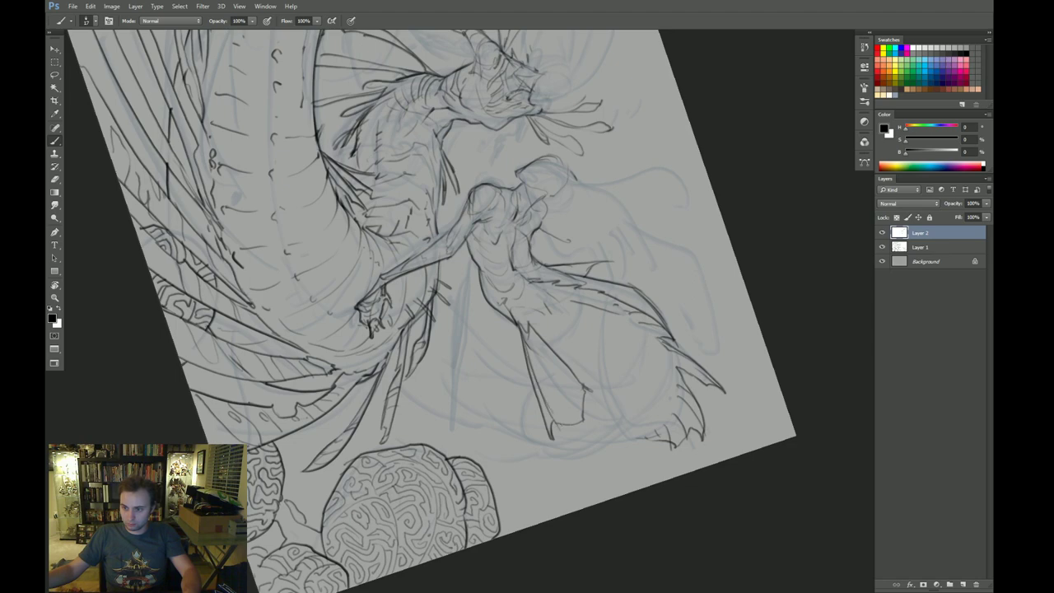
drag(542, 372, 573, 420)
mouse_move(562, 392)
mouse_down()
mouse_move(573, 412)
mouse_move(559, 404)
mouse_move(560, 444)
mouse_up()
key(e)
key(b)
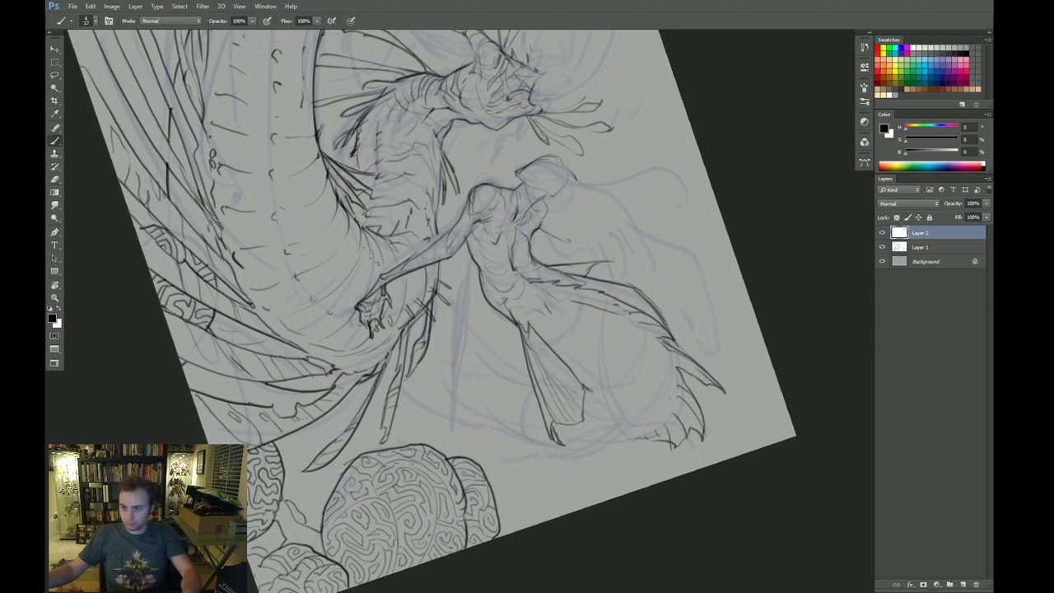
Step: Return the canvas to its upright view and ink a thin curved membrane line between the upper and lower fins
key(Escape)
mouse_move(790, 190)
mouse_down()
mouse_move(708, 236)
mouse_move(621, 250)
mouse_move(623, 276)
mouse_up()
drag(623, 216, 656, 233)
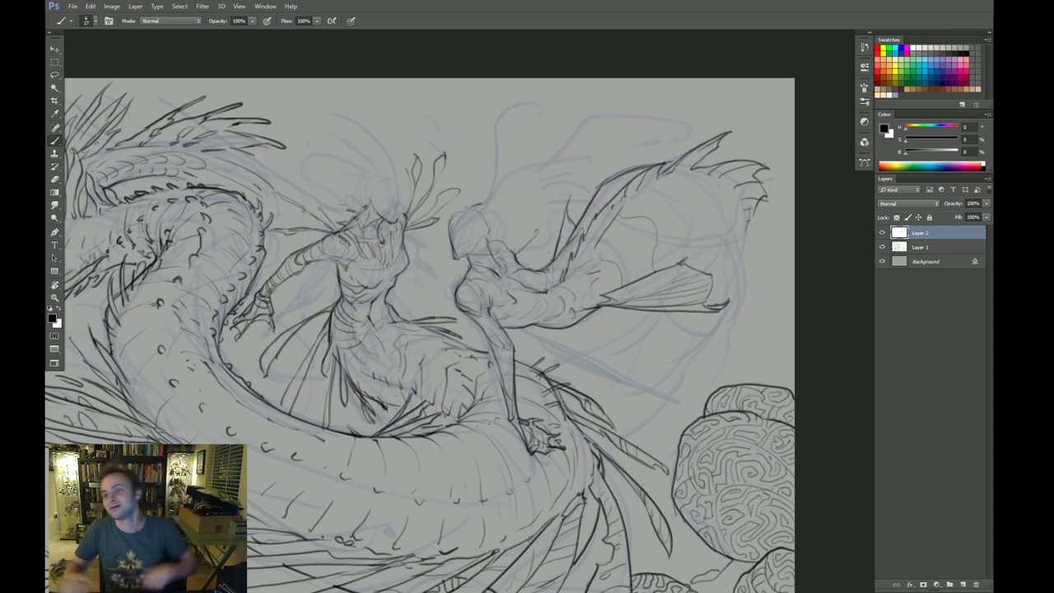
drag(661, 221, 607, 235)
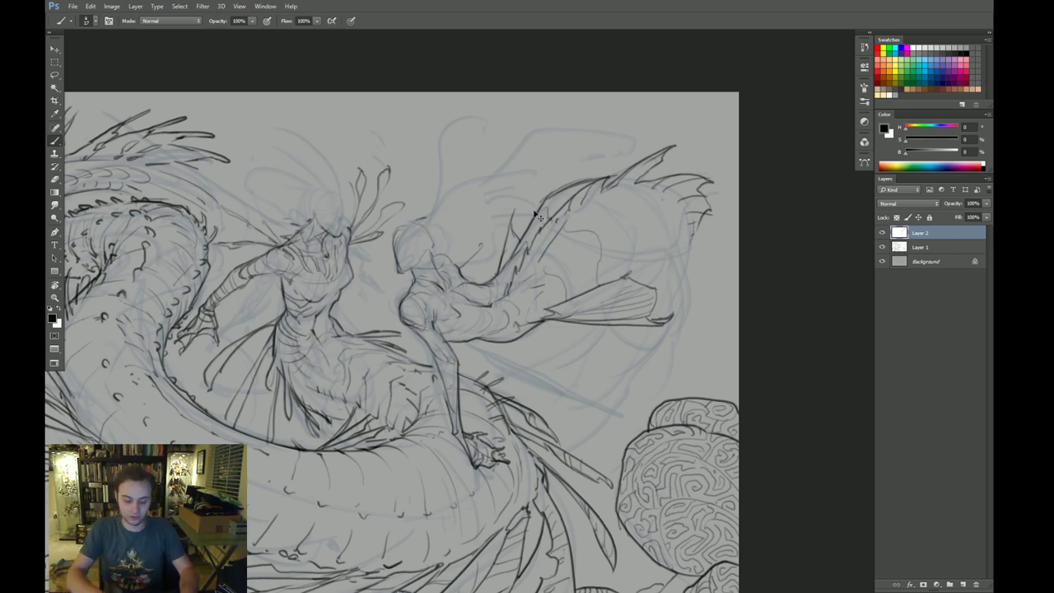
Step: Flip the canvas horizontally and rework the second figure's shoulder and upper back, alternately erasing and redrawing lines
key(ctrl+shift+h)
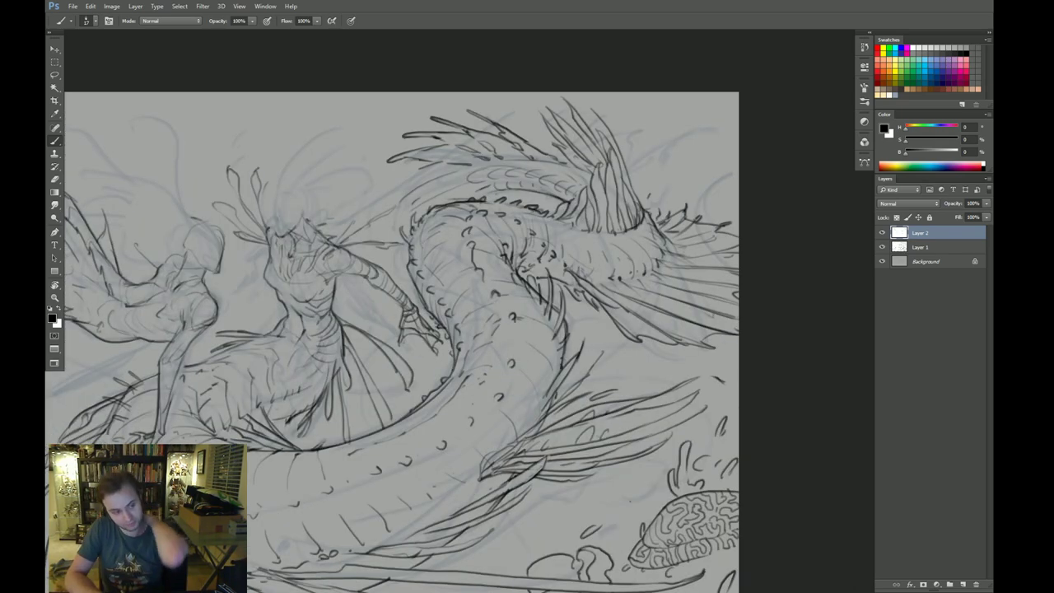
drag(401, 295, 607, 266)
key(e)
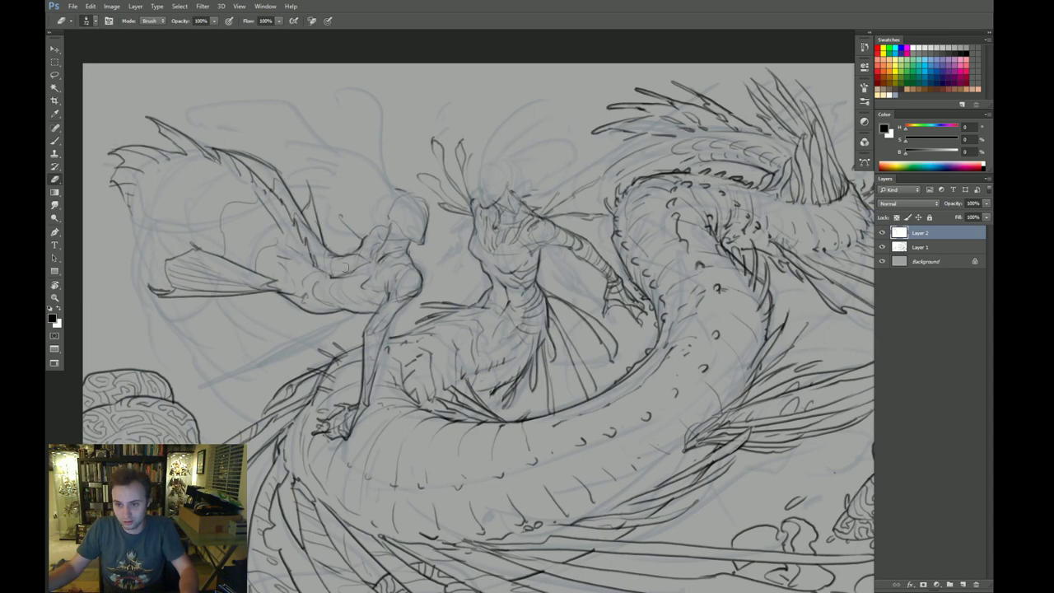
key(b)
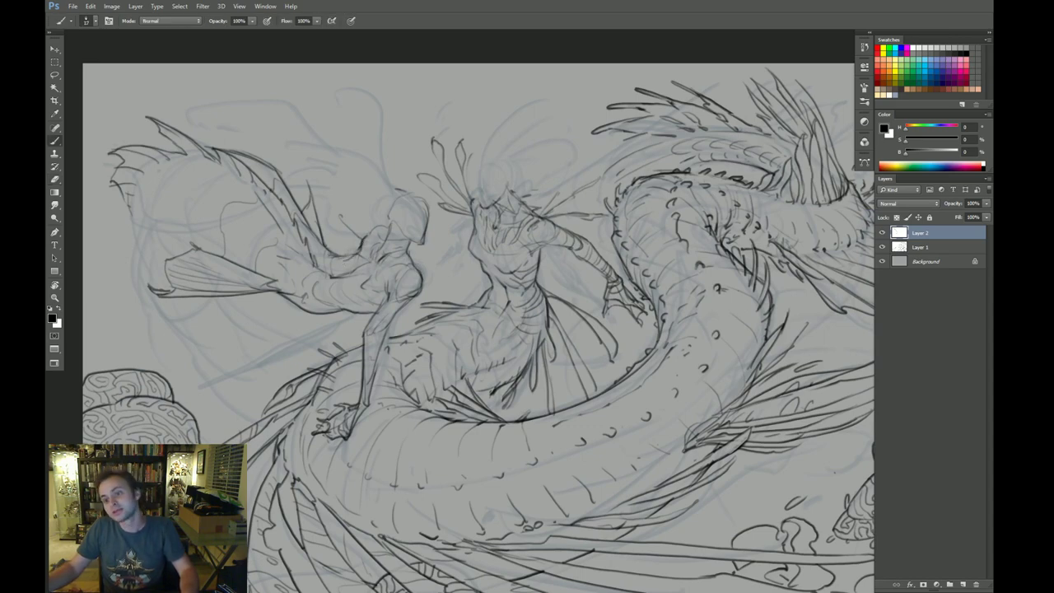
key(e)
mouse_move(364, 244)
mouse_down()
mouse_move(372, 232)
mouse_move(353, 257)
mouse_move(380, 262)
mouse_up()
key(b)
key(e)
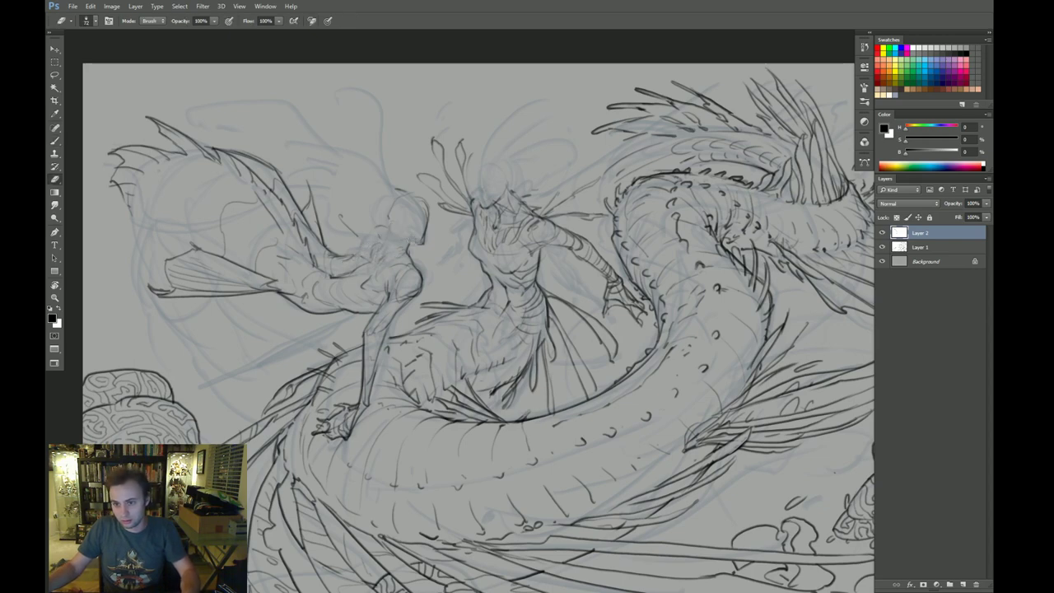
key(b)
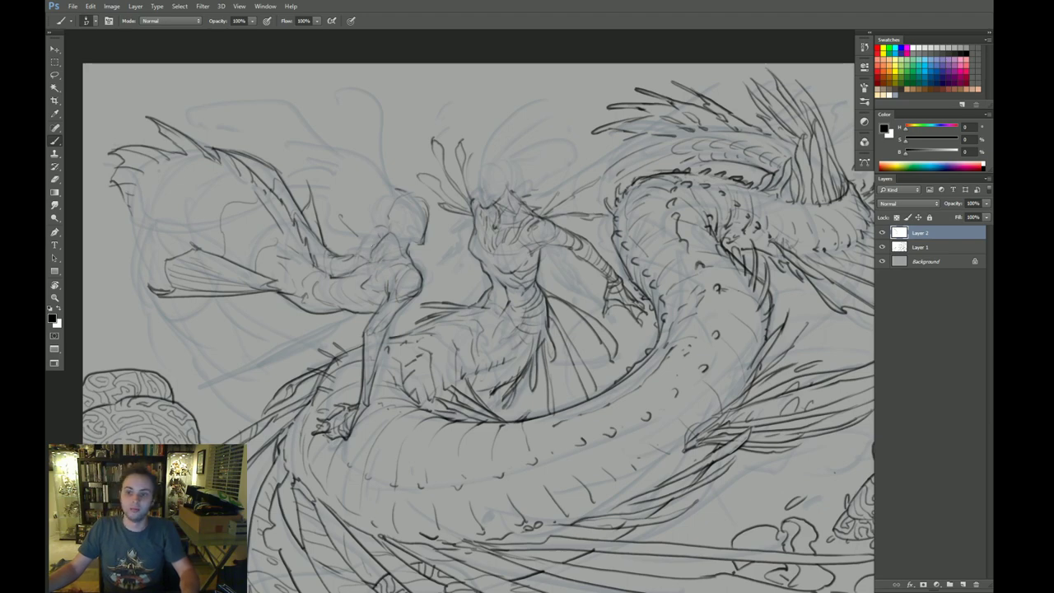
key(e)
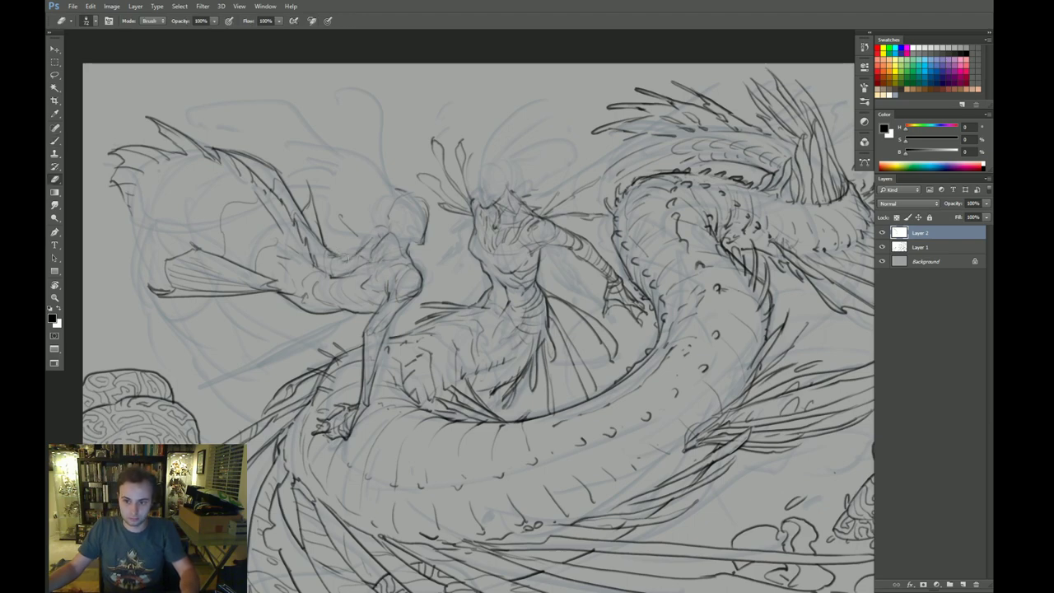
key(b)
key(e)
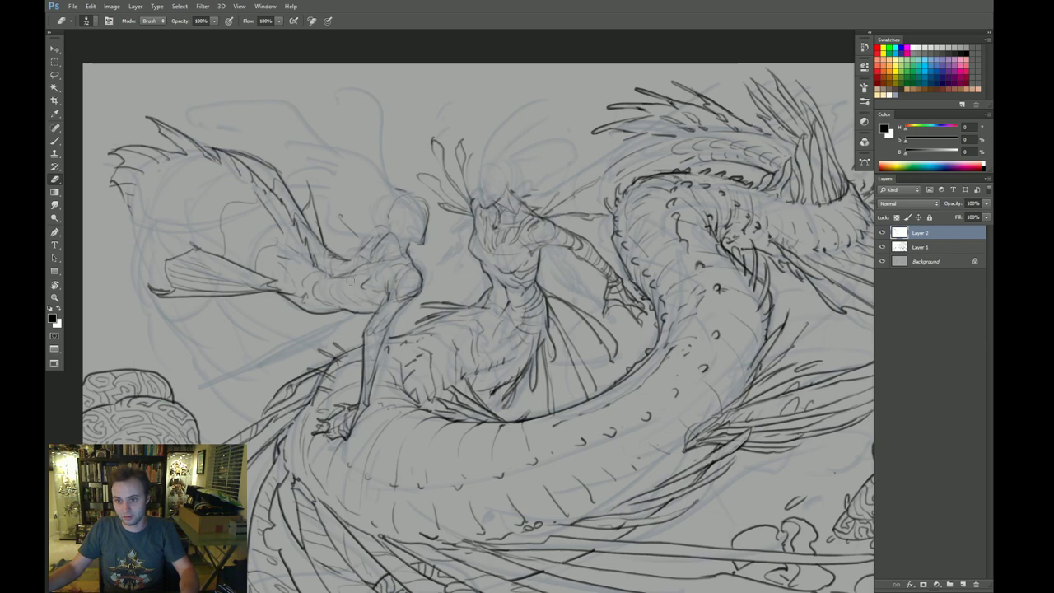
key(b)
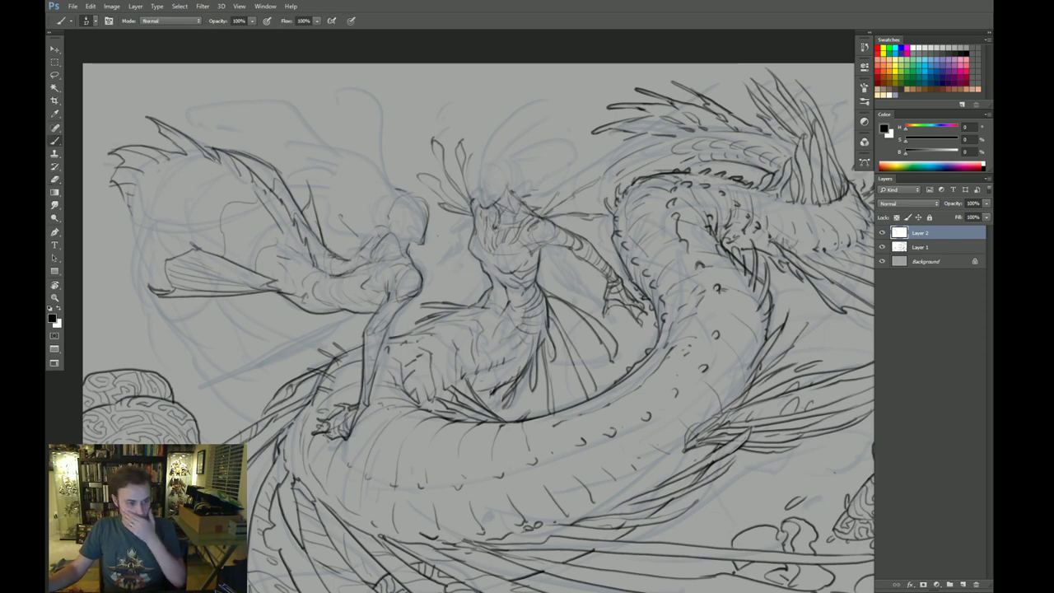
Step: Extend the upper fin's pointed tip into a hooked curve and add a small spike farther along its edge
drag(379, 253, 417, 248)
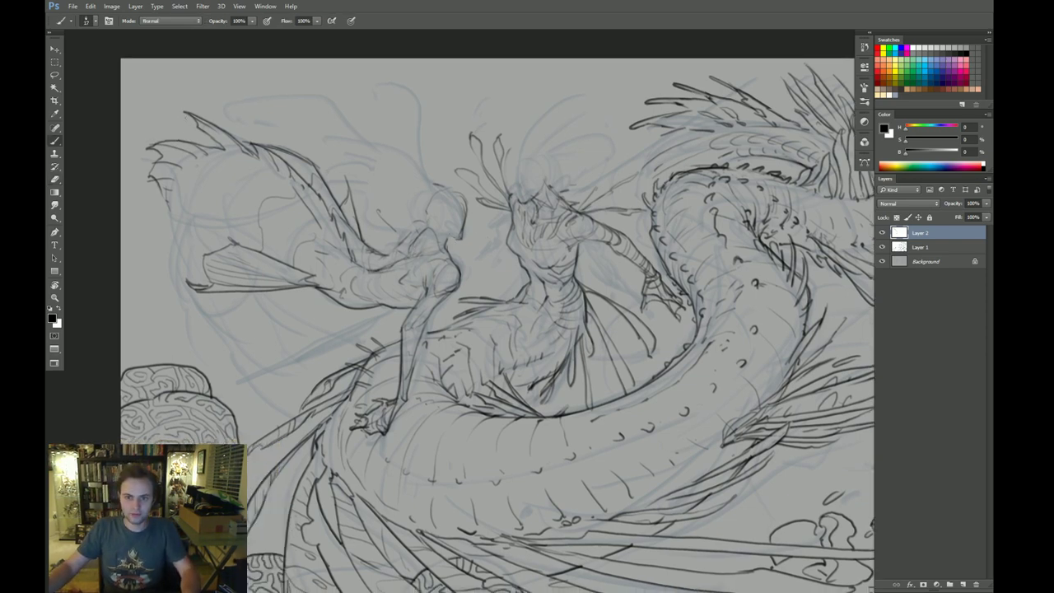
drag(189, 113, 176, 114)
key(e)
key(b)
mouse_move(251, 146)
mouse_down()
mouse_move(270, 155)
mouse_move(253, 140)
mouse_up()
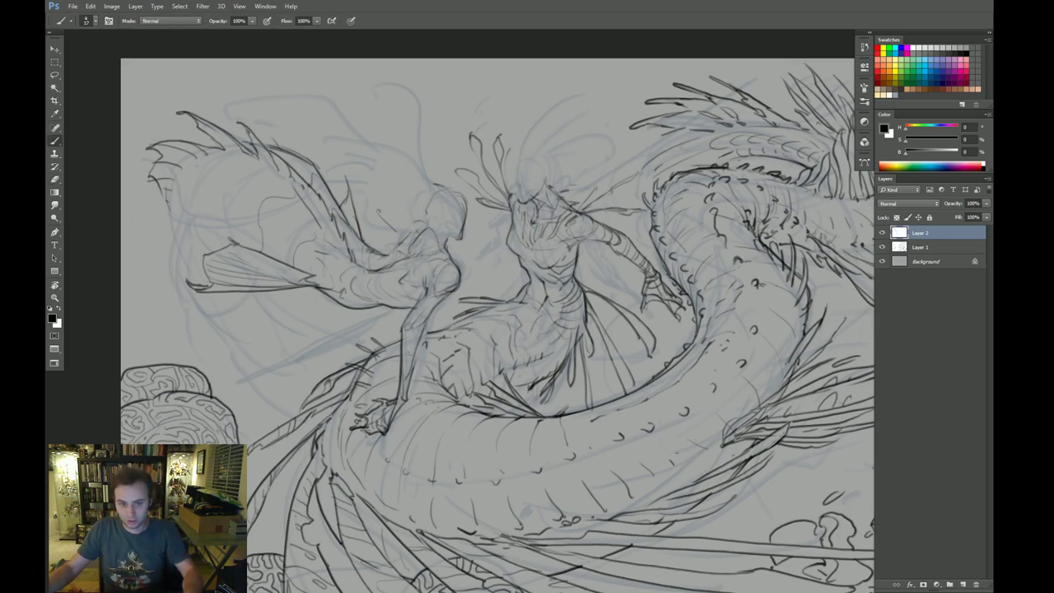
Step: Redraw the large fin's outer edge as a long curve running from its scalloped tip down past the narrow lower fin
mouse_move(157, 216)
mouse_down()
mouse_move(165, 211)
mouse_move(180, 231)
mouse_move(182, 255)
mouse_up()
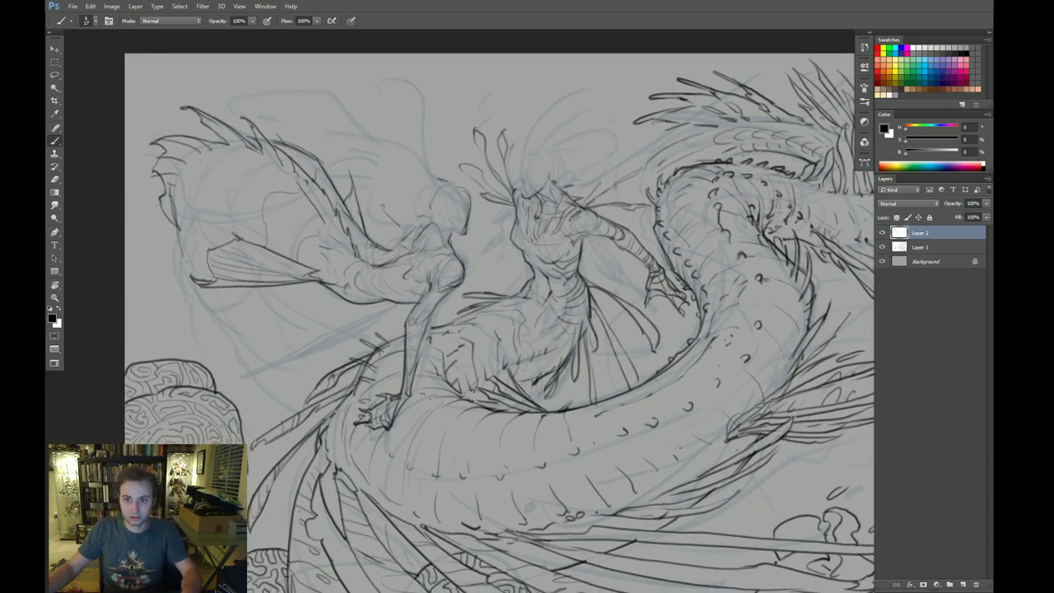
key(ctrl+z)
key(e)
drag(171, 191, 181, 228)
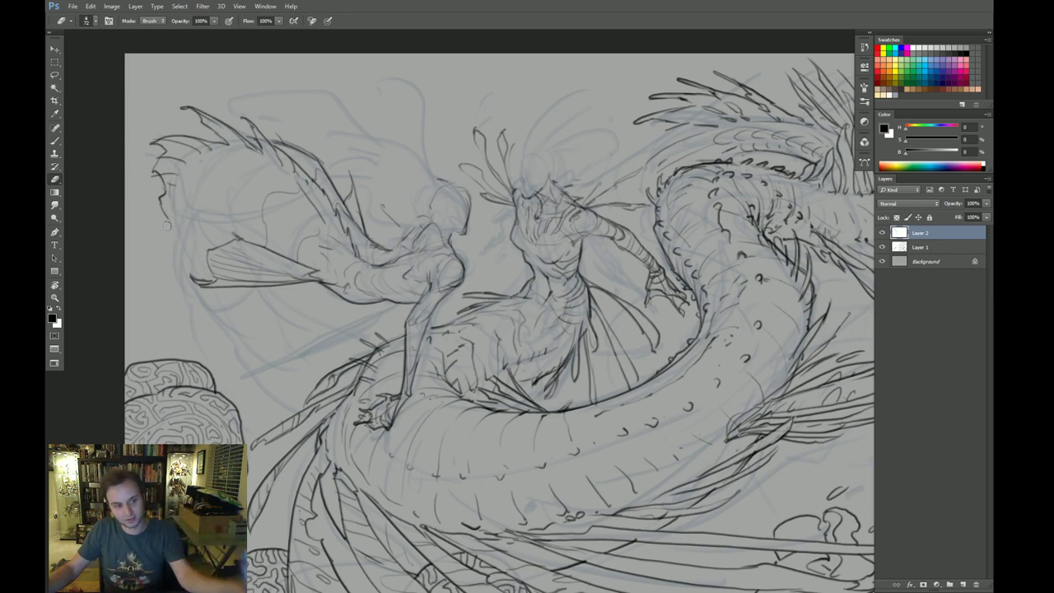
mouse_move(186, 215)
mouse_down()
mouse_move(176, 238)
mouse_move(189, 292)
mouse_move(226, 334)
mouse_up()
key(b)
key(e)
key(b)
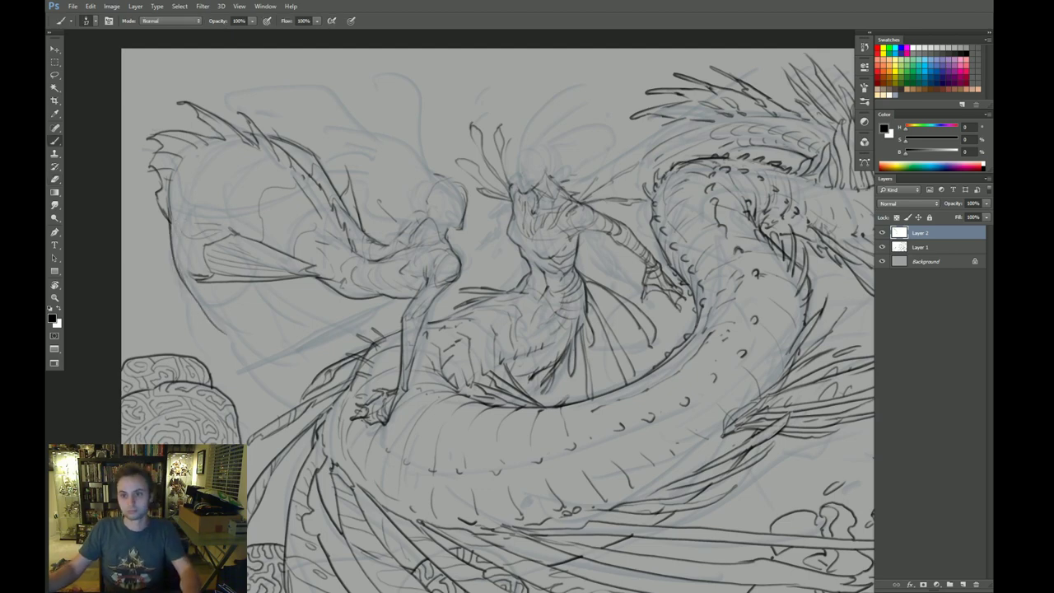
Step: Rotate the view slightly, ink a curved membrane edge beneath the narrow fin, and continue the large fin's outer edge toward the serpent
drag(365, 231, 360, 232)
drag(442, 168, 438, 169)
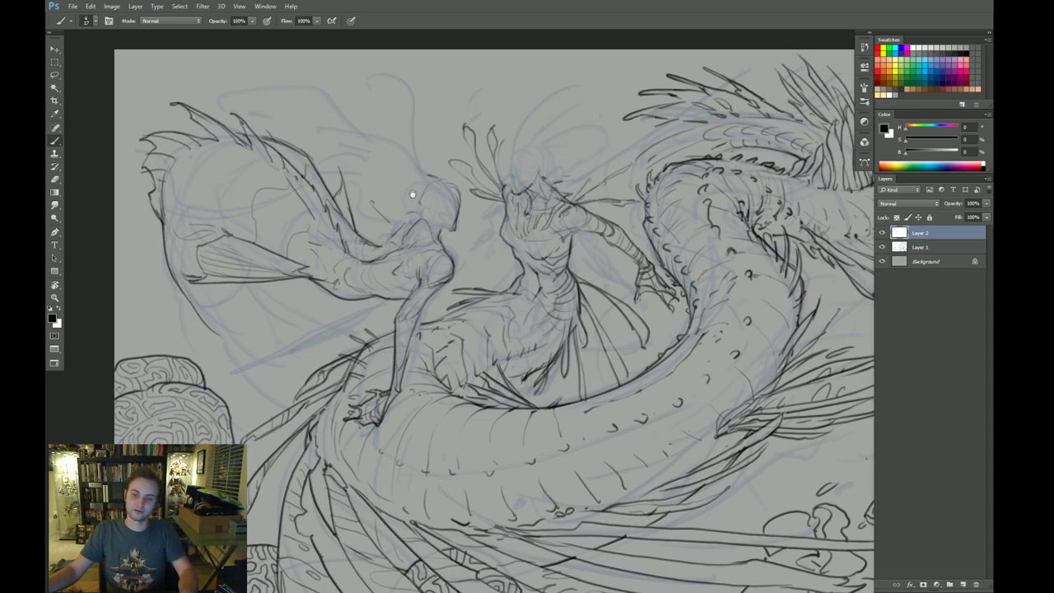
key(r)
drag(599, 227, 608, 241)
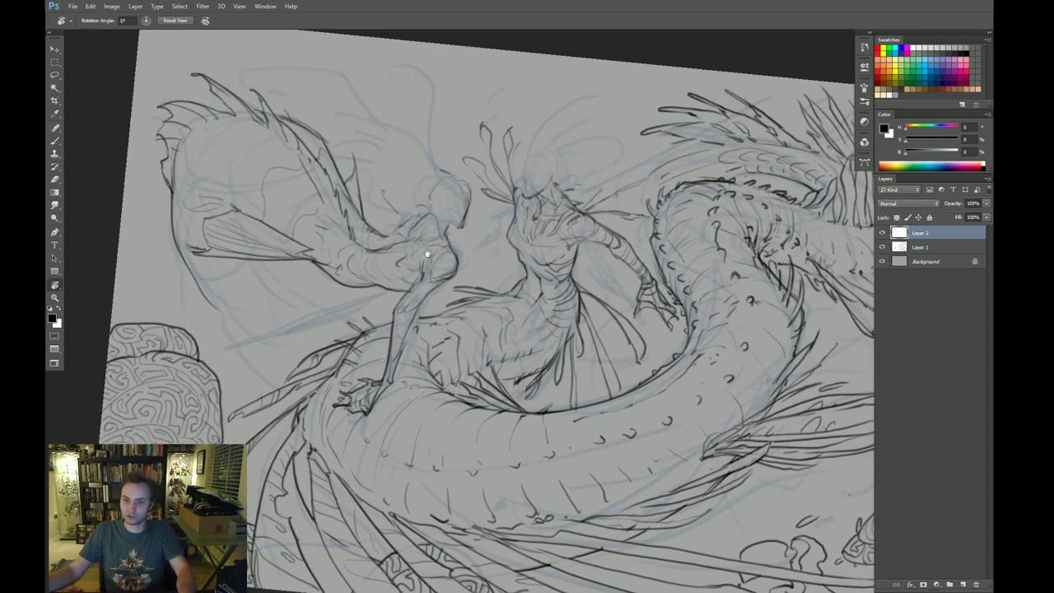
key(b)
mouse_move(259, 263)
mouse_down()
mouse_move(313, 315)
mouse_move(272, 344)
mouse_up()
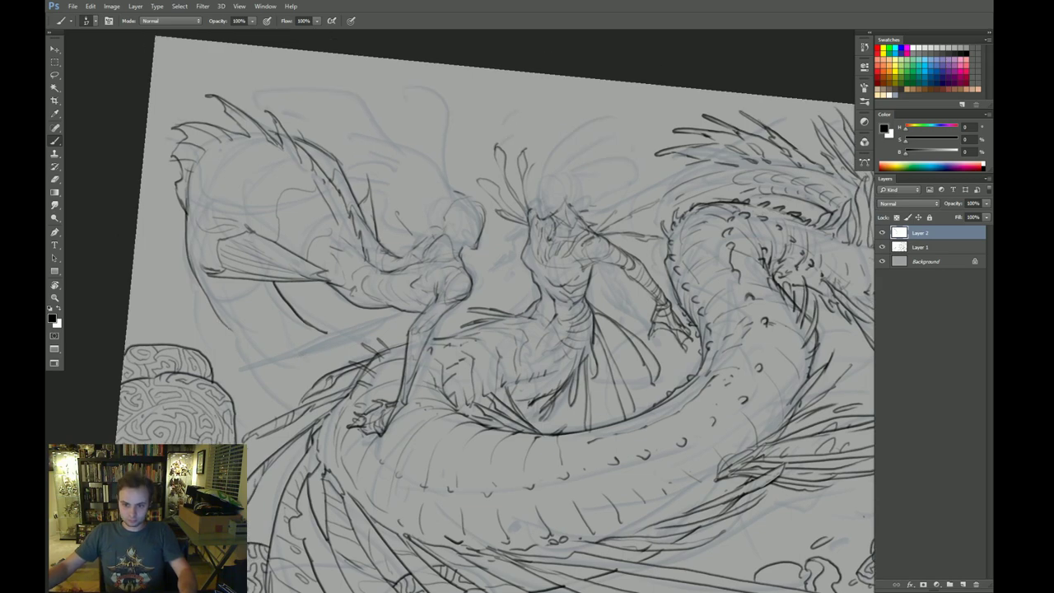
drag(221, 321, 303, 390)
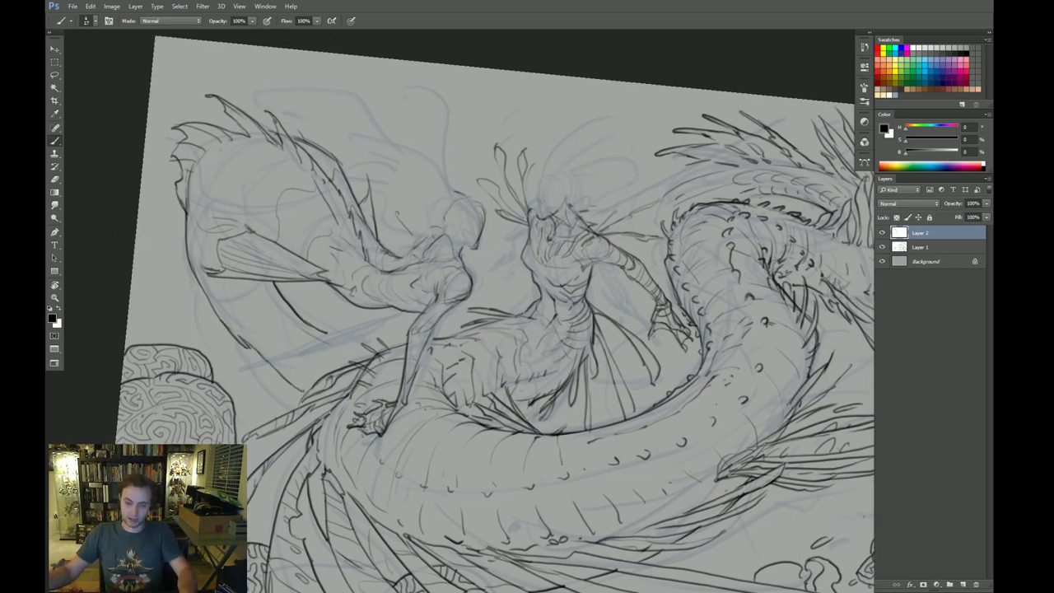
Step: Continue the inner membrane edge to the serpent's back, restore the upright view, and add a curved fold line inside the large fin
key(r)
mouse_move(313, 329)
mouse_down()
mouse_move(325, 242)
mouse_move(366, 285)
mouse_up()
key(b)
drag(350, 269, 367, 289)
key(Escape)
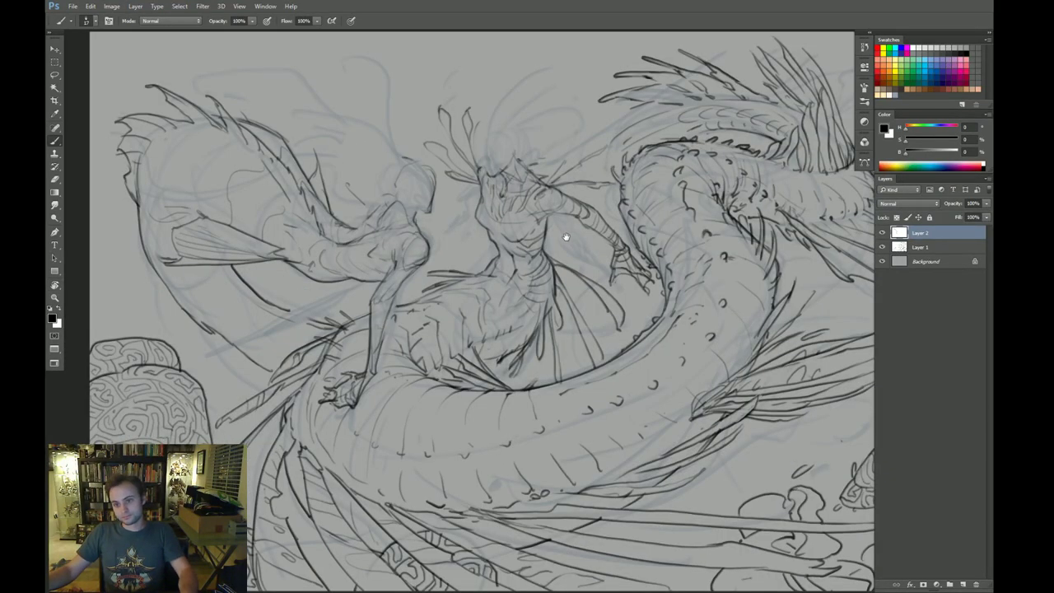
drag(487, 253, 489, 253)
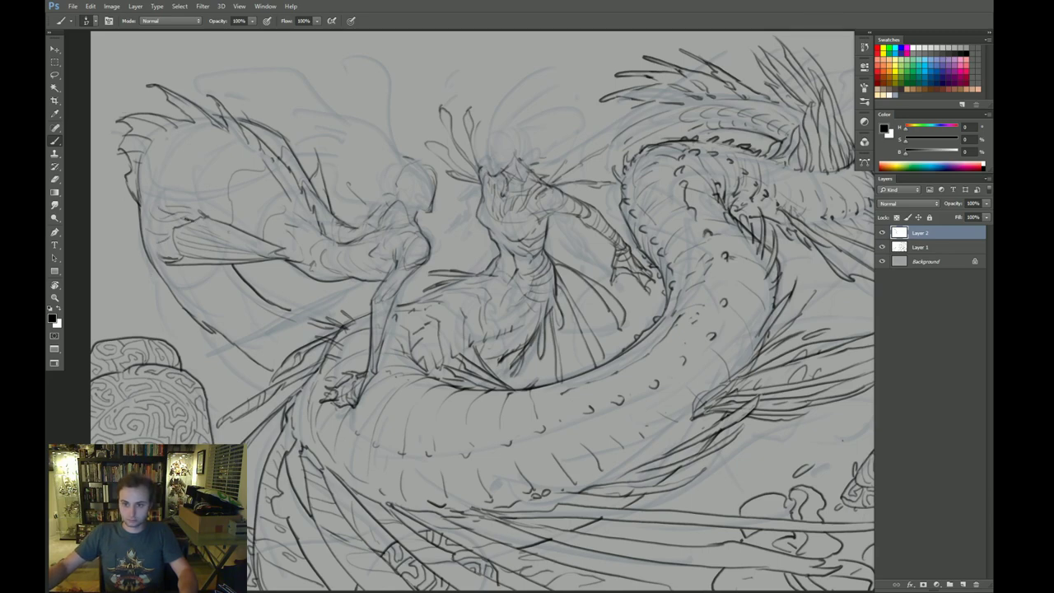
mouse_move(249, 189)
mouse_down()
mouse_move(254, 202)
mouse_move(240, 170)
mouse_up()
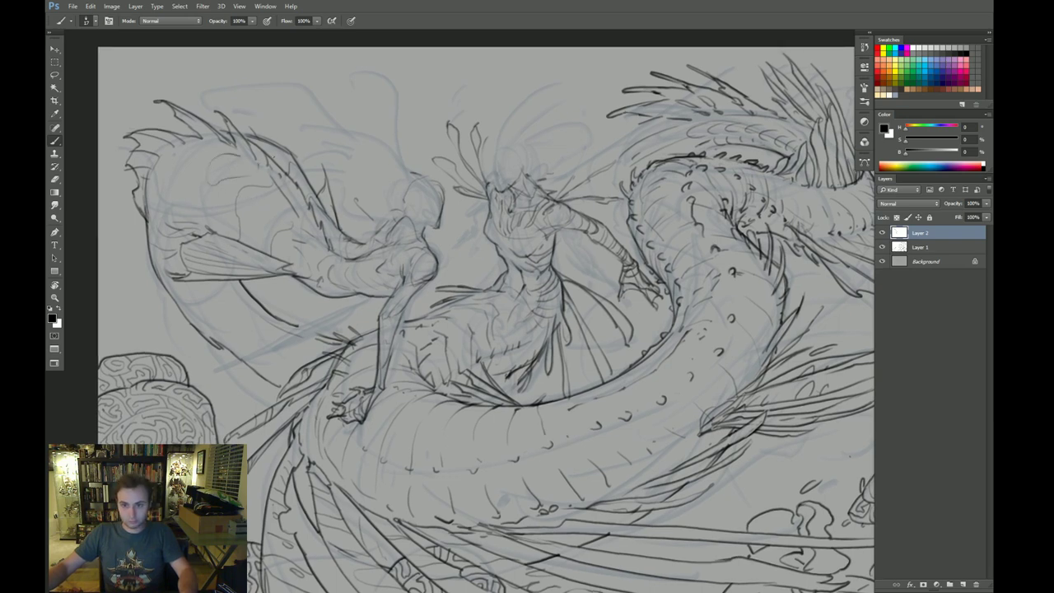
drag(260, 145, 275, 157)
mouse_move(205, 146)
mouse_down()
mouse_move(162, 196)
mouse_move(202, 146)
mouse_up()
key(ctrl+z)
key(ctrl+z)
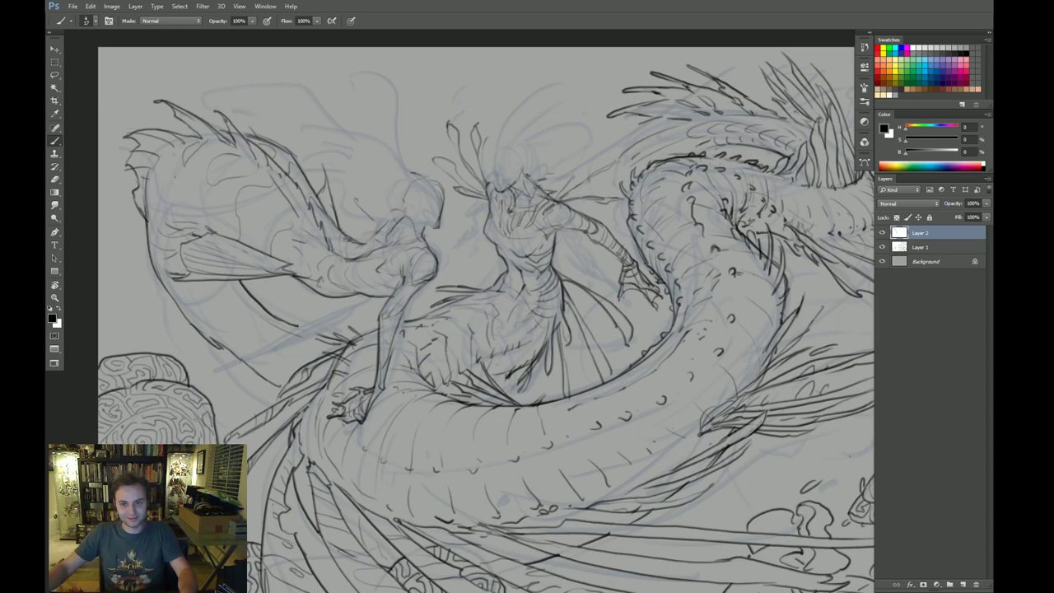
Step: Add fold marks and small round spots inside the second figure's large rear fin
drag(172, 162, 155, 175)
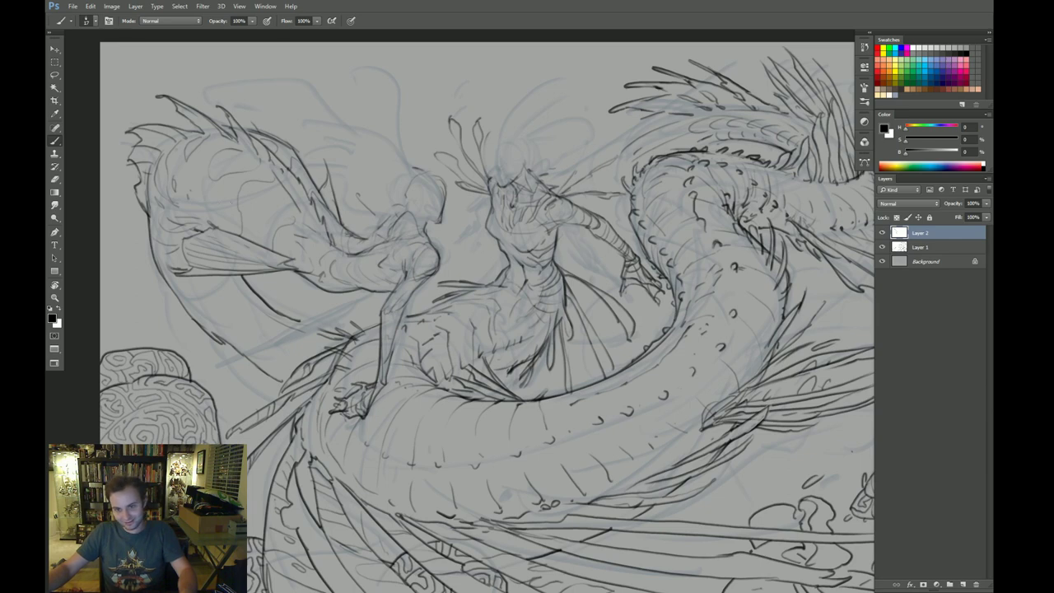
drag(608, 172, 539, 155)
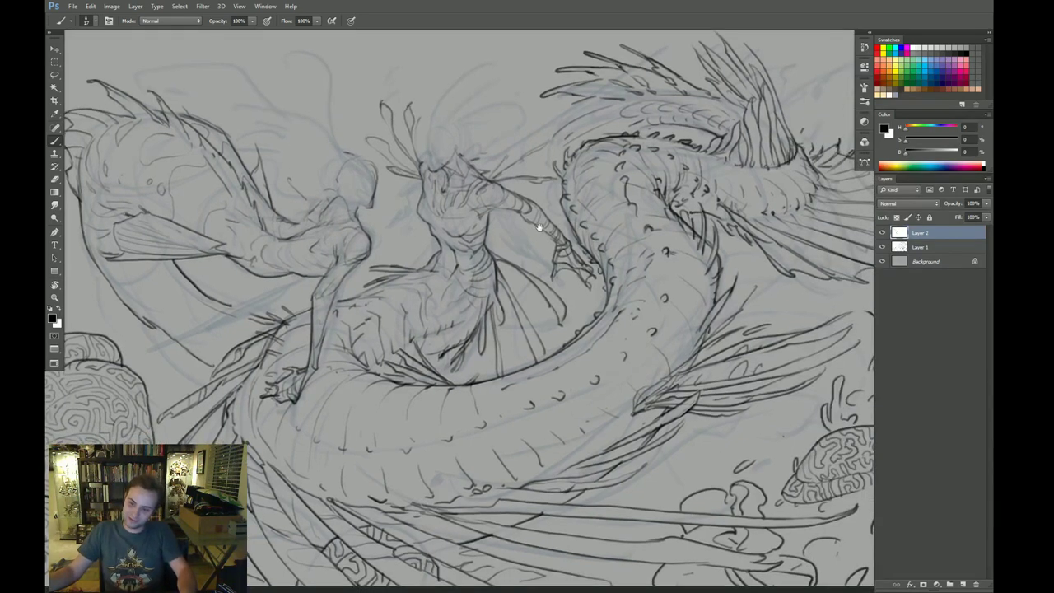
drag(618, 230, 626, 254)
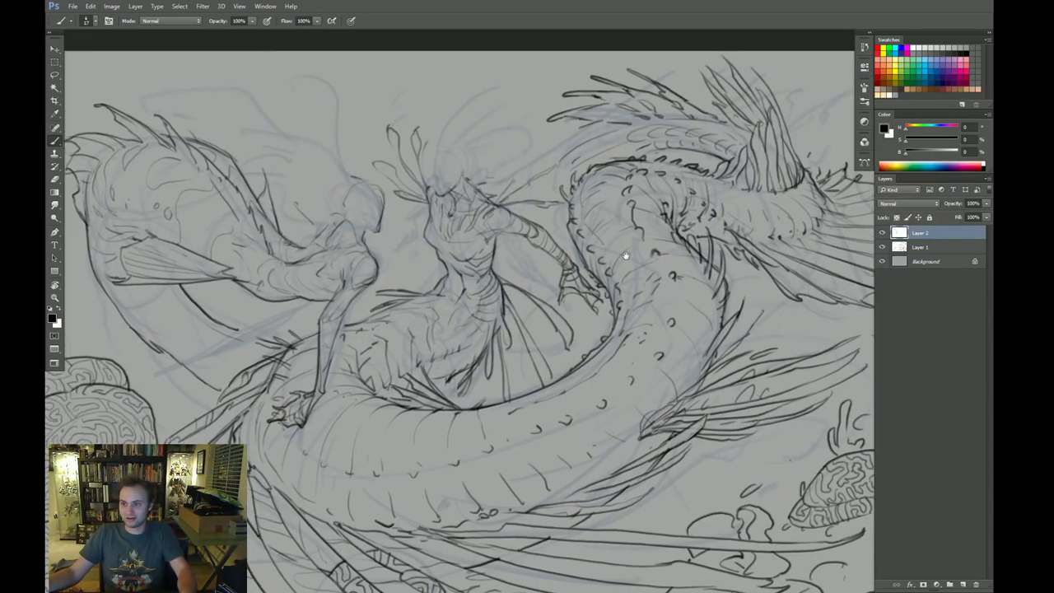
drag(631, 170, 628, 177)
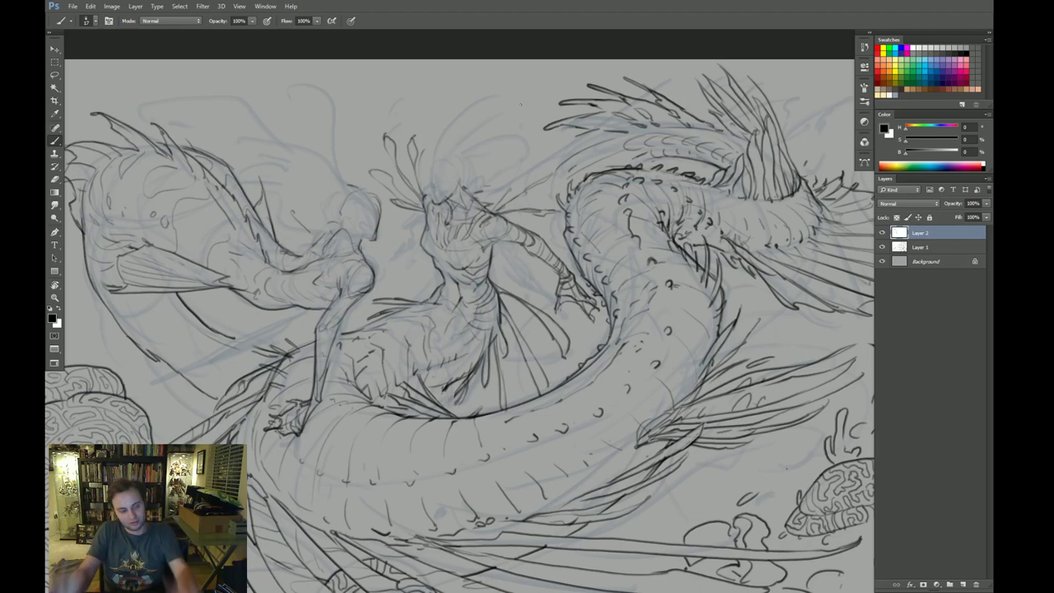
drag(520, 103, 565, 88)
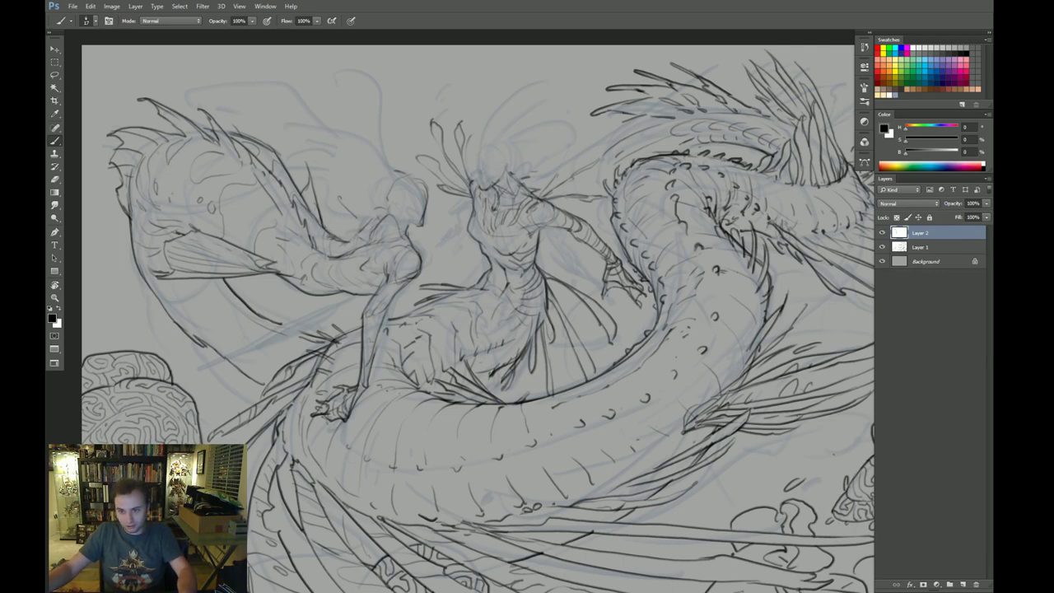
Step: Extend the tall pointed spine on the second figure's back and reinforce its edge with parallel curved strokes
drag(307, 160, 309, 177)
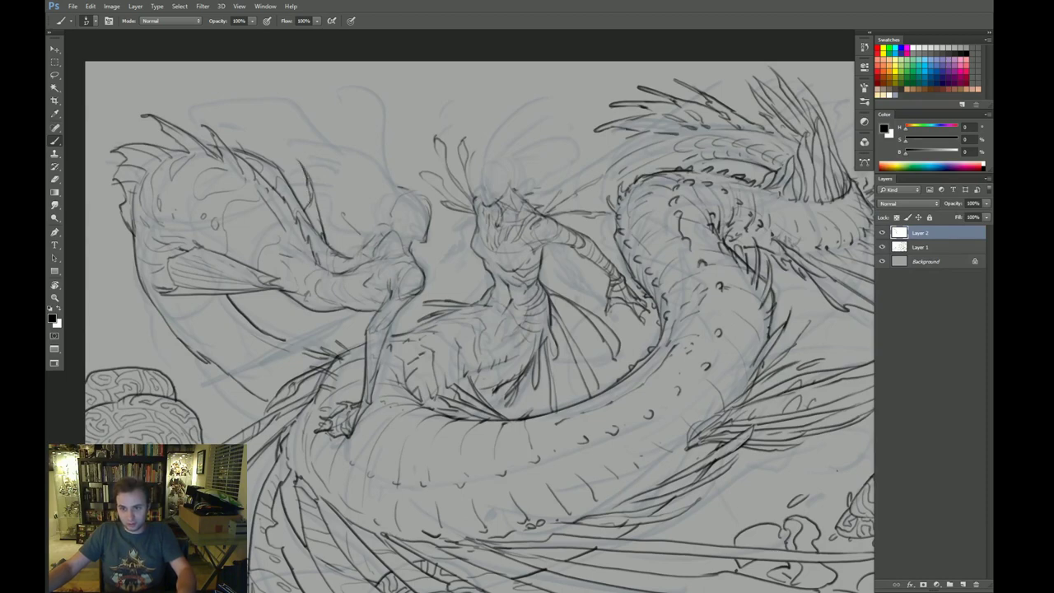
drag(312, 192, 322, 227)
drag(311, 203, 322, 236)
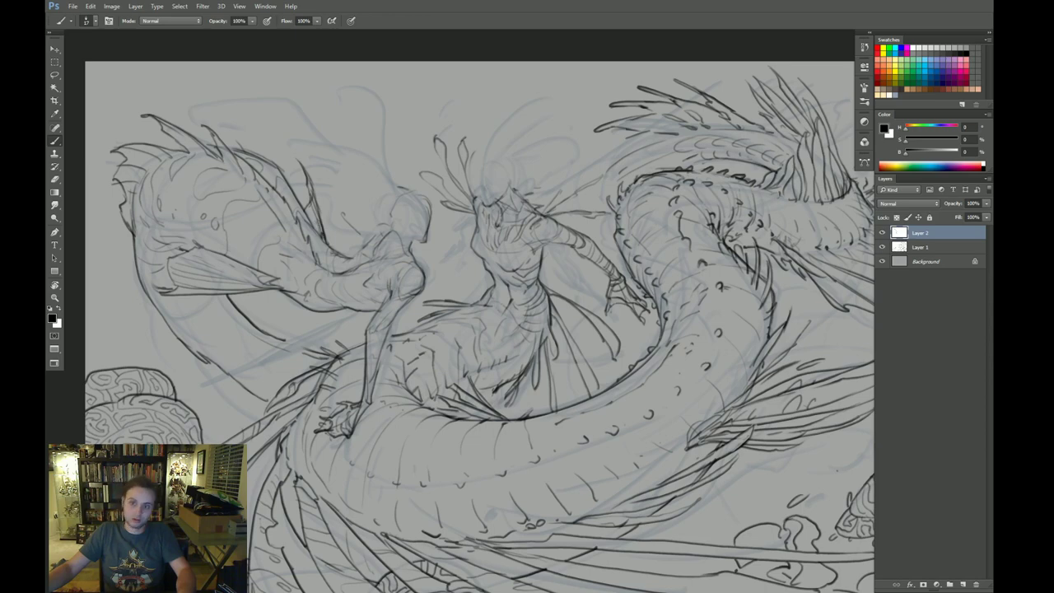
key(e)
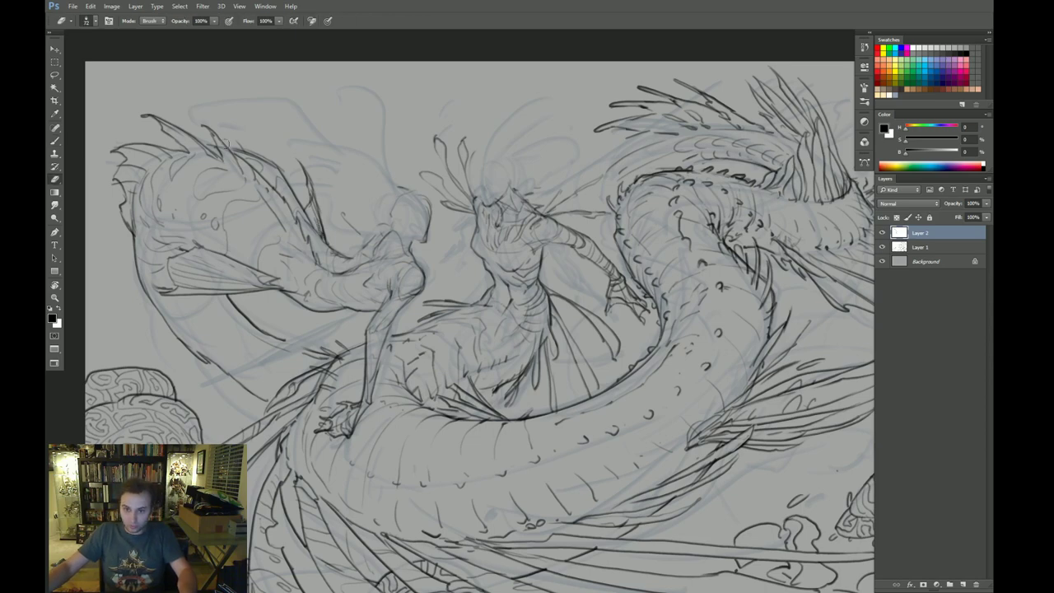
key(b)
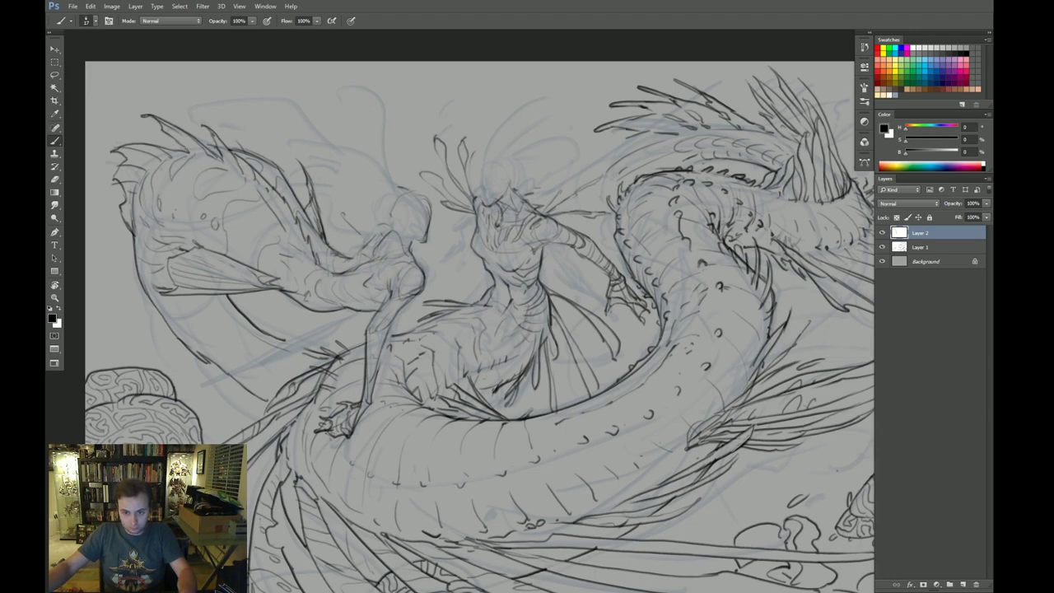
Step: Ink the second figure's narrow eye and sharp facial profile, and add thin tendrils behind the head
mouse_move(444, 205)
mouse_down()
mouse_move(429, 194)
mouse_move(419, 222)
mouse_move(402, 214)
mouse_up()
drag(390, 217, 412, 219)
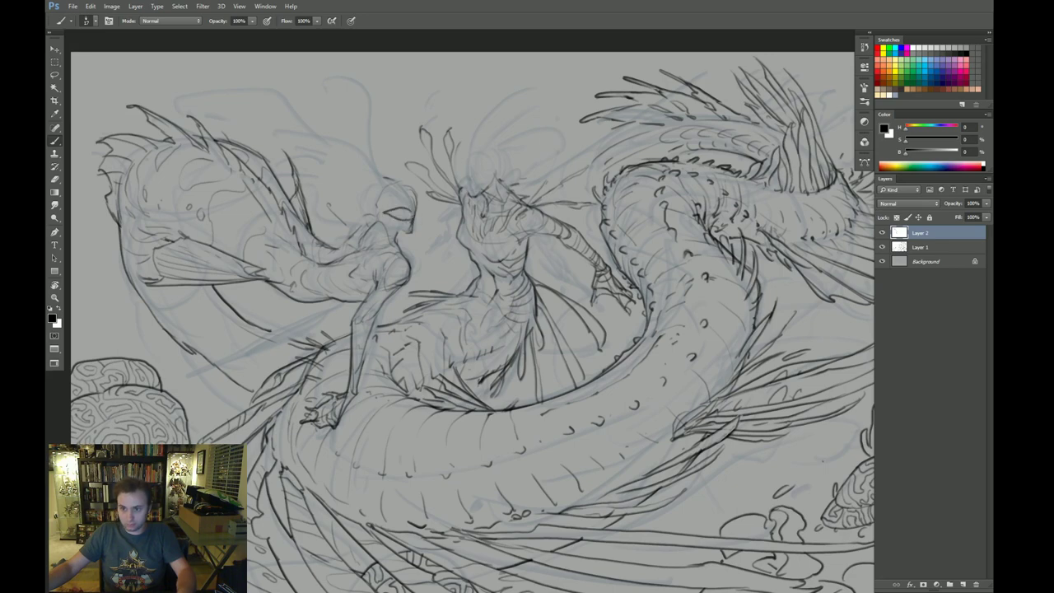
key(e)
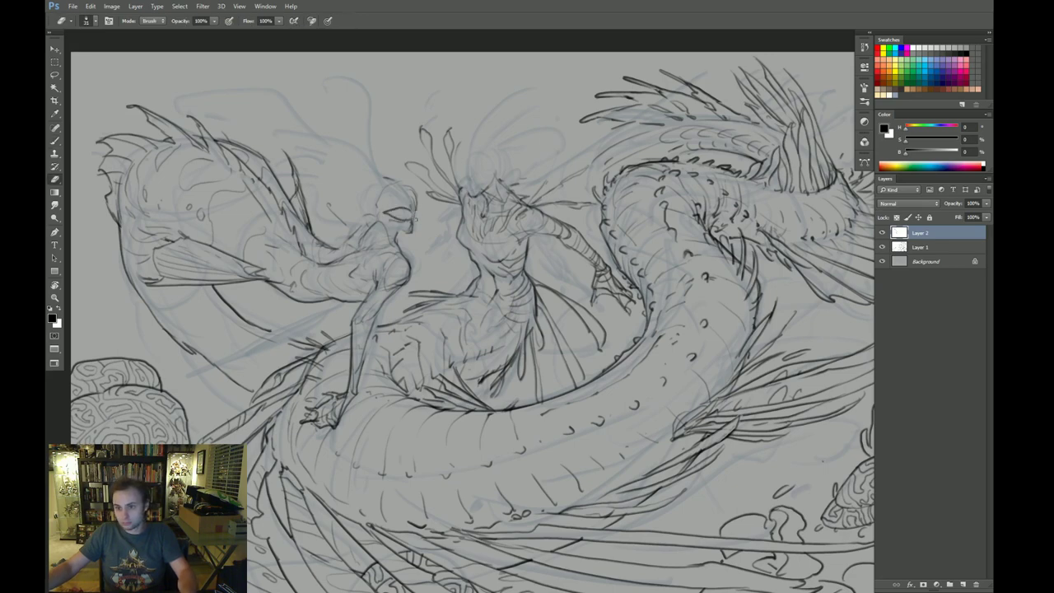
key(b)
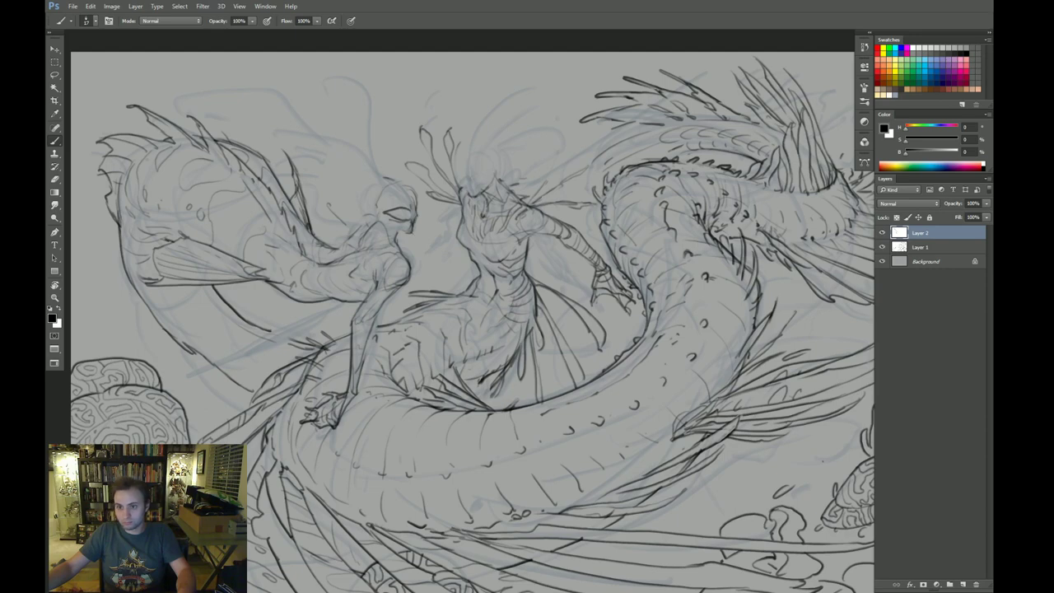
mouse_move(401, 228)
mouse_down()
mouse_move(413, 233)
mouse_move(368, 214)
mouse_move(333, 228)
mouse_move(351, 243)
mouse_up()
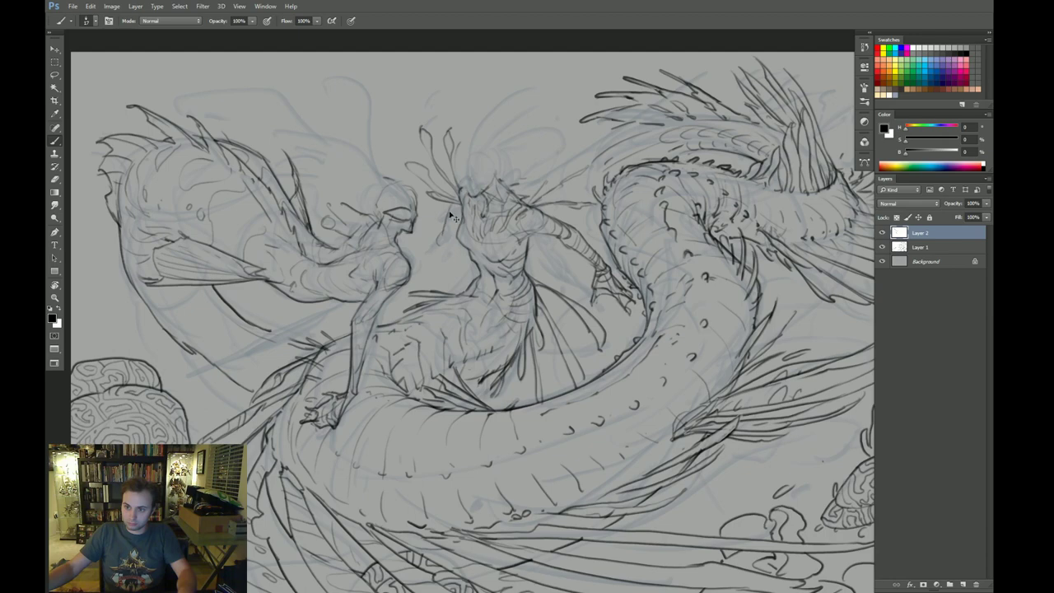
Step: Ink the first figure's far forearm and drooping hand in the gap between the two figures
drag(441, 219, 436, 252)
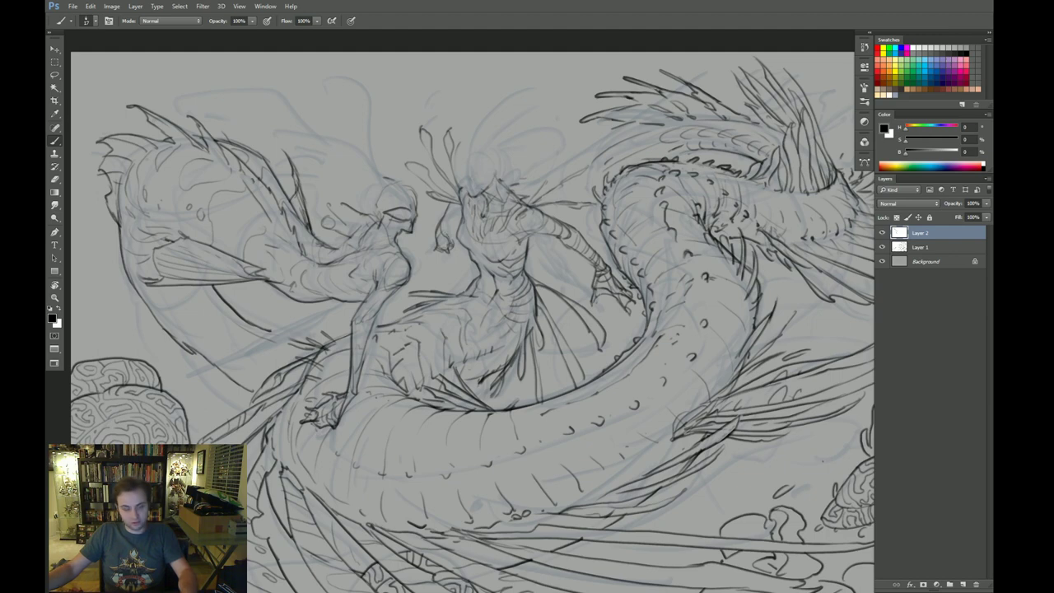
drag(458, 209, 443, 232)
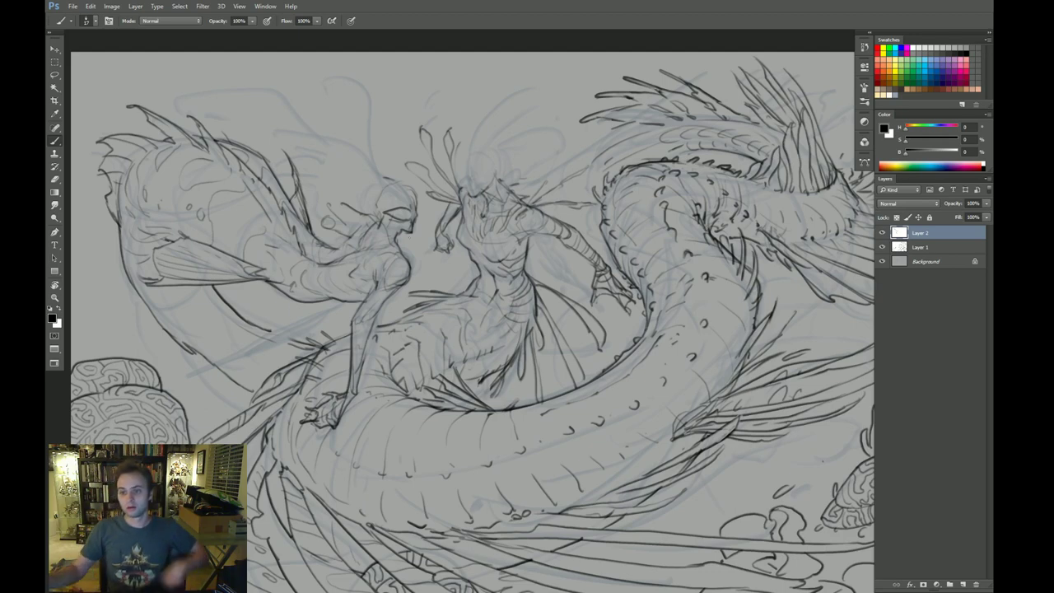
drag(443, 316, 433, 313)
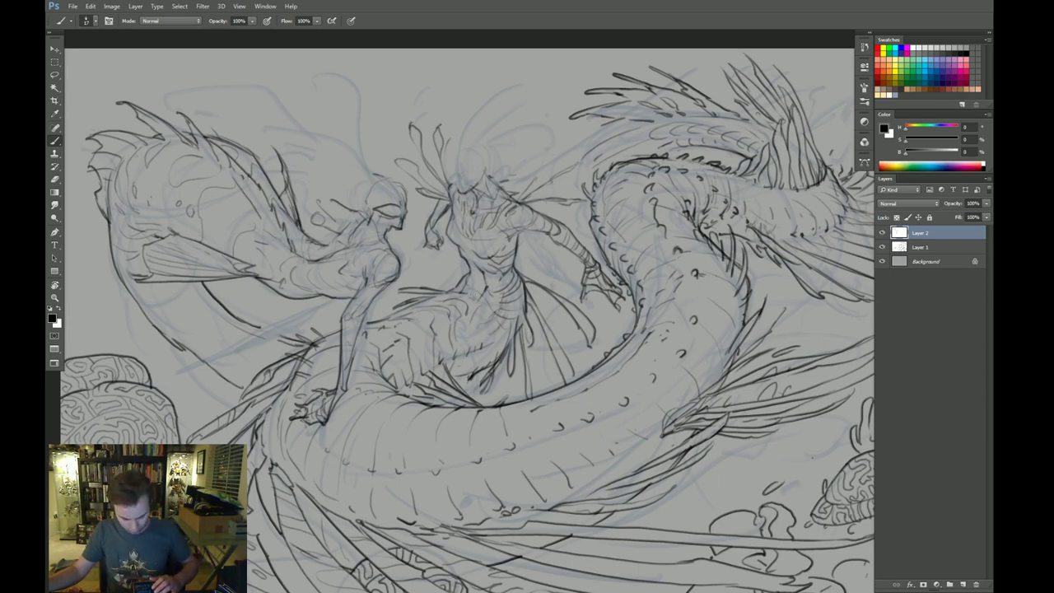
drag(504, 271, 516, 267)
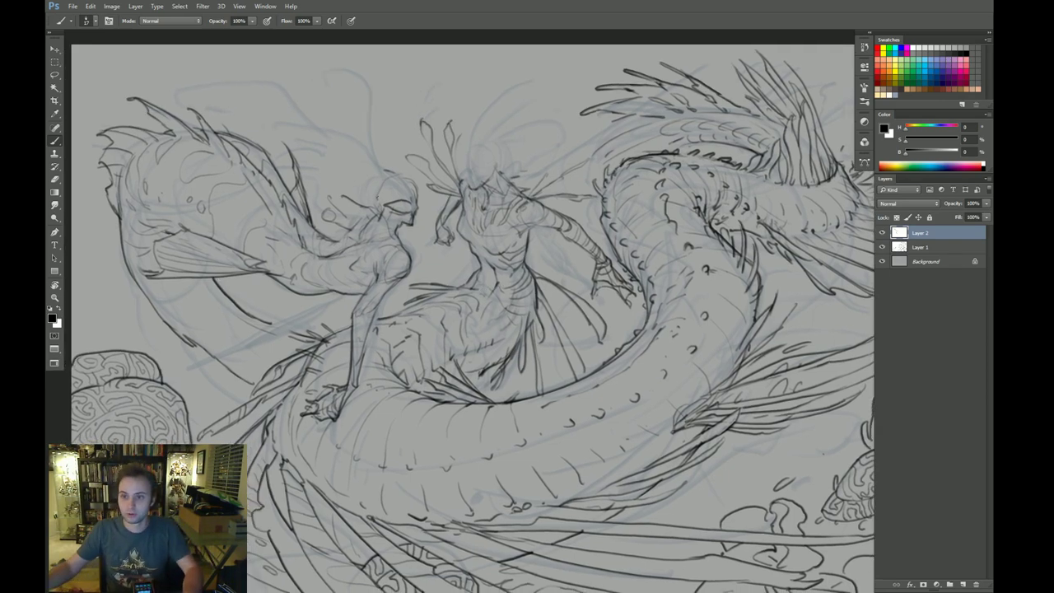
Step: Redraw the long curved crest line sweeping up from the second figure's forehead, and restore the upright view
drag(378, 149, 417, 194)
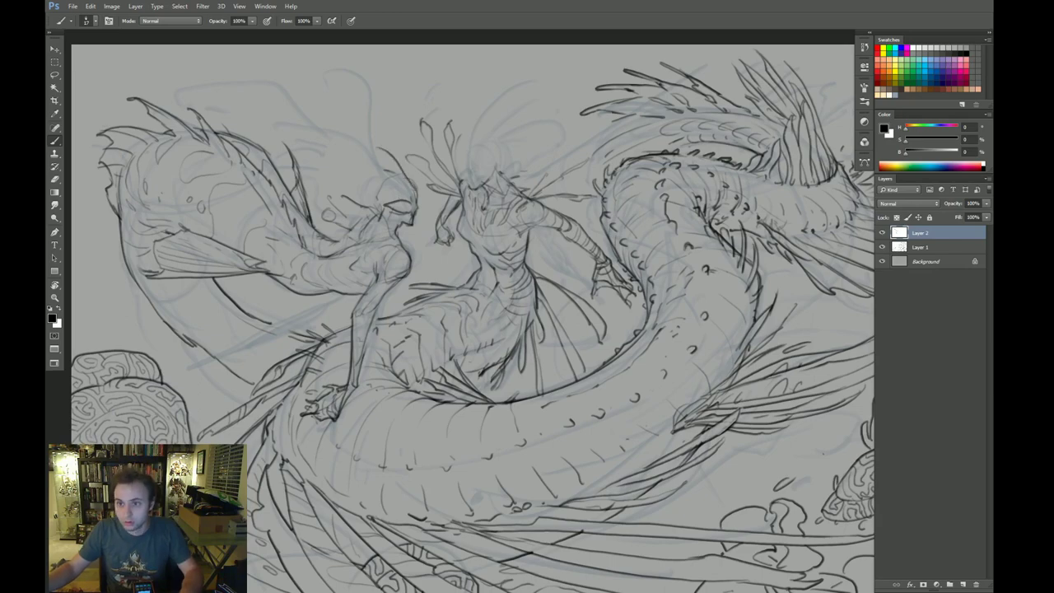
key(ctrl+z)
mouse_move(385, 156)
mouse_down()
mouse_move(417, 194)
mouse_move(365, 289)
mouse_move(370, 353)
mouse_move(408, 305)
mouse_move(290, 318)
mouse_up()
key(r)
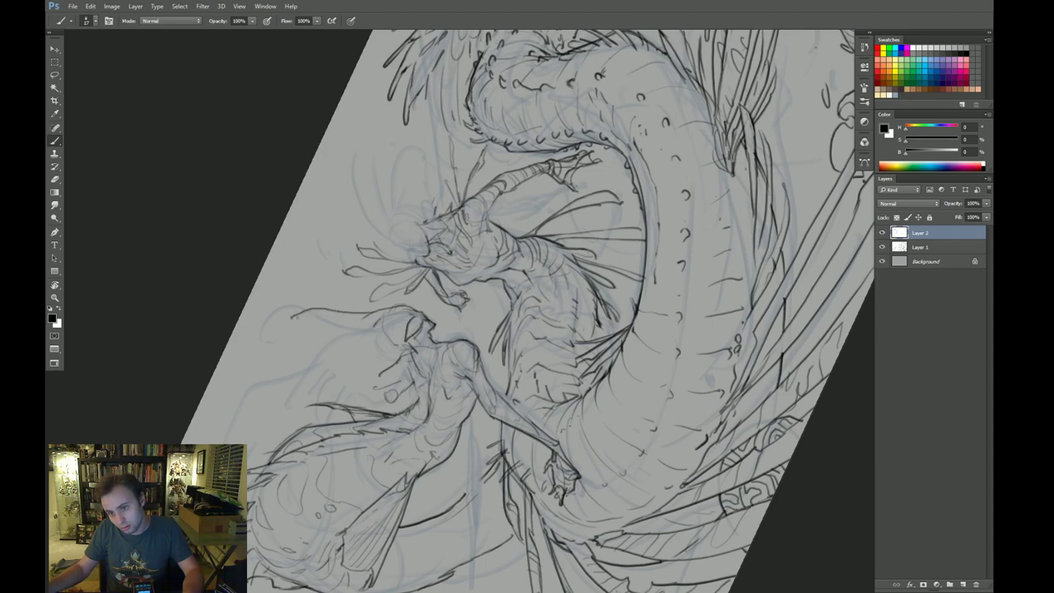
key(ctrl+z)
drag(378, 309, 276, 300)
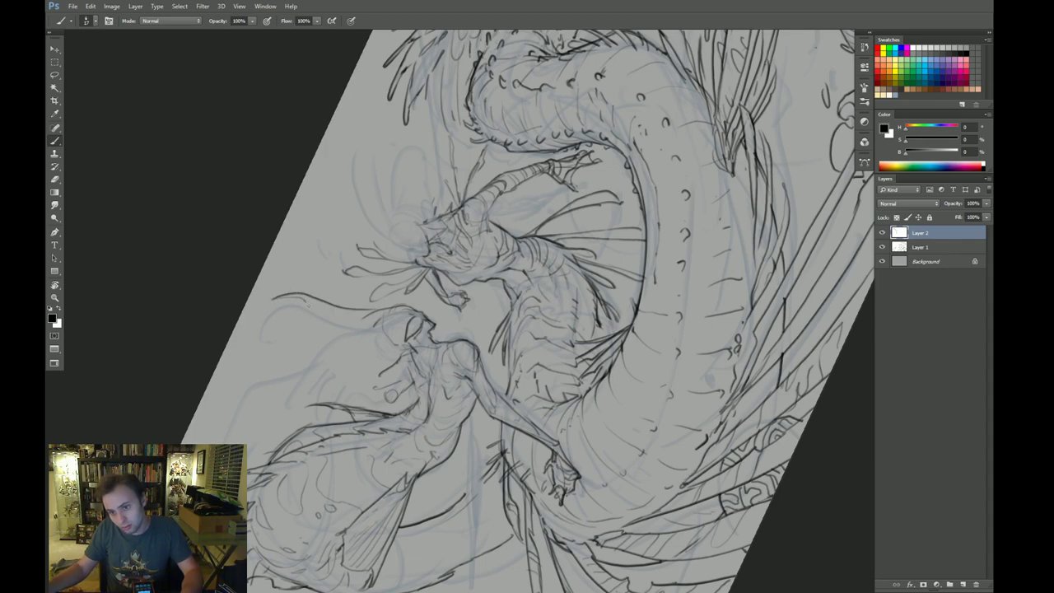
key(Escape)
drag(445, 314, 400, 344)
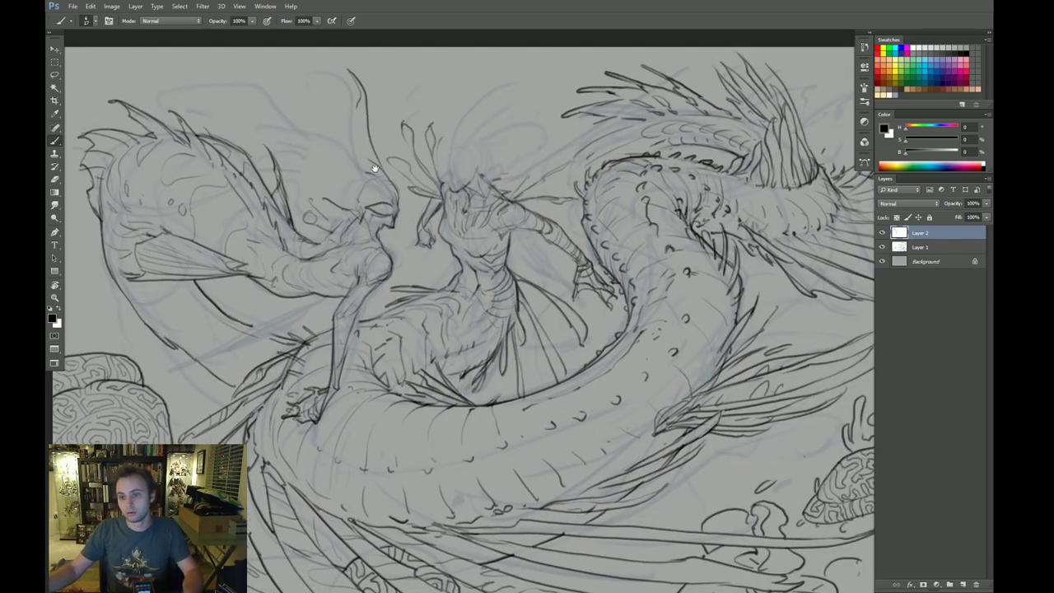
Step: Isolate Layer 2, lasso around the first figure's small far arm, and add a new layer above with all layers visible
click(883, 234)
click(883, 234)
alt+click(882, 234)
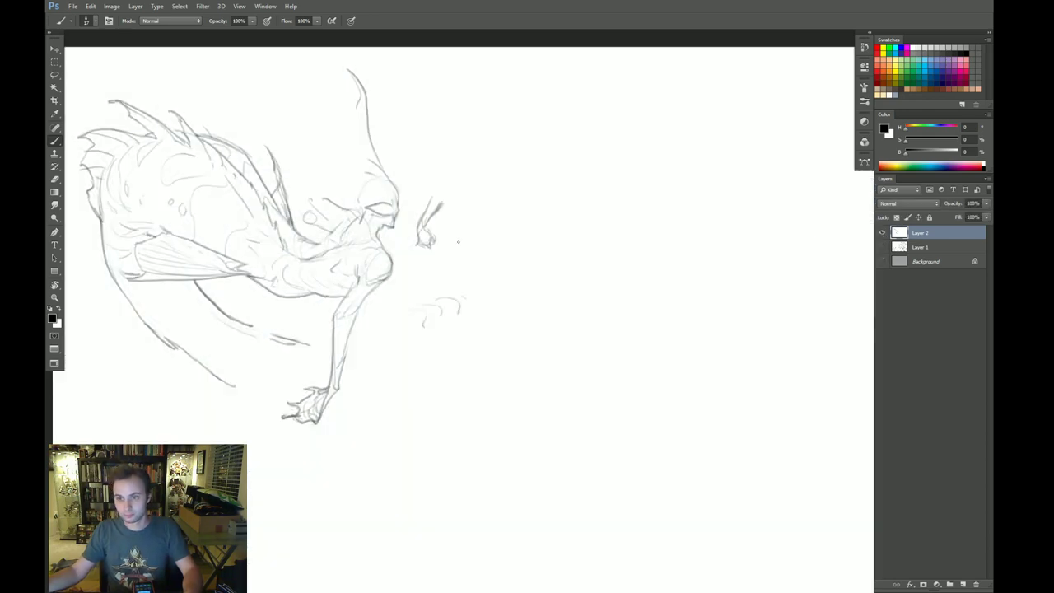
key(l)
mouse_move(416, 202)
mouse_down()
mouse_move(375, 334)
mouse_move(428, 165)
mouse_up()
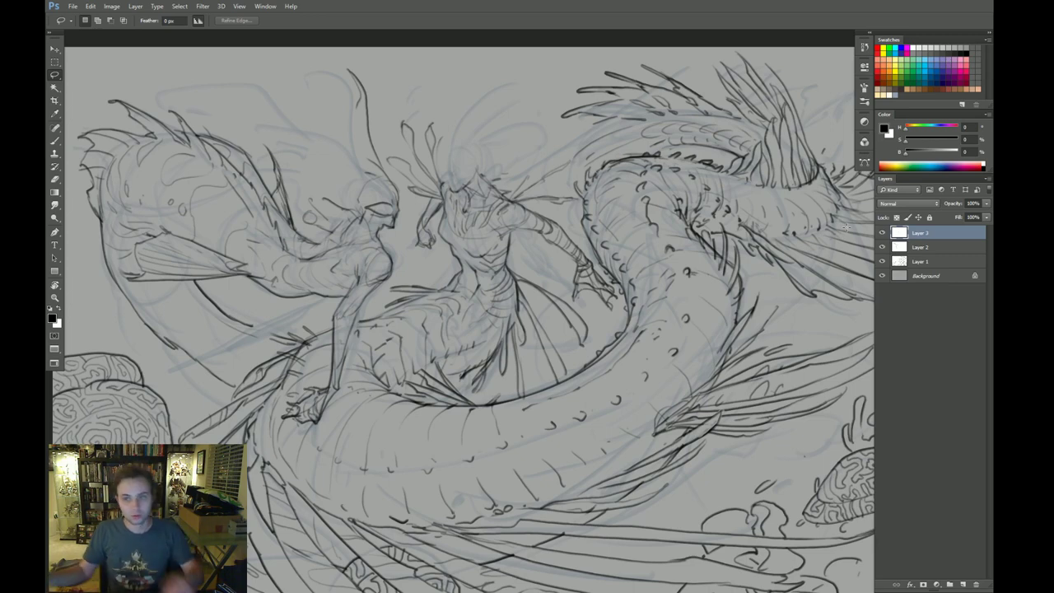
Step: Mirror the canvas horizontally and ink a short straight spear section between the first figure's far hand and the second figure's chest
drag(465, 228, 453, 251)
key(b)
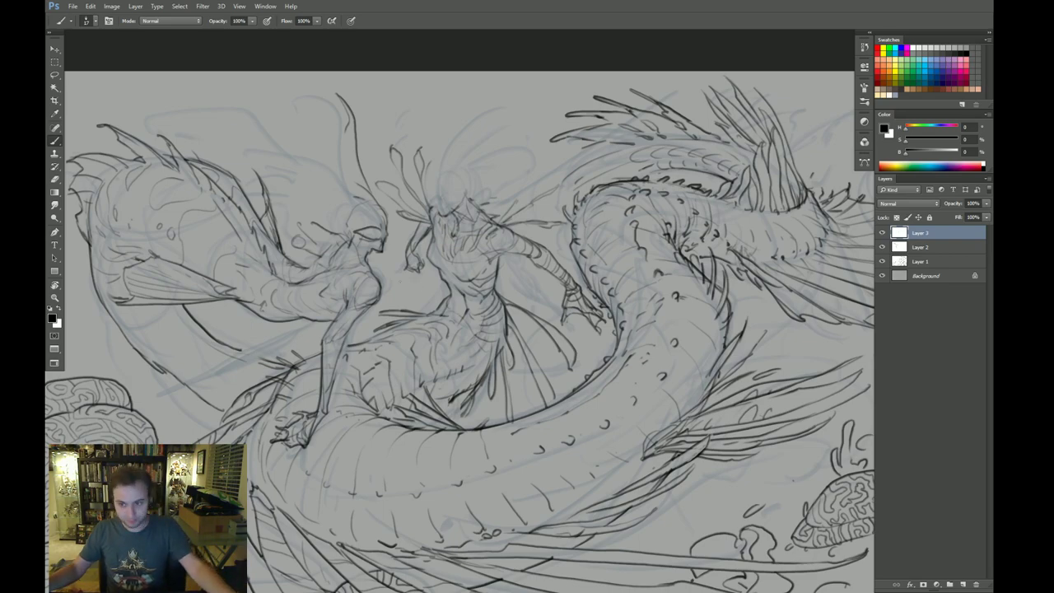
key(ctrl+shift+h)
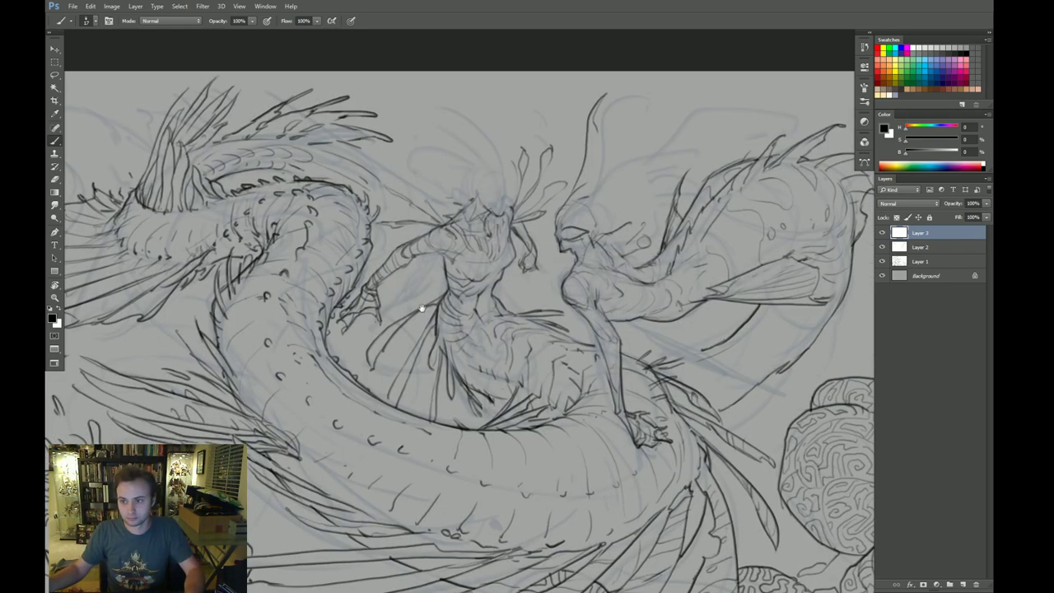
mouse_move(531, 341)
mouse_down()
mouse_move(484, 352)
mouse_move(496, 325)
mouse_up()
key(r)
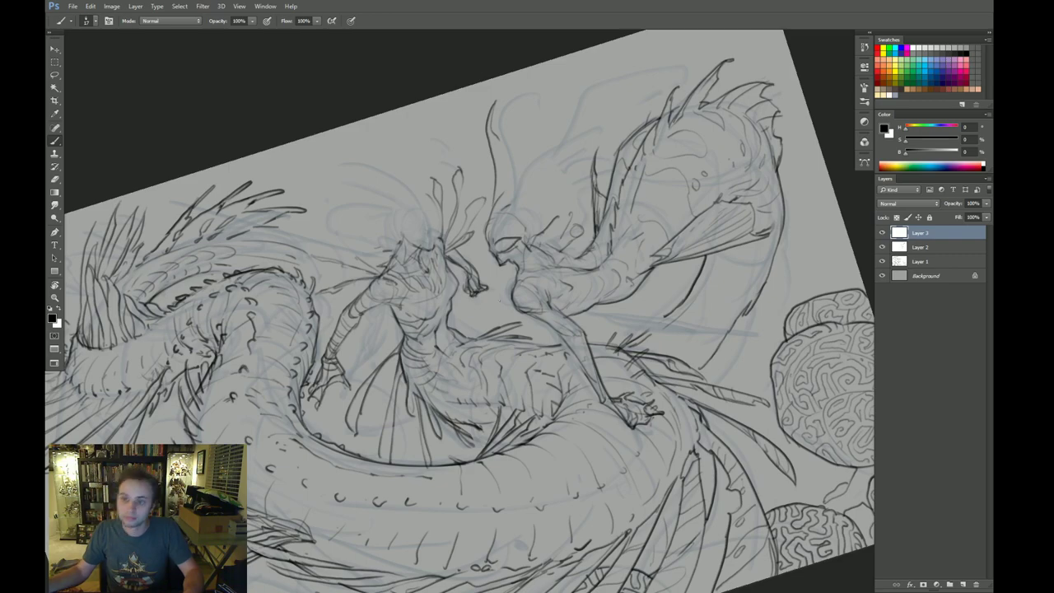
key(r)
drag(542, 327, 556, 289)
drag(490, 347, 469, 269)
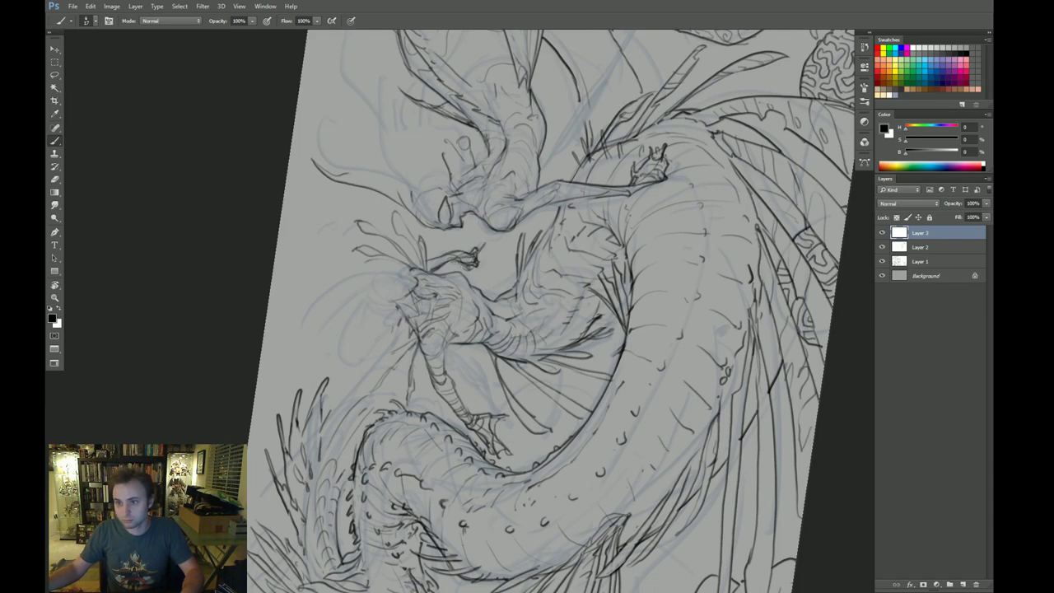
drag(496, 230, 481, 248)
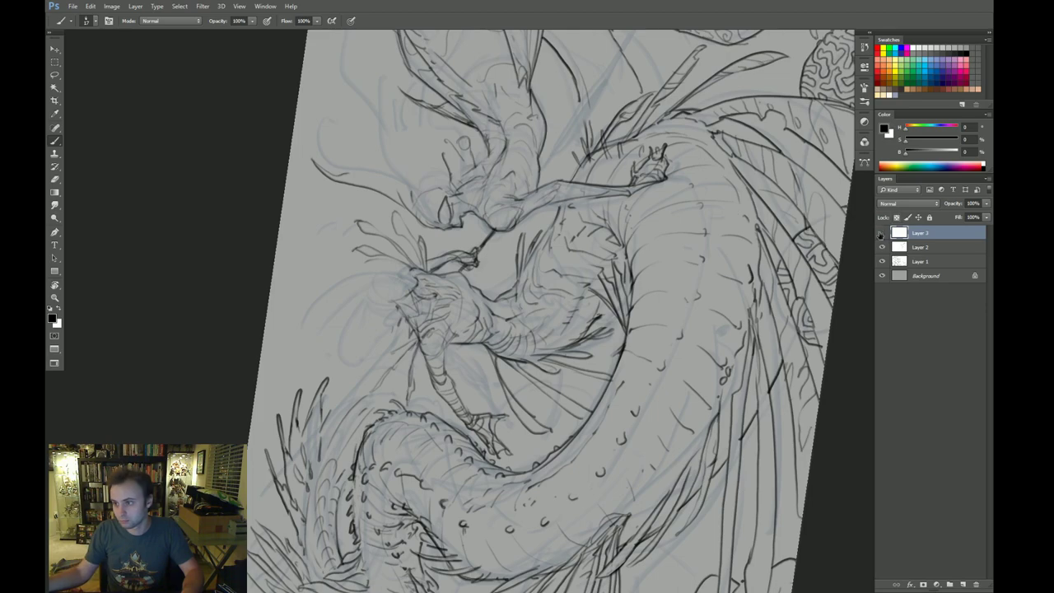
Step: Ink the spear's front shaft as a long straight line from the second figure's chest across the first figure toward the serpent's crest
key(r)
drag(748, 81, 843, 336)
key(b)
mouse_move(330, 241)
mouse_down()
mouse_move(599, 242)
mouse_move(568, 237)
mouse_move(602, 254)
mouse_move(120, 244)
mouse_up()
key(r)
key(z)
key(b)
key(ctrl+z)
key(r)
key(b)
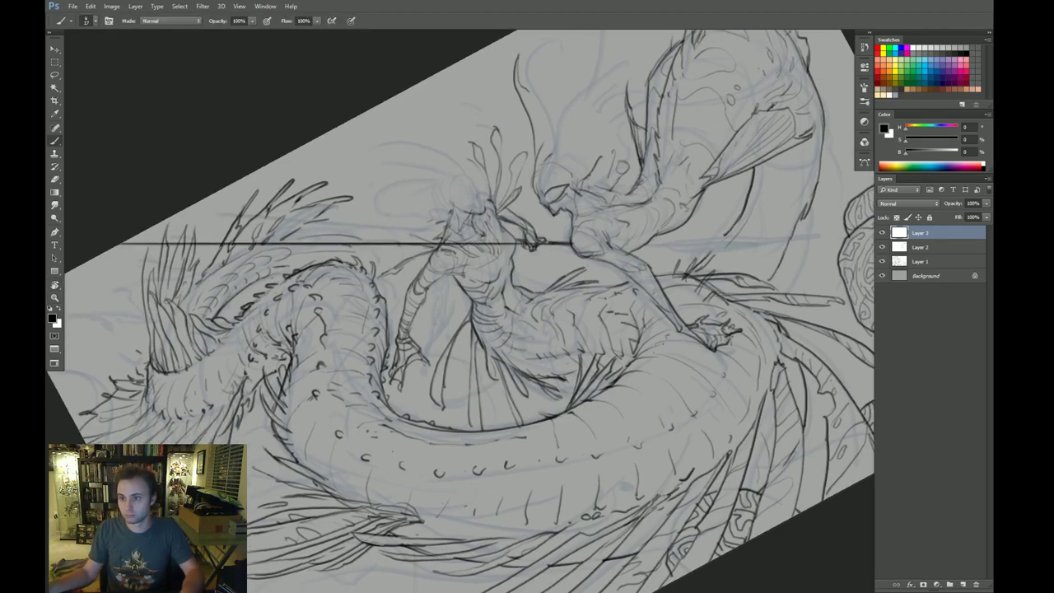
key(ctrl+z)
key(r)
drag(570, 246, 148, 242)
key(b)
drag(649, 279, 556, 278)
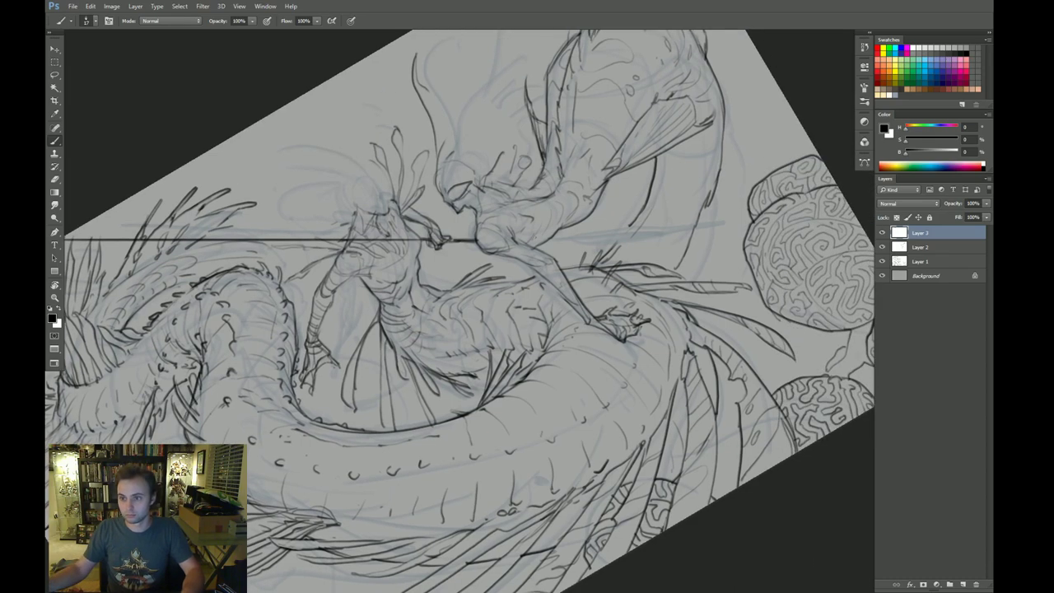
drag(532, 241, 777, 242)
drag(604, 235, 603, 237)
key(ctrl+z)
drag(539, 241, 717, 241)
key(ctrl+z)
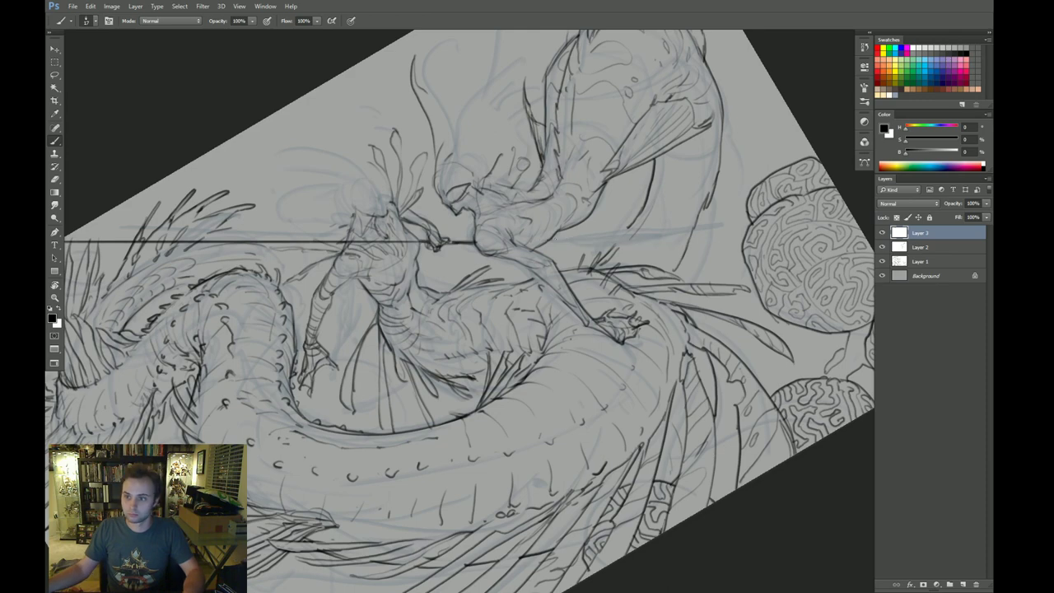
drag(552, 236, 714, 225)
key(ctrl+z)
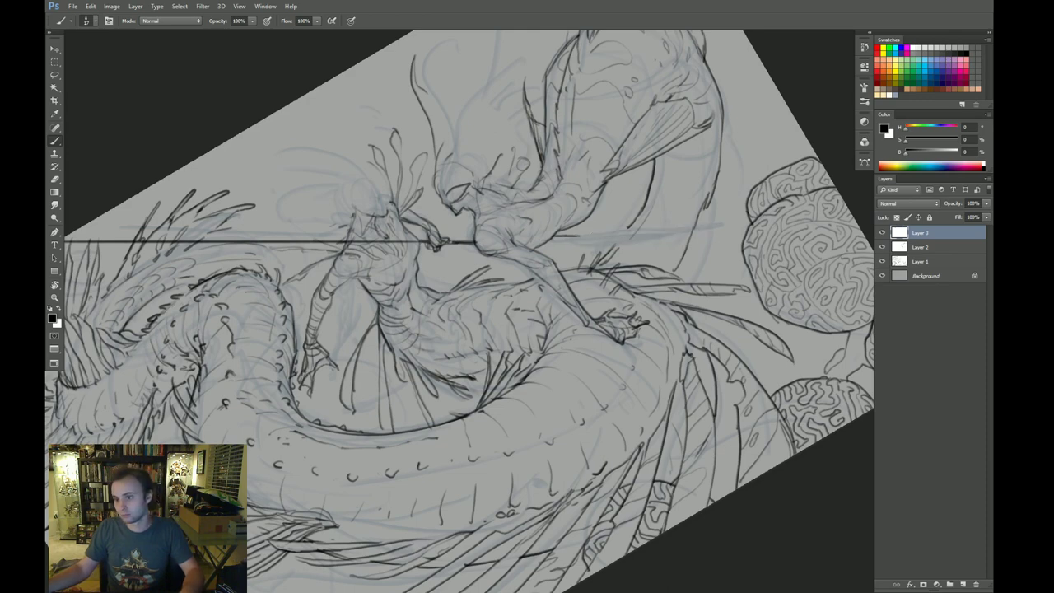
drag(571, 235, 715, 226)
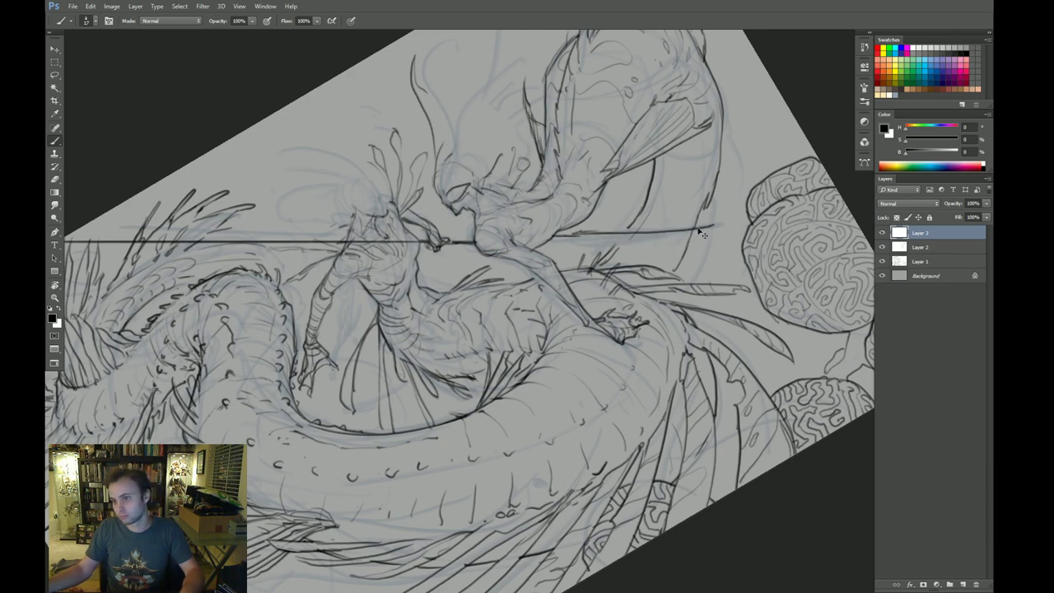
key(ctrl+z)
drag(565, 232, 738, 228)
key(ctrl+z)
drag(575, 231, 734, 231)
key(ctrl+z)
Step: Ink the spear's rear shaft from behind the second figure's body out past the large fin's edge, and restore the upright view
drag(553, 236, 735, 234)
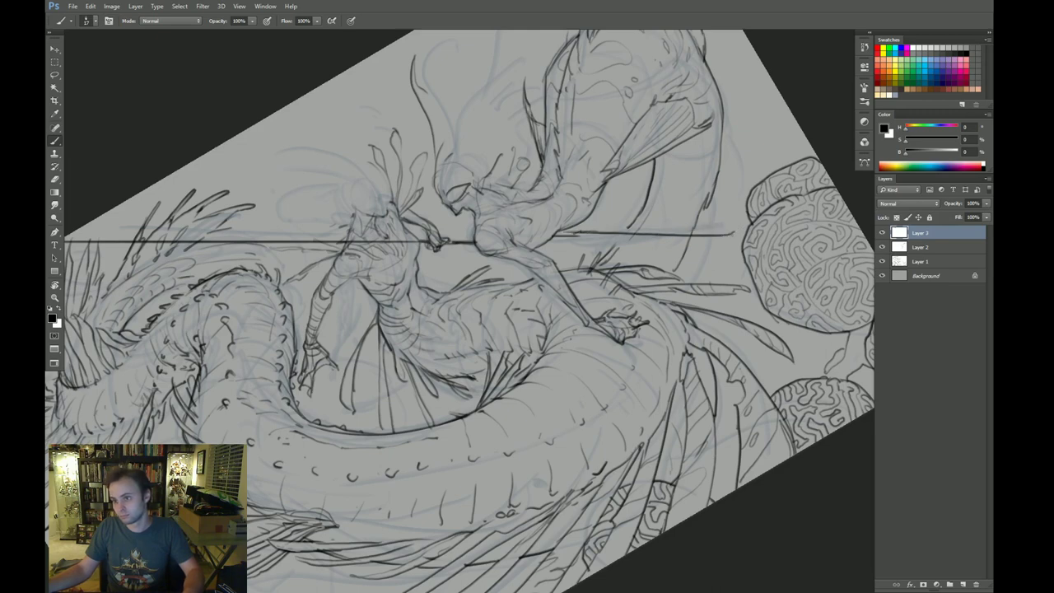
key(e)
mouse_move(575, 240)
mouse_down()
mouse_move(742, 239)
mouse_move(554, 243)
mouse_move(627, 239)
mouse_move(601, 247)
mouse_move(512, 230)
mouse_up()
key(b)
key(ctrl+z)
key(Escape)
key(e)
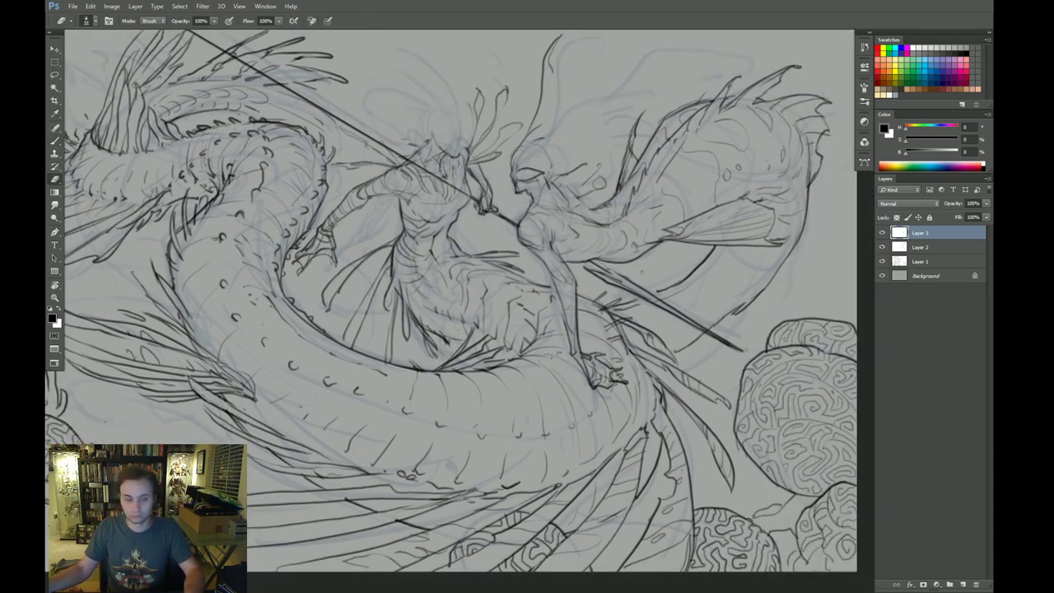
Step: Rework the spear's rear tip beside the second figure's fin with short strokes and small erasures on Layer 3
key(r)
drag(606, 307, 602, 337)
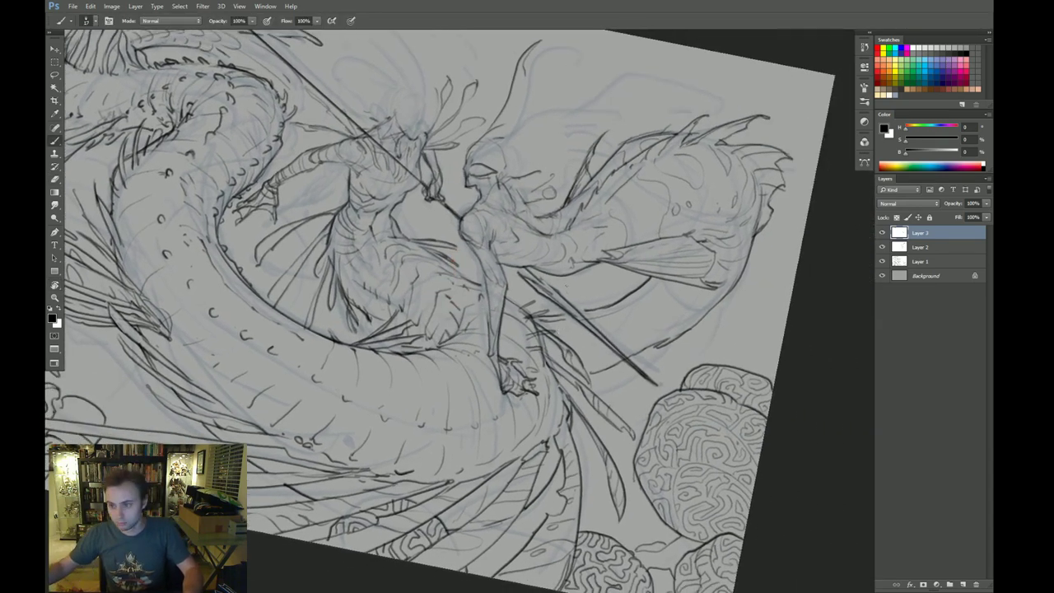
drag(716, 300, 572, 453)
drag(572, 453, 546, 407)
key(e)
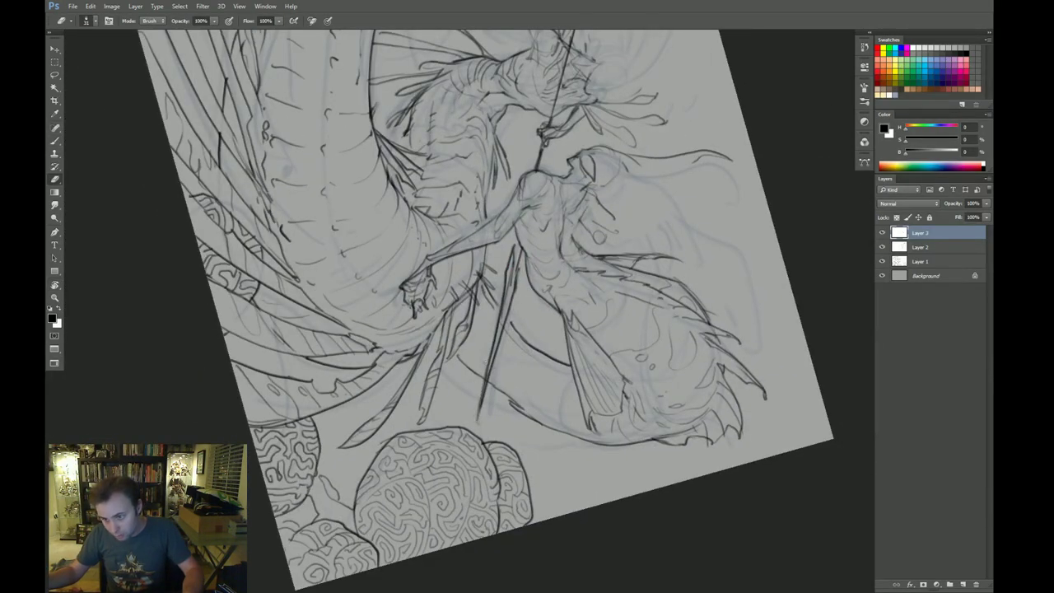
key(b)
key(e)
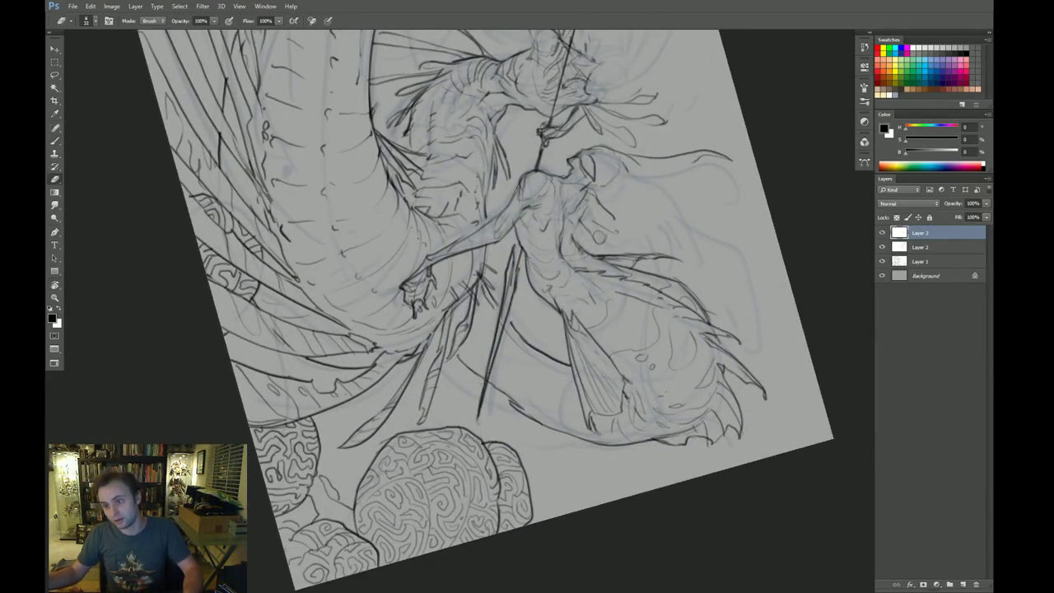
key(b)
drag(488, 366, 478, 413)
drag(487, 372, 479, 418)
key(e)
key(b)
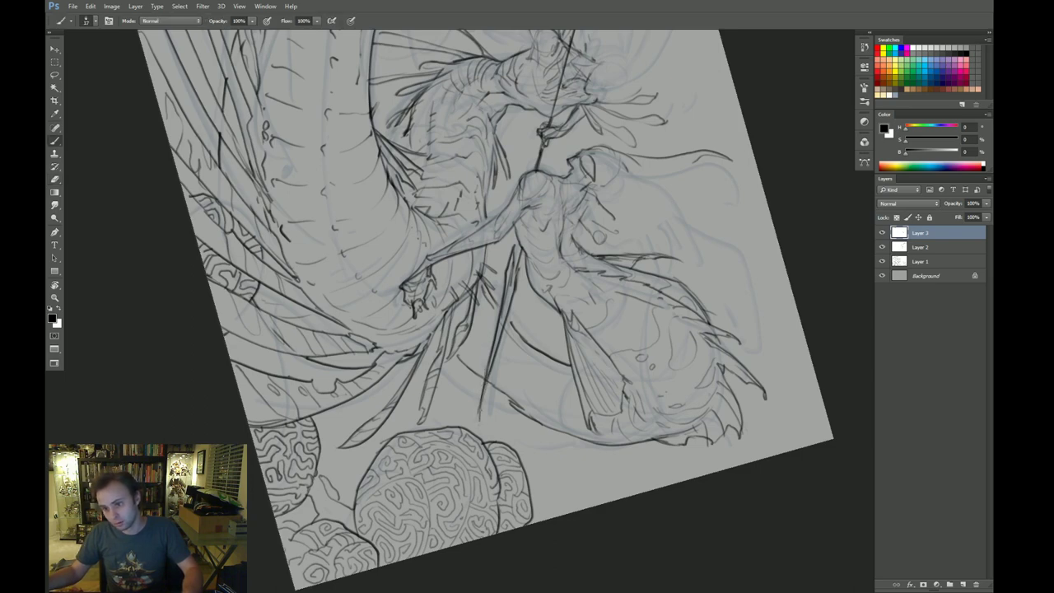
key(e)
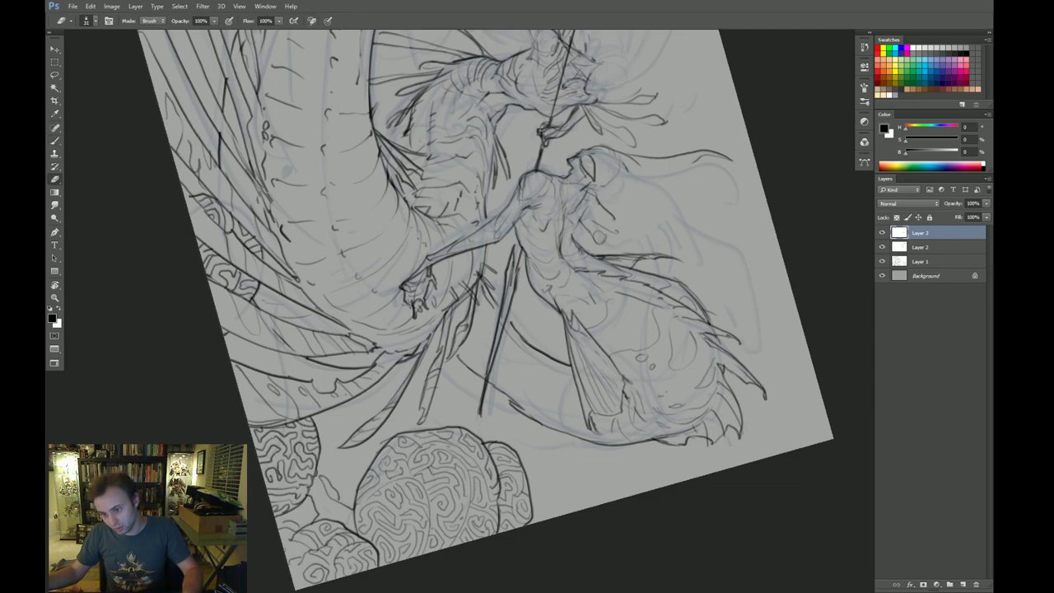
Step: Try to ink a second straight line parallel to the spear's front shaft, from the second figure's chest past the first figure
key(Escape)
mouse_move(474, 411)
mouse_down()
mouse_move(701, 393)
mouse_move(679, 408)
mouse_up()
key(r)
drag(680, 408, 706, 315)
key(b)
drag(554, 241, 301, 239)
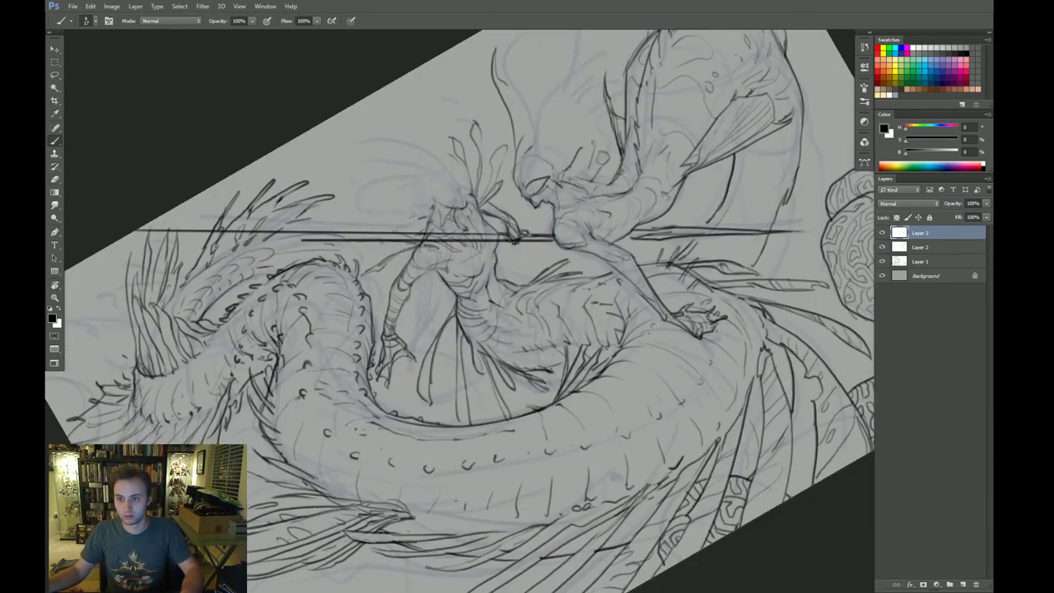
key(ctrl+z)
Step: Try to erase part of the spear's front shaft near the serpent's crest spines
drag(445, 244, 514, 229)
key(e)
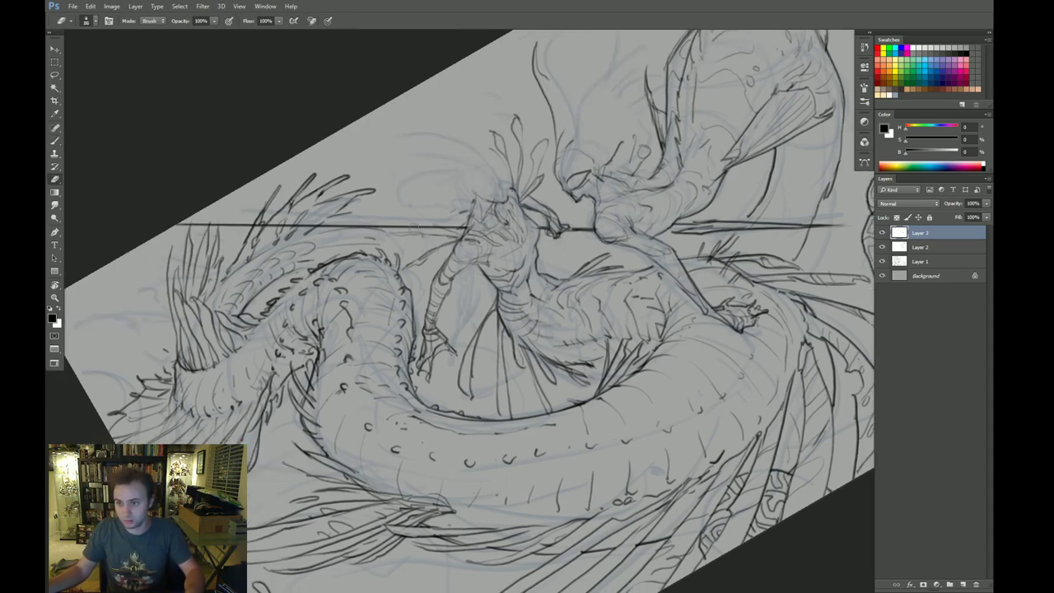
mouse_move(323, 226)
mouse_down()
mouse_move(267, 225)
mouse_move(382, 226)
mouse_up()
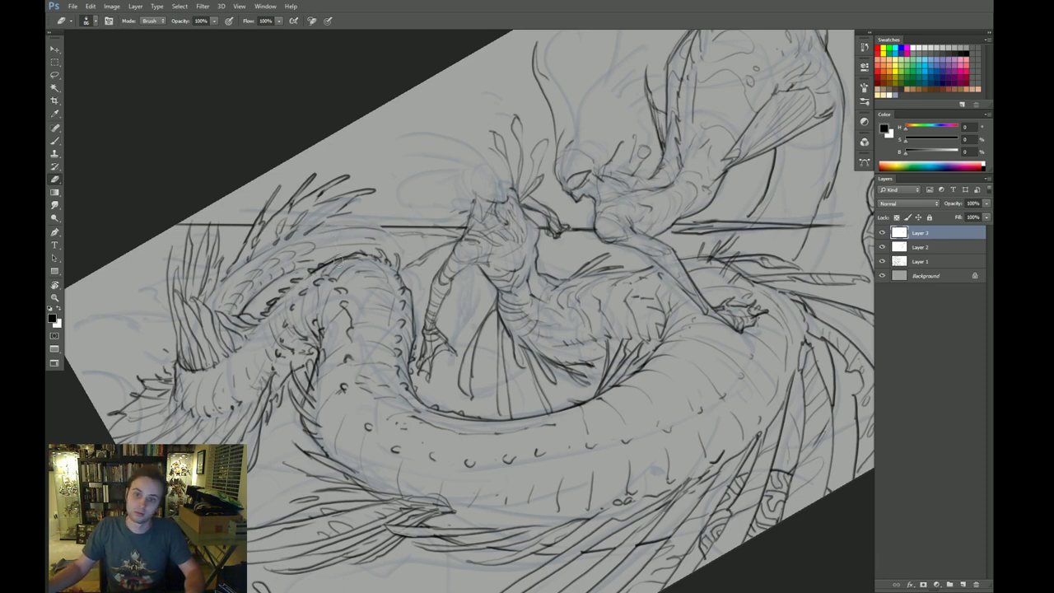
key(ctrl+alt+z)
key(ctrl+alt+z)
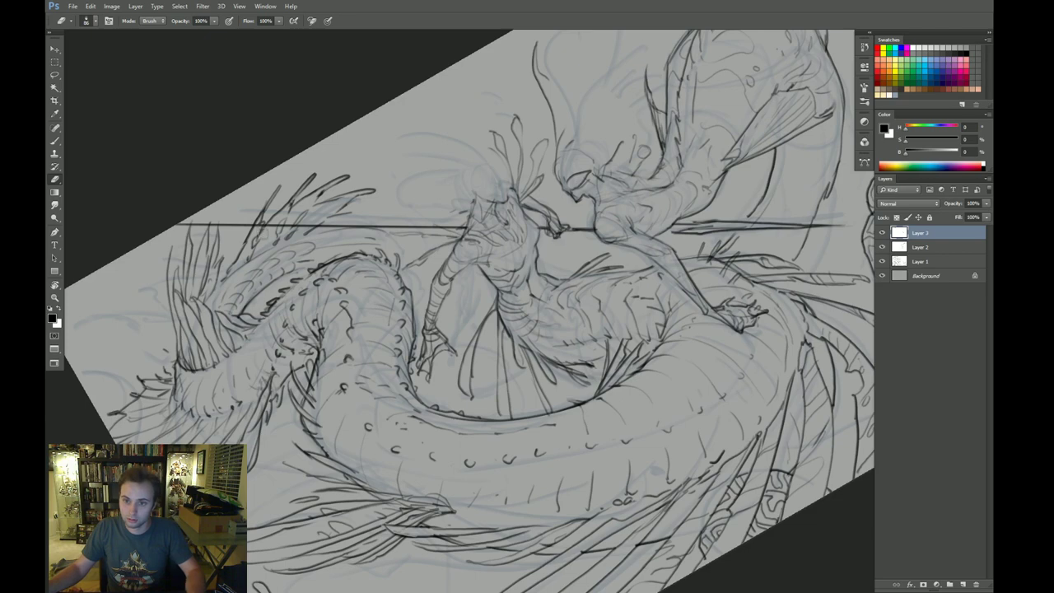
Step: Erase the far front end of the spear so it stops among the serpent's crest spines
key(Escape)
drag(300, 174, 304, 218)
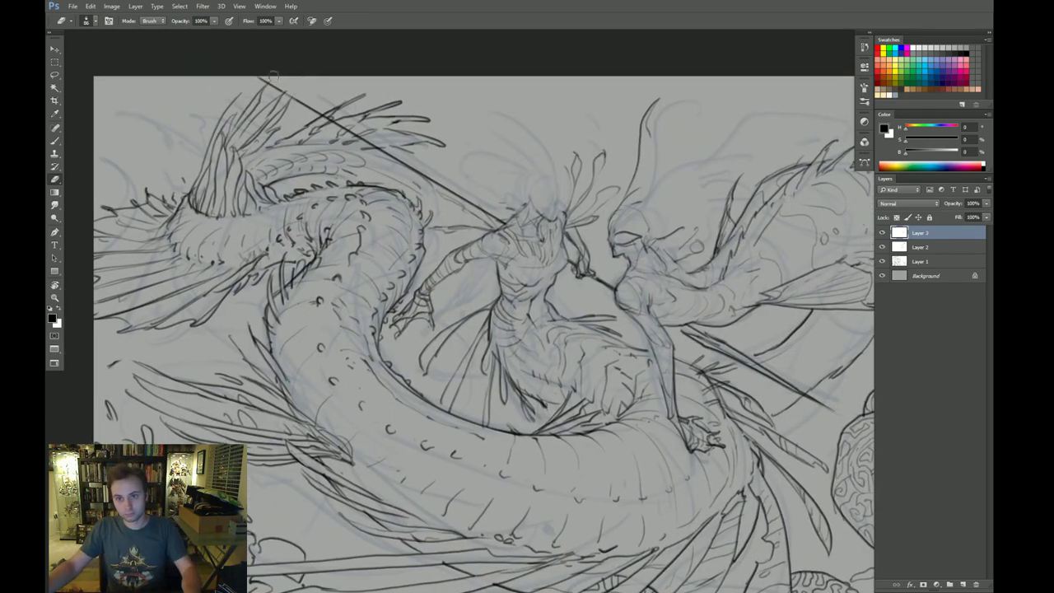
drag(272, 76, 320, 101)
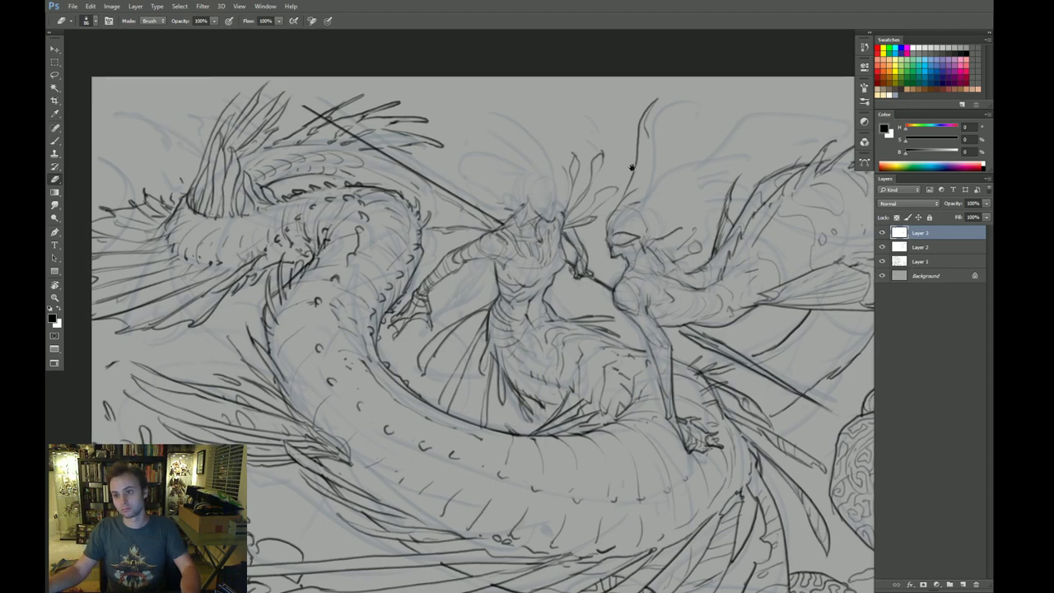
drag(632, 167, 573, 170)
Step: On Layer 1, ink fin rays around the first figure's near forearm and fin edges along the spear above the serpent's neck
key(b)
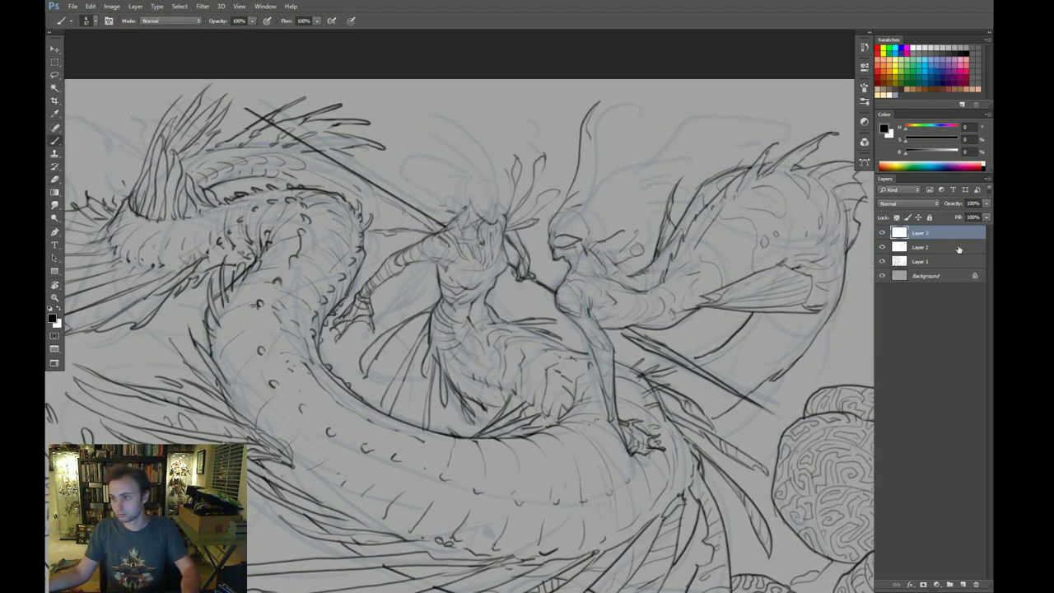
click(942, 262)
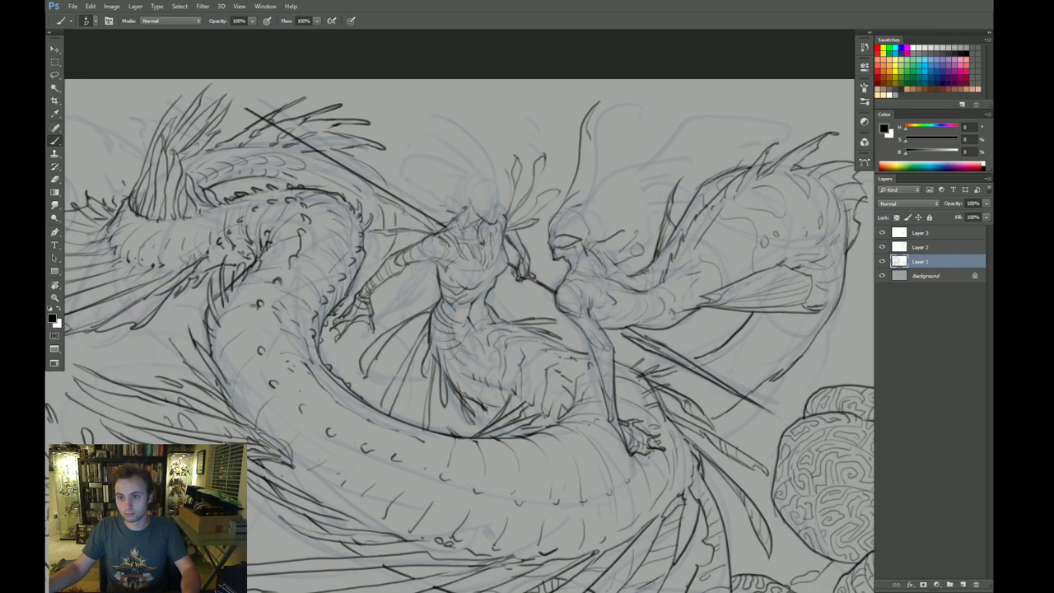
key(r)
drag(436, 453, 697, 281)
mouse_move(697, 282)
mouse_down()
mouse_move(688, 250)
mouse_move(672, 375)
mouse_up()
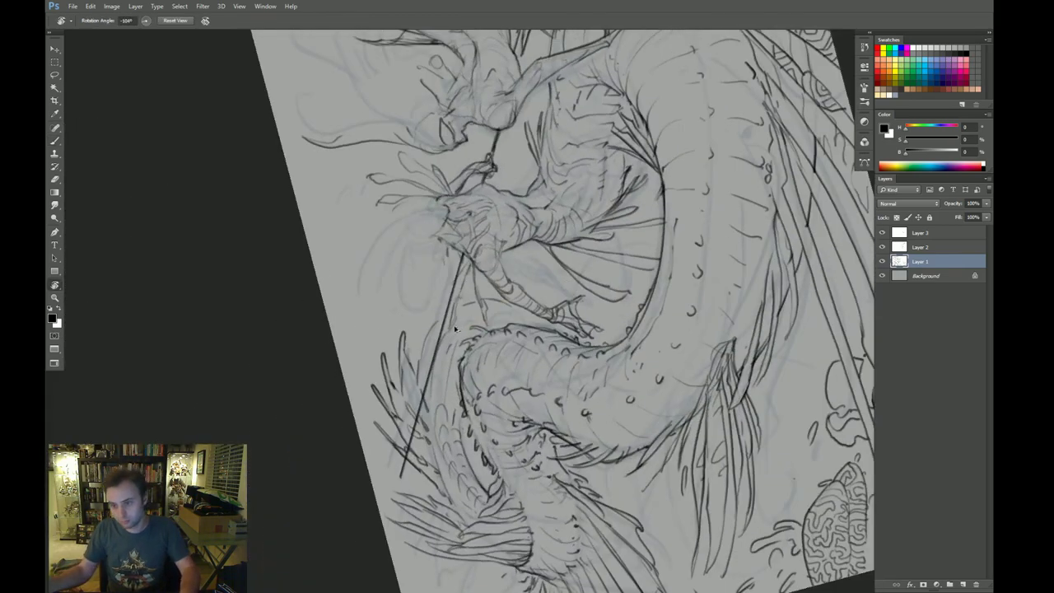
key(b)
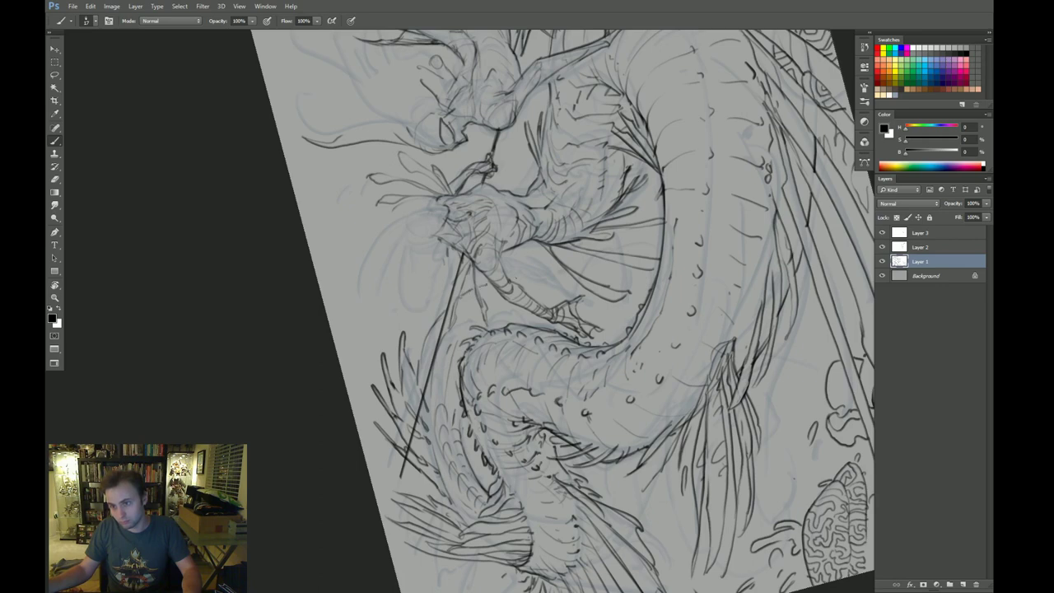
mouse_move(511, 278)
mouse_down()
mouse_move(576, 288)
mouse_move(562, 295)
mouse_move(618, 325)
mouse_up()
drag(444, 305, 419, 374)
drag(454, 281, 427, 338)
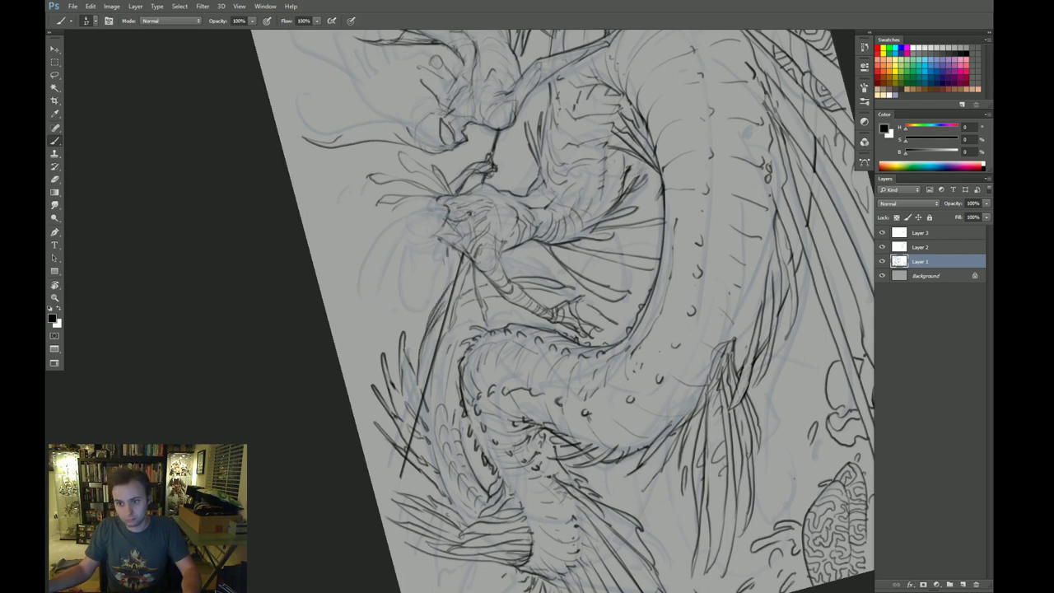
key(e)
mouse_move(447, 289)
mouse_down()
mouse_move(425, 337)
mouse_move(432, 329)
mouse_up()
key(b)
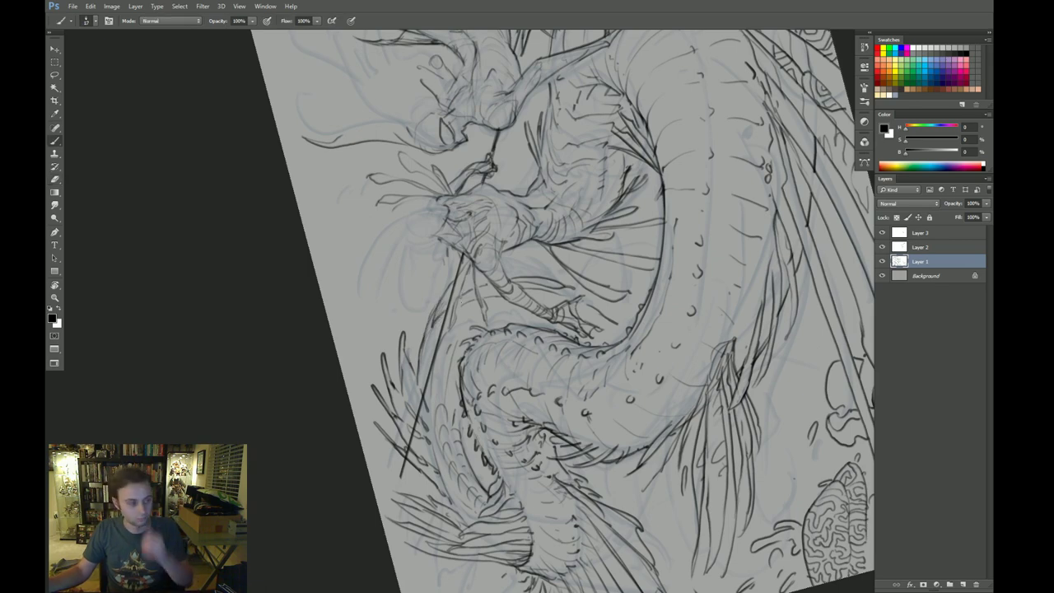
Step: Erase the long curved tendril rising from the second figure's head on Layer 2
key(Escape)
drag(592, 314, 575, 334)
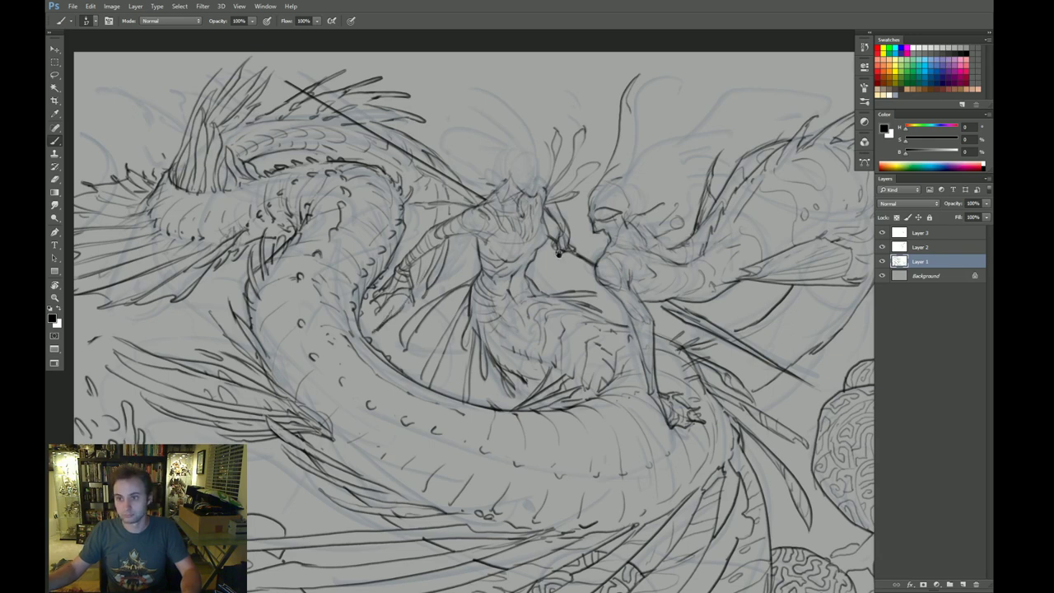
drag(545, 243, 504, 254)
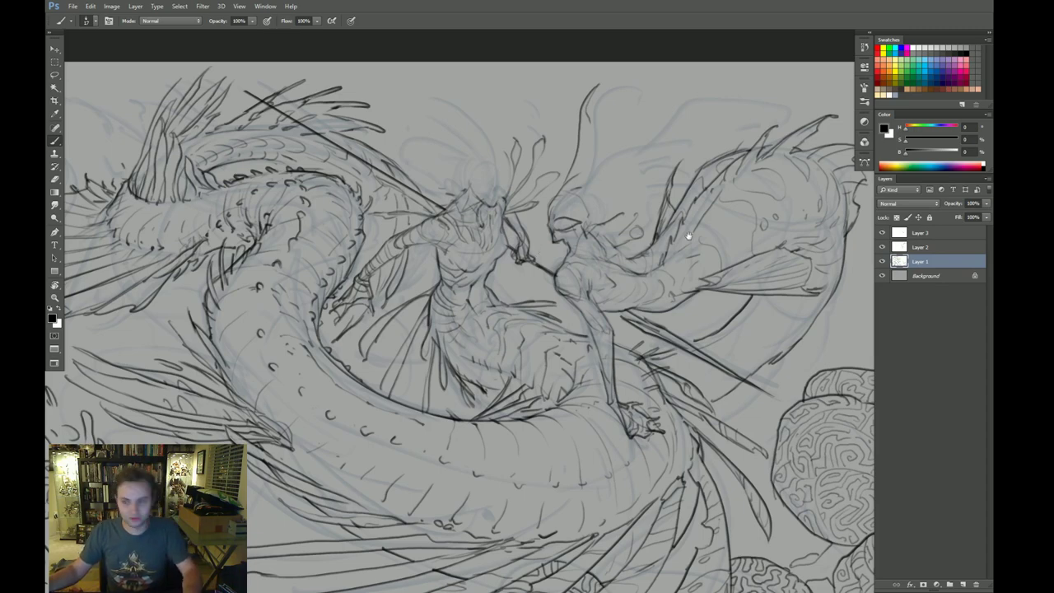
drag(647, 232, 567, 252)
scroll(567, 251, down, 1)
key(e)
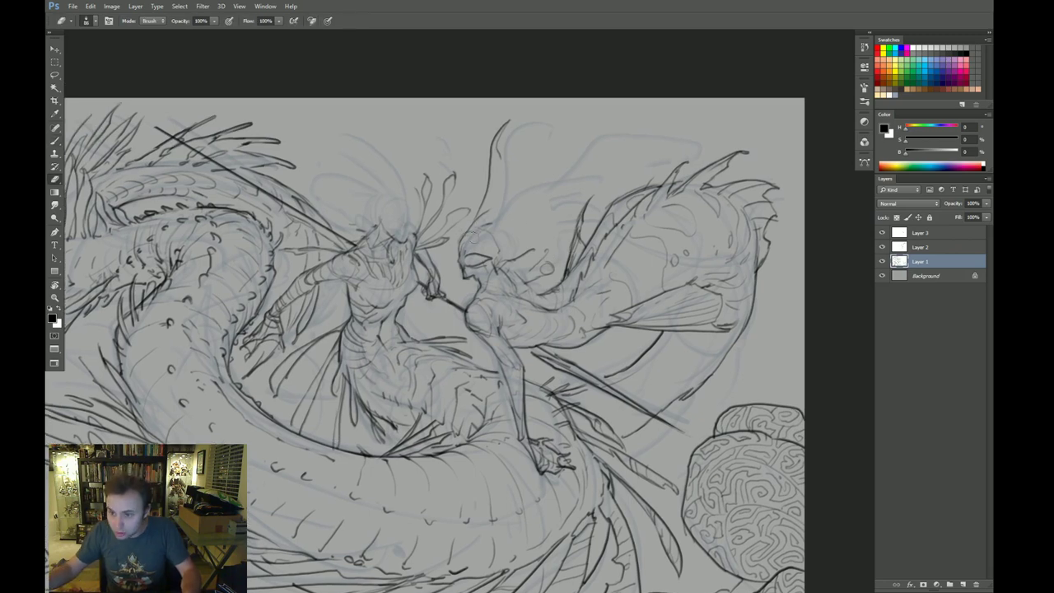
click(913, 234)
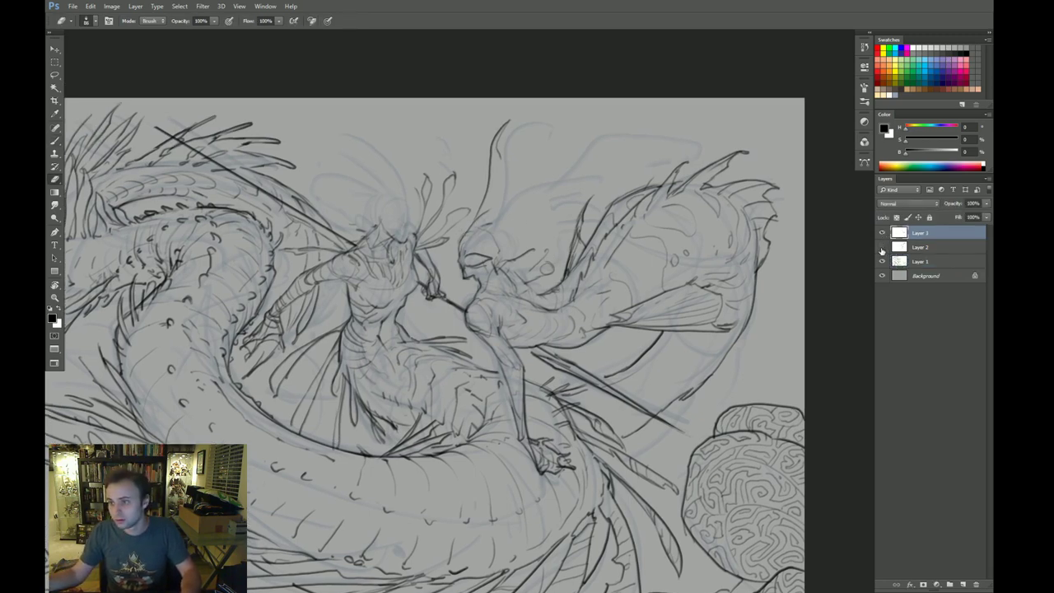
click(890, 247)
drag(474, 247, 504, 122)
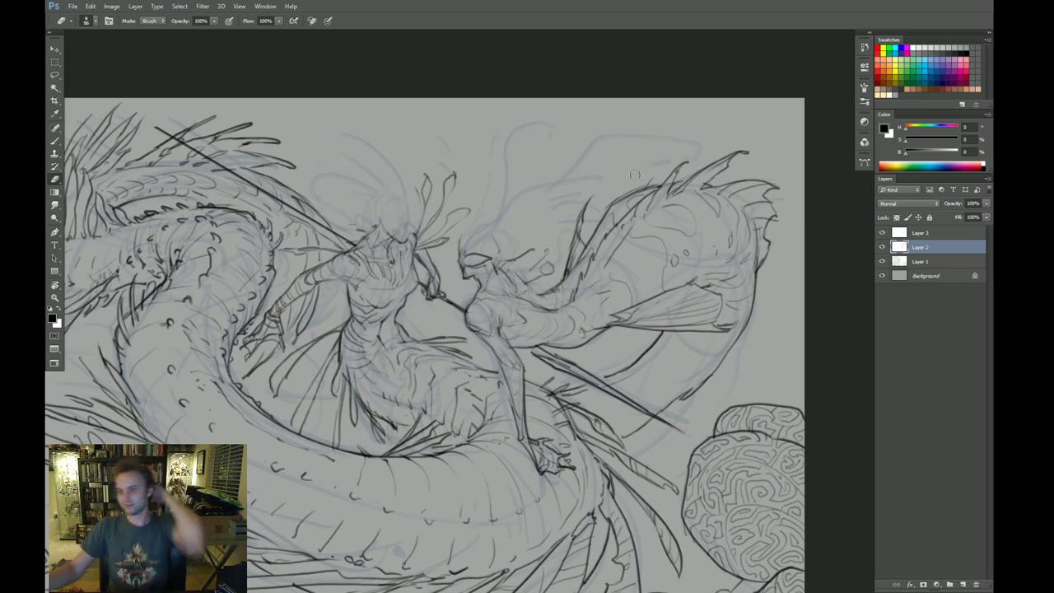
Step: With Layer 2 active, ink a short fin edge line below the spear's rear end
scroll(749, 286, down, 2)
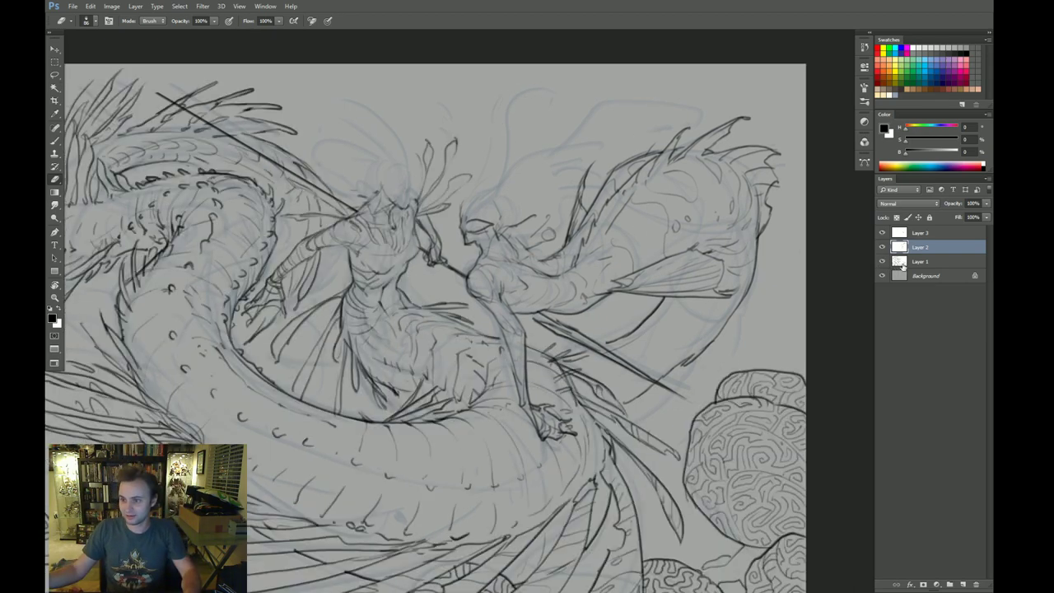
click(897, 261)
click(898, 247)
scroll(683, 348, down, 1)
key(b)
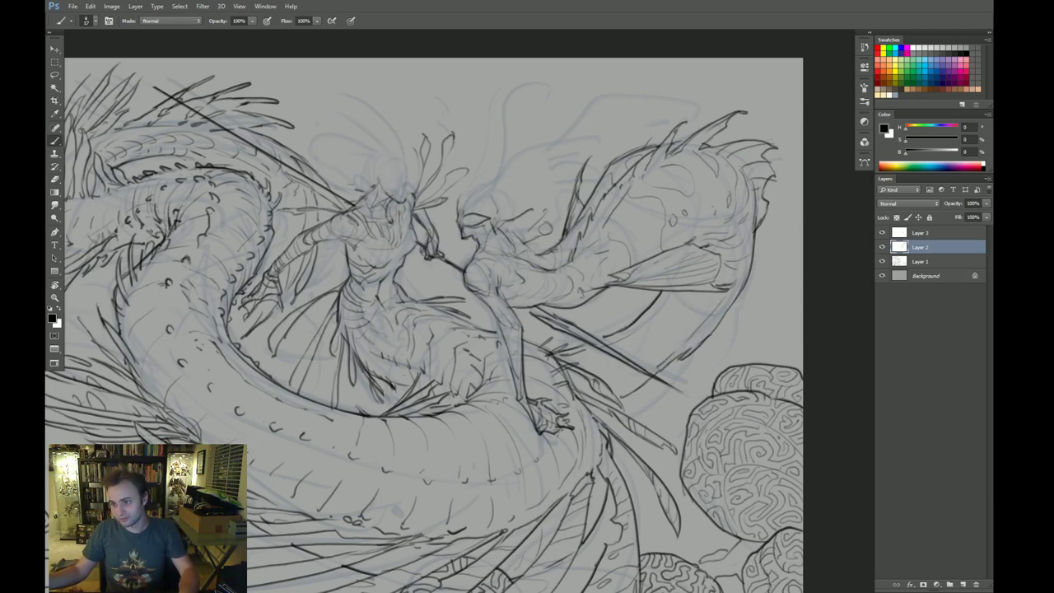
drag(646, 373, 621, 388)
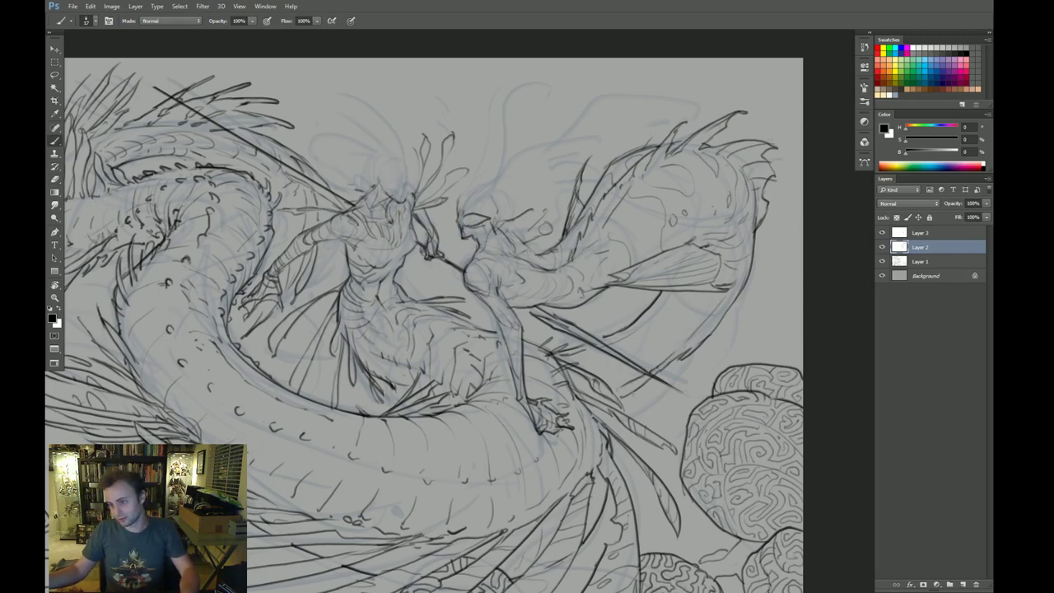
drag(730, 407, 672, 398)
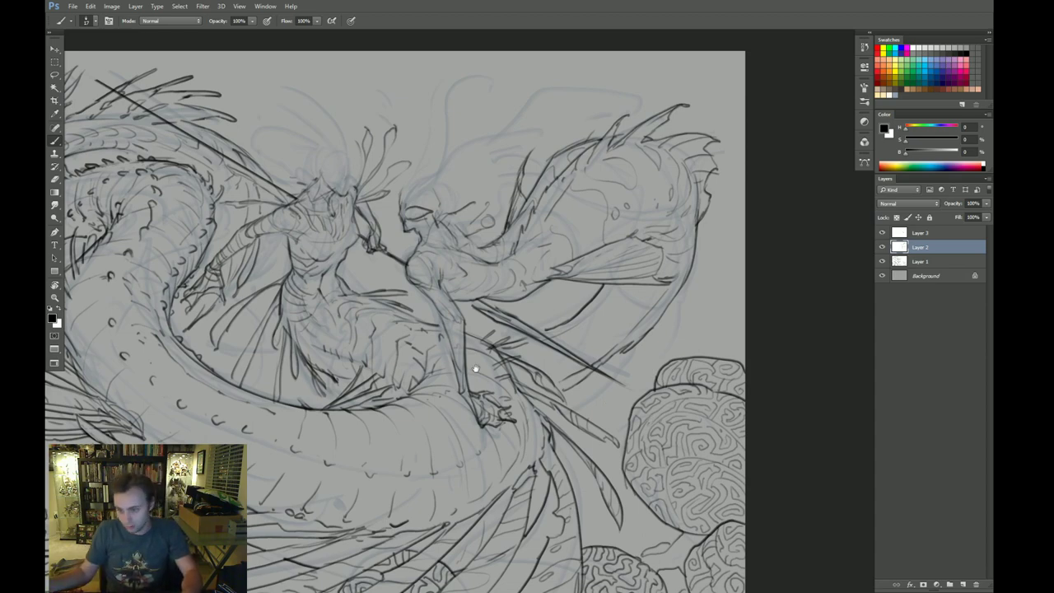
Step: Ink thin curved contour markings inside the second figure's lower tail fin, around the spear's rear shaft
scroll(478, 369, up, 1)
key(z)
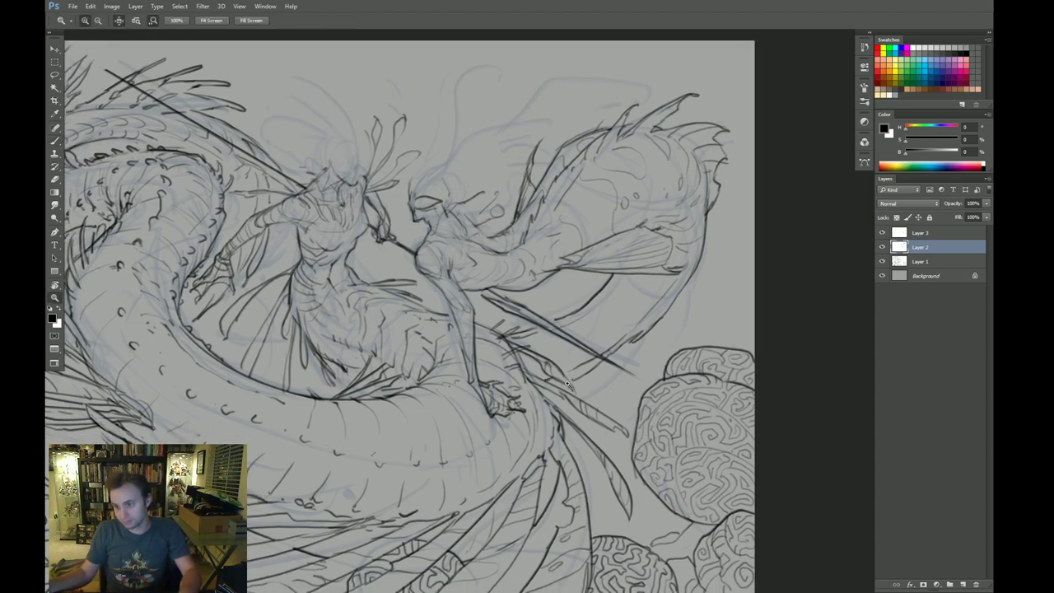
drag(580, 378, 504, 410)
click(631, 307)
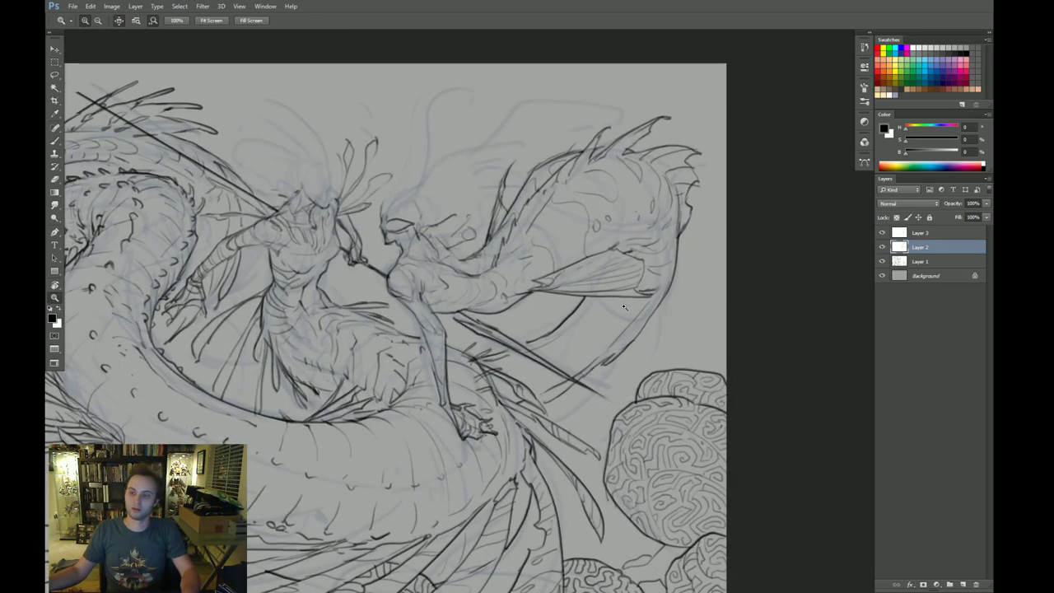
key(b)
drag(561, 338, 597, 351)
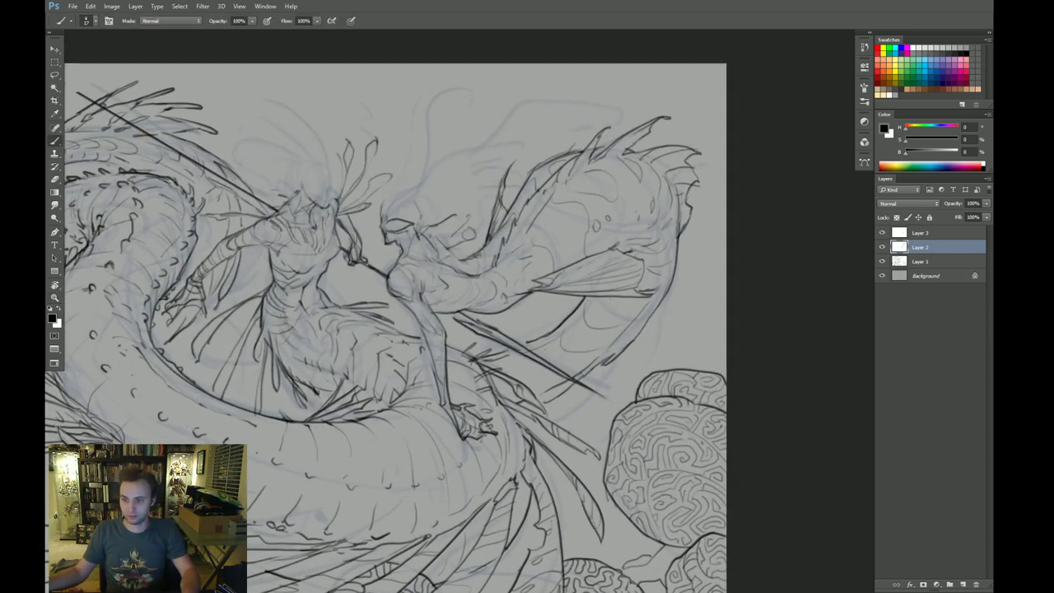
drag(513, 365, 538, 388)
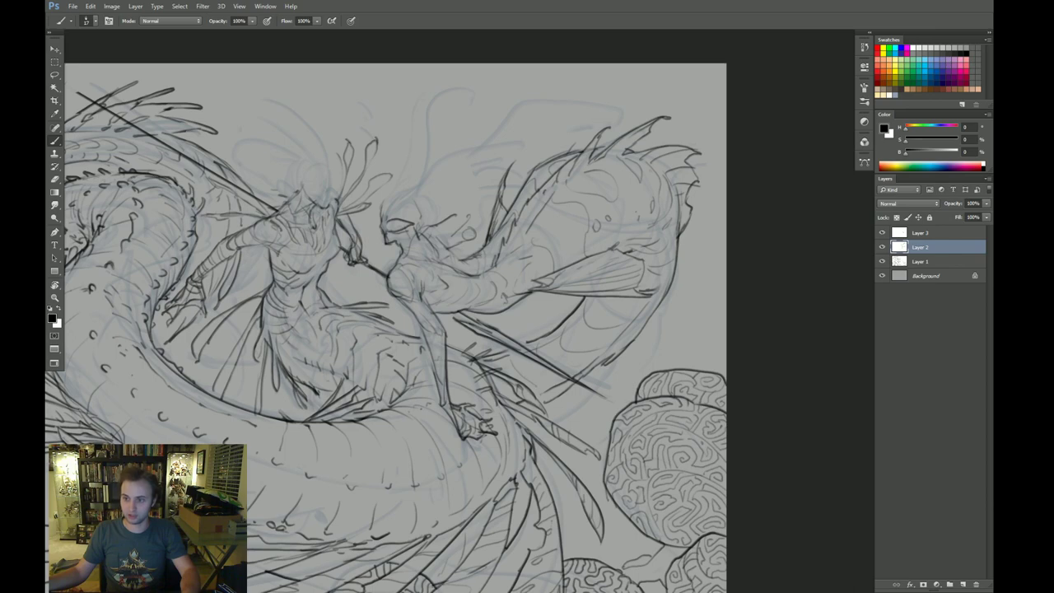
key(e)
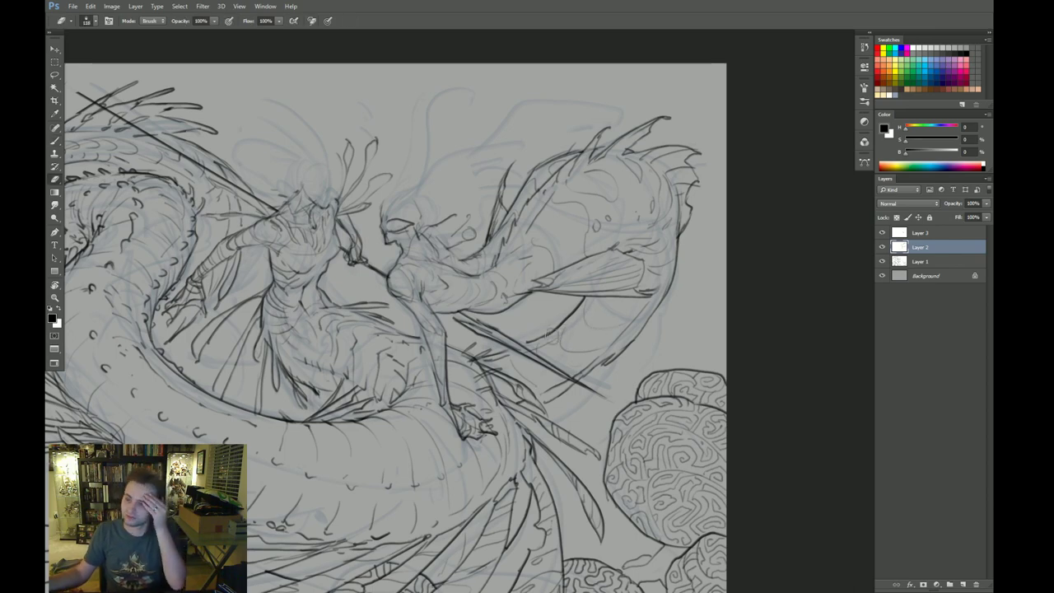
key(b)
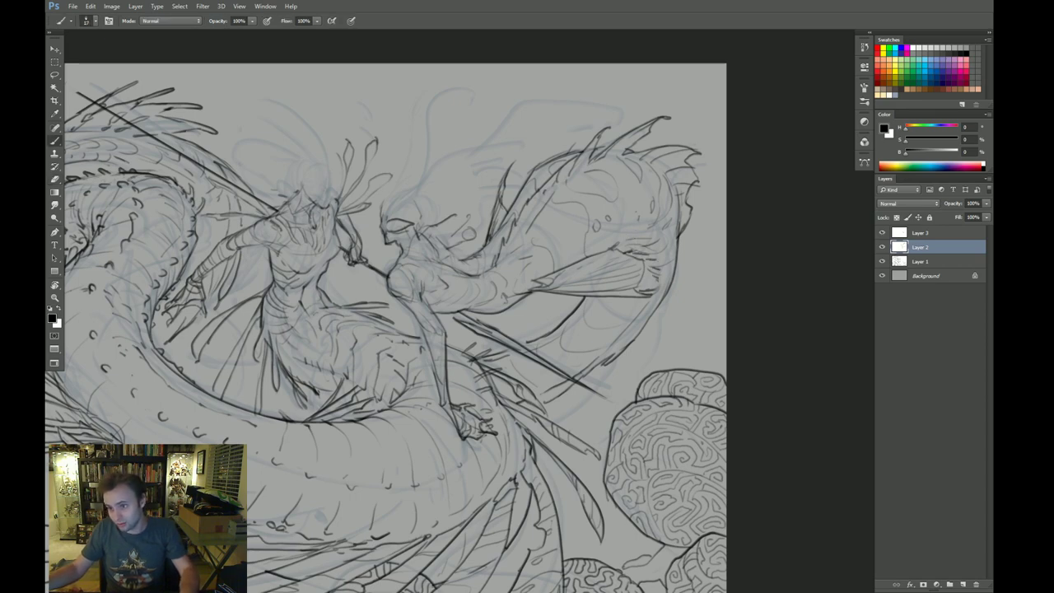
drag(586, 333, 759, 248)
drag(734, 287, 731, 282)
key(z)
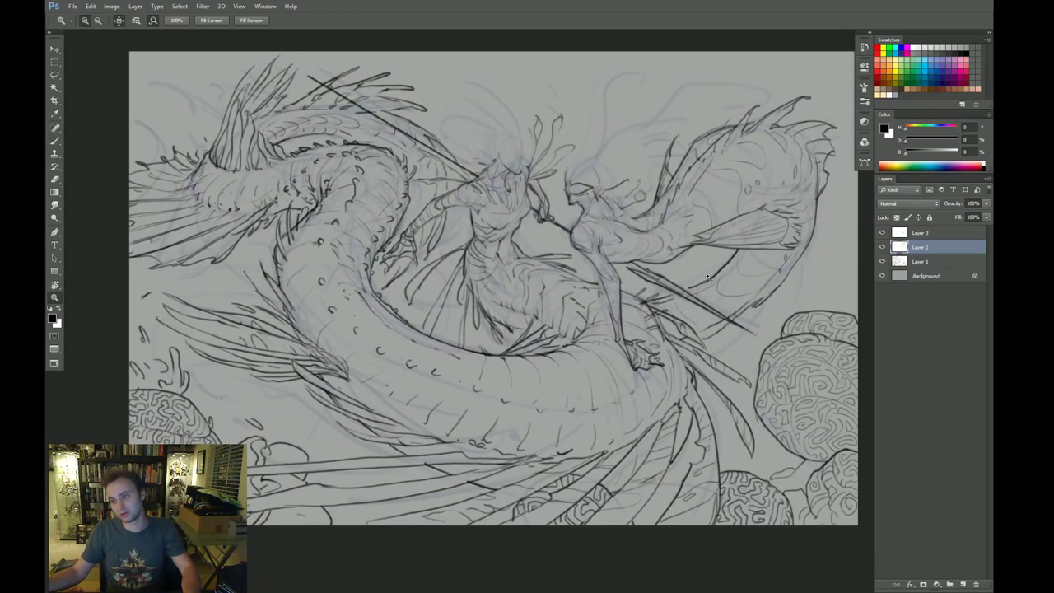
drag(716, 231, 697, 243)
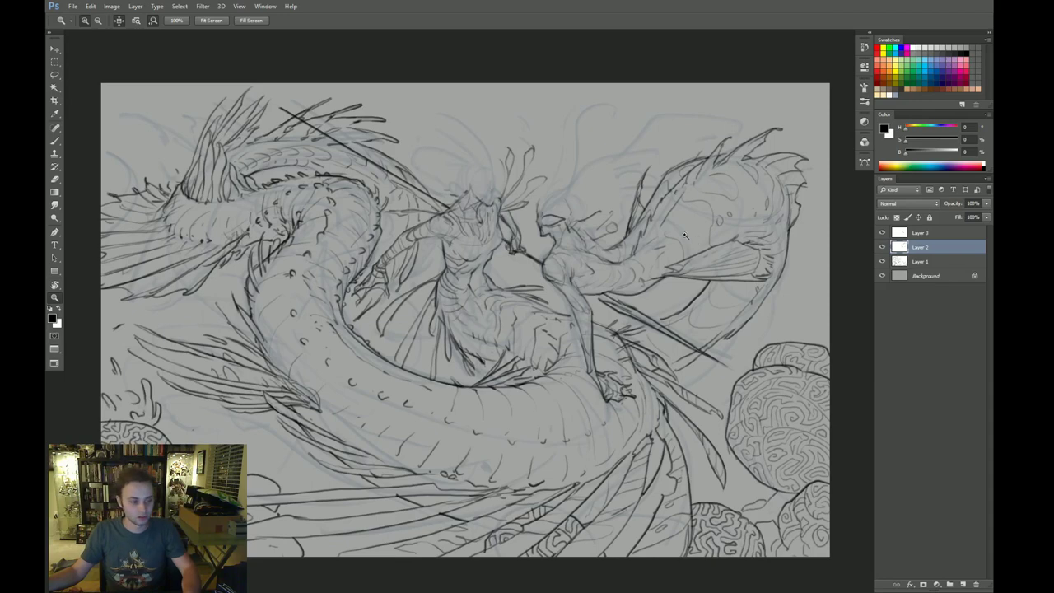
mouse_move(625, 200)
mouse_down()
mouse_move(614, 217)
mouse_move(647, 217)
mouse_up()
key(b)
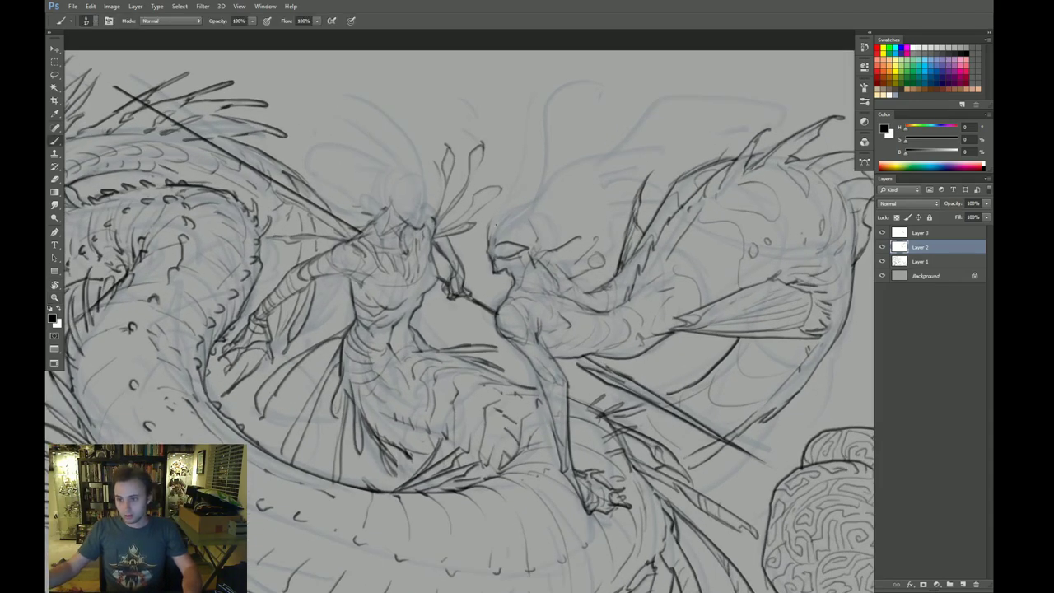
Step: Ink the second figure's forehead and upper skull profile as a curved line on Layer 2
key(e)
key(e)
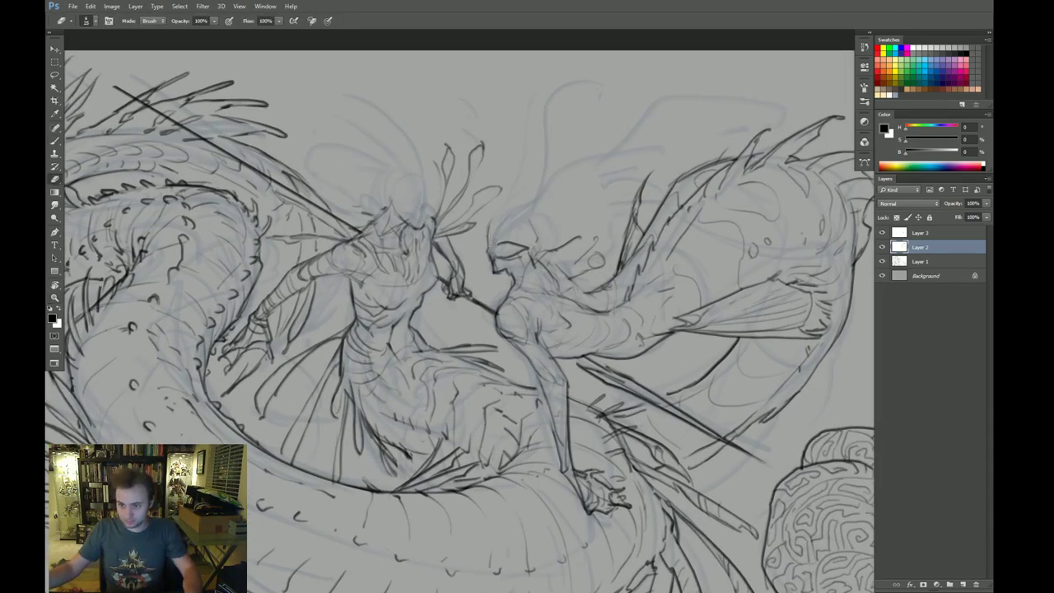
key(b)
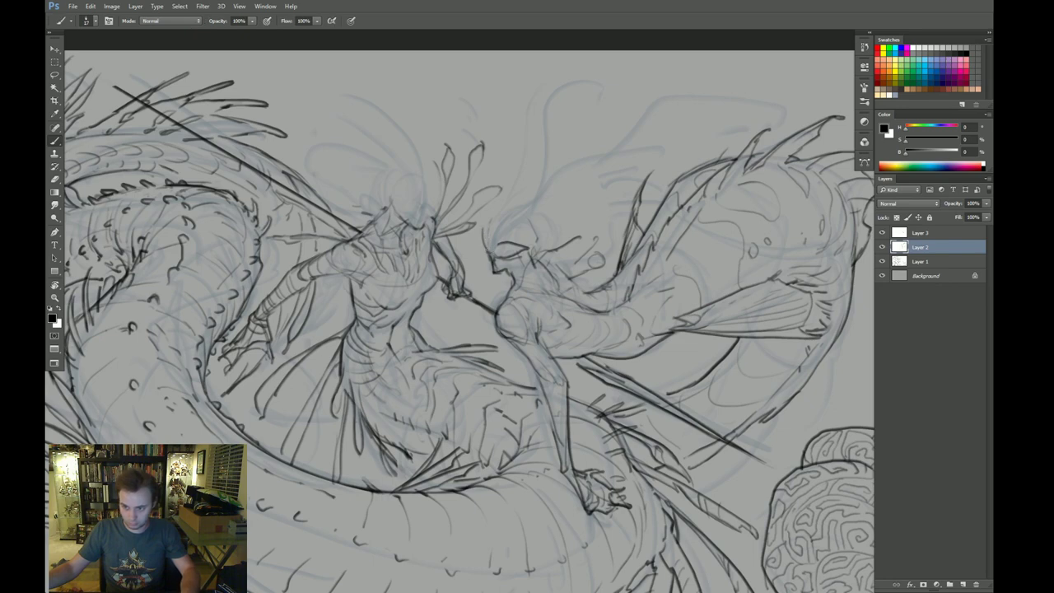
mouse_move(484, 247)
mouse_down()
mouse_move(484, 221)
mouse_move(485, 235)
mouse_move(514, 196)
mouse_up()
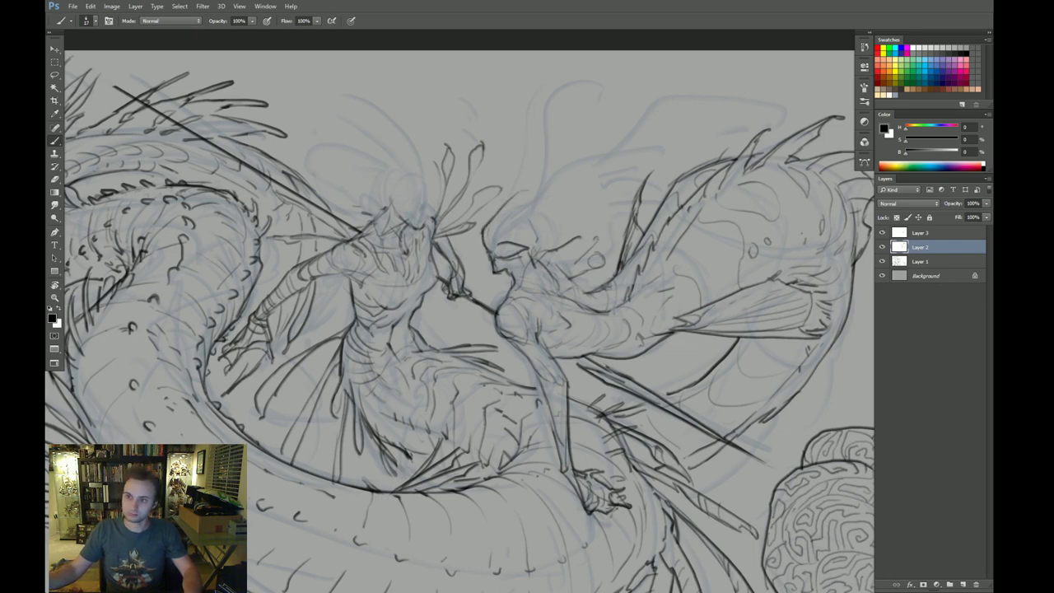
Step: Ink short contour strokes along the second figure's neck and upper shoulder behind the head
key(e)
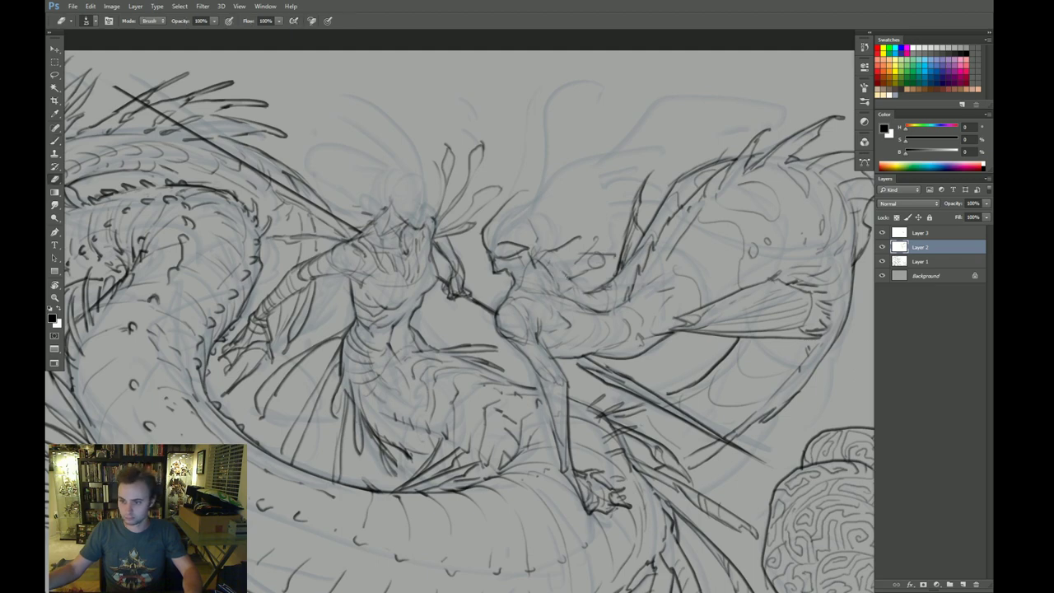
key(b)
mouse_move(544, 274)
mouse_down()
mouse_move(589, 311)
mouse_move(575, 316)
mouse_move(611, 317)
mouse_up()
key(e)
key(b)
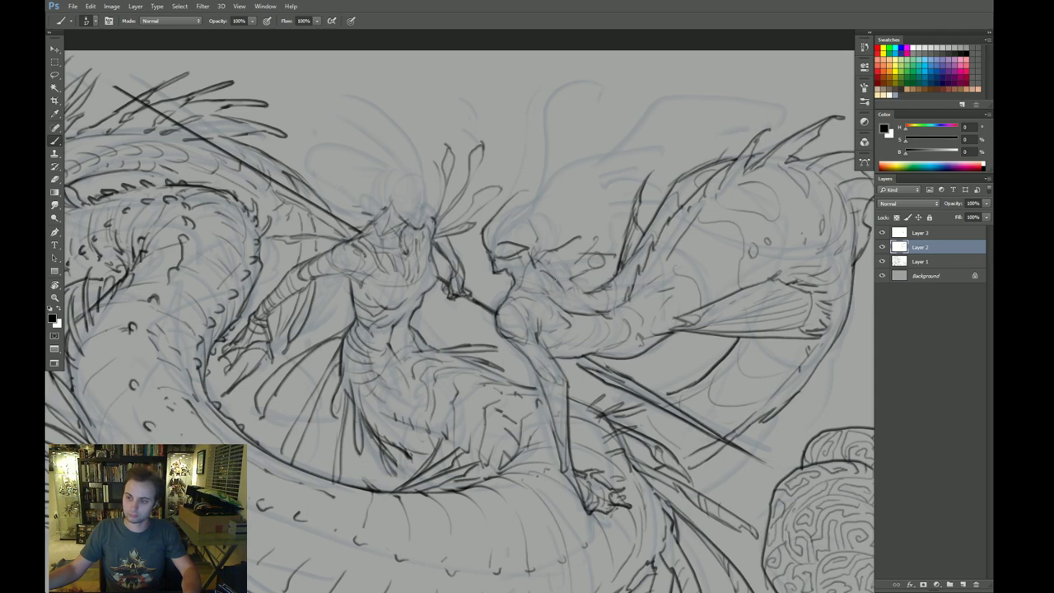
drag(555, 278, 574, 305)
drag(560, 265, 579, 290)
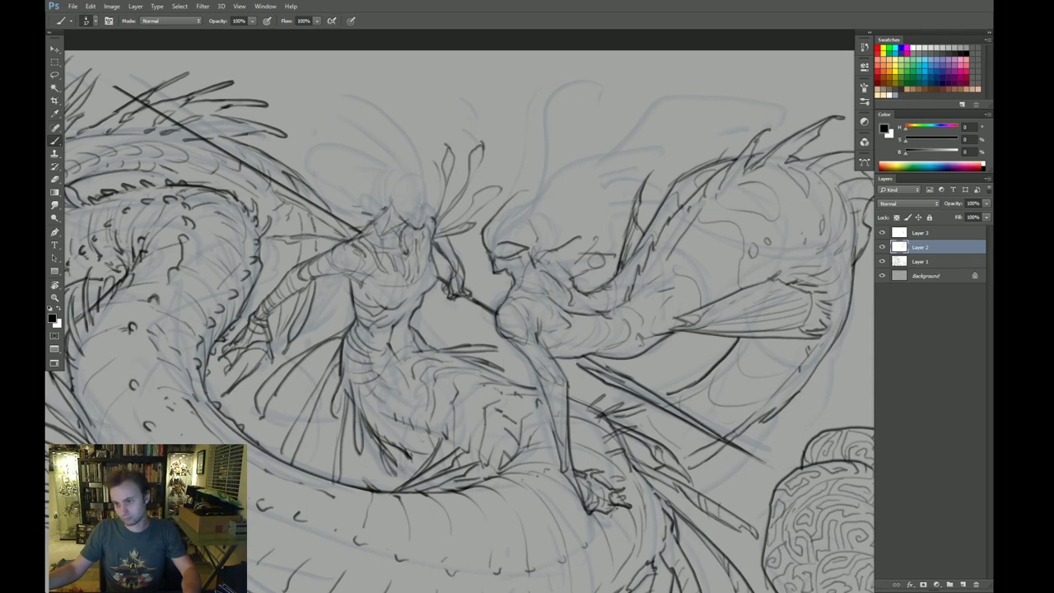
Step: Erase the small circle behind the second figure's head and ink a pointed ear-like fin there
key(e)
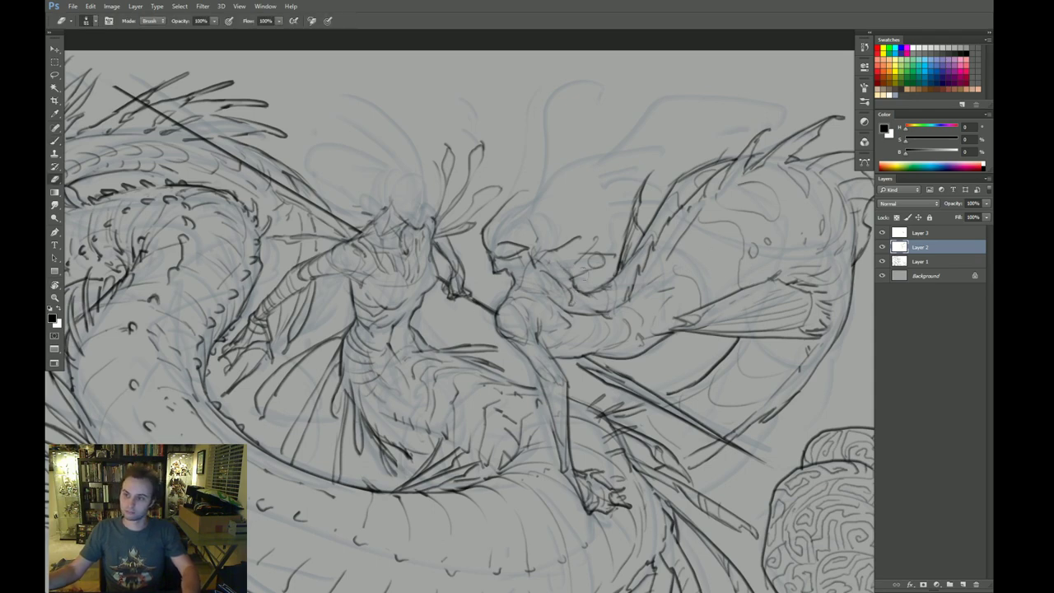
mouse_move(579, 277)
mouse_down()
mouse_move(610, 254)
mouse_move(547, 260)
mouse_move(557, 249)
mouse_move(609, 271)
mouse_up()
key(b)
key(e)
key(b)
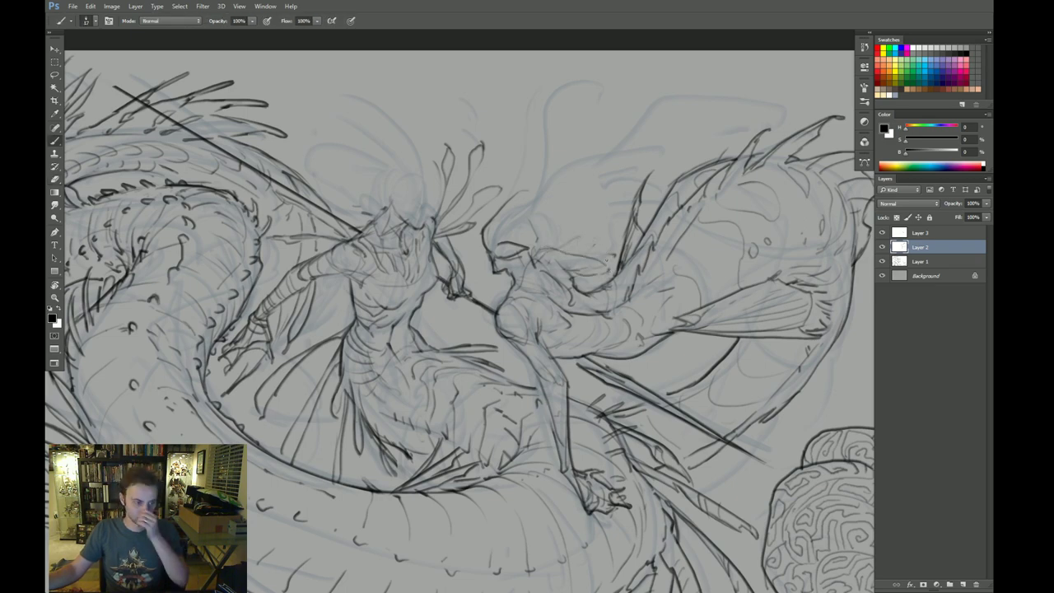
key(e)
key(b)
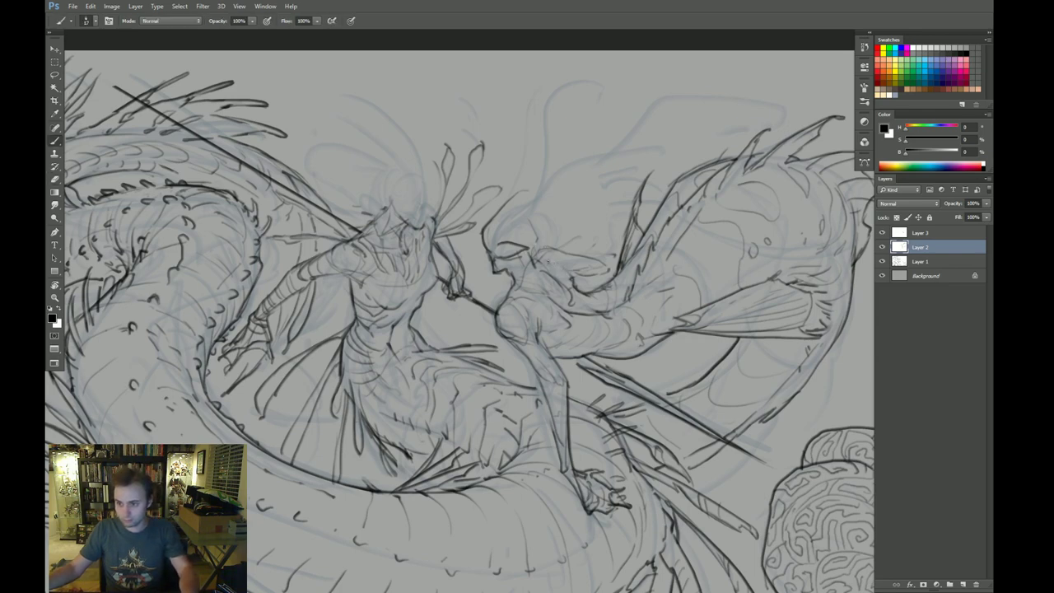
key(e)
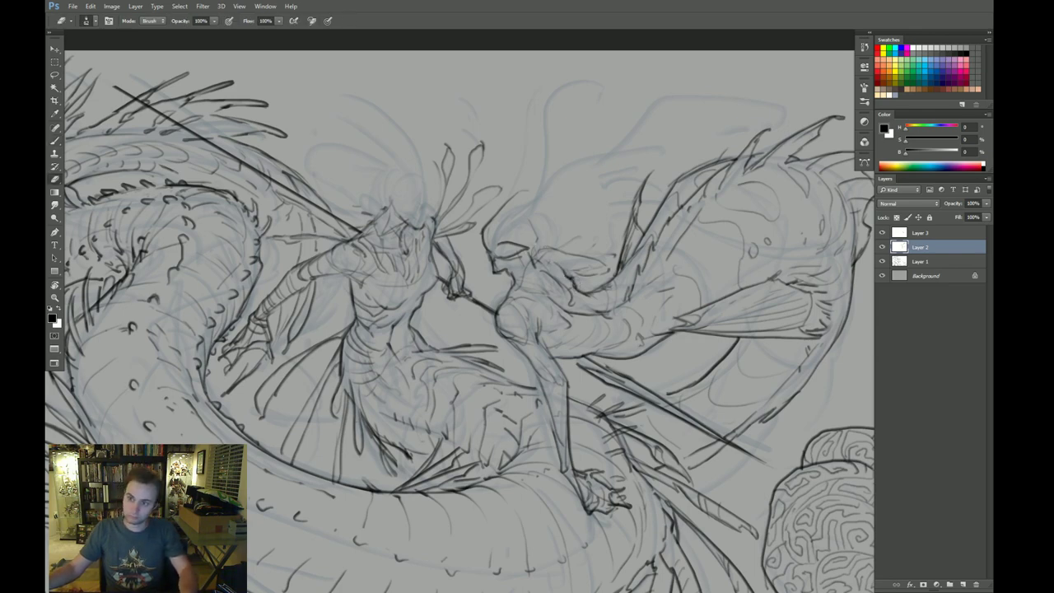
key(b)
drag(576, 280, 585, 279)
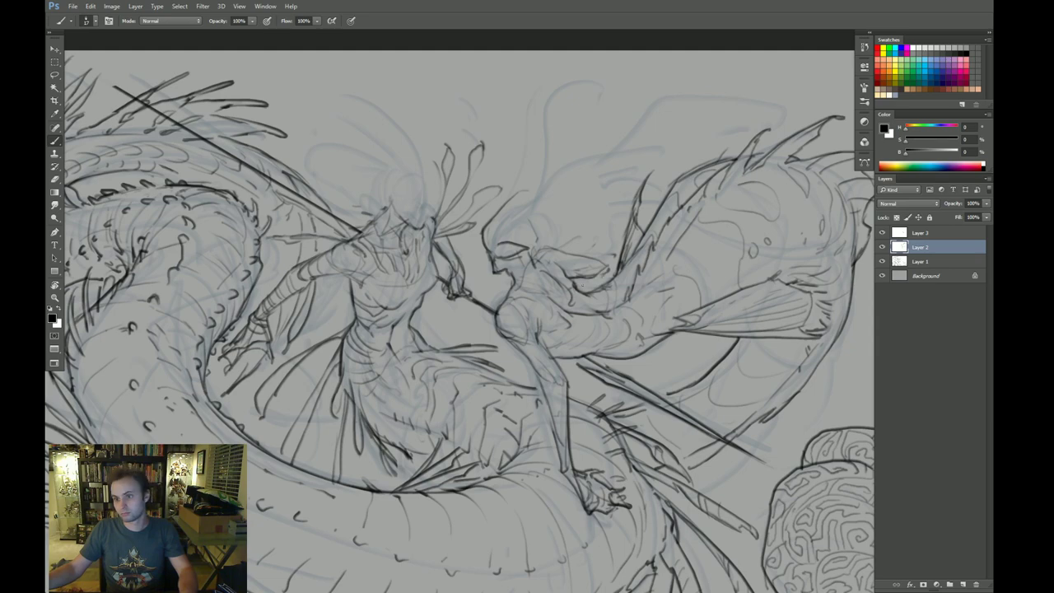
Step: On Layer 1, ink the first figure's facial features and brow edge inside the sketched head
key(F2)
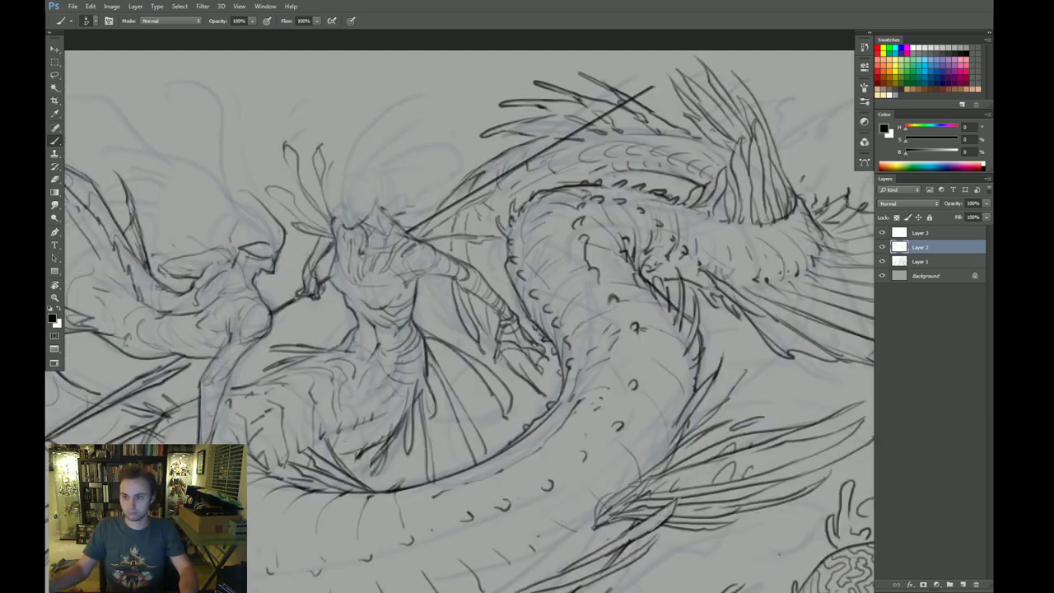
drag(566, 336, 639, 336)
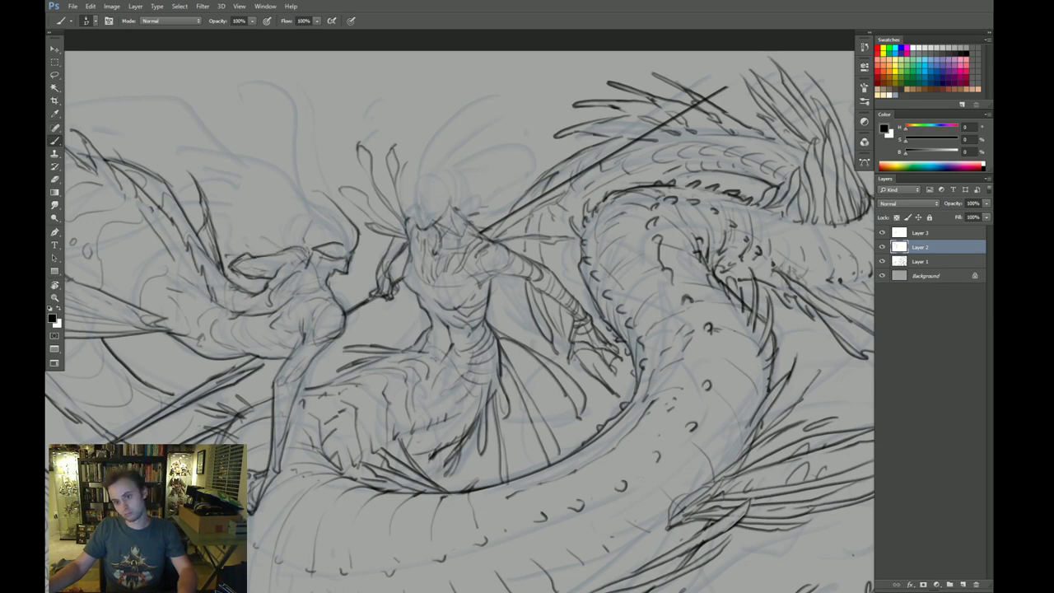
drag(310, 238, 349, 252)
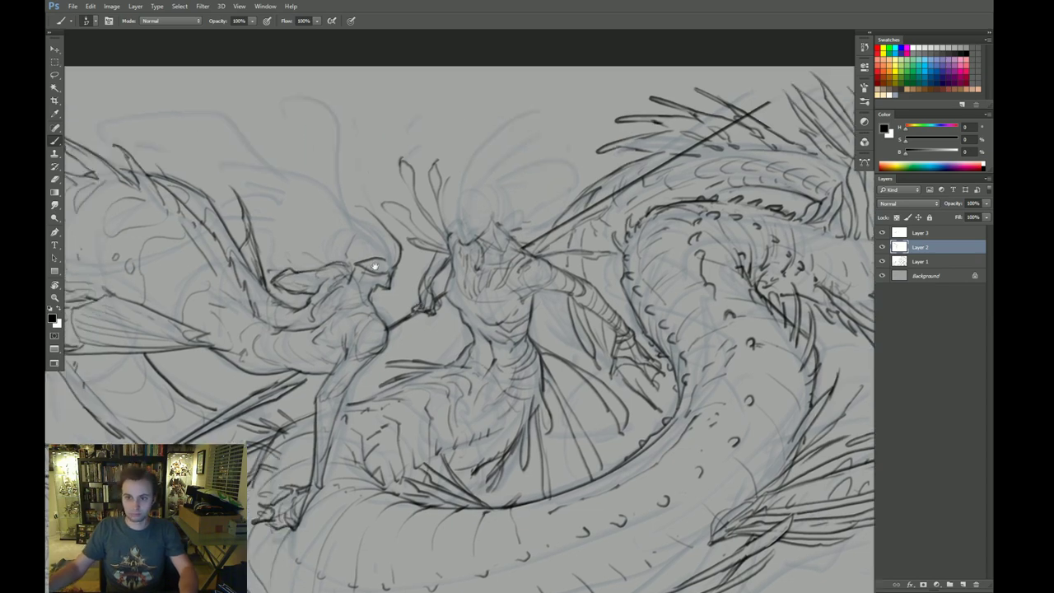
key(e)
key(b)
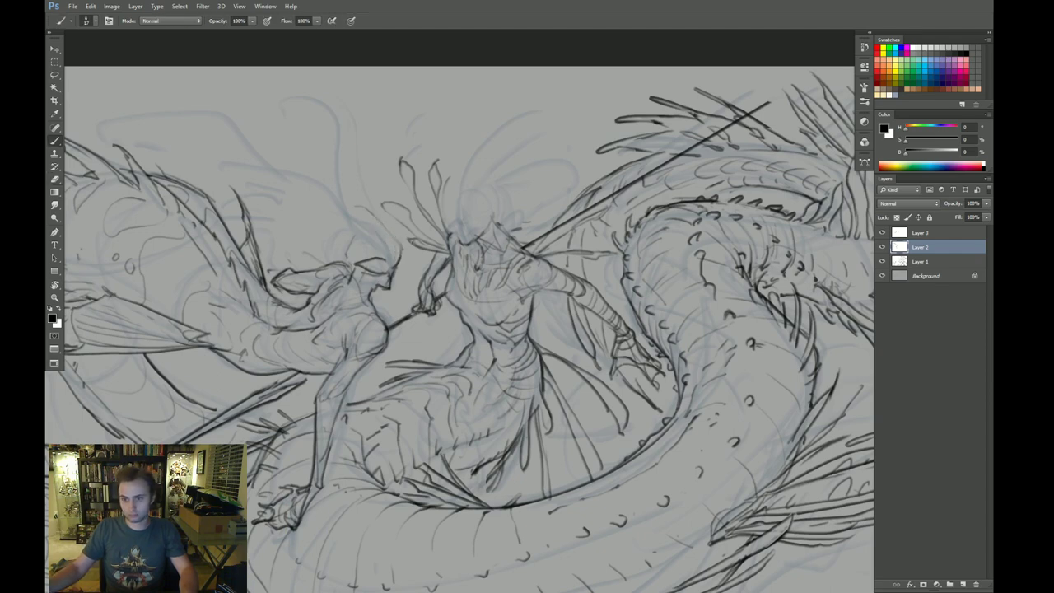
drag(510, 238, 493, 243)
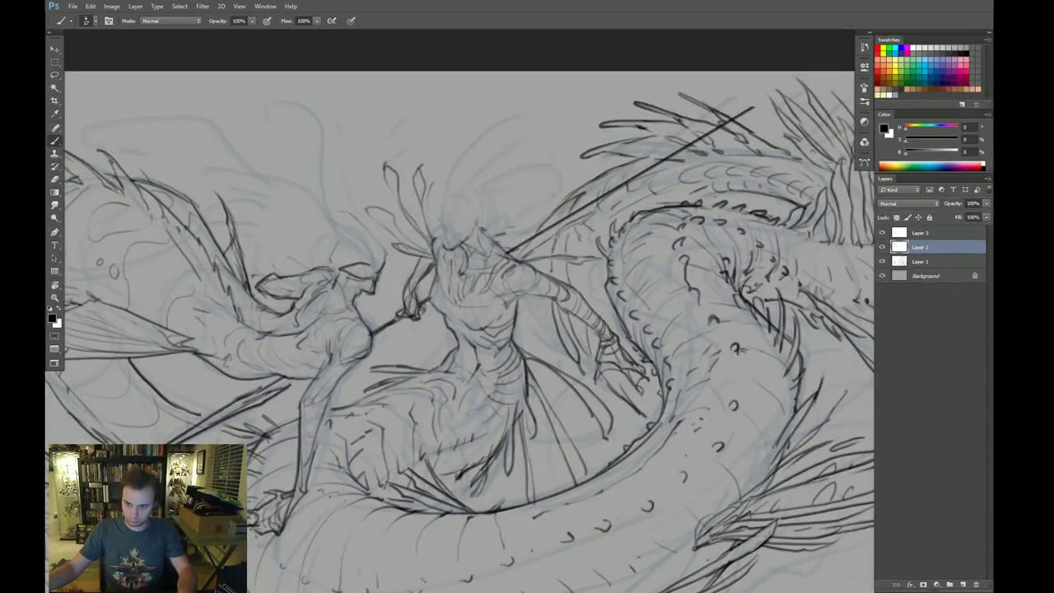
scroll(445, 229, up, 1)
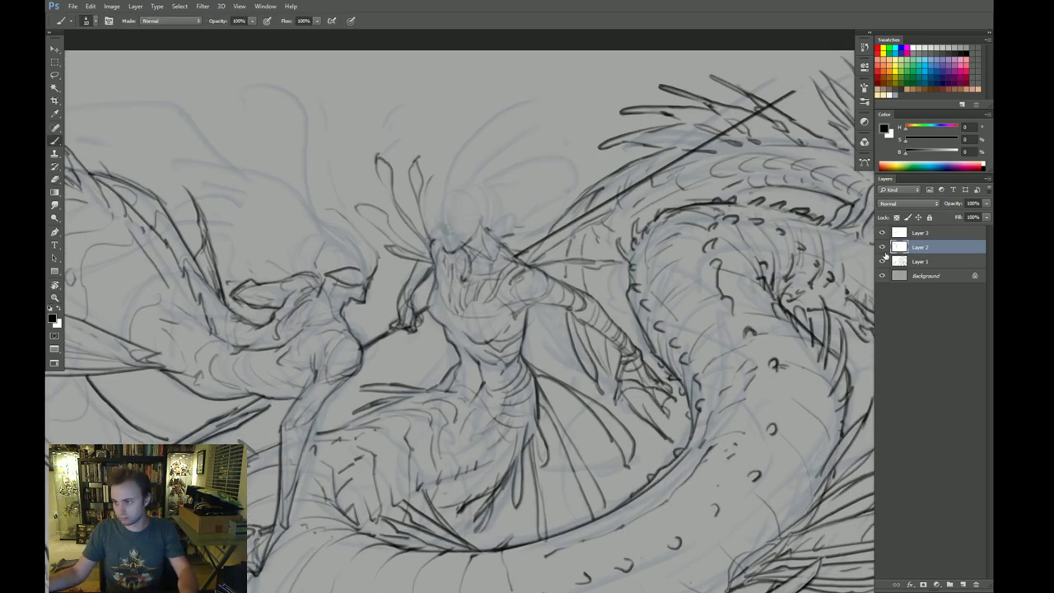
key(e)
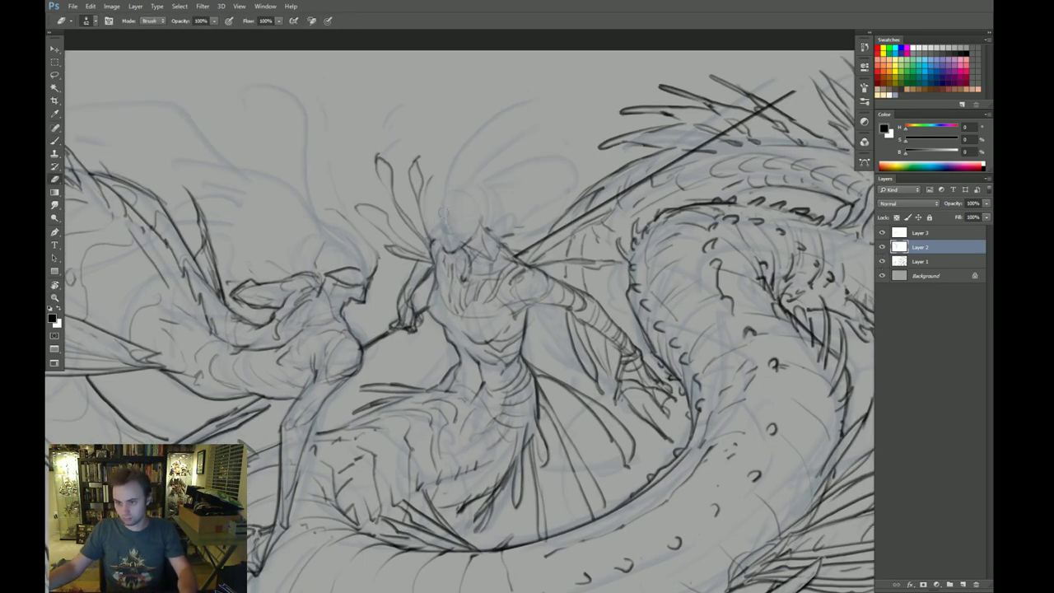
click(927, 262)
key(b)
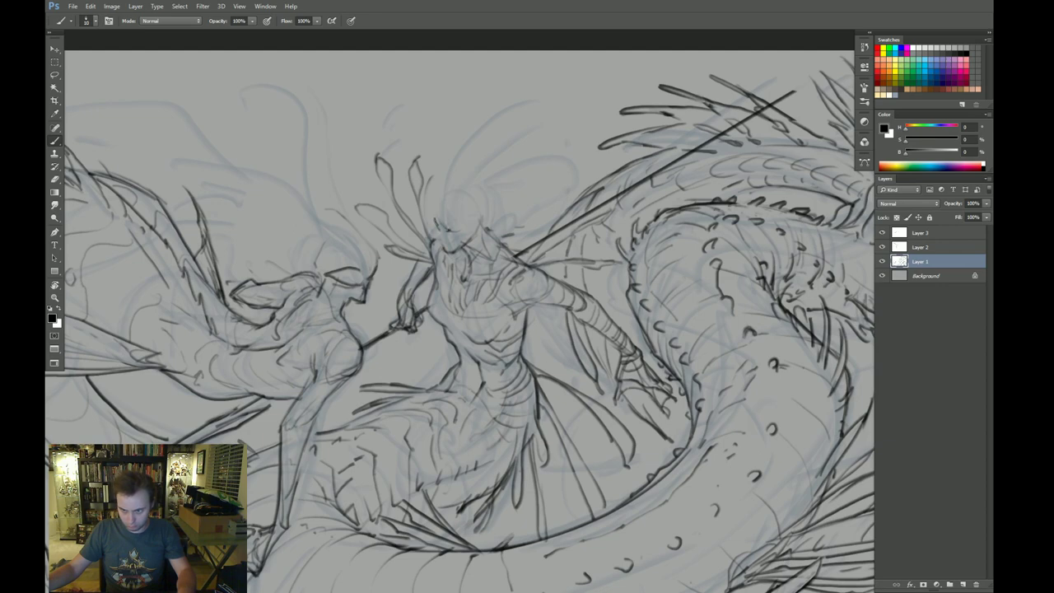
drag(455, 234, 464, 234)
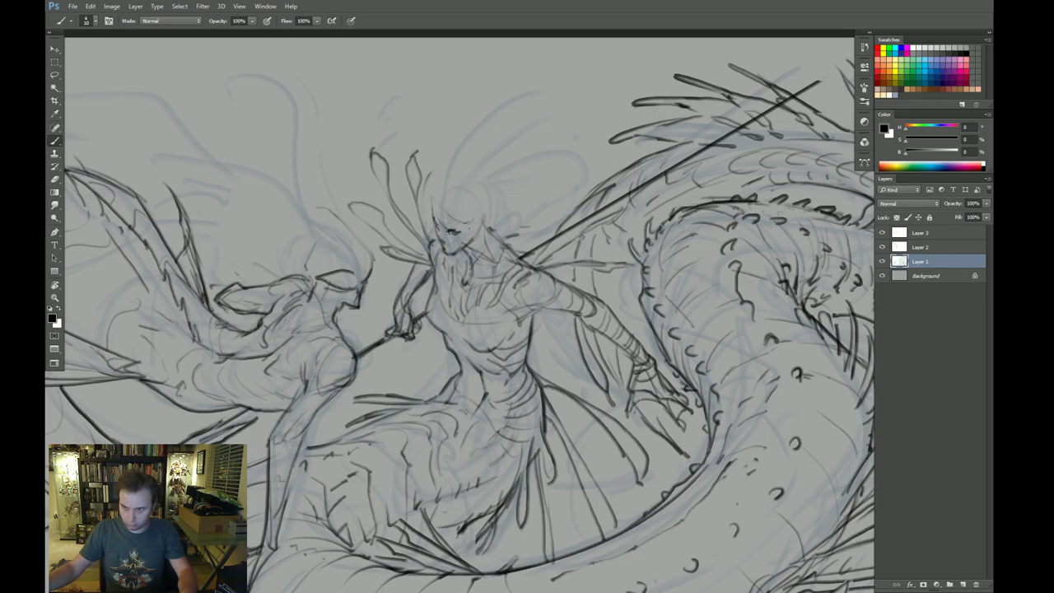
Step: Erase the dark eye and brow marks on the first figure's face on Layer 1
key(r)
drag(440, 148, 623, 290)
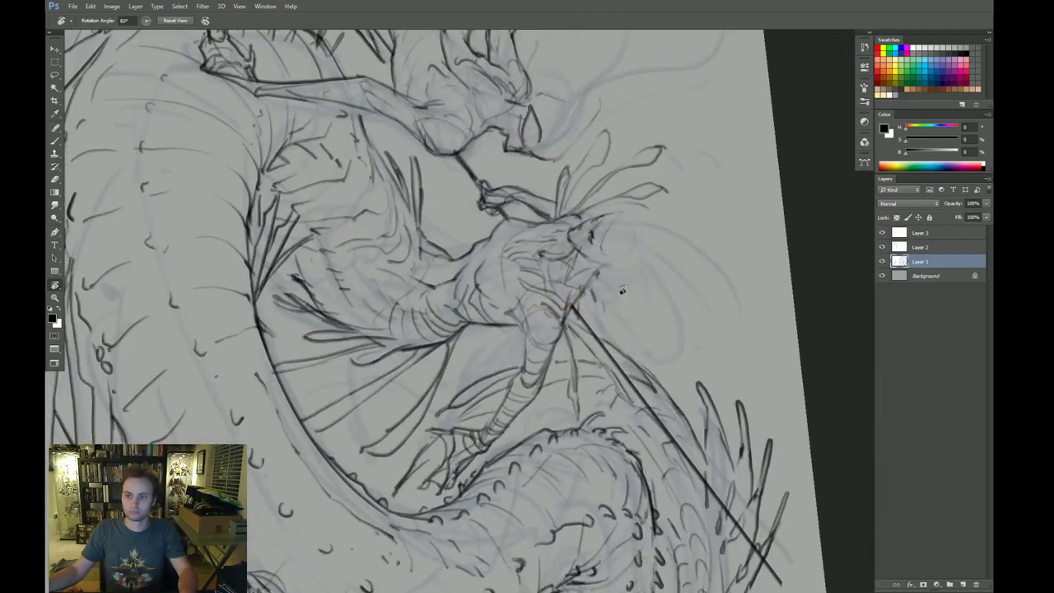
key(Escape)
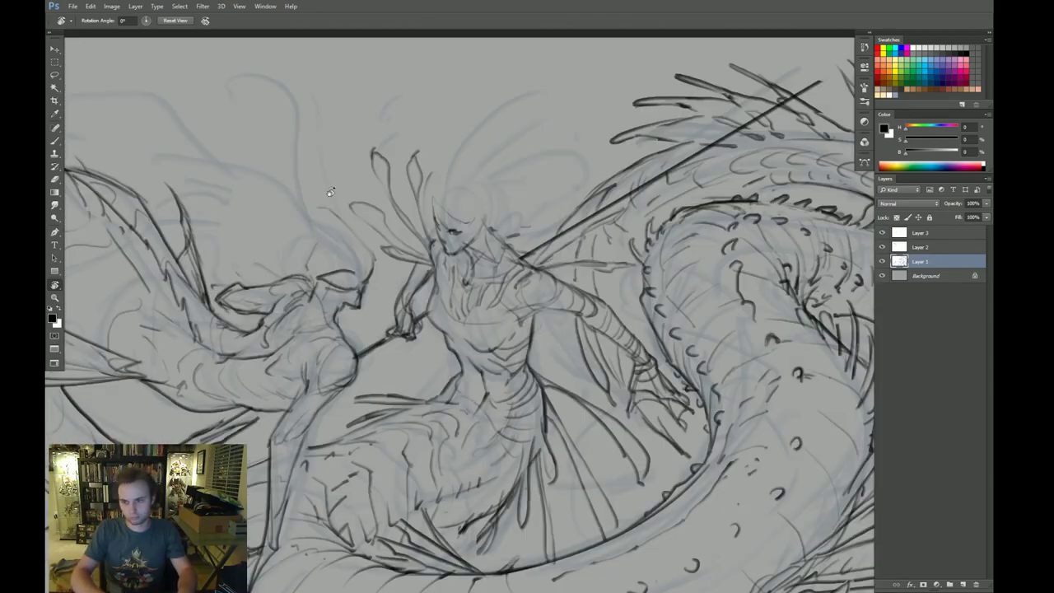
key(ctrl+shift+h)
drag(572, 246, 549, 252)
key(e)
drag(526, 215, 509, 244)
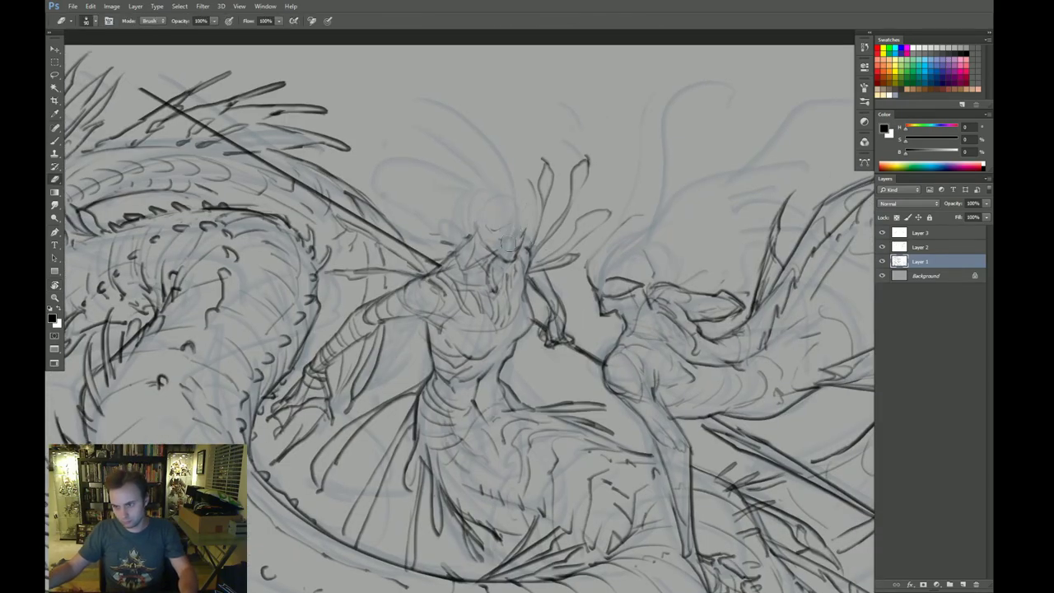
Step: Ink a thin curved outline for the crown and back of the first figure's head
key(b)
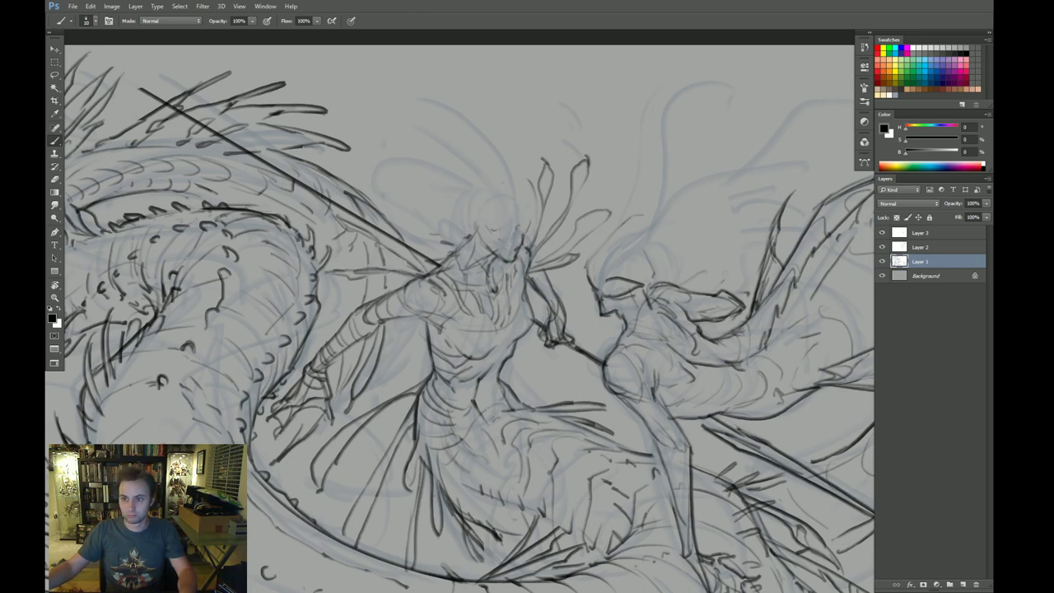
mouse_move(528, 221)
mouse_down()
mouse_move(480, 223)
mouse_move(525, 226)
mouse_up()
key(ctrl+z)
drag(507, 186, 475, 231)
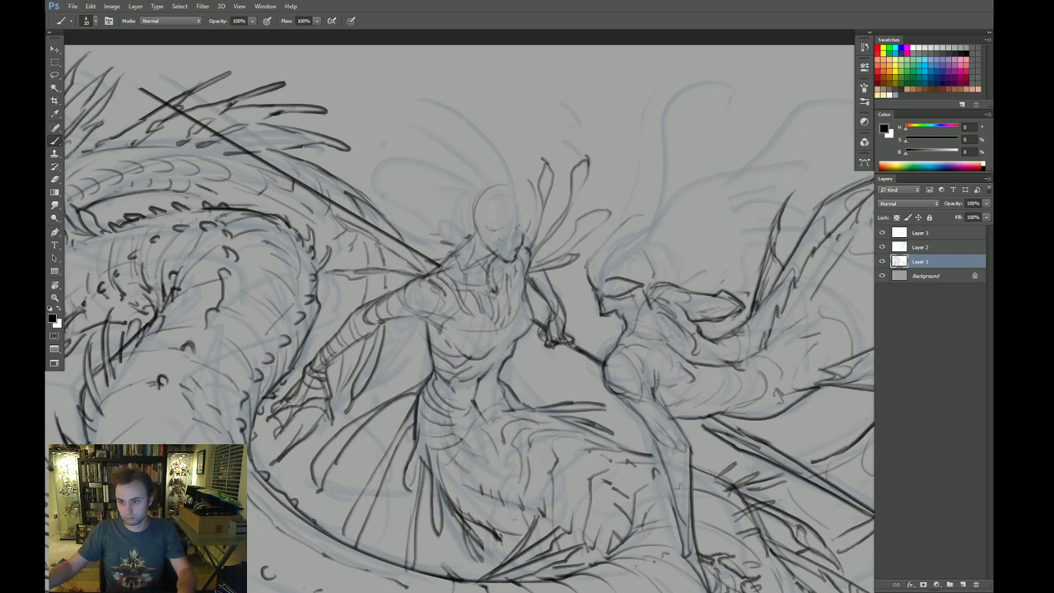
Step: Ink the front of the first figure's skull and face from the forehead down to the jaw
drag(522, 188, 533, 228)
key(ctrl+z)
mouse_move(517, 189)
mouse_down()
mouse_move(525, 236)
mouse_move(519, 226)
mouse_move(504, 258)
mouse_move(513, 260)
mouse_move(490, 254)
mouse_move(516, 262)
mouse_up()
key(e)
key(b)
key(e)
key(b)
key(b)
drag(529, 225, 515, 262)
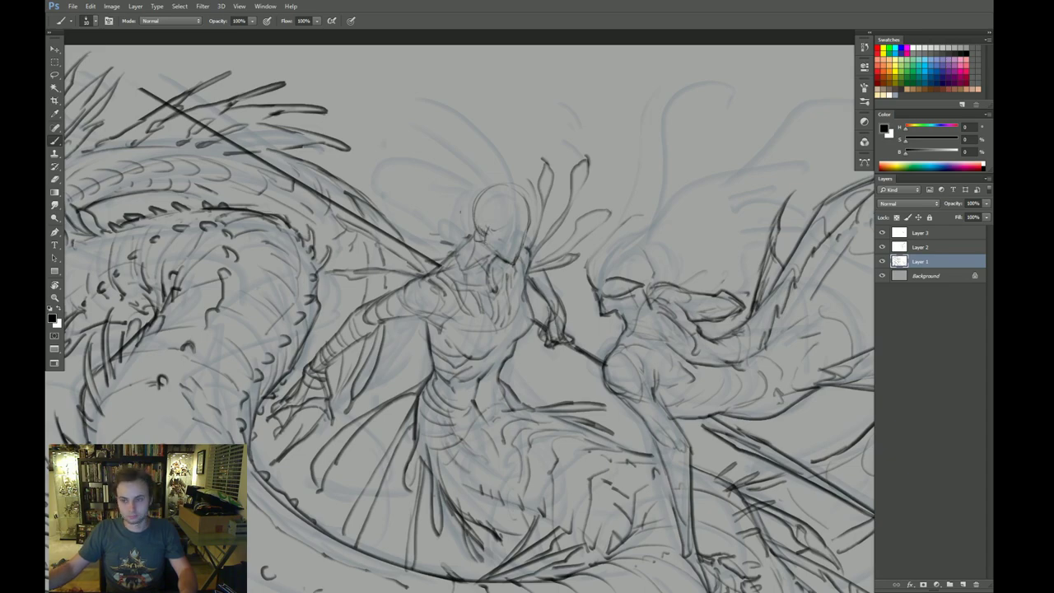
Step: Ink a long curved antenna rising from the first figure's forehead and a shorter thin one from the back of the head
key(r)
drag(603, 326, 513, 179)
key(b)
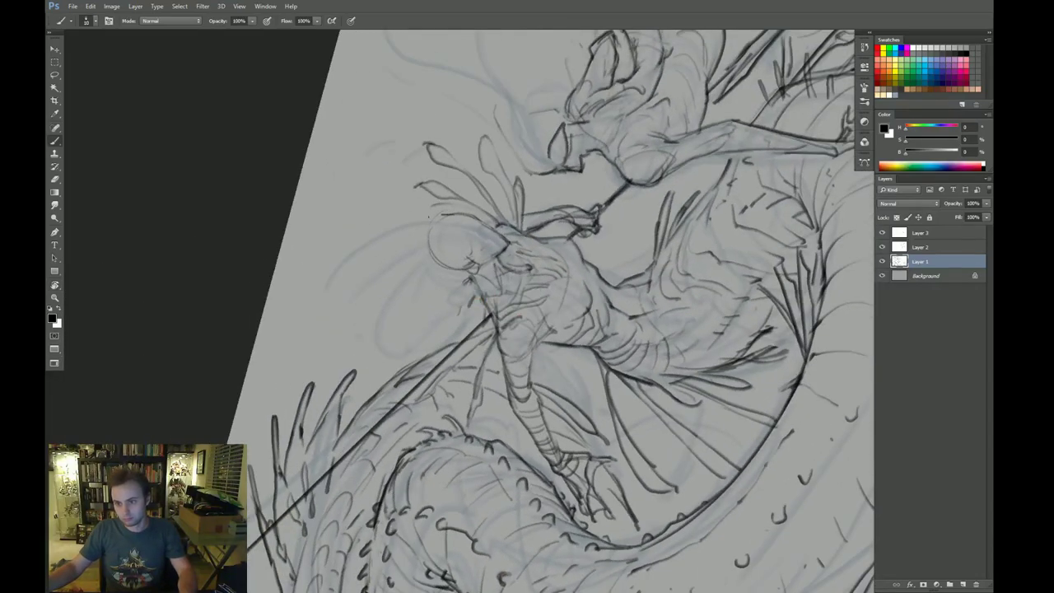
mouse_move(422, 219)
mouse_down()
mouse_move(441, 213)
mouse_move(320, 257)
mouse_up()
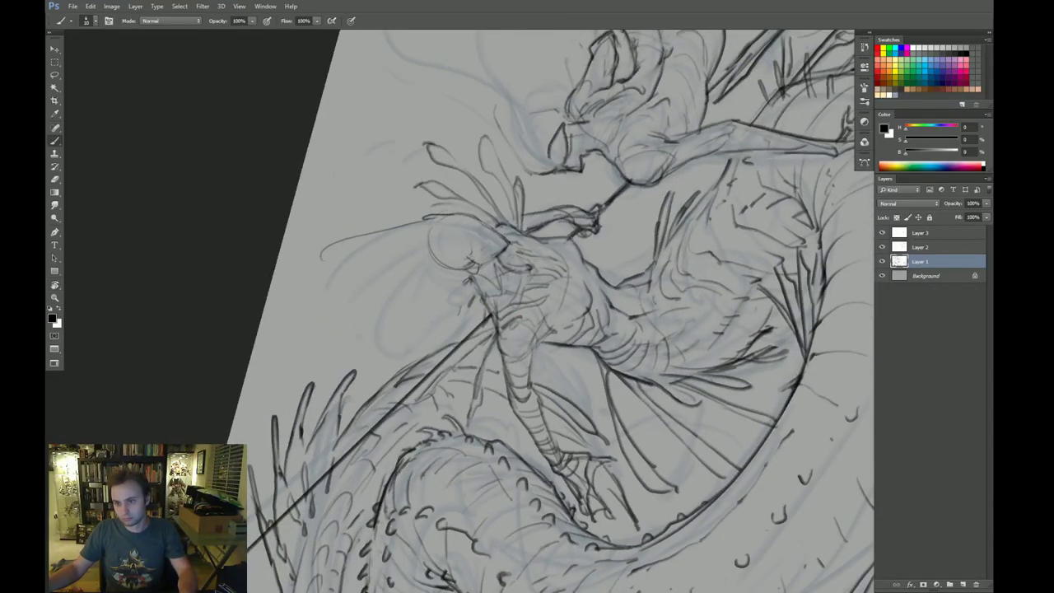
mouse_move(465, 263)
mouse_down()
mouse_move(450, 295)
mouse_move(408, 329)
mouse_move(349, 301)
mouse_move(327, 324)
mouse_up()
key(ctrl+z)
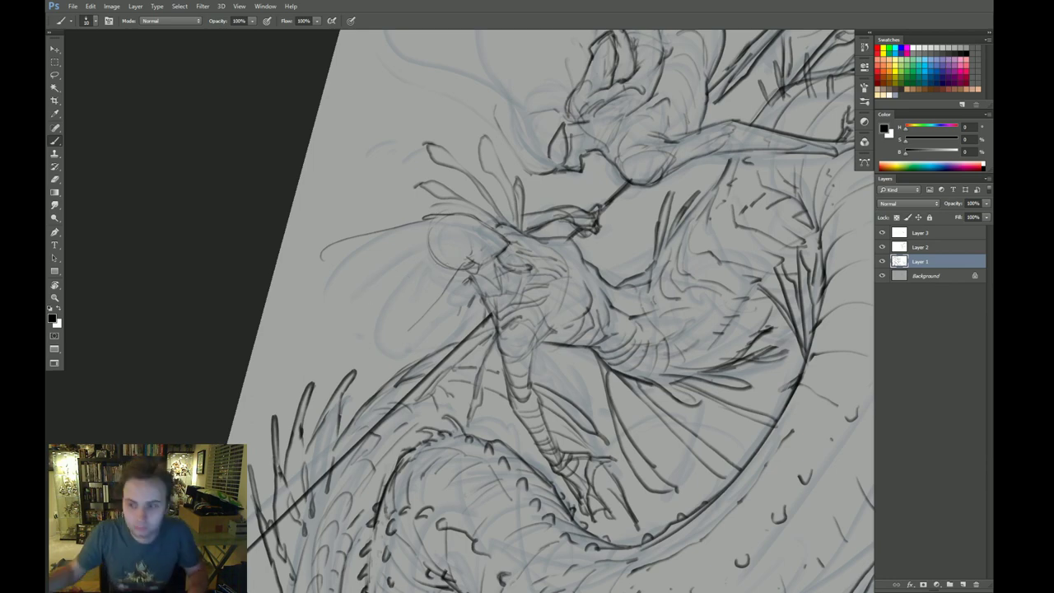
Step: Ink the first figure's eye and mouth details, cleaning up the lines around the jaw and cheek
key(Escape)
key(e)
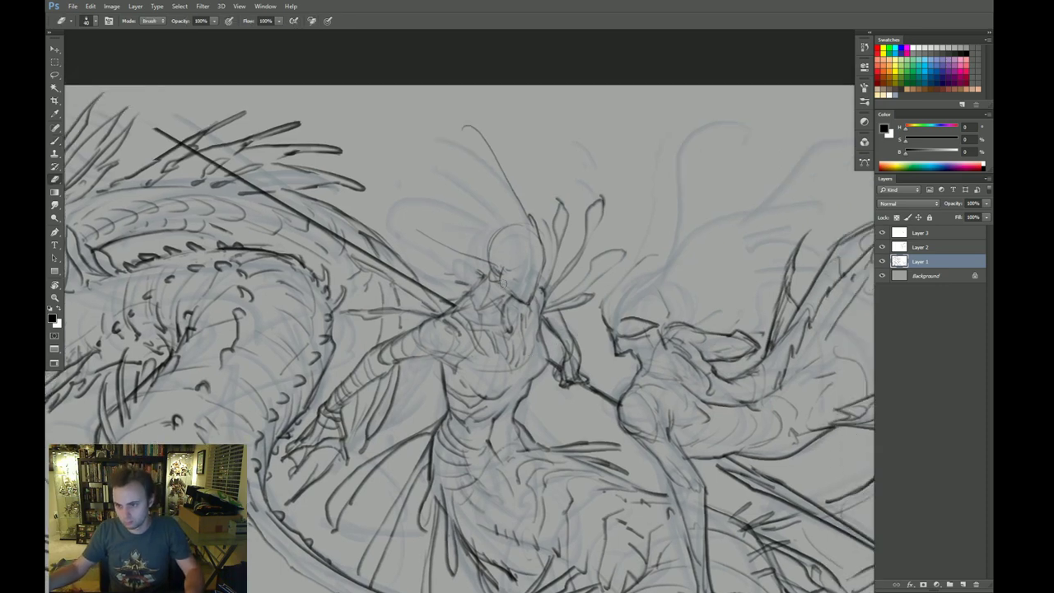
key(b)
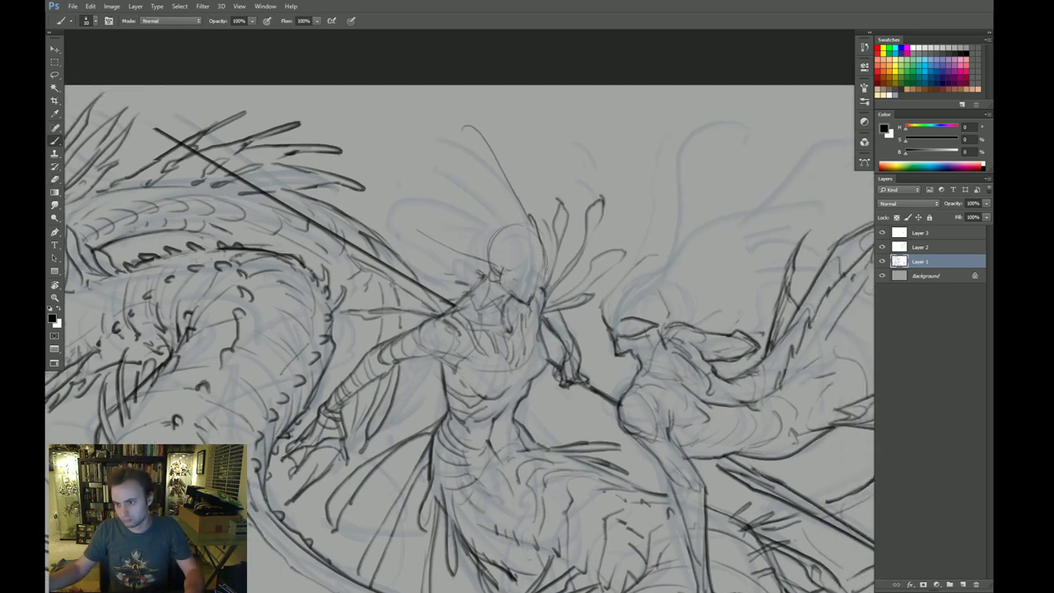
key(e)
drag(529, 297, 534, 304)
key(b)
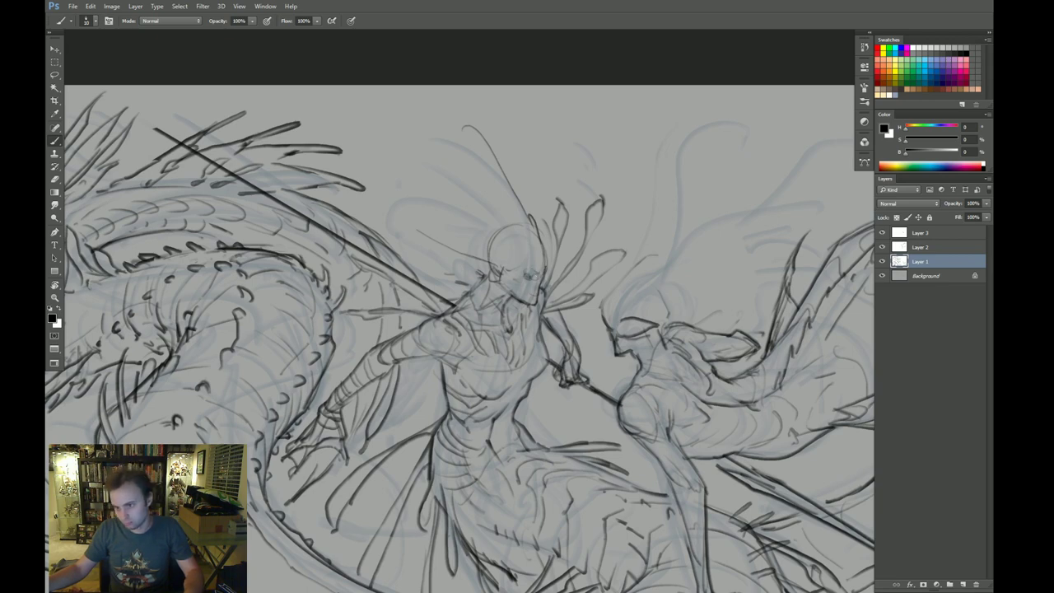
key(e)
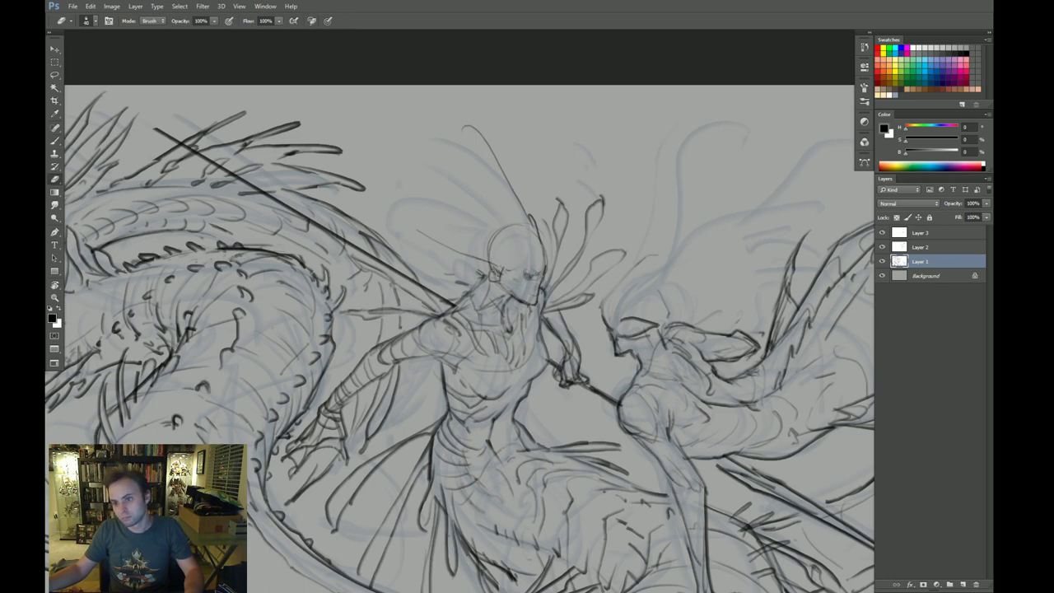
key(b)
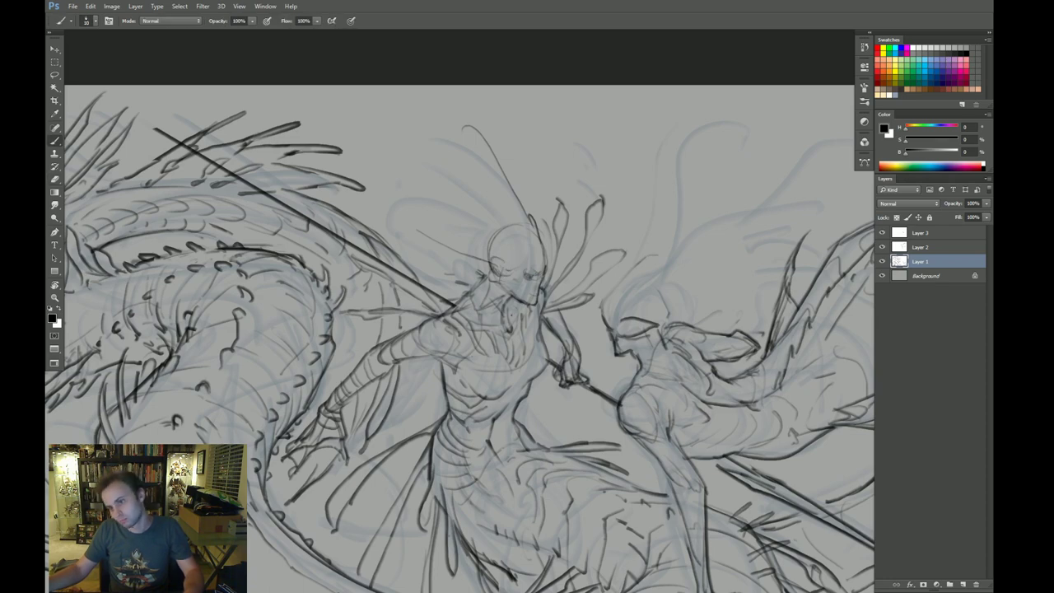
key(F2)
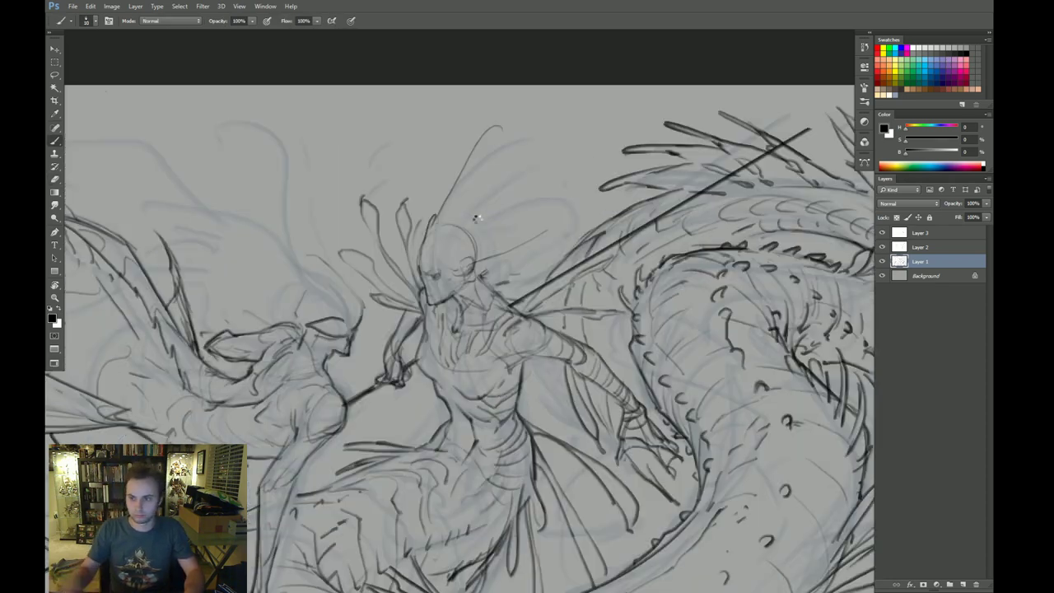
Step: Rework the first figure's jaw and neck, erasing stray lines and inking thin strokes from the chin down to the shoulder
key(e)
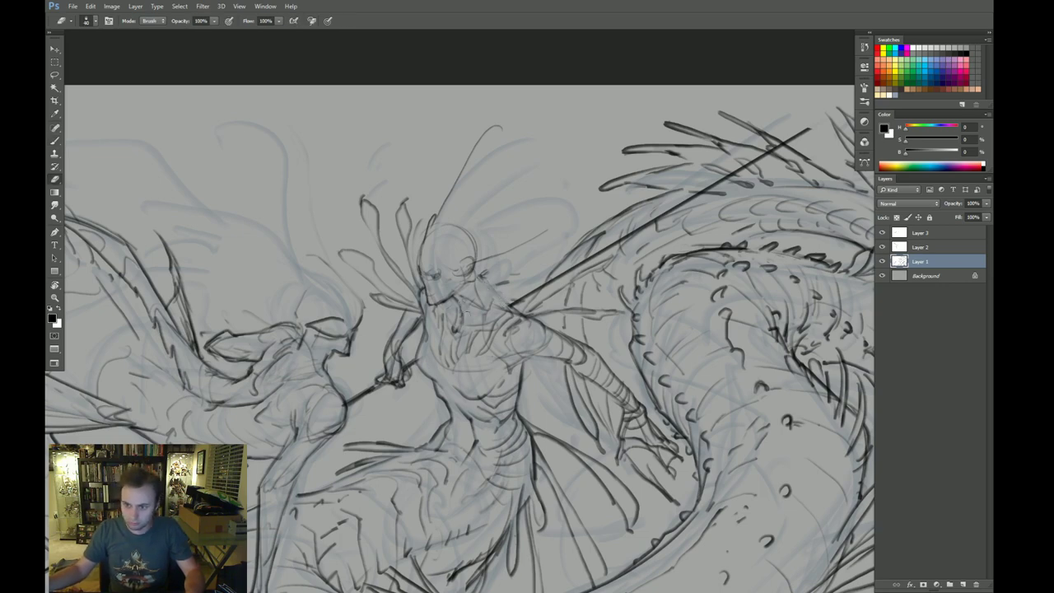
key(b)
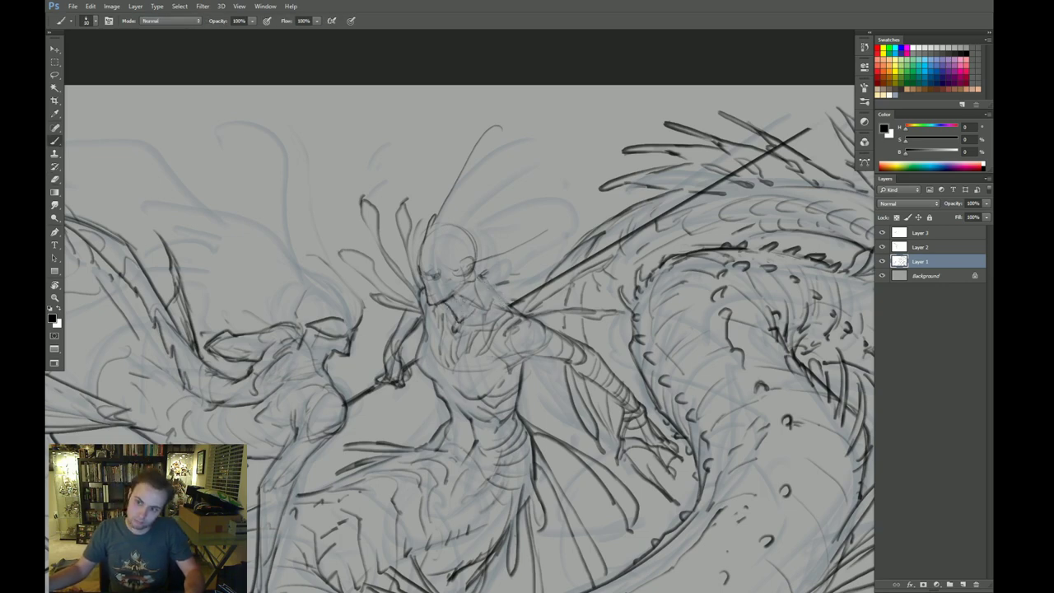
key(e)
key(b)
drag(445, 304, 464, 319)
mouse_move(468, 282)
mouse_down()
mouse_move(479, 300)
mouse_move(524, 316)
mouse_up()
key(e)
key(b)
Step: Refine the first figure's eye, brow and mouth with small ink strokes, trimming the excess with the eraser
key(r)
drag(494, 206, 550, 208)
key(b)
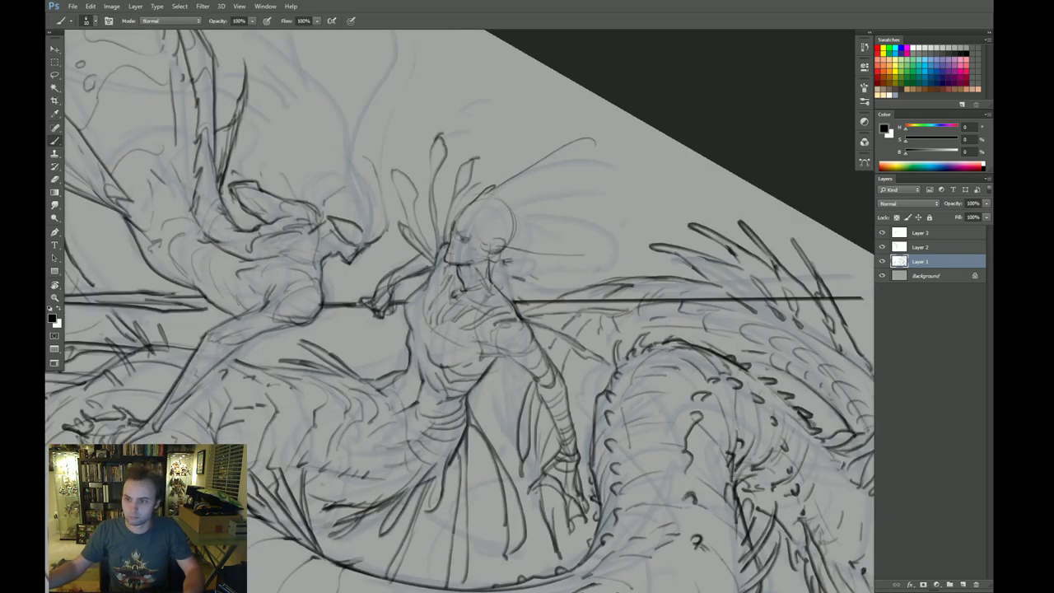
key(Escape)
drag(427, 278, 436, 280)
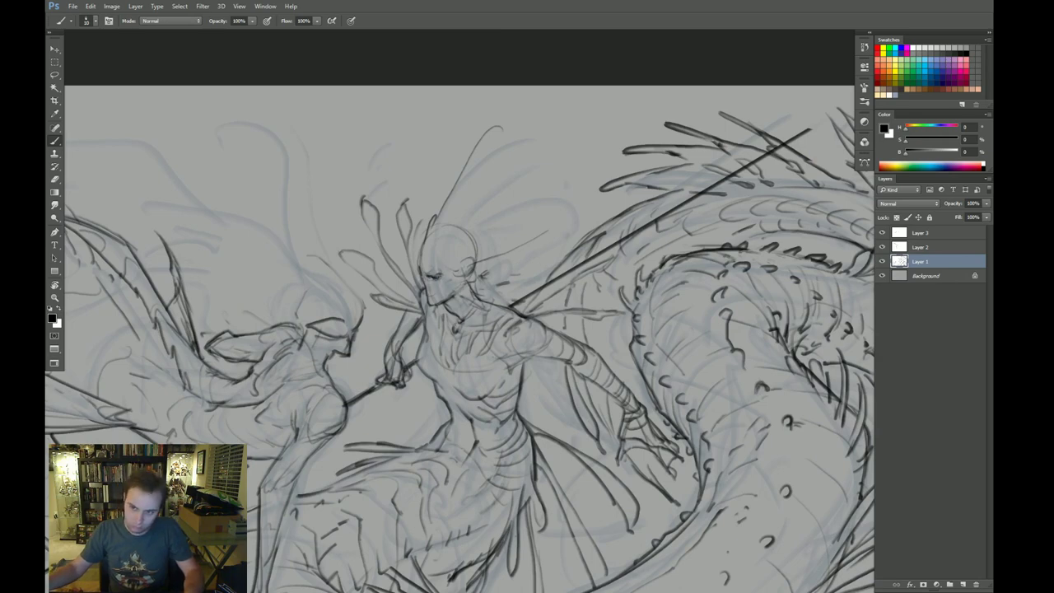
key(e)
key(b)
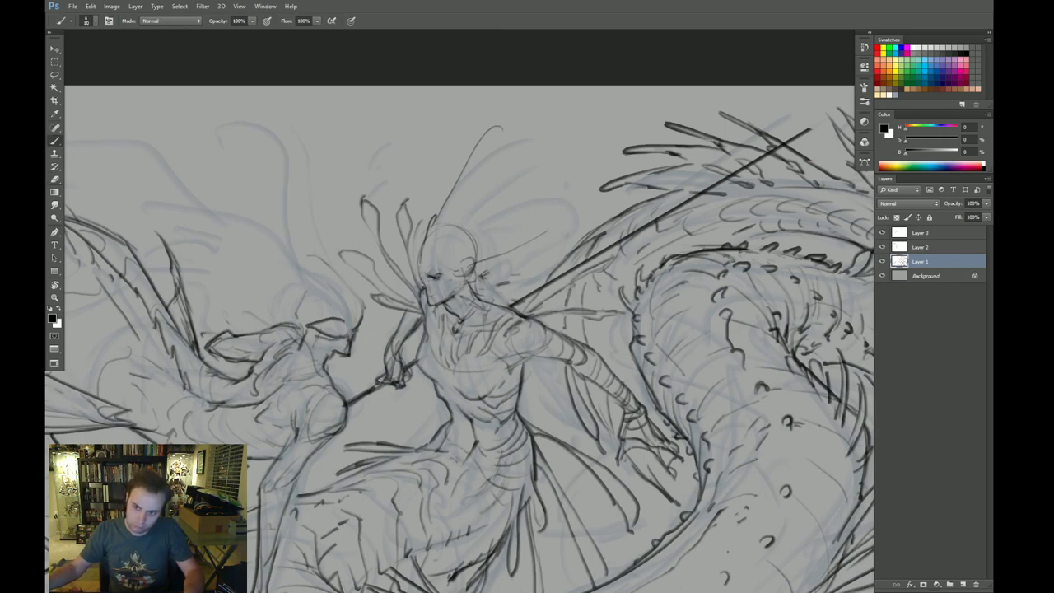
key(e)
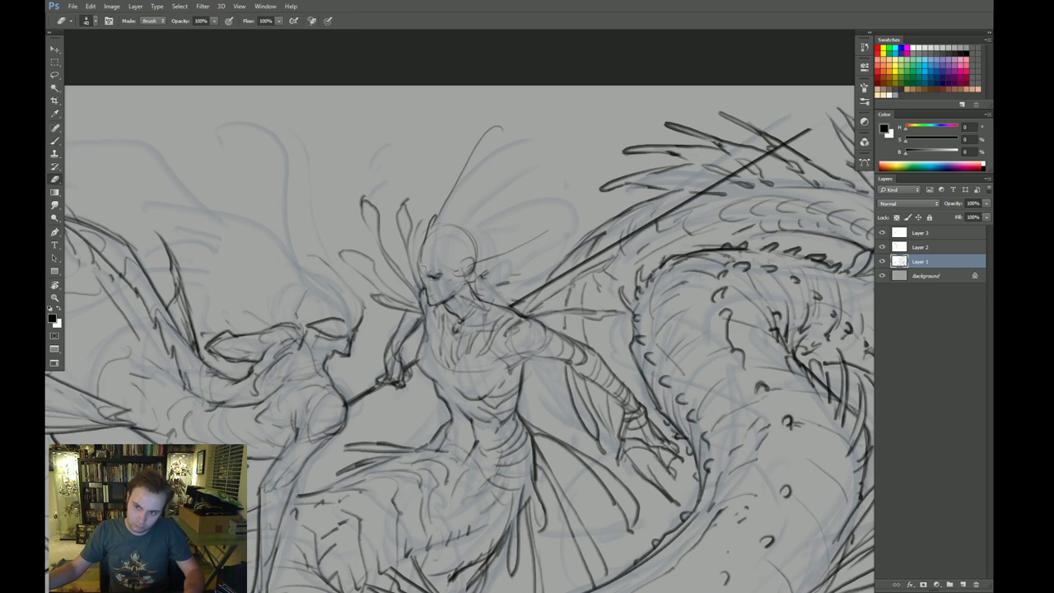
key(b)
drag(424, 257, 419, 274)
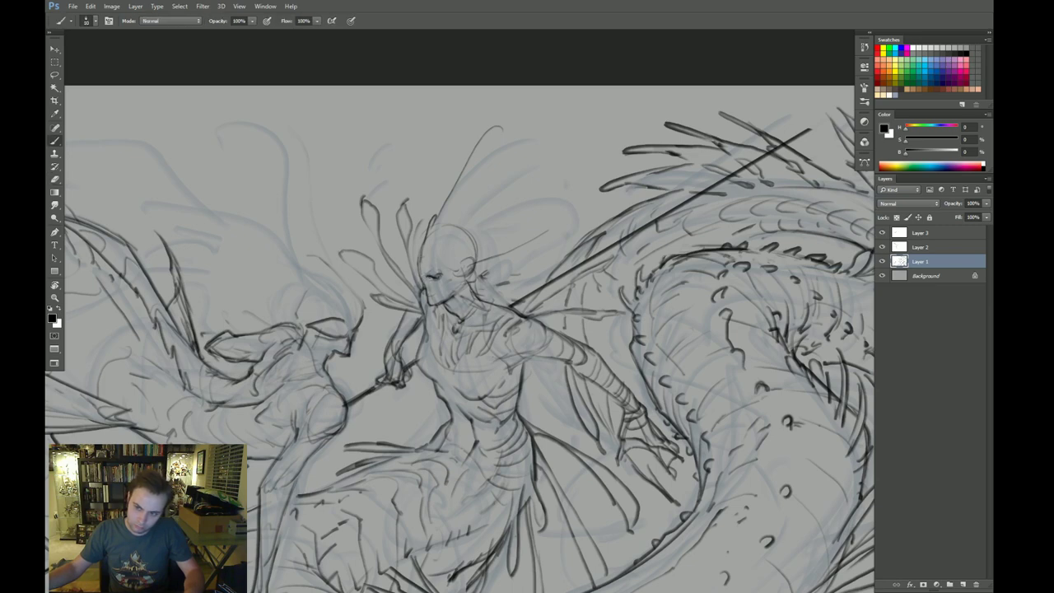
key(e)
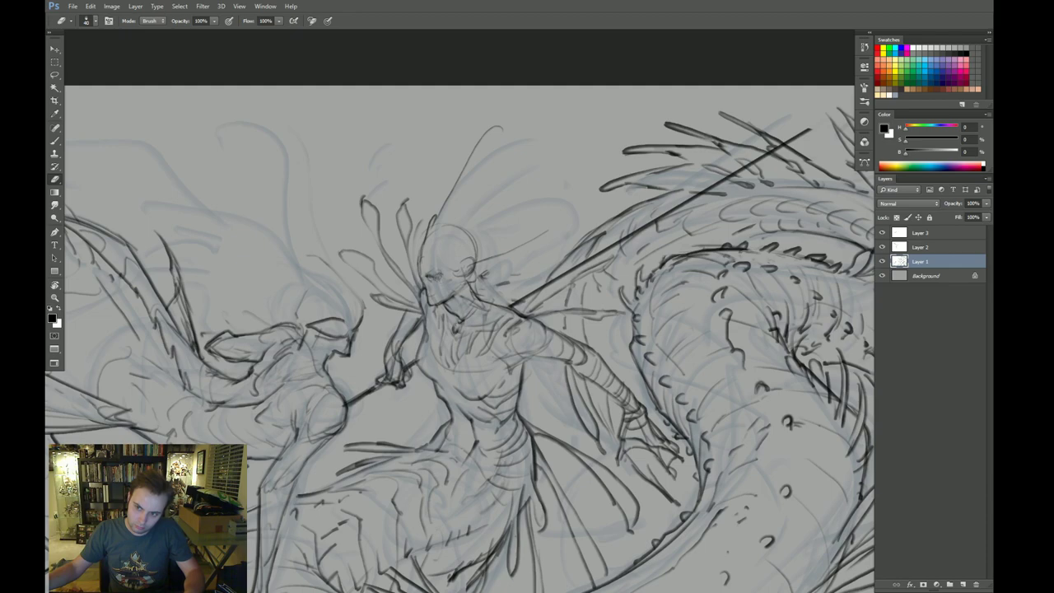
key(b)
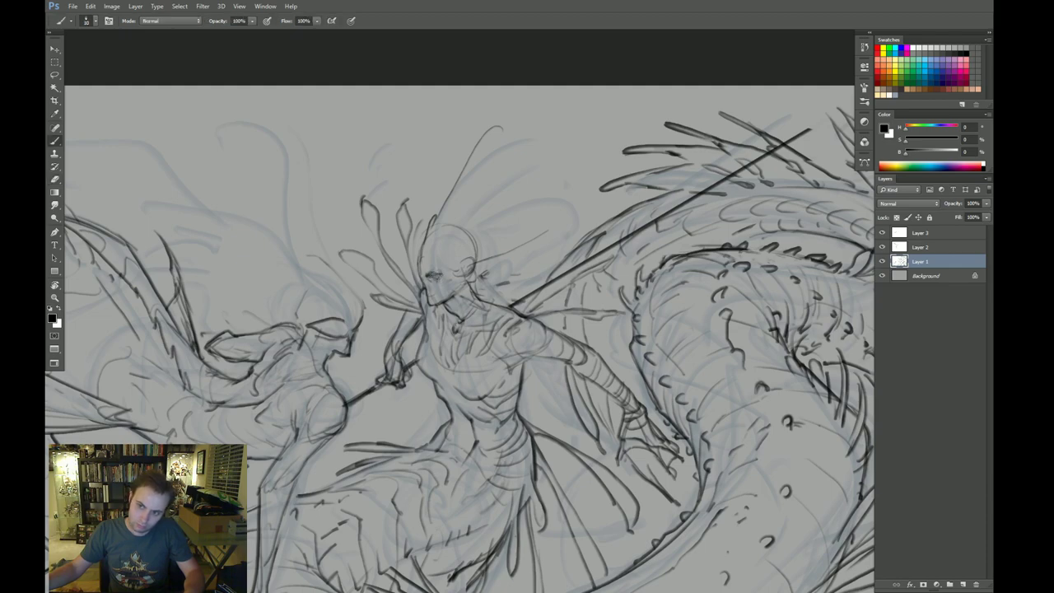
Step: Erase the cluttered eye and ear marks on the first figure's face and tidy the side of the head
key(r)
drag(577, 132, 613, 332)
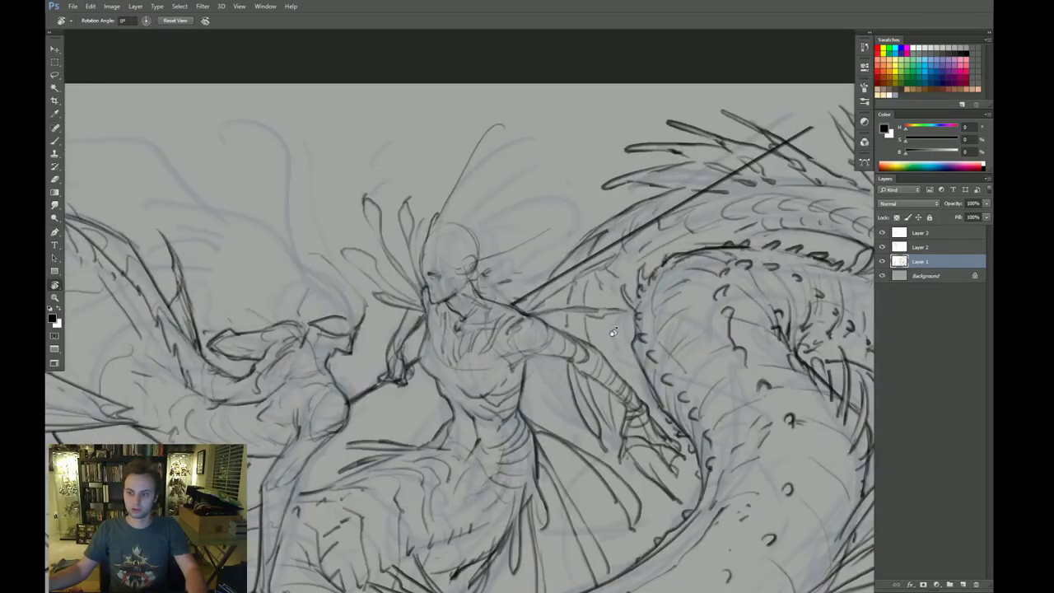
key(e)
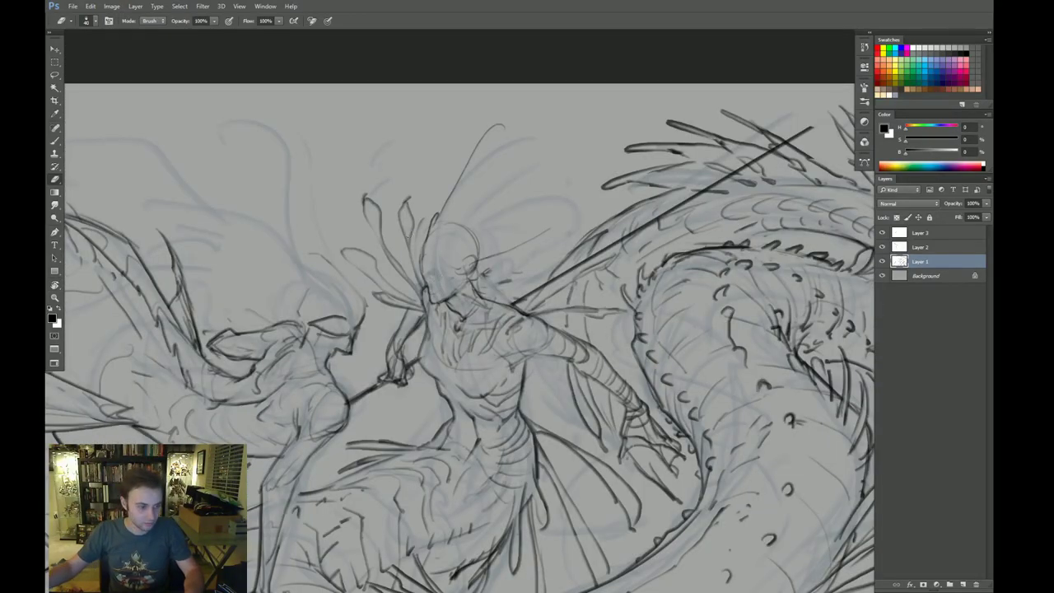
key(b)
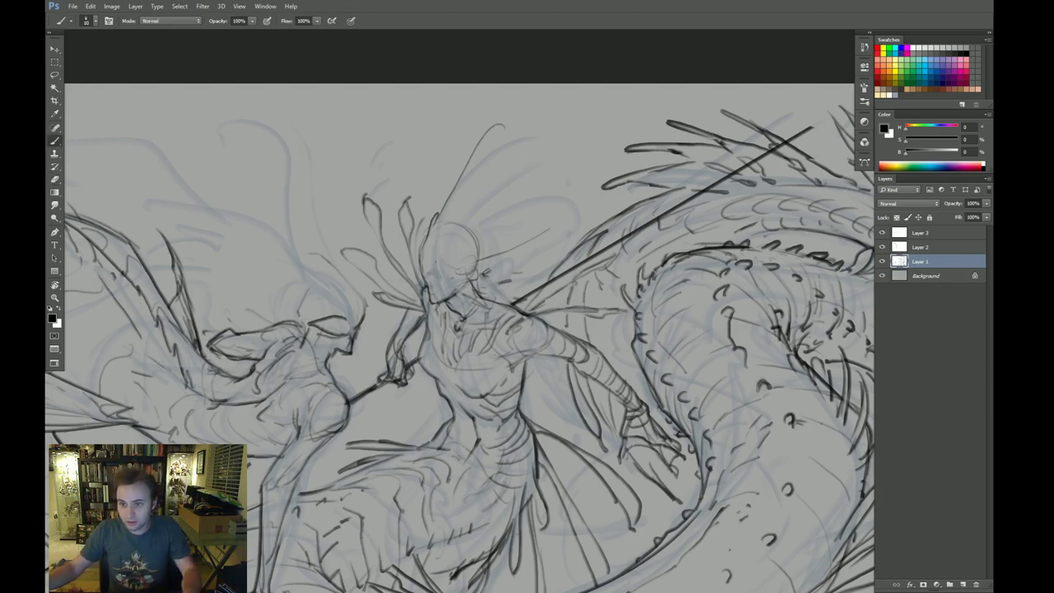
Step: On Layer 2, clean up the second figure's forehead outline and ink the eye beneath the brow
drag(330, 319, 390, 282)
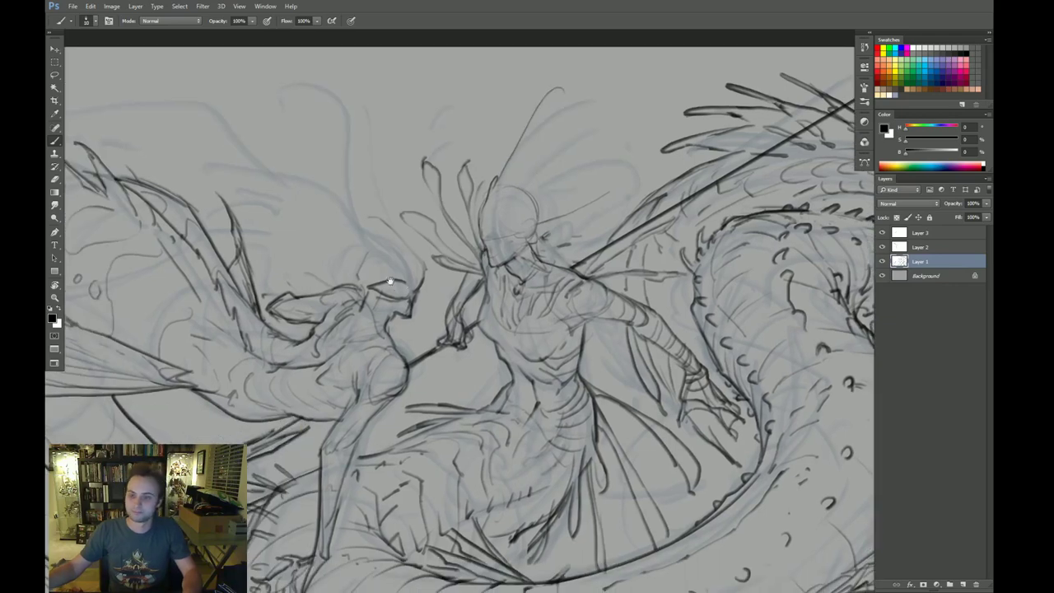
key(e)
key(alt+bracketright)
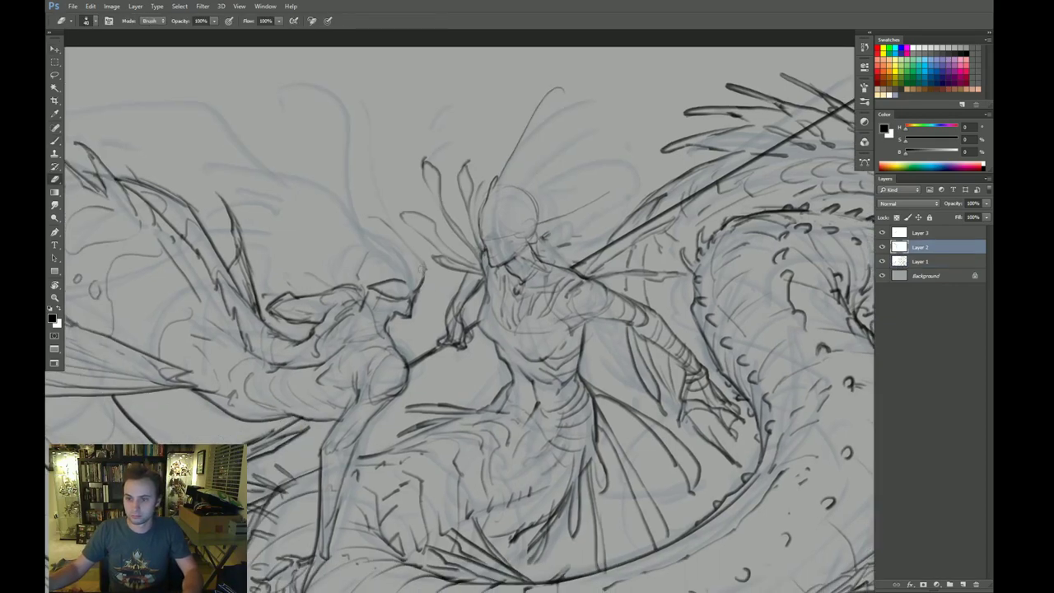
key(b)
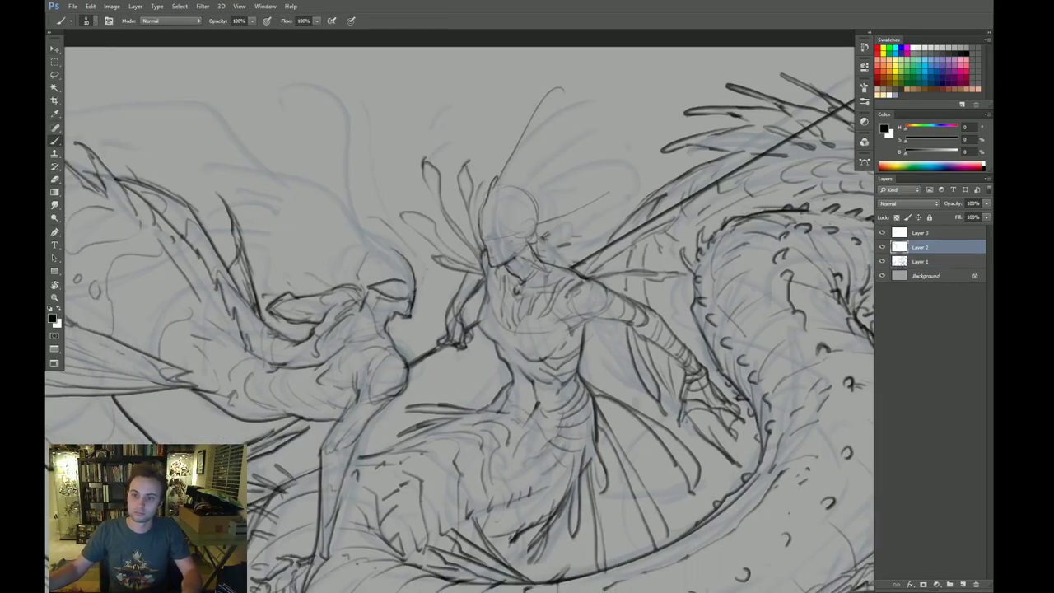
key(e)
key(b)
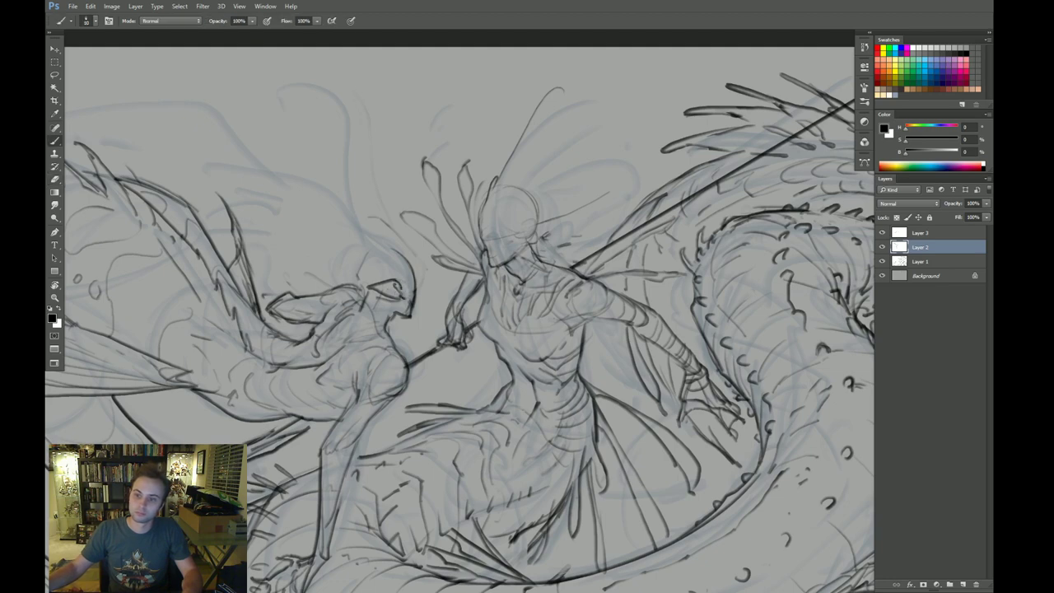
Step: Rework the lines around the second figure's eye and cheek, erasing the old strokes and inking new ones
key(e)
mouse_move(362, 295)
mouse_down()
mouse_move(388, 281)
mouse_move(374, 299)
mouse_up()
key(b)
mouse_move(374, 295)
mouse_down()
mouse_move(374, 306)
mouse_move(399, 299)
mouse_move(381, 306)
mouse_move(390, 308)
mouse_up()
key(e)
key(b)
Step: Ink a crest line sweeping back from the second figure's head and a long curved tentacle line above it
mouse_move(326, 268)
mouse_down()
mouse_move(344, 265)
mouse_move(331, 180)
mouse_move(313, 175)
mouse_up()
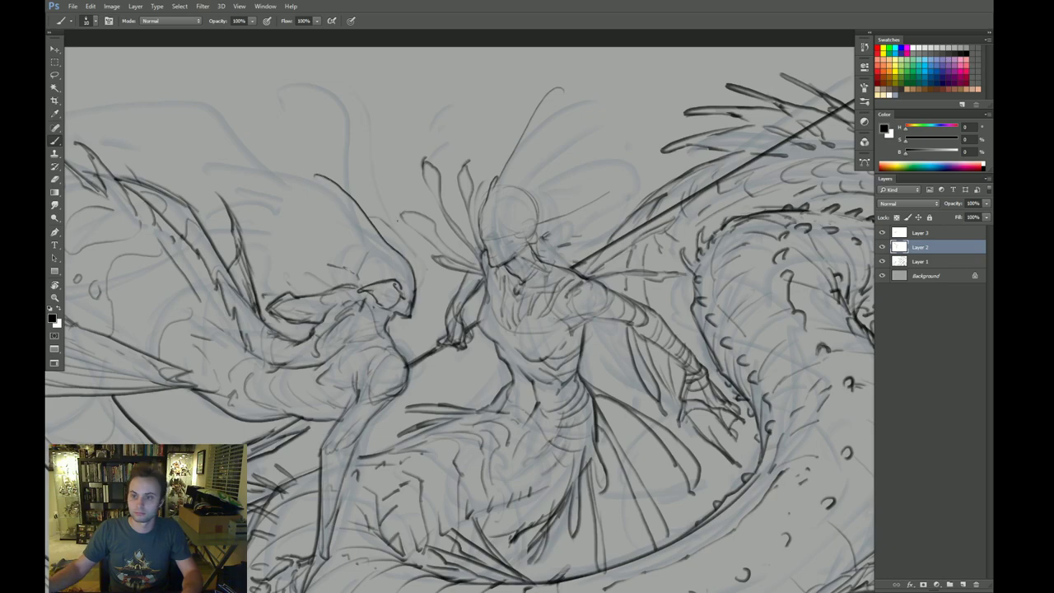
key(r)
drag(671, 304, 633, 211)
drag(423, 354, 514, 262)
key(b)
drag(469, 297, 406, 328)
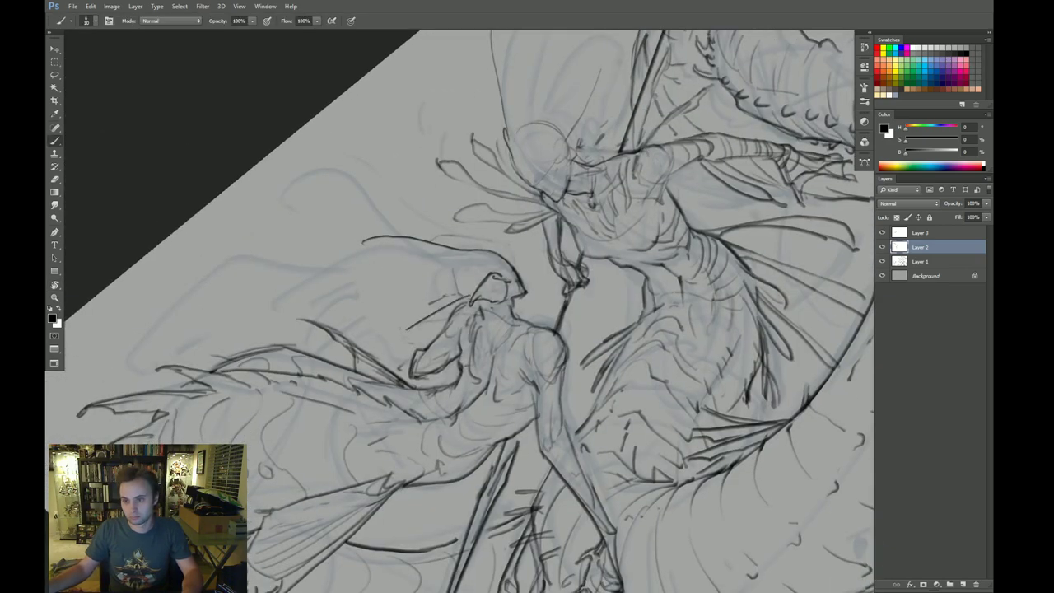
mouse_move(435, 240)
mouse_down()
mouse_move(327, 185)
mouse_move(243, 232)
mouse_up()
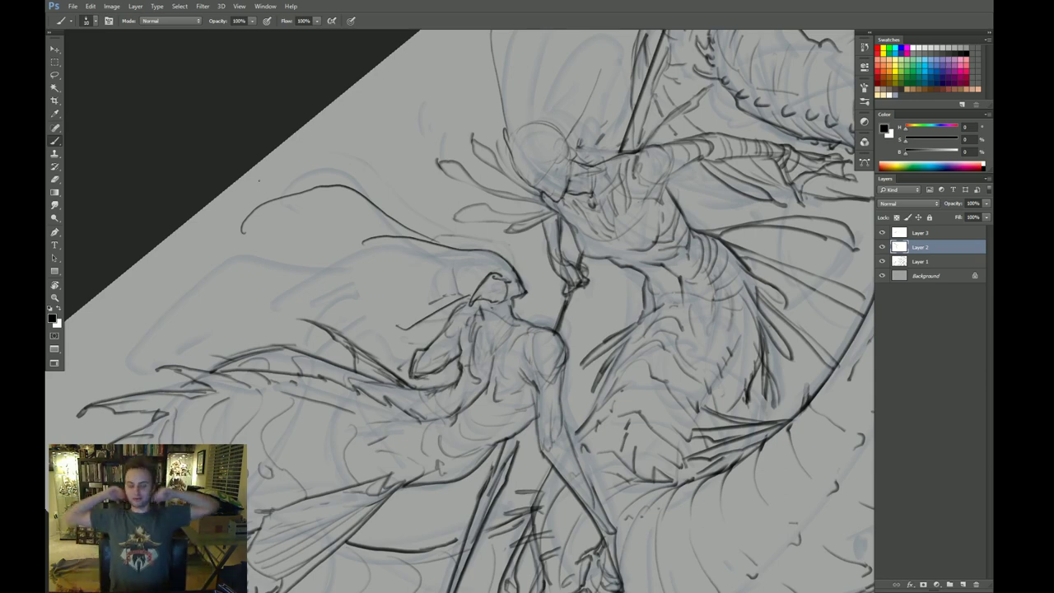
Step: Give the second figure's long tentacle a second edge for thickness and curl its tip into a small hook
key(r)
drag(676, 326, 637, 241)
key(b)
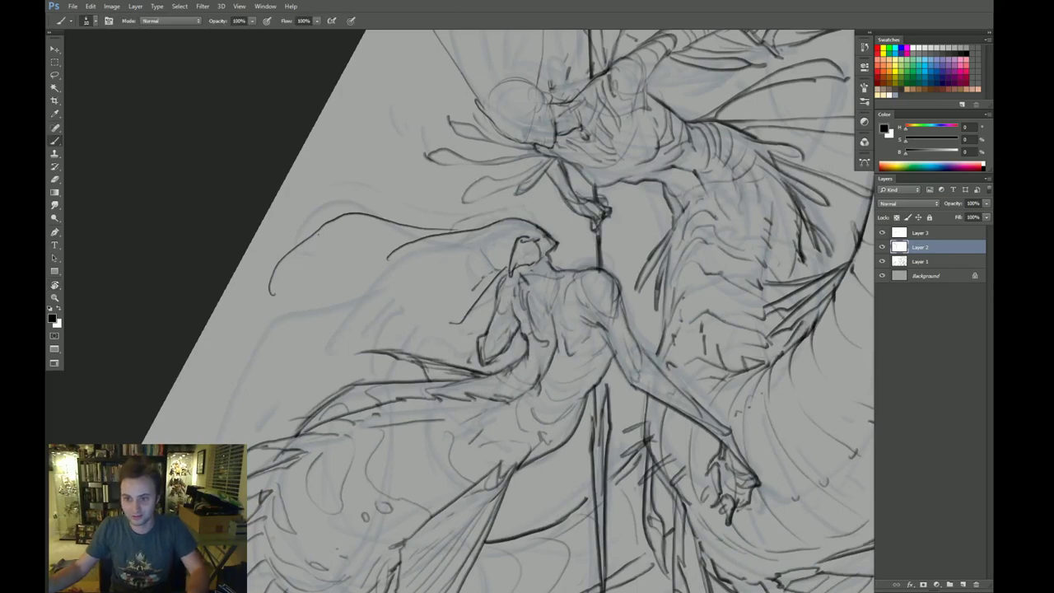
mouse_move(304, 242)
mouse_down()
mouse_move(360, 221)
mouse_move(411, 237)
mouse_up()
key(Escape)
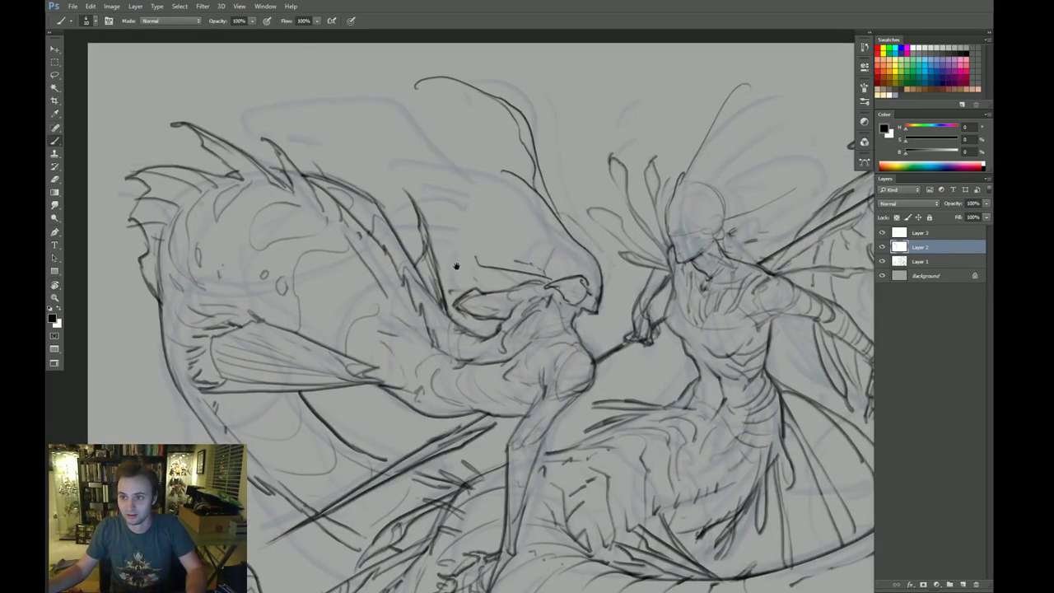
mouse_move(427, 125)
mouse_down()
mouse_move(383, 171)
mouse_move(388, 192)
mouse_up()
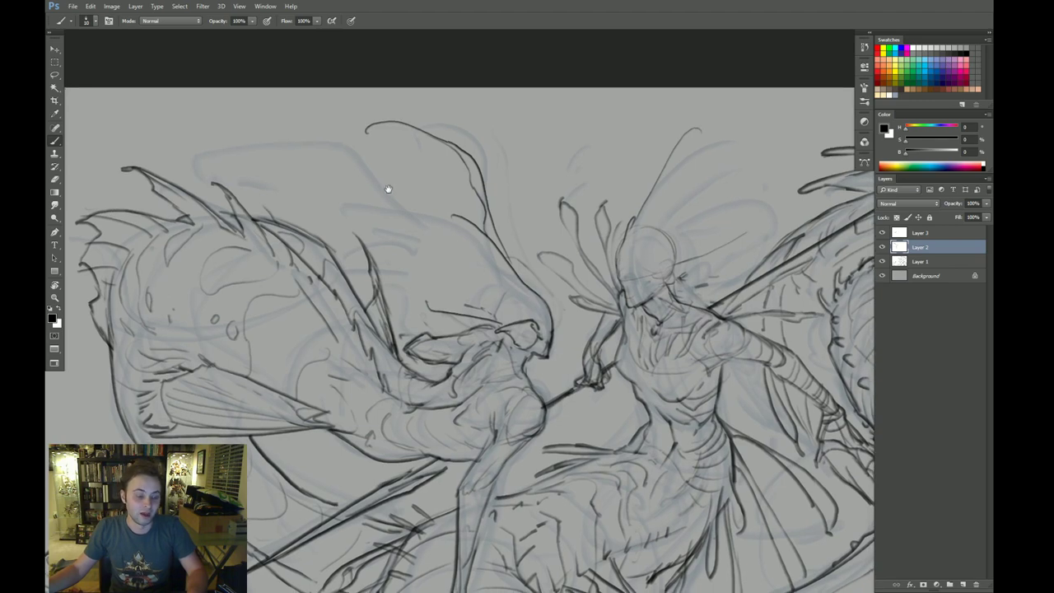
key(ctrl+0)
scroll(365, 138, up, 2)
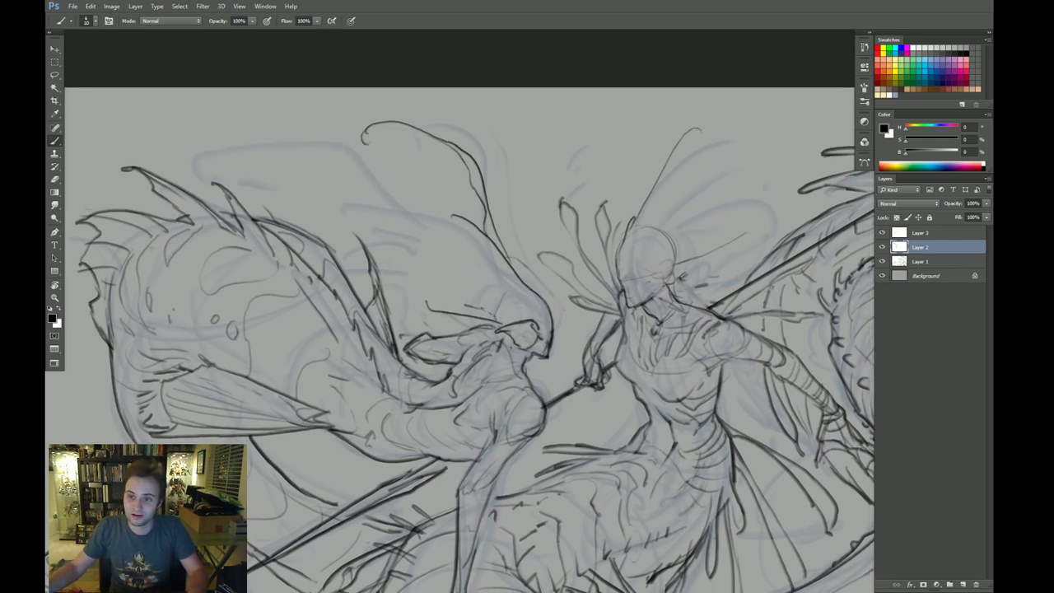
drag(366, 138, 392, 125)
Step: Ink a row of small suckers along the inner edge of the second figure's long tentacle
key(r)
drag(589, 220, 631, 285)
drag(512, 112, 533, 151)
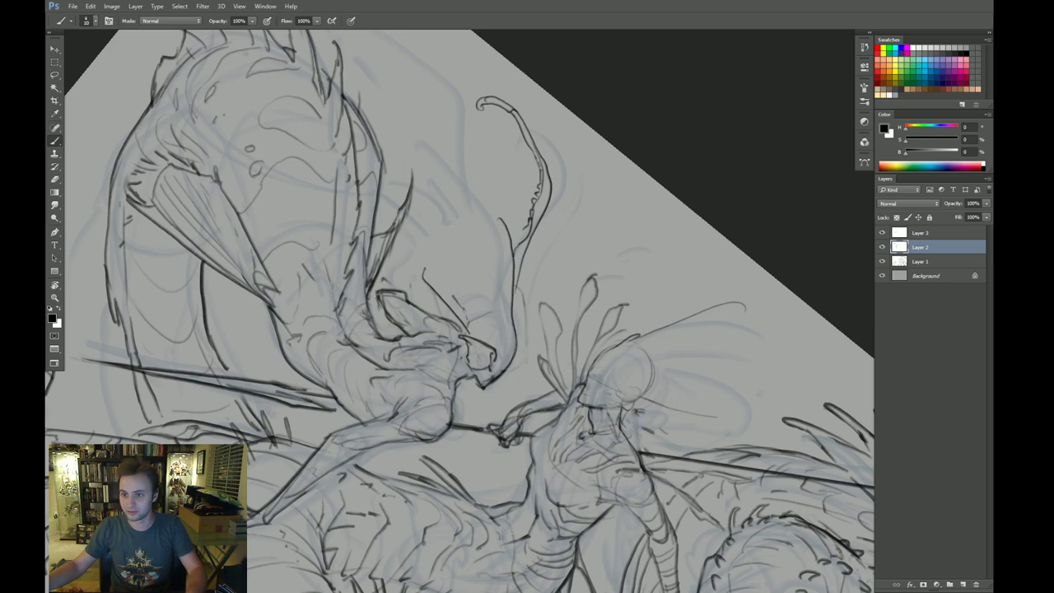
key(Escape)
drag(555, 352, 546, 339)
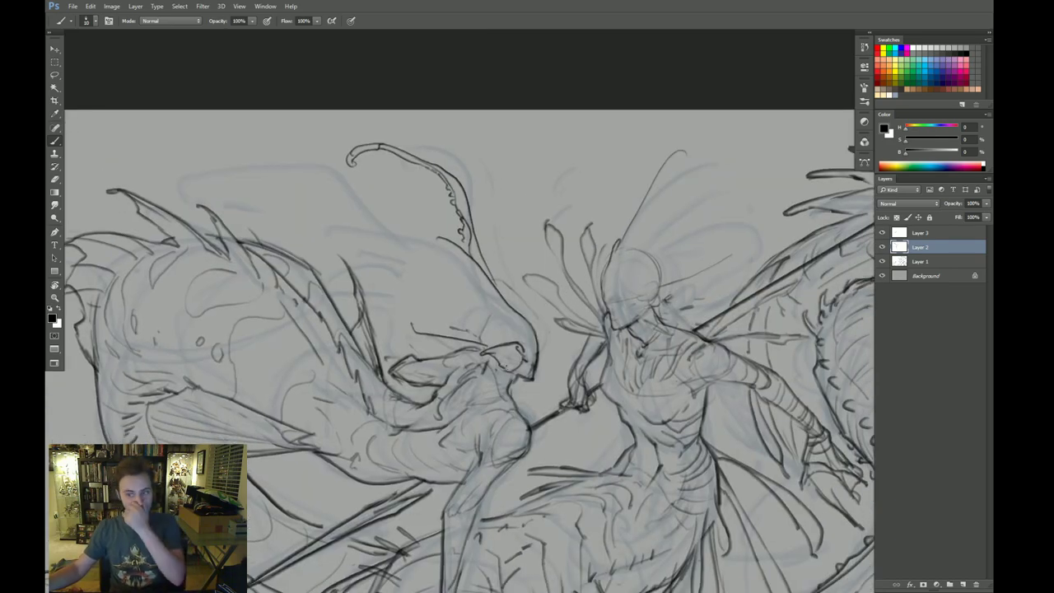
Step: Thicken the short antenna behind the second figure's head and give it a bent, rounded tip
key(r)
drag(714, 397, 694, 197)
drag(654, 280, 658, 194)
key(b)
mouse_move(483, 322)
mouse_down()
mouse_move(443, 314)
mouse_move(497, 307)
mouse_up()
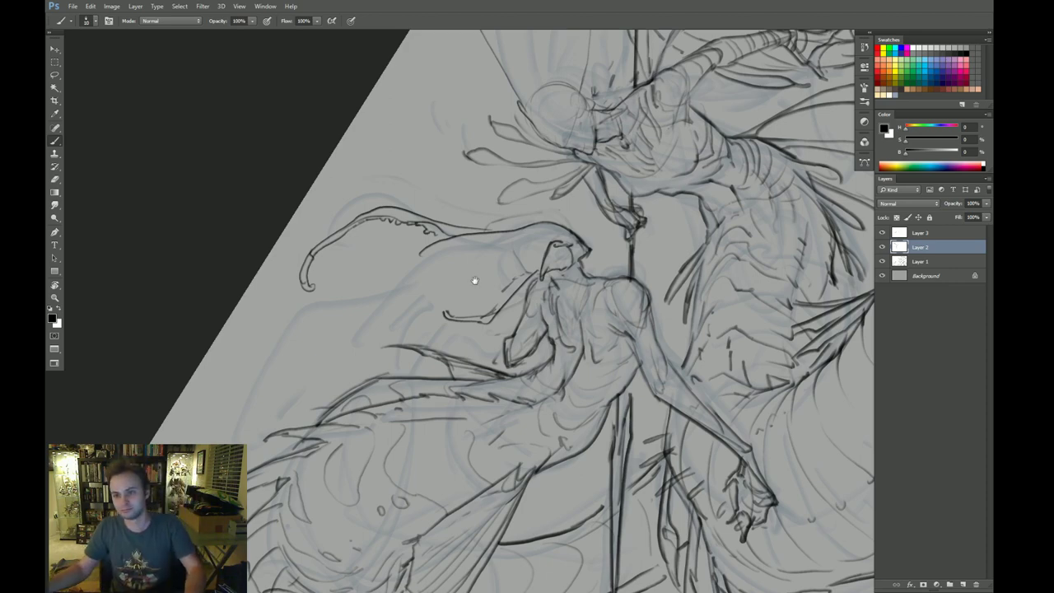
drag(475, 280, 509, 262)
key(ctrl+z)
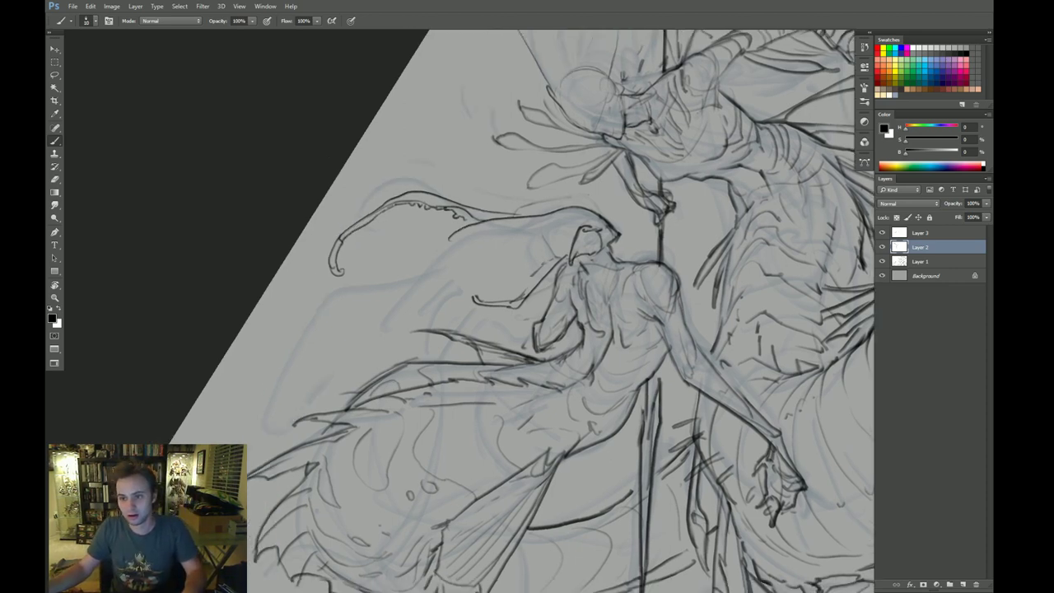
Step: Ink a second long tentacle from the back of the second figure's head, with a double edge and a curled tip
mouse_move(464, 229)
mouse_down()
mouse_move(398, 271)
mouse_move(492, 239)
mouse_move(447, 260)
mouse_move(434, 247)
mouse_move(277, 313)
mouse_move(292, 354)
mouse_up()
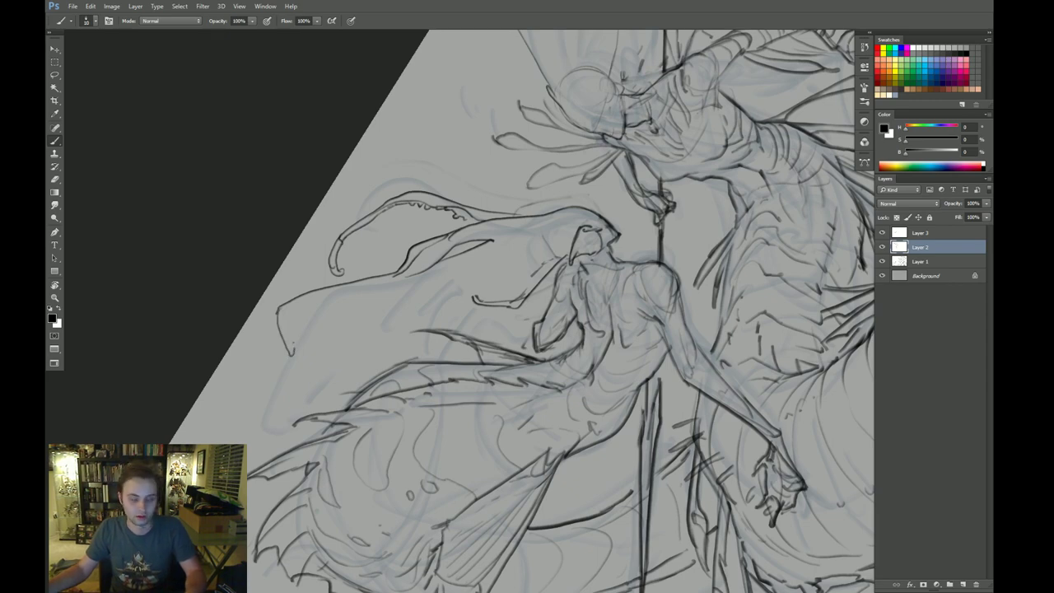
mouse_move(291, 349)
mouse_down()
mouse_move(284, 319)
mouse_move(363, 290)
mouse_up()
key(Escape)
drag(499, 302, 498, 318)
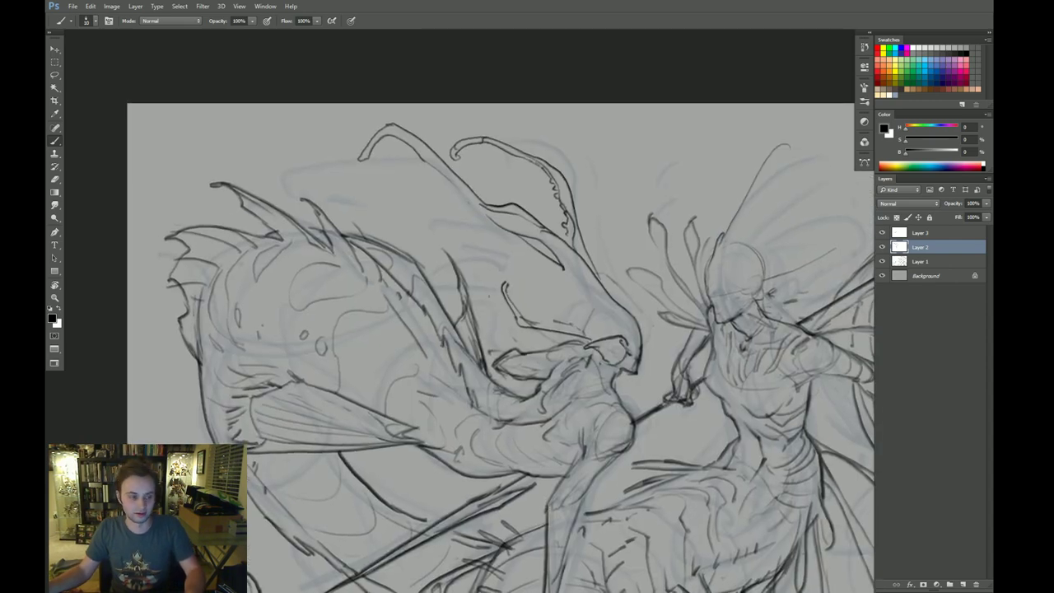
mouse_move(331, 142)
mouse_down()
mouse_move(356, 159)
mouse_move(333, 140)
mouse_move(324, 152)
mouse_move(352, 165)
mouse_up()
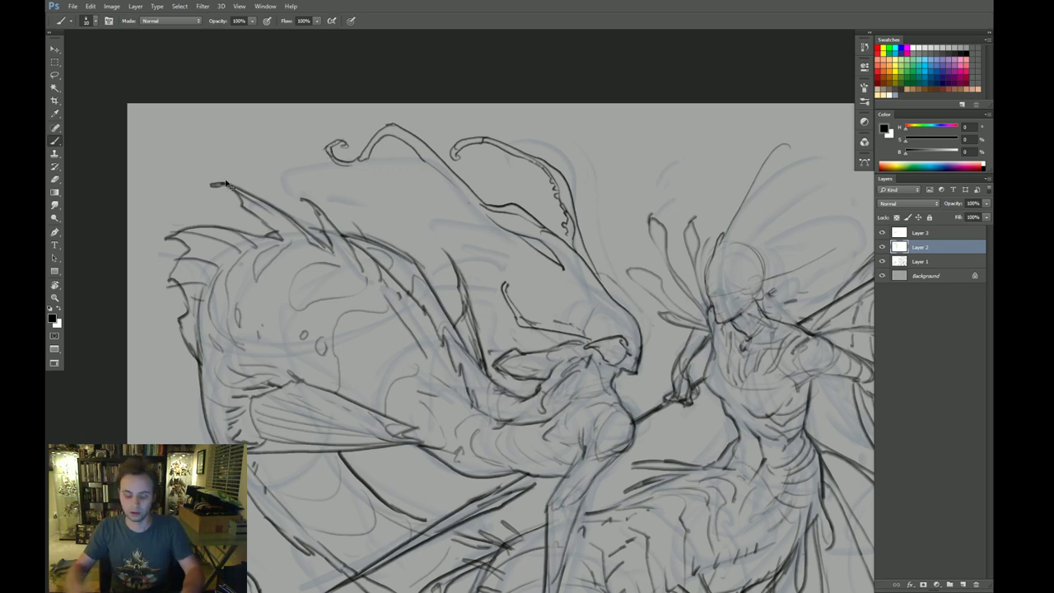
Step: Flip the canvas horizontally and add small texture marks inside the base of the second tentacle
key(ctrl+shift+h)
drag(620, 273, 357, 263)
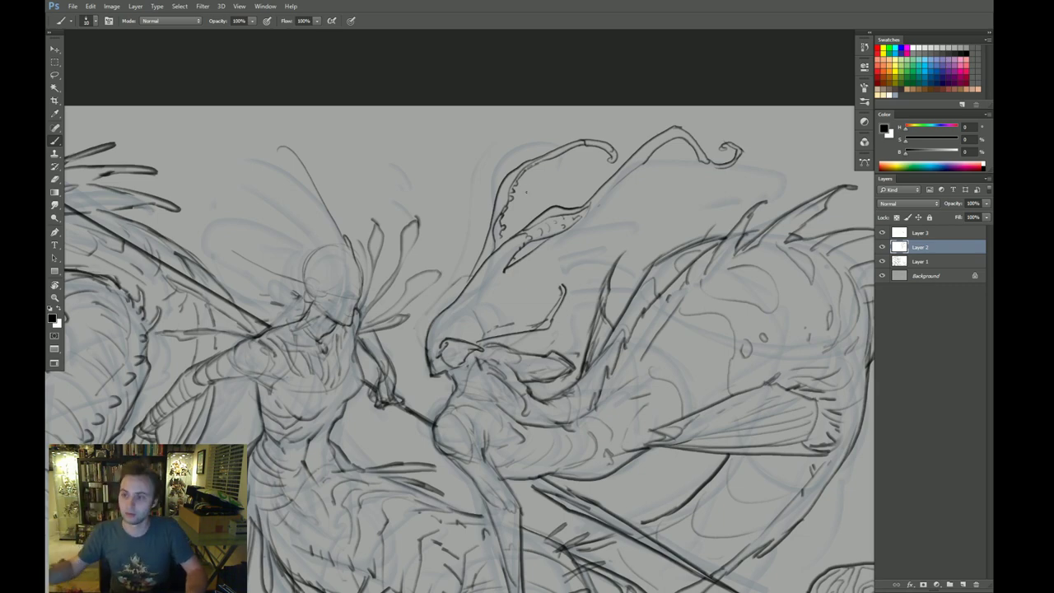
mouse_move(578, 237)
mouse_down()
mouse_move(521, 242)
mouse_move(528, 221)
mouse_move(583, 196)
mouse_up()
key(ctrl+alt+z)
key(ctrl+alt+z)
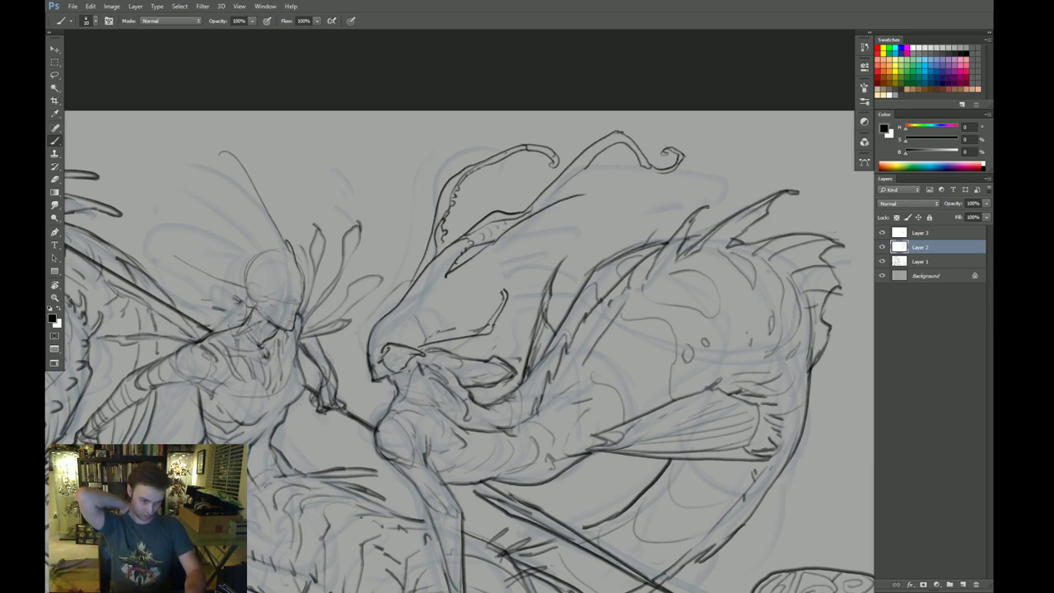
drag(655, 289, 625, 299)
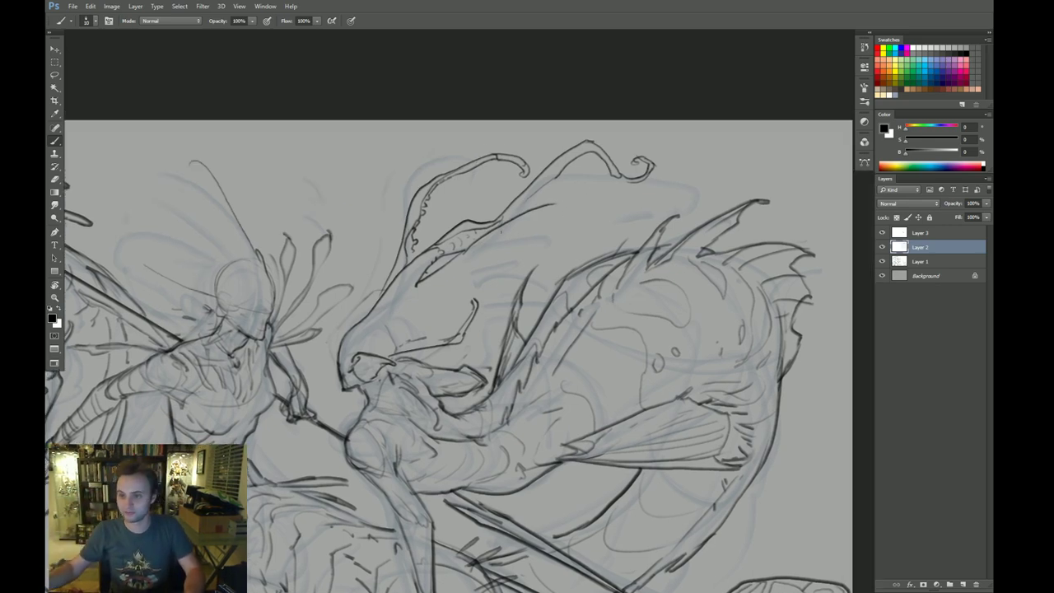
key(ctrl+z)
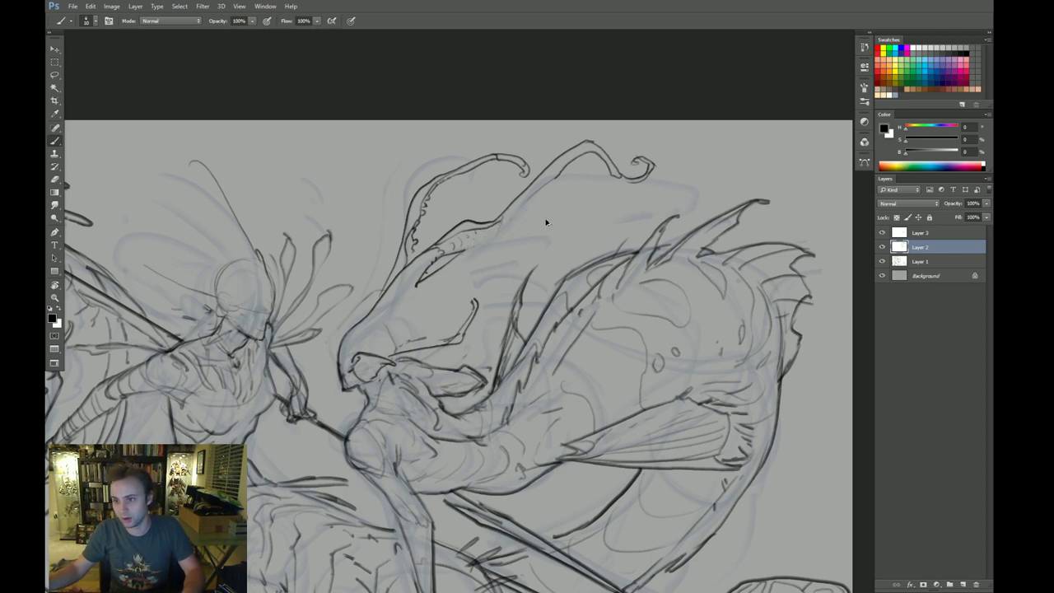
Step: Ink suckers inside the second tentacle and draw the first long, wavy edge of a third tentacle below it
drag(496, 222, 577, 215)
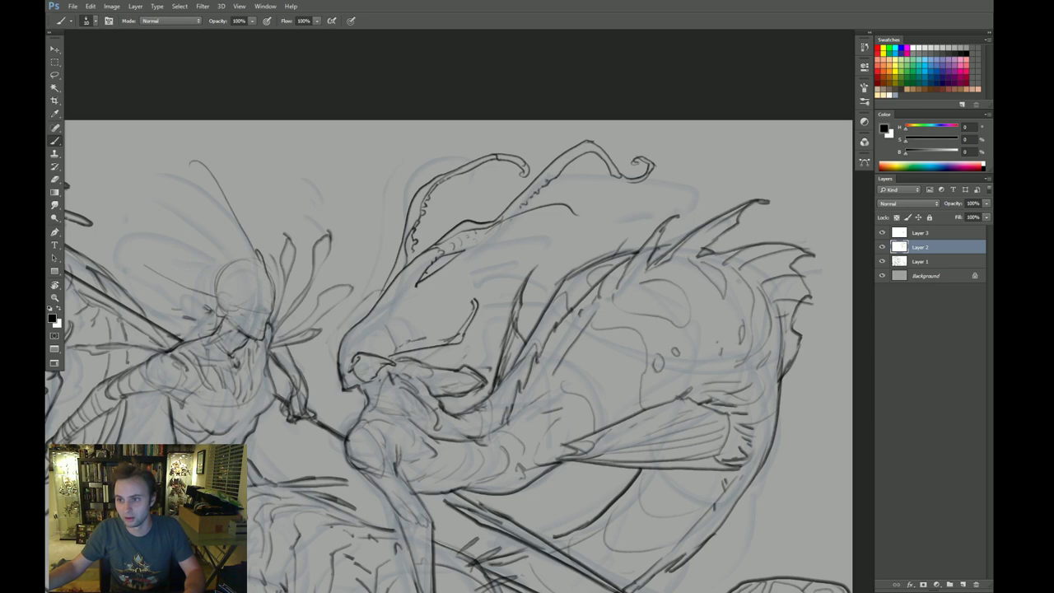
drag(649, 230, 623, 219)
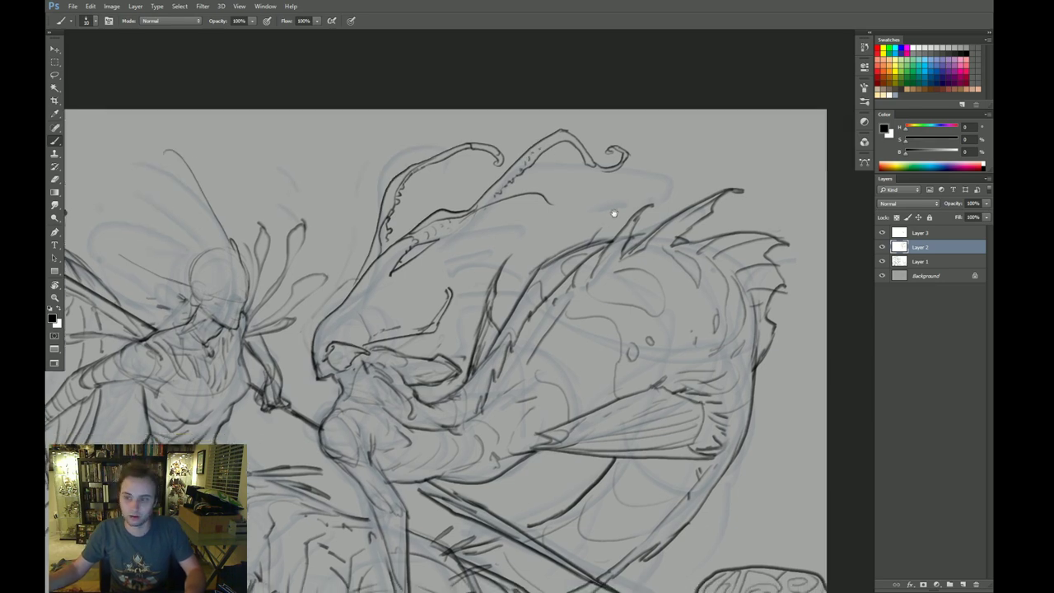
drag(553, 205, 598, 190)
Step: Ink a short looping tentacle beside the antenna and a long pointed tentacle above it, with inner fold lines
mouse_move(449, 288)
mouse_down()
mouse_move(408, 318)
mouse_move(466, 321)
mouse_move(477, 296)
mouse_move(510, 279)
mouse_up()
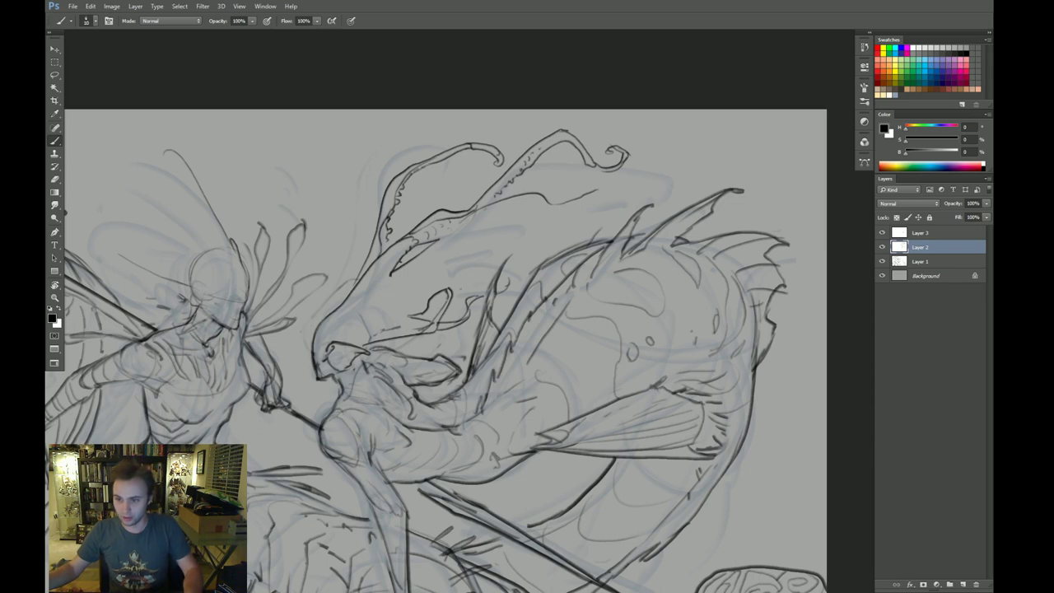
mouse_move(449, 290)
mouse_down()
mouse_move(531, 256)
mouse_move(559, 227)
mouse_up()
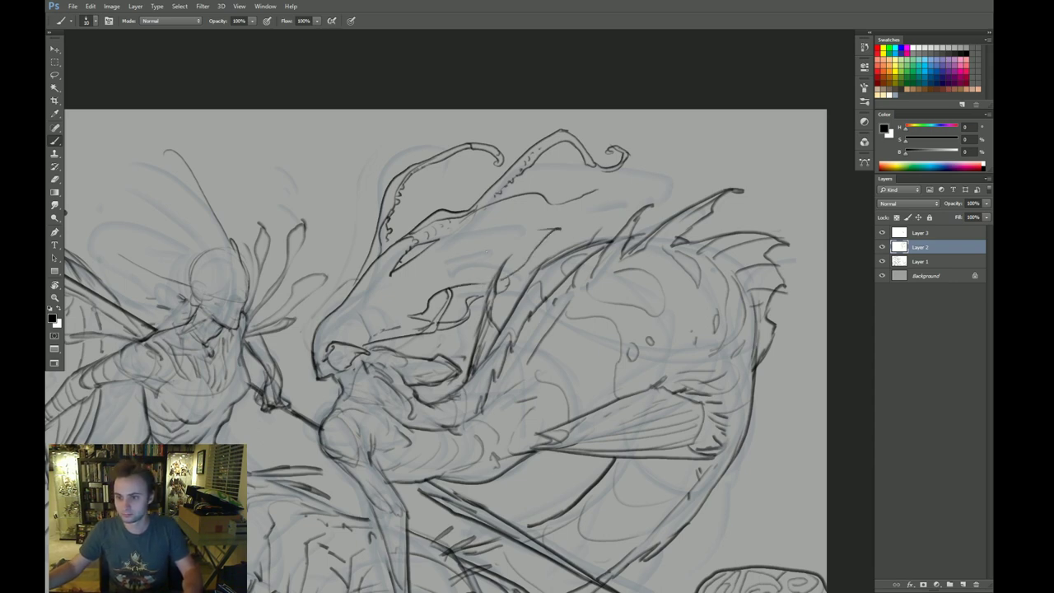
drag(479, 255, 540, 230)
drag(474, 258, 498, 256)
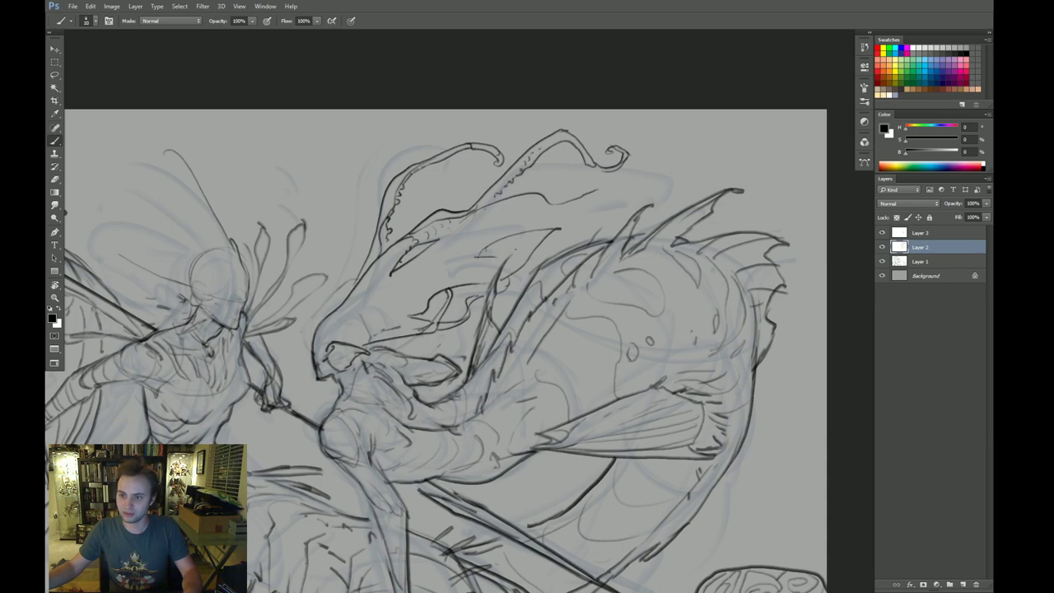
key(ctrl+z)
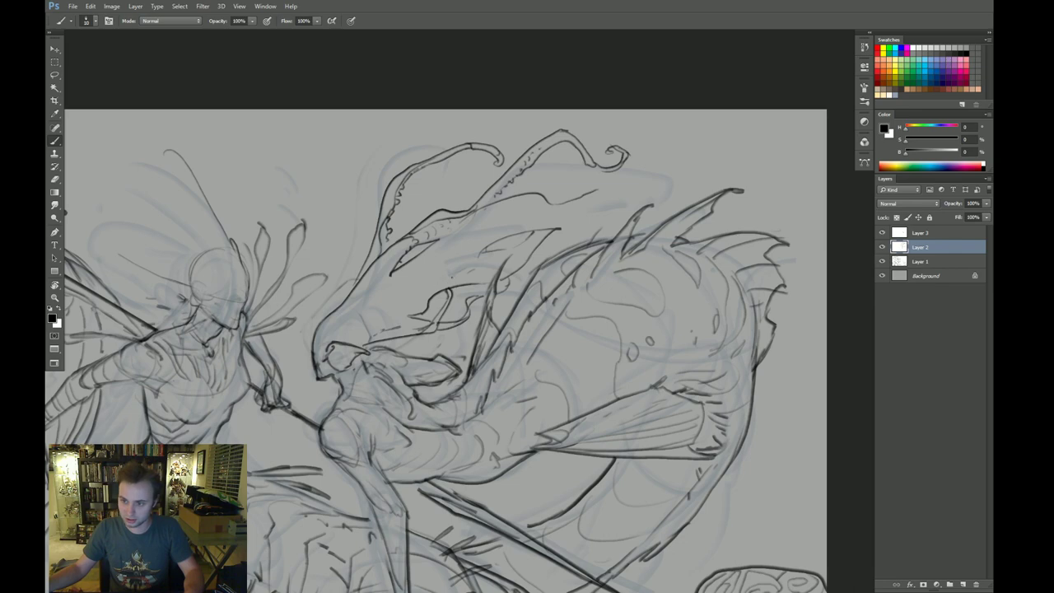
drag(442, 281, 529, 248)
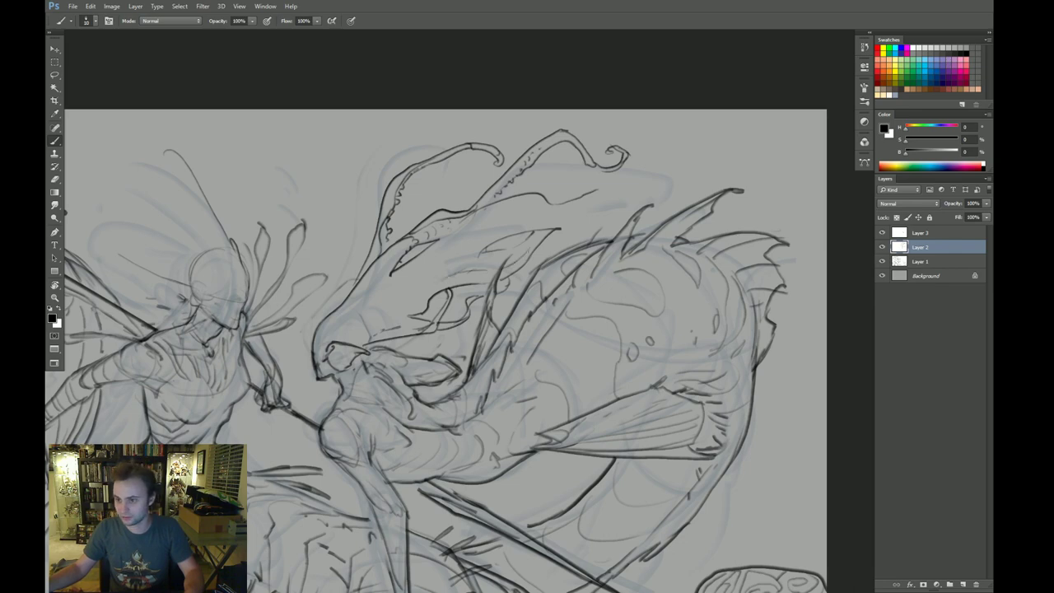
Step: Flip the canvas horizontally and ink the second edge of the third tentacle on a rotated view
key(ctrl+shift+h)
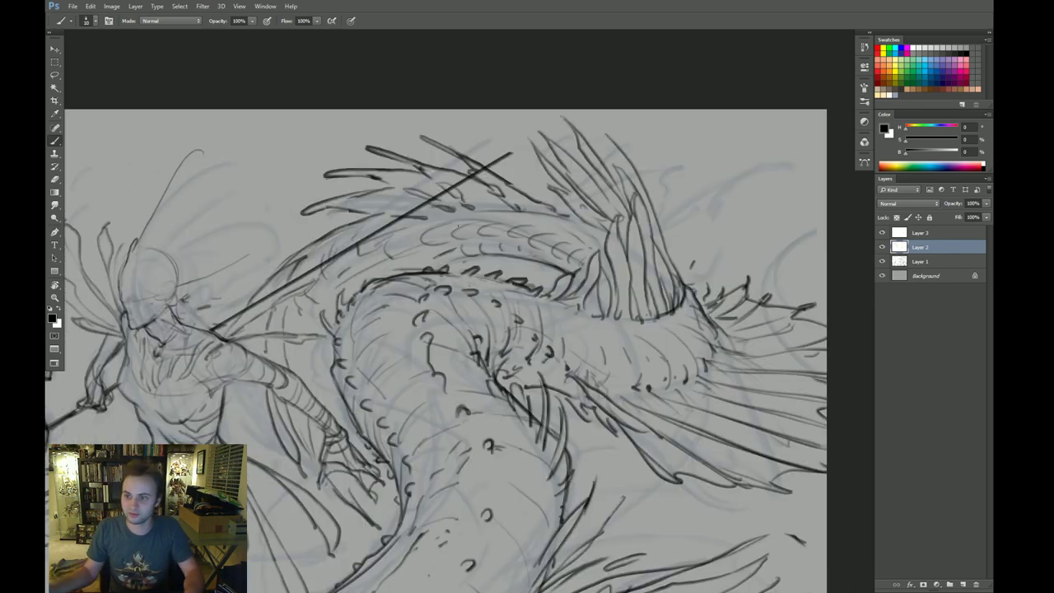
drag(461, 340, 713, 324)
drag(509, 345, 632, 341)
drag(221, 245, 312, 279)
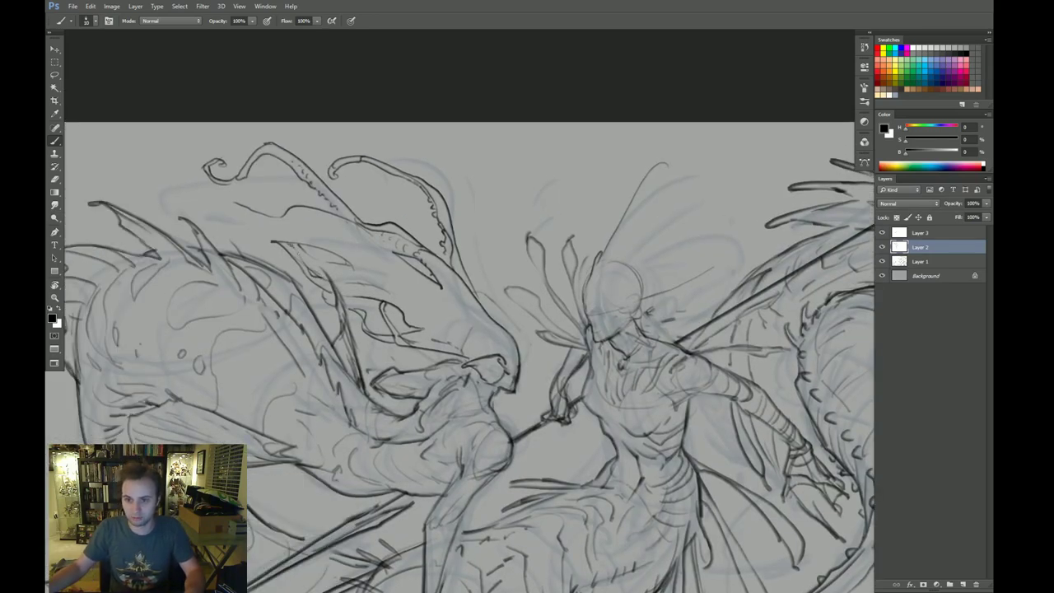
key(ctrl+minus)
key(ctrl+plus)
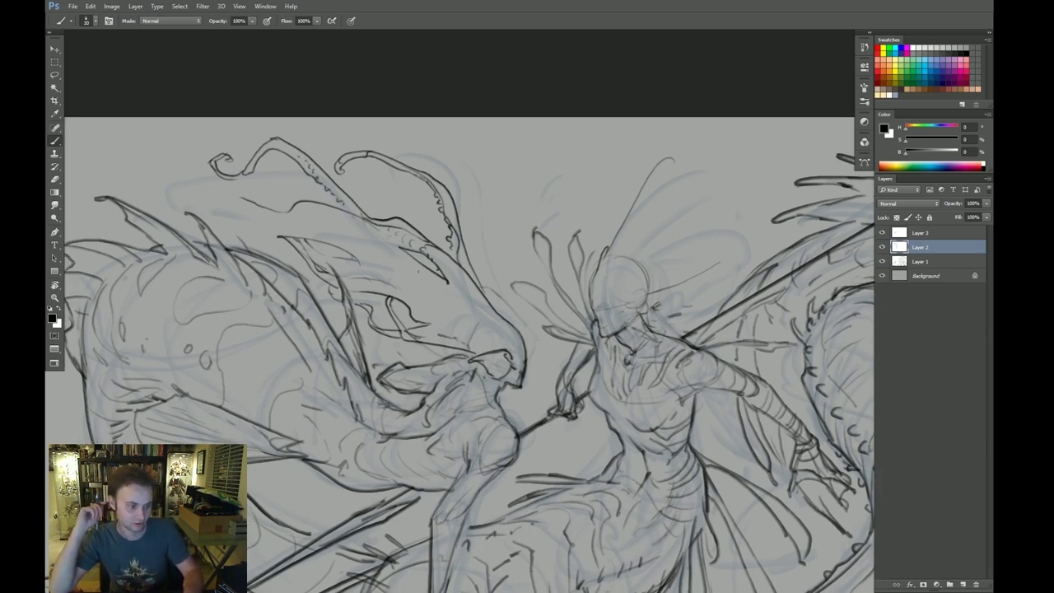
key(ctrl+minus)
key(ctrl+plus)
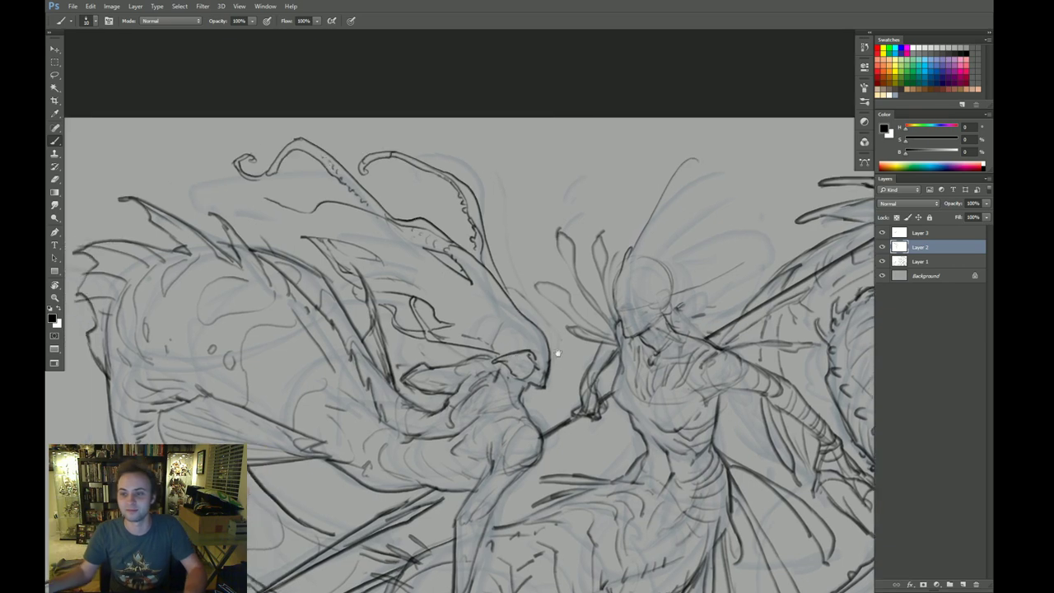
key(r)
drag(558, 352, 634, 268)
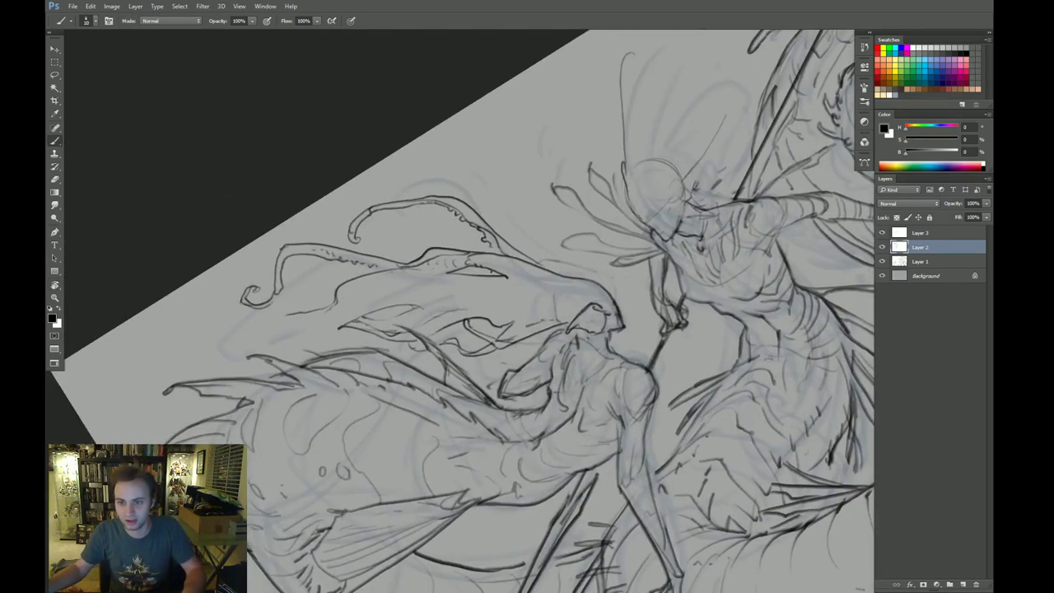
mouse_move(318, 309)
mouse_down()
mouse_move(390, 284)
mouse_move(342, 318)
mouse_move(430, 280)
mouse_up()
Step: Add small texture marks across the second figure's head and return the canvas to its upright angle
key(r)
drag(595, 234, 643, 293)
key(space)
drag(644, 294, 618, 306)
key(ctrl+minus)
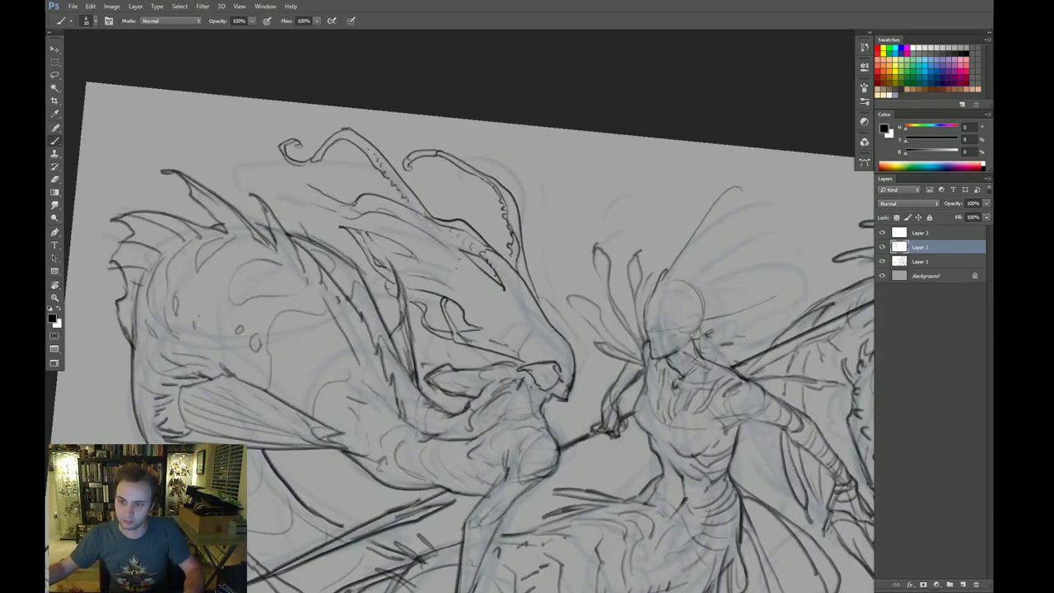
key(ctrl+plus)
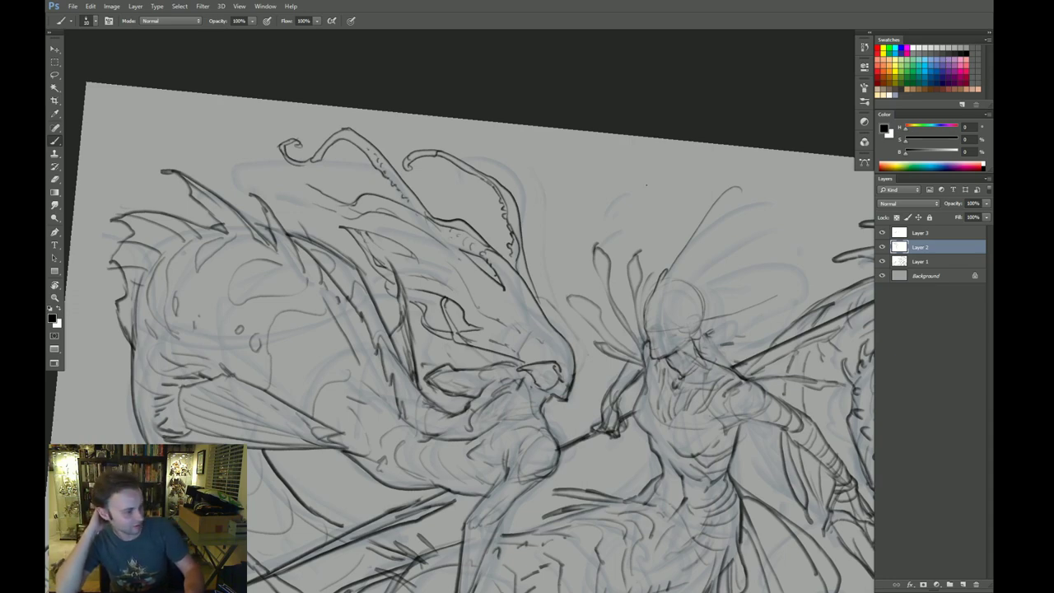
key(ctrl+minus)
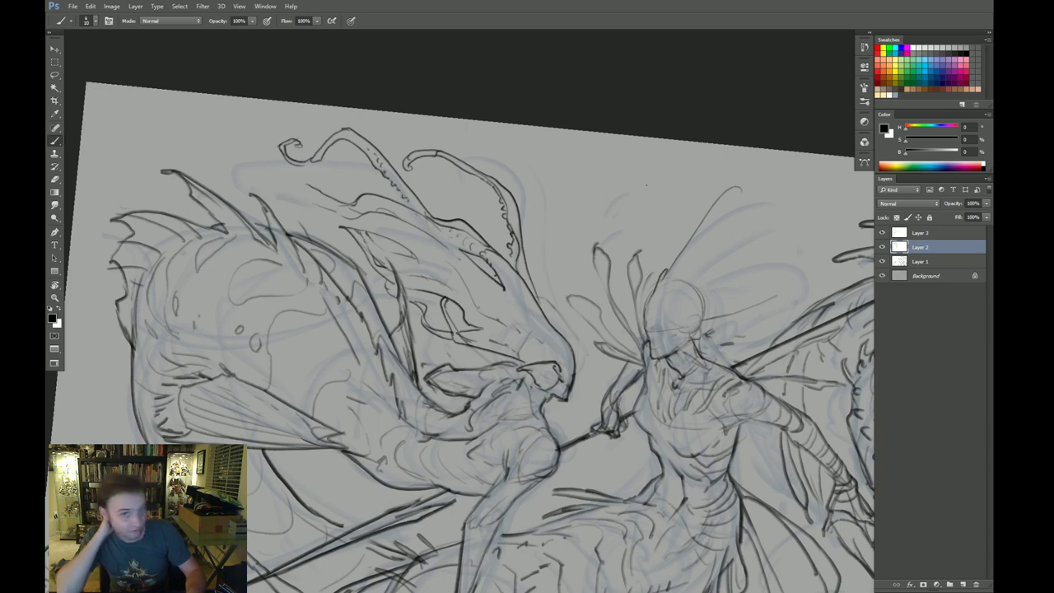
key(ctrl+plus)
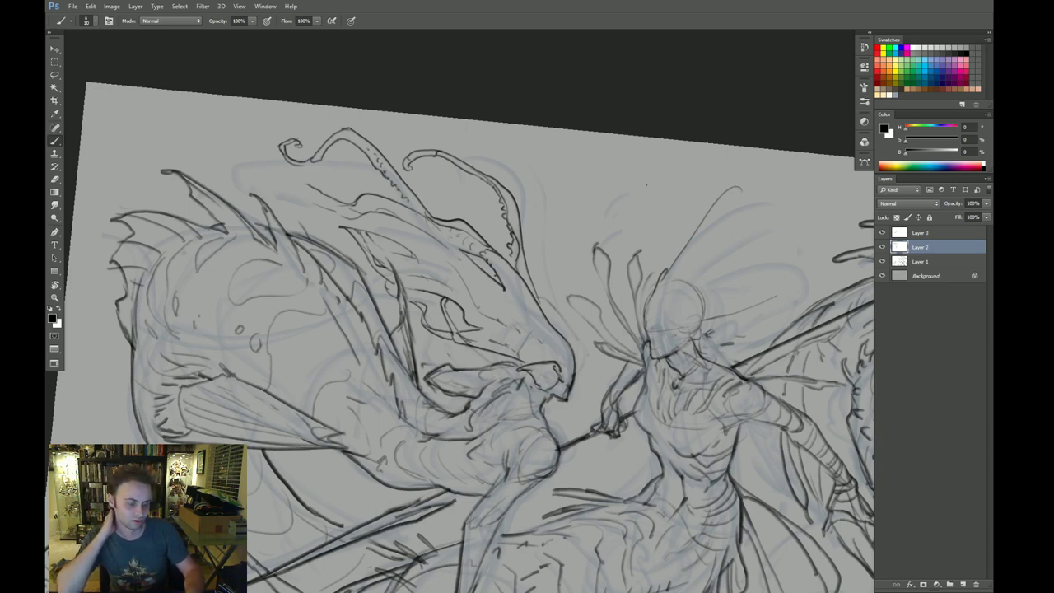
key(Escape)
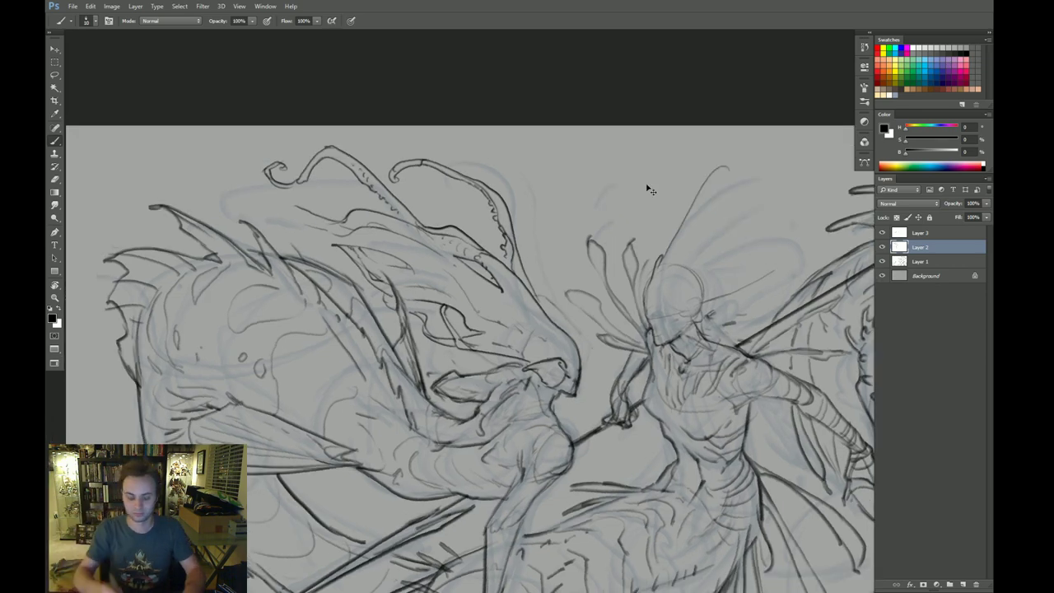
Step: Flip the canvas back, finish the third tentacle with suckers and a curled tip, and ink the tip of the tentacle below
key(ctrl+shift+h)
drag(763, 332, 370, 327)
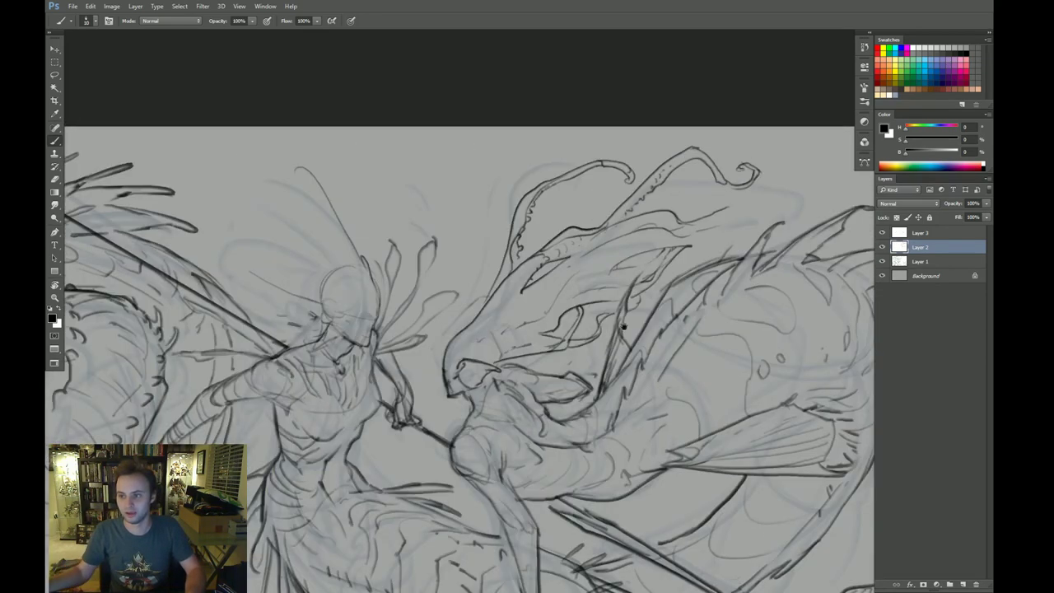
drag(640, 323, 562, 328)
mouse_move(611, 240)
mouse_down()
mouse_move(665, 204)
mouse_move(698, 201)
mouse_up()
mouse_move(699, 201)
mouse_down()
mouse_move(701, 186)
mouse_move(700, 200)
mouse_up()
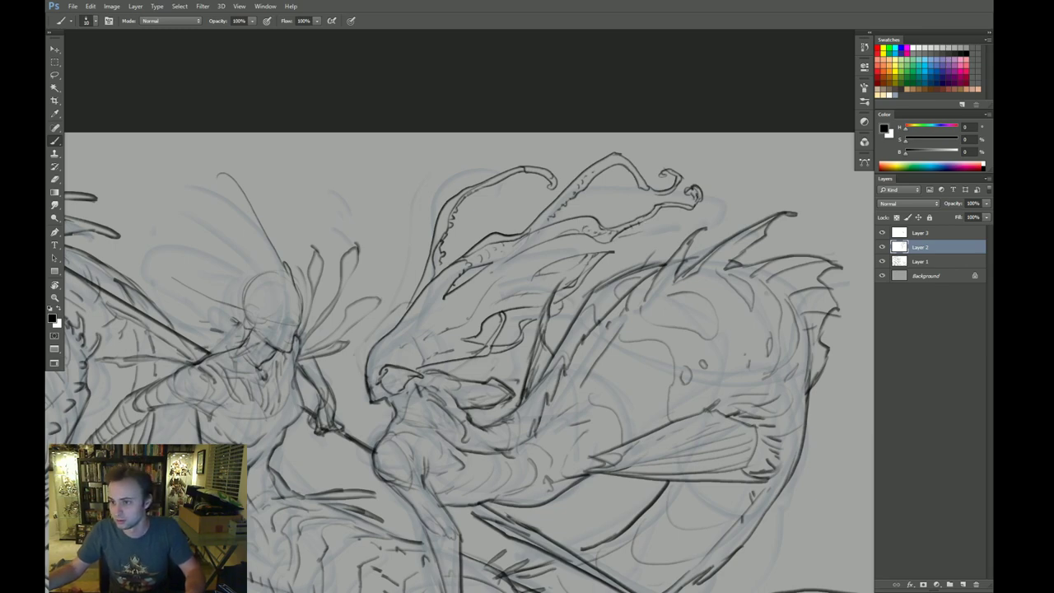
mouse_move(623, 241)
mouse_down()
mouse_move(640, 230)
mouse_move(622, 260)
mouse_move(600, 264)
mouse_up()
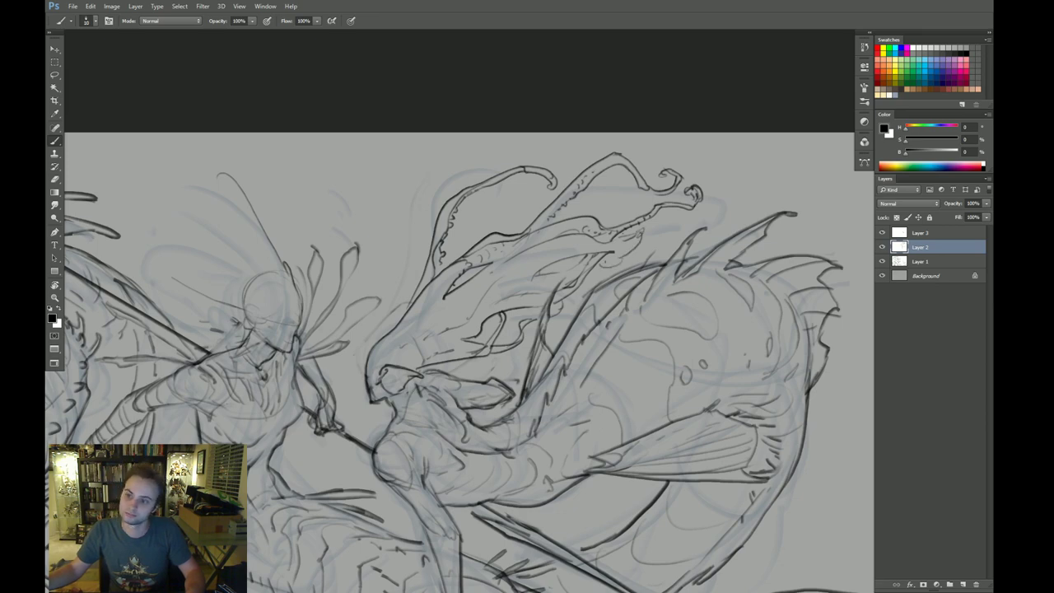
Step: Erase the serpent's fin lines where they cross the lowest head tentacle and ink that tentacle's extended, curled tip
key(e)
mouse_move(547, 304)
mouse_down()
mouse_move(564, 284)
mouse_move(547, 305)
mouse_up()
key(ctrl+z)
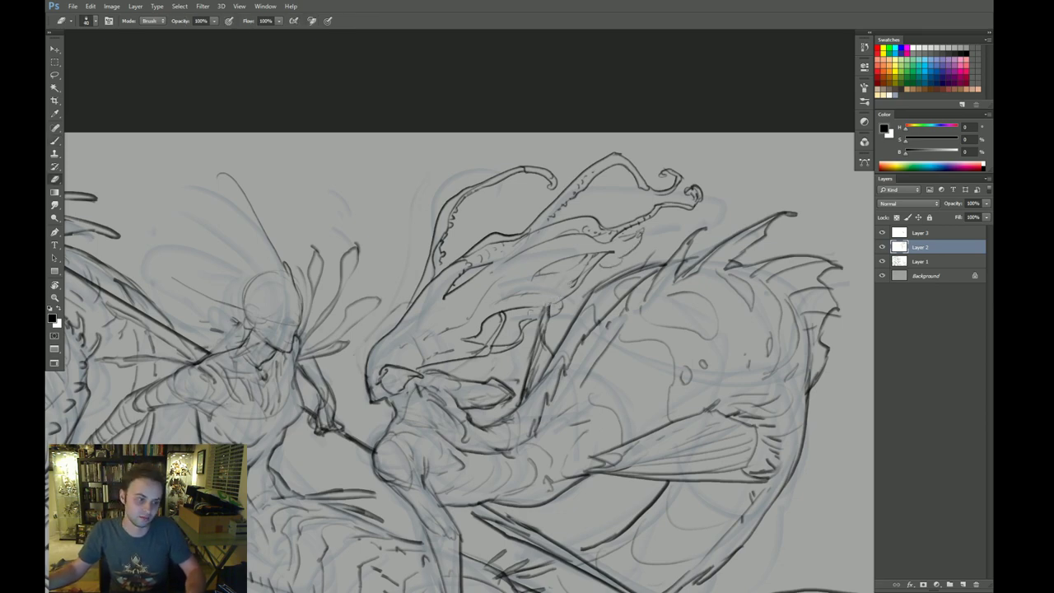
key(b)
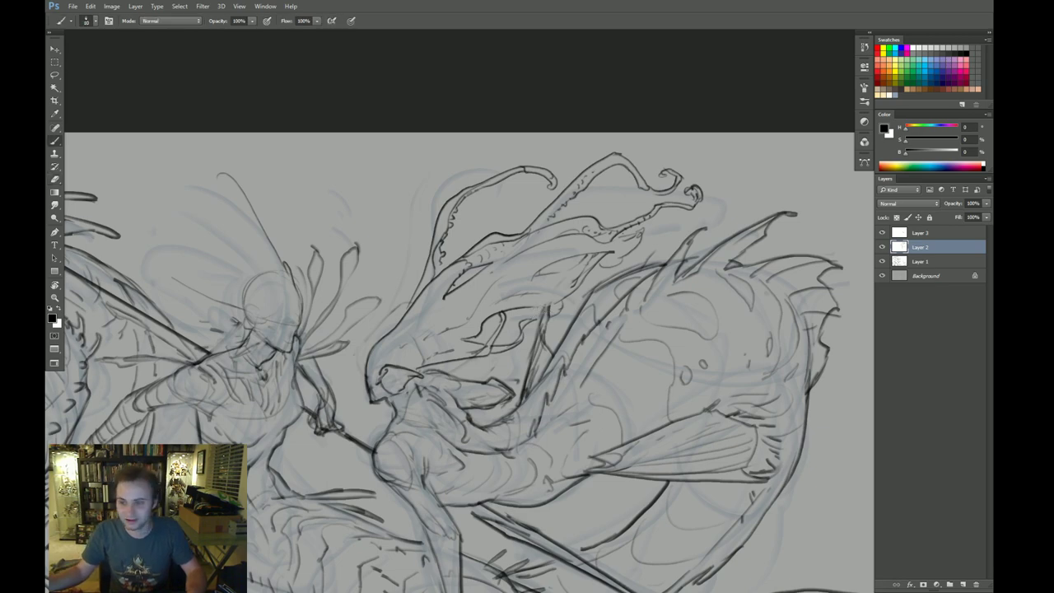
key(e)
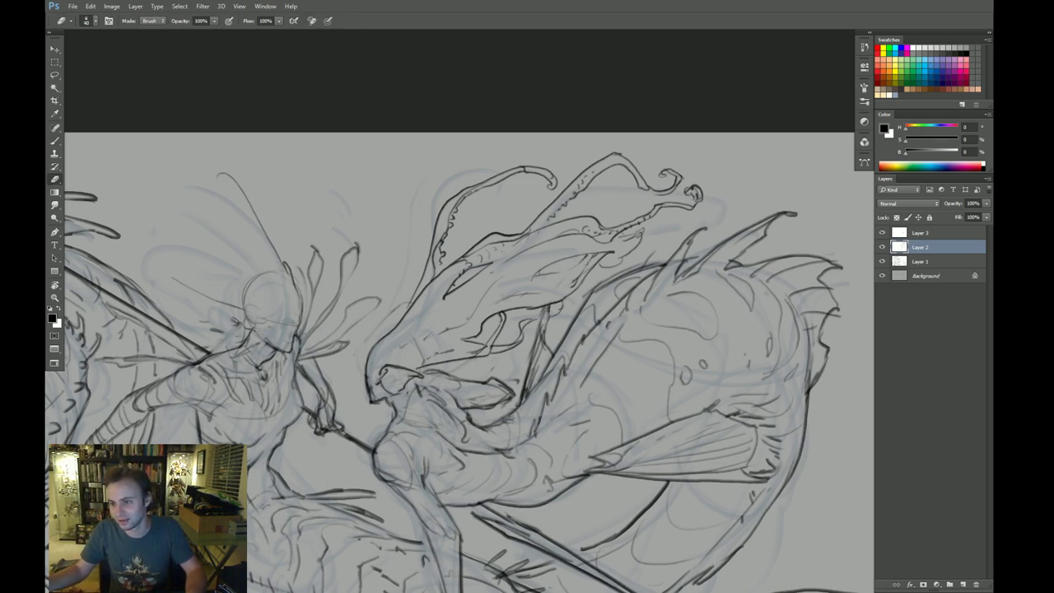
key(b)
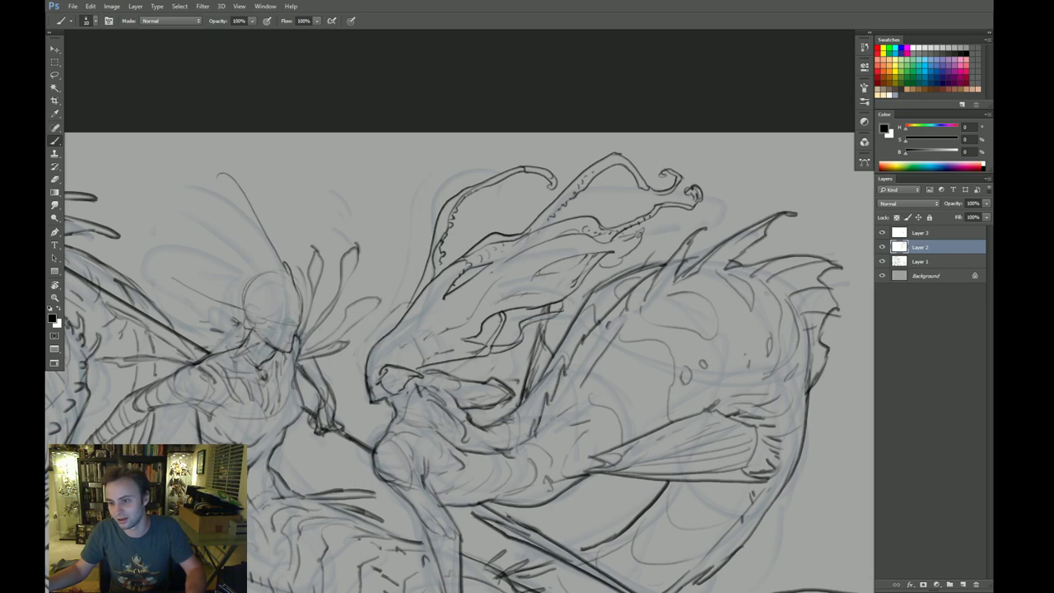
key(e)
key(b)
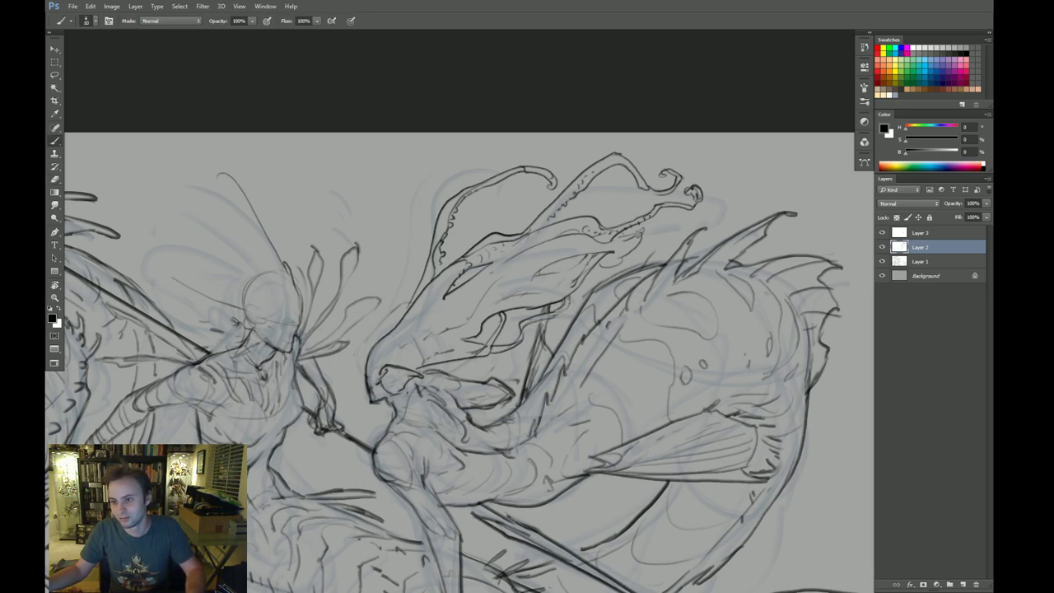
Step: Ink and clean up the inner fold lines and overlaps between the second figure's lower head tentacles
key(e)
key(b)
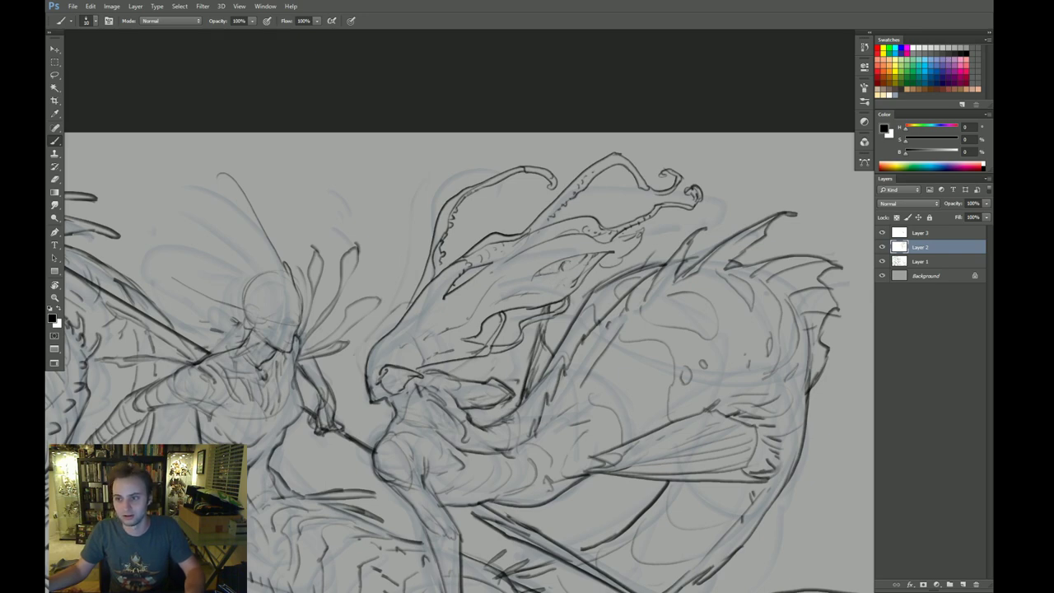
key(e)
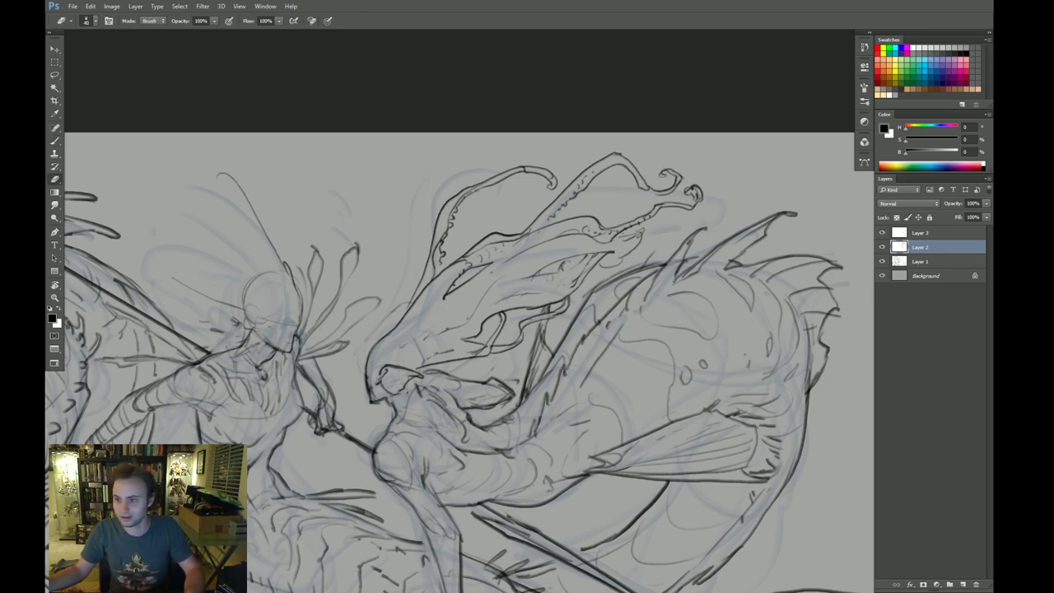
key(b)
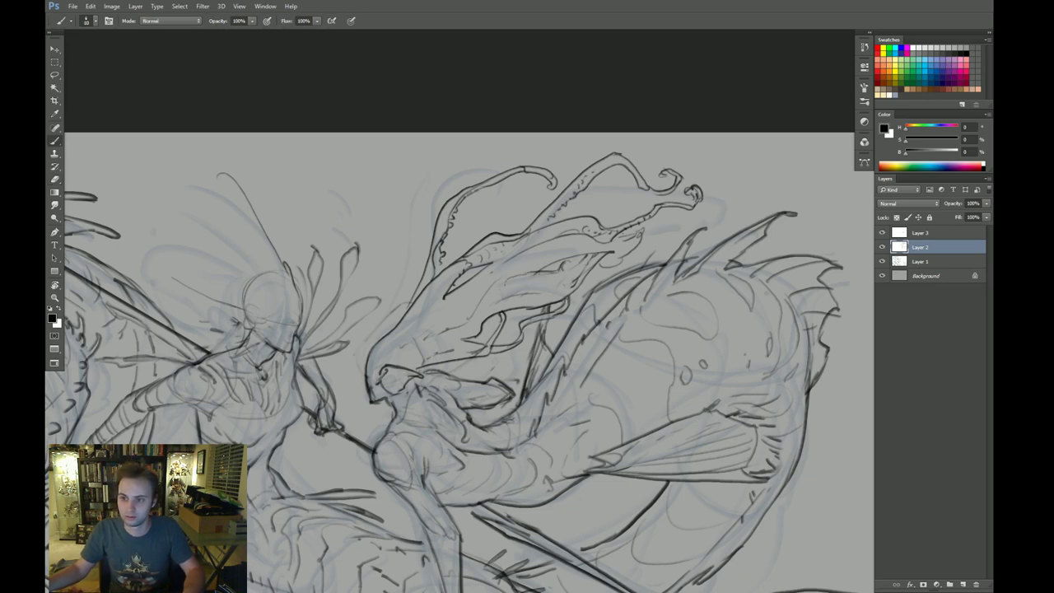
key(r)
drag(612, 266, 583, 394)
key(Escape)
drag(611, 333, 608, 331)
key(b)
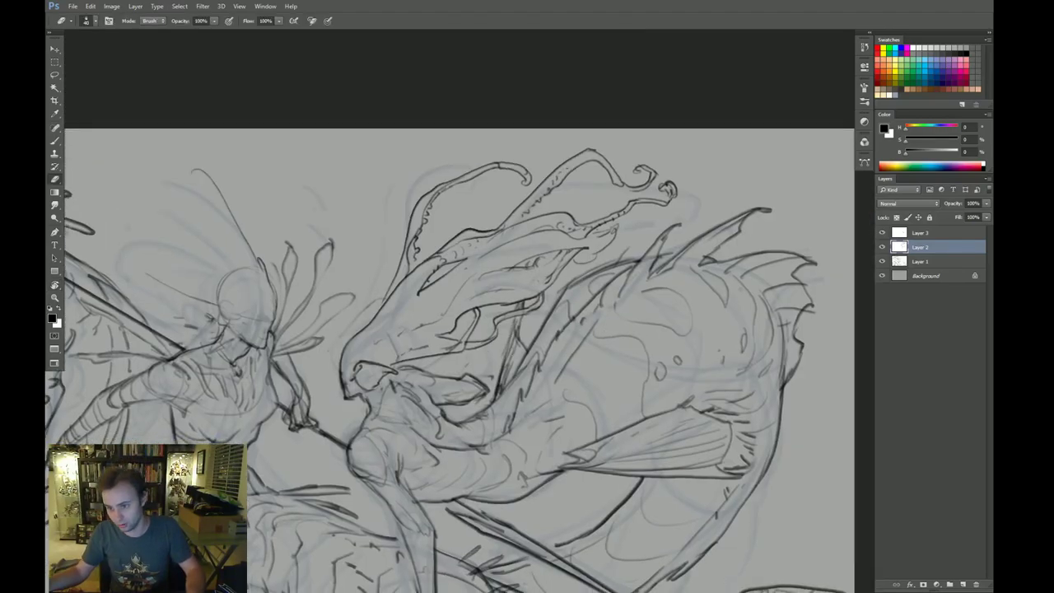
key(e)
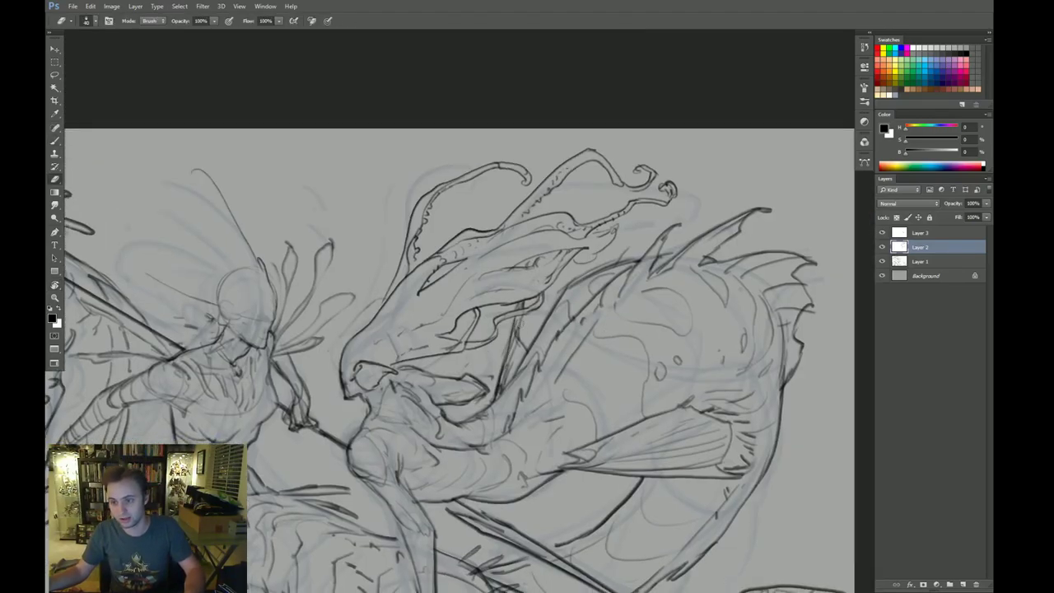
drag(520, 328, 563, 247)
key(b)
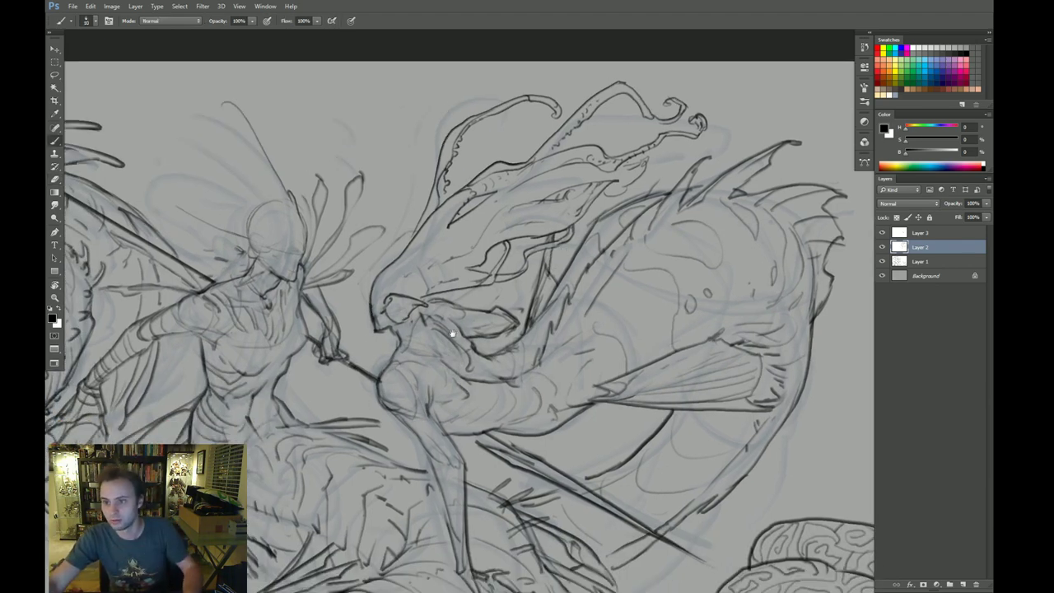
Step: Show the whole drawing in full-screen view and handwrite "BRB" in the empty space above the two figures
mouse_move(468, 340)
mouse_down()
mouse_move(440, 336)
mouse_move(470, 322)
mouse_up()
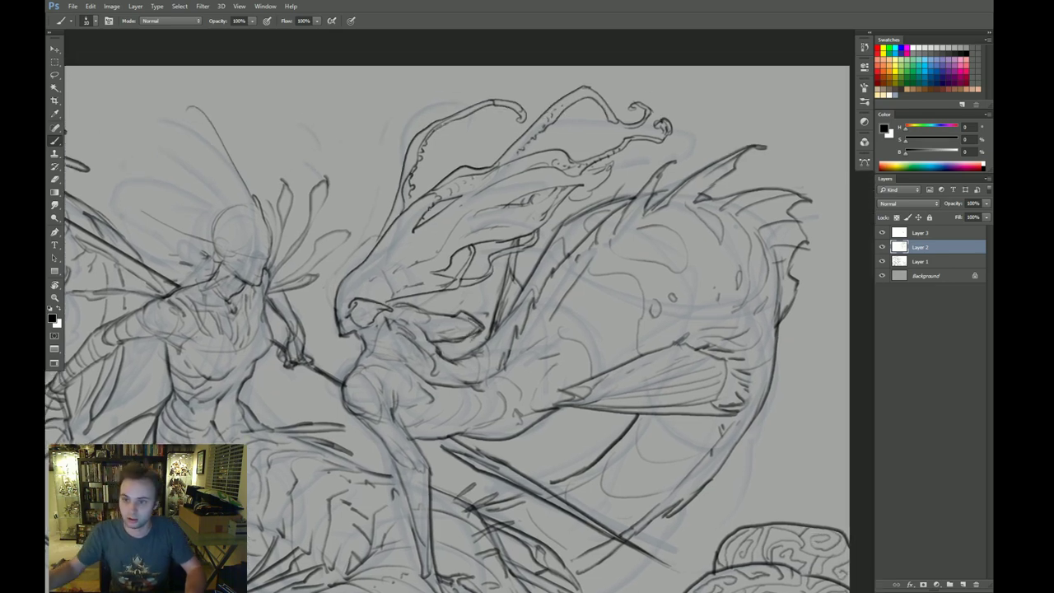
mouse_move(417, 263)
mouse_down()
mouse_move(445, 243)
mouse_move(436, 262)
mouse_up()
key(z)
drag(437, 262, 572, 206)
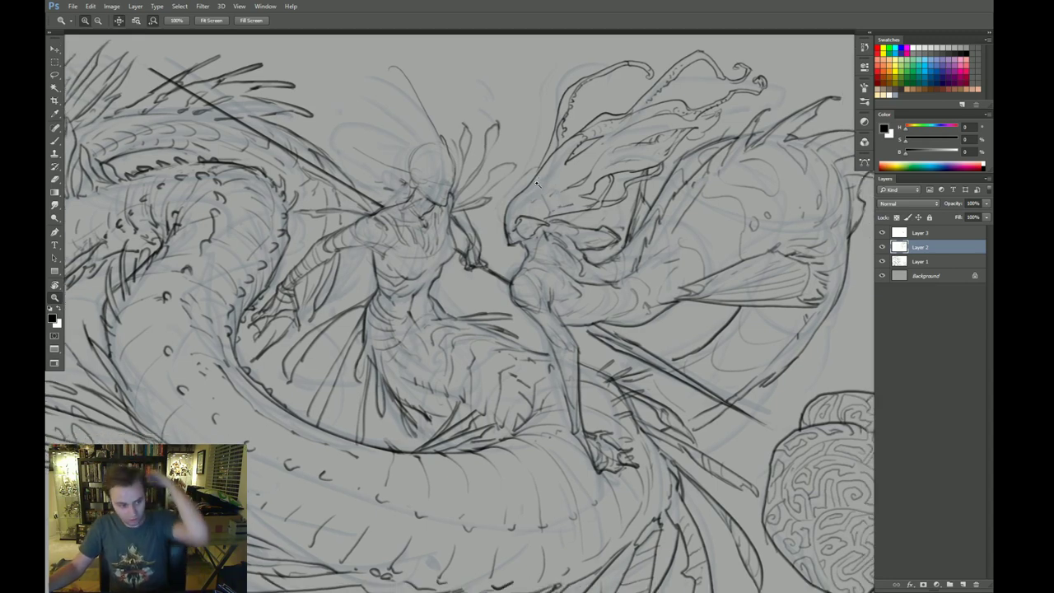
drag(550, 174, 609, 191)
key(f)
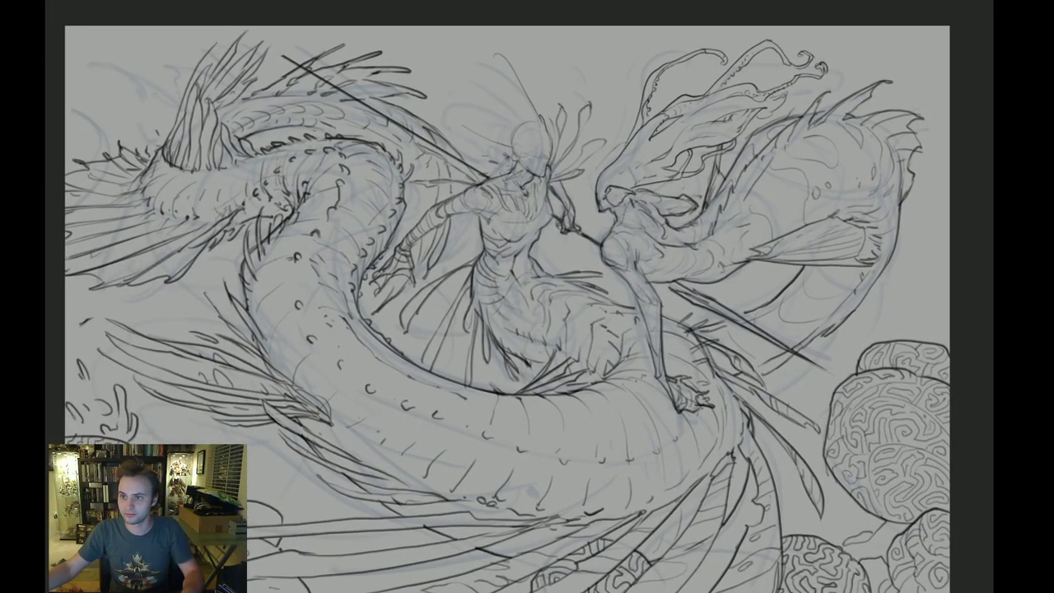
drag(533, 56, 540, 84)
mouse_move(568, 49)
mouse_down()
mouse_move(567, 83)
mouse_move(611, 80)
mouse_up()
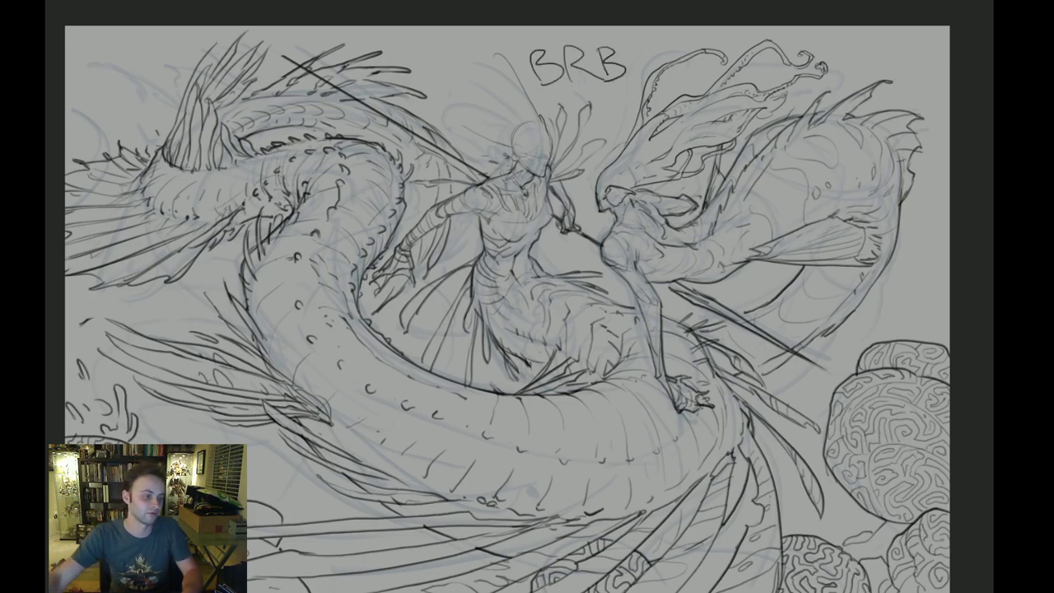